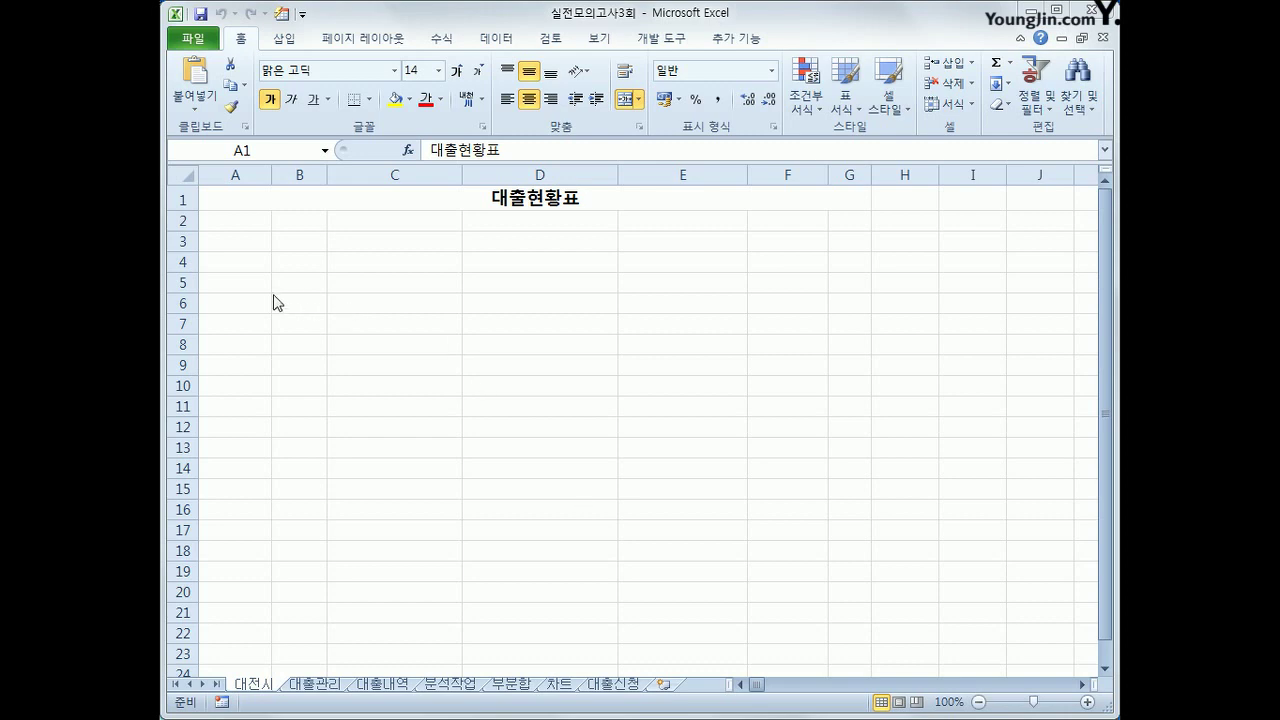
Start a Microsoft Query import at cell A2 using the MS Access Database source and the file 대출.accdb
left_click(247, 221)
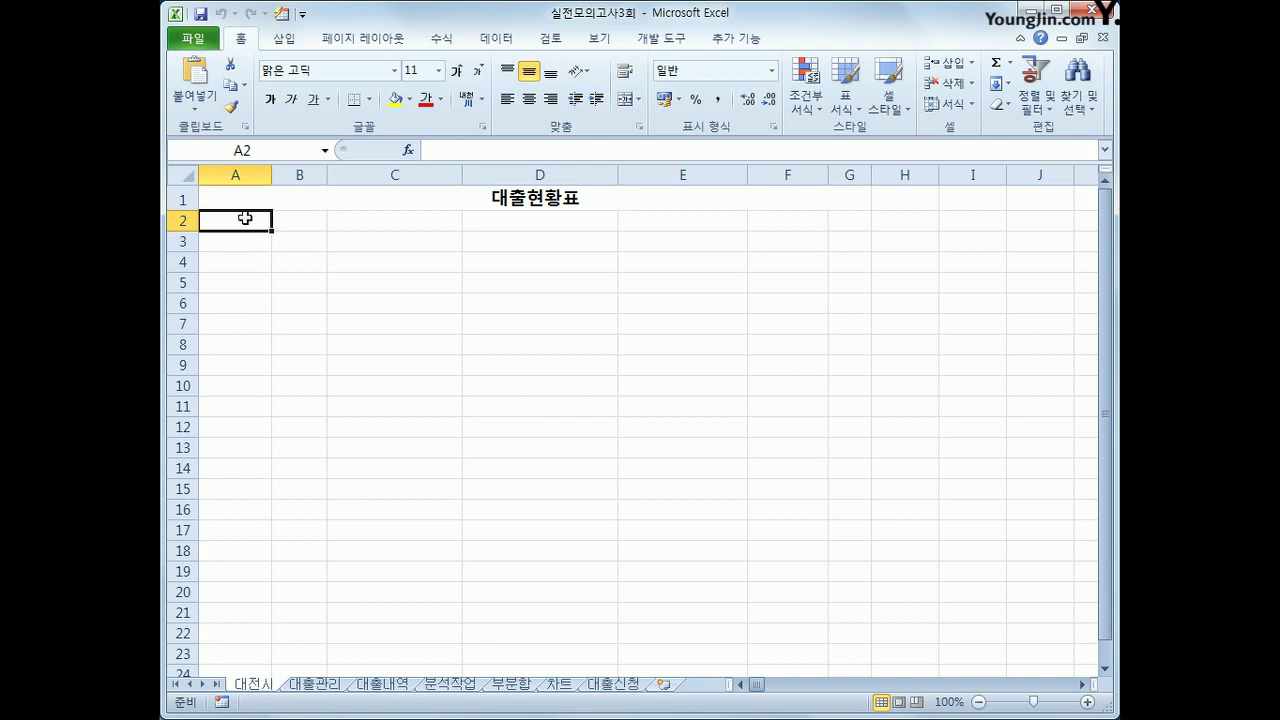
left_click(490, 40)
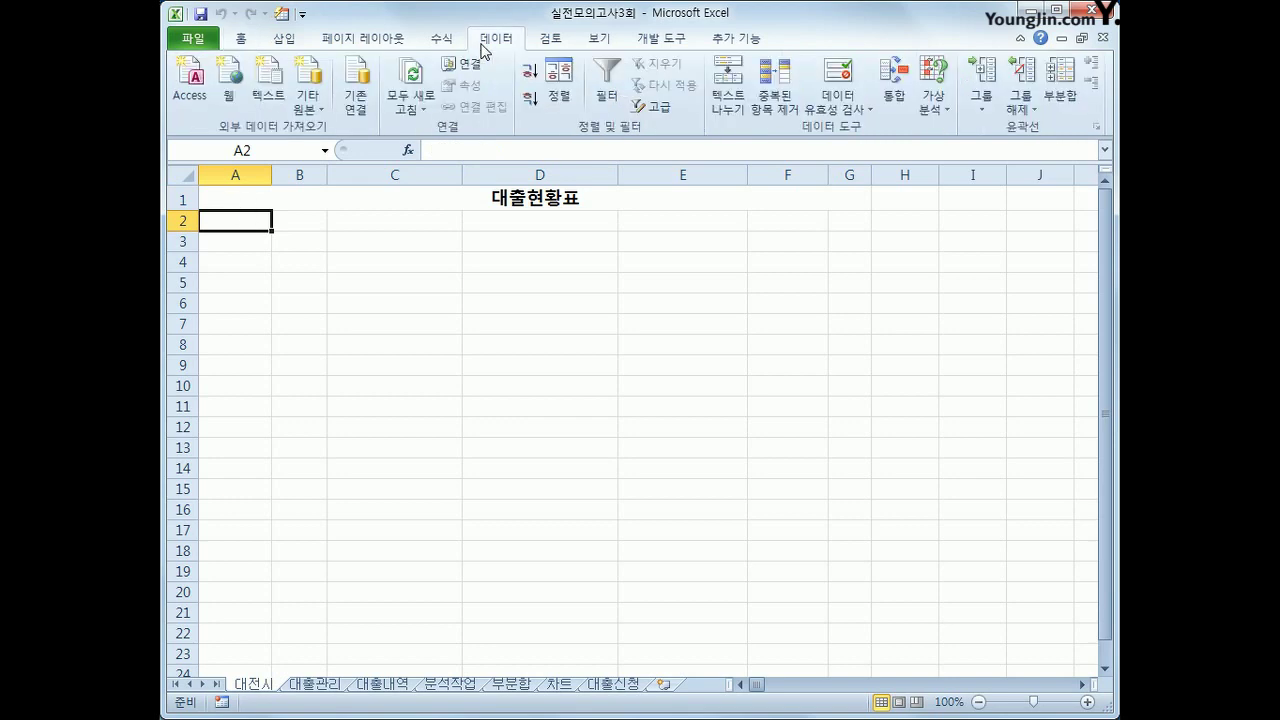
left_click(308, 100)
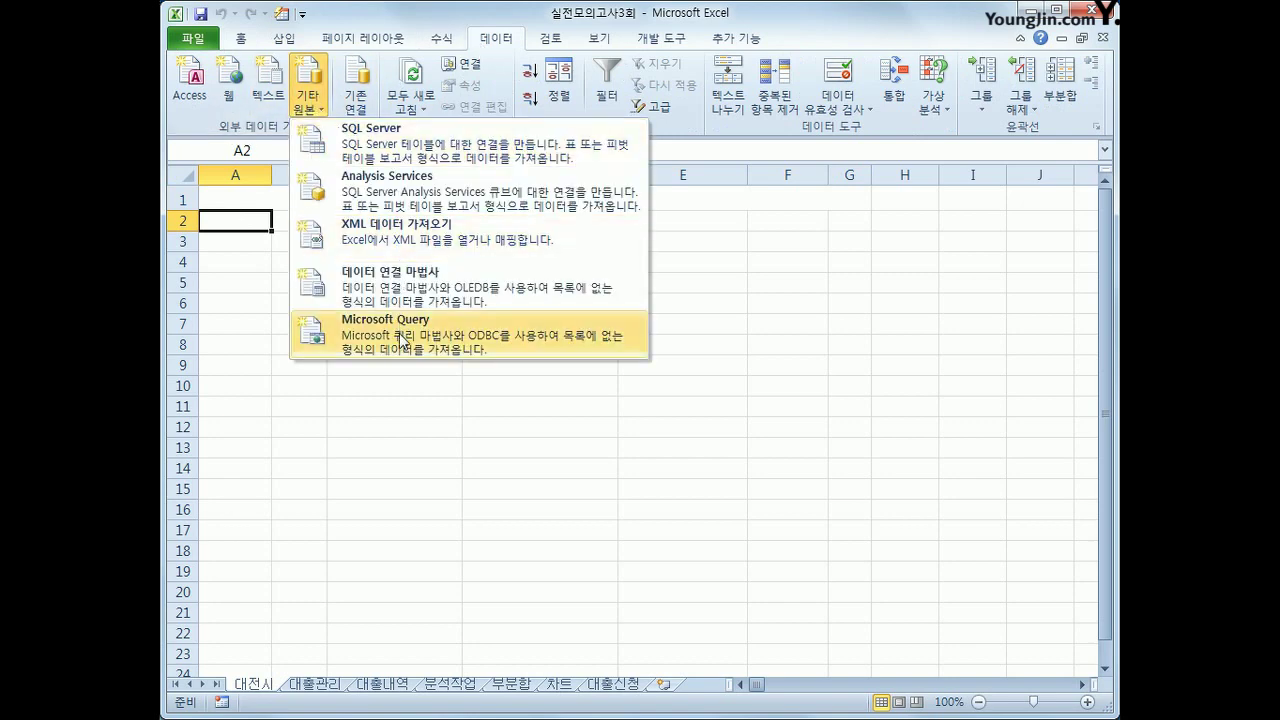
left_click(402, 340)
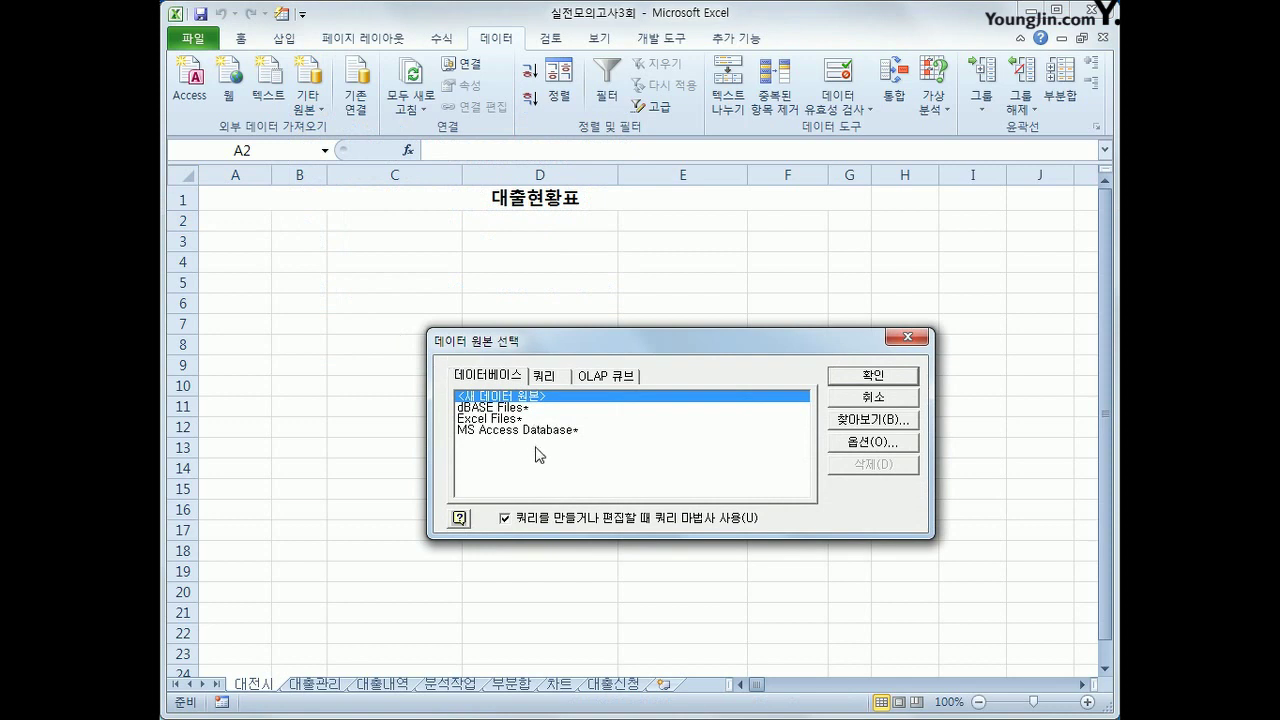
left_click(537, 431)
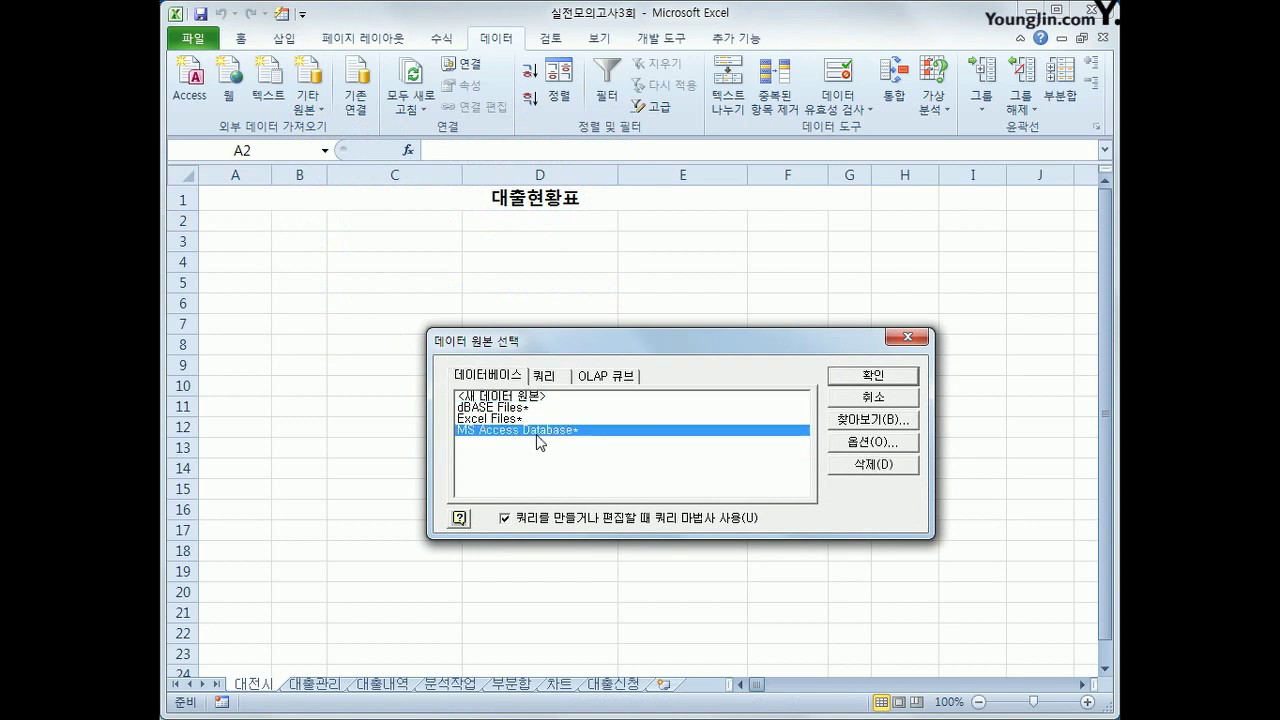
key("Return")
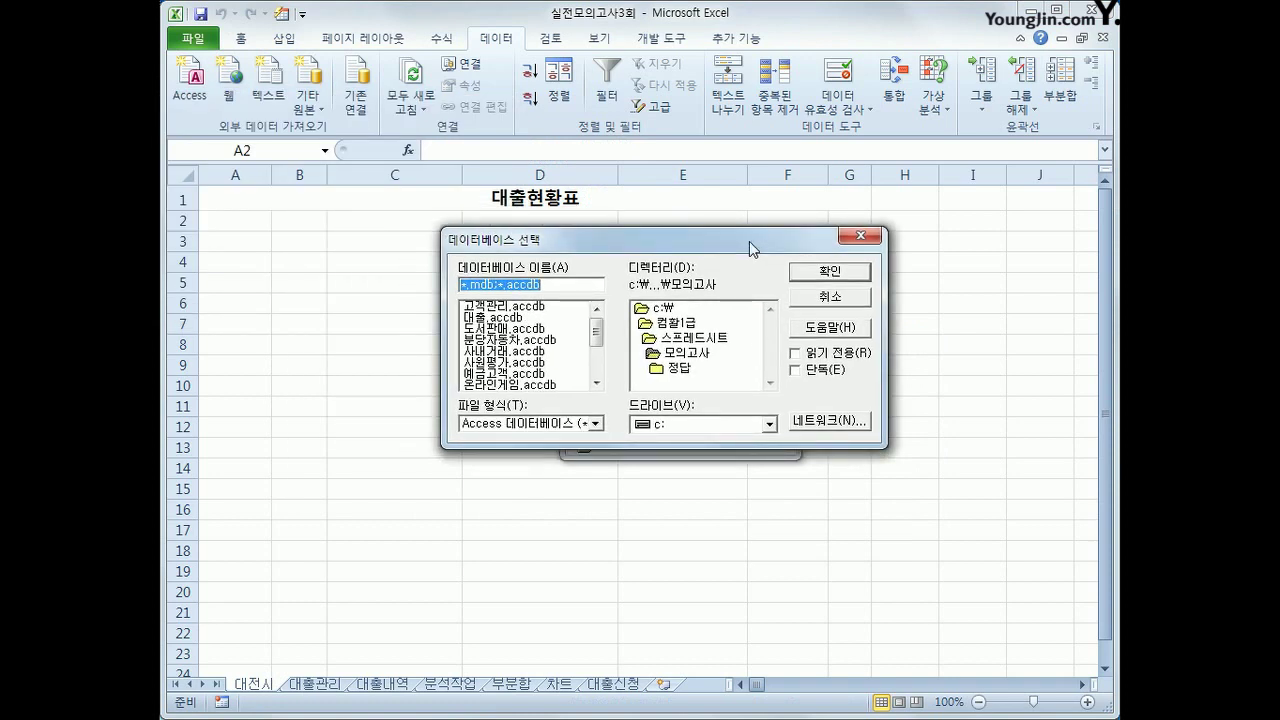
left_click(524, 318)
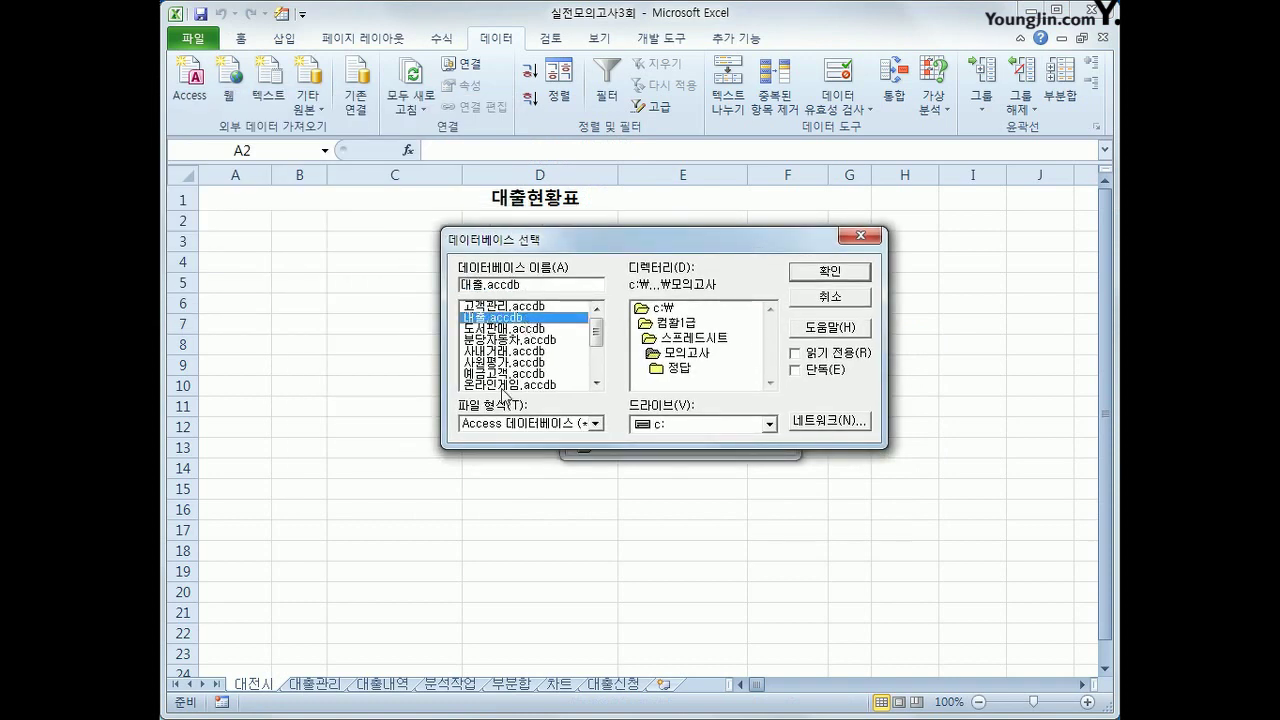
left_click(819, 271)
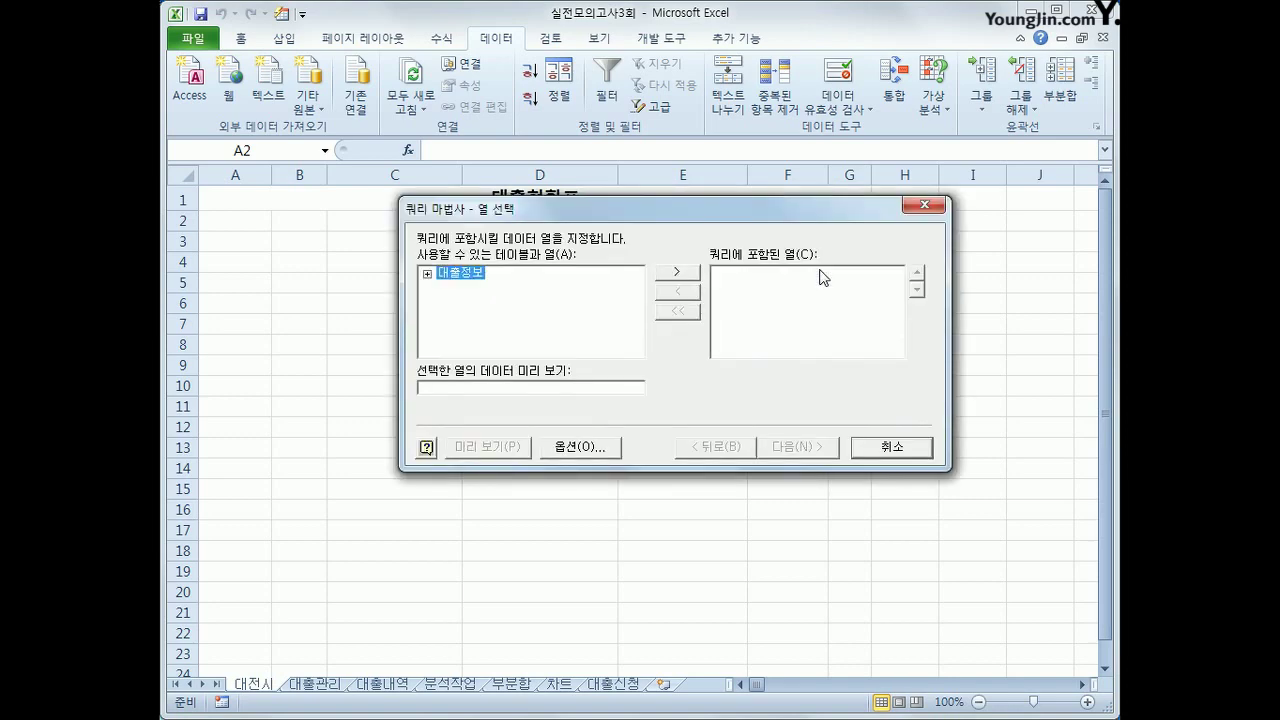
Include the 대출번호, 성명, 주민등록번호, 주소, 대출종류, 대출금액 and 기간 columns of the 대출정보 table in the query
double_click(464, 276)
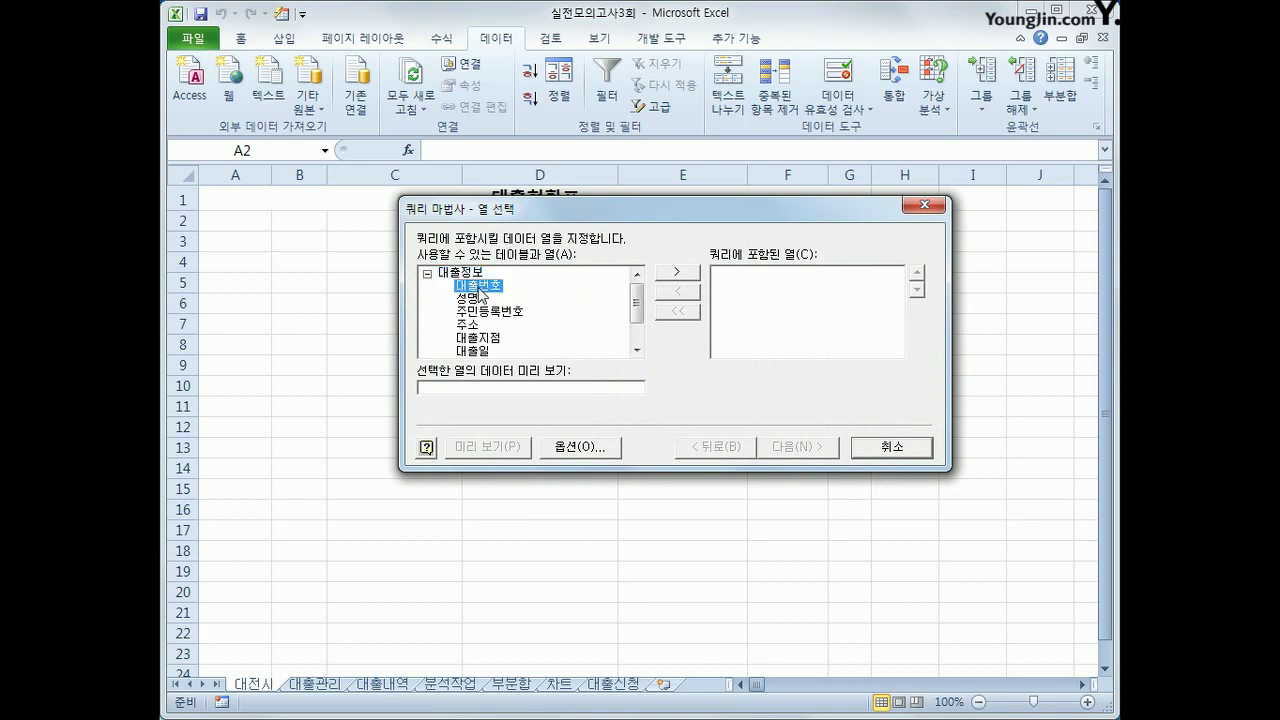
double_click(479, 288)
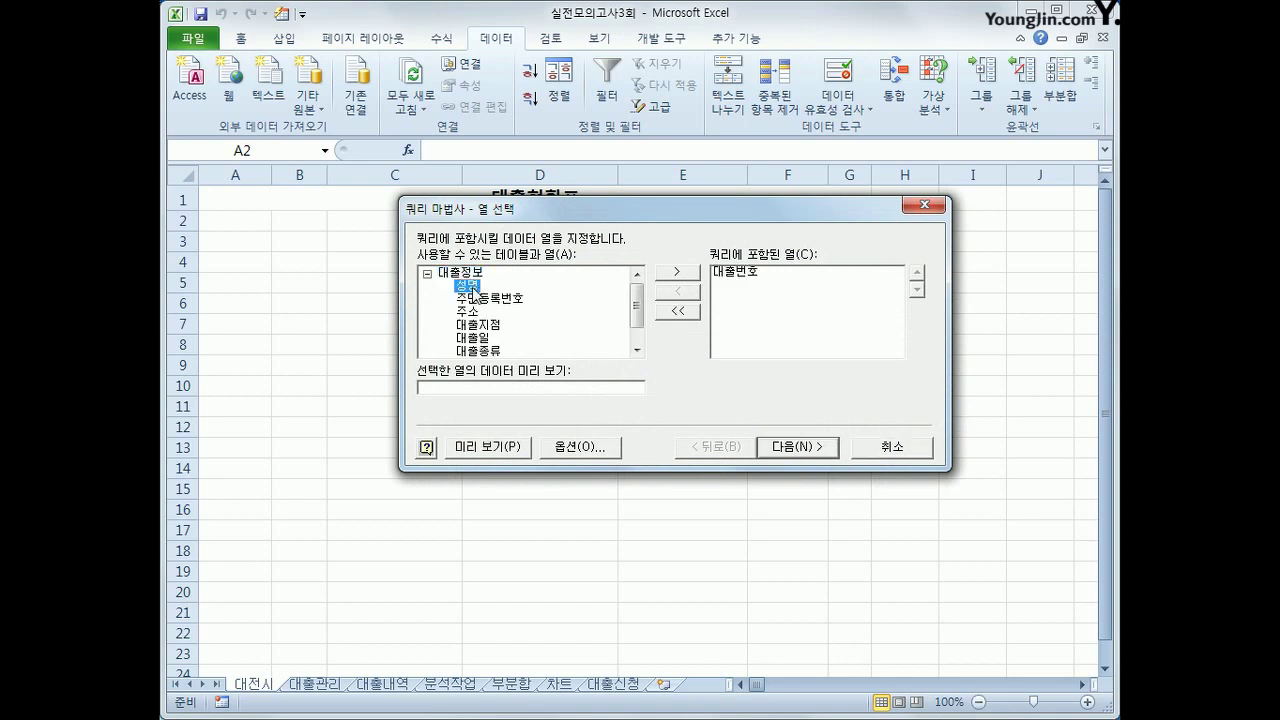
double_click(473, 290)
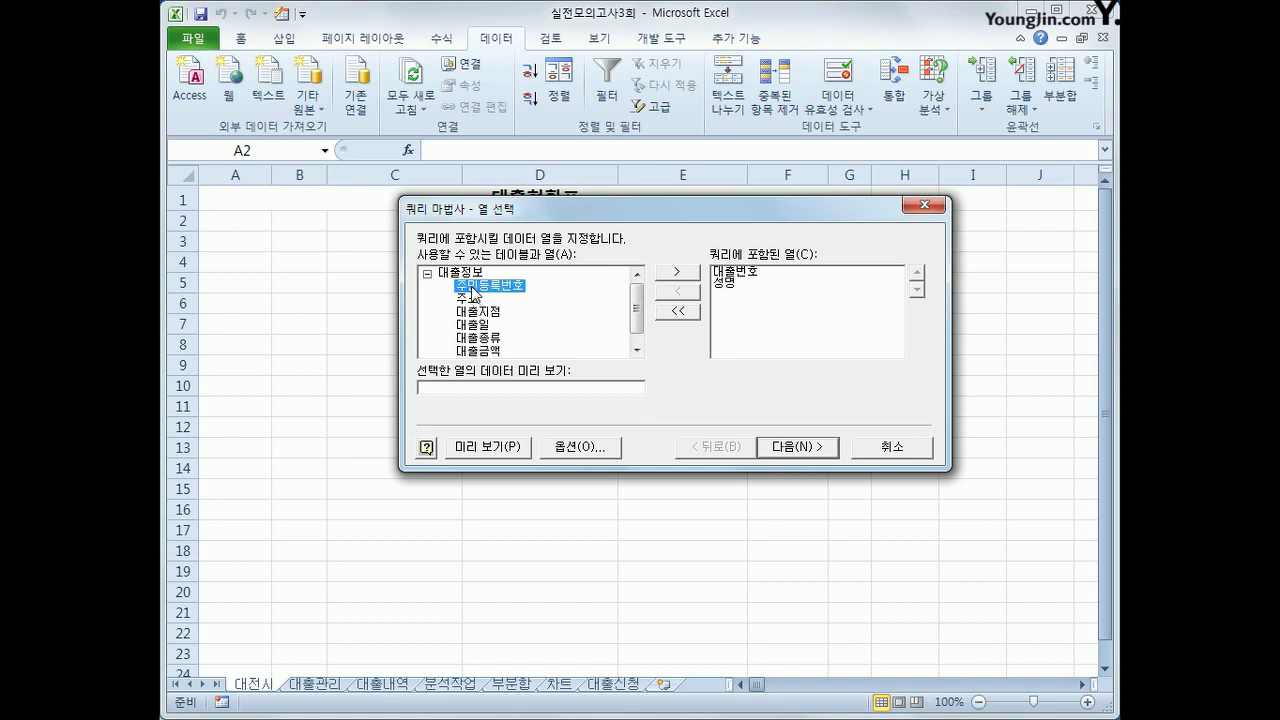
double_click(473, 288)
double_click(472, 288)
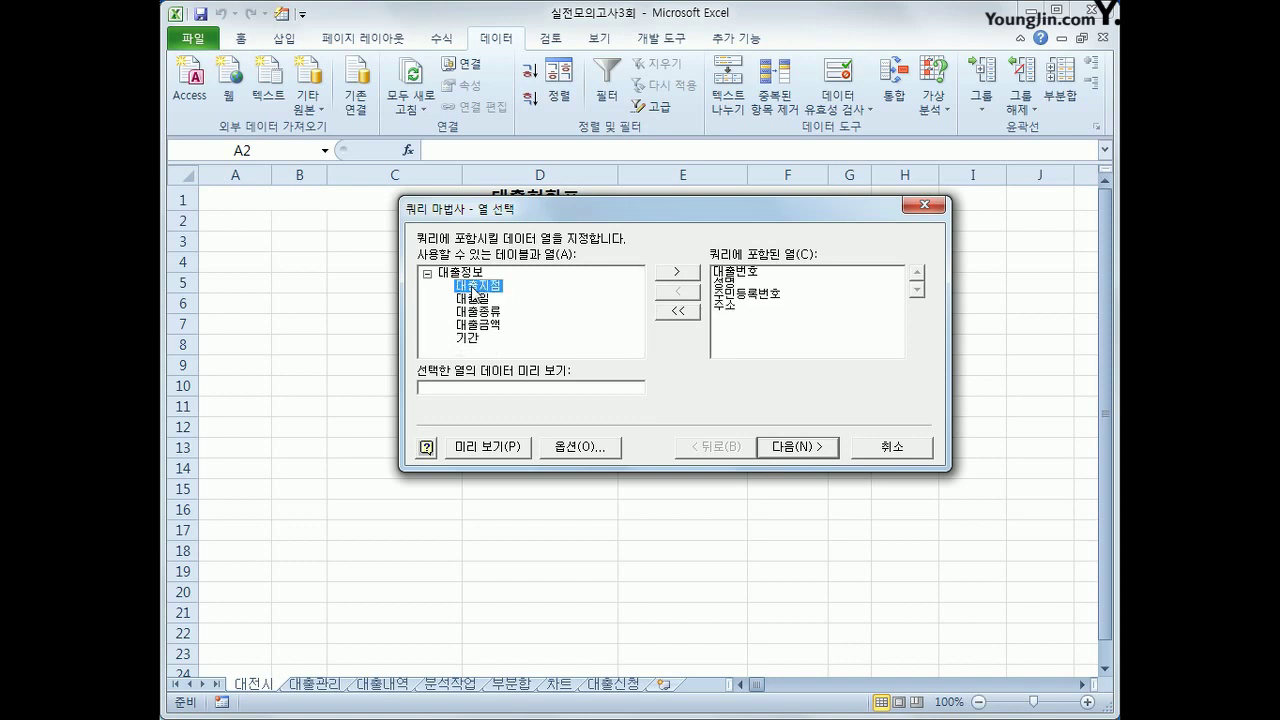
double_click(473, 313)
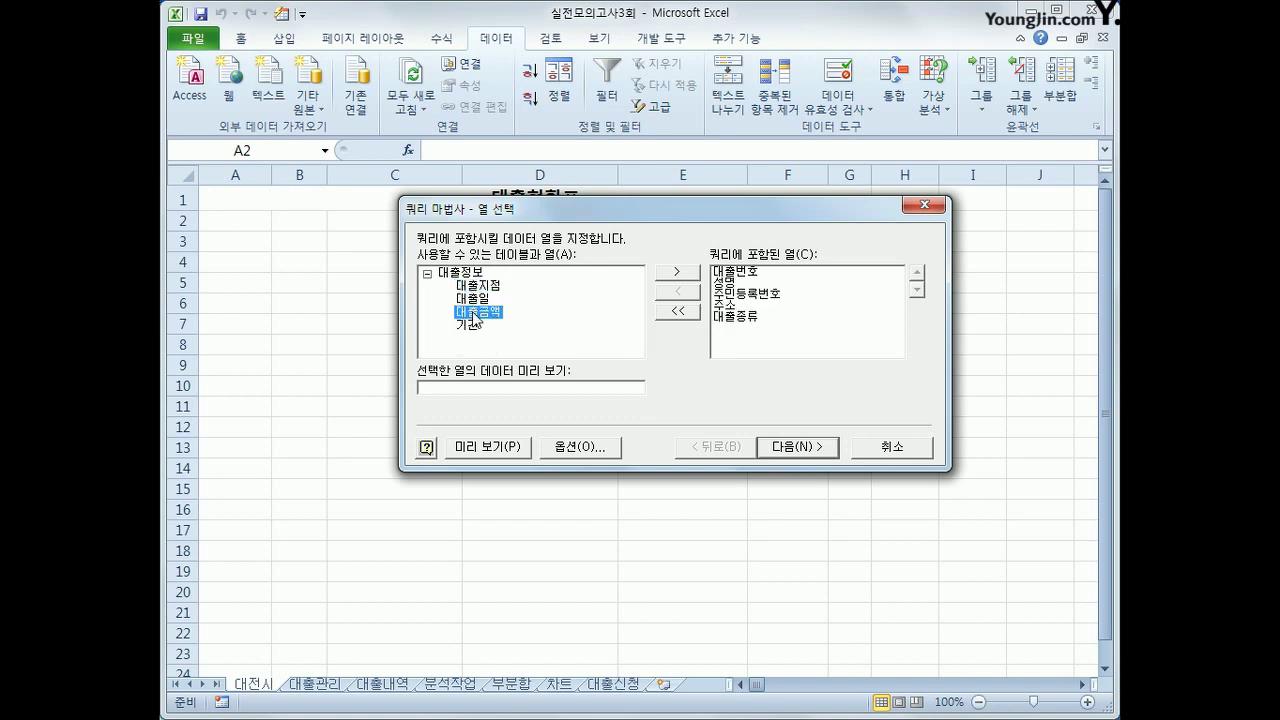
double_click(472, 313)
double_click(472, 313)
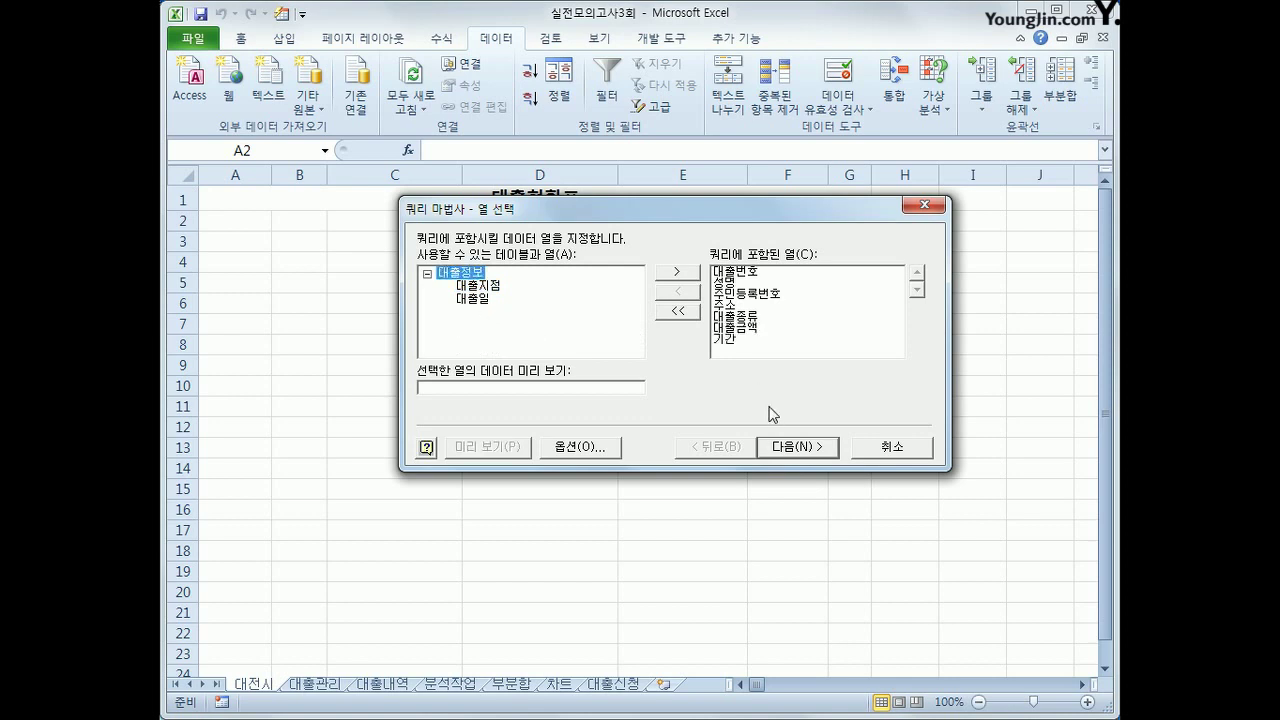
left_click(786, 450)
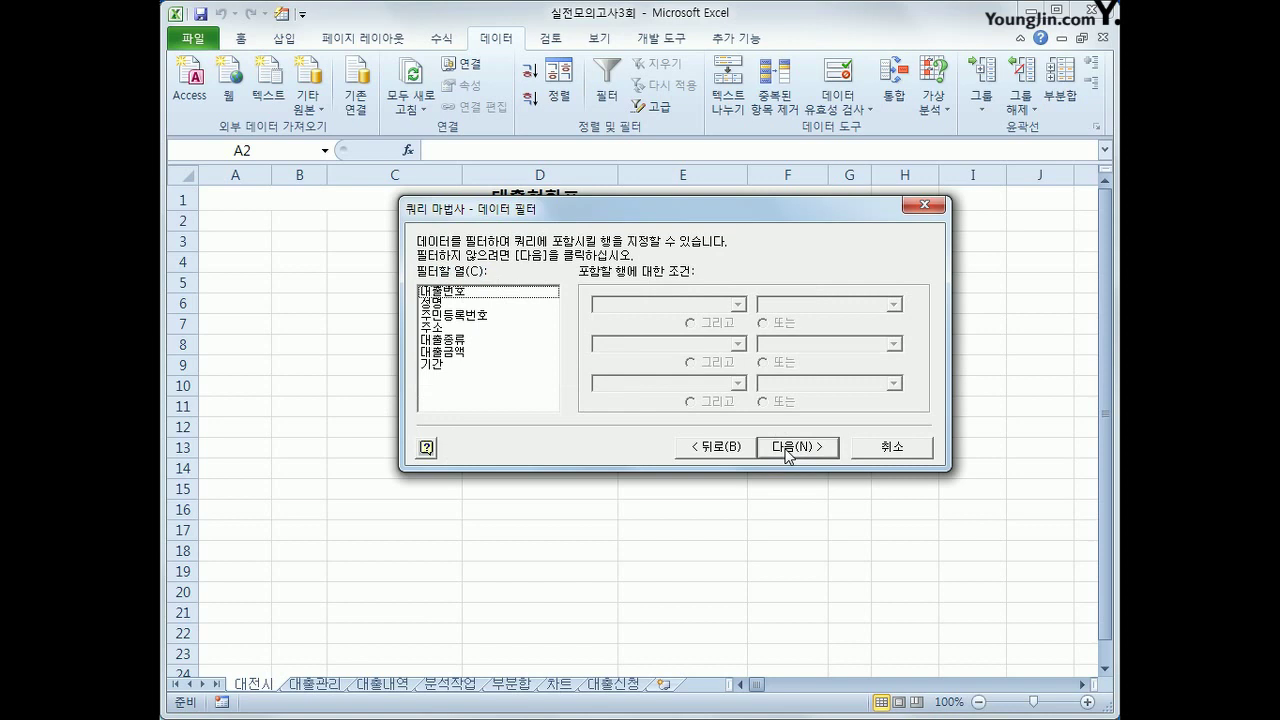
Filter the query for rows whose 주민등록번호 begins with 6 or begins with 7
left_click(490, 318)
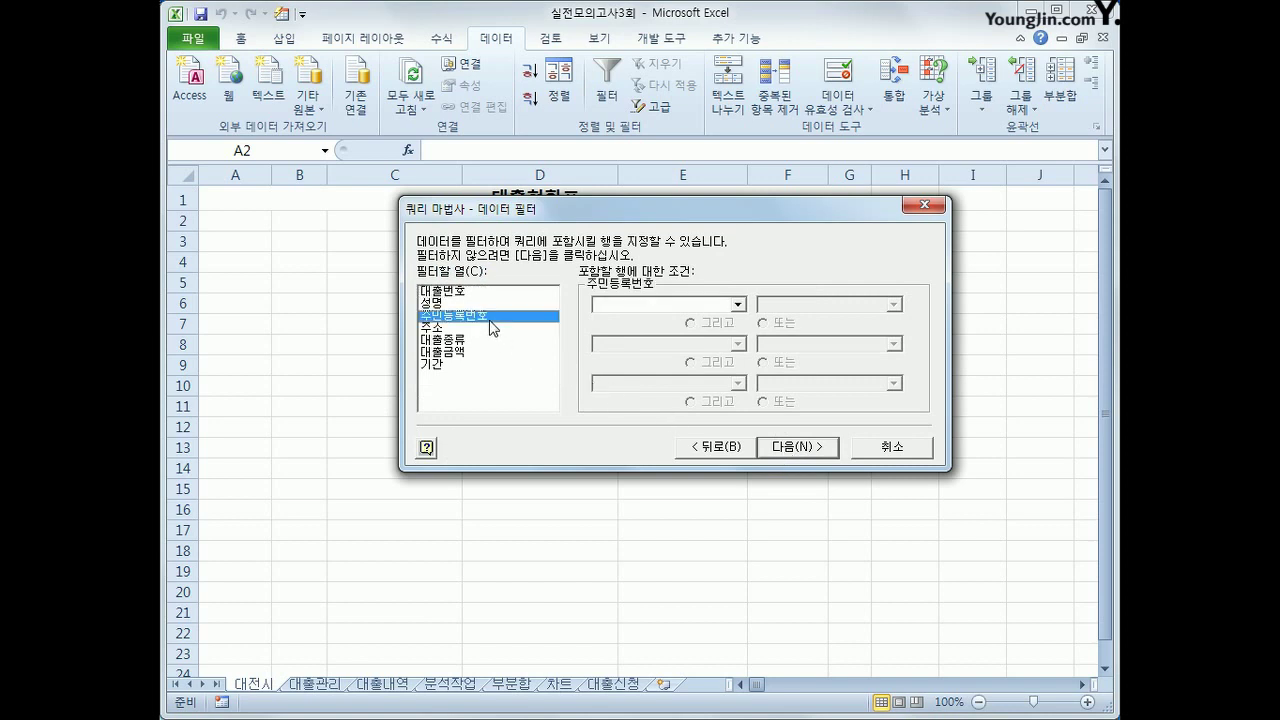
left_click(642, 306)
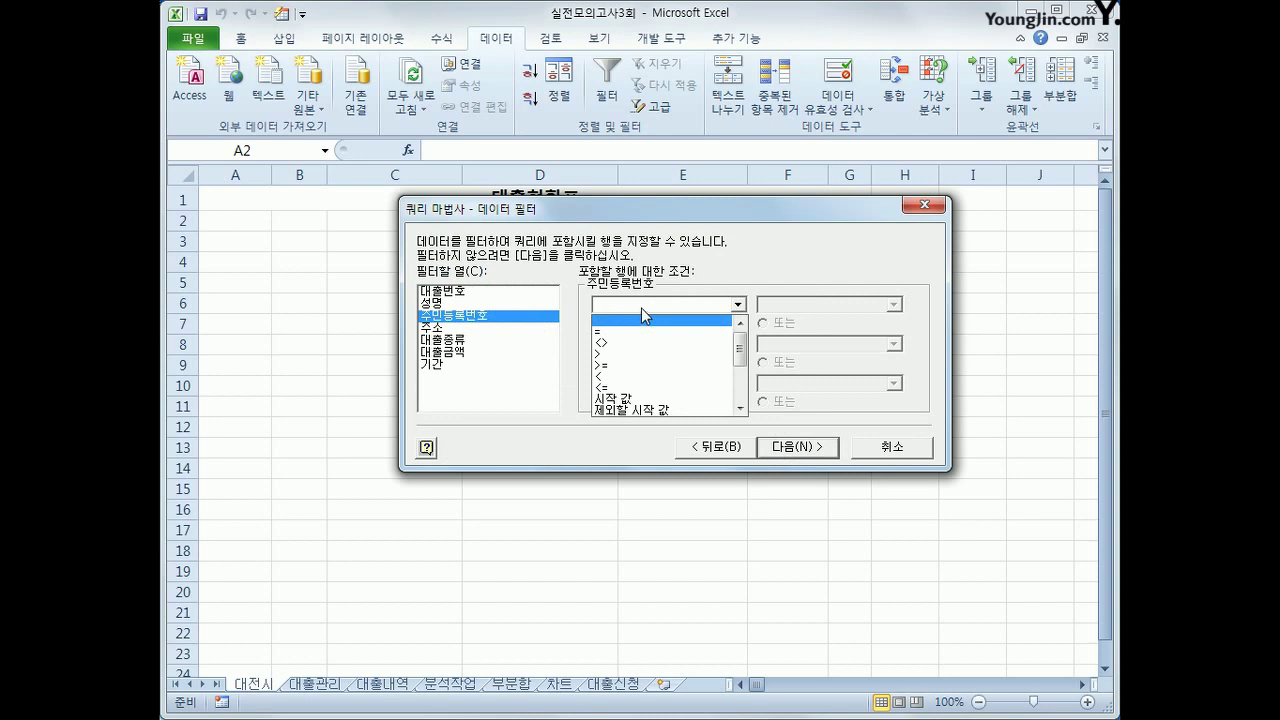
left_click(640, 400)
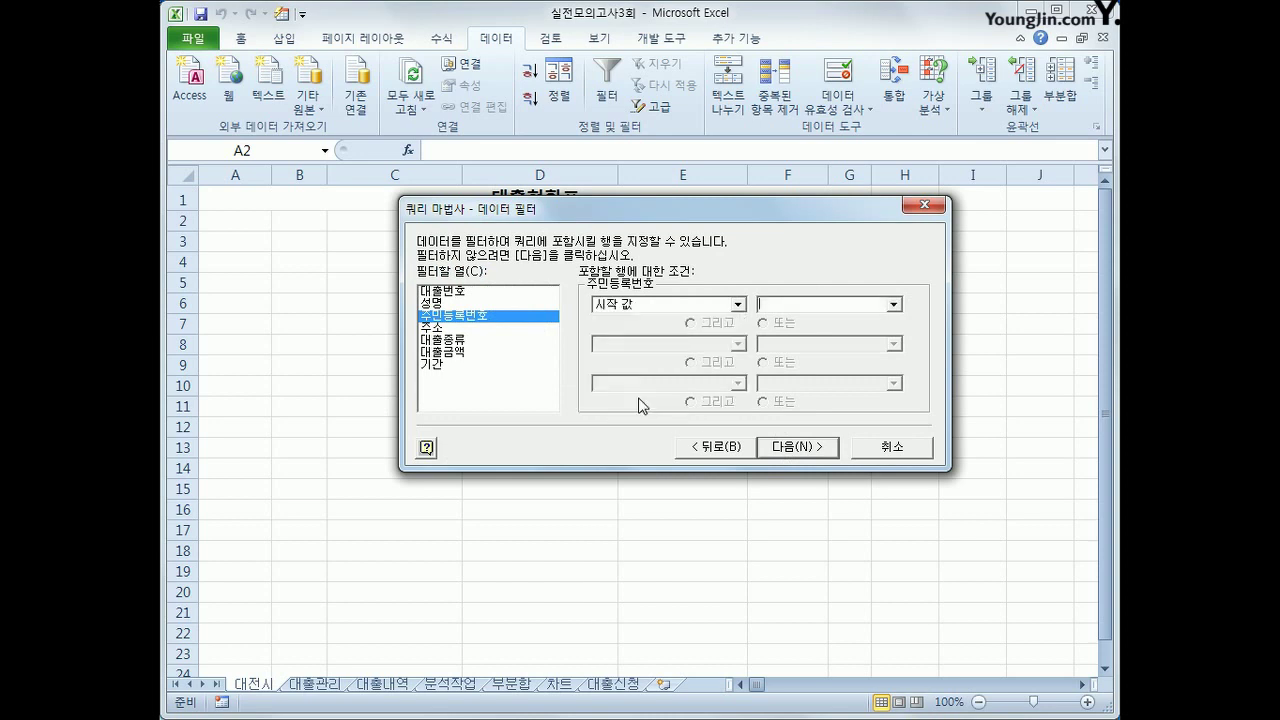
type("6")
left_click(775, 324)
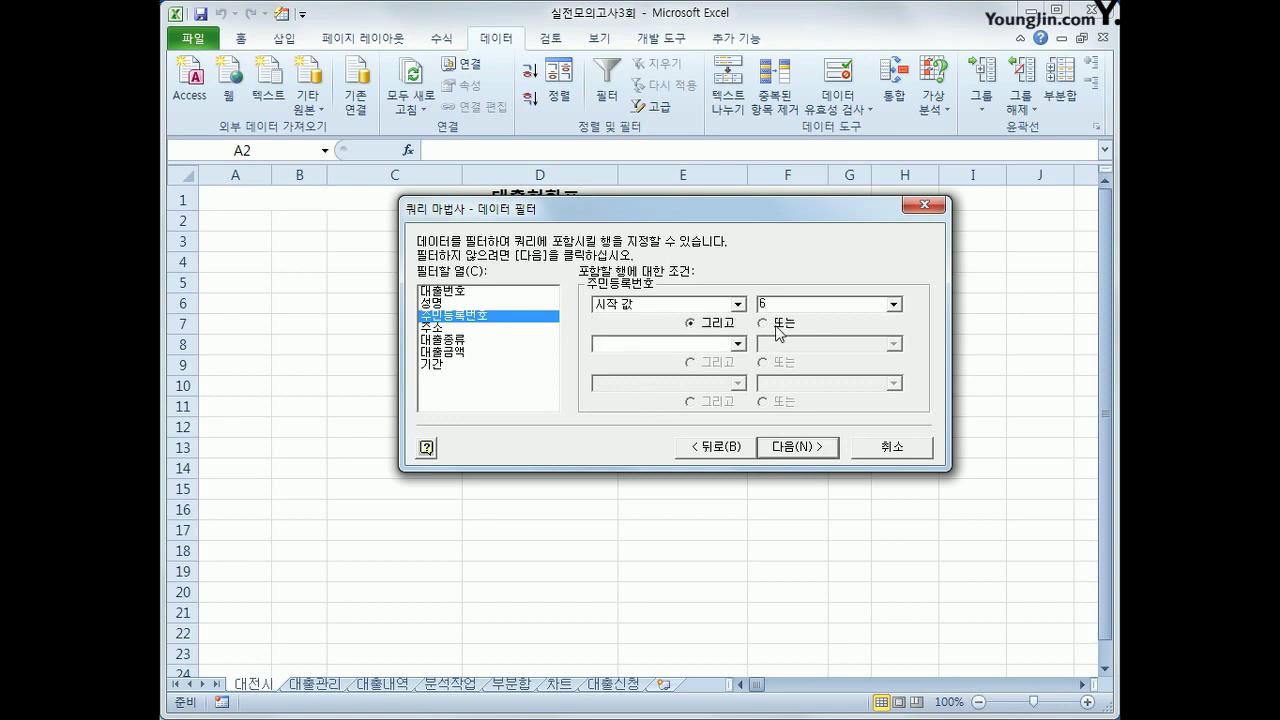
left_click(740, 344)
left_click(708, 438)
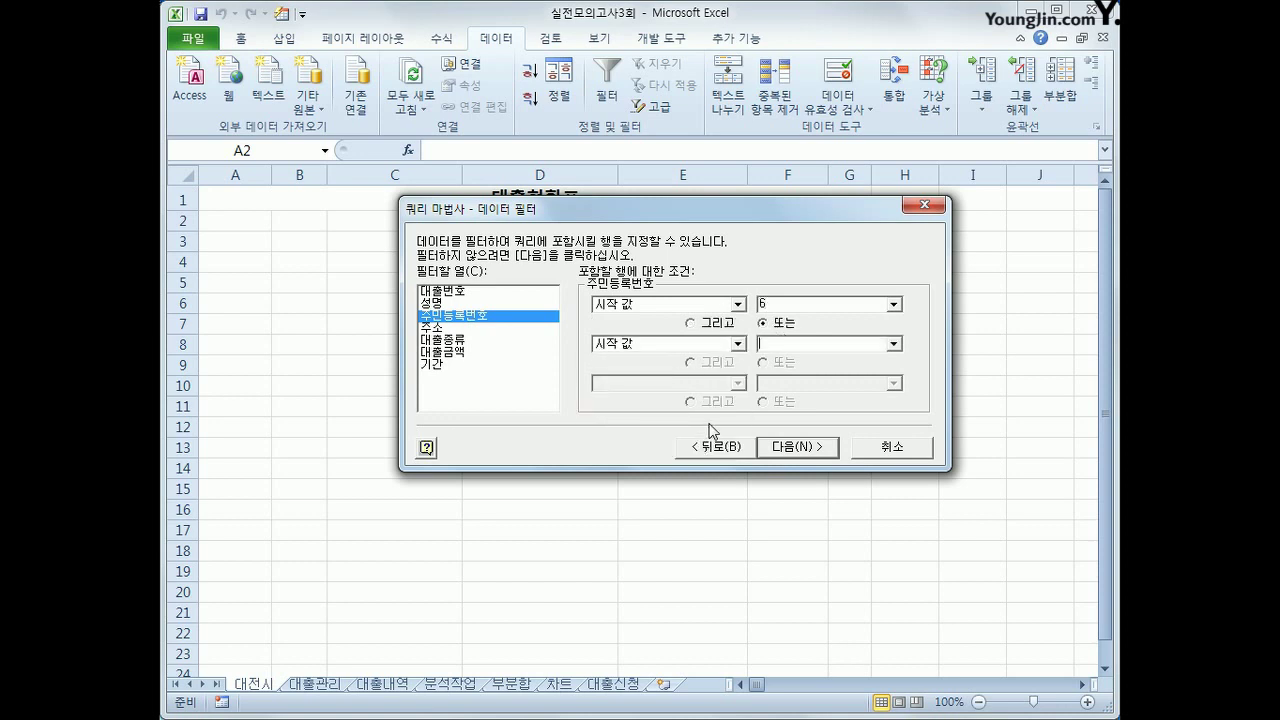
type("7")
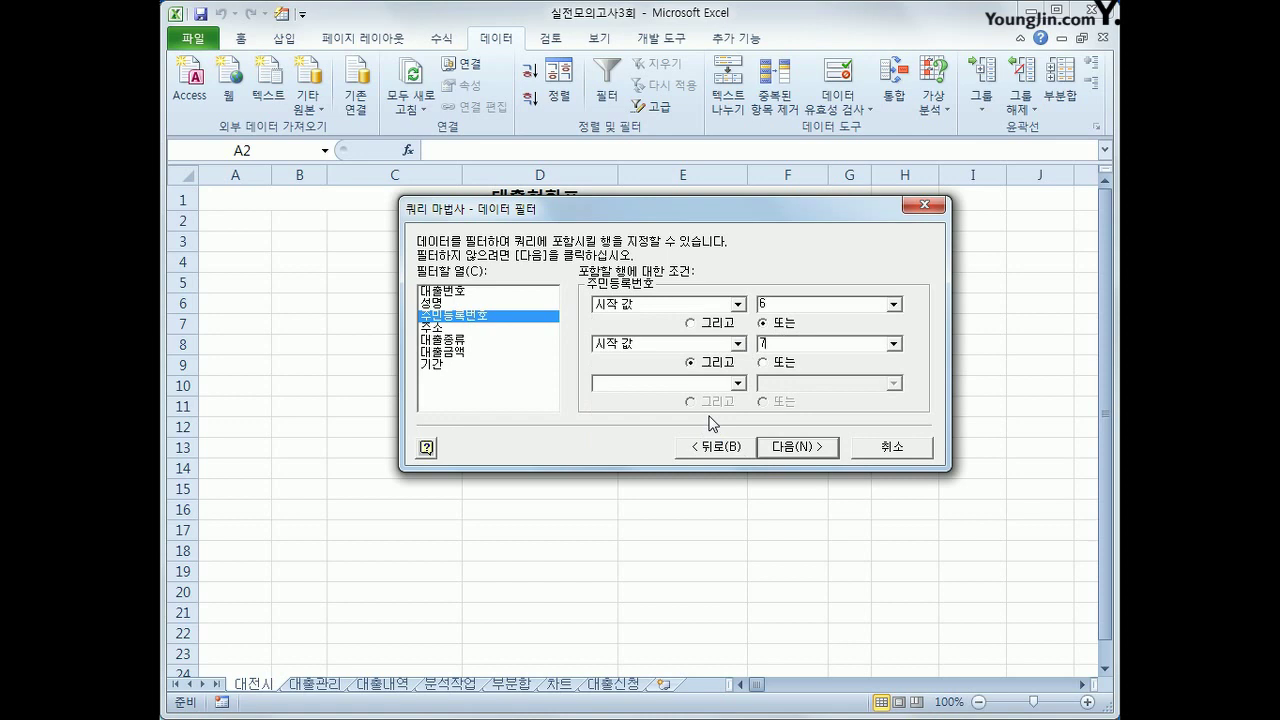
Add a filter that keeps only rows whose 주소 begins with 대전시
left_click(463, 327)
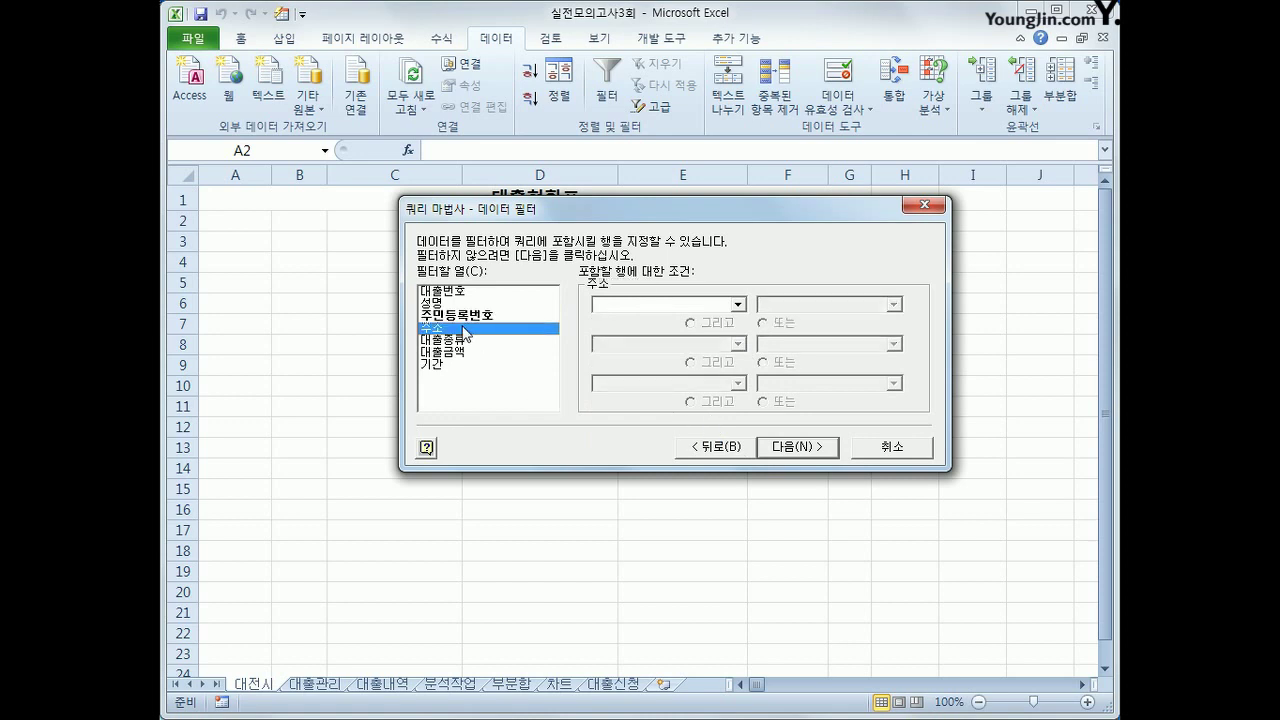
left_click(636, 306)
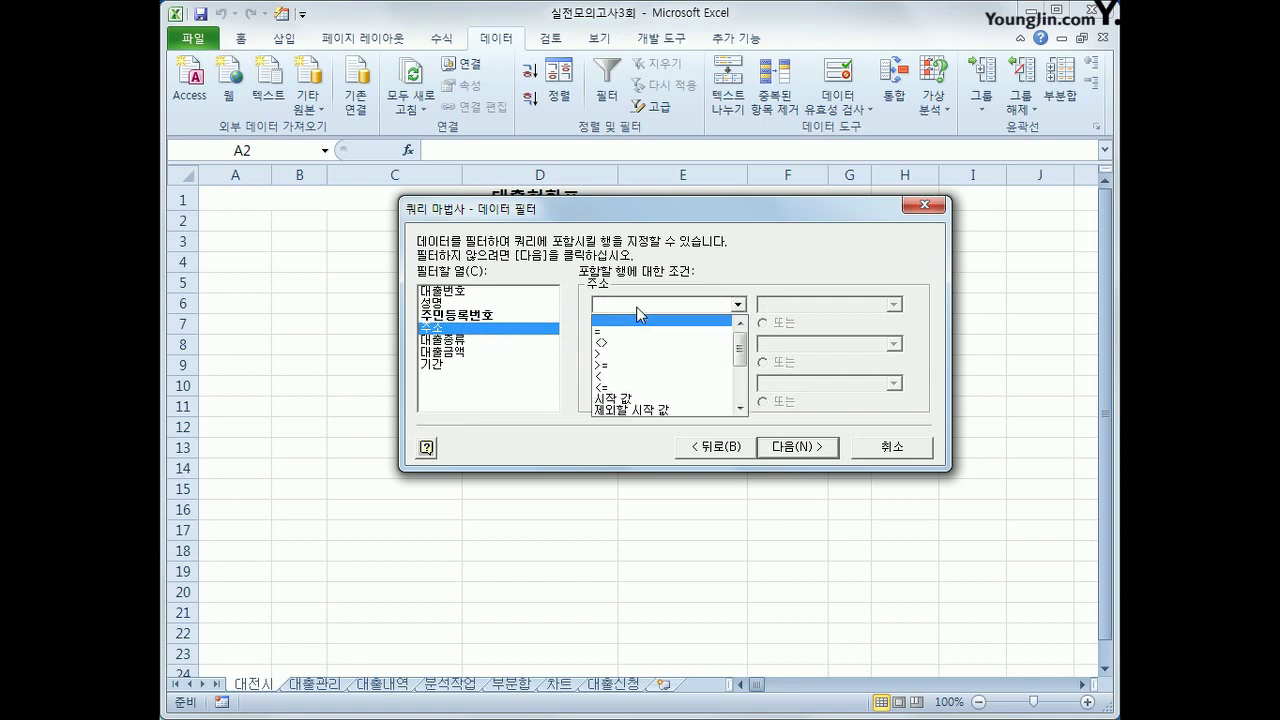
left_click(651, 400)
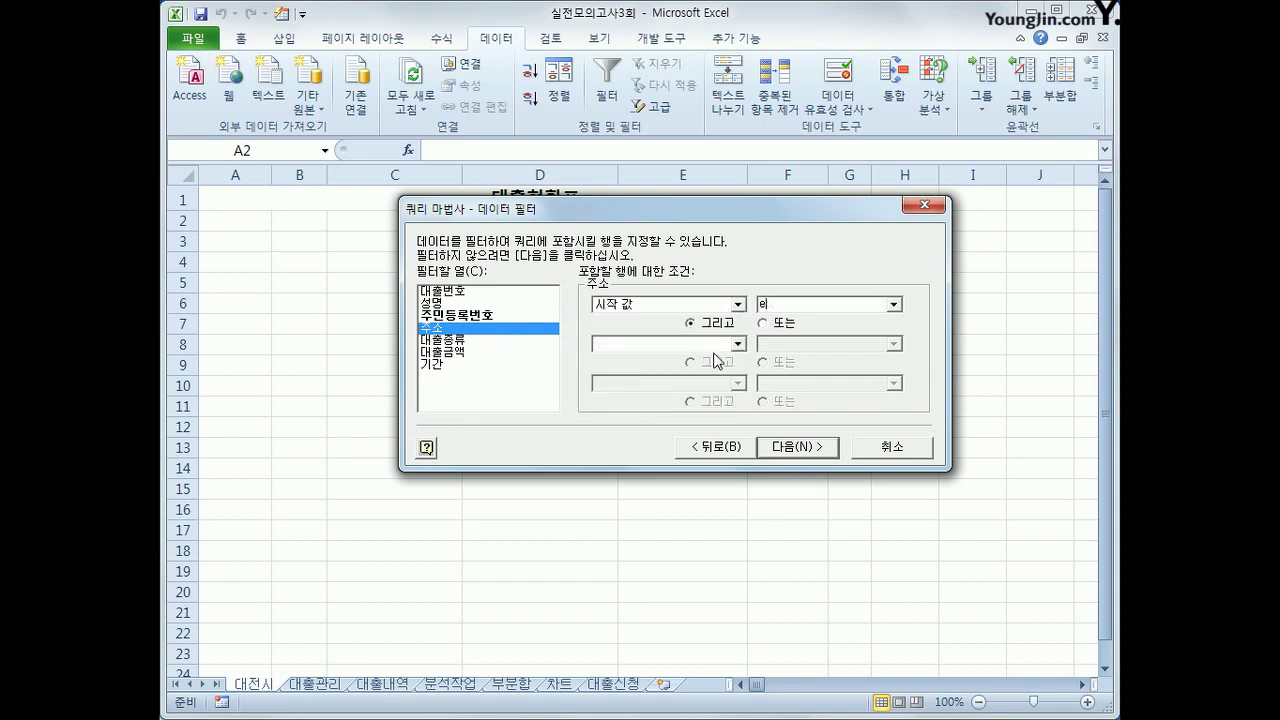
type("대전")
key("BackSpace")
key("BackSpace")
type("대전시")
left_click(790, 450)
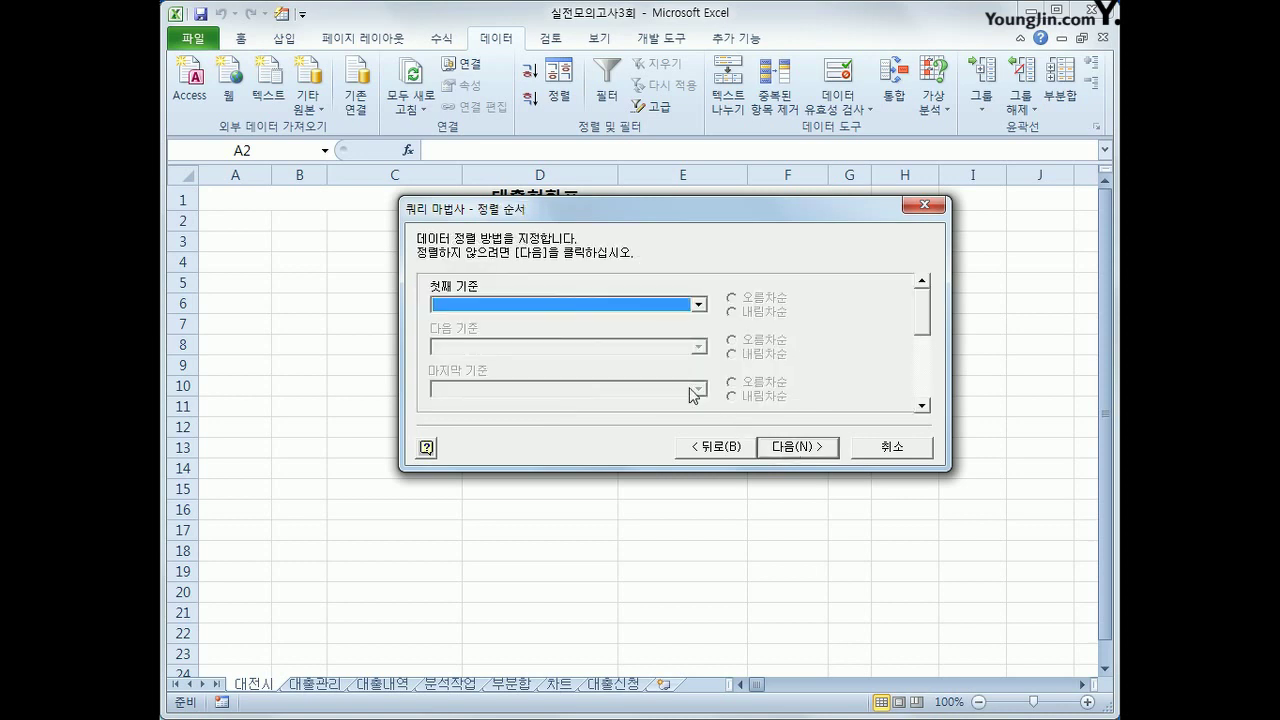
Sort the query by 대출금액 in descending order, with 대출종류 ascending as the second key
left_click(626, 305)
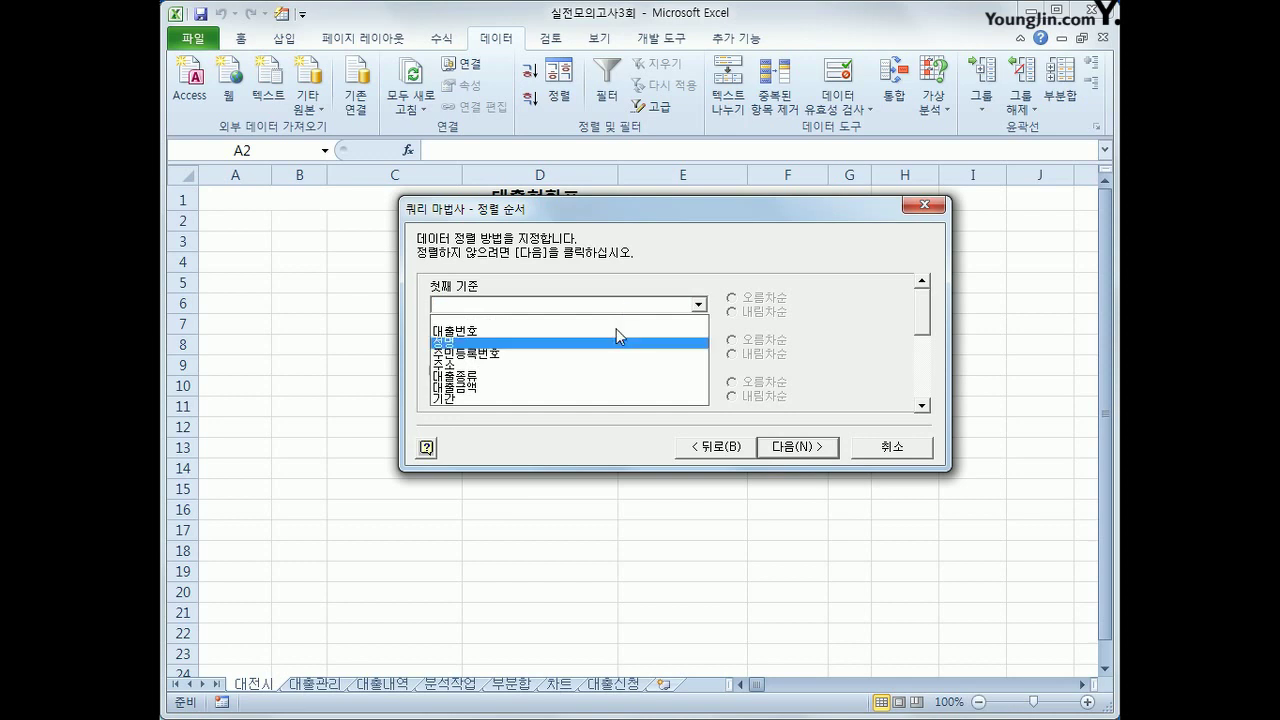
left_click(604, 390)
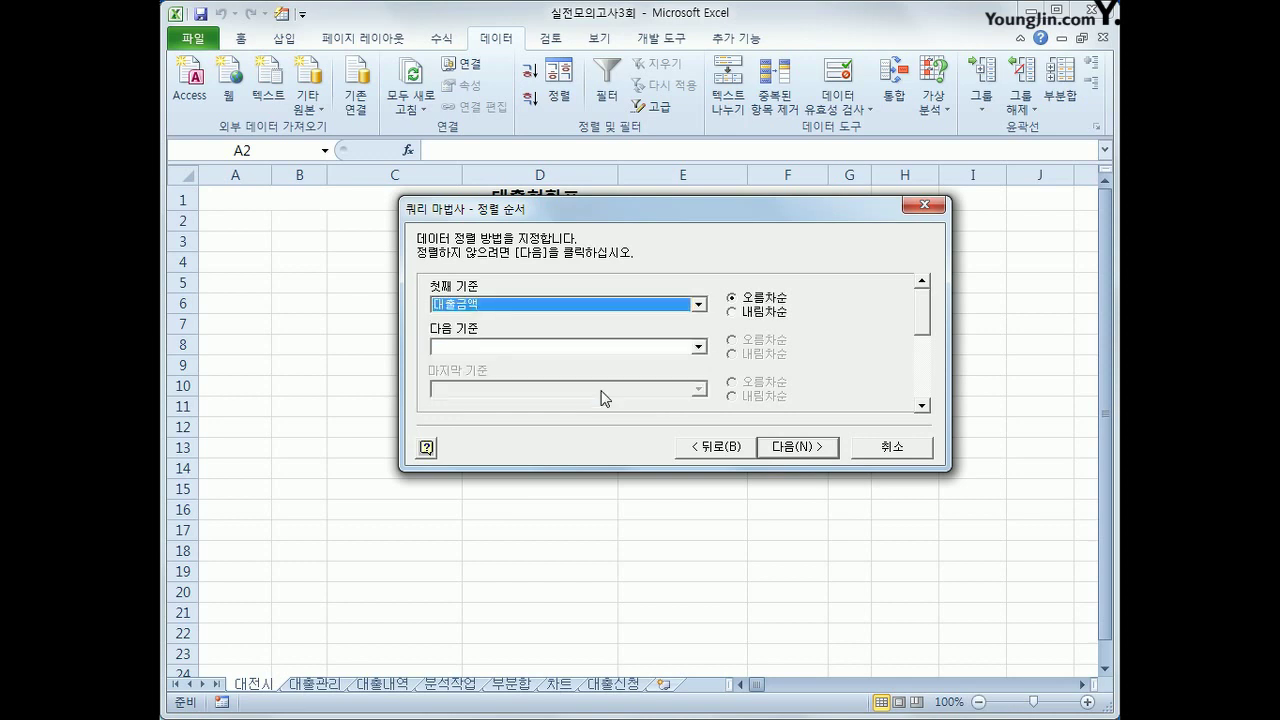
left_click(748, 314)
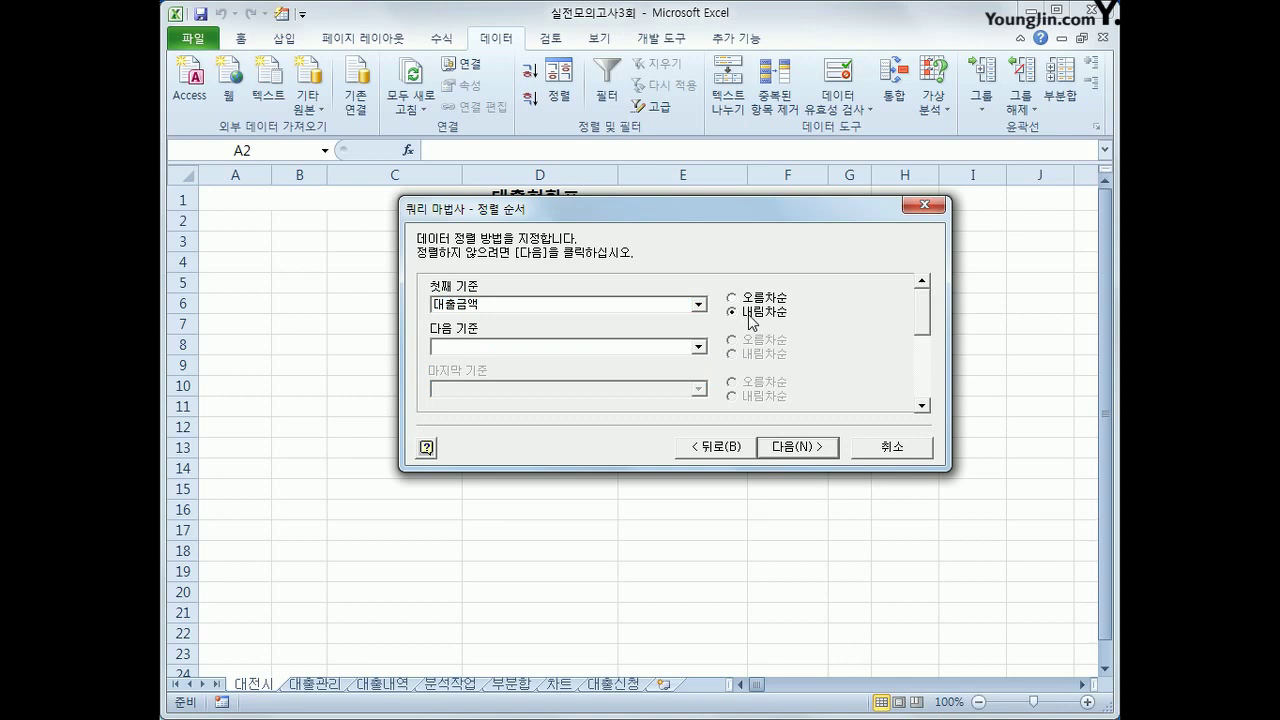
left_click(641, 346)
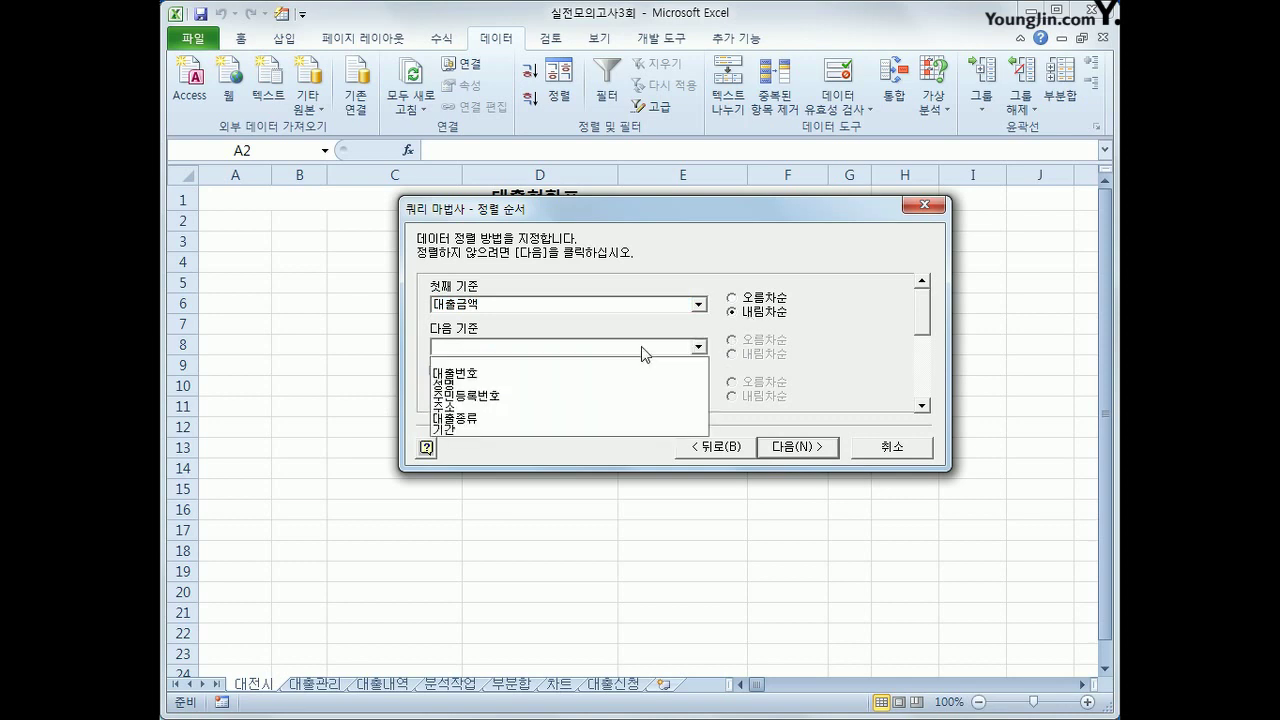
left_click(618, 418)
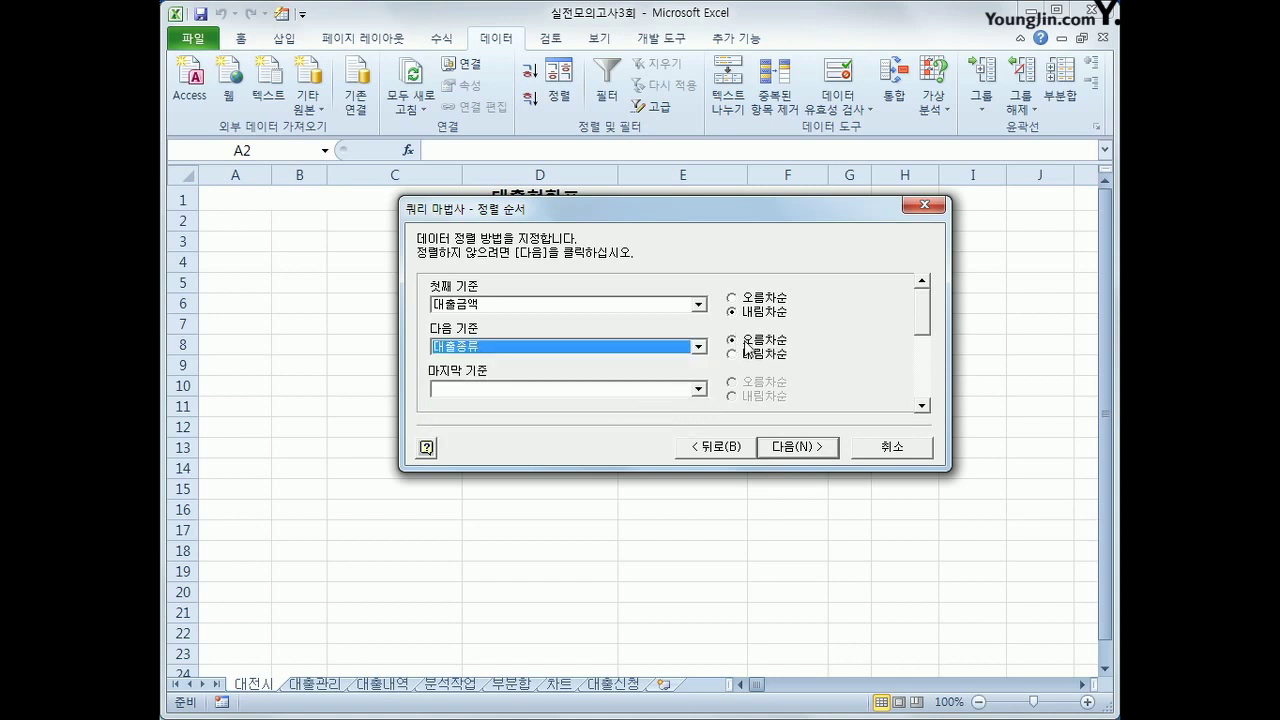
left_click(824, 450)
Return the query data to the existing worksheet as a table at A2 and convert that table to a normal range
left_click(824, 452)
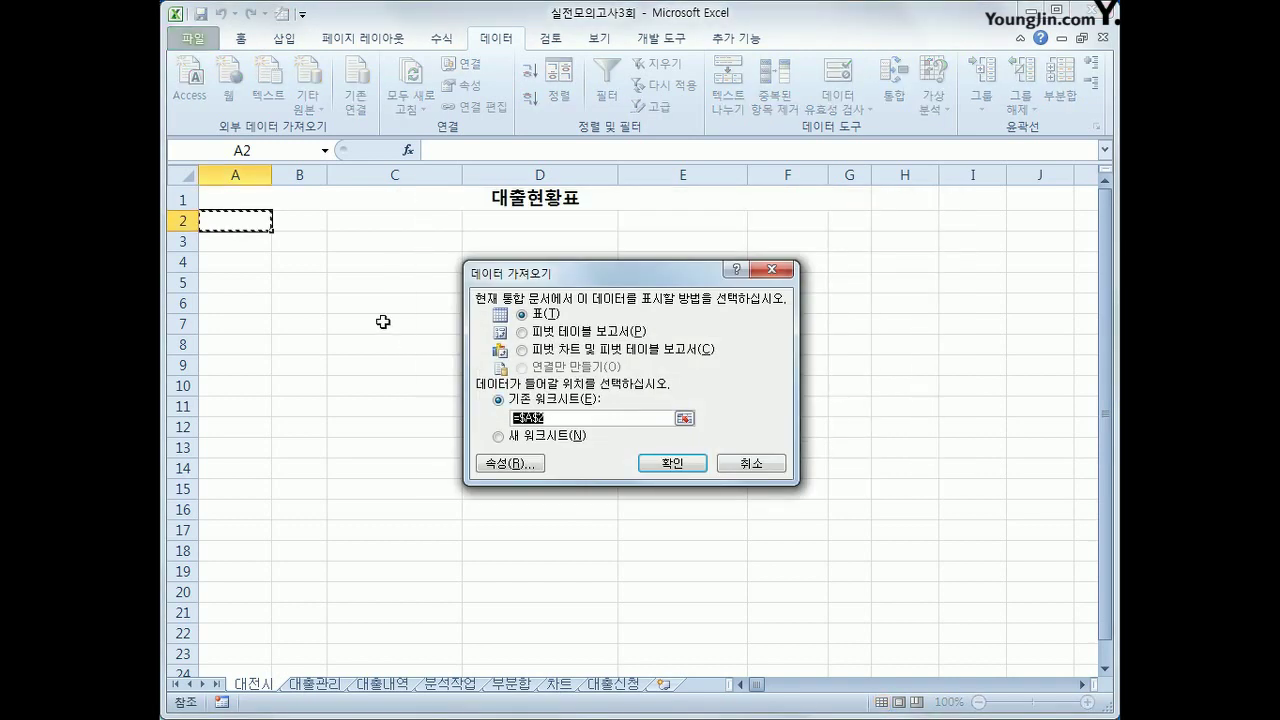
left_click(676, 465)
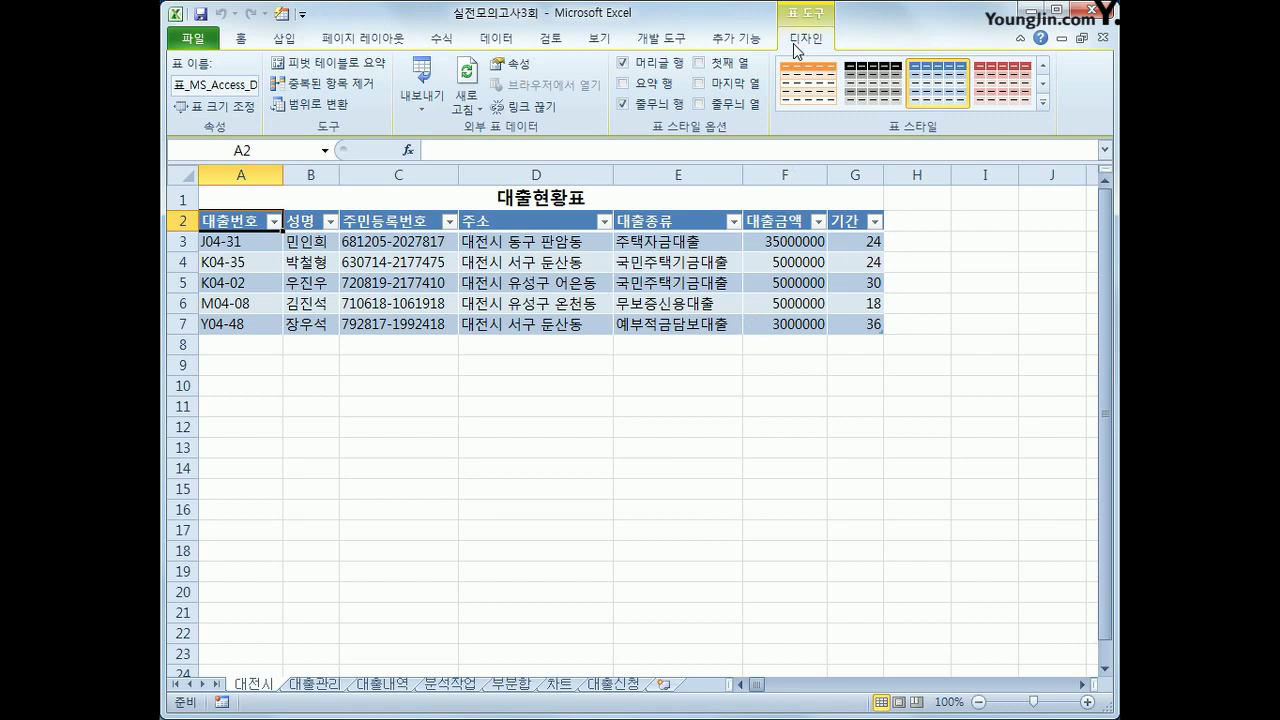
left_click(314, 106)
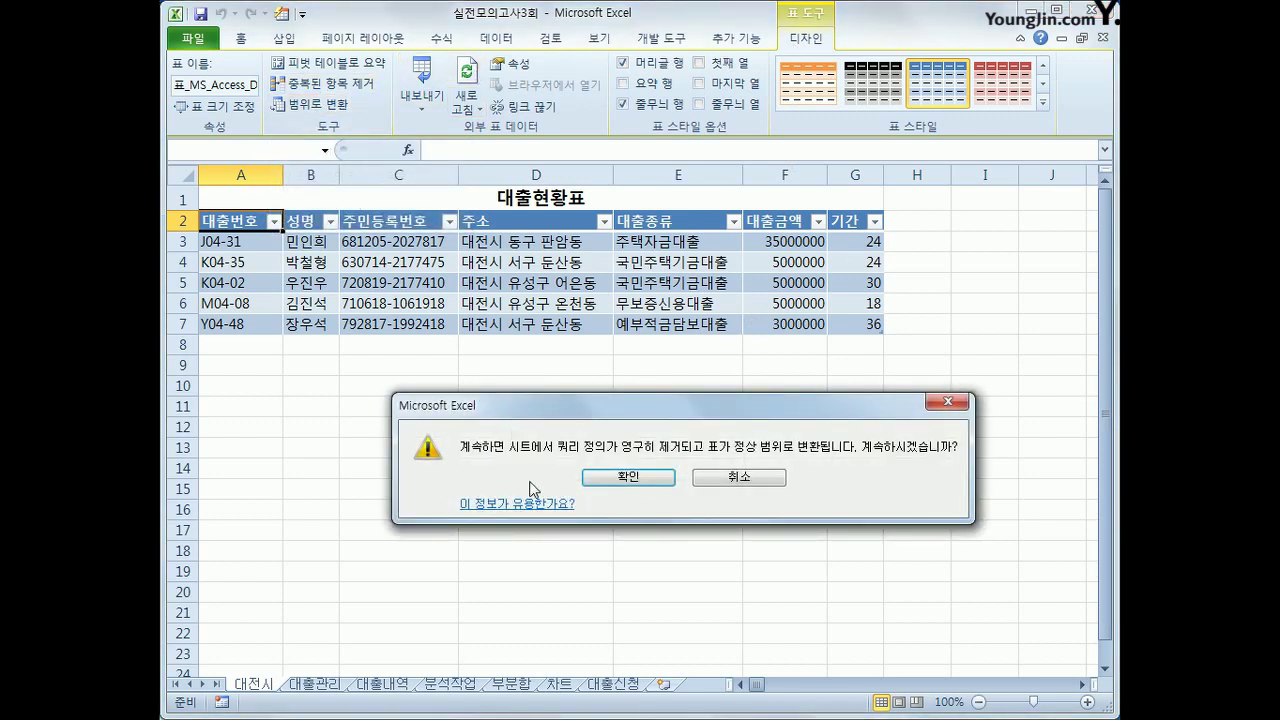
left_click_drag(626, 410, 620, 346)
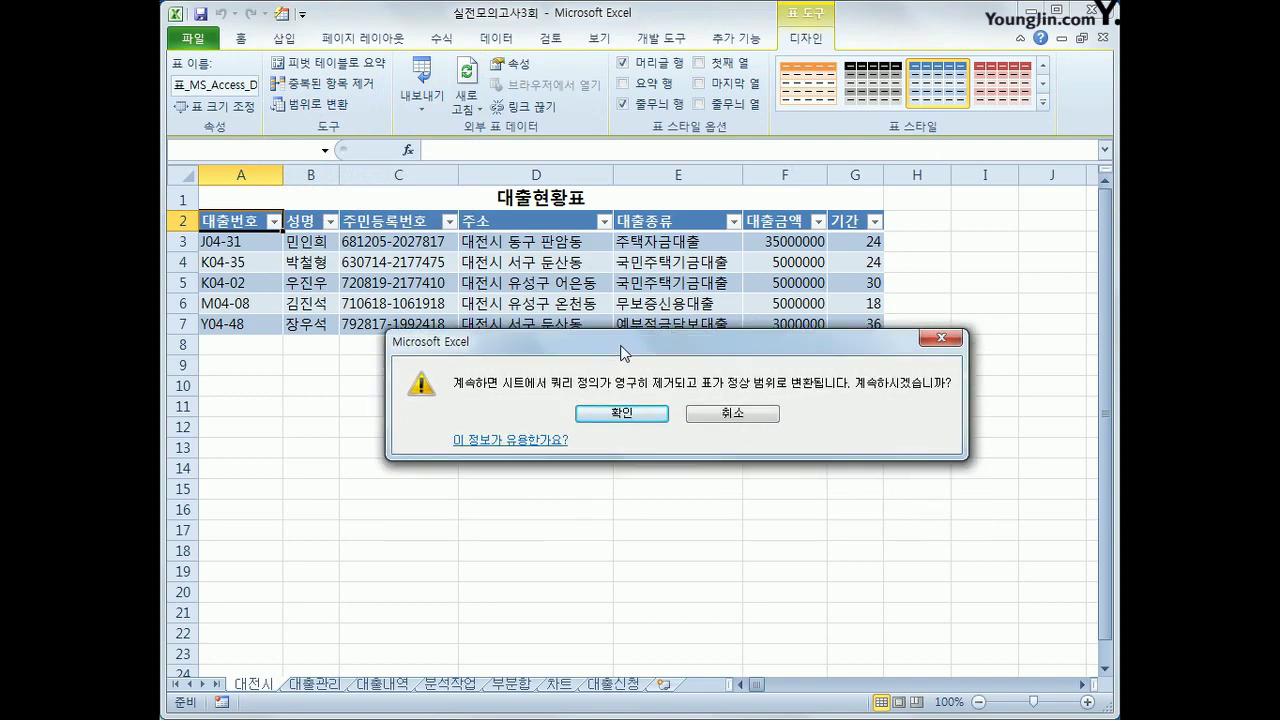
left_click(640, 414)
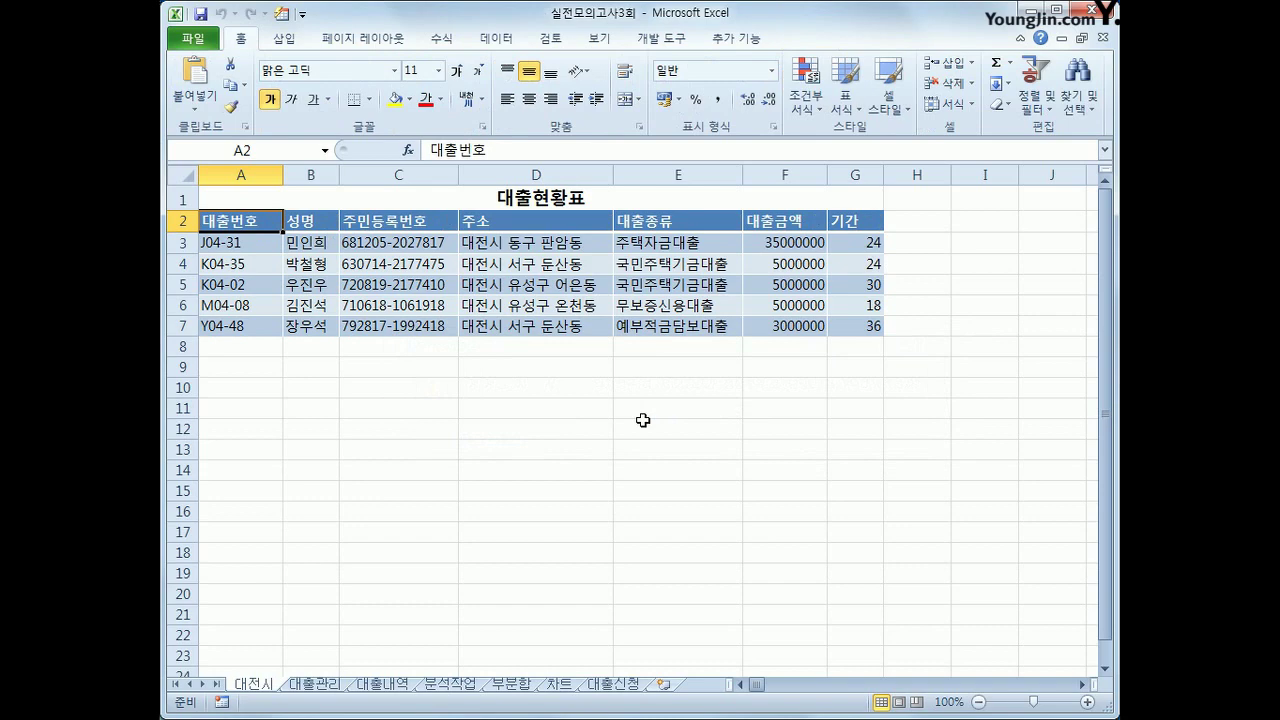
On the 대출관리 sheet, copy the 대출종류 header and the 주택자금대출 value to A21:A22 as filter criteria
left_click(314, 684)
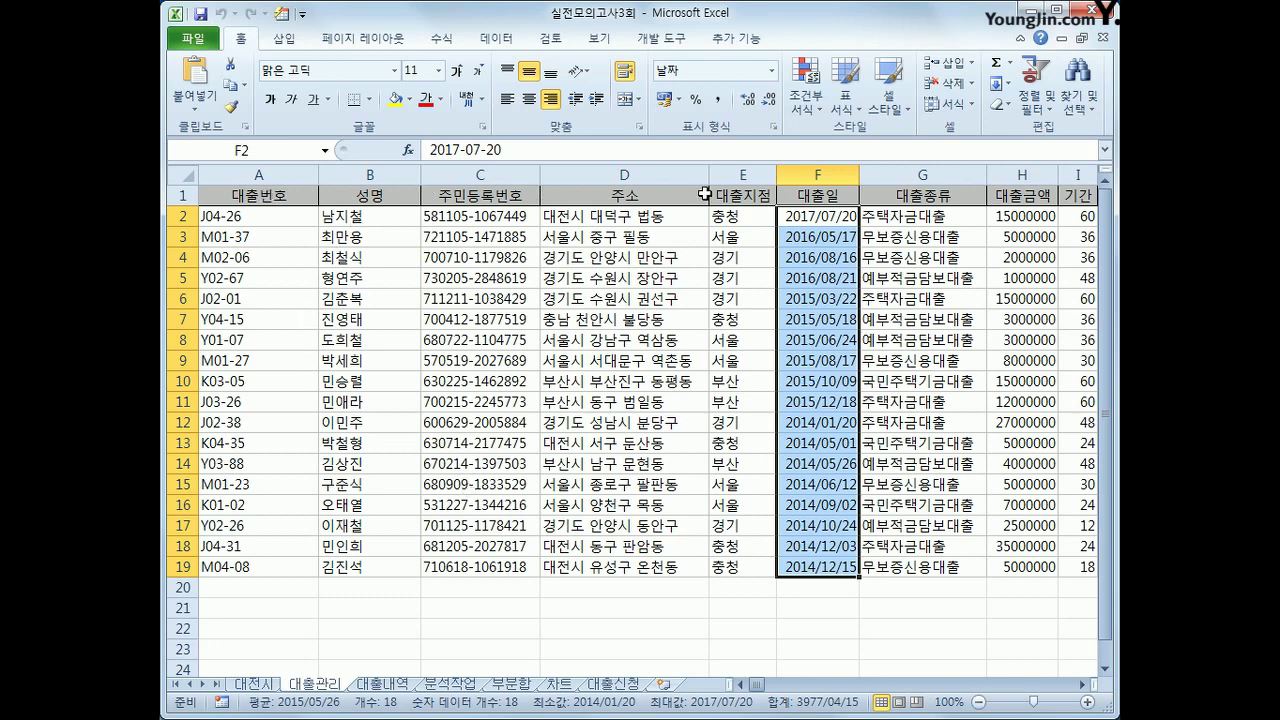
left_click(868, 194)
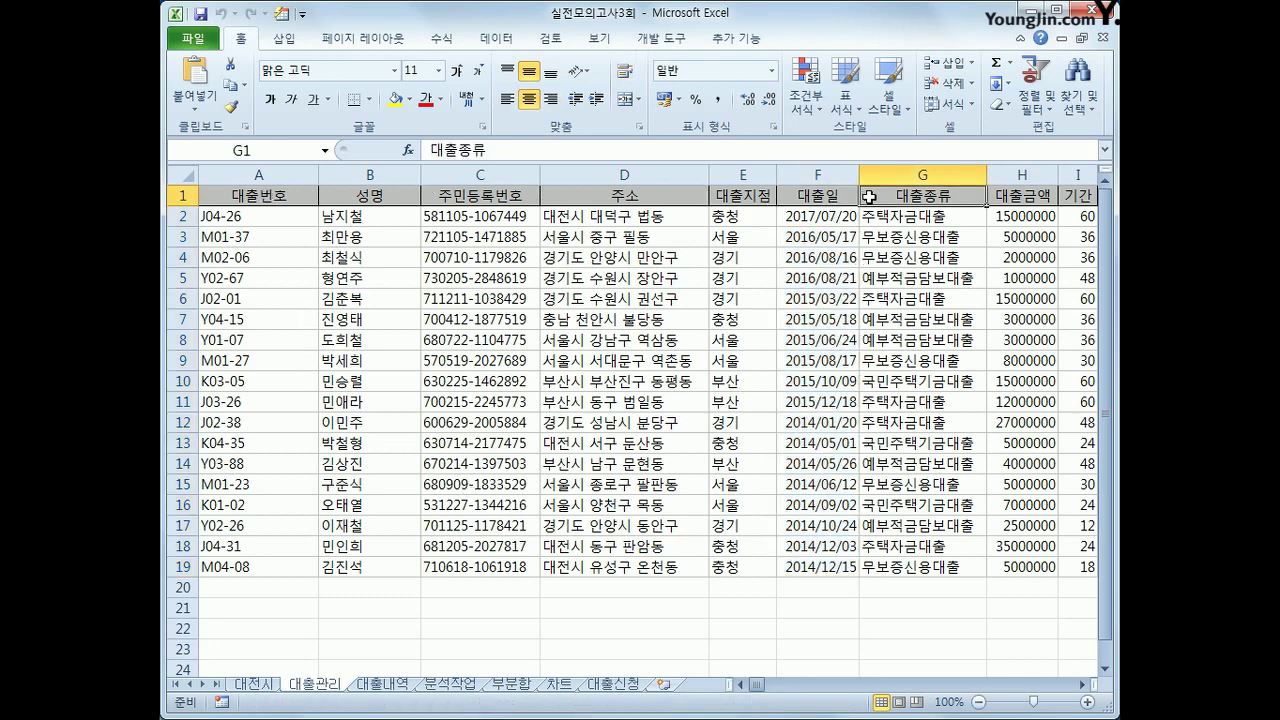
left_click(917, 217, "ctrl")
key("ctrl+c")
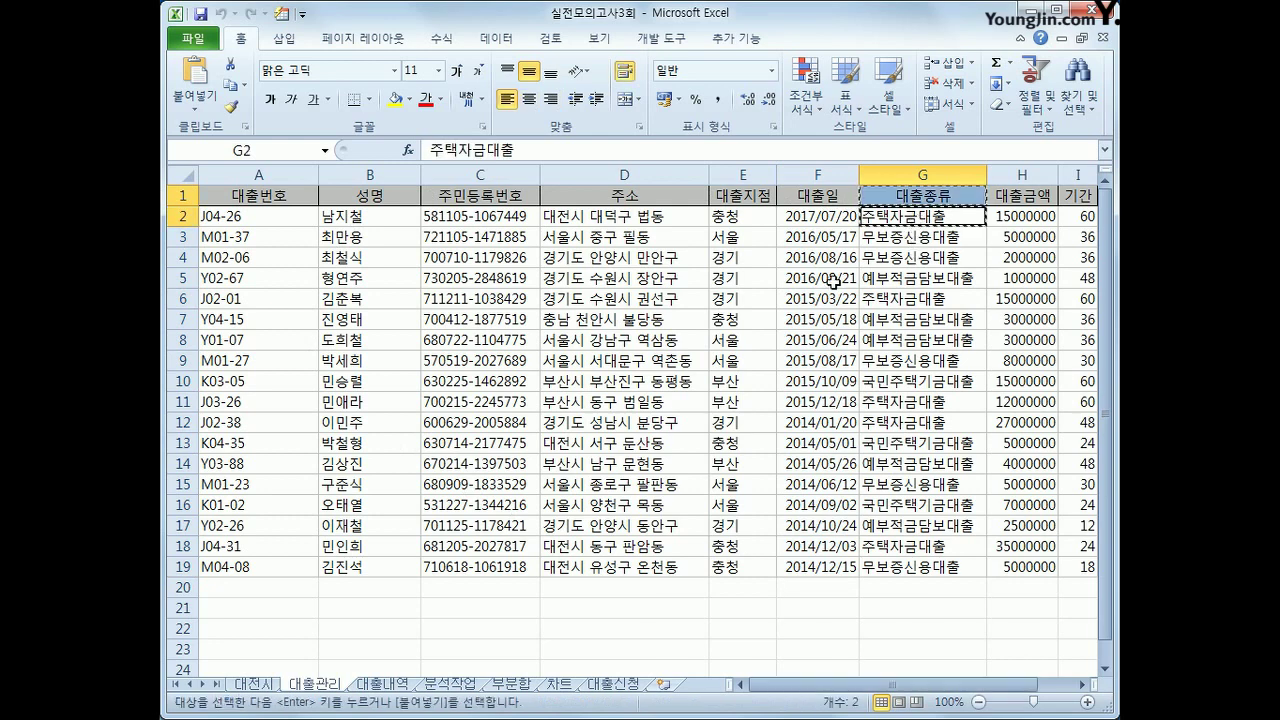
left_click(283, 608)
key("ctrl+v")
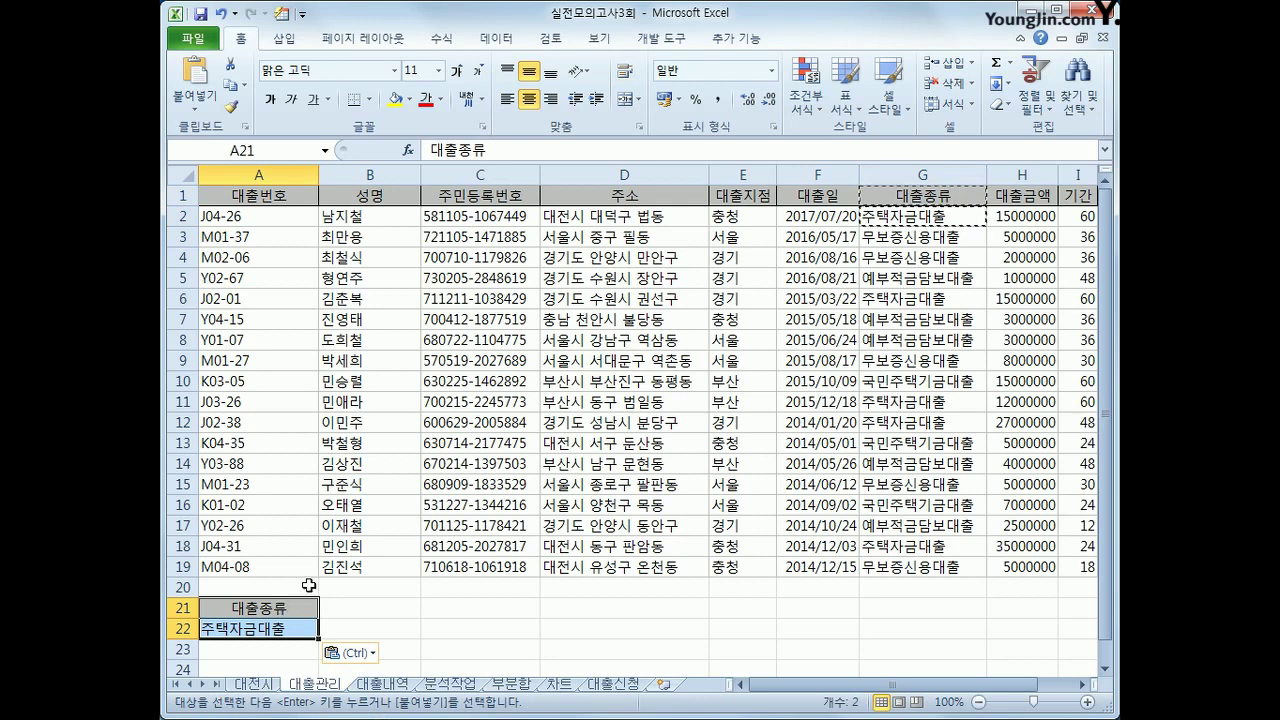
Copy the 대출금액 header to B21 and enter the criterion >=20000000 in B22
left_click(1040, 199)
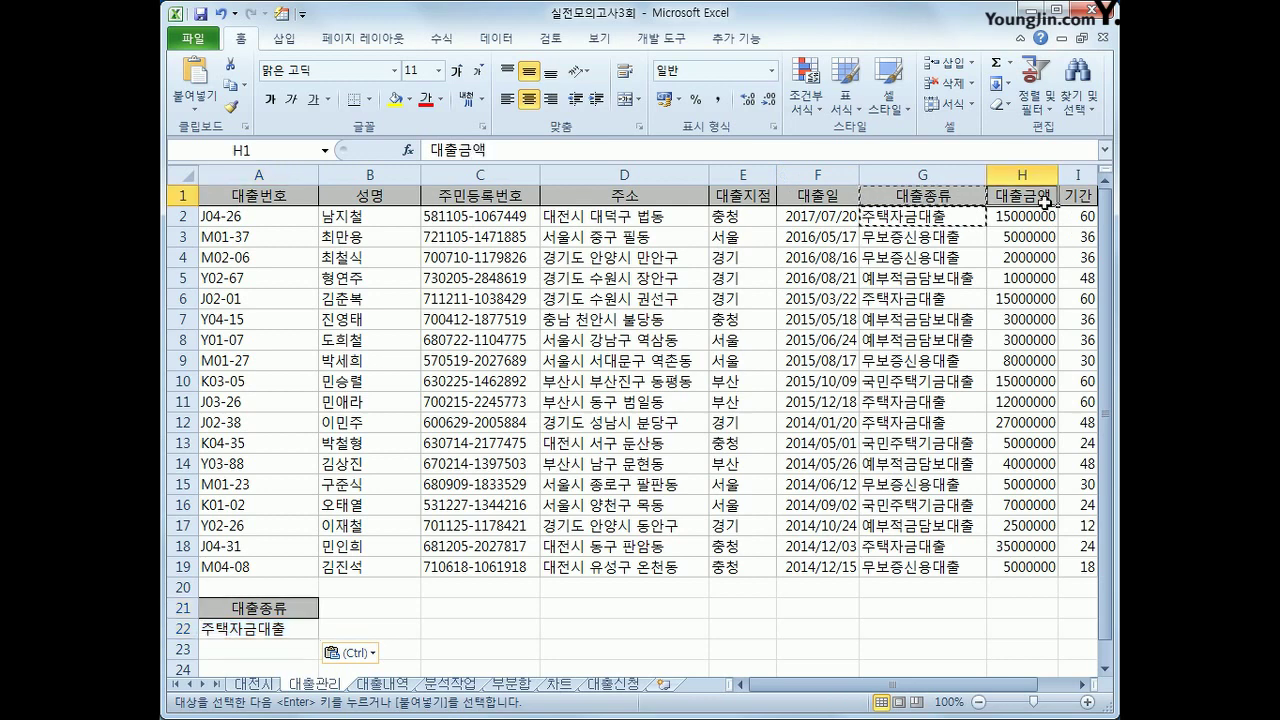
key("ctrl+c")
left_click(369, 608)
key("ctrl+v")
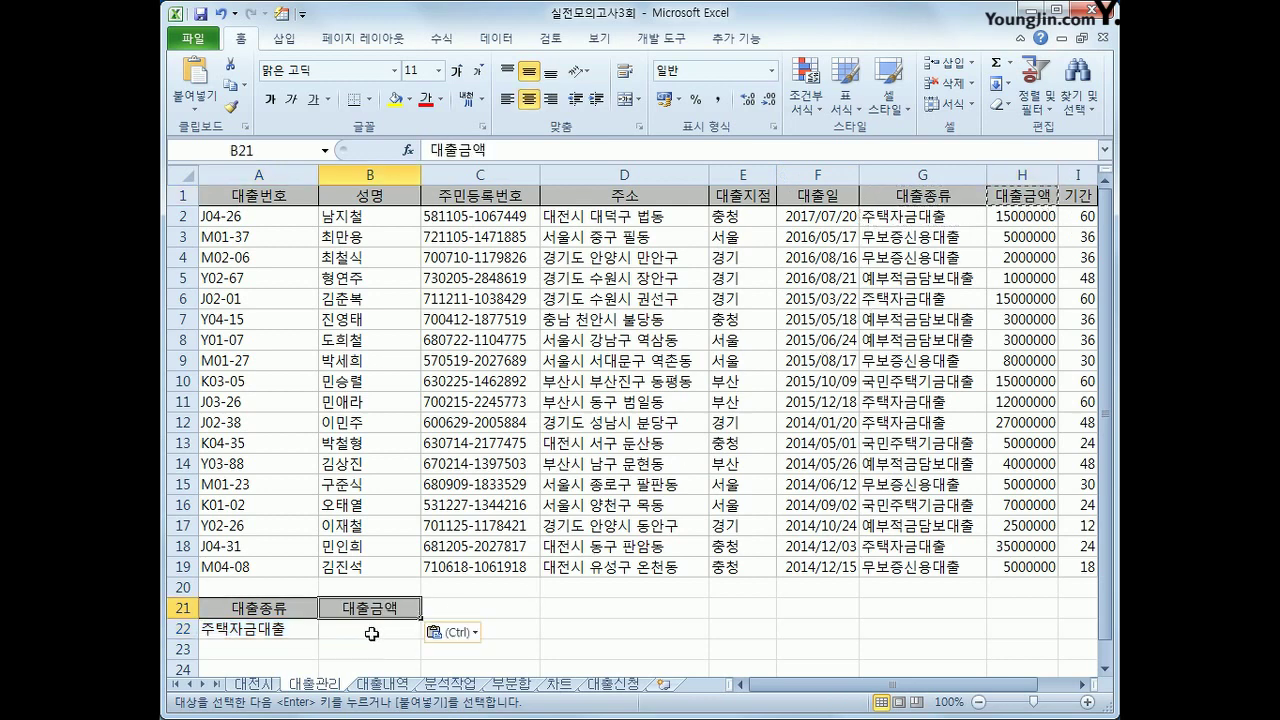
left_click(371, 635)
type(">")
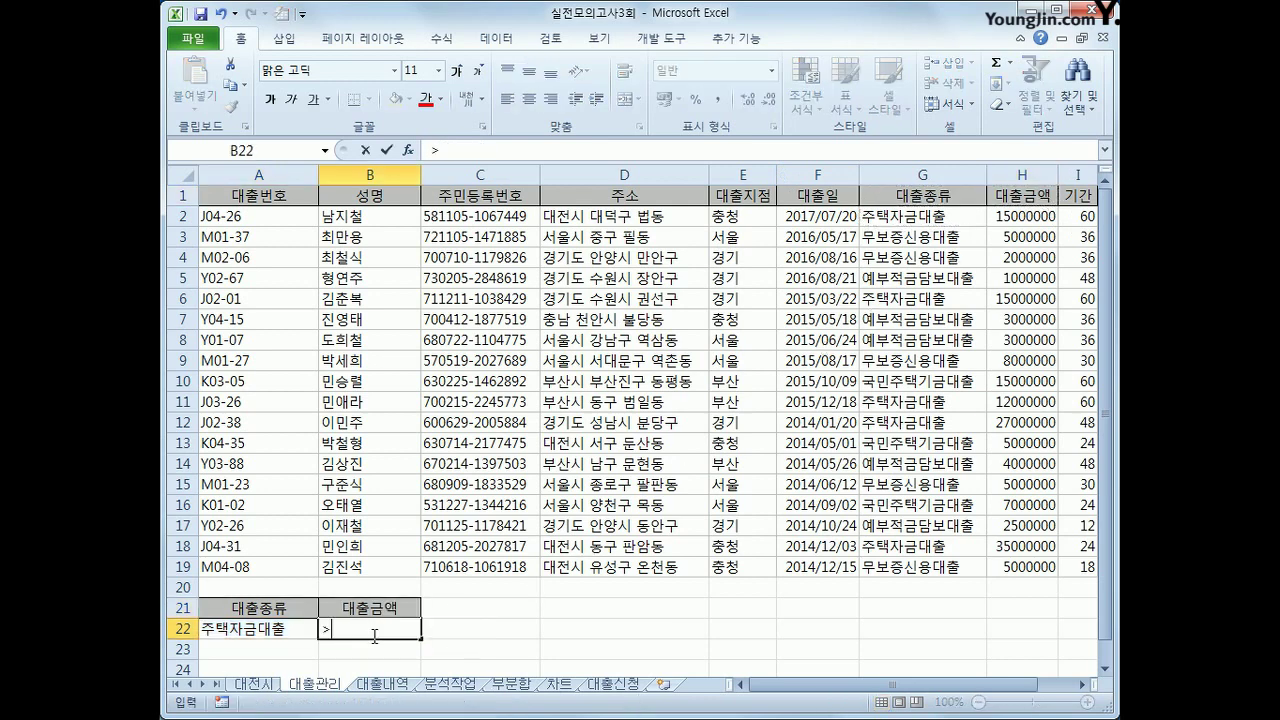
type("=20000000")
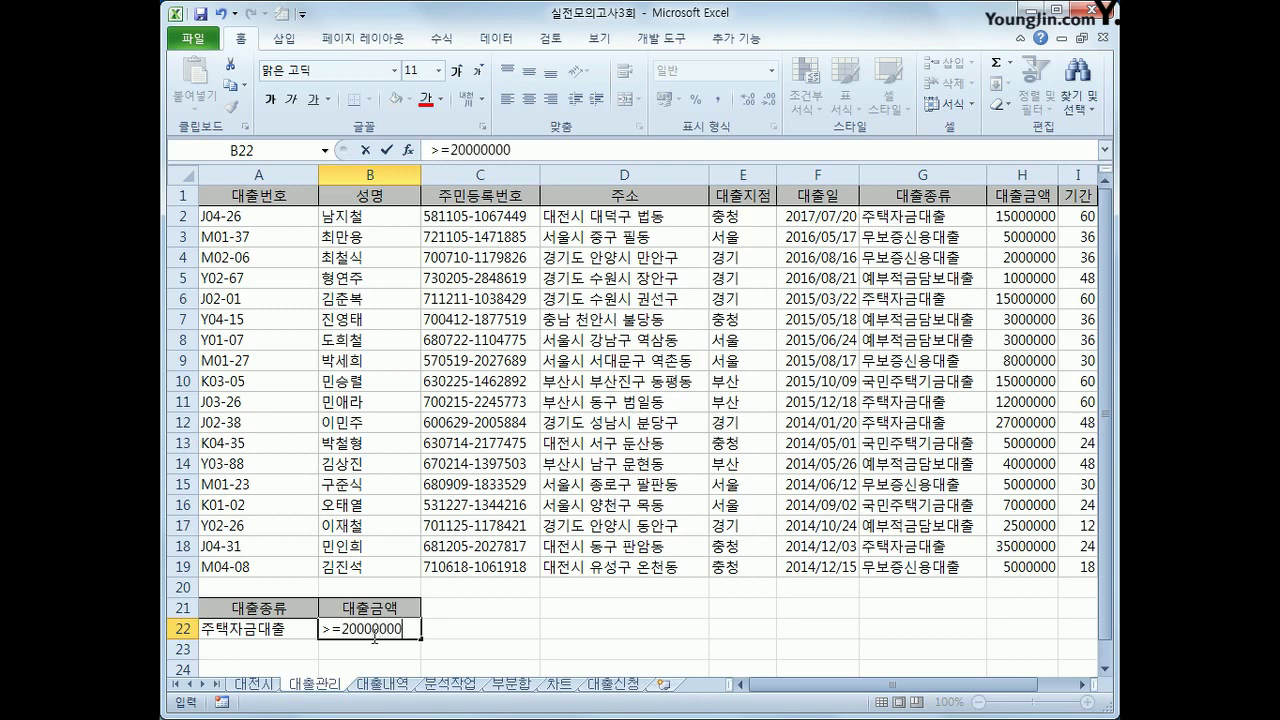
key("Return")
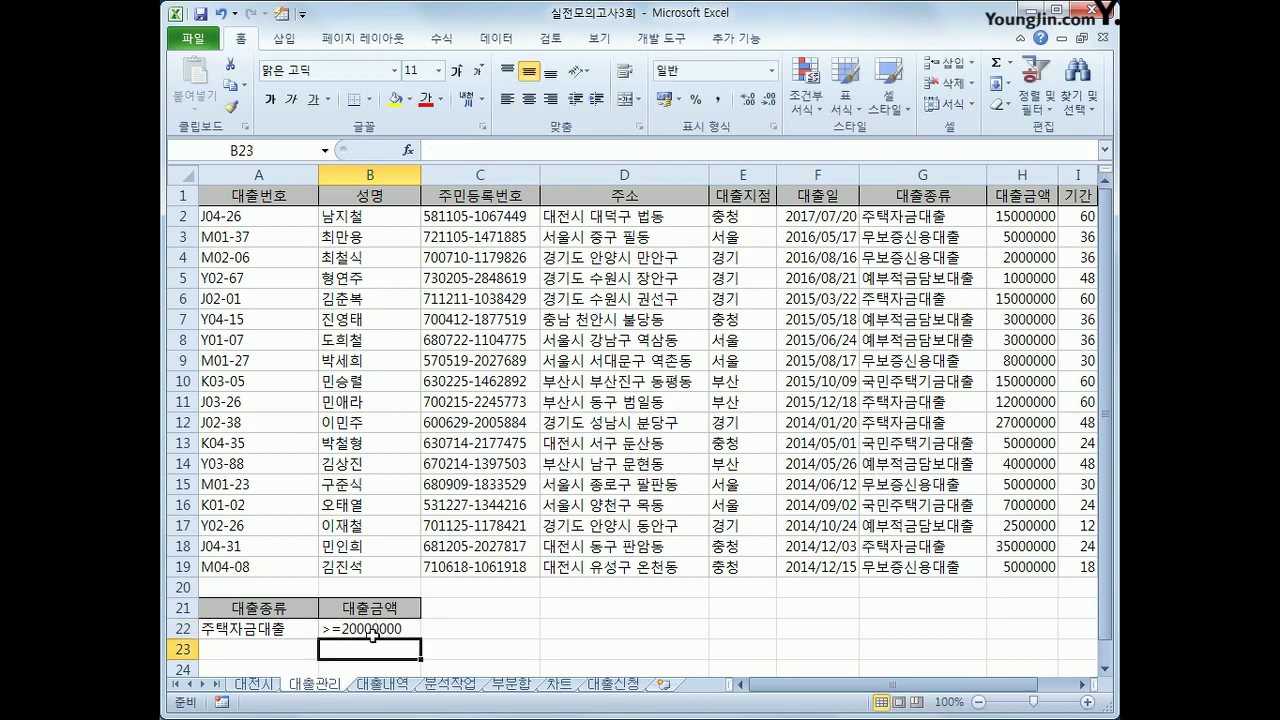
Add a second criteria row with 예부적금담보대출 copied into A23 and <3000000 in B23
left_click(915, 283)
key("ctrl+c")
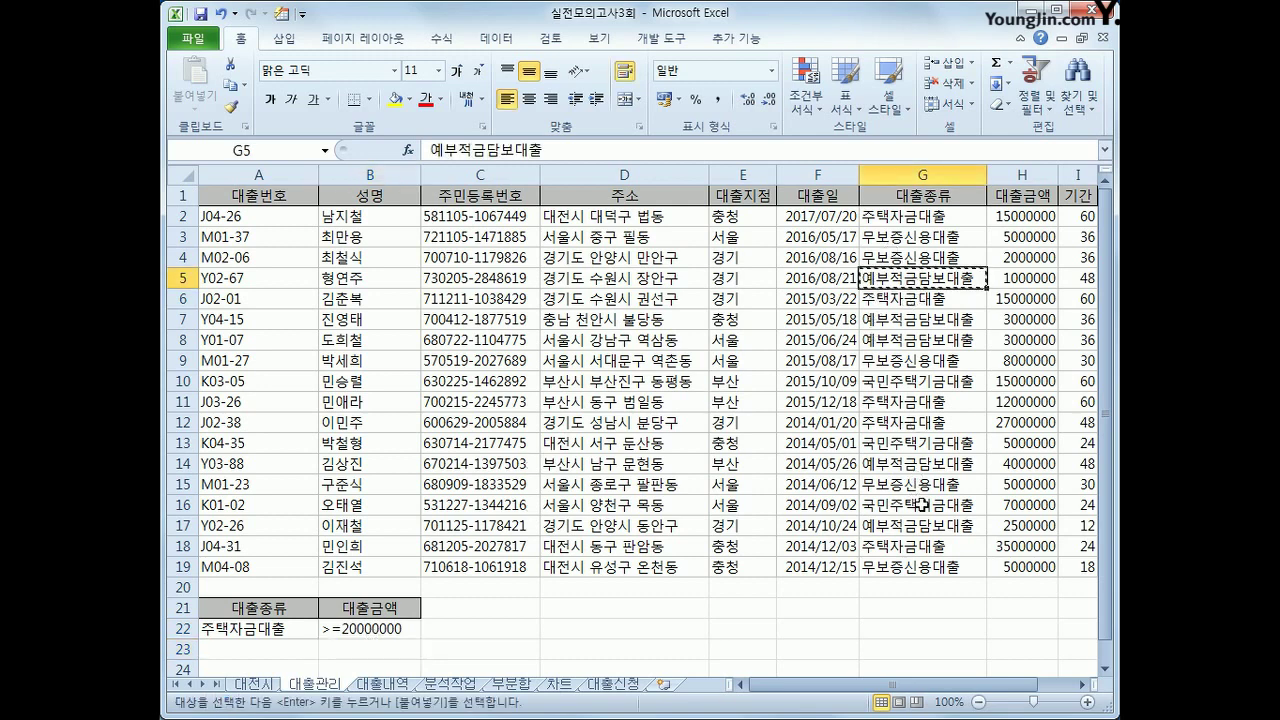
left_click(271, 651)
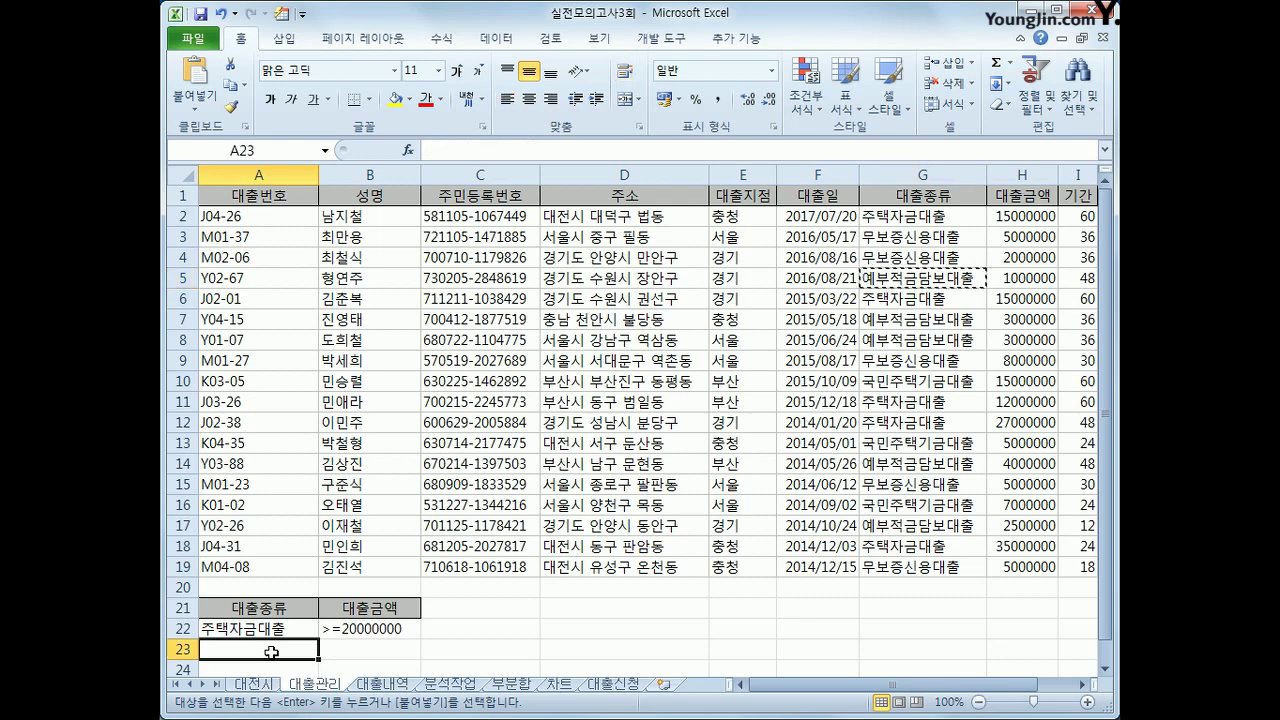
key("ctrl+v")
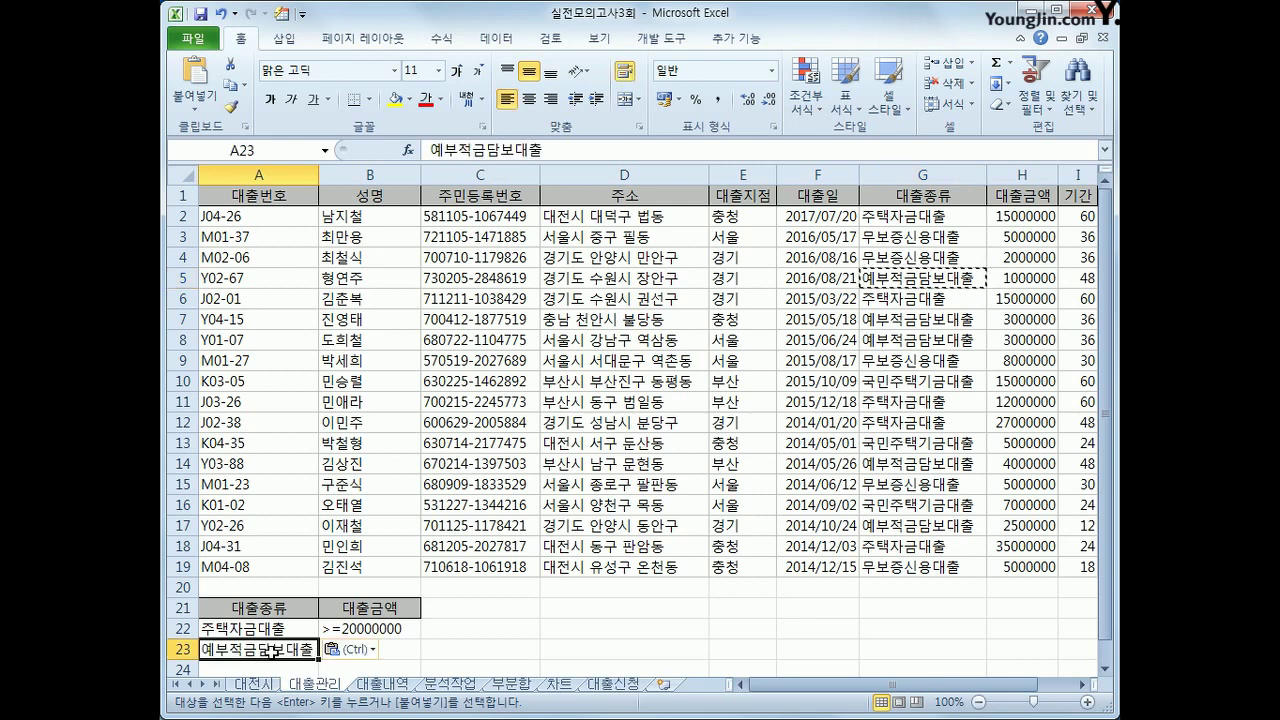
left_click(417, 648)
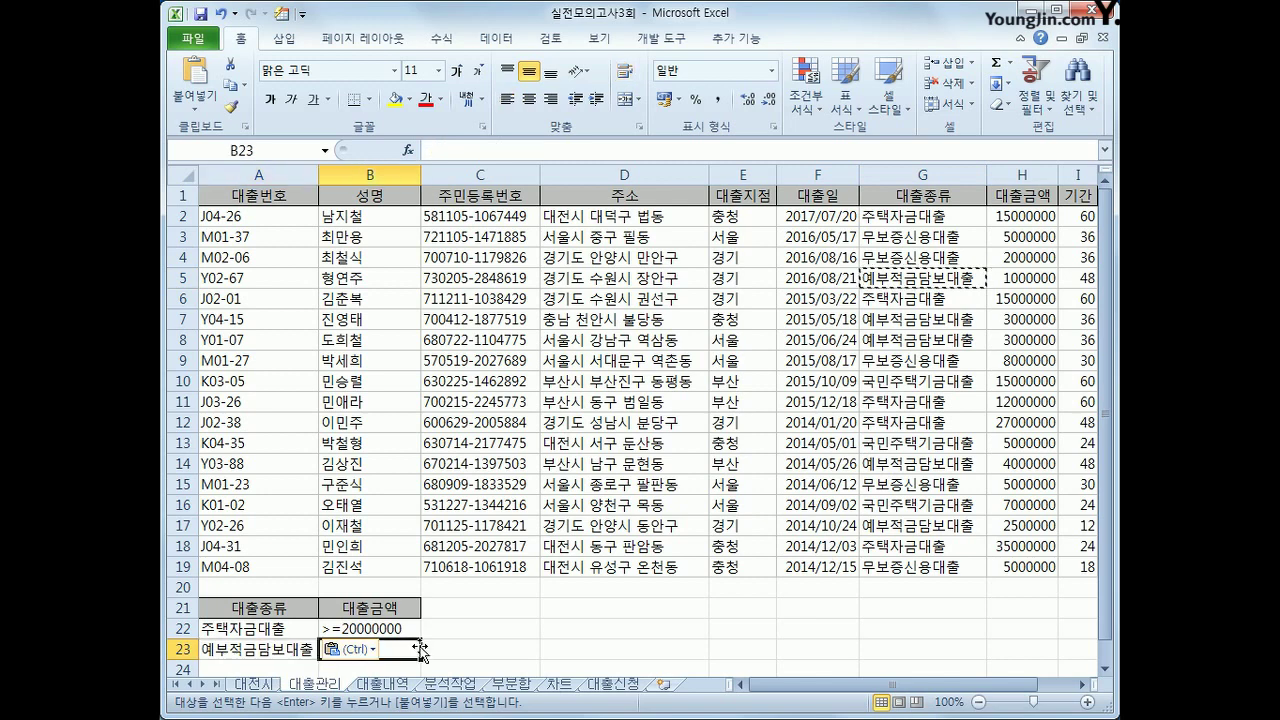
type("<3000")
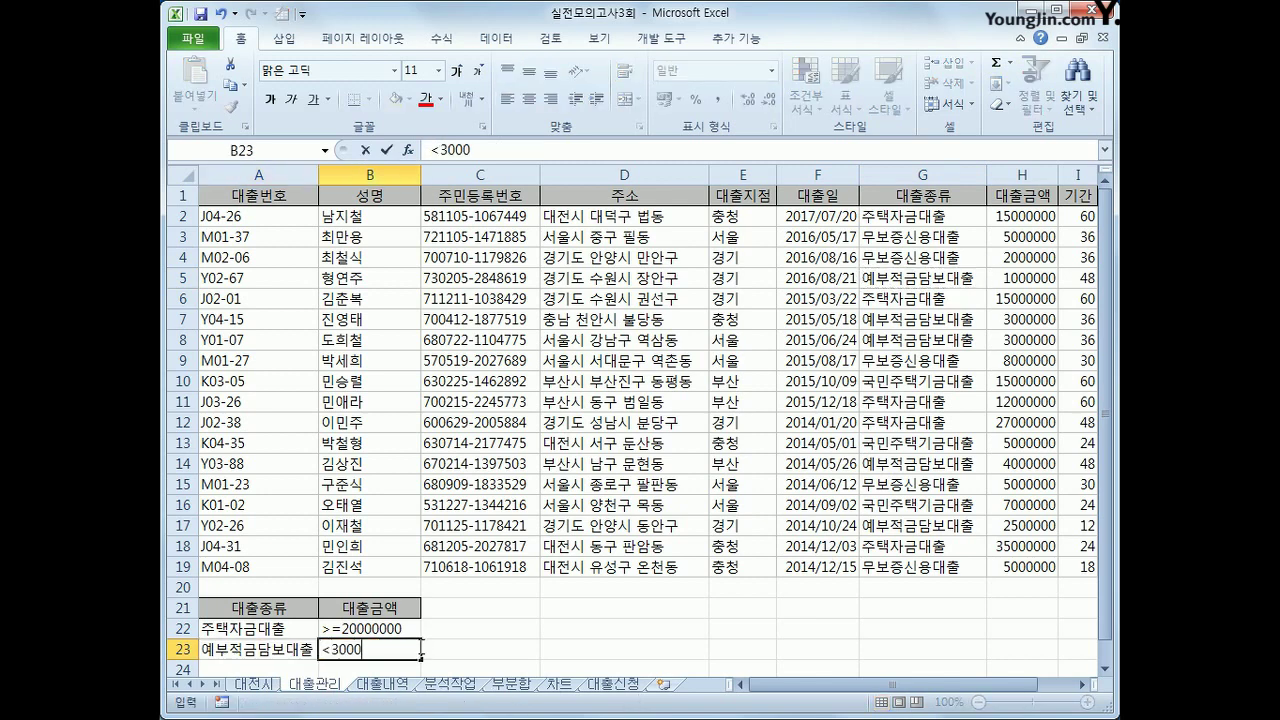
type("000")
key("Return")
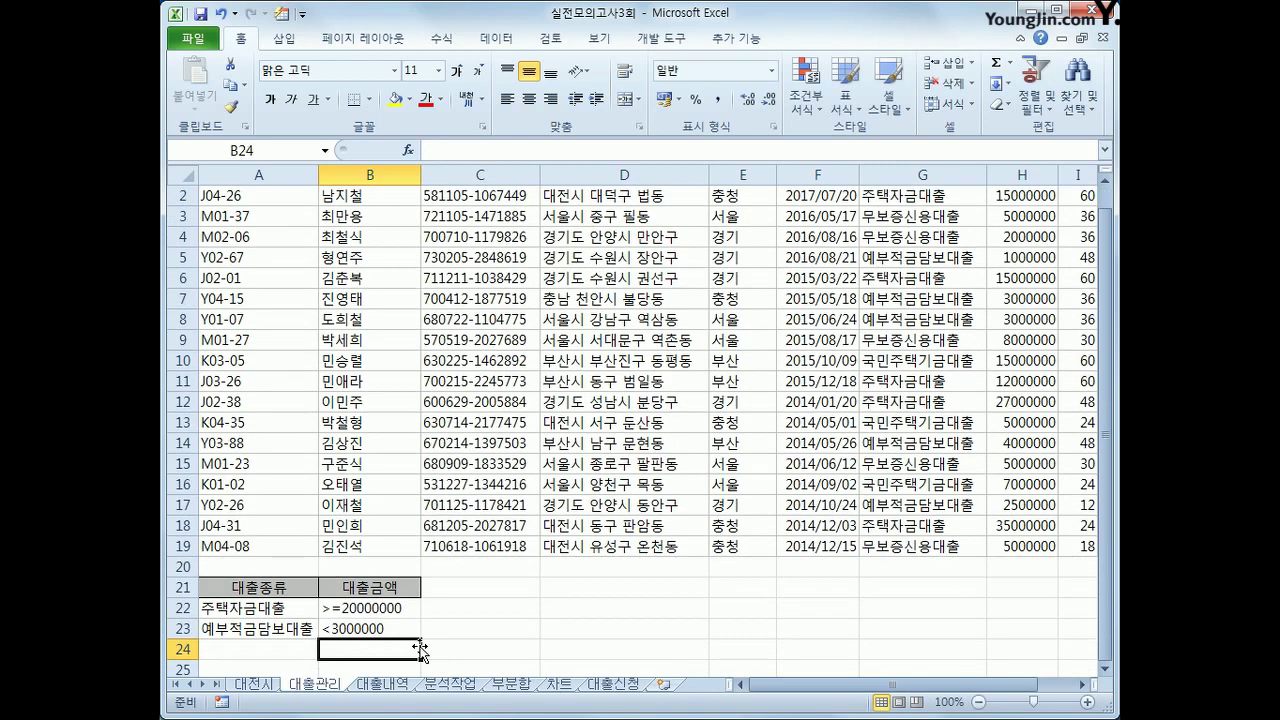
Copy the headers 대출번호, 성명, 주민등록번호, 대출종류, 대출금액 and 기간 to the output row starting at A26
scroll(420, 583, "up", 1)
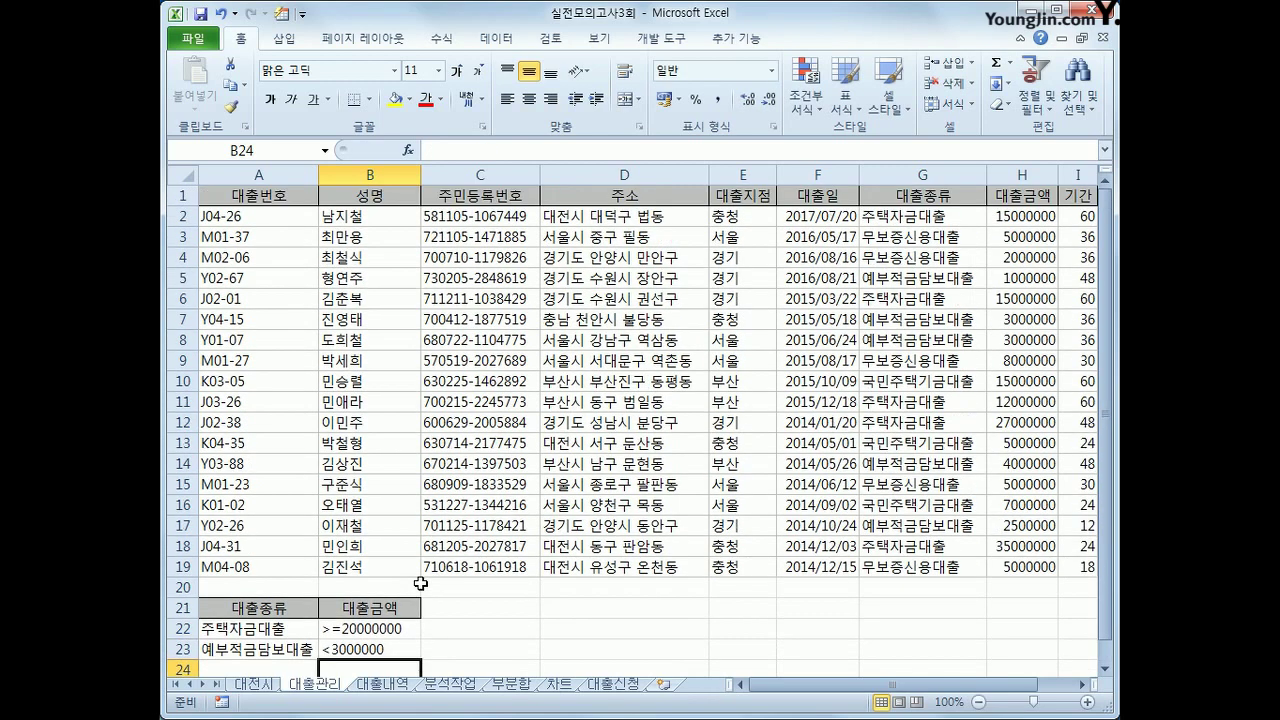
left_click(276, 193)
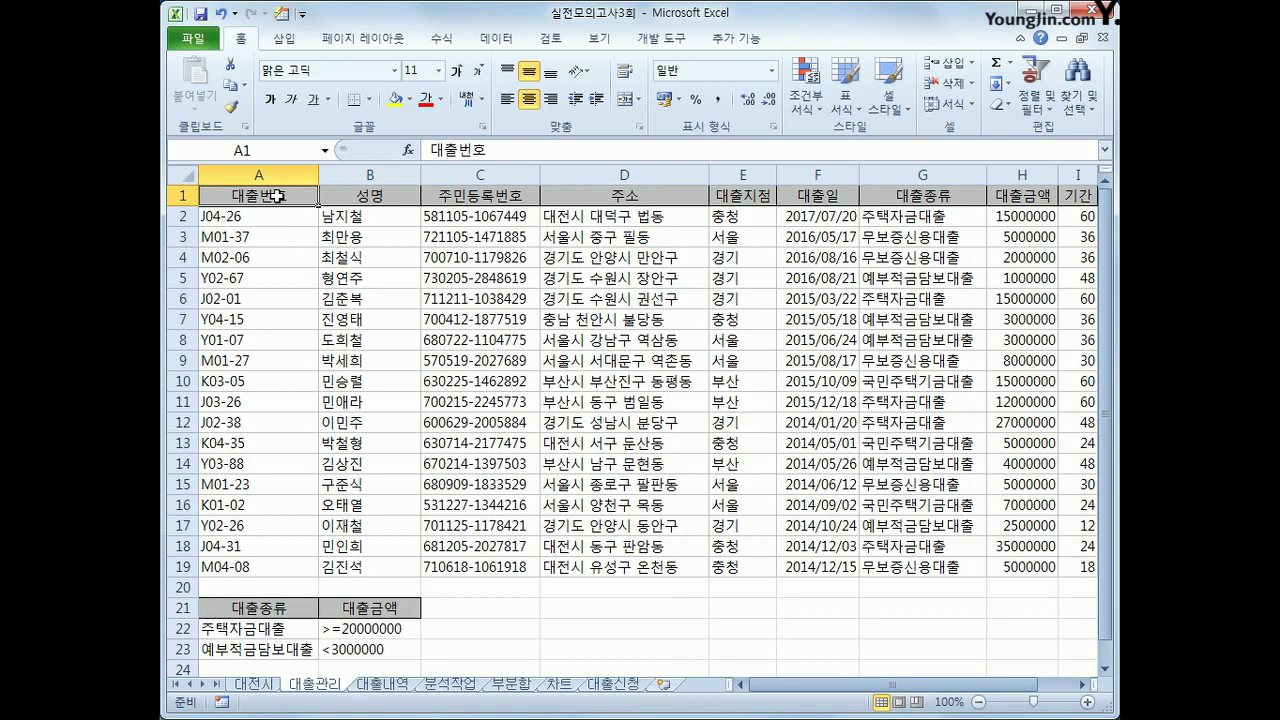
left_click(372, 196, "ctrl")
left_click(470, 196, "ctrl")
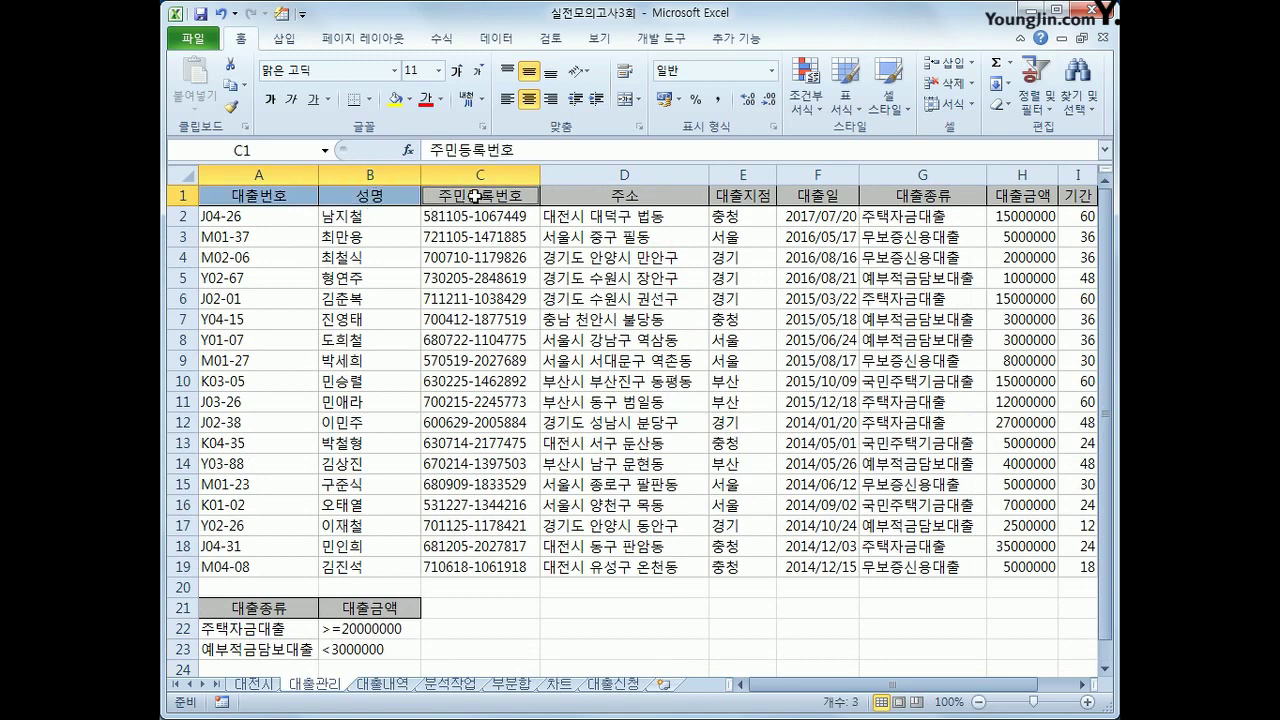
left_click(908, 202, "ctrl")
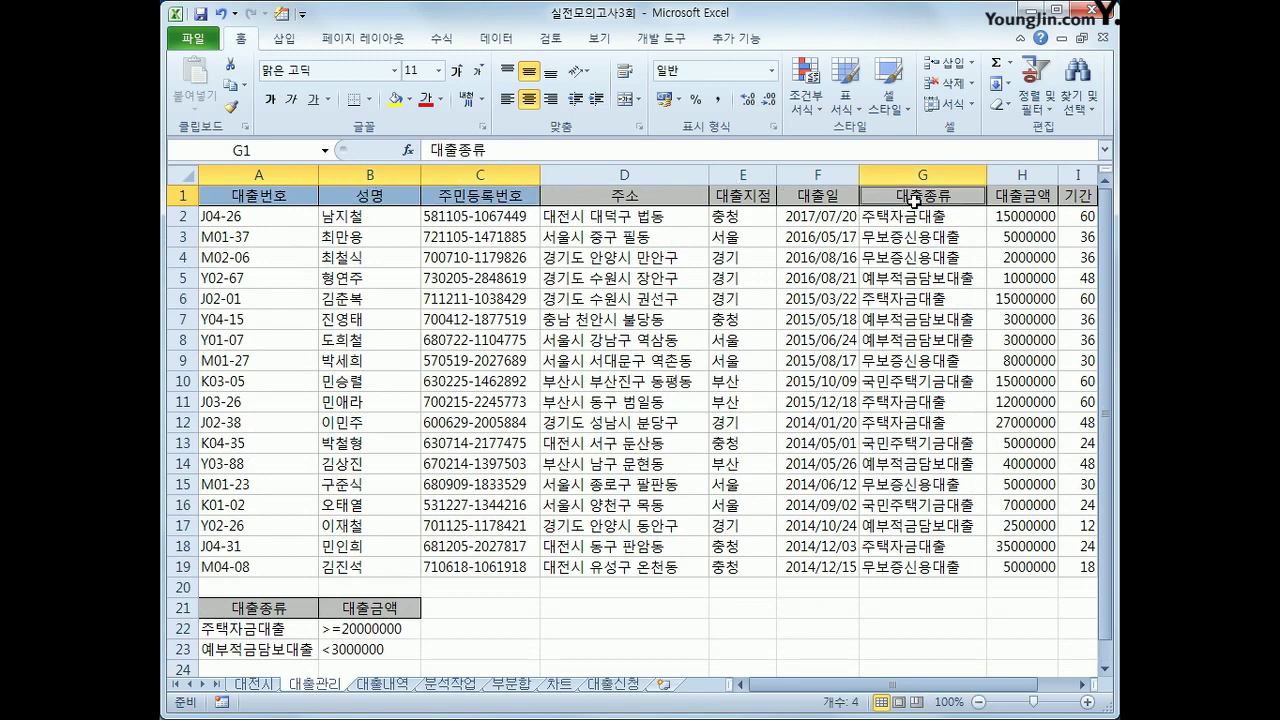
left_click(1046, 200, "ctrl")
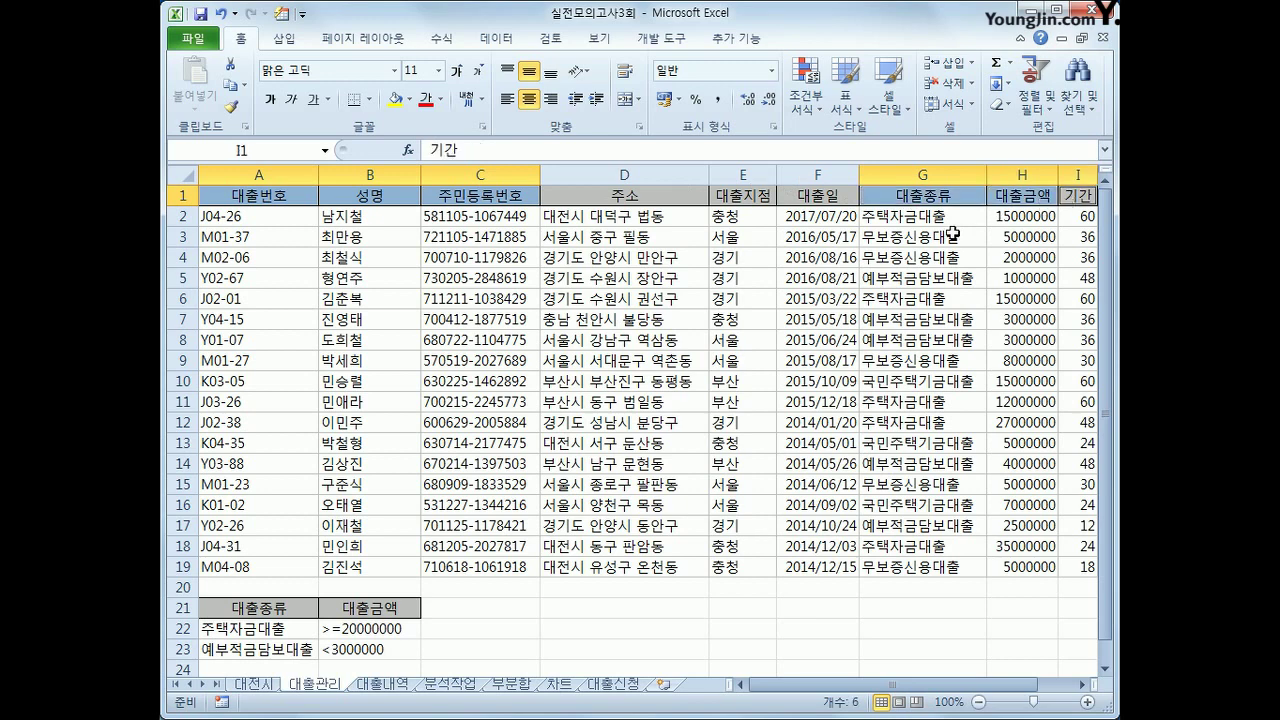
key("ctrl+c")
scroll(286, 463, "down", 2)
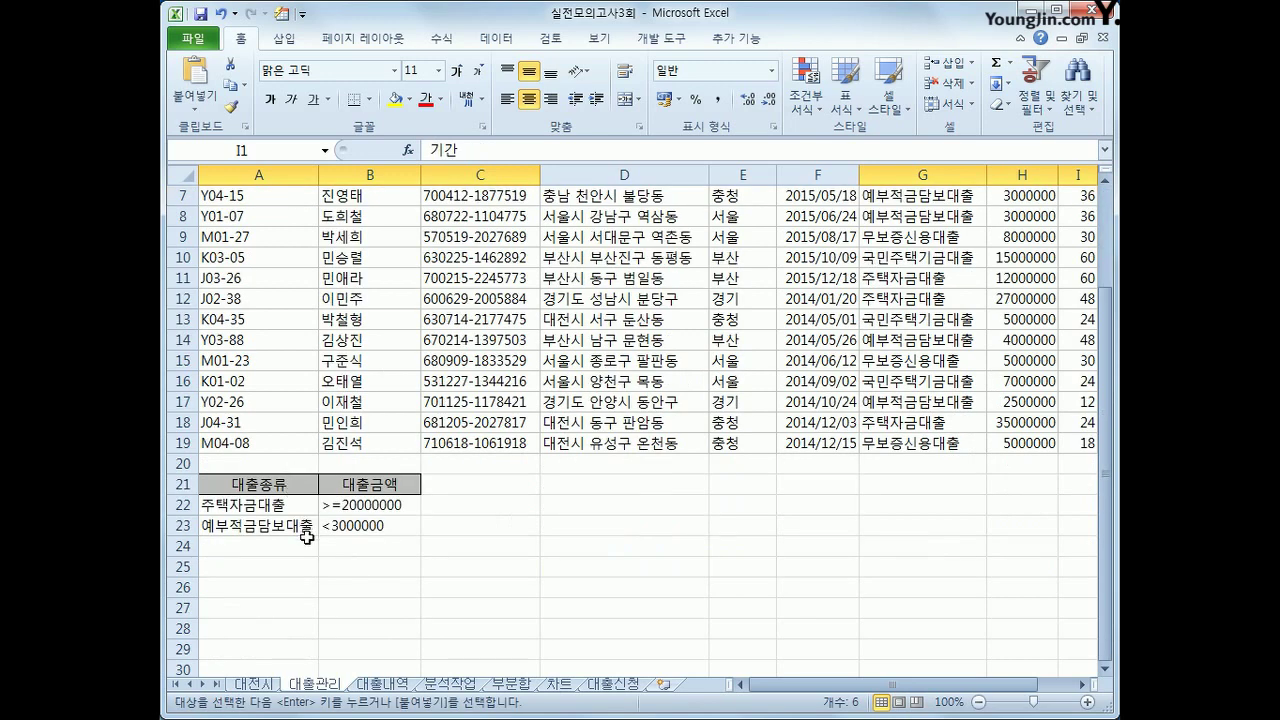
left_click(269, 590)
key("ctrl+v")
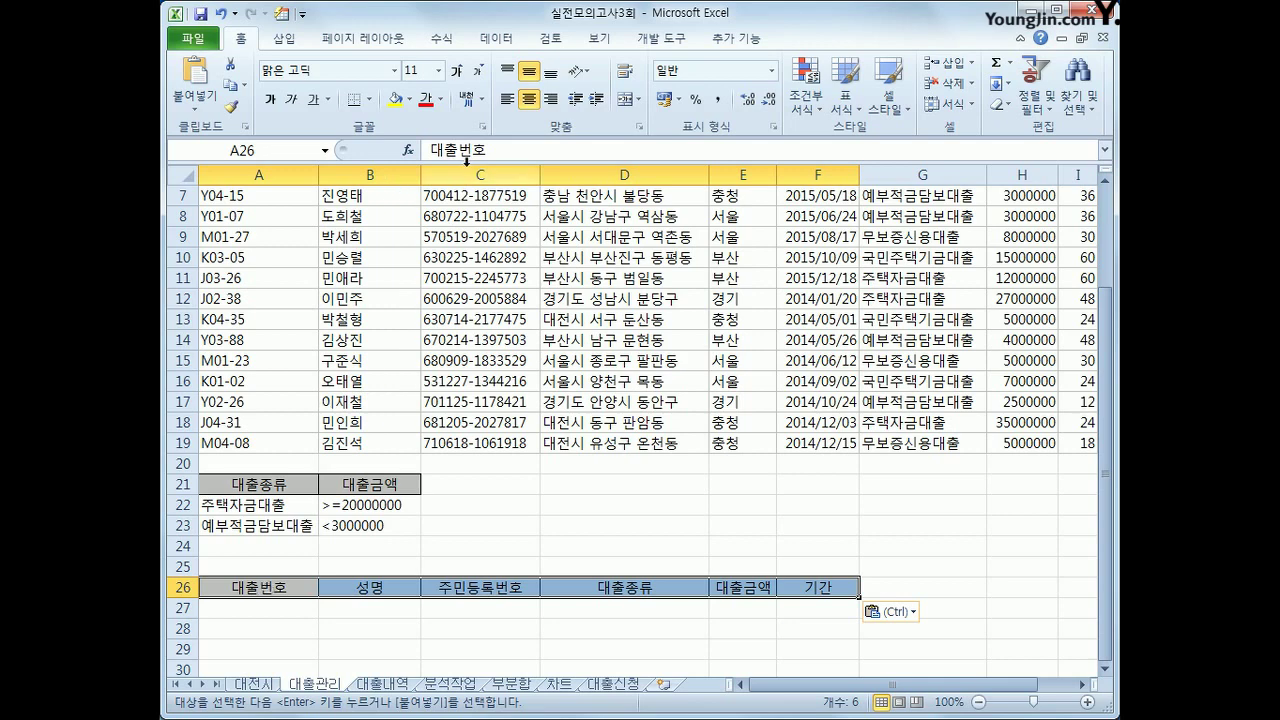
Run an advanced filter on A1:I19 with criteria range A21:B23, copying the results to A26:F26
left_click(480, 237)
left_click(490, 40)
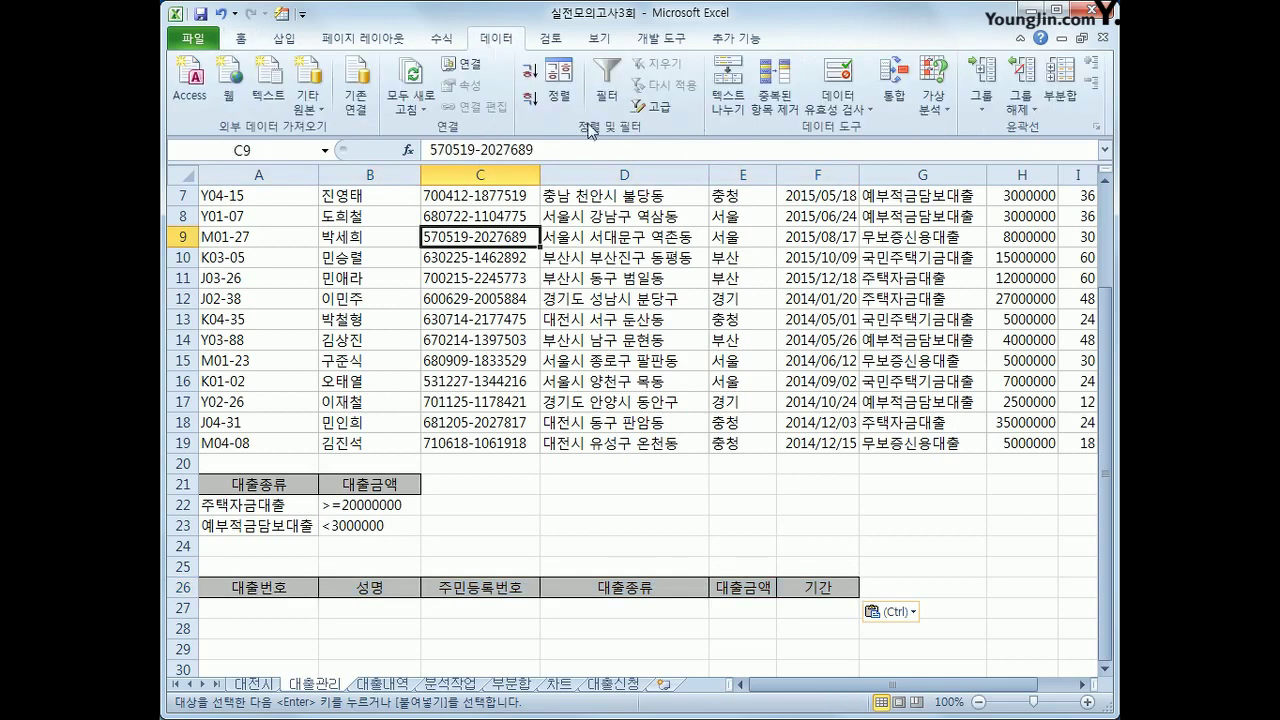
left_click(655, 110)
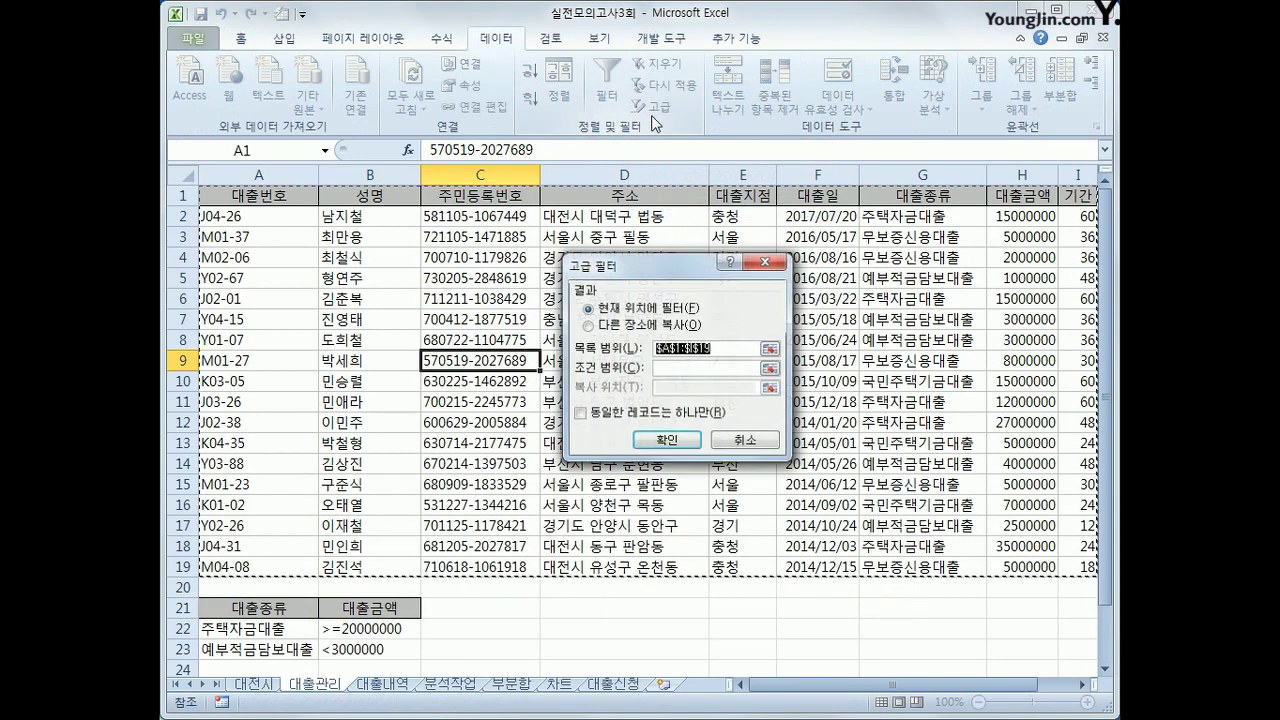
left_click(668, 370)
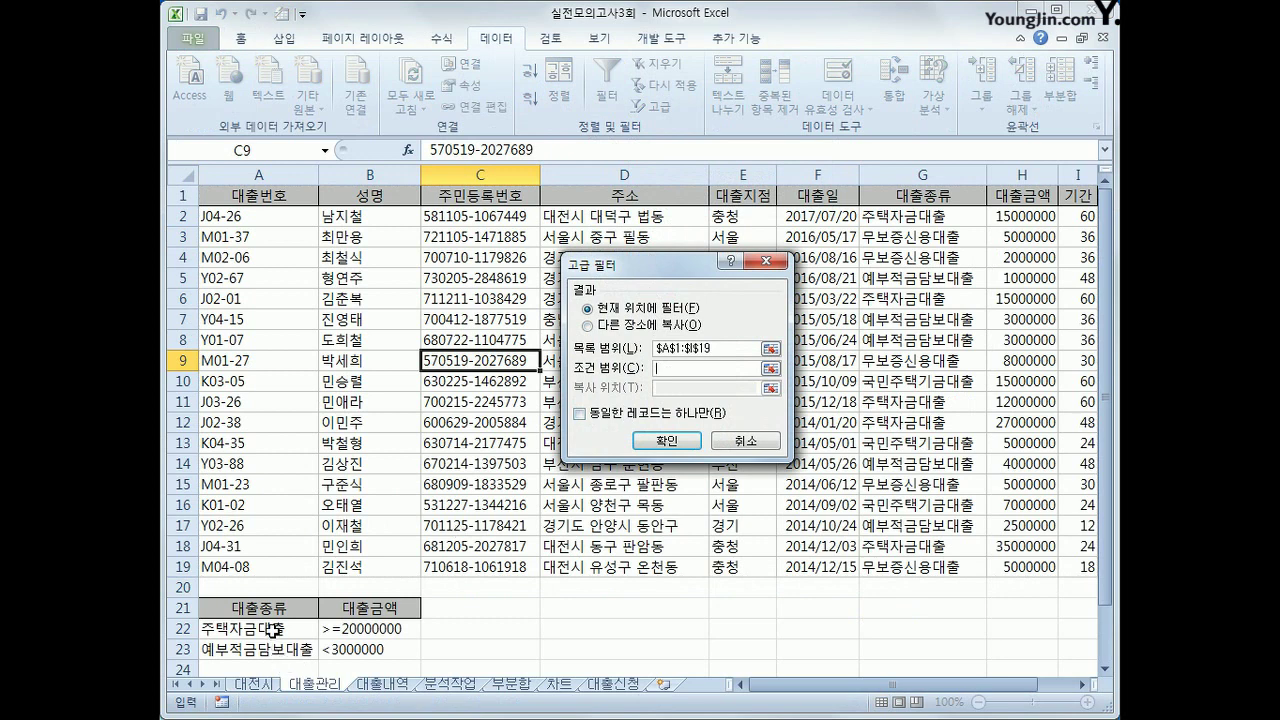
left_click_drag(270, 610, 343, 652)
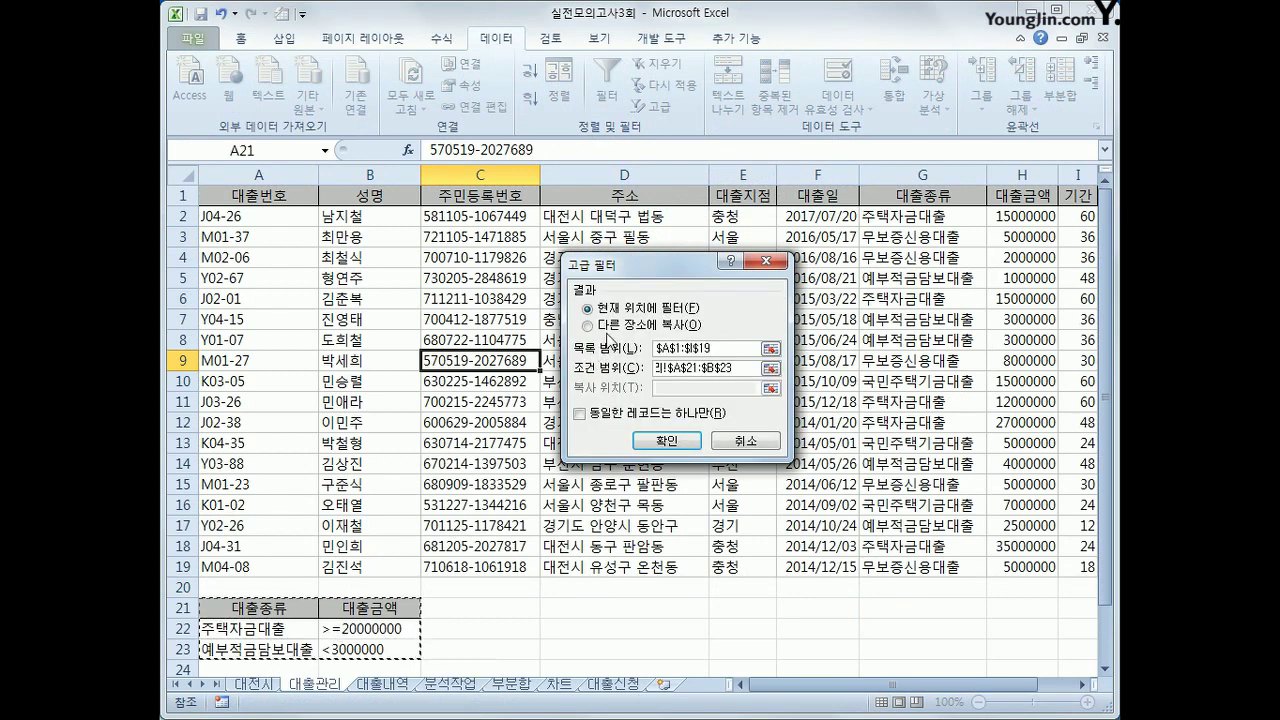
left_click(606, 326)
left_click(686, 388)
scroll(597, 502, "down", 3)
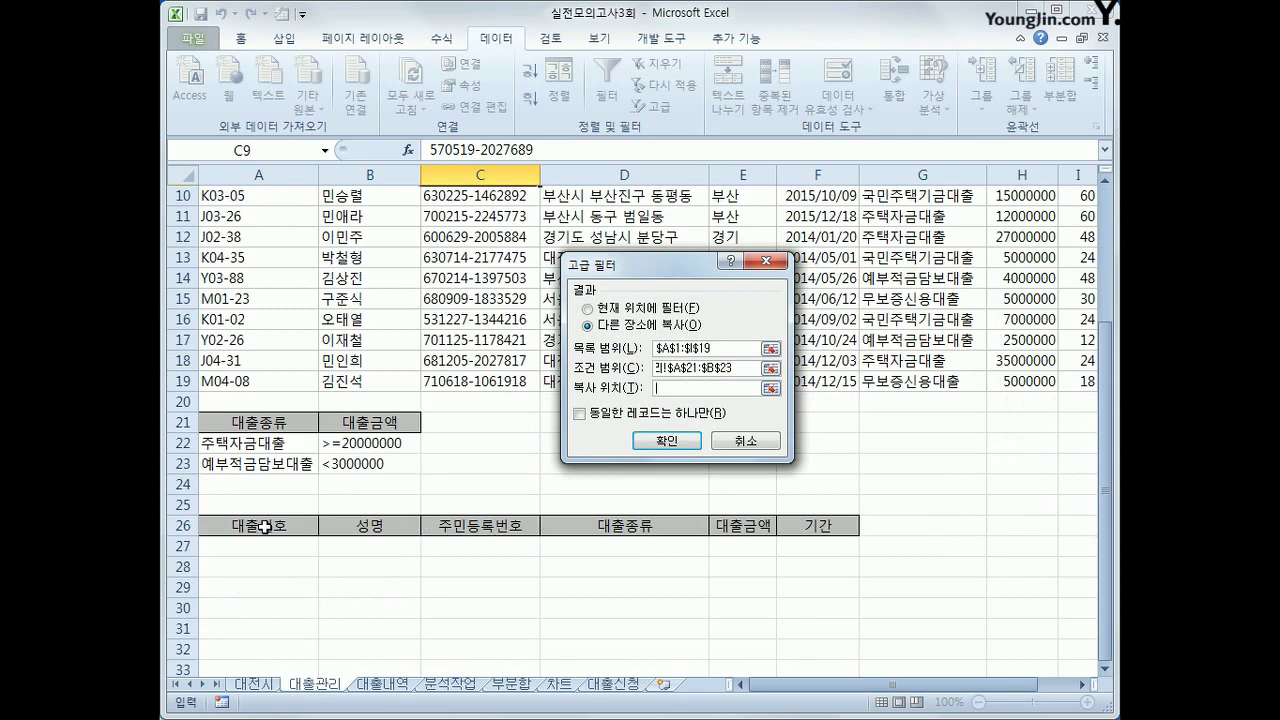
left_click_drag(262, 525, 820, 523)
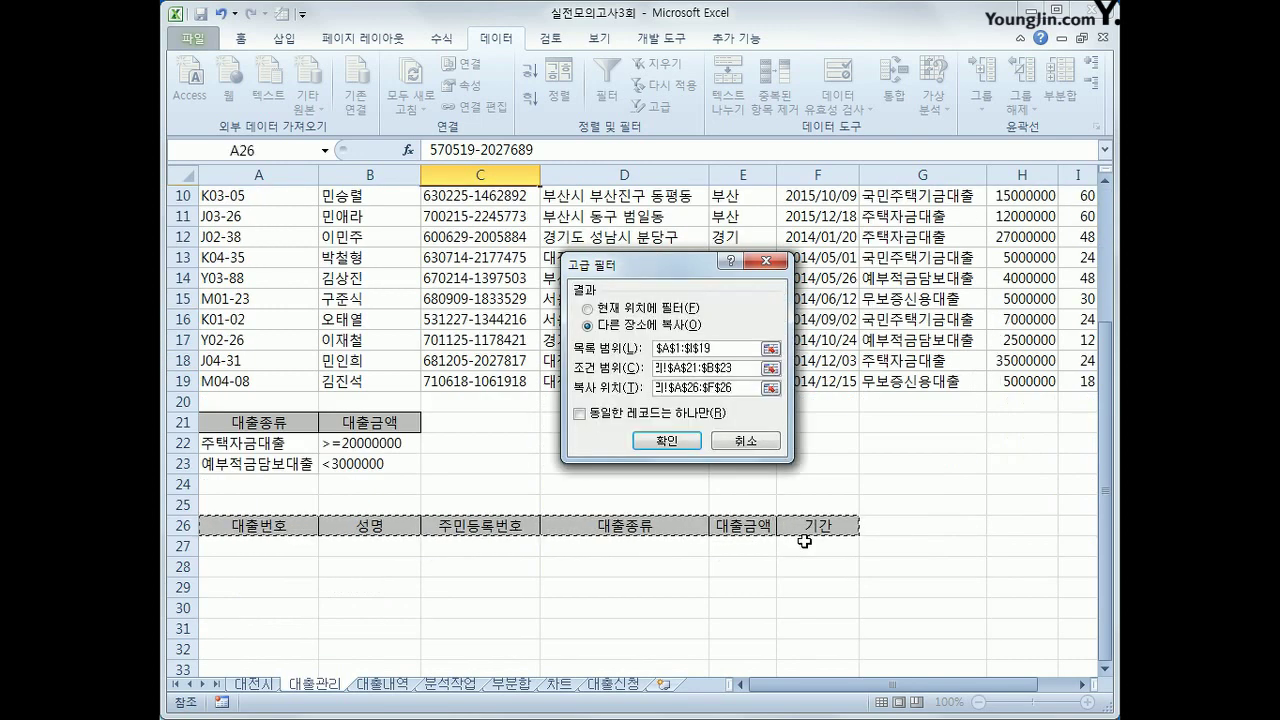
left_click(677, 437)
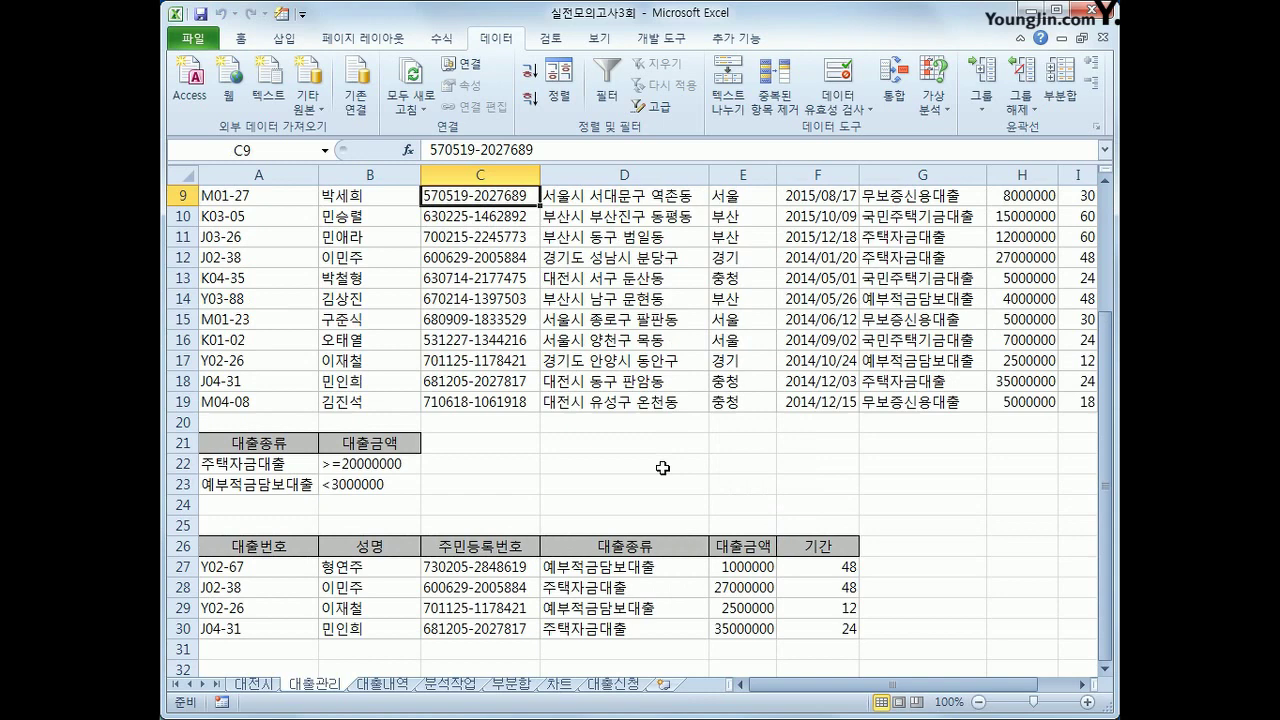
Start a new conditional formatting rule for A2:I19 that uses a formula to determine the cells to format
scroll(663, 468, "up", 3)
left_click_drag(245, 216, 864, 568)
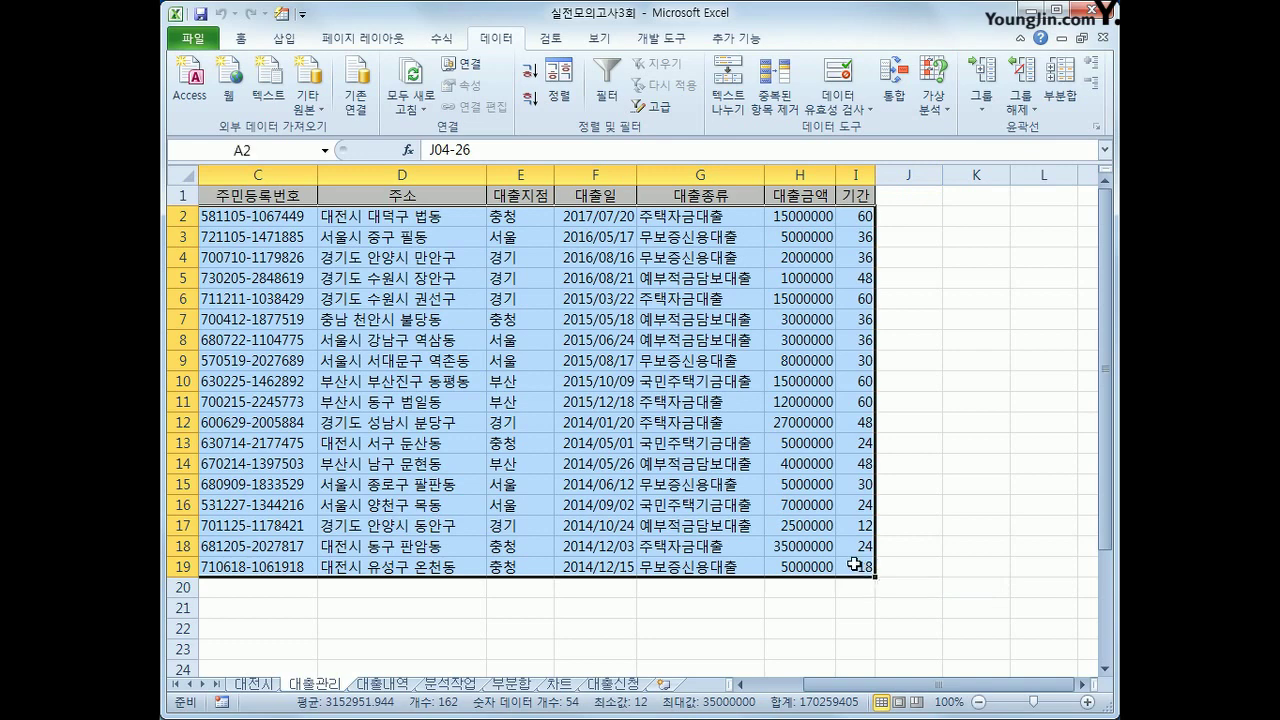
left_click(242, 40)
left_click(806, 98)
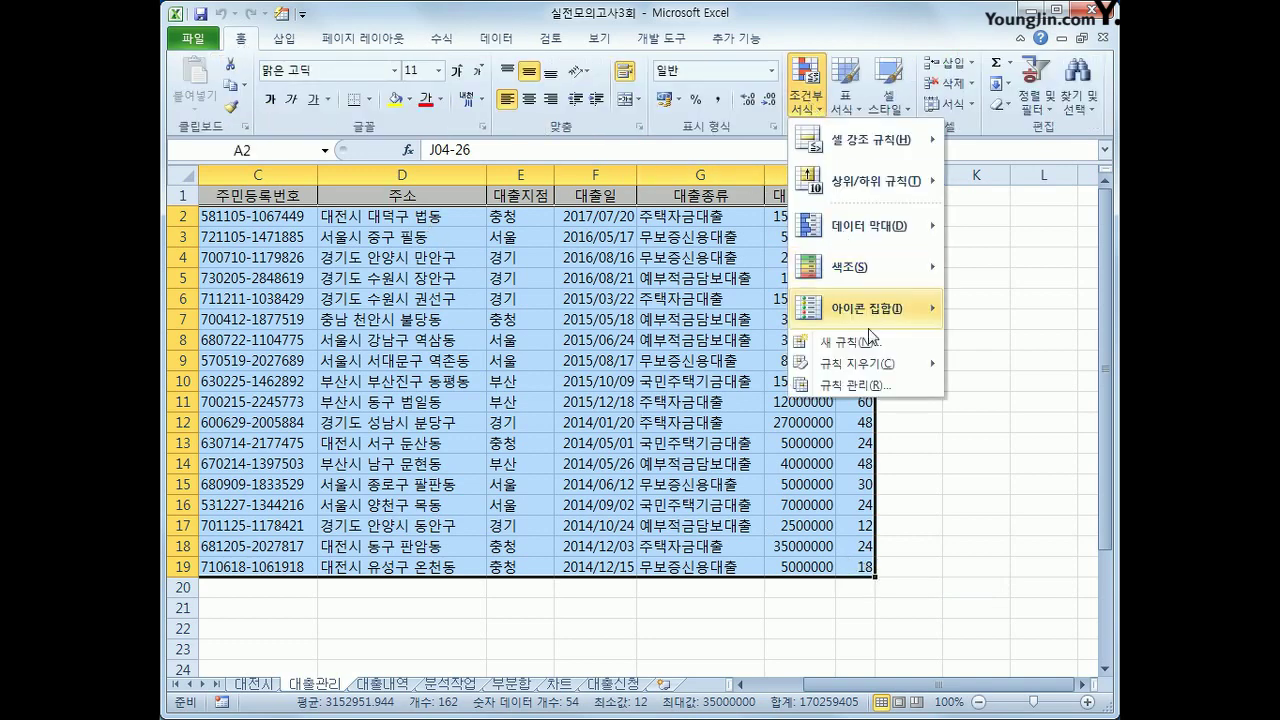
left_click(850, 342)
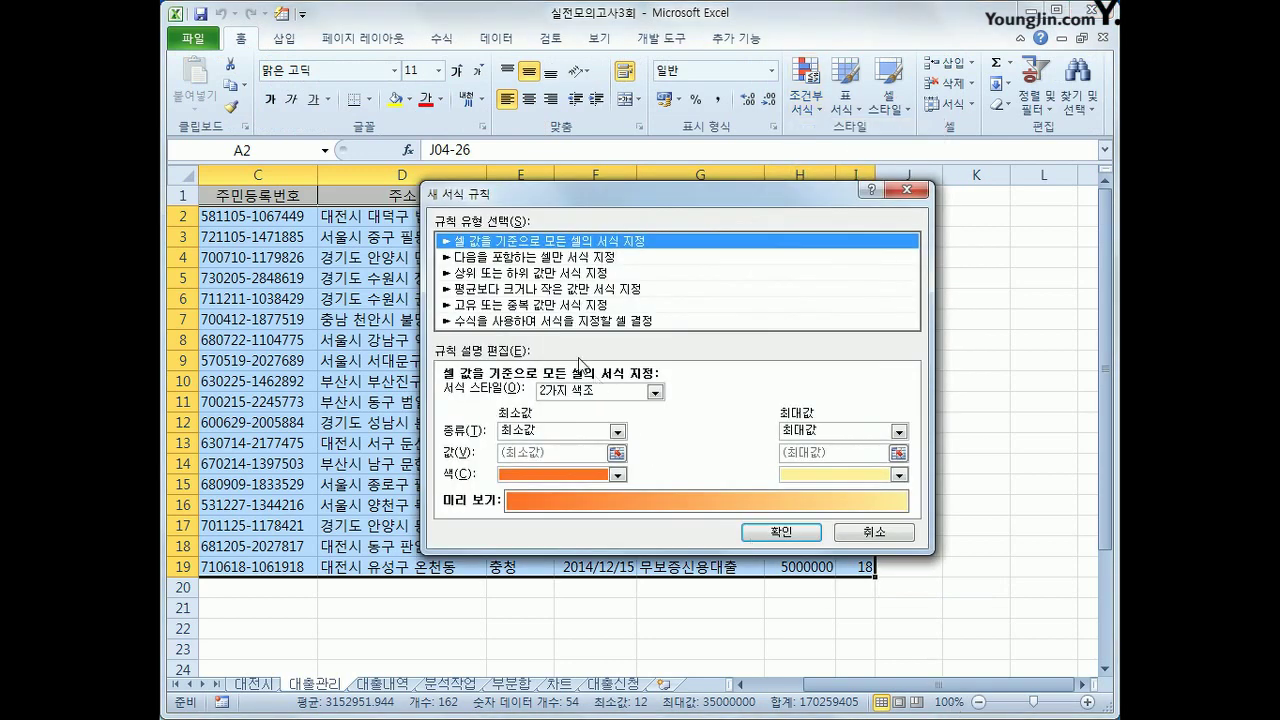
left_click(571, 322)
Enter the rule formula =or(left($D2,3)="부산시",month($F2)=5) for the conditional formatting
left_click(543, 396)
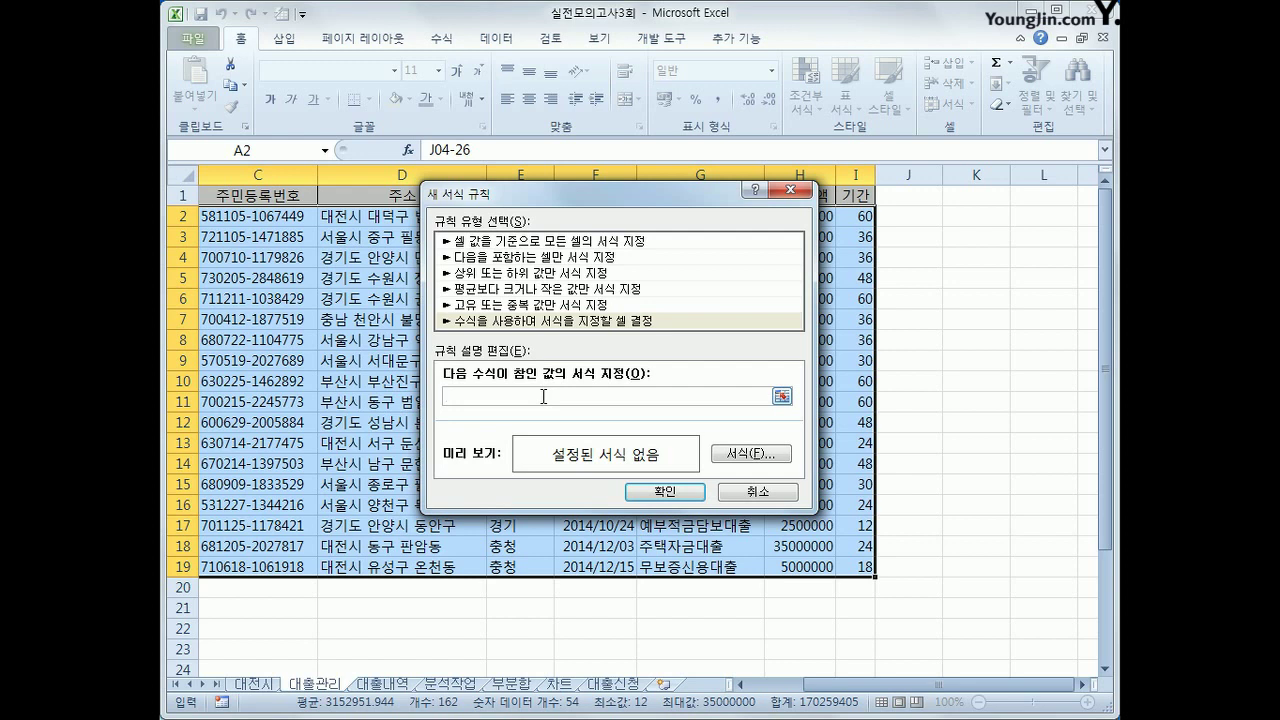
type("=or(")
type("left(")
left_click(378, 221)
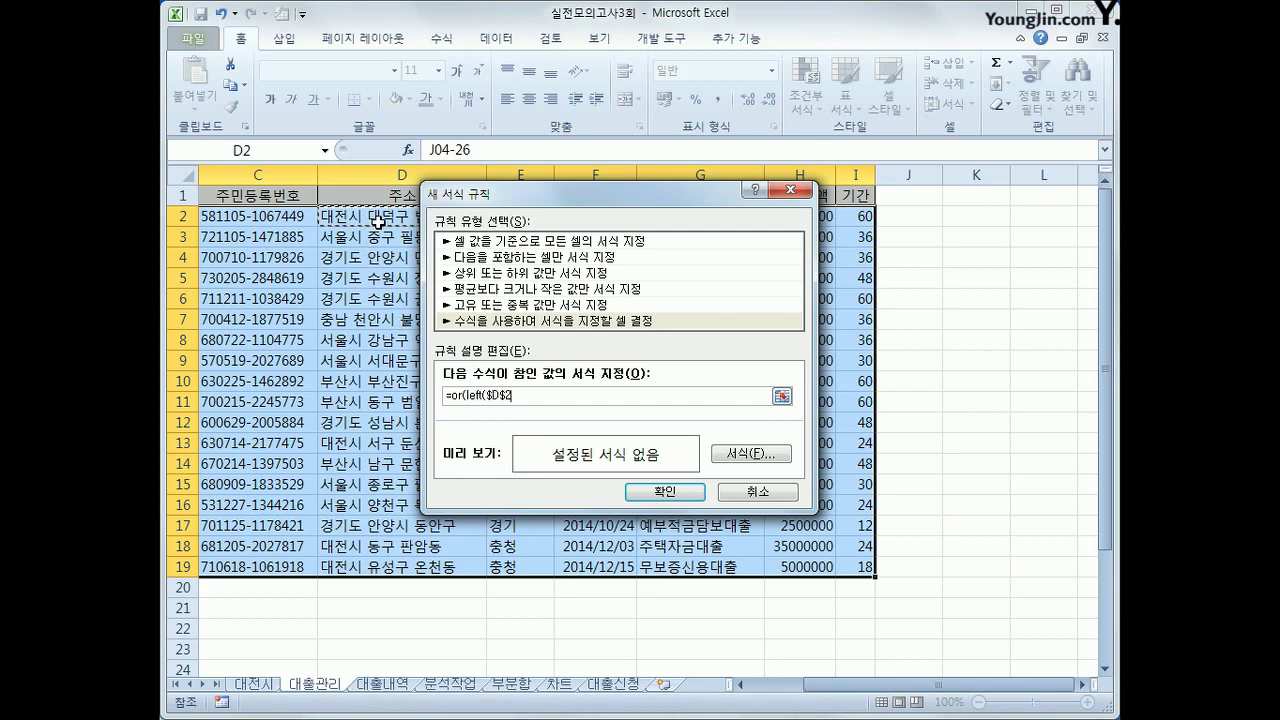
key("F4")
key("F4")
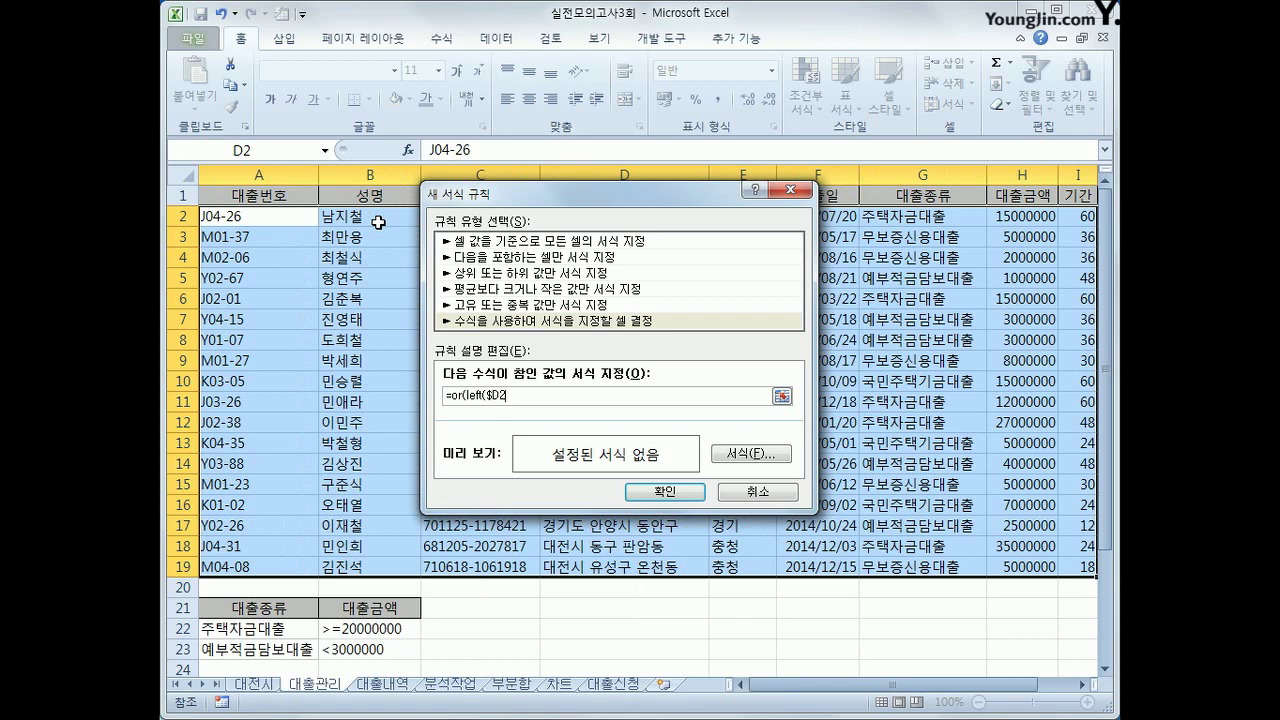
type(",3)=\"ㅂ부산시\",month(")
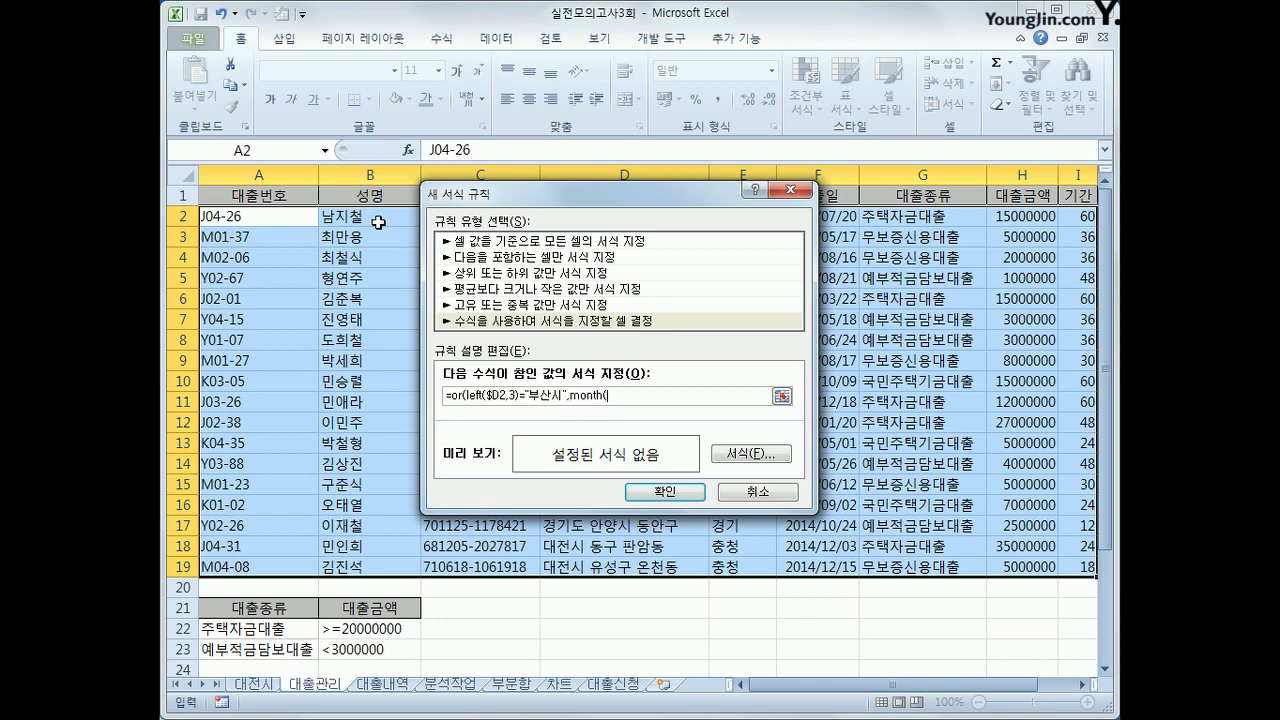
left_click_drag(659, 194, 749, 282)
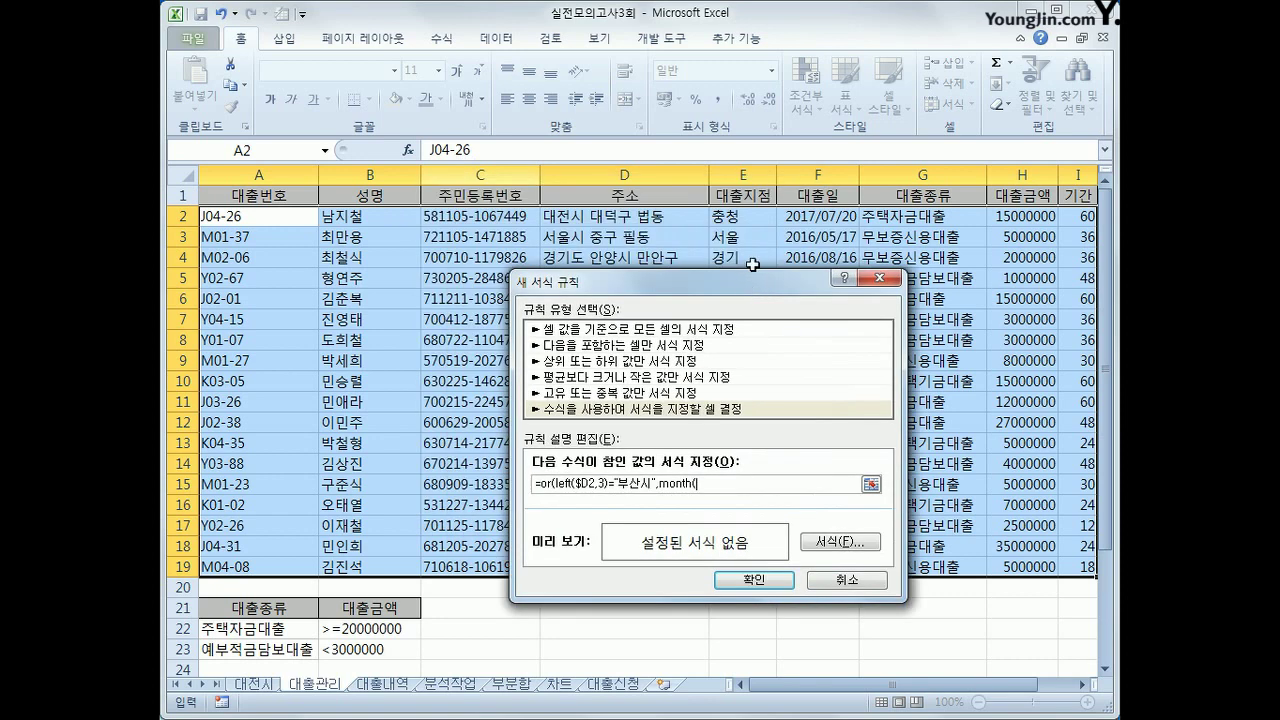
left_click(788, 215)
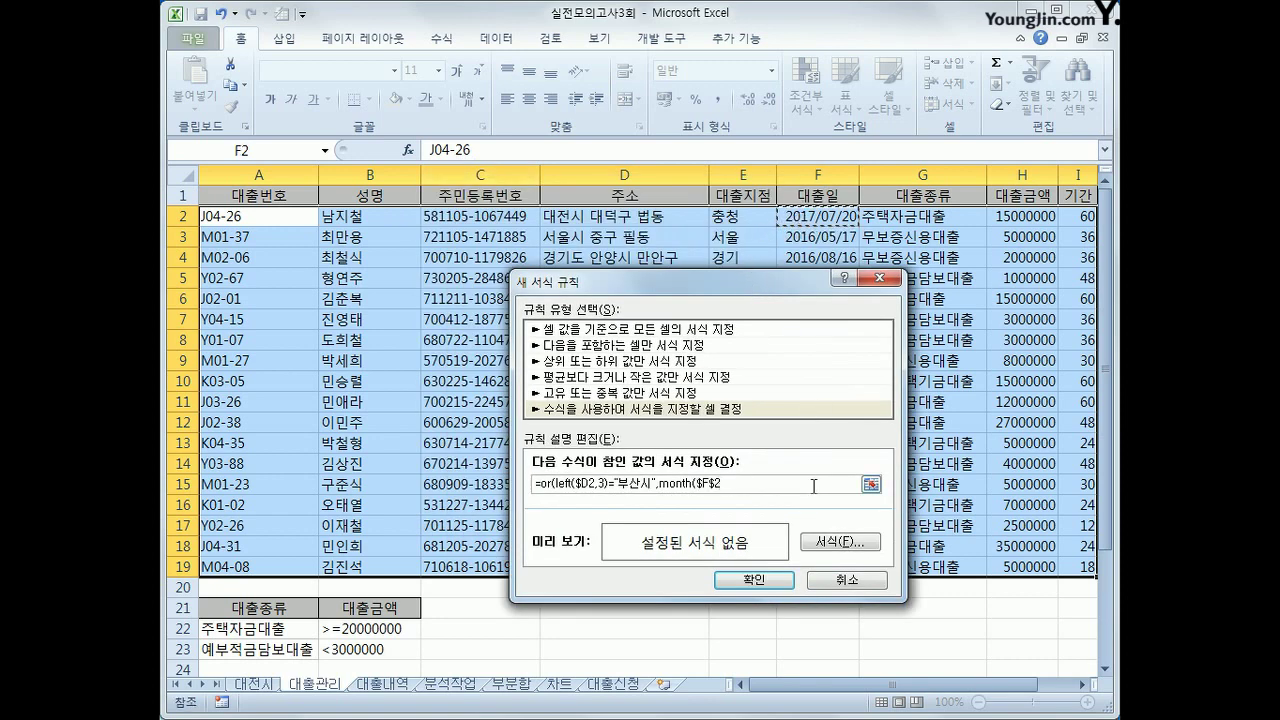
key("F4")
key("F4")
type(")=5)")
Give the rule a yellow background fill and apply it to the selected loan records
left_click(856, 553)
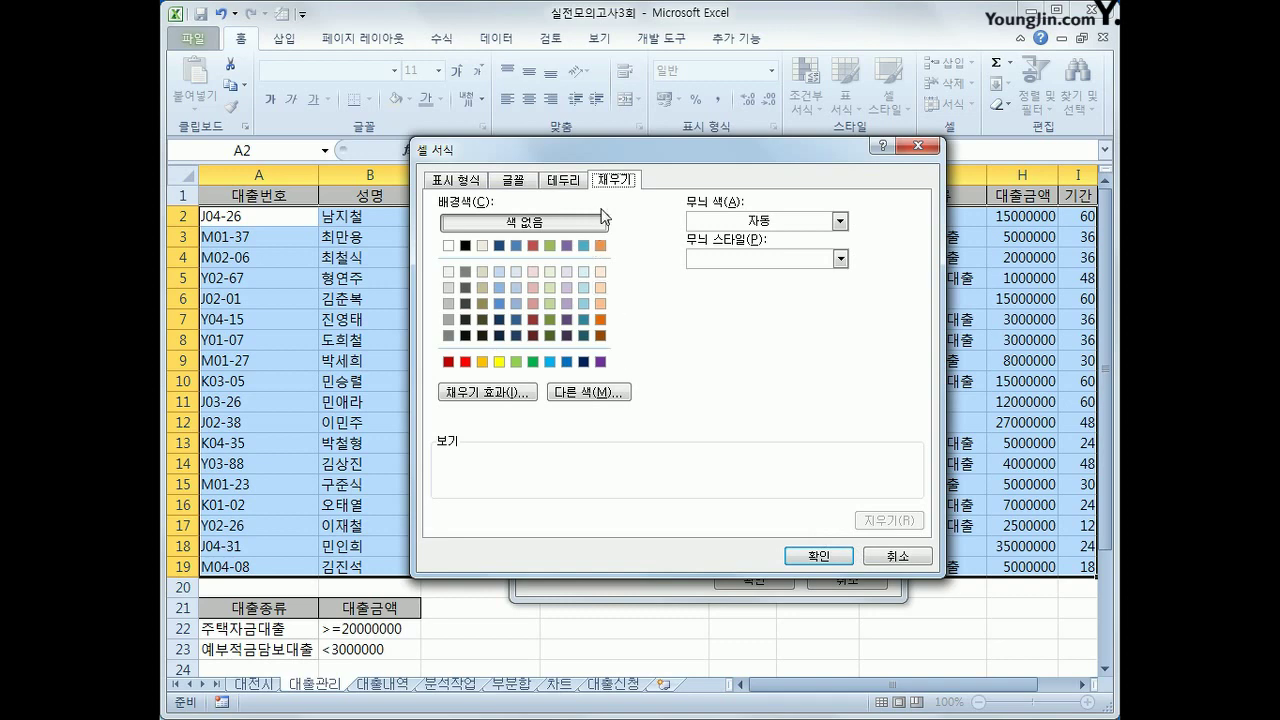
left_click(499, 362)
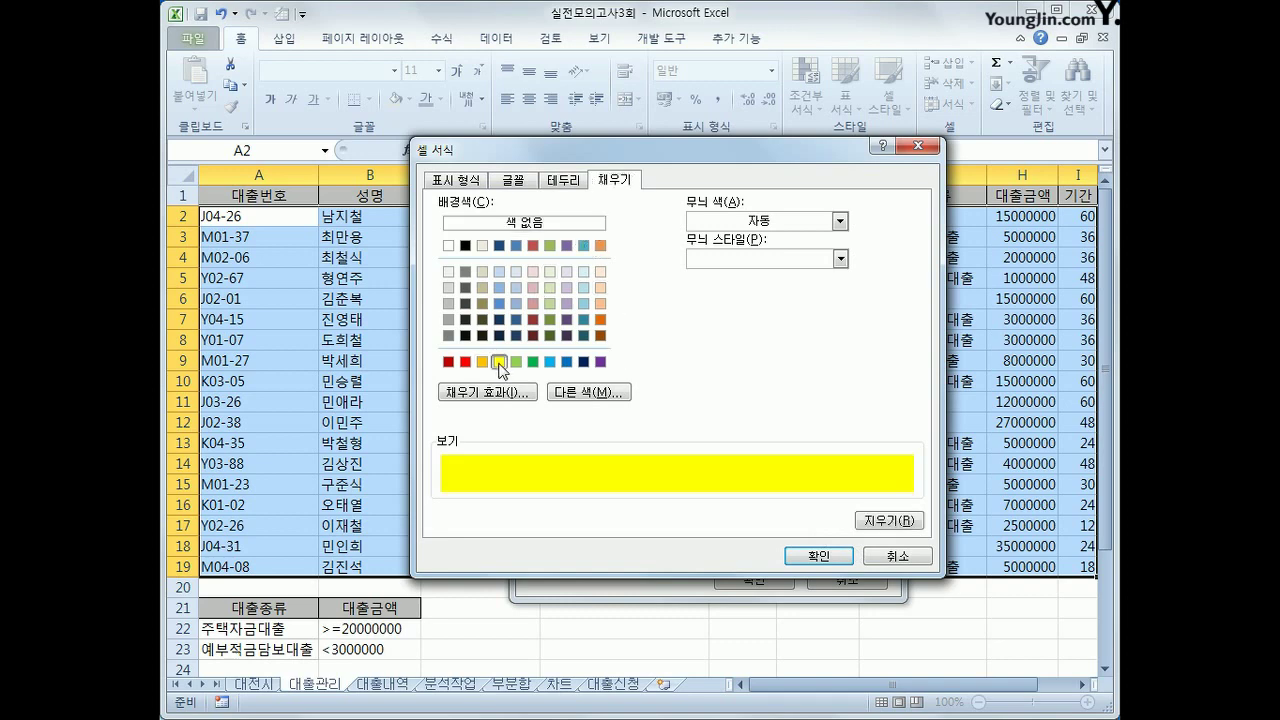
left_click(819, 556)
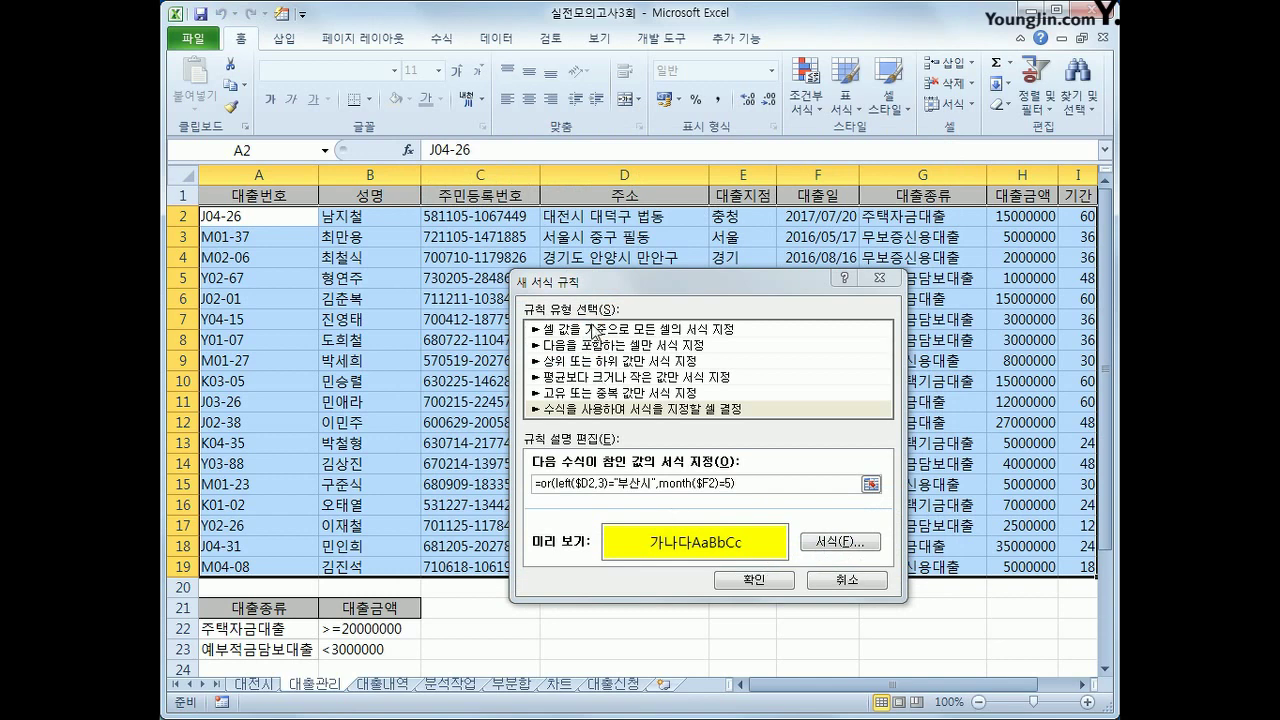
left_click(748, 579)
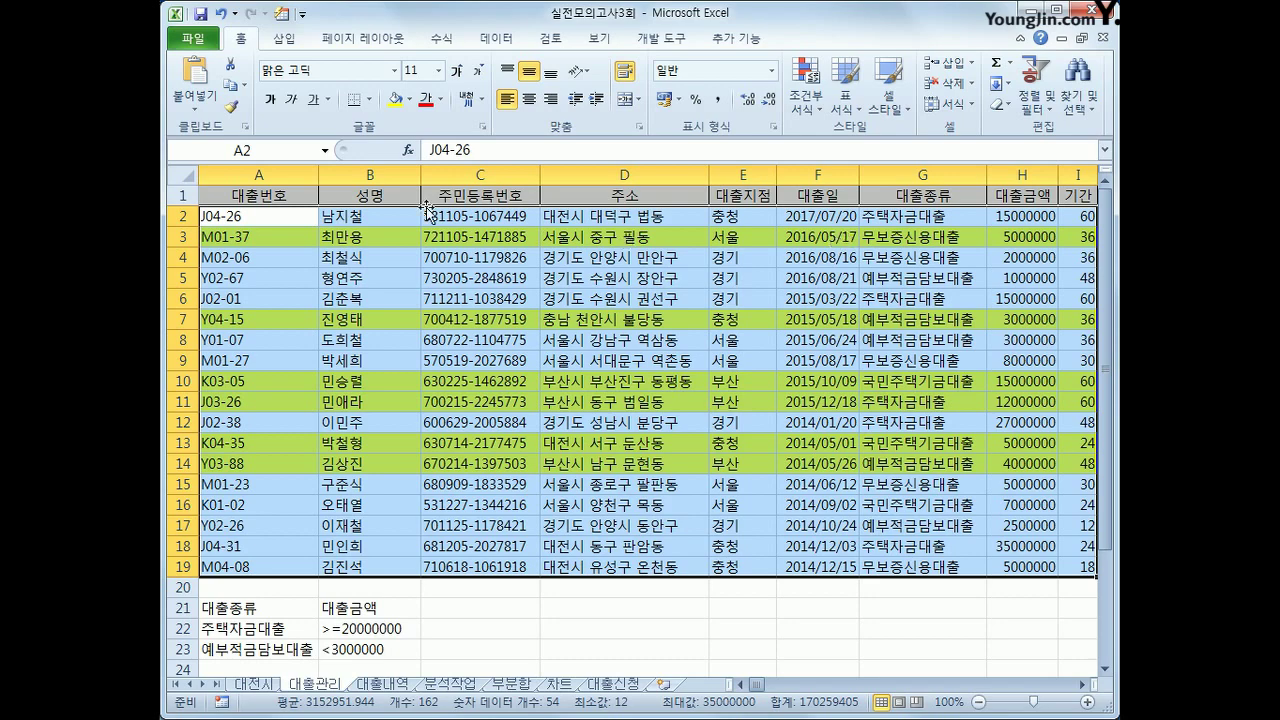
Set A1:I19 on the 대출관리 sheet as the print area
left_click_drag(206, 196, 857, 577)
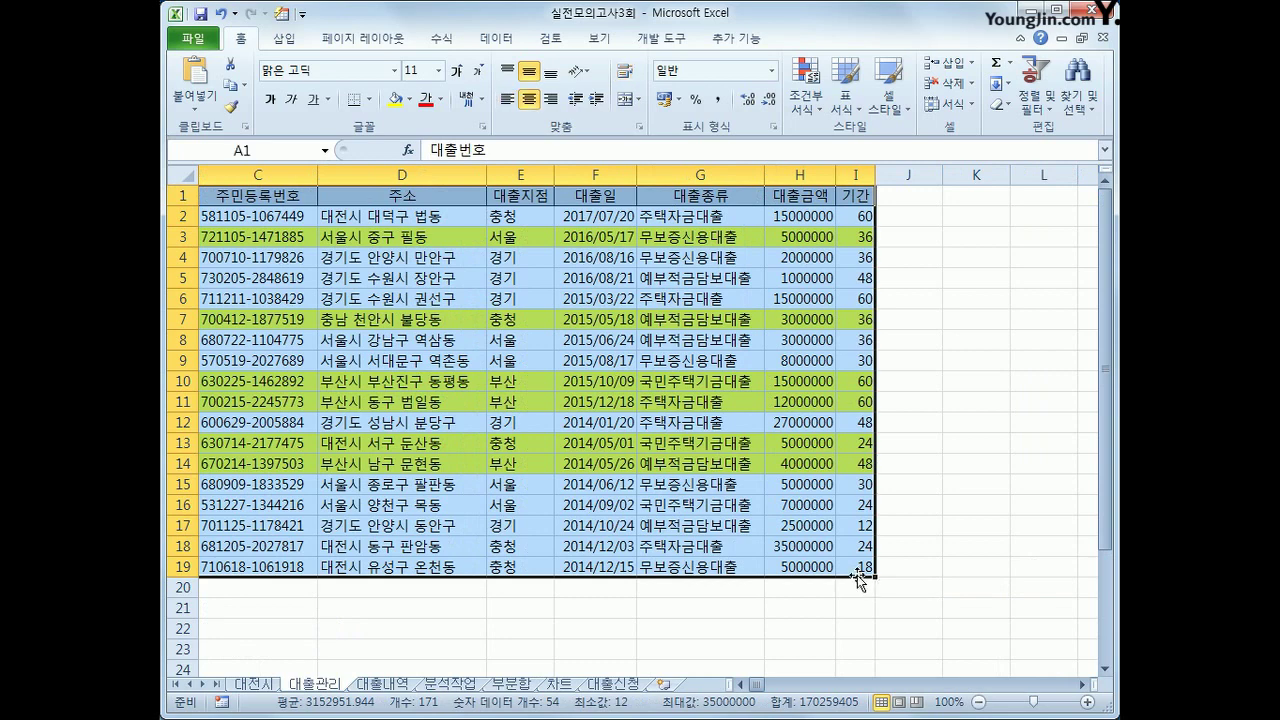
left_click(741, 684)
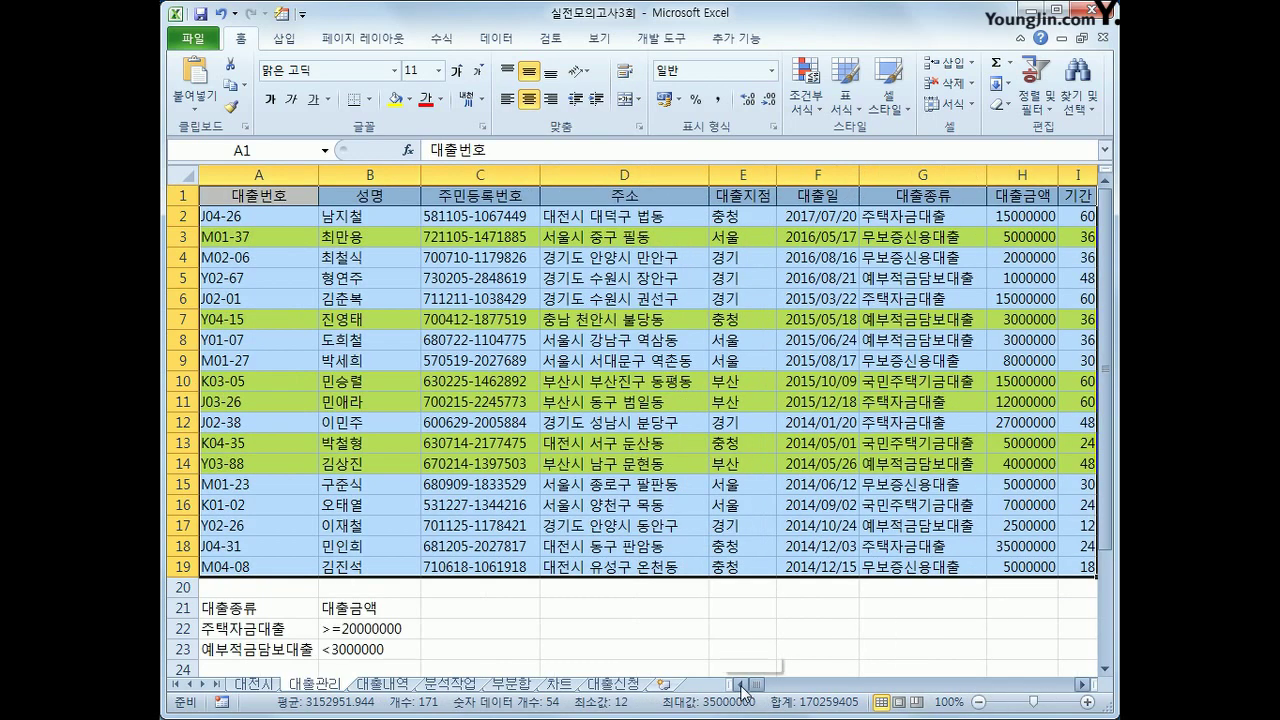
left_click(364, 40)
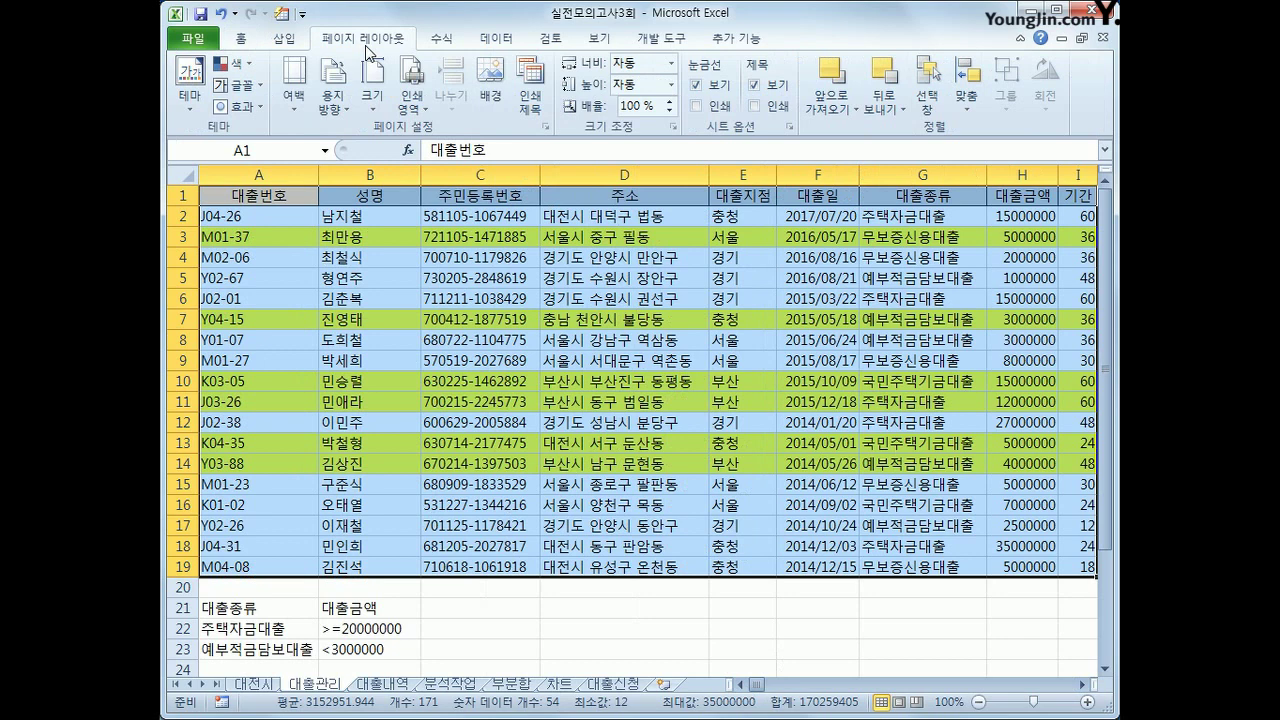
left_click(422, 111)
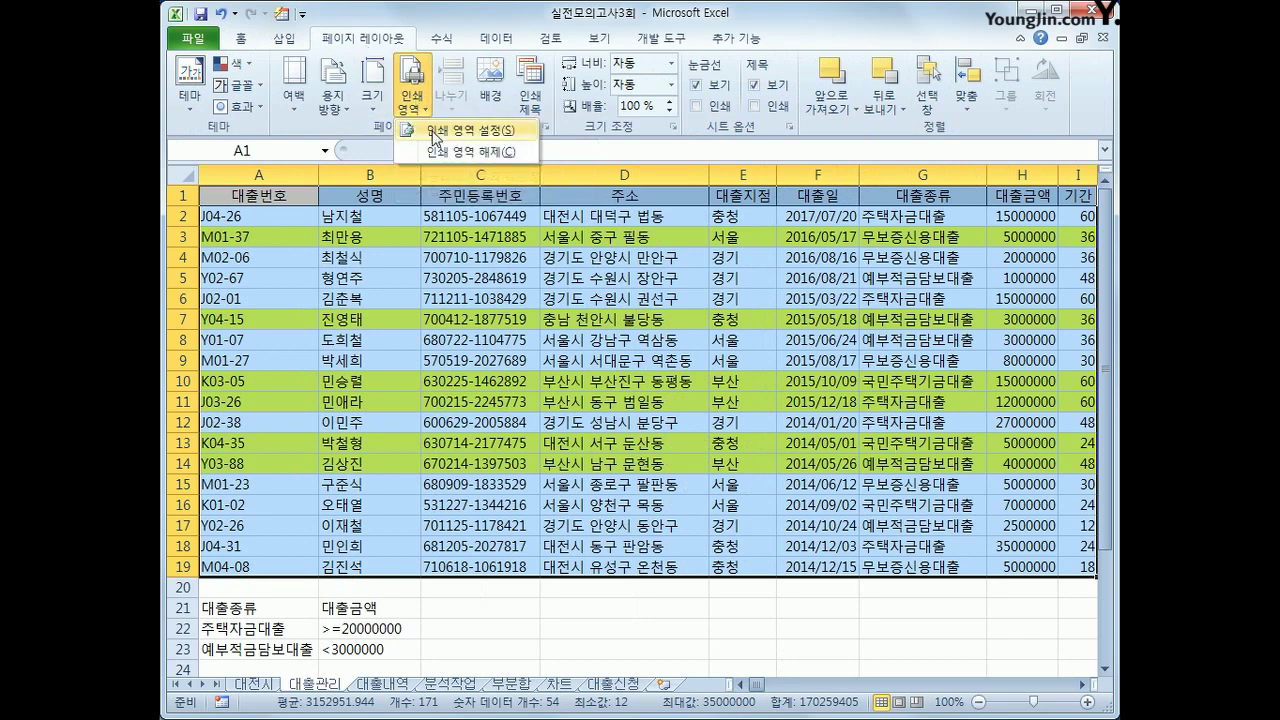
left_click(455, 130)
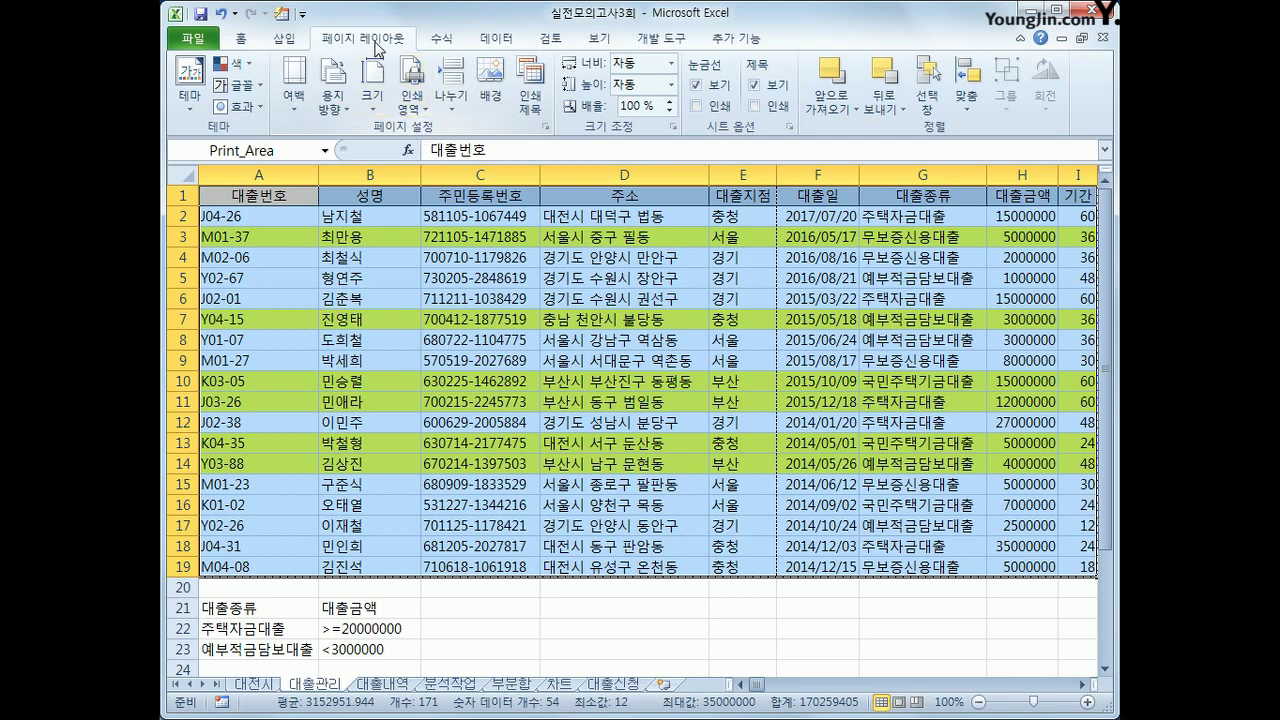
Set the page orientation to landscape (가로) and centre the printout on the page both horizontally and vertically
left_click(334, 100)
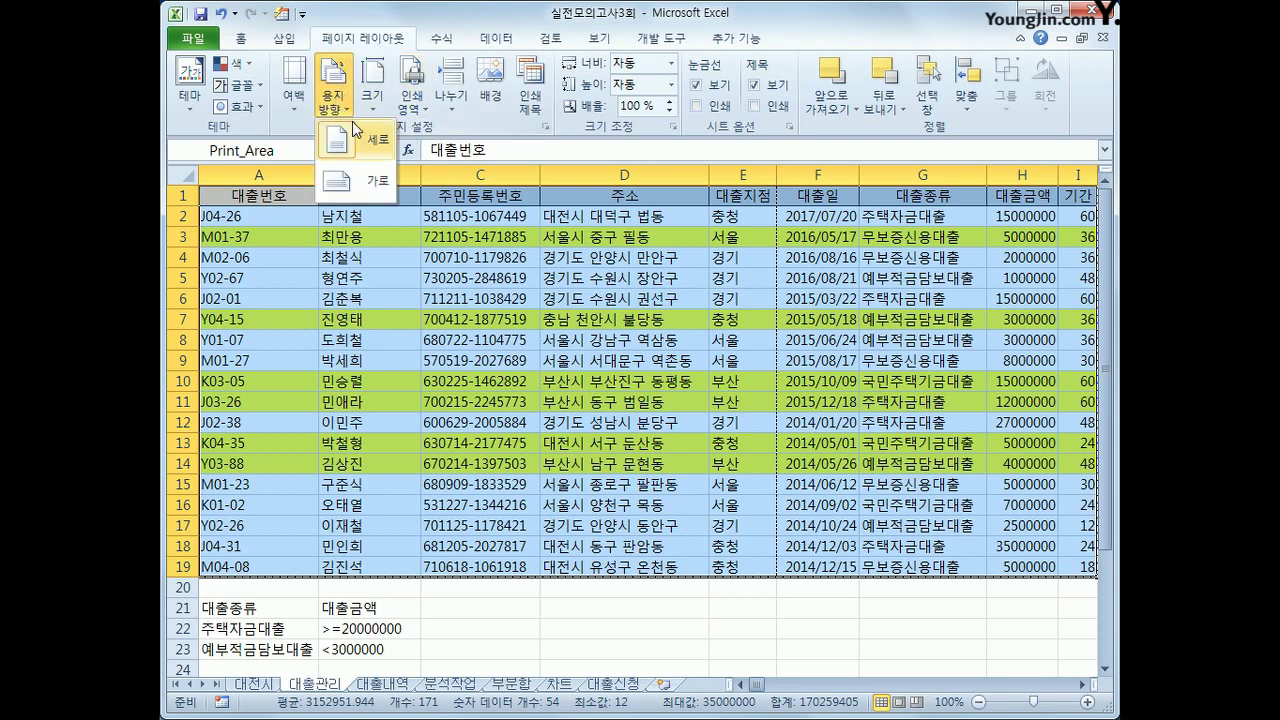
left_click(380, 185)
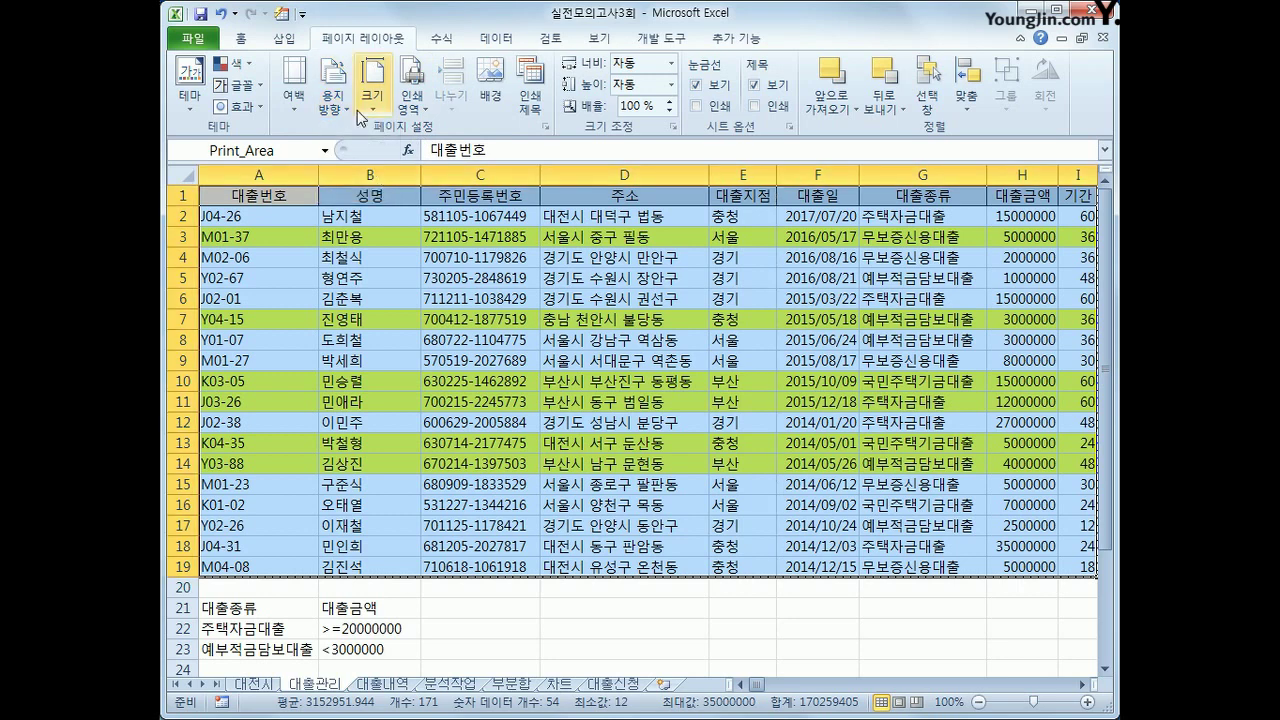
left_click(542, 127)
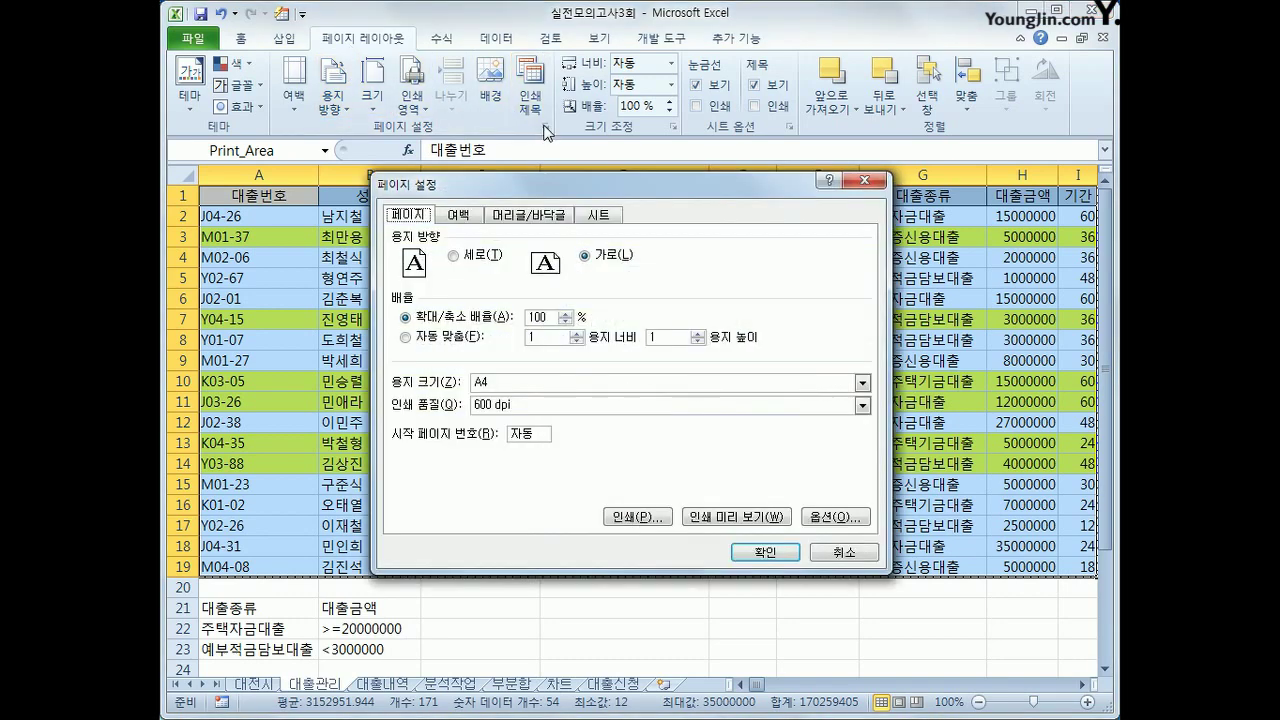
left_click(476, 220)
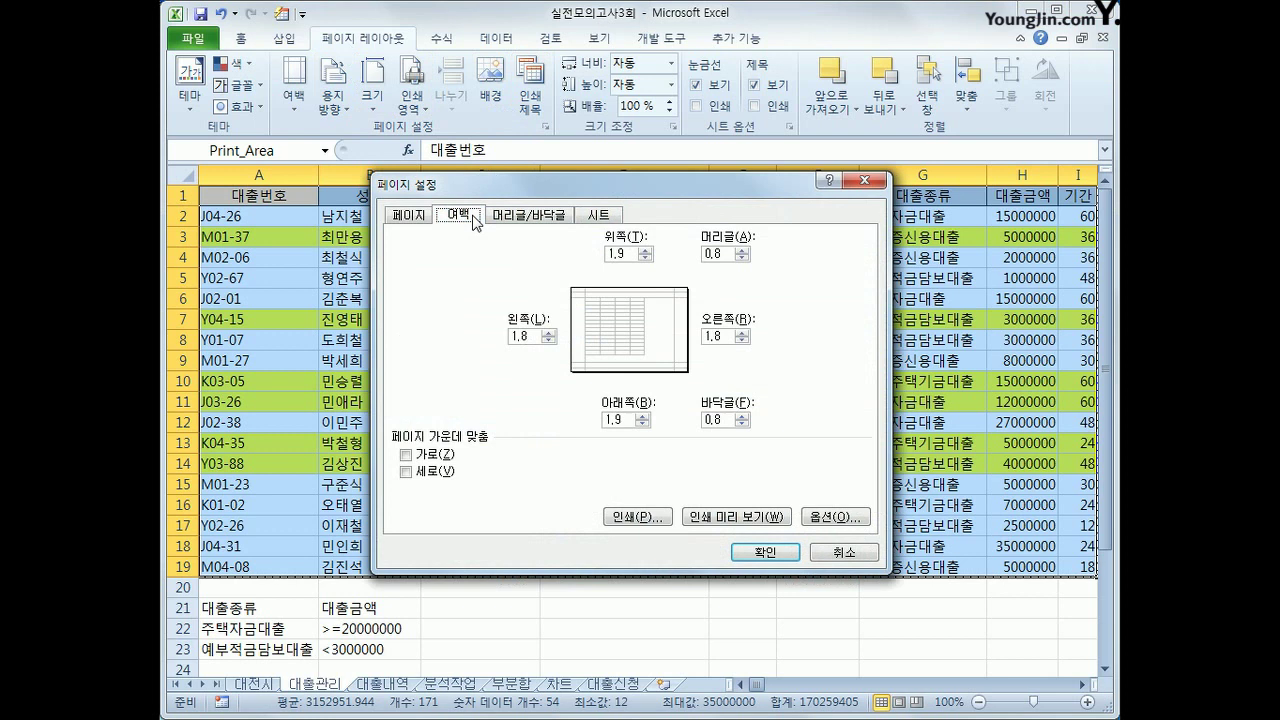
left_click(433, 458)
left_click(433, 472)
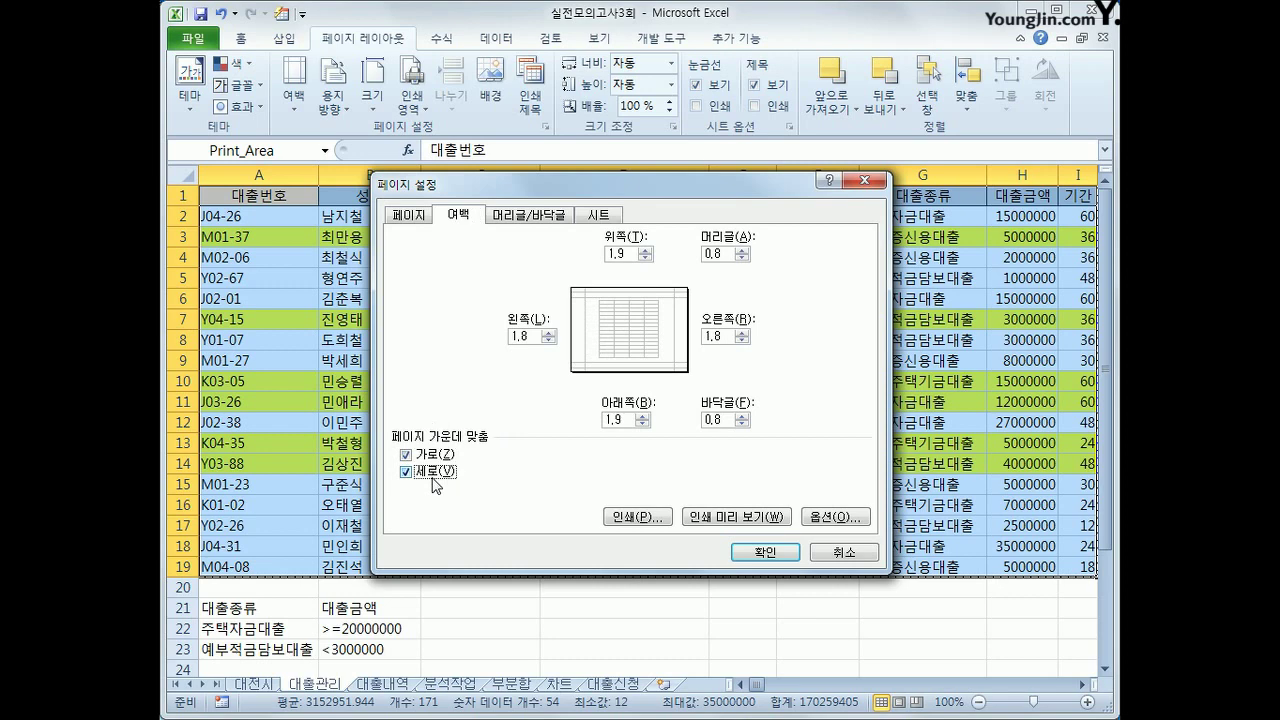
Create a custom footer whose right section reads 출력일 : &[날짜], using the inserted date code
left_click(538, 215)
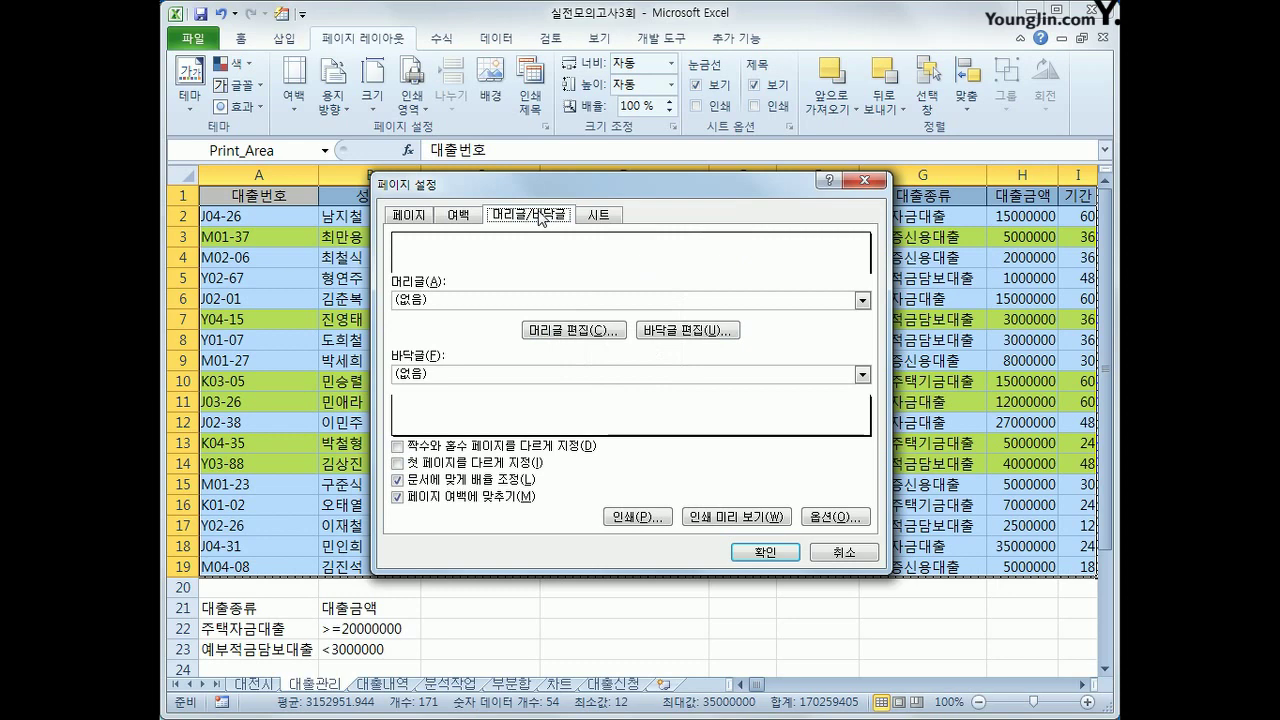
left_click(686, 338)
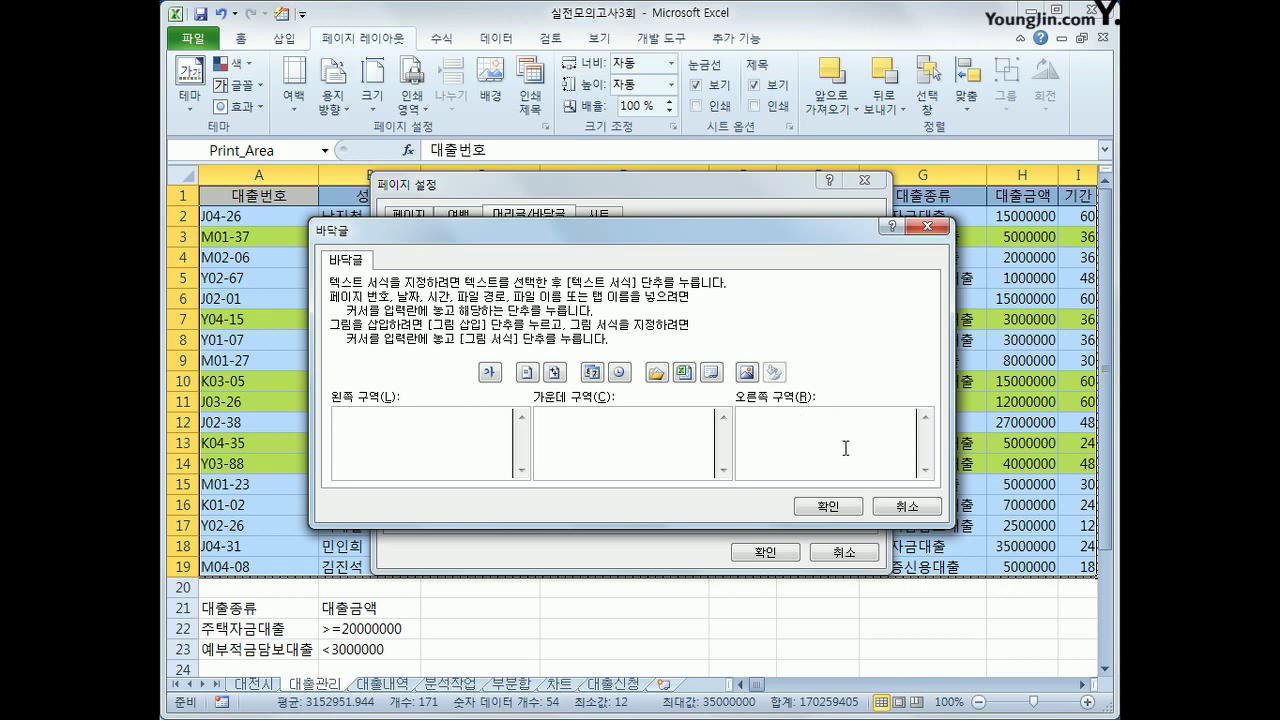
type("출ㄹ")
type("력일 :")
left_click(592, 374)
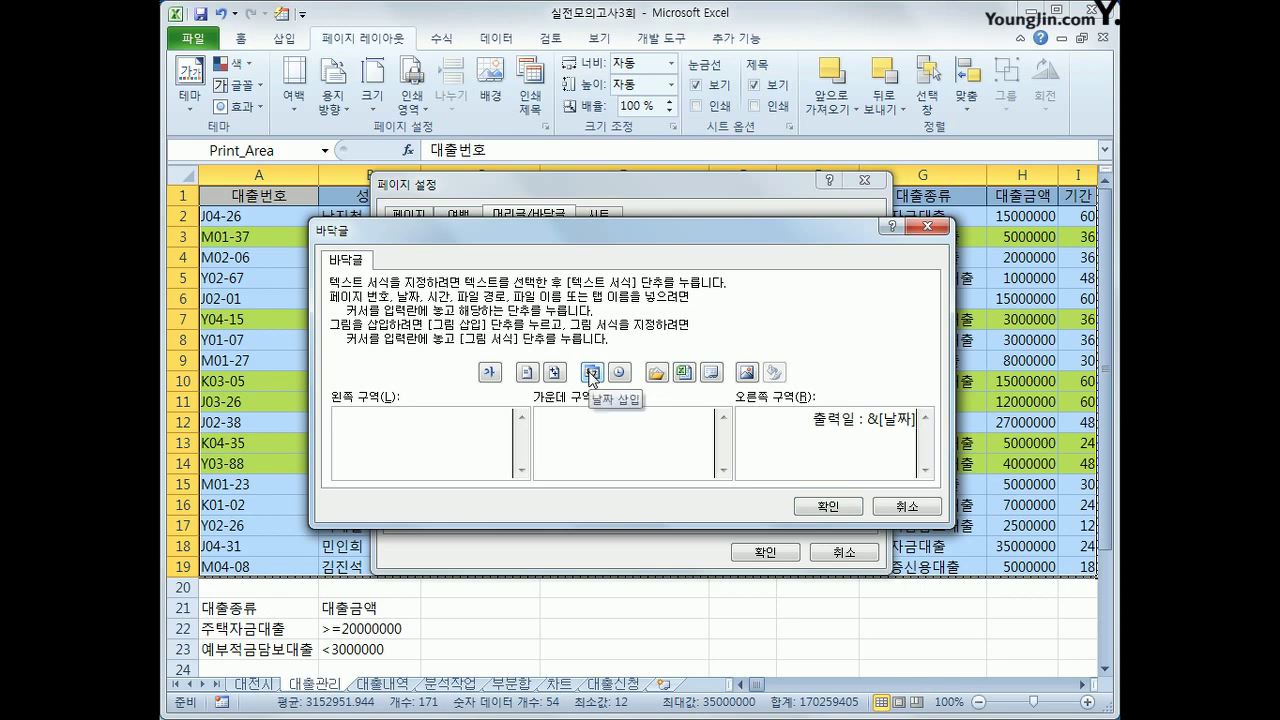
left_click(822, 507)
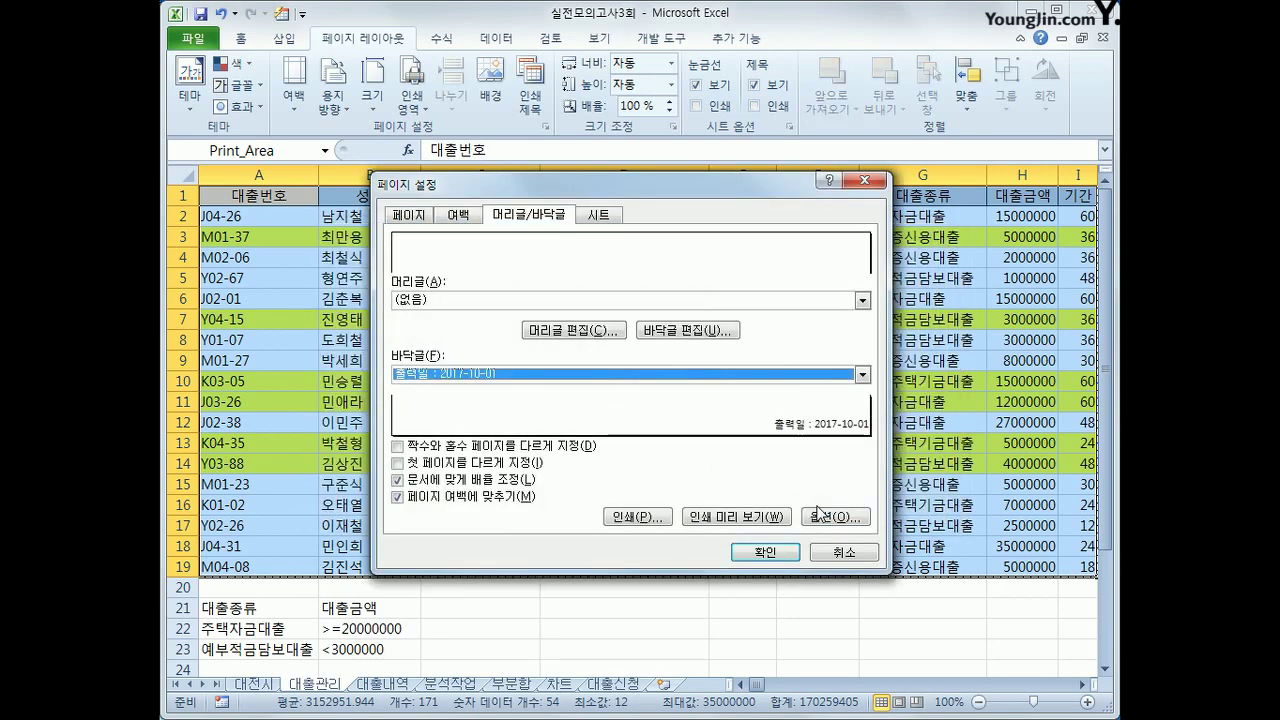
Set row 1 ($1:$1) as the print title row to repeat and open the print preview
left_click(601, 216)
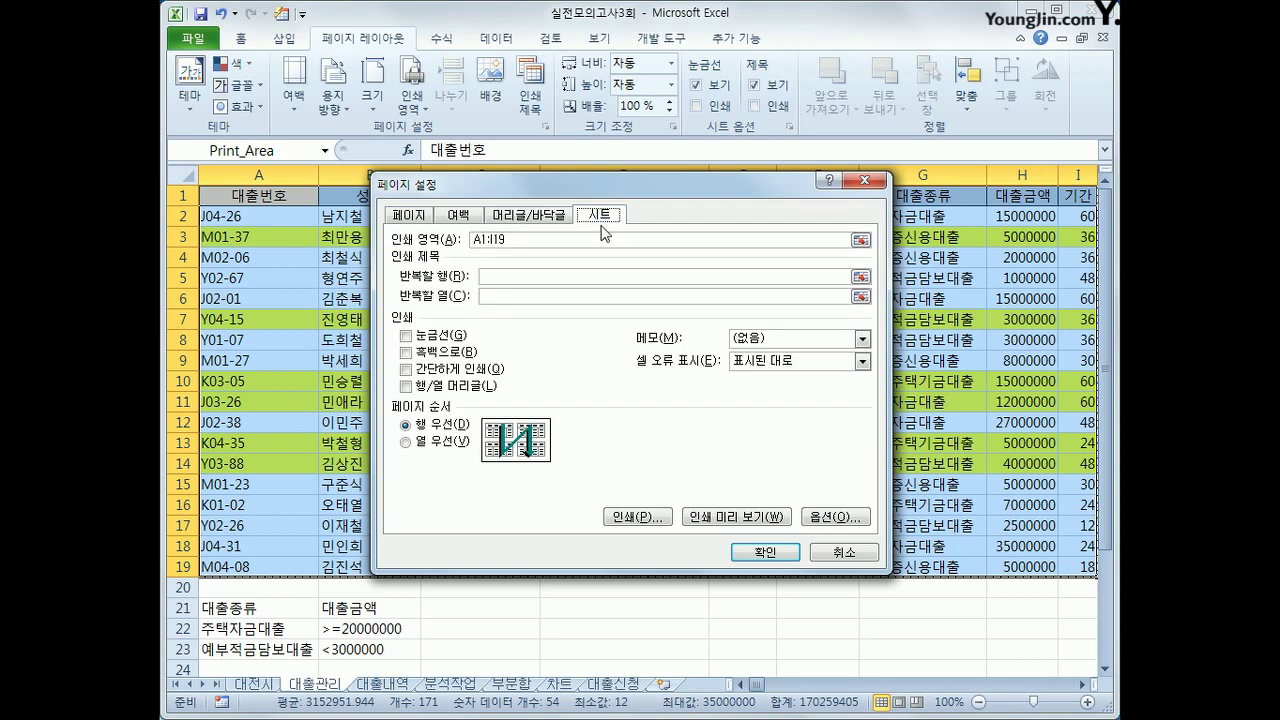
left_click(541, 278)
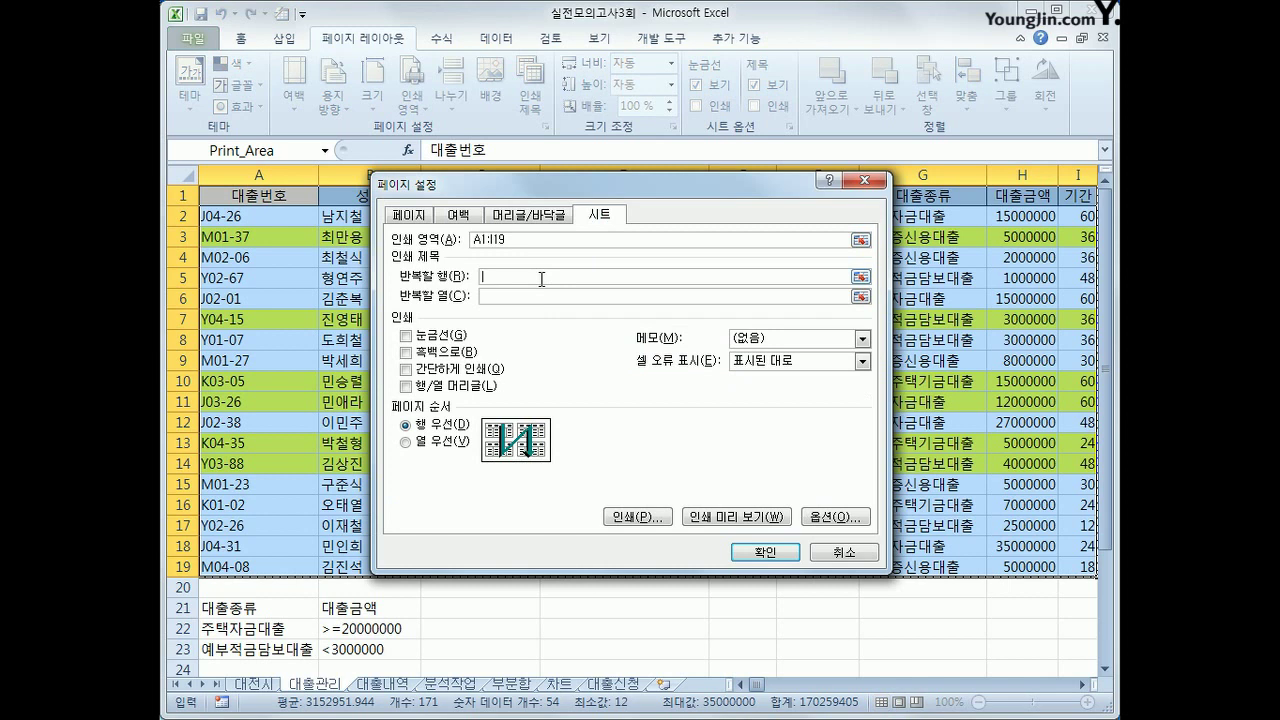
left_click(185, 194)
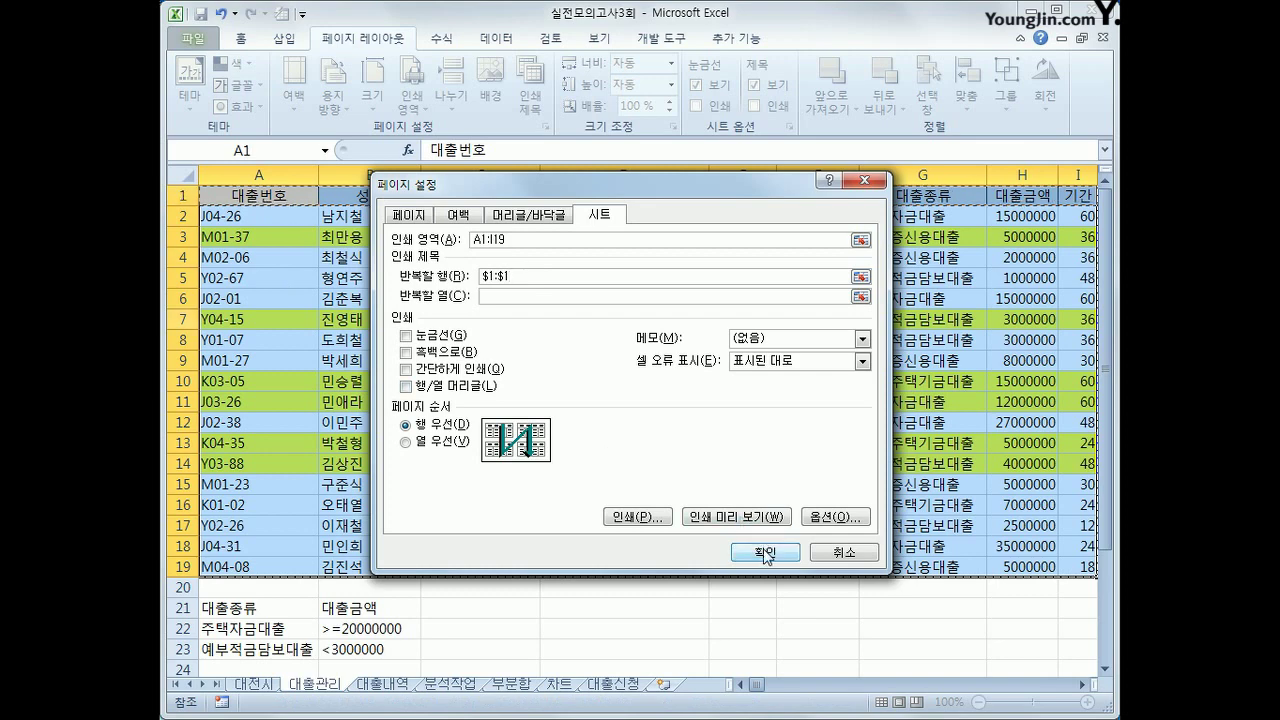
left_click(737, 516)
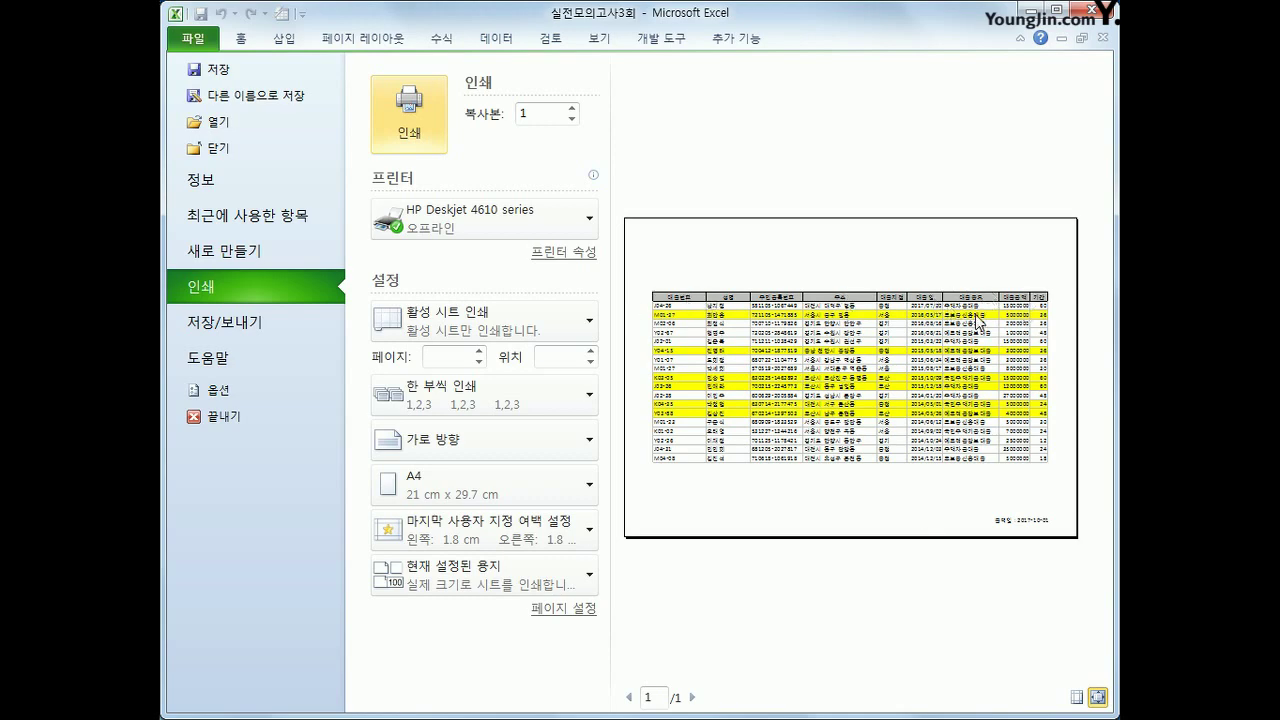
Return to the sheet and review the page, margin, header/footer and sheet settings in Page Setup
left_click(383, 40)
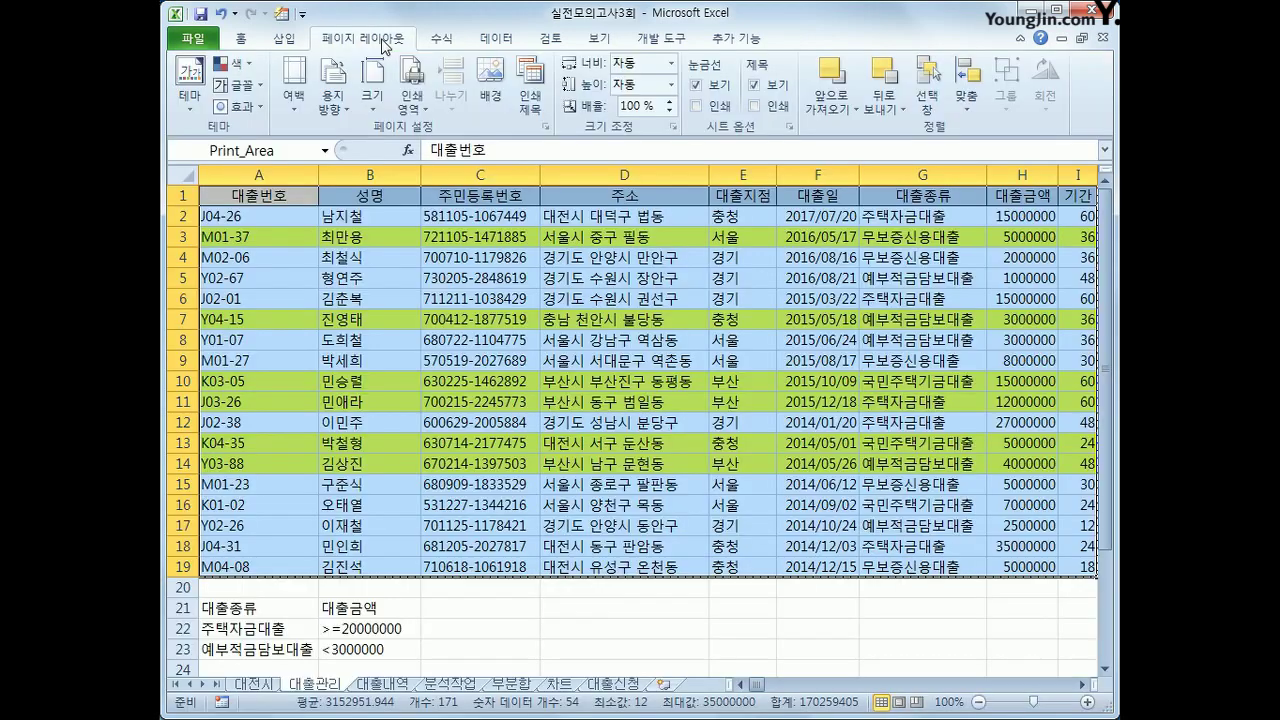
left_click(545, 127)
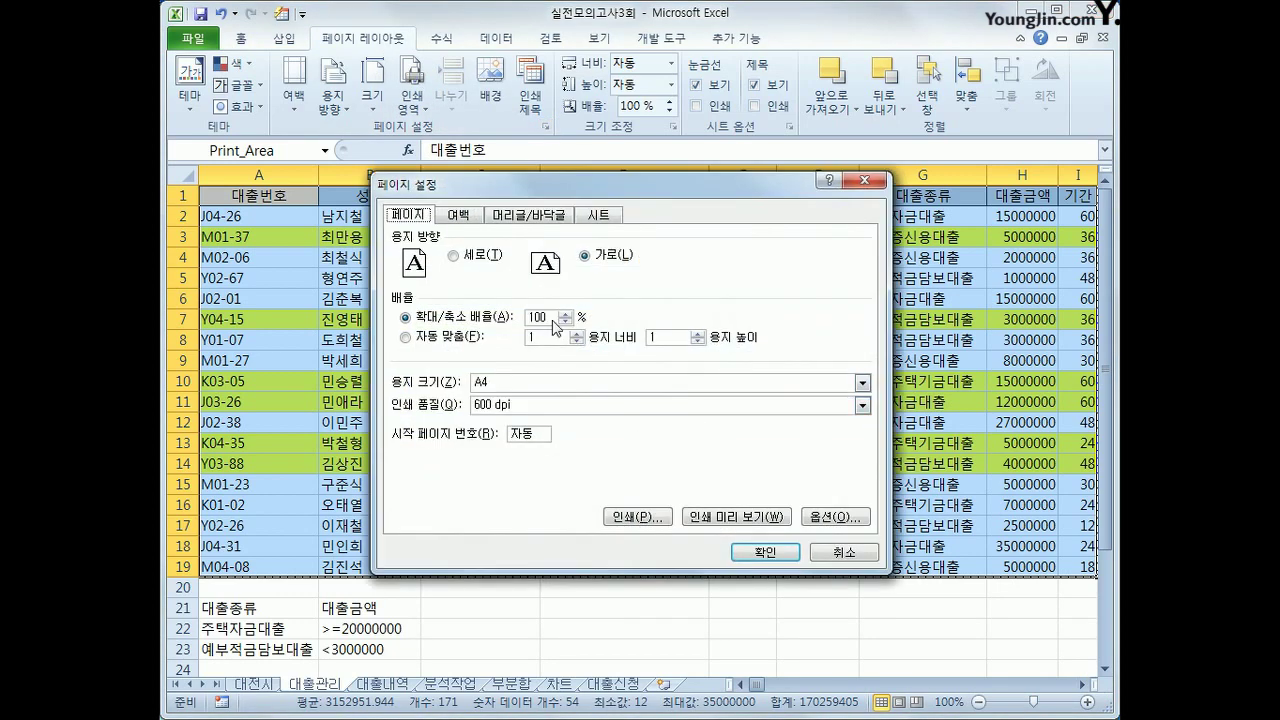
left_click(458, 216)
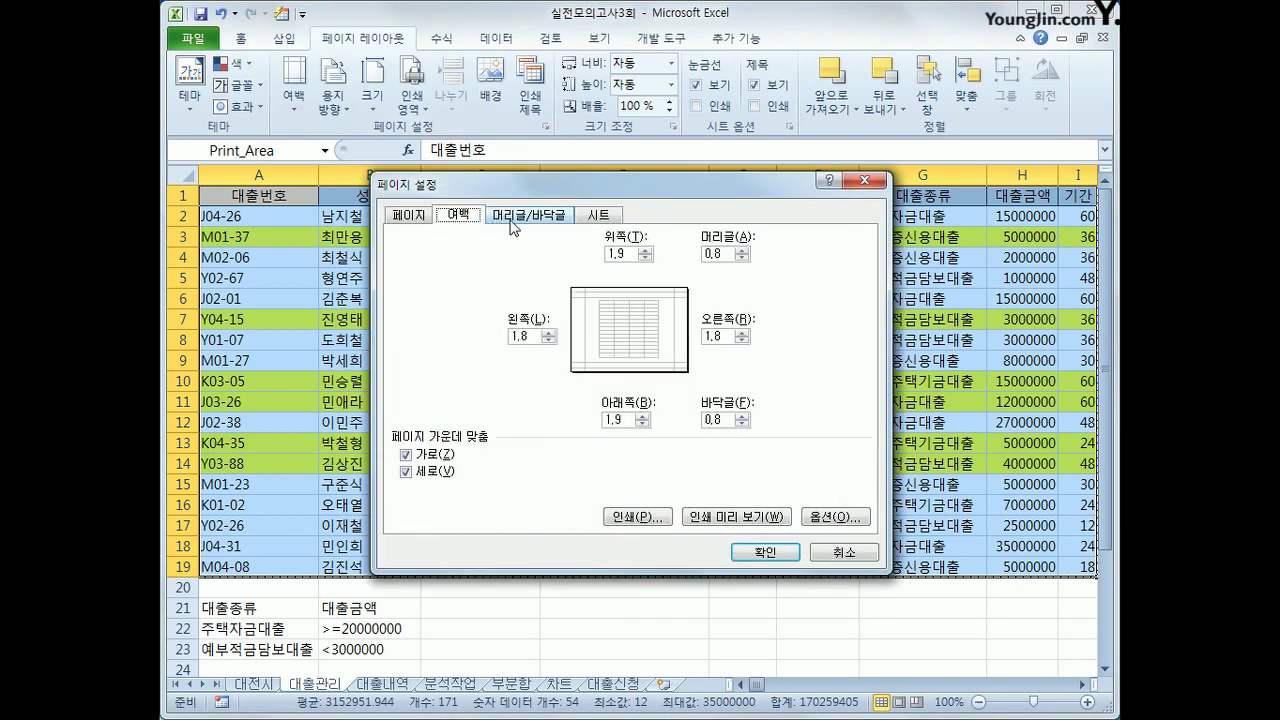
left_click(513, 222)
left_click(596, 220)
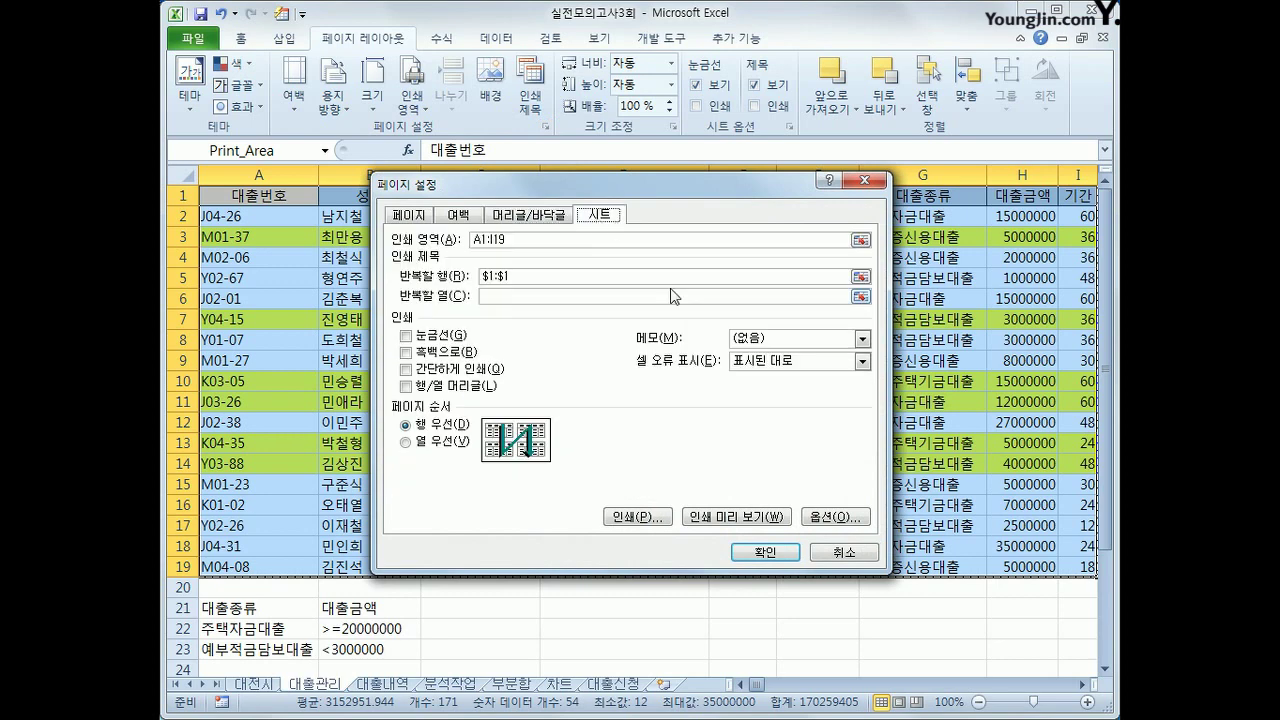
left_click(752, 553)
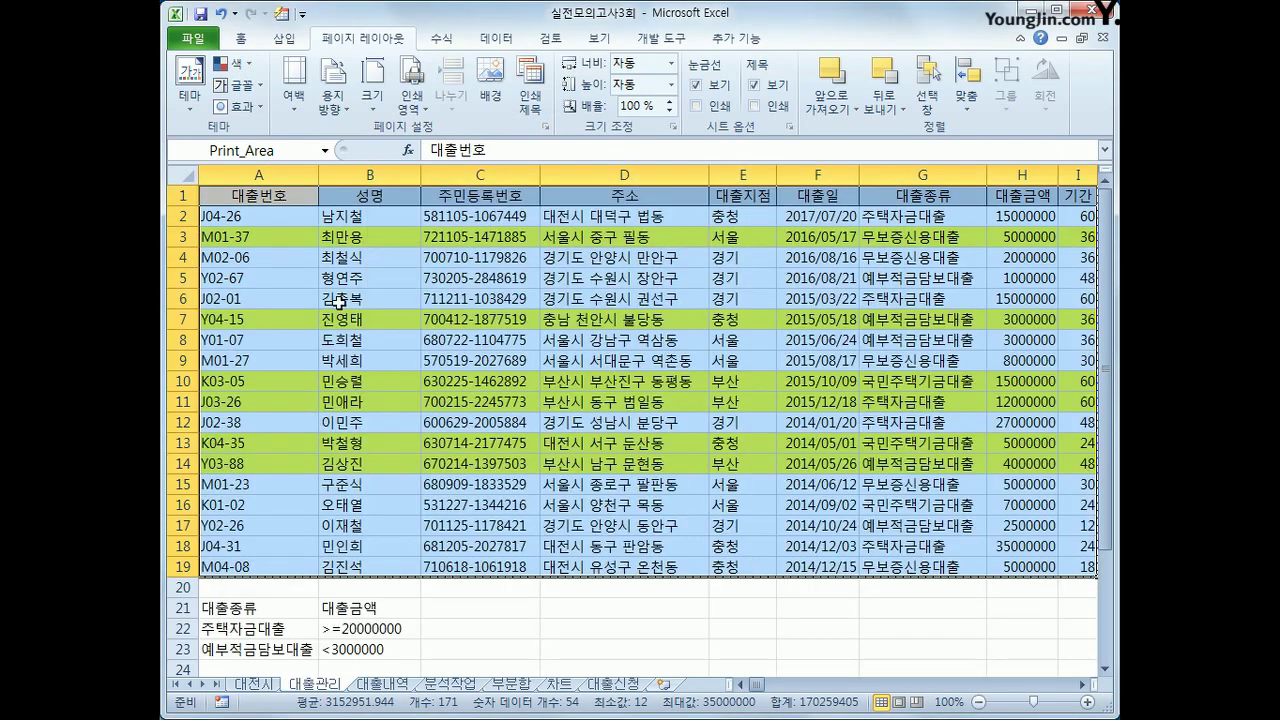
Deselect the table by selecting cell A1, and switch to the 대출내역 sheet
left_click(241, 196)
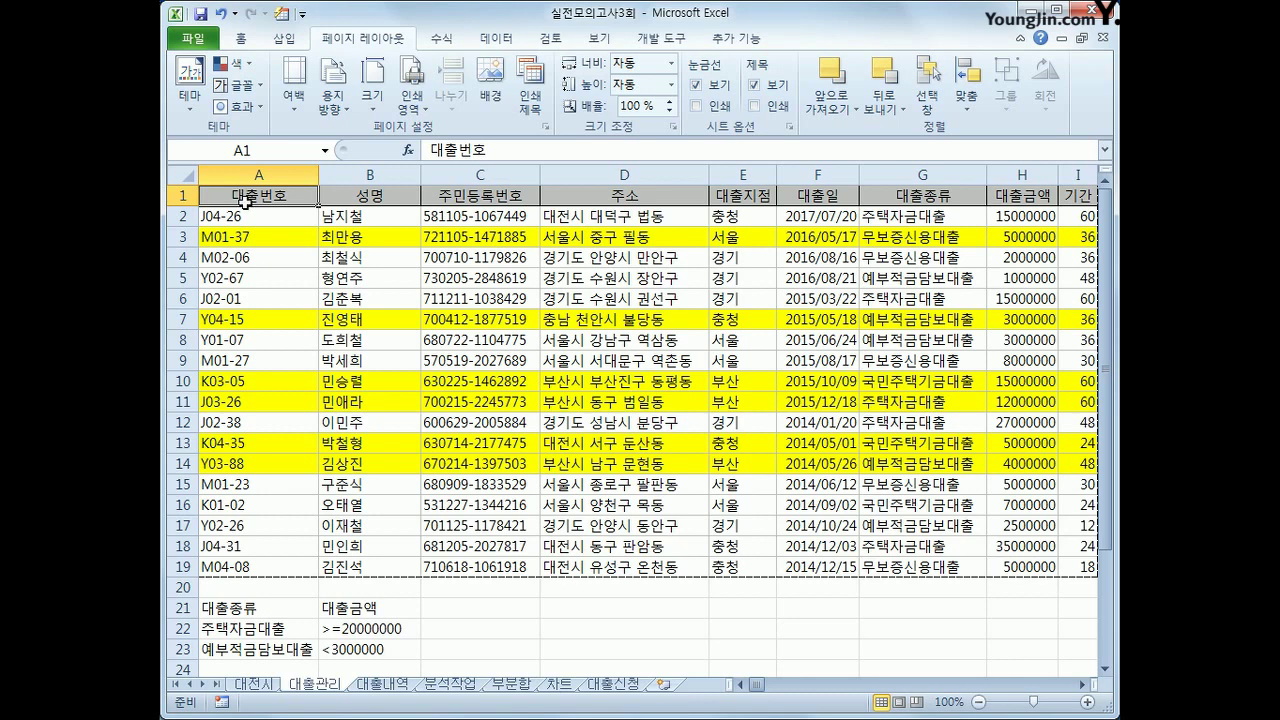
left_click(385, 684)
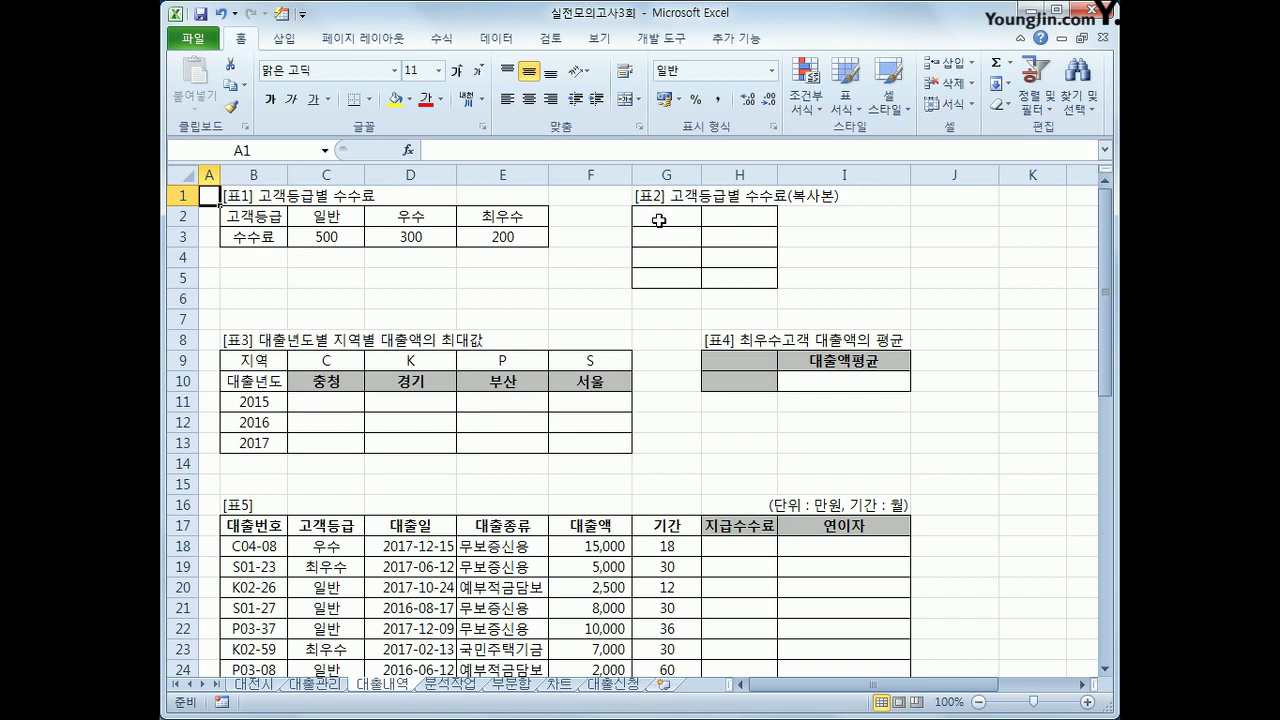
Fill G2:H5 with the array formula =TRANSPOSE(B2:E3) to copy 표1 with rows and columns swapped
left_click_drag(660, 219, 709, 274)
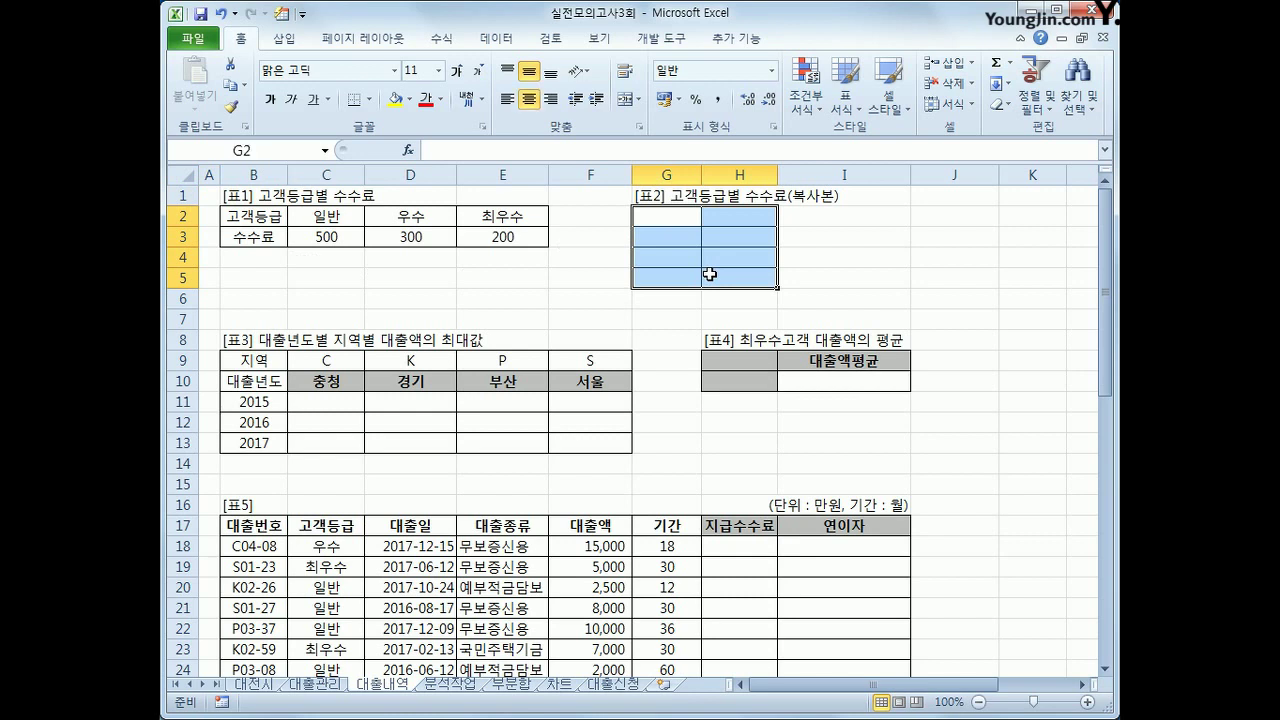
type("=")
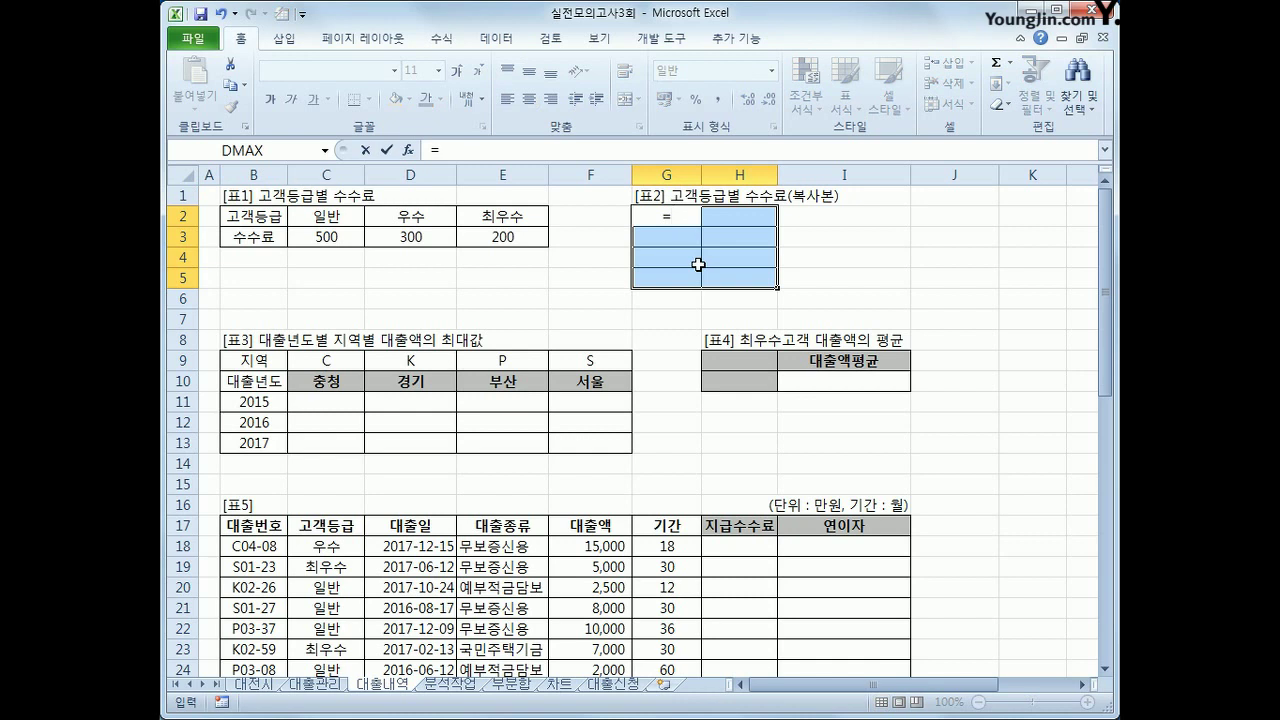
type("tr")
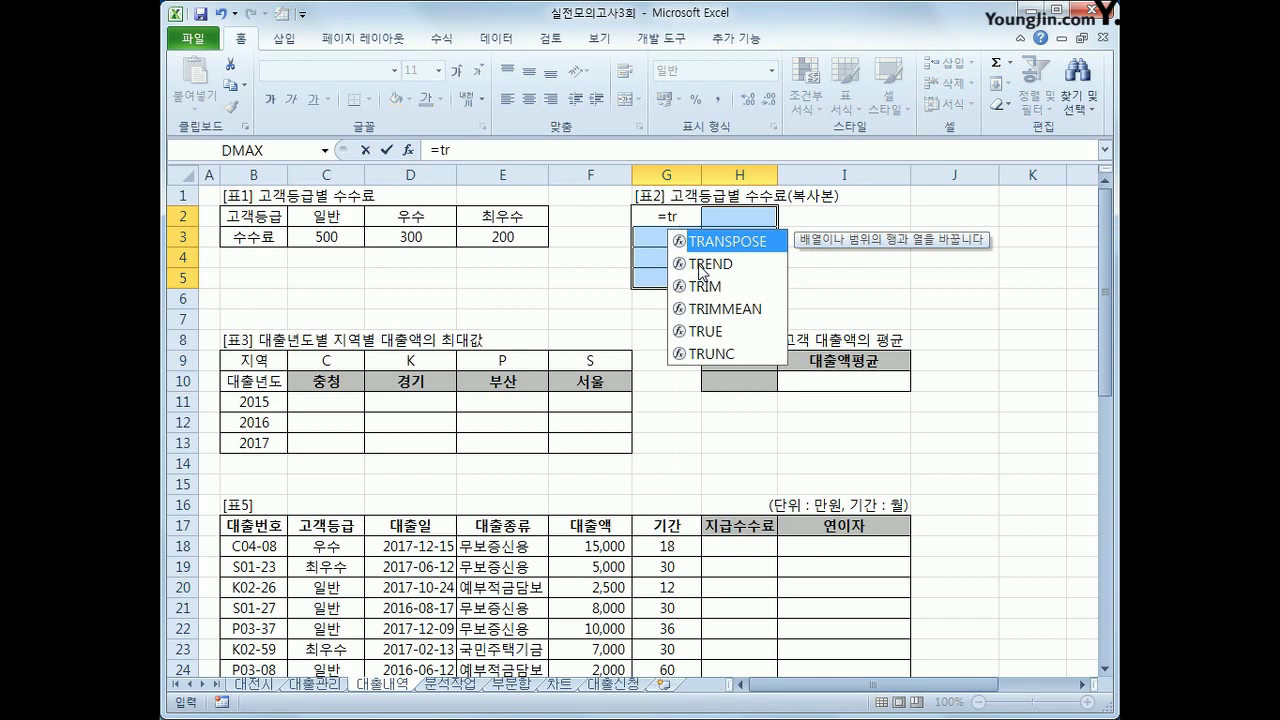
key("Tab")
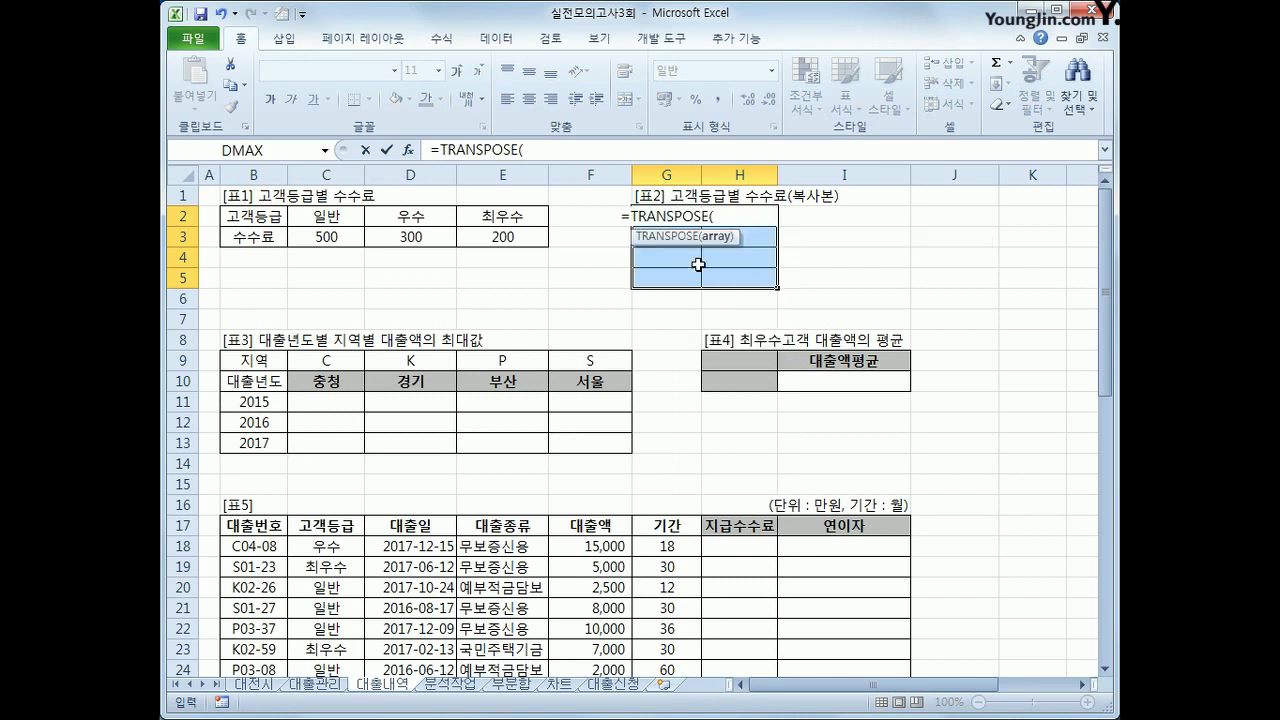
left_click_drag(263, 218, 477, 238)
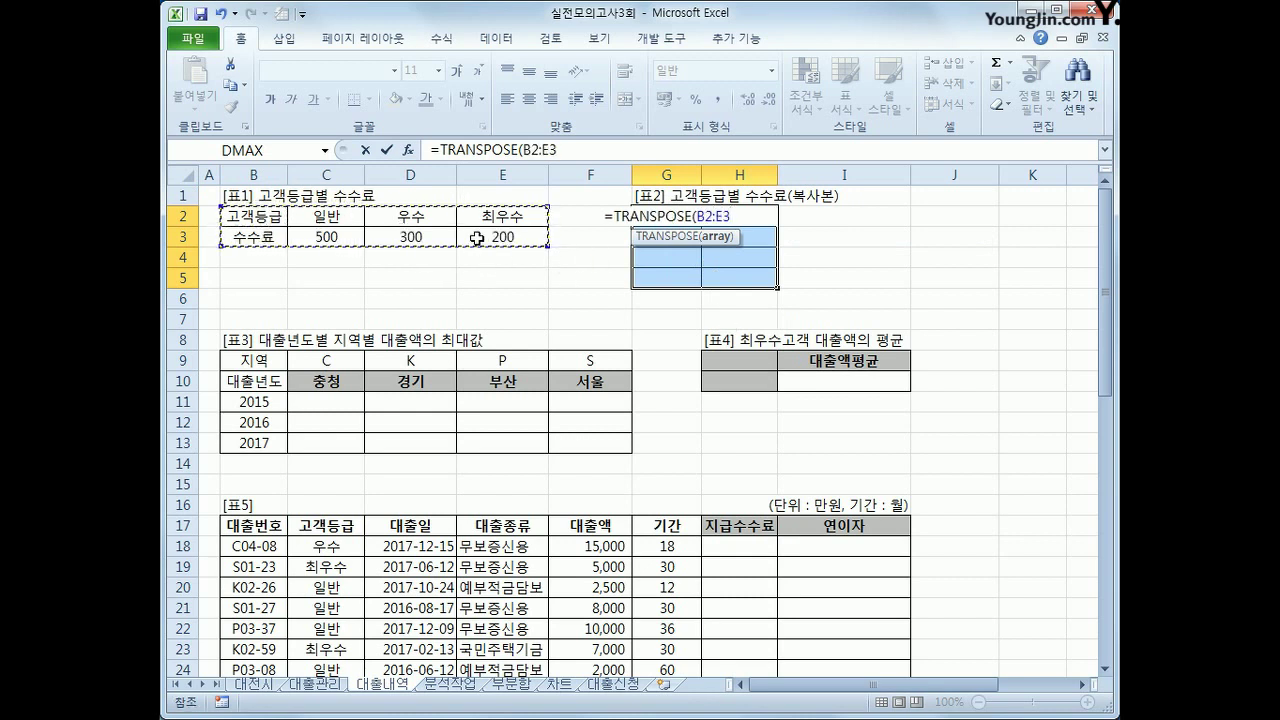
type(")")
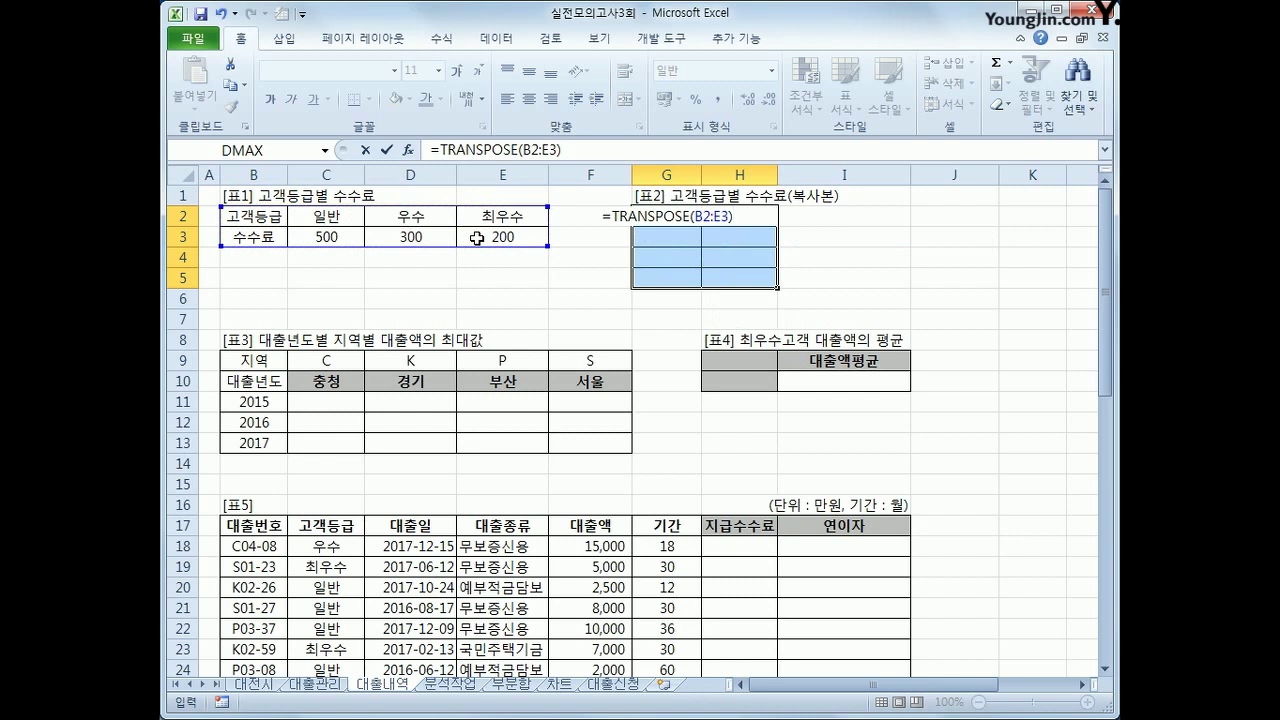
key("ctrl+shift+Return")
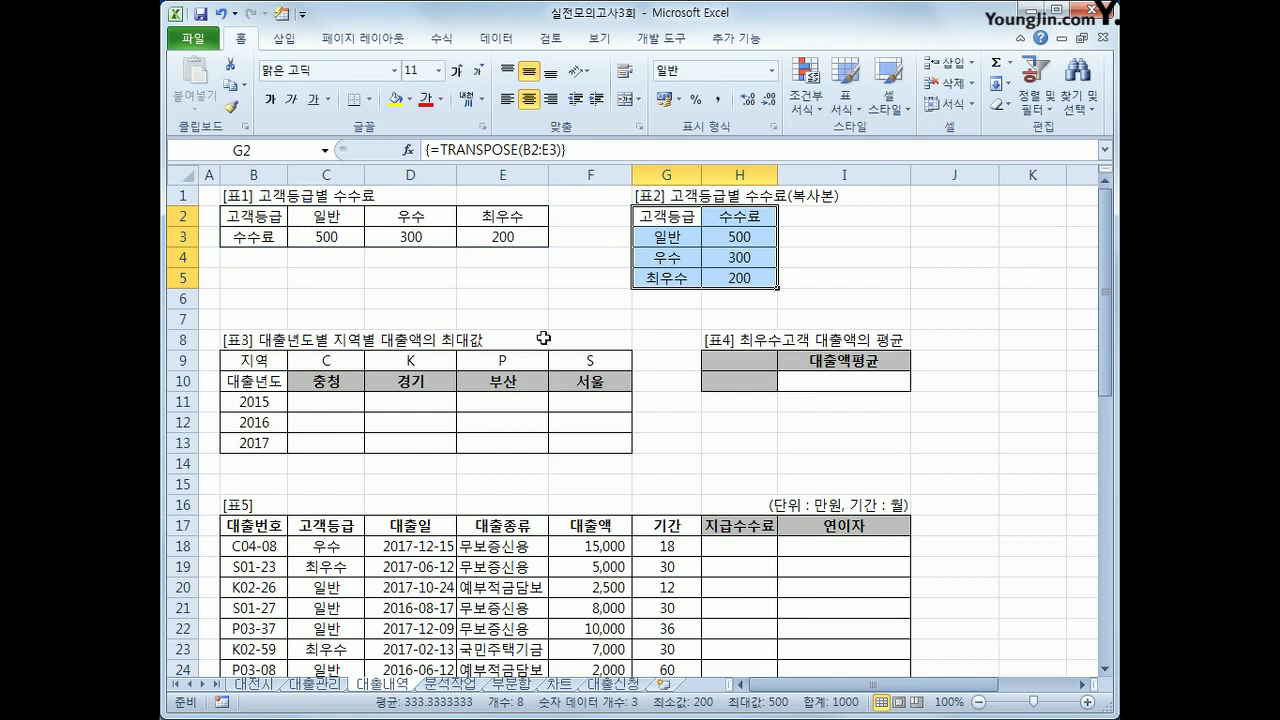
Begin a formula in C11 with MAX and the year condition (YEAR($D$18:$D$44)=$B11), followed by a multiplication
left_click(331, 388)
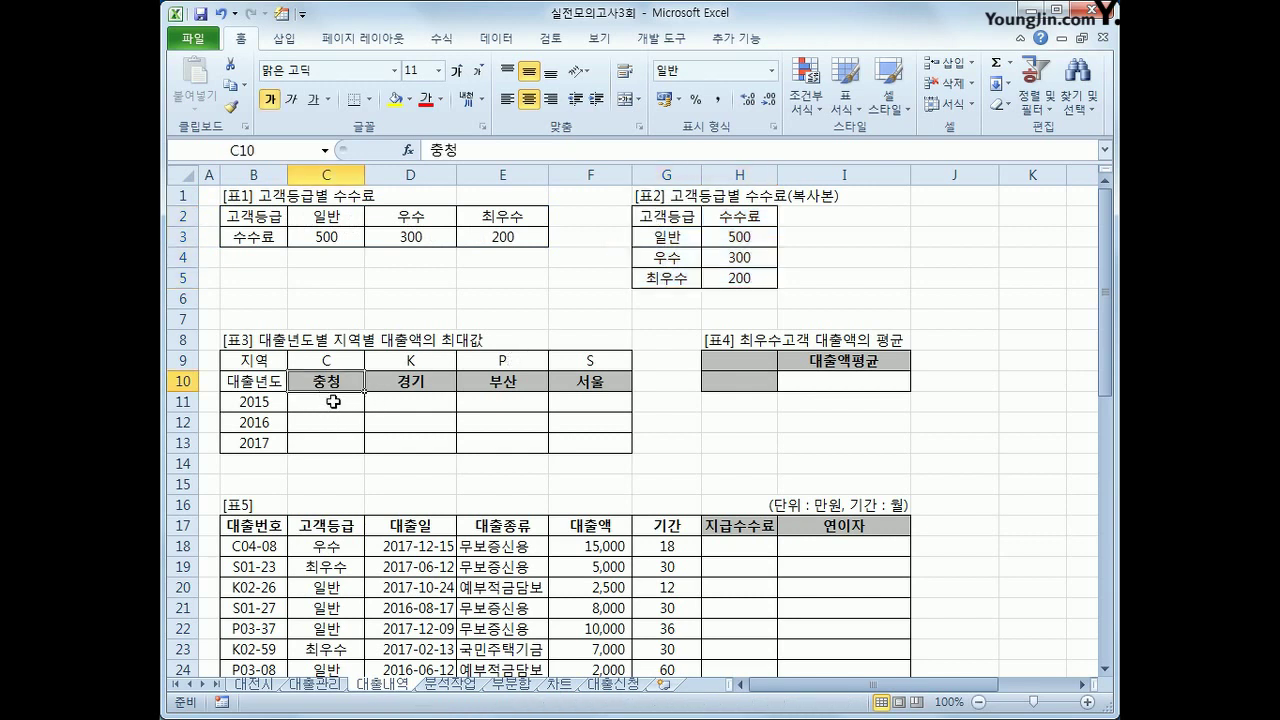
left_click(334, 402)
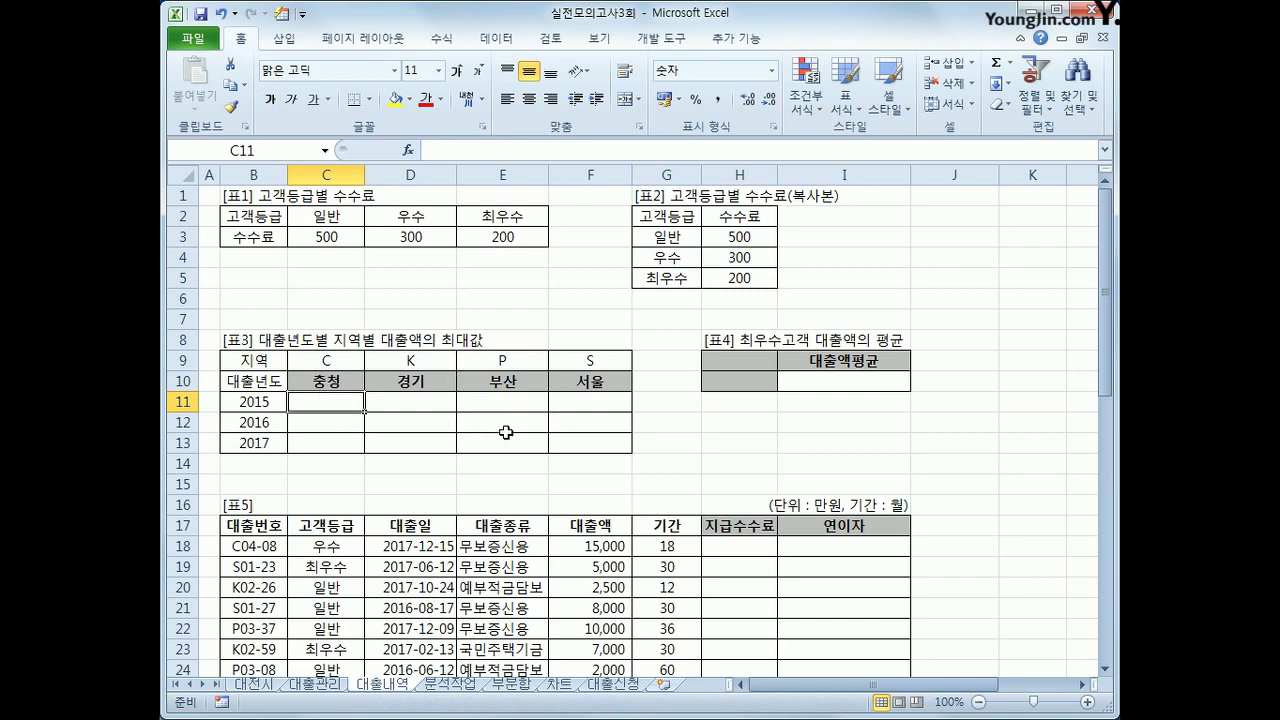
type("=max(")
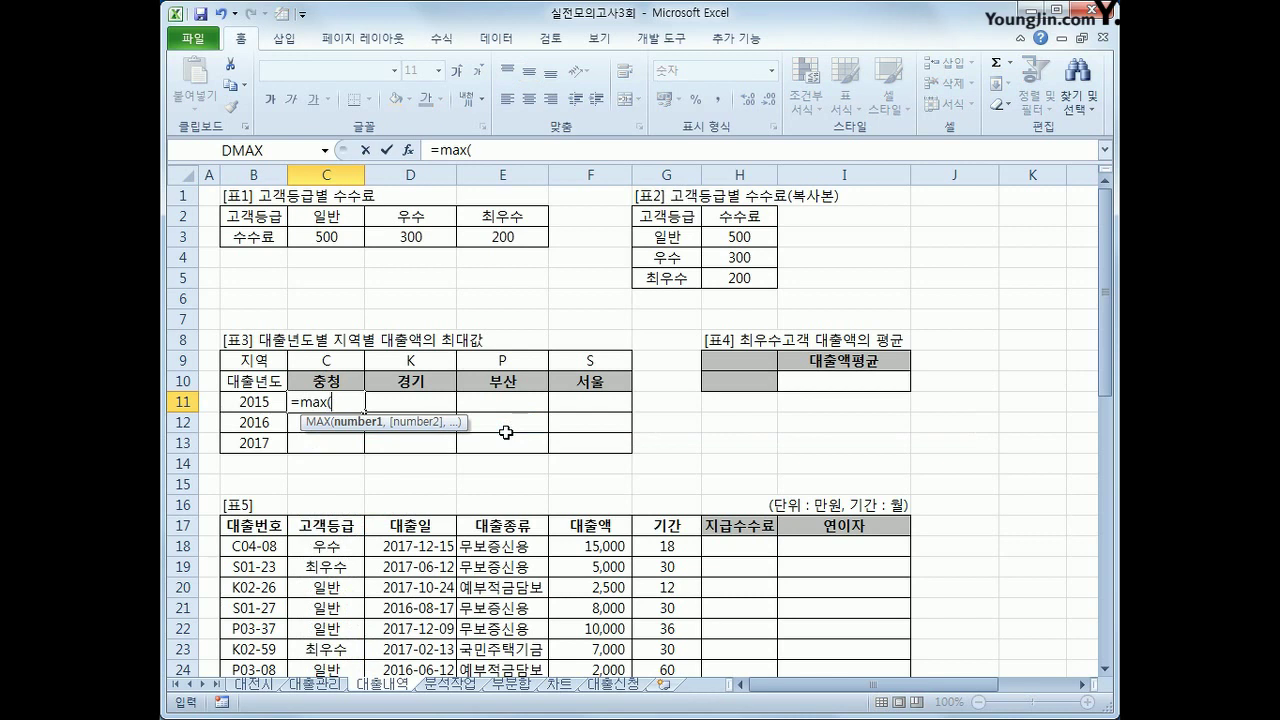
type("(year(")
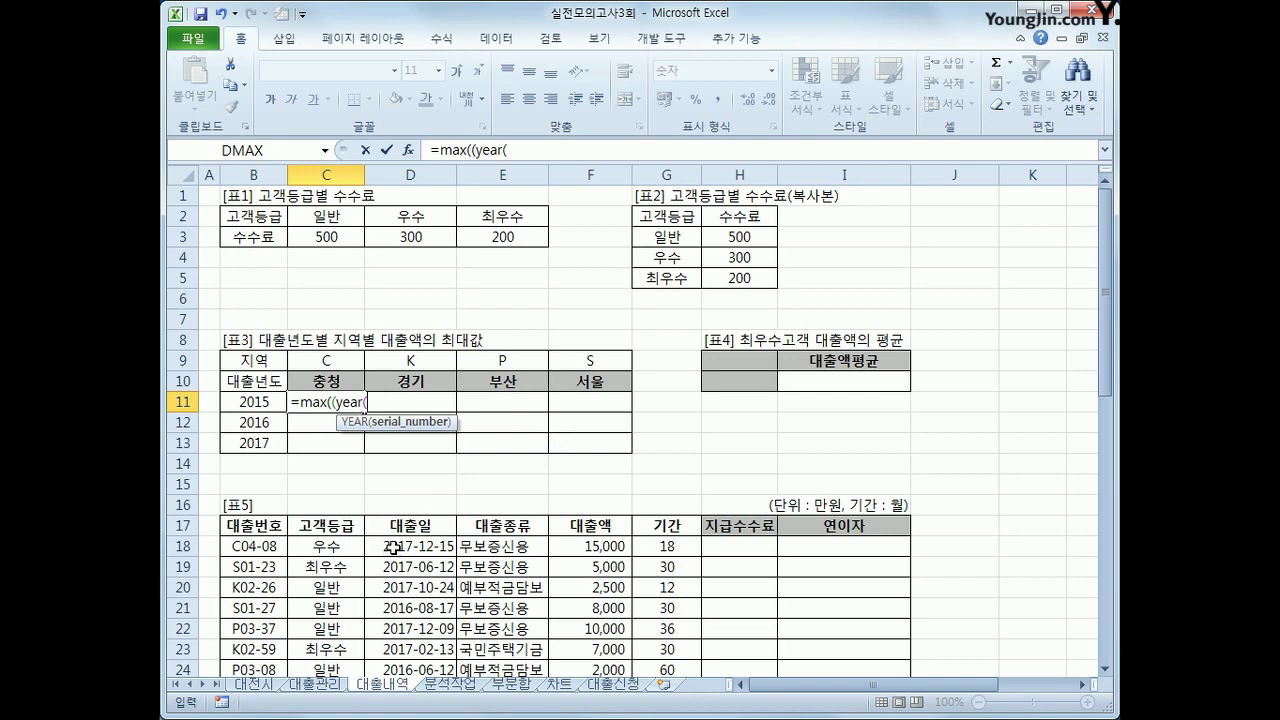
left_click_drag(395, 546, 428, 655)
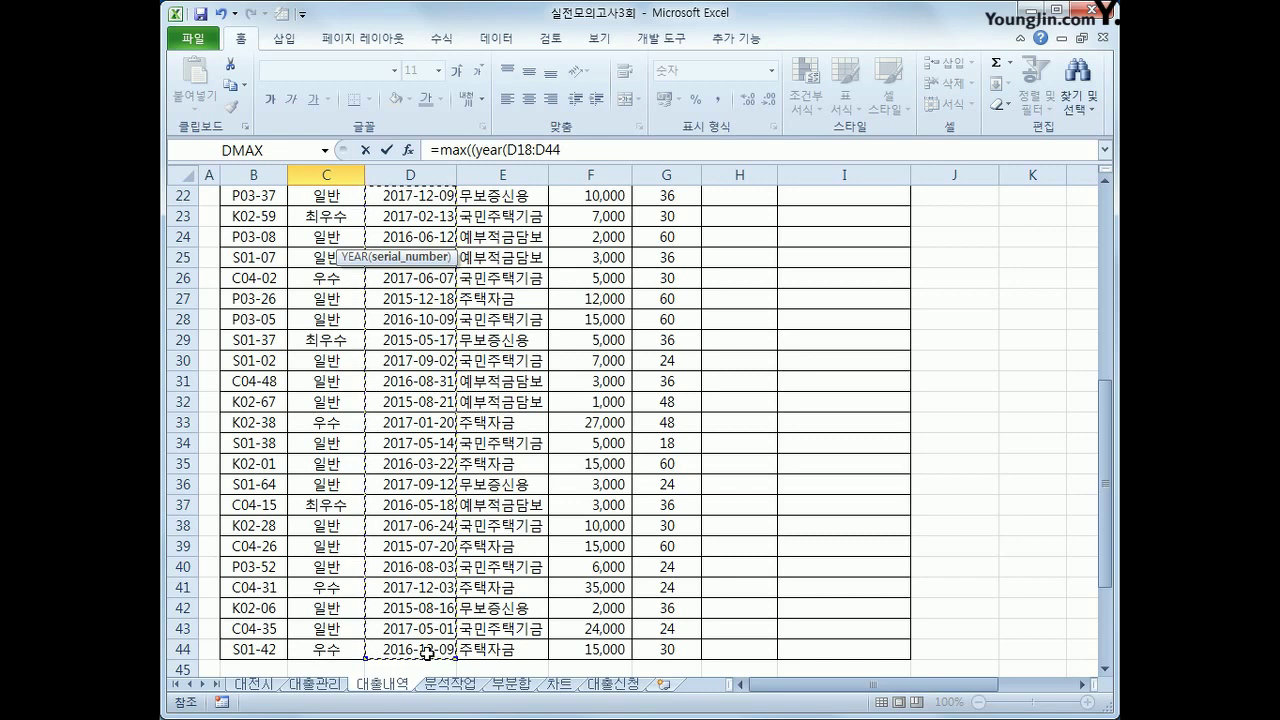
key("F4")
type(")")
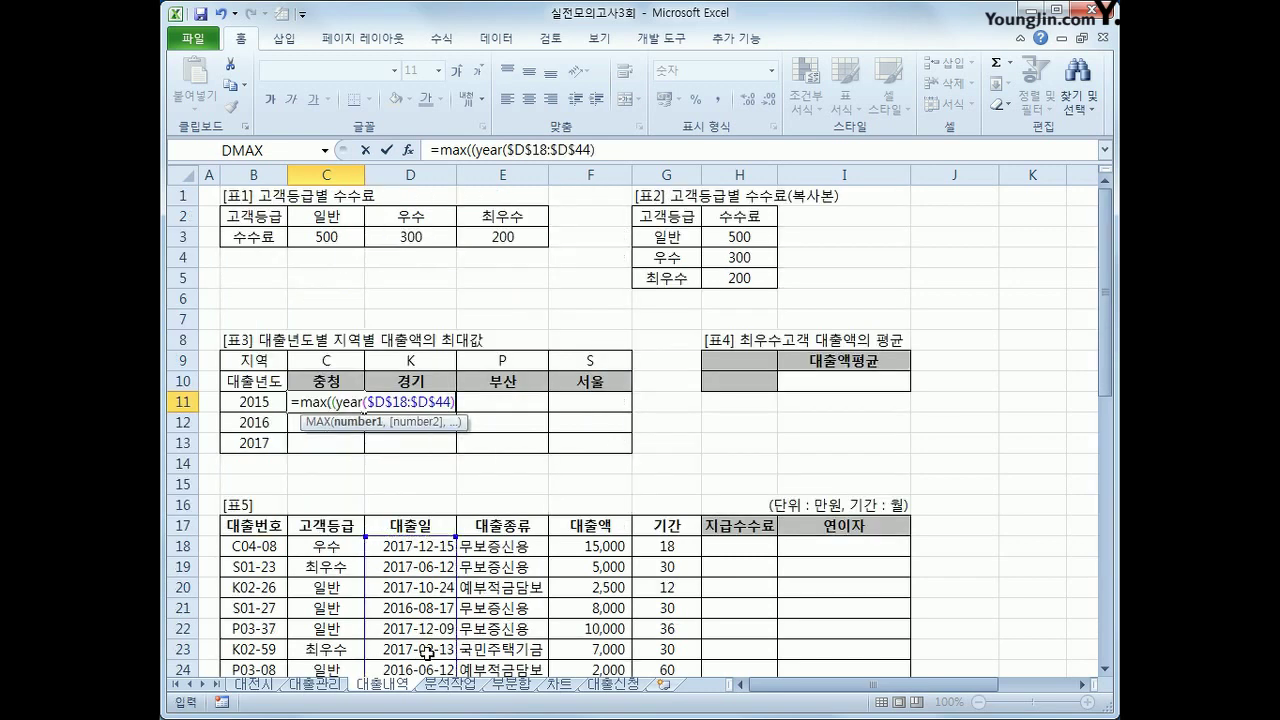
type("=")
key("Left")
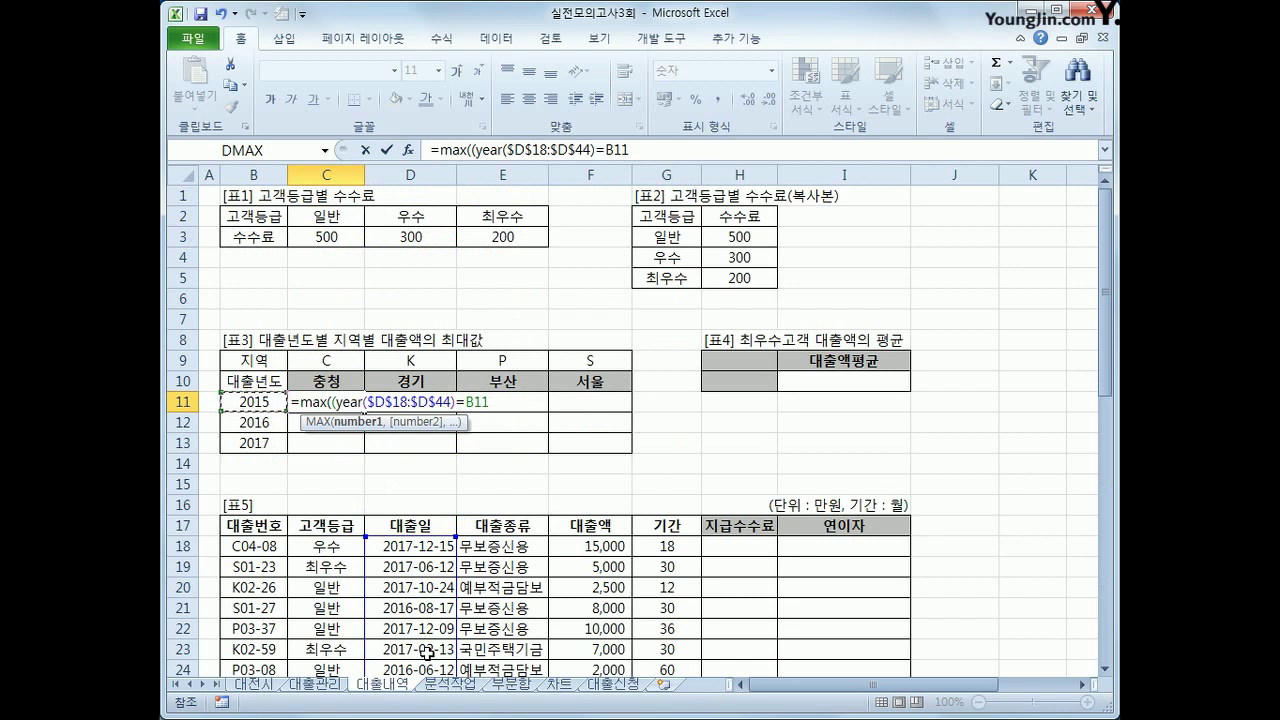
key("F4")
key("F4")
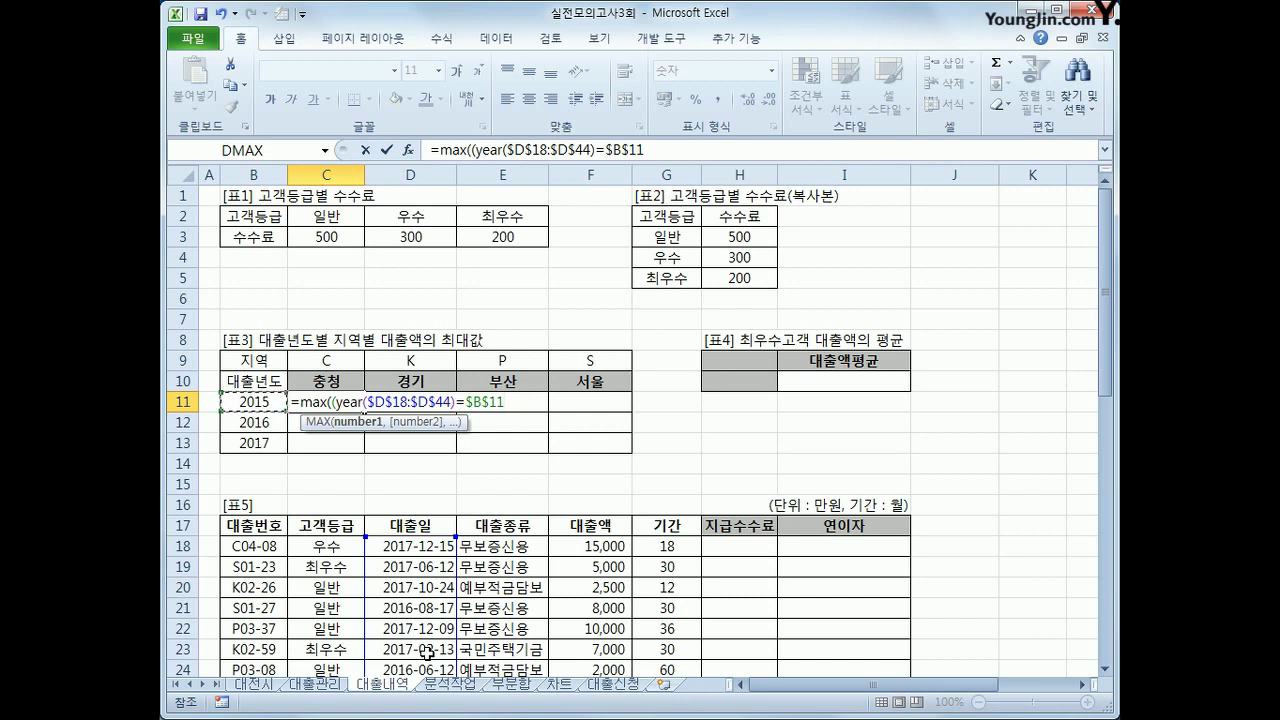
key("F4")
type(")*(")
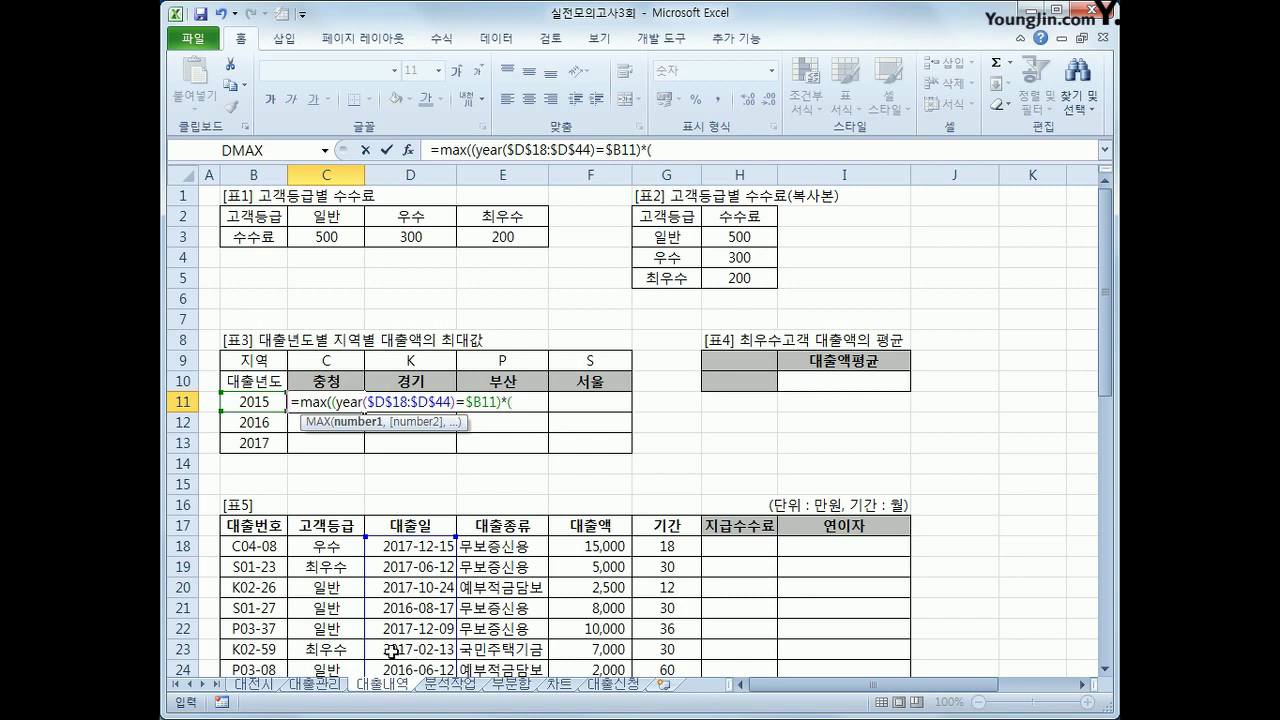
Add the region condition (LEFT($B$18:$B$44,1)=C$9) to the C11 formula, followed by another multiplication
type("left(")
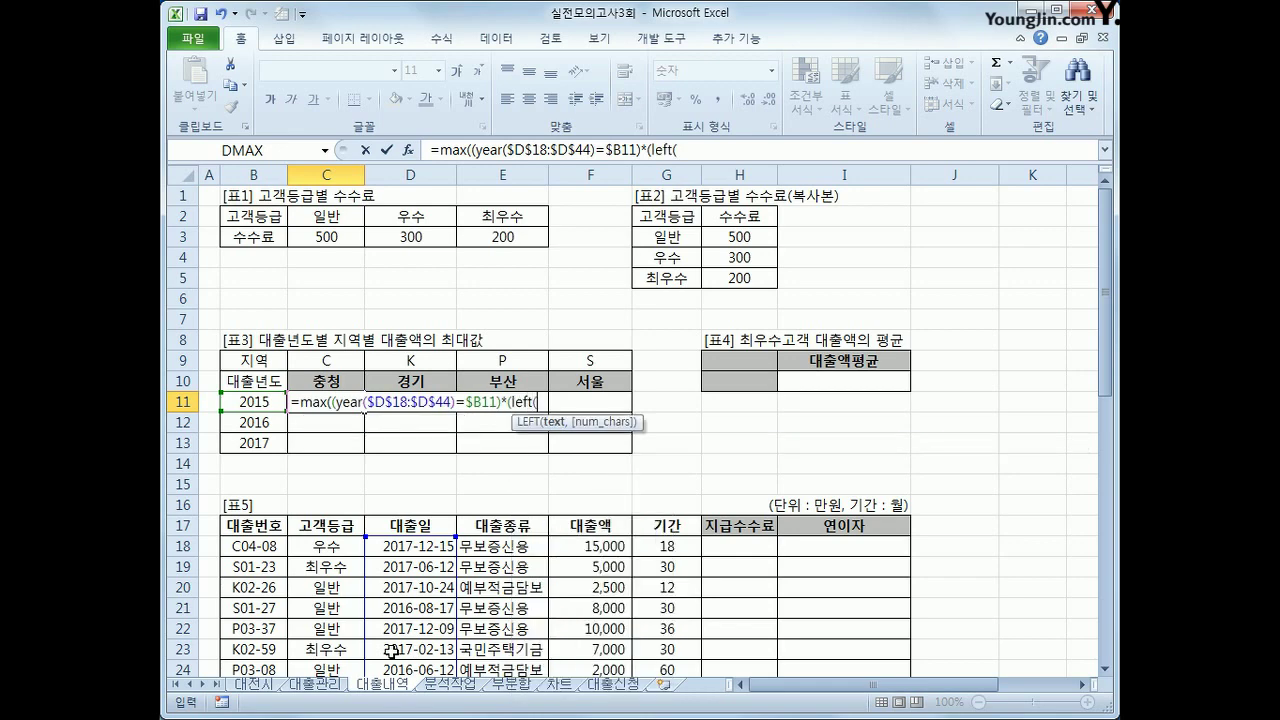
scroll(378, 611, "down", 2)
left_click_drag(258, 422, 260, 648)
key("F4")
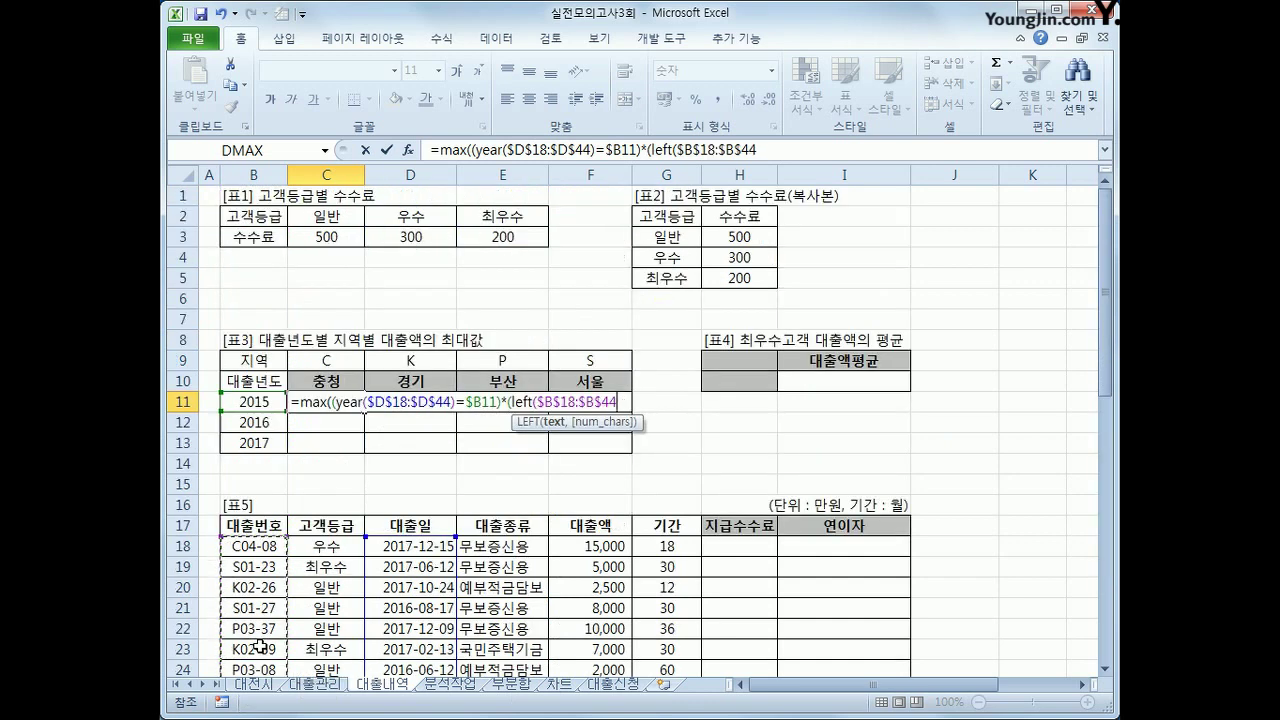
type(",1)")
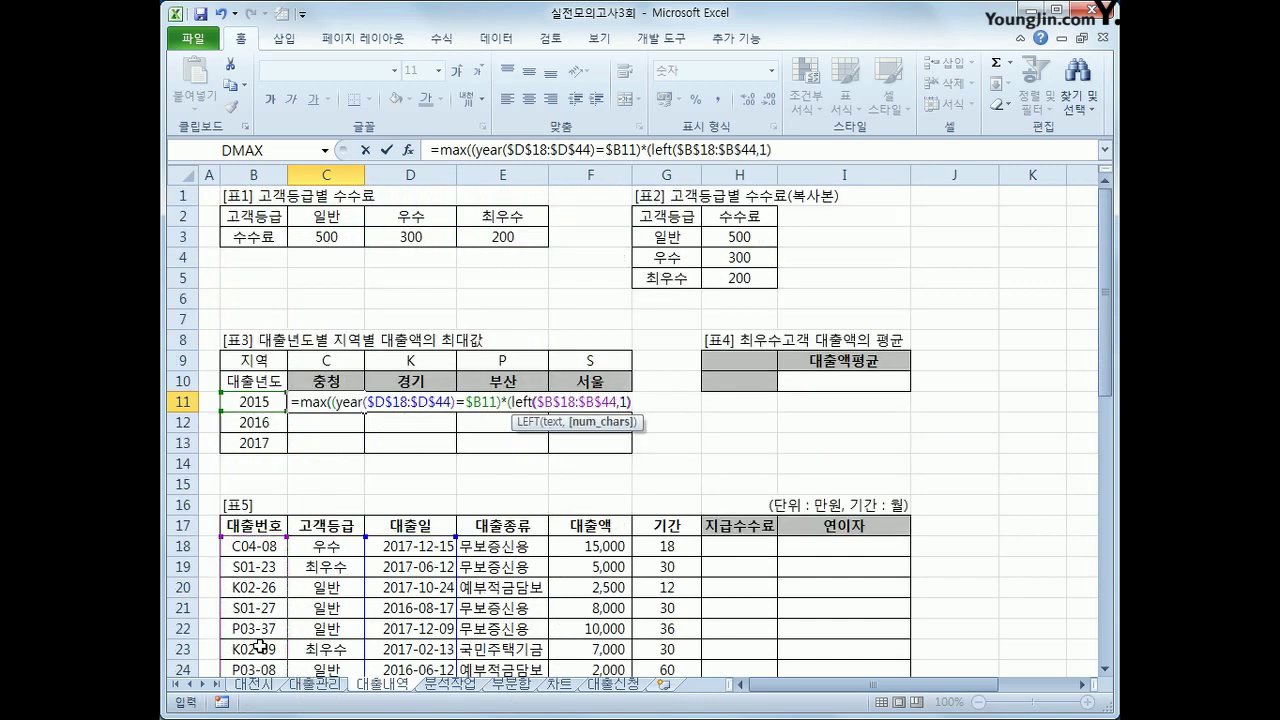
type("=")
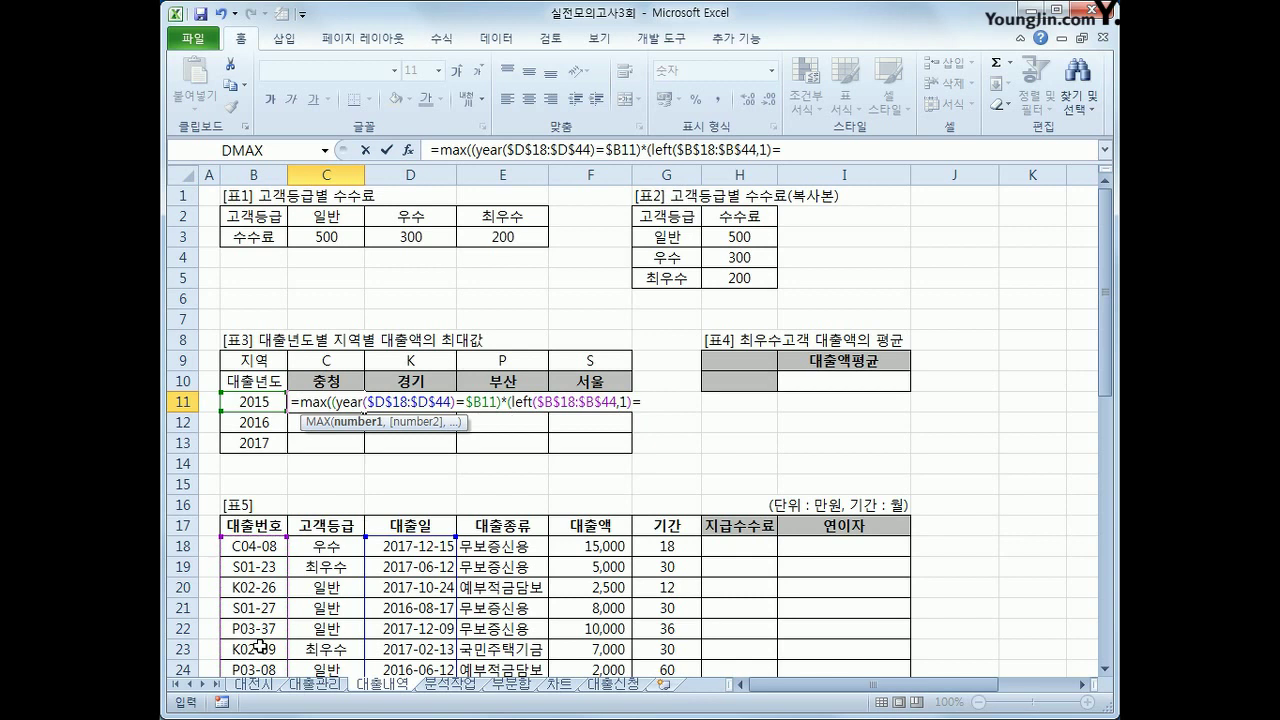
left_click(328, 362)
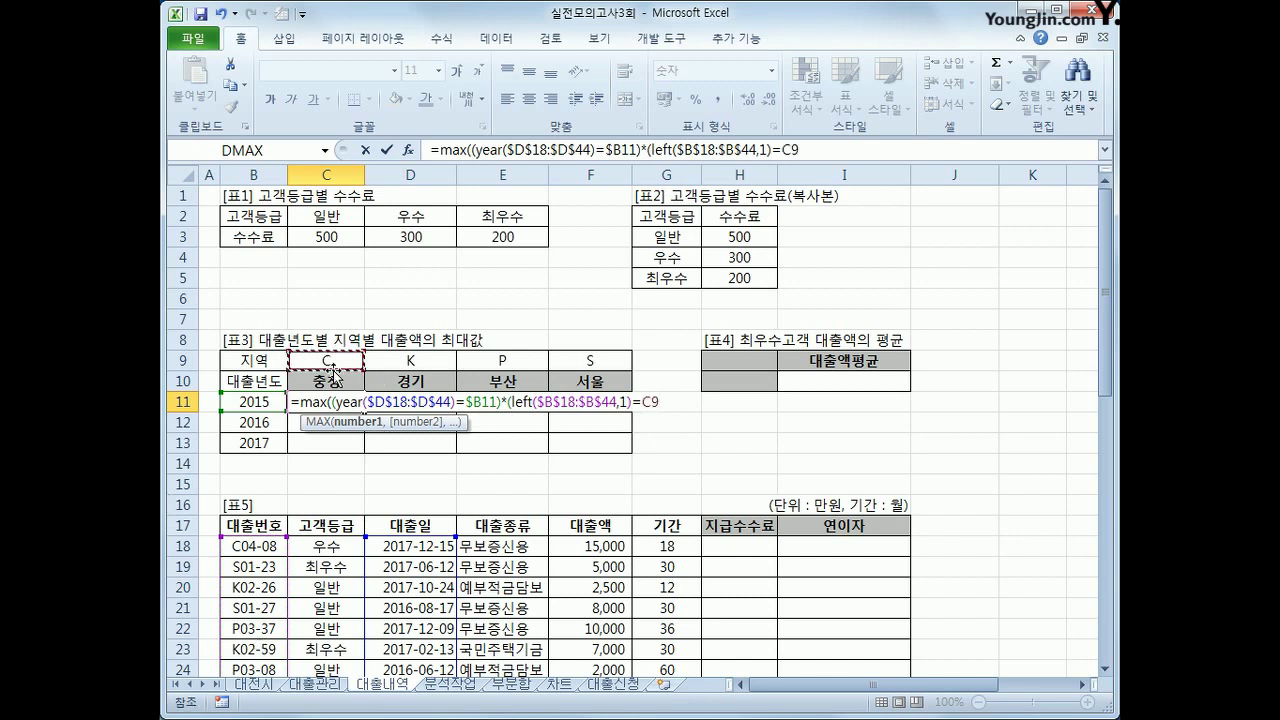
key("F4")
key("F4")
type(")*")
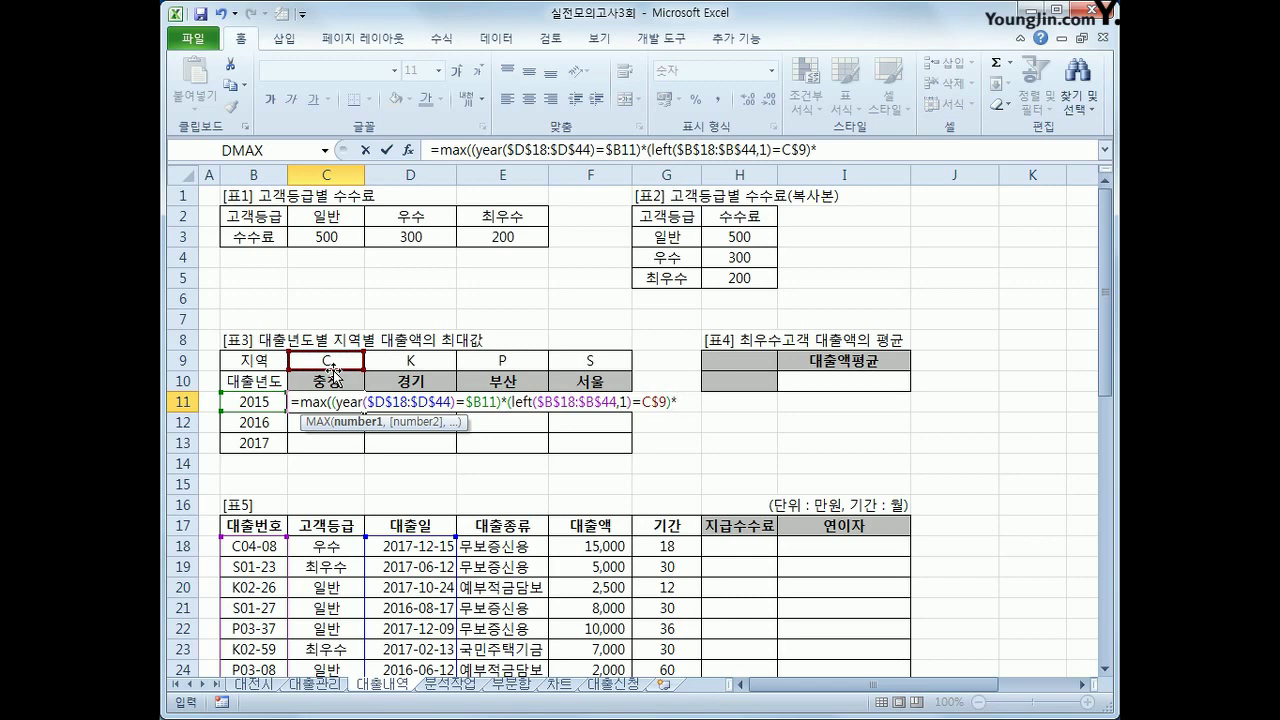
Complete the C11 formula with $F$18:$F$44, enter it as an array formula, and fill it across C11:F13
left_click(594, 545)
left_click_drag(594, 545, 610, 648)
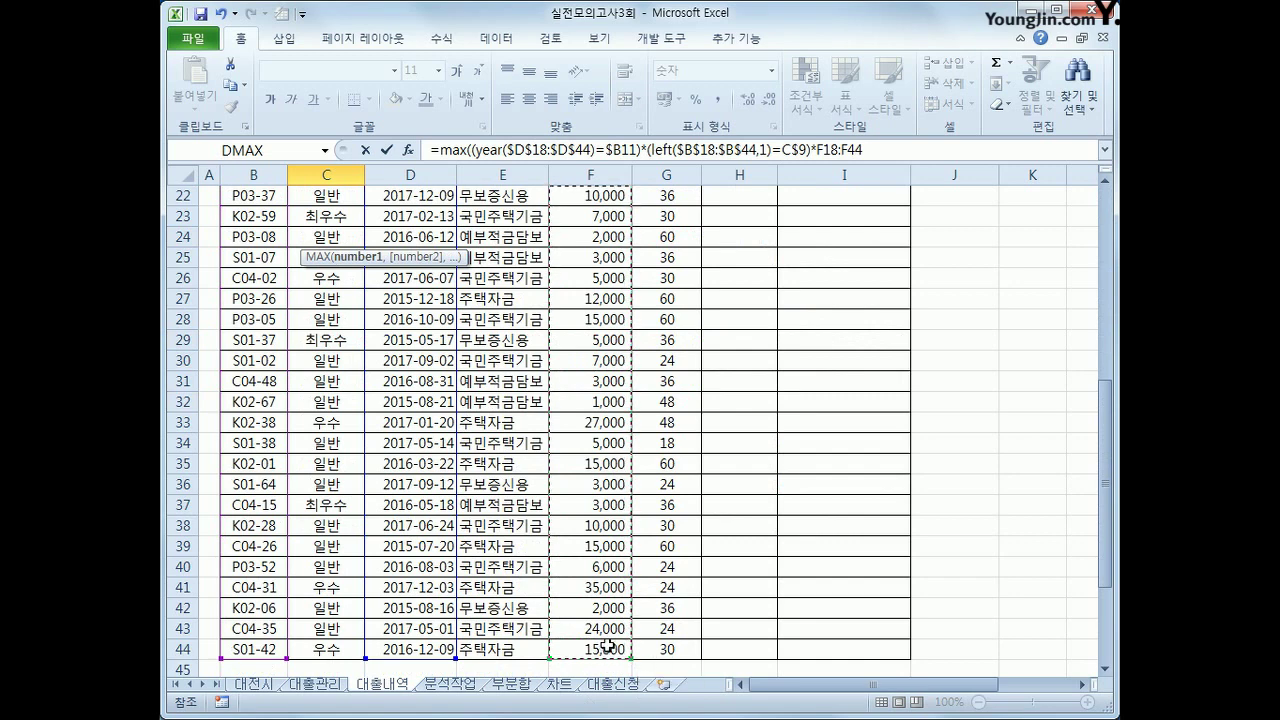
key("F4")
type(")")
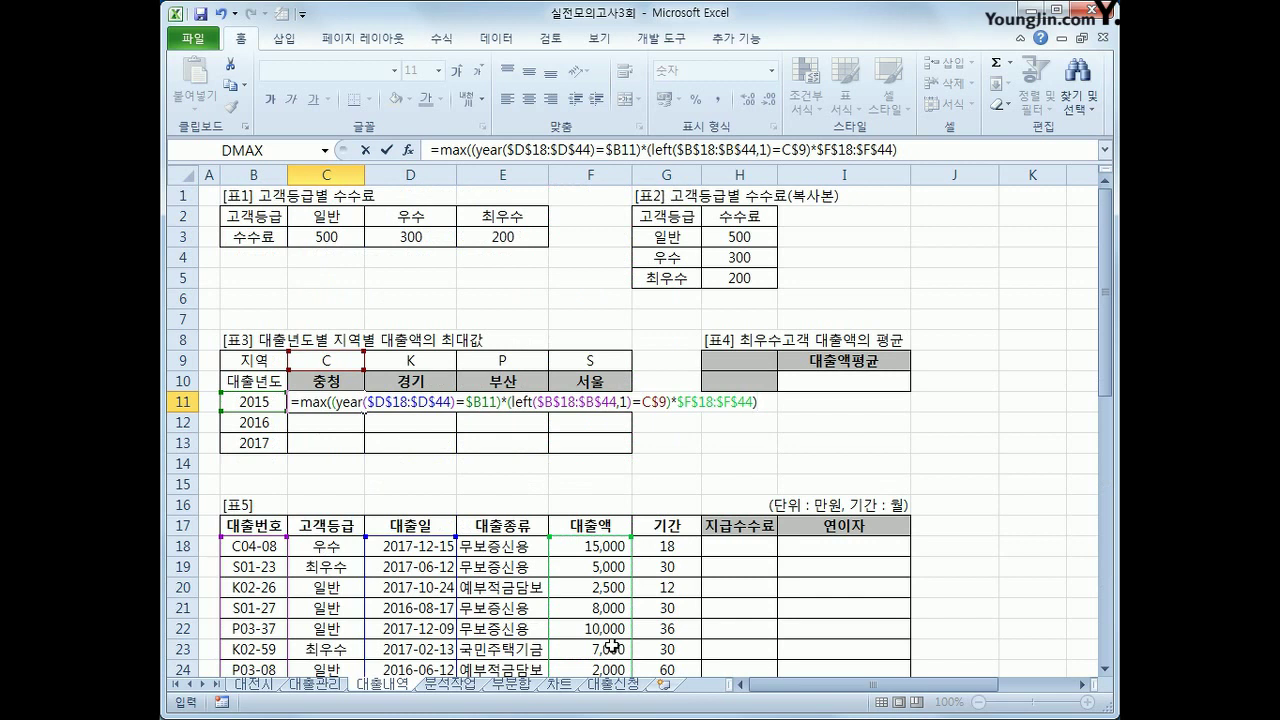
key("ctrl+shift+Return")
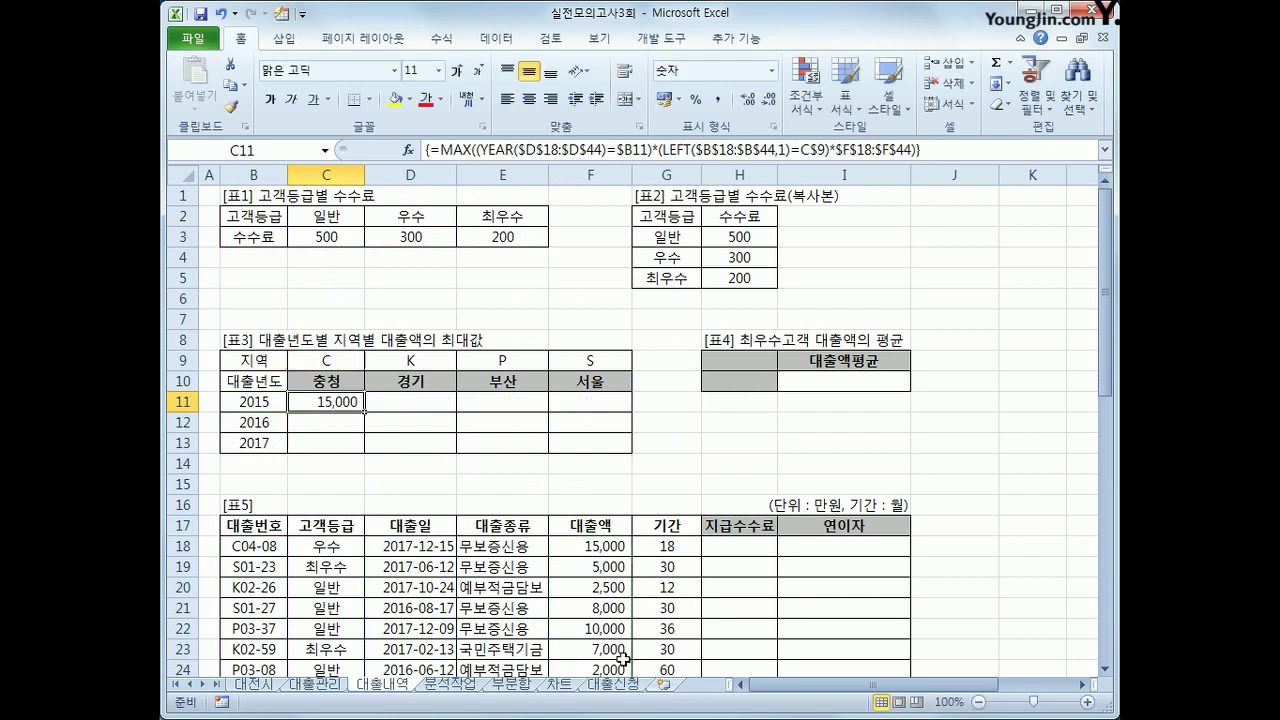
left_click_drag(363, 412, 610, 456)
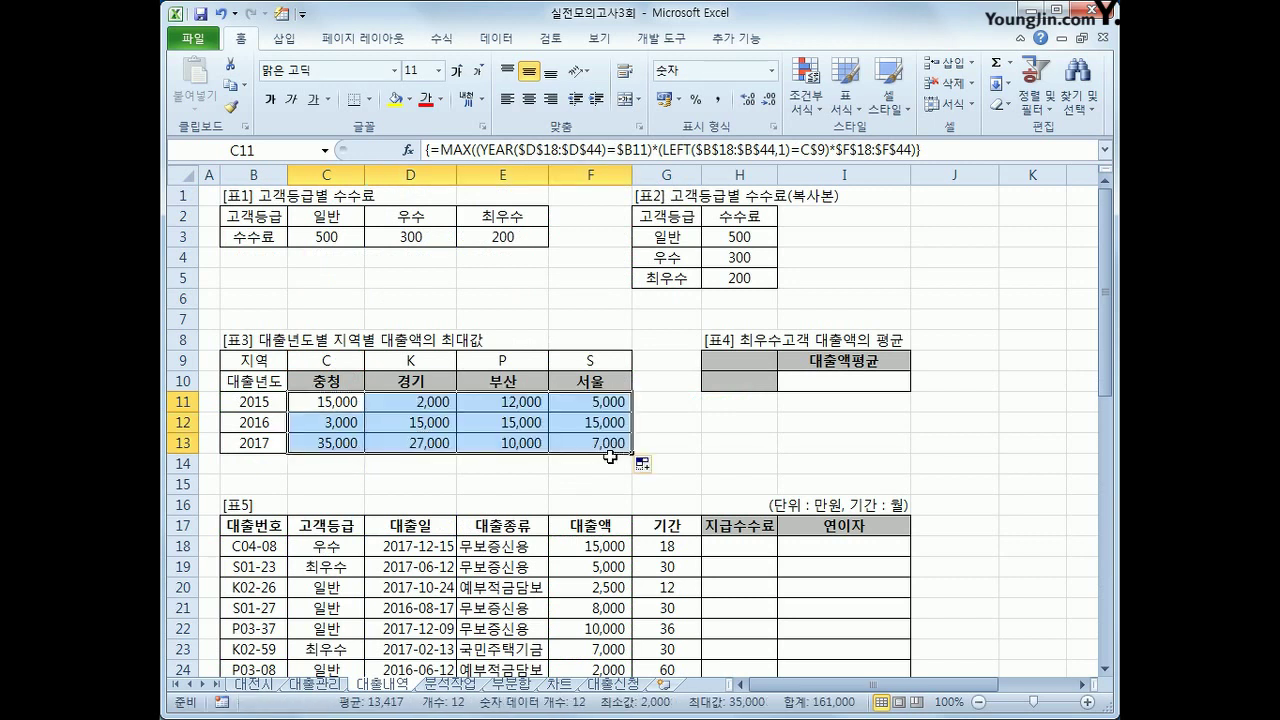
left_click(330, 402)
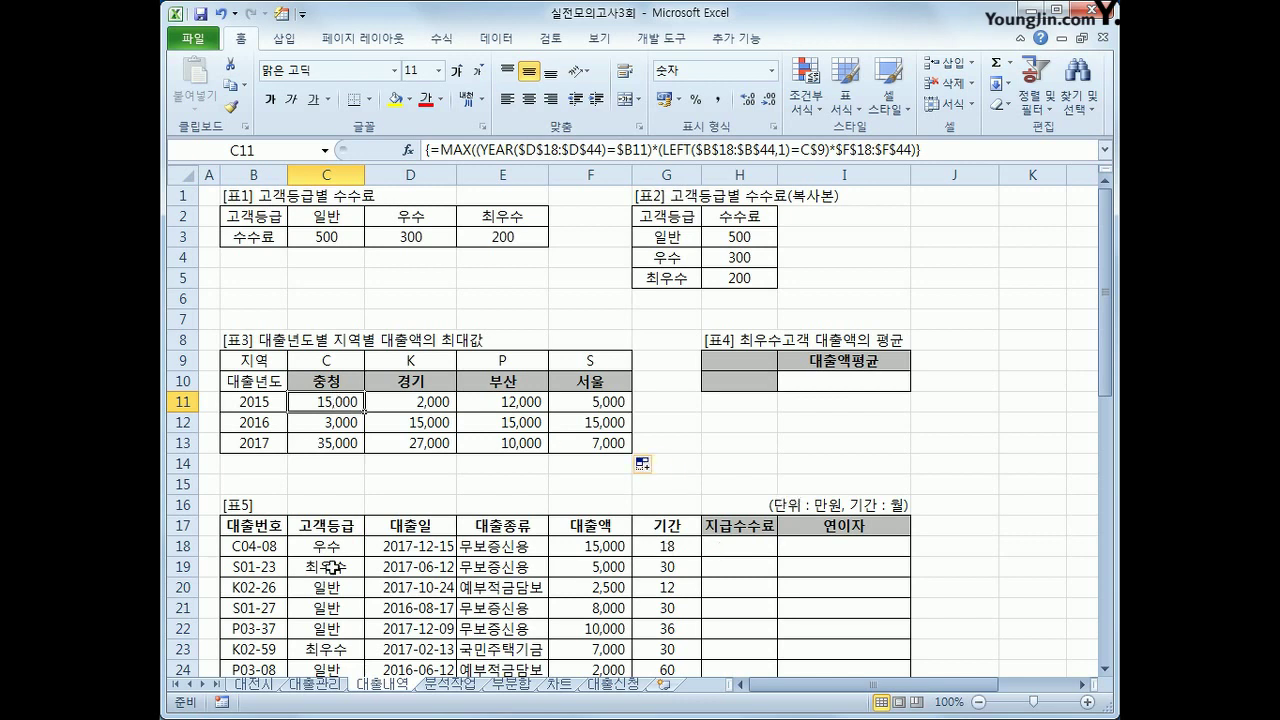
left_click(271, 551)
left_click(271, 524)
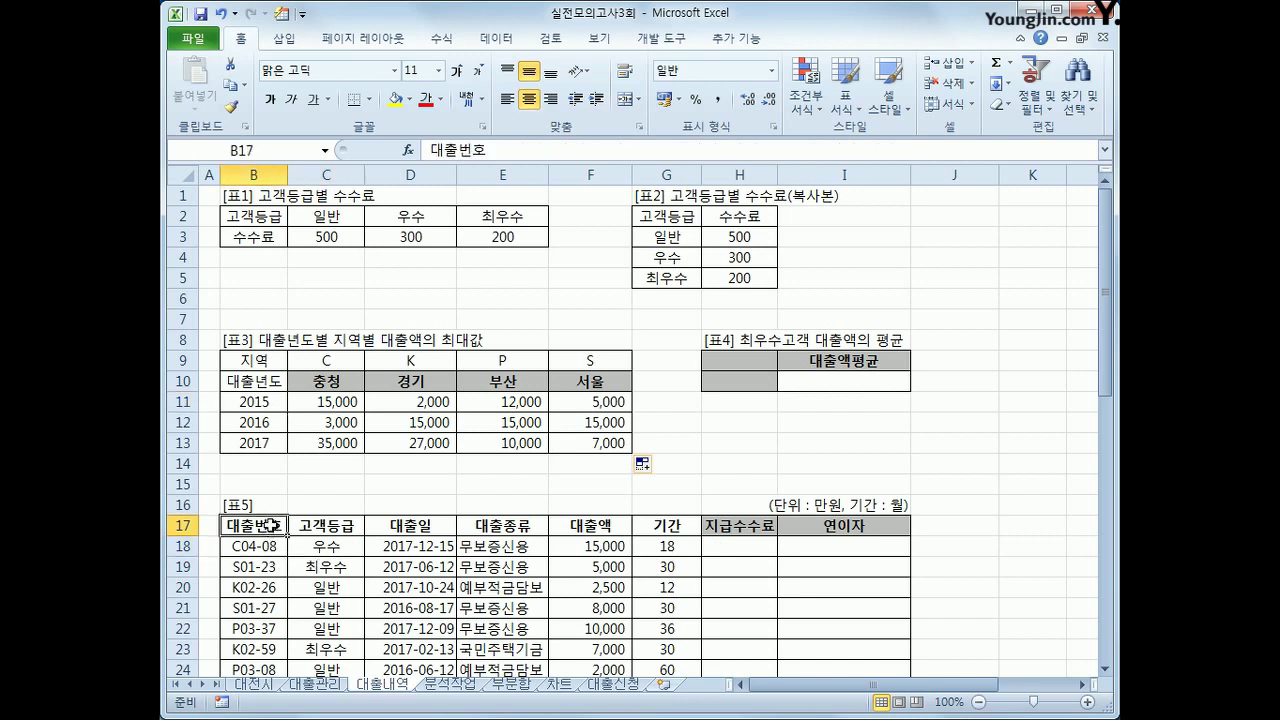
key("ctrl+b")
left_click(748, 366)
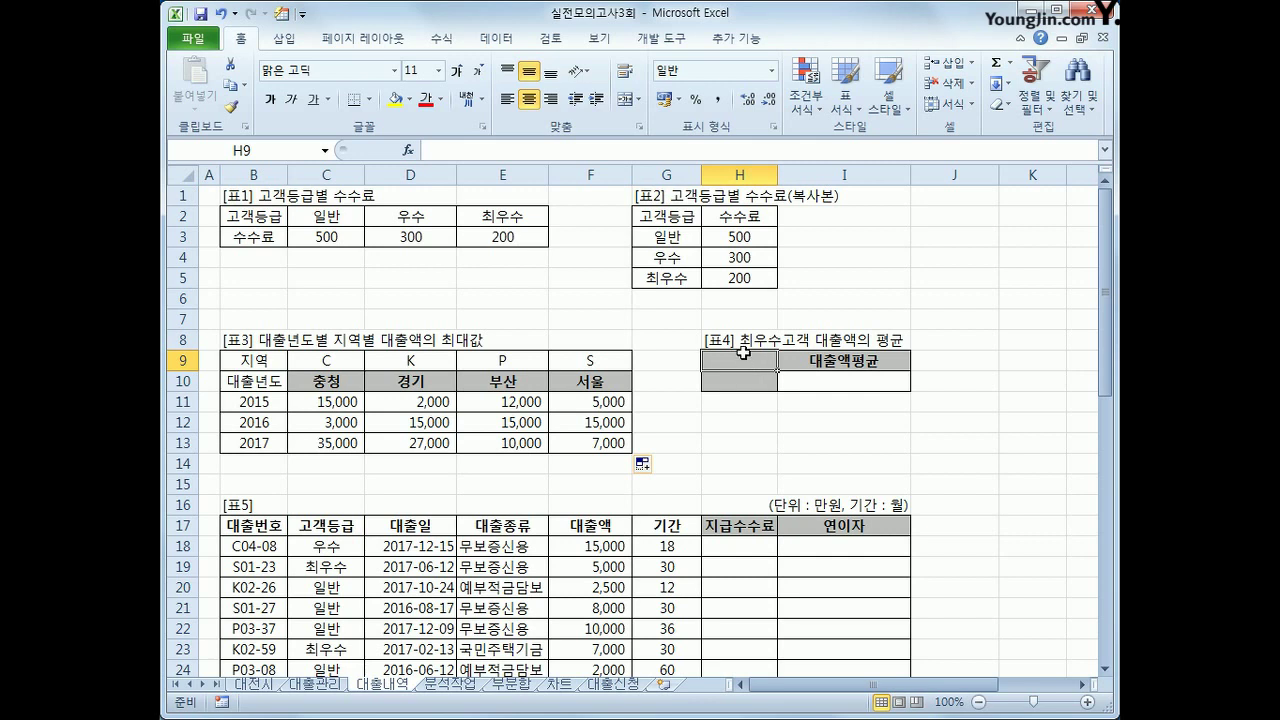
type("=da")
key("BackSpace")
key("BackSpace")
key("BackSpace")
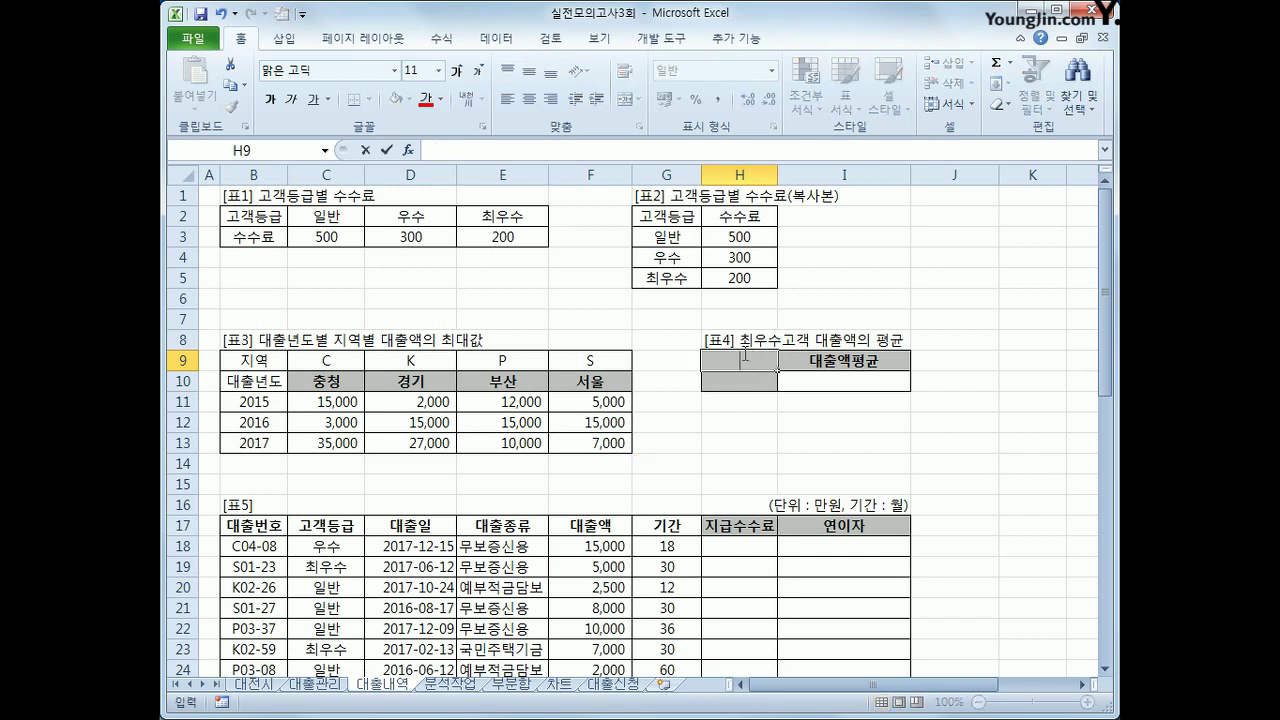
Enter the criteria label 고객등급 in H9 and the value 최우수 in H10
type("고객등급")
key("Return")
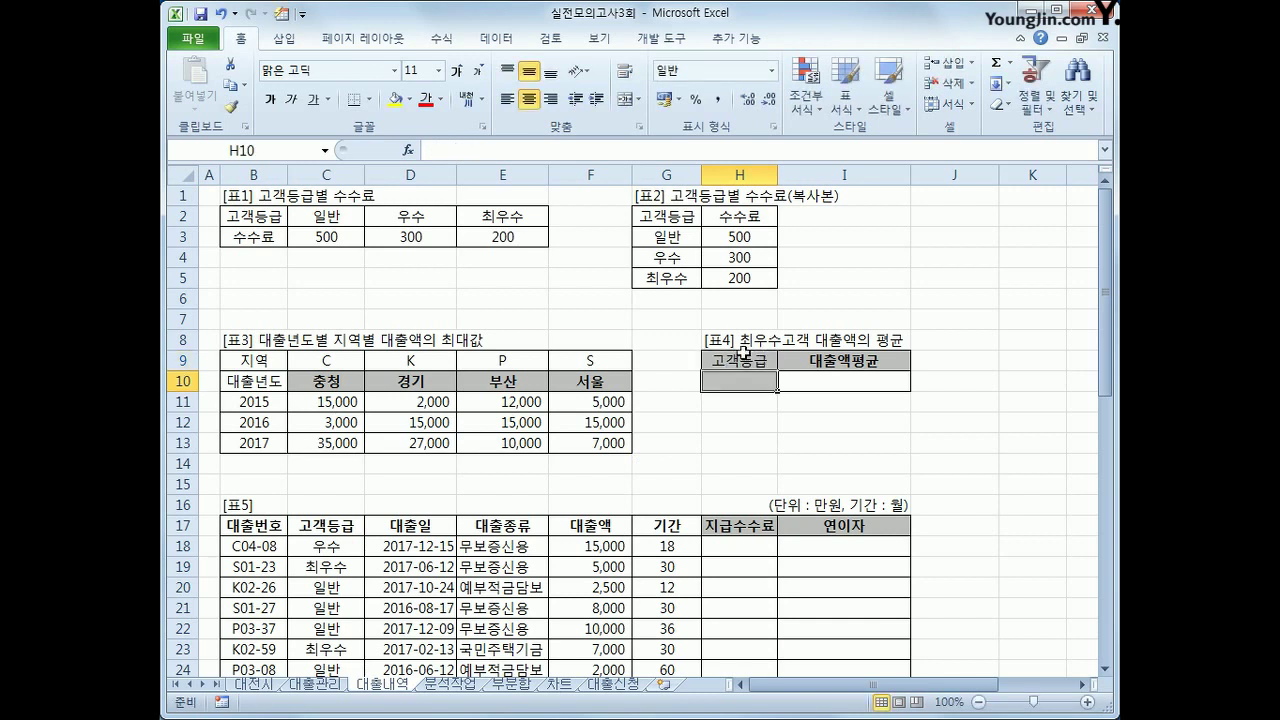
type("최우수")
key("Return")
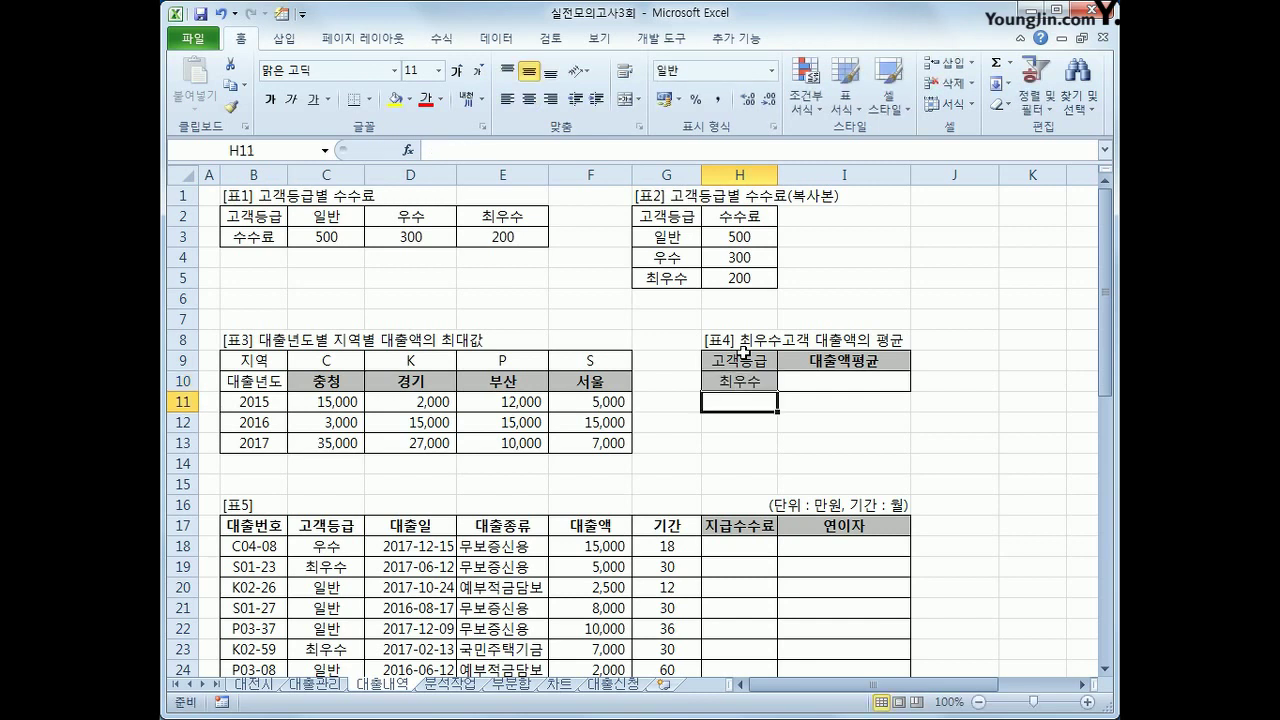
Insert the database function DAVERAGE in I10 with B17:I44 as its database range
left_click(817, 380)
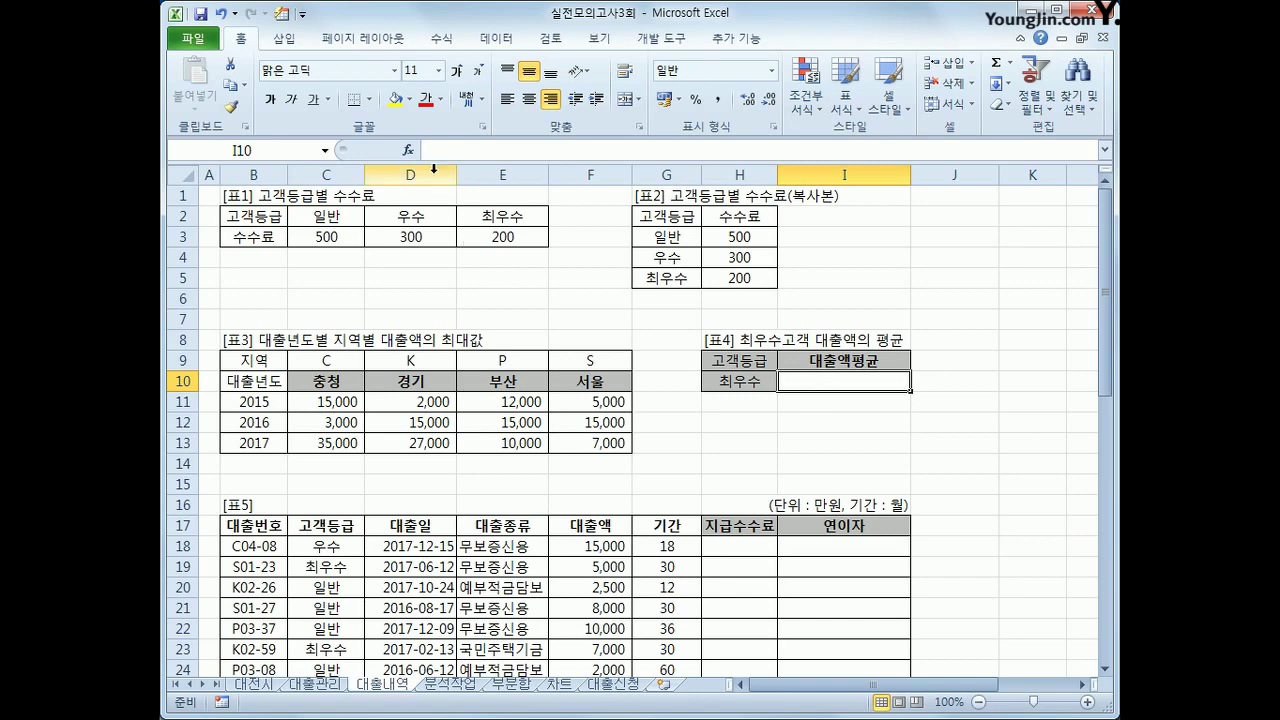
left_click(408, 150)
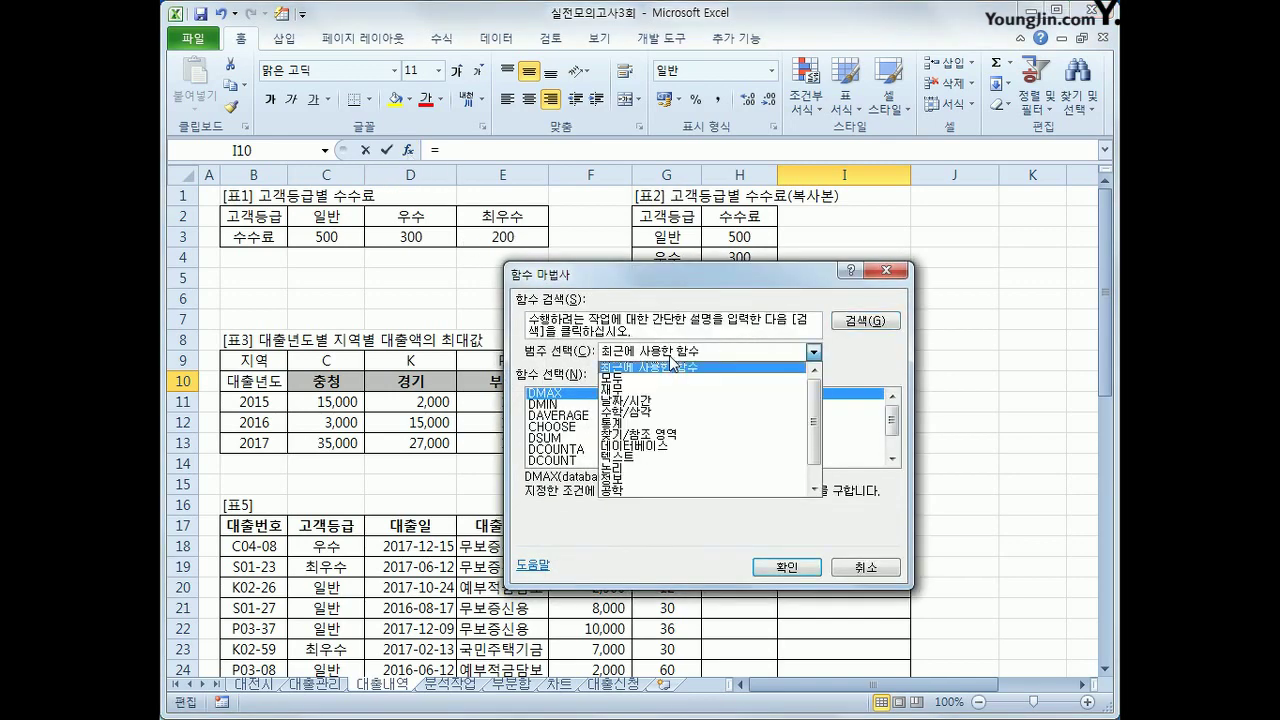
left_click(670, 352)
left_click(668, 447)
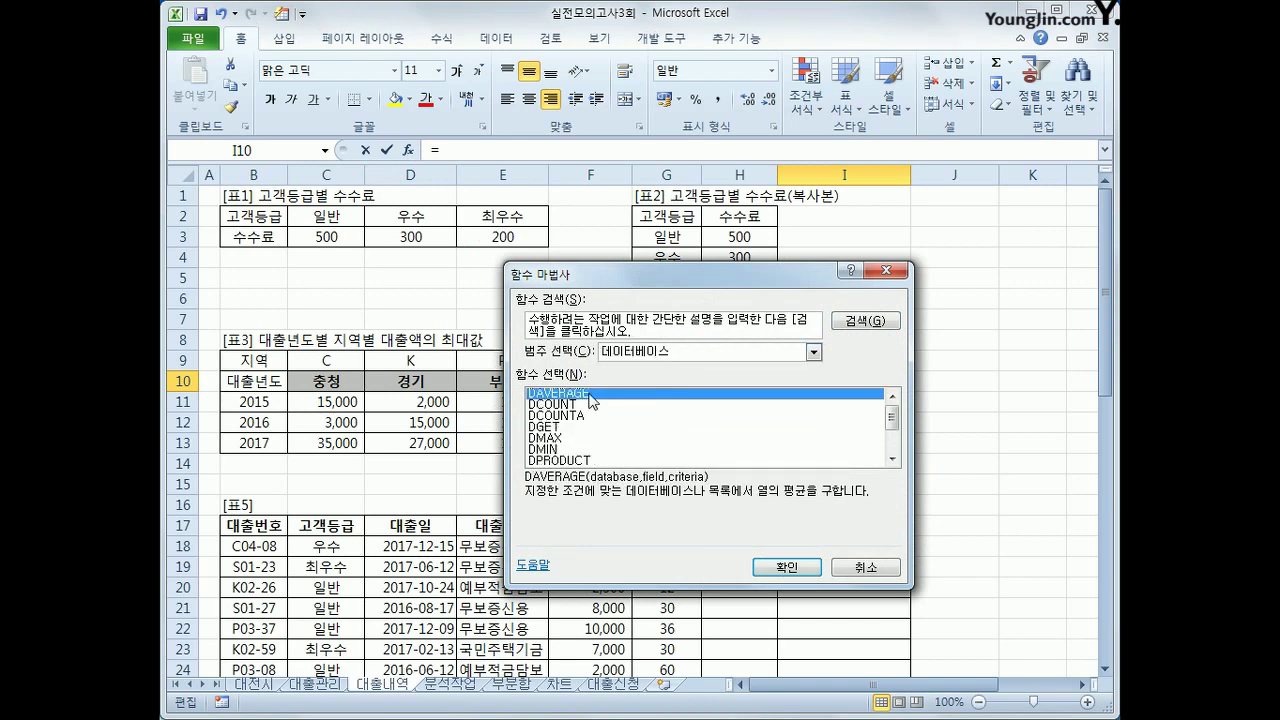
left_click(787, 566)
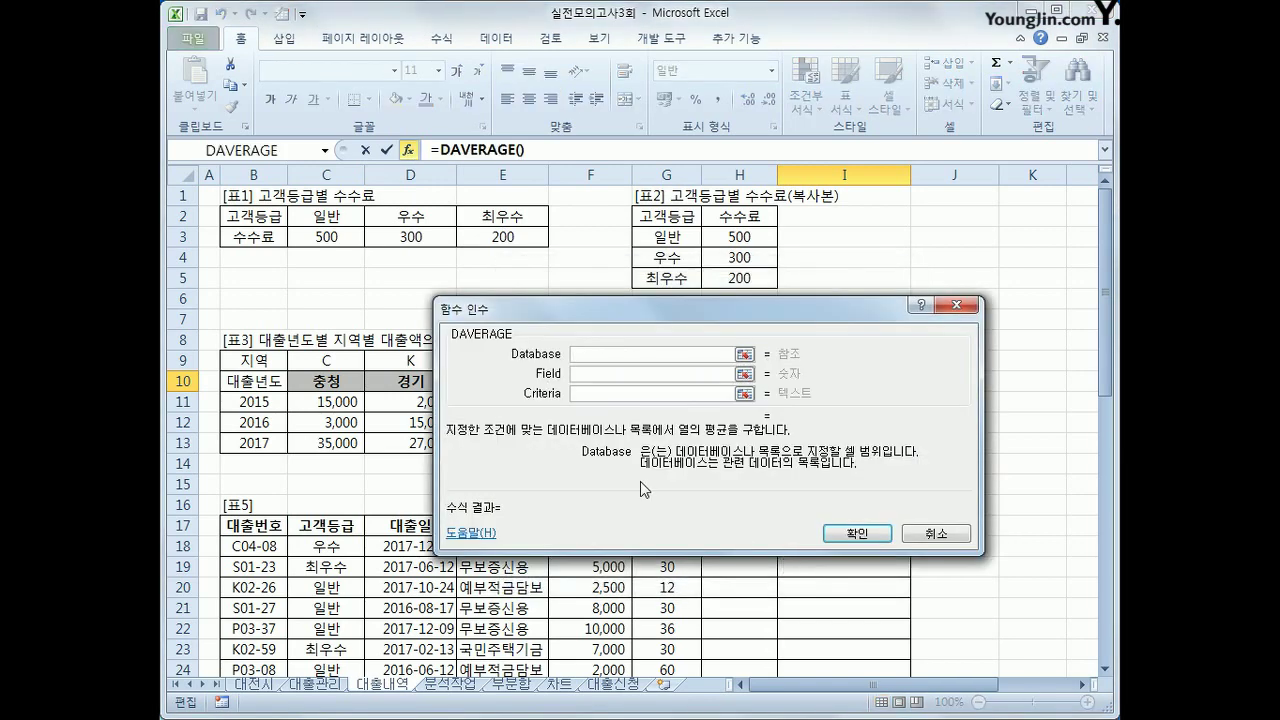
left_click_drag(262, 527, 830, 628)
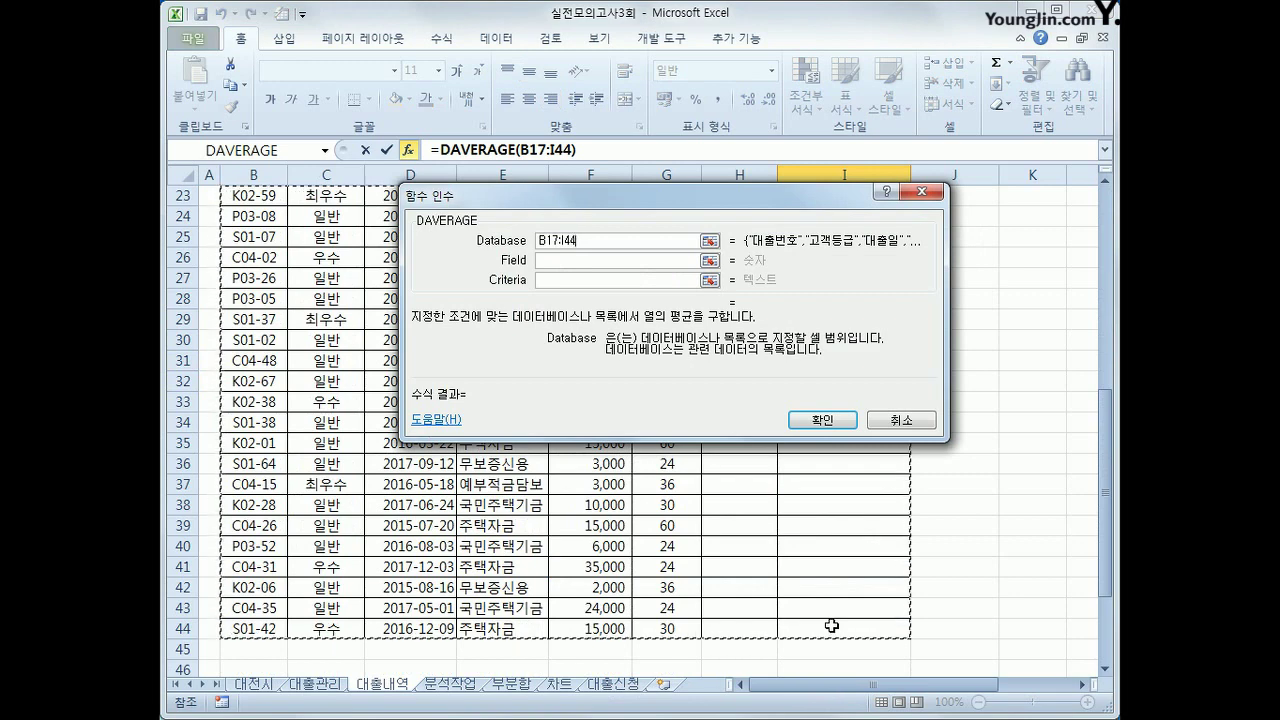
Set the DAVERAGE field to F17 and the criteria to H9:H10, and enter the formula
left_click(590, 260)
scroll(1019, 349, "up", 2)
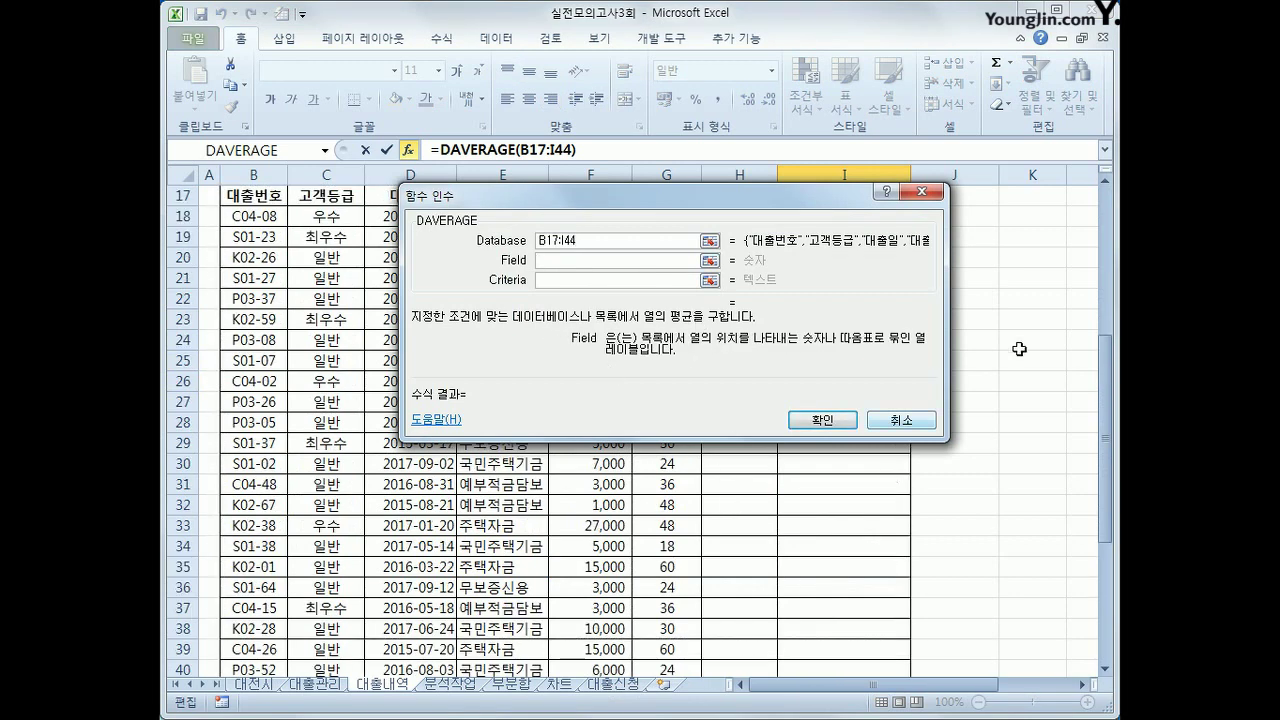
left_click_drag(826, 194, 844, 332)
scroll(1108, 413, "up", 3)
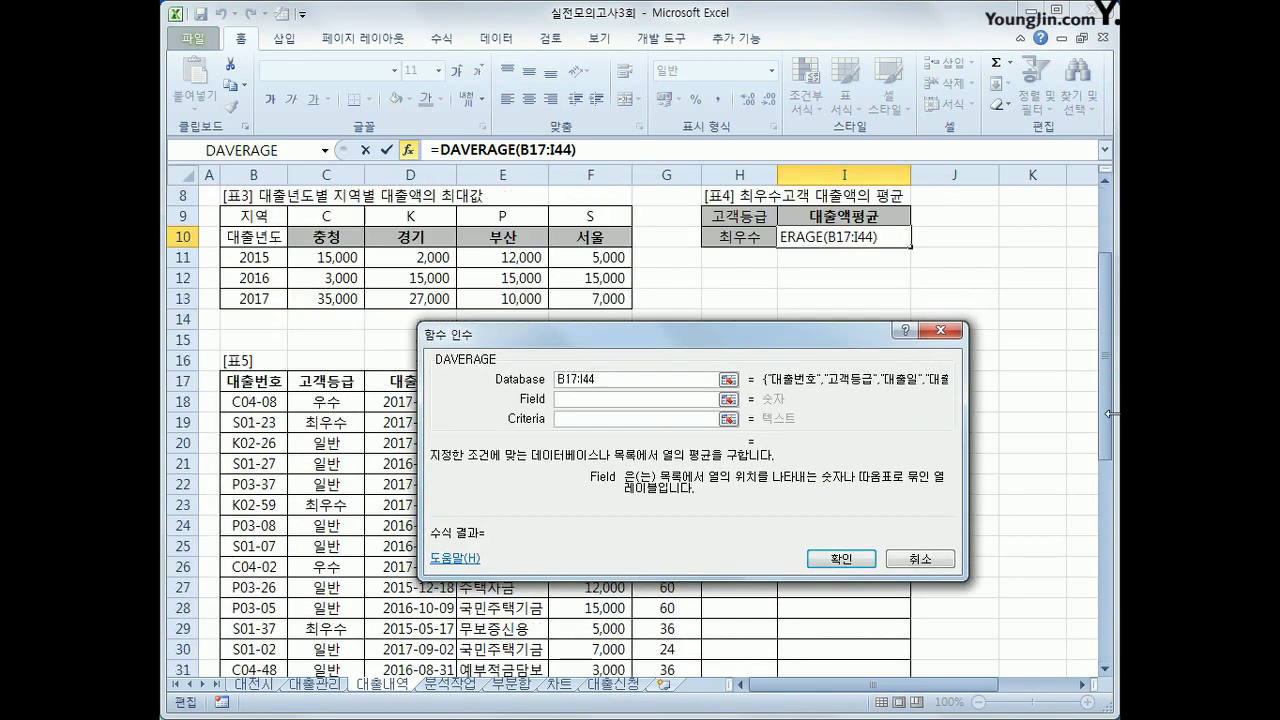
left_click_drag(689, 342, 726, 437)
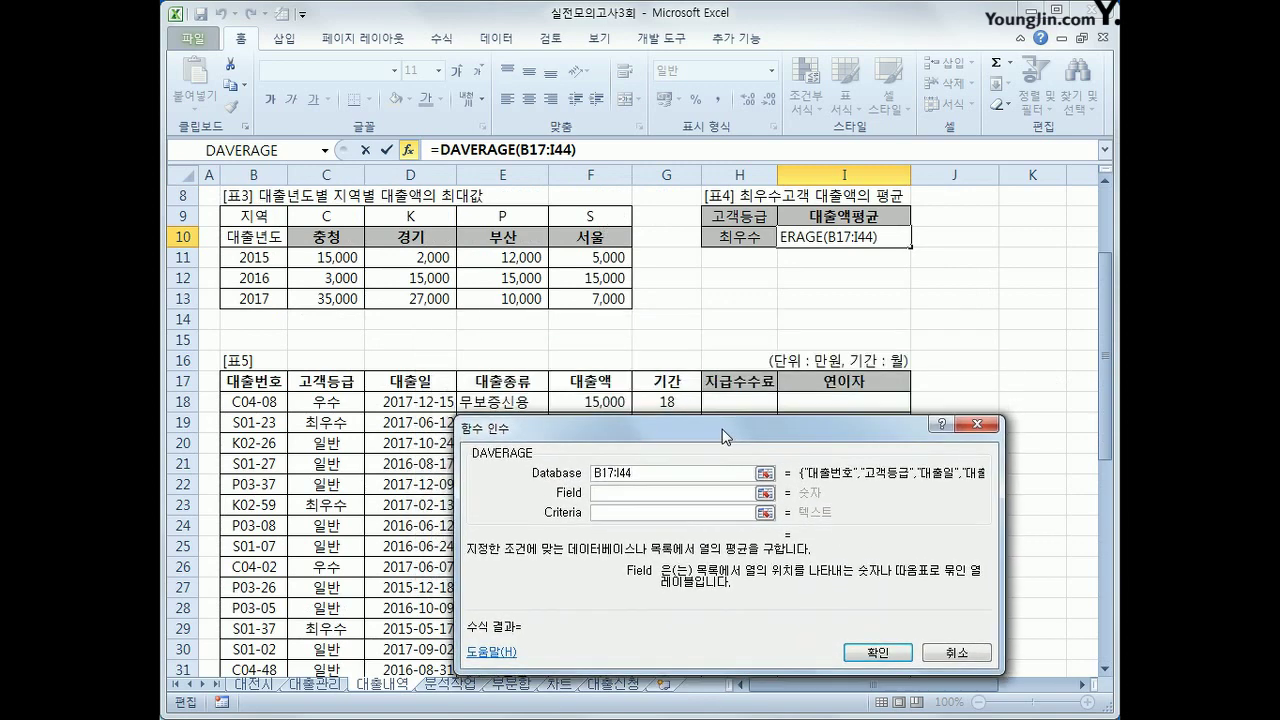
left_click(603, 381)
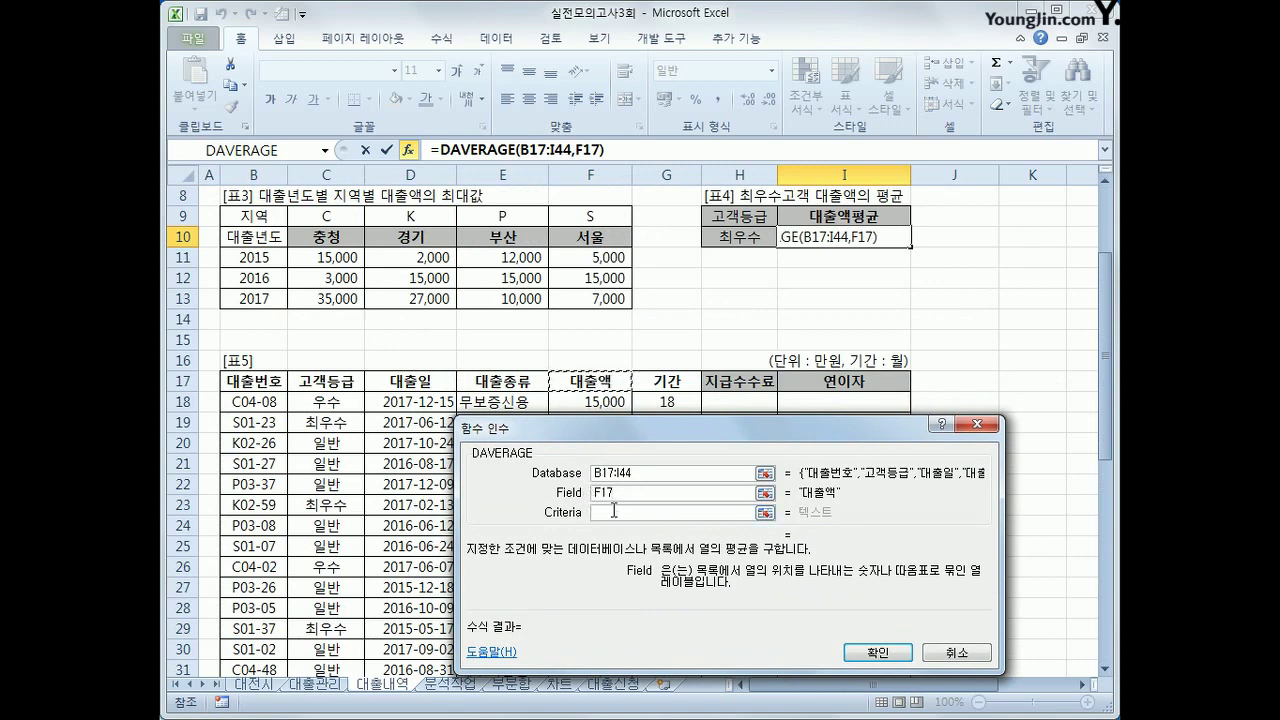
key("Tab")
left_click_drag(739, 218, 734, 238)
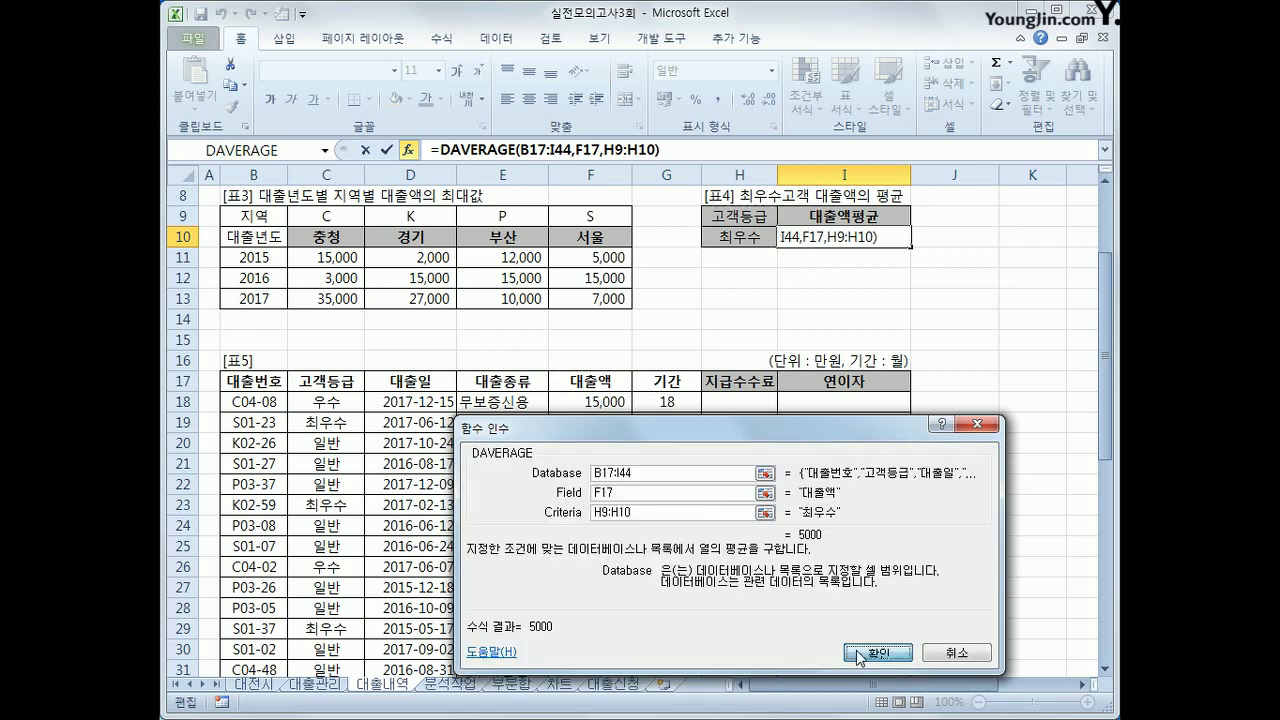
left_click(857, 651)
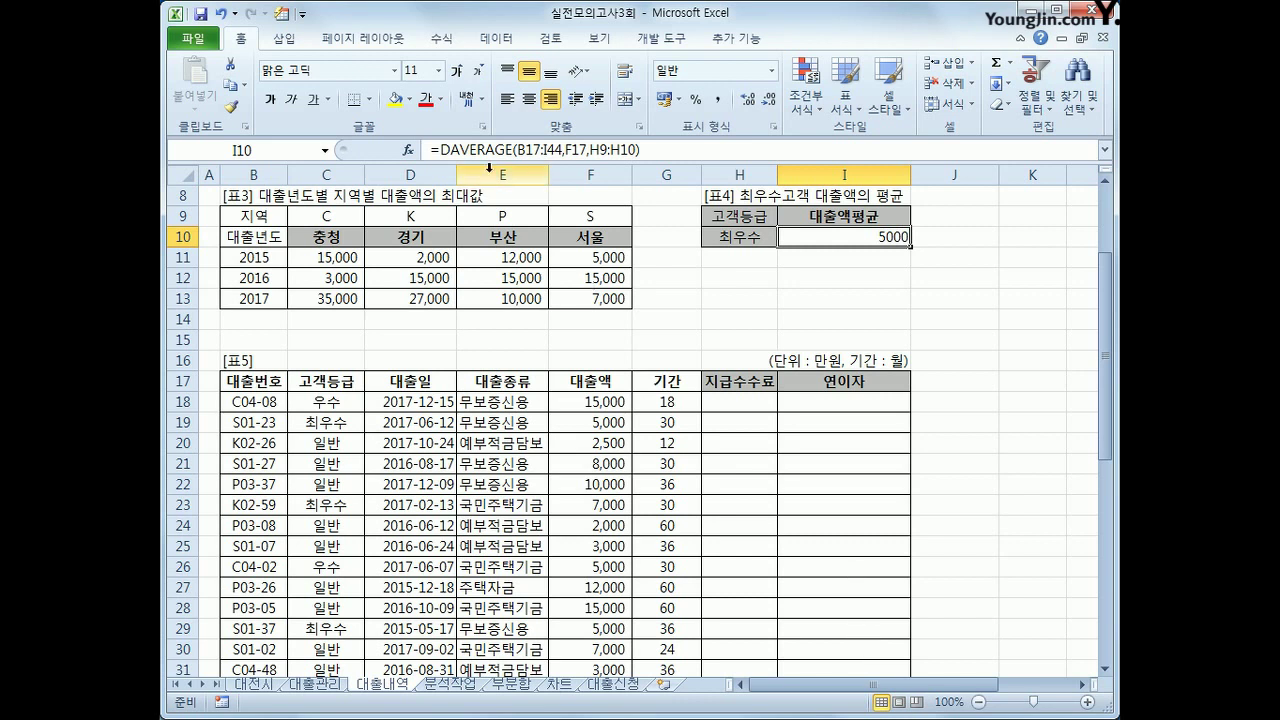
Wrap the DAVERAGE formula in I10 in a TEXT function, up to the comma before its format argument
left_click(441, 150)
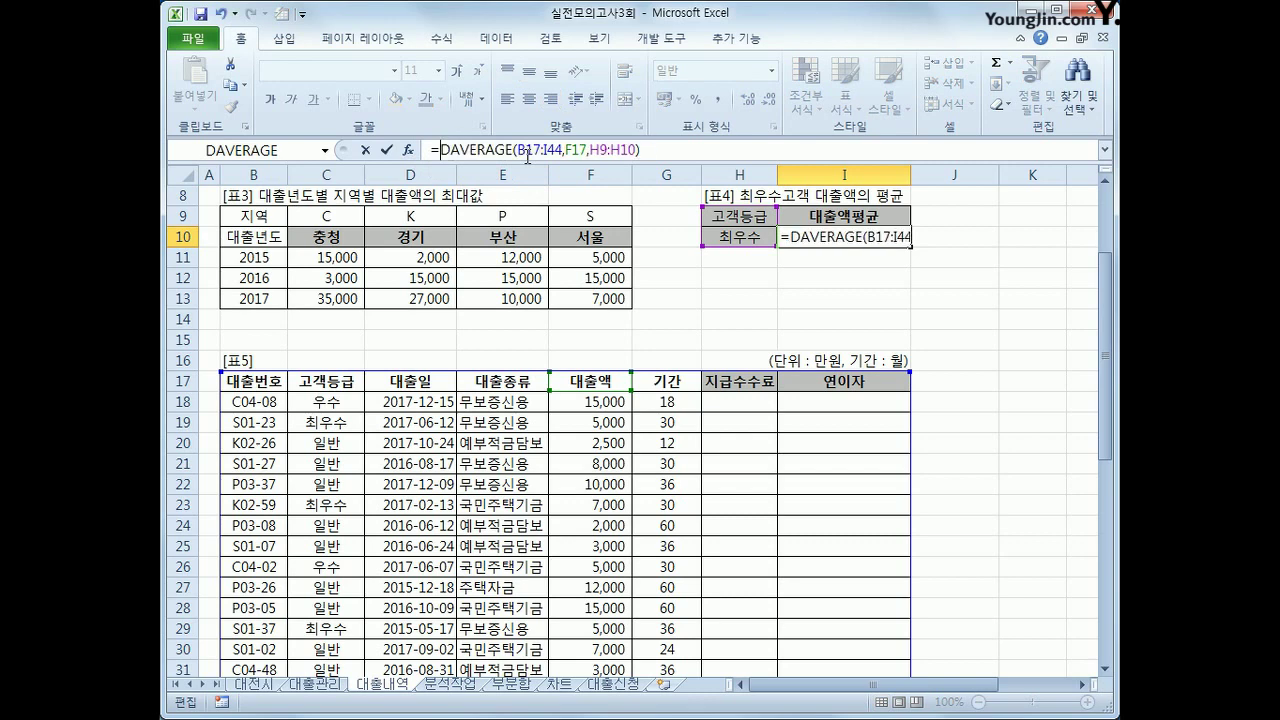
type("text(")
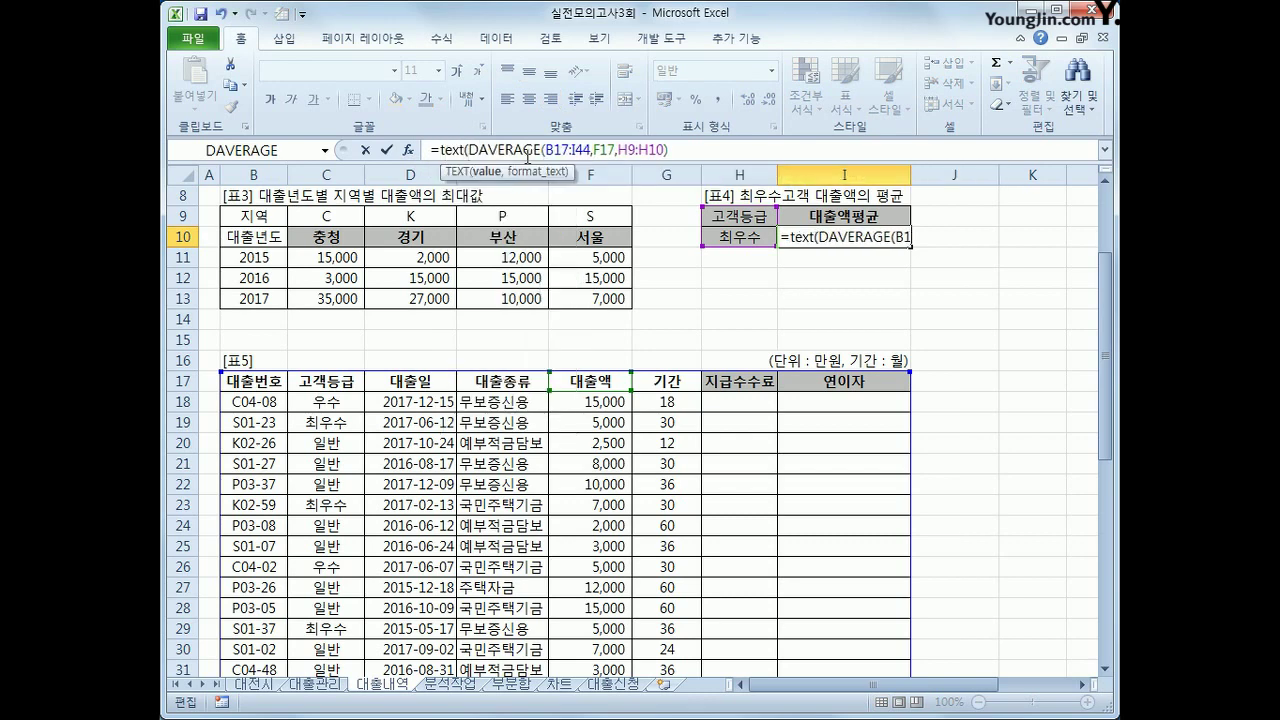
left_click(718, 150)
type(",")
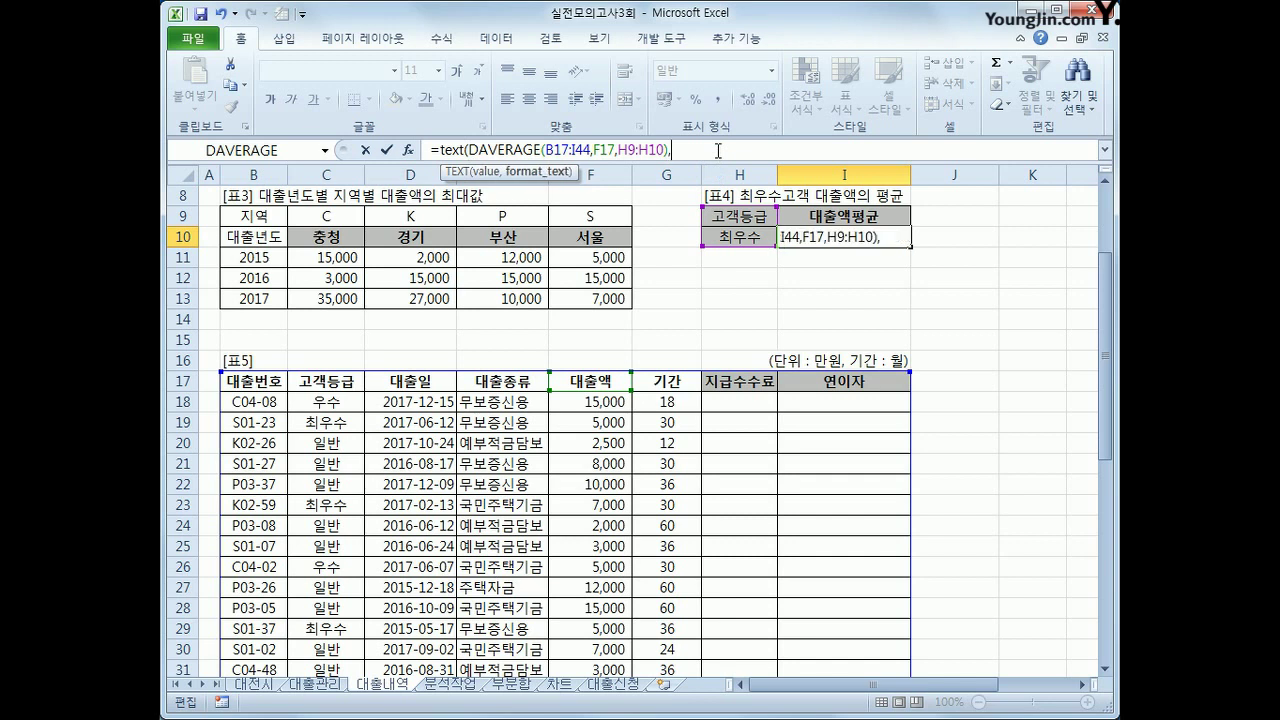
Give the TEXT function in I10 the format "#,##0만원" and enter the formula
type("\"#,###")
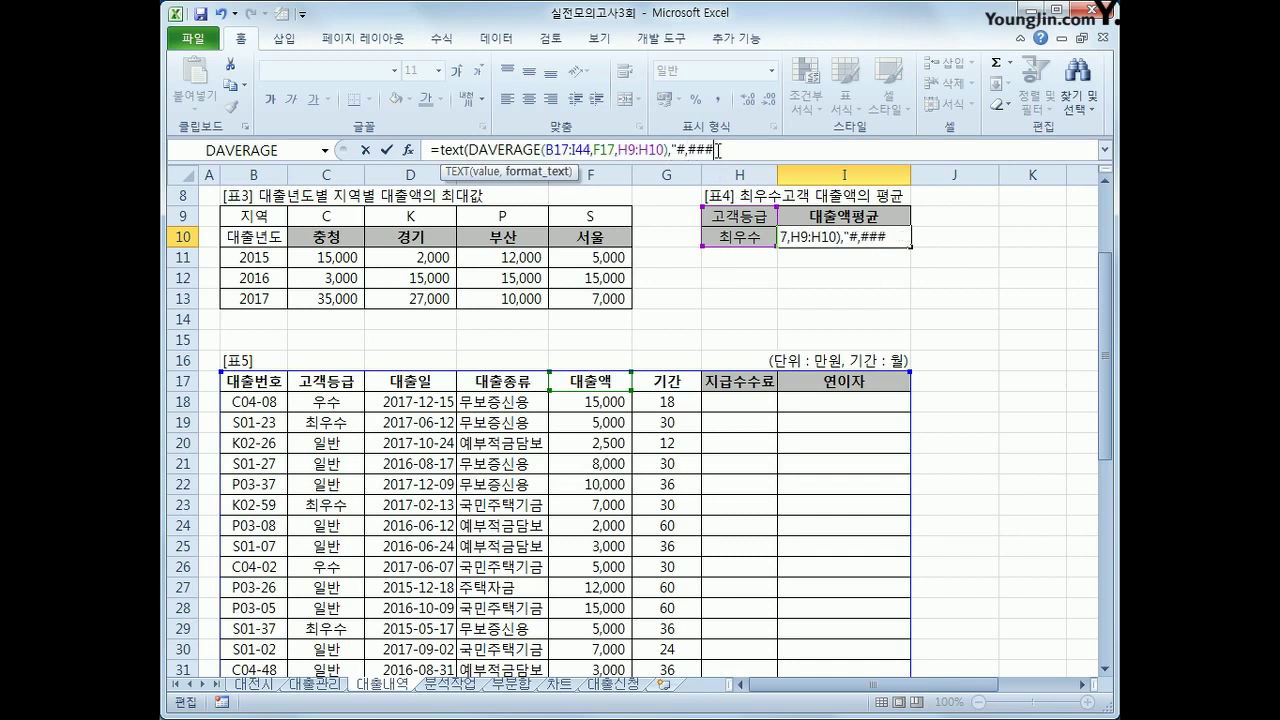
key("BackSpace")
type("0alsd")
key("BackSpace")
key("BackSpace")
key("BackSpace")
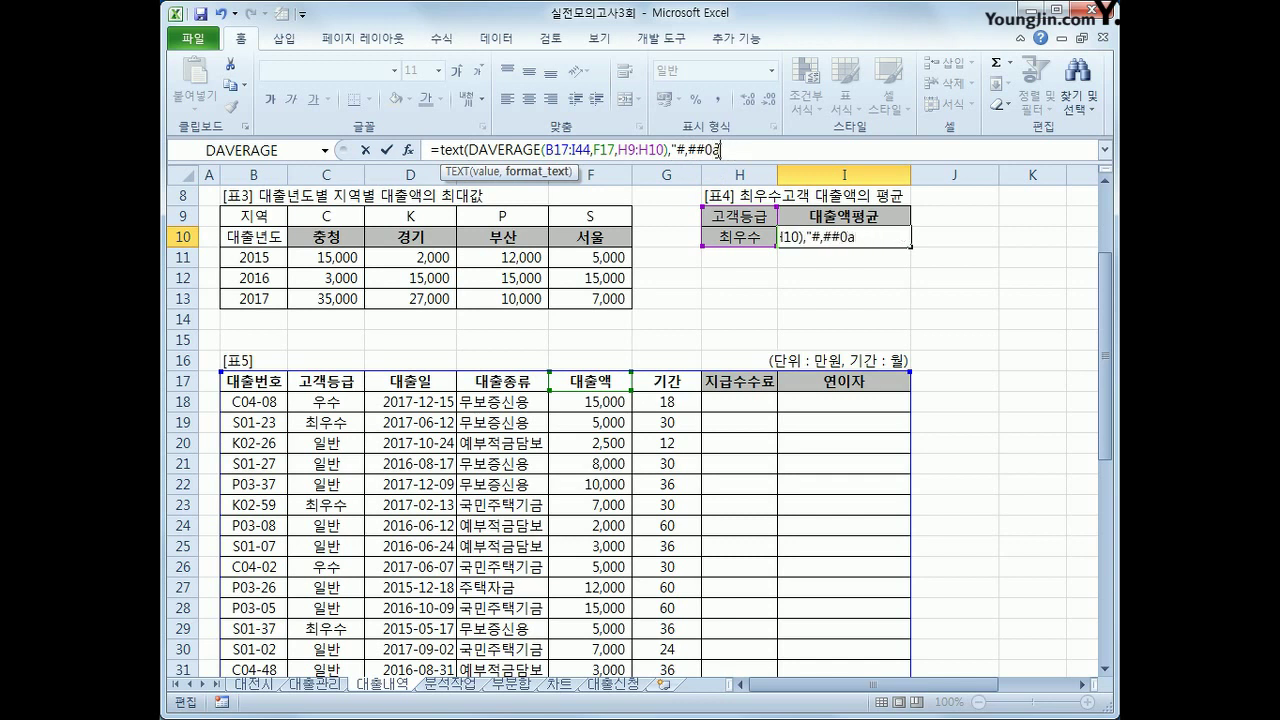
key("BackSpace")
type("만원\"")
key("Return")
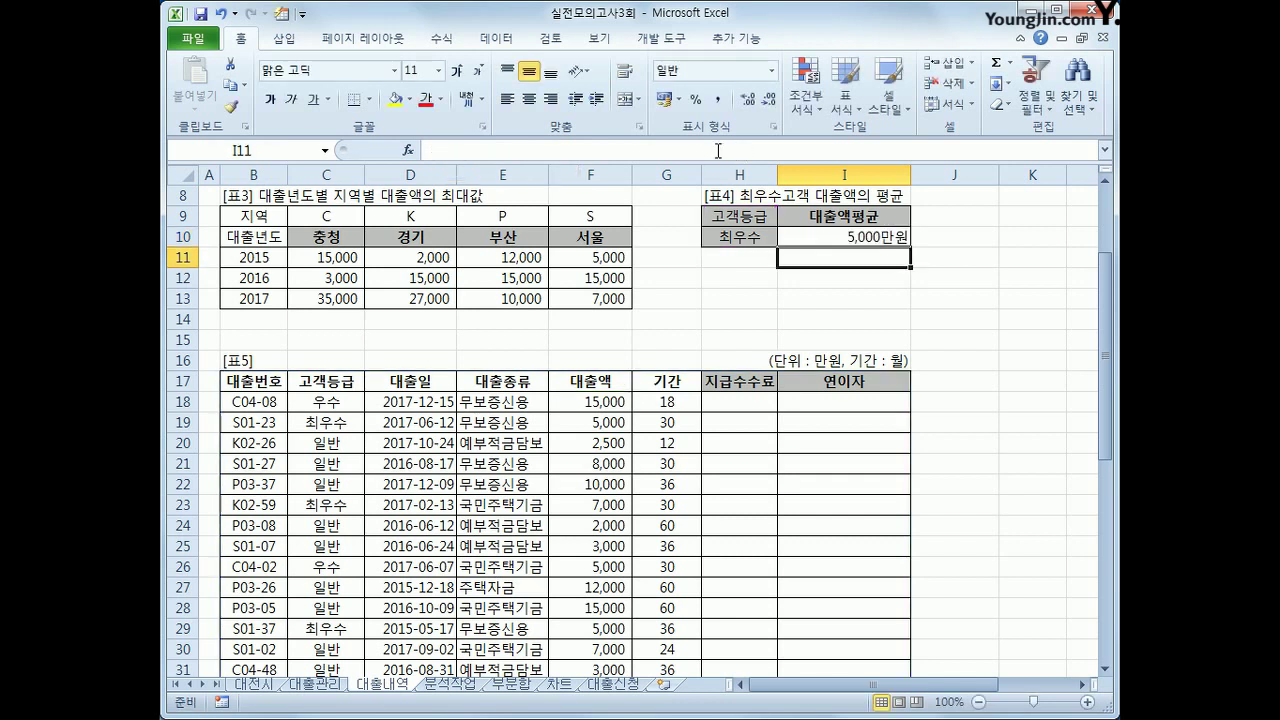
key("Up")
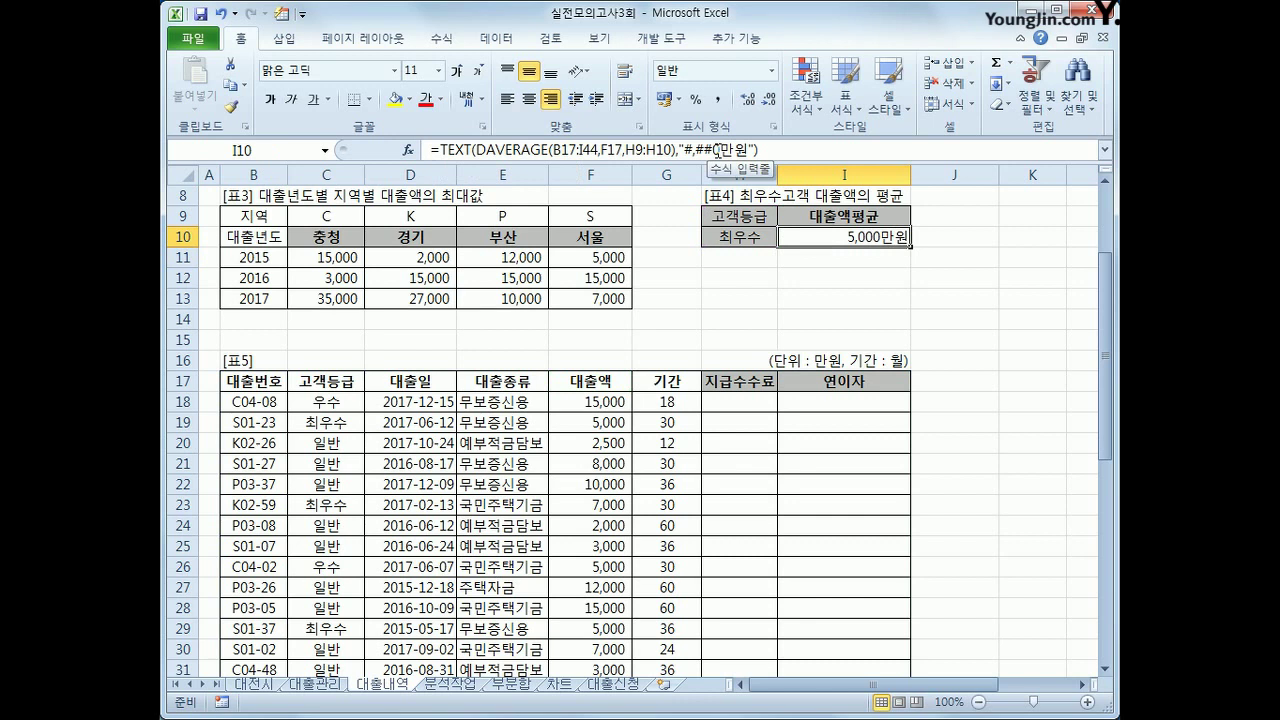
Begin an HLOOKUP formula in H18 of the 지급수수료 column with C18 as the lookup value
left_click(753, 405)
scroll(757, 408, "down", 6)
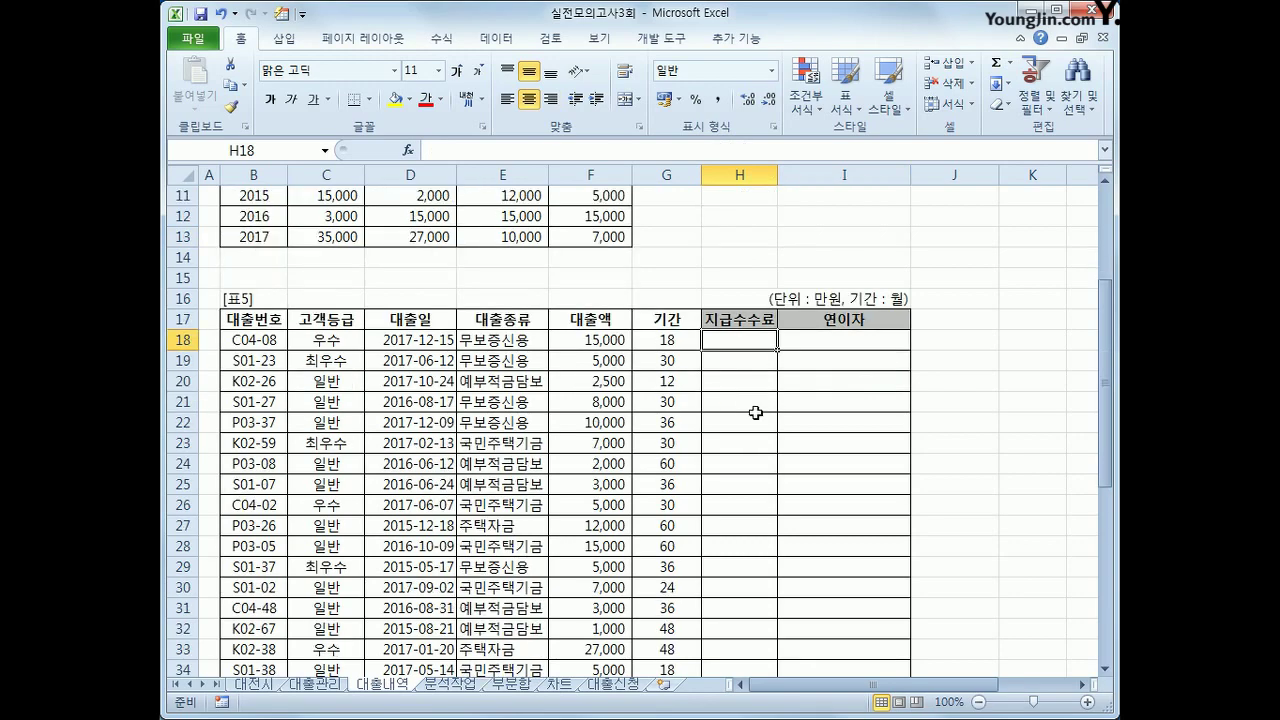
scroll(745, 478, "up", 8)
scroll(731, 469, "up", 1)
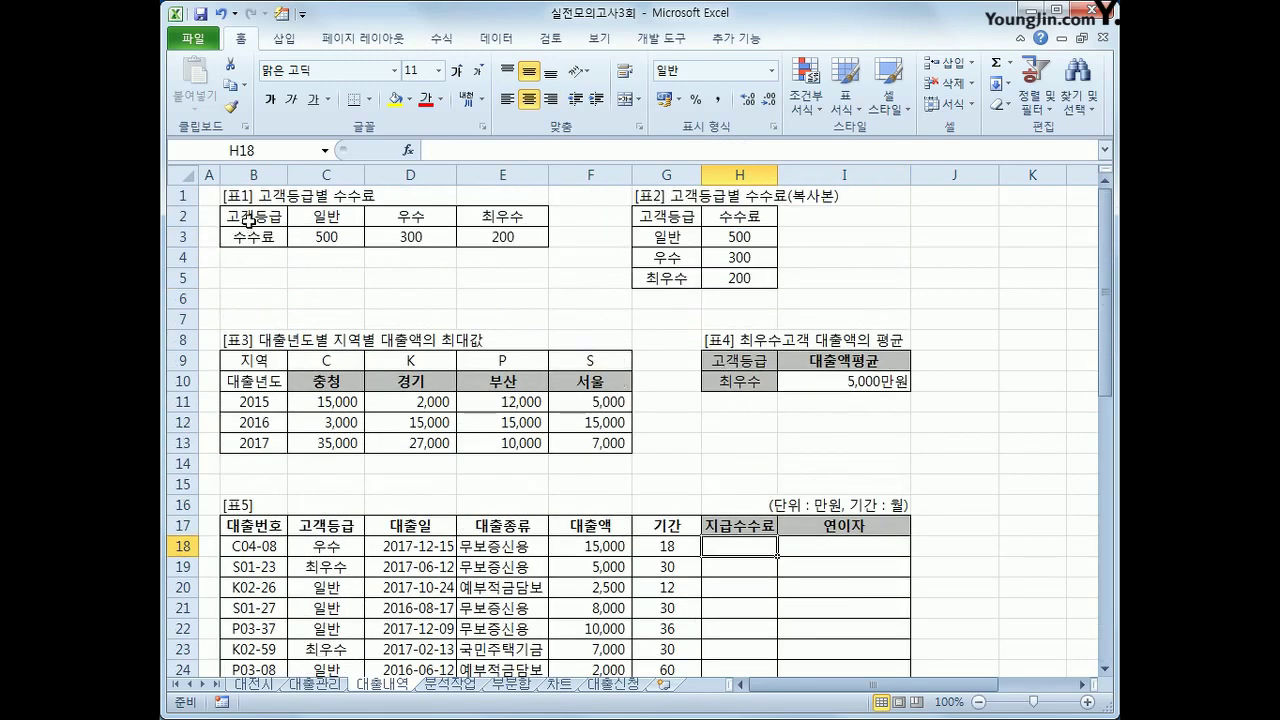
left_click_drag(248, 216, 481, 239)
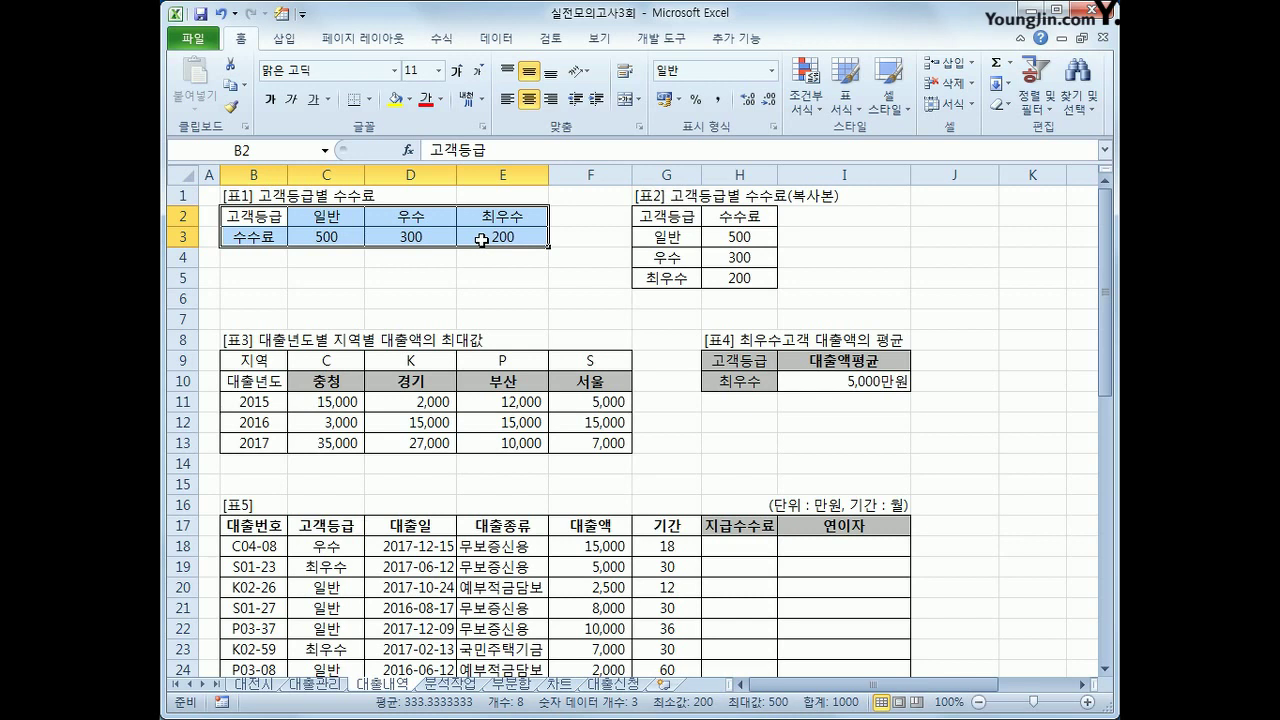
left_click(740, 551)
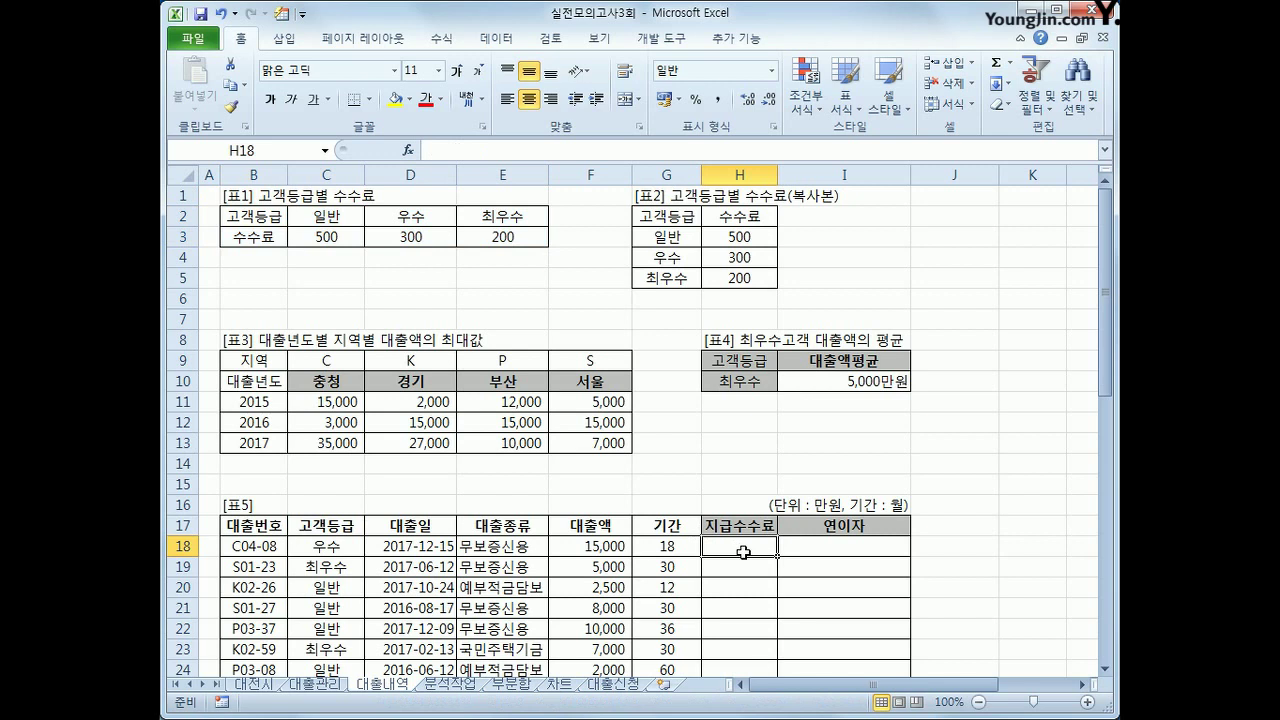
type("=")
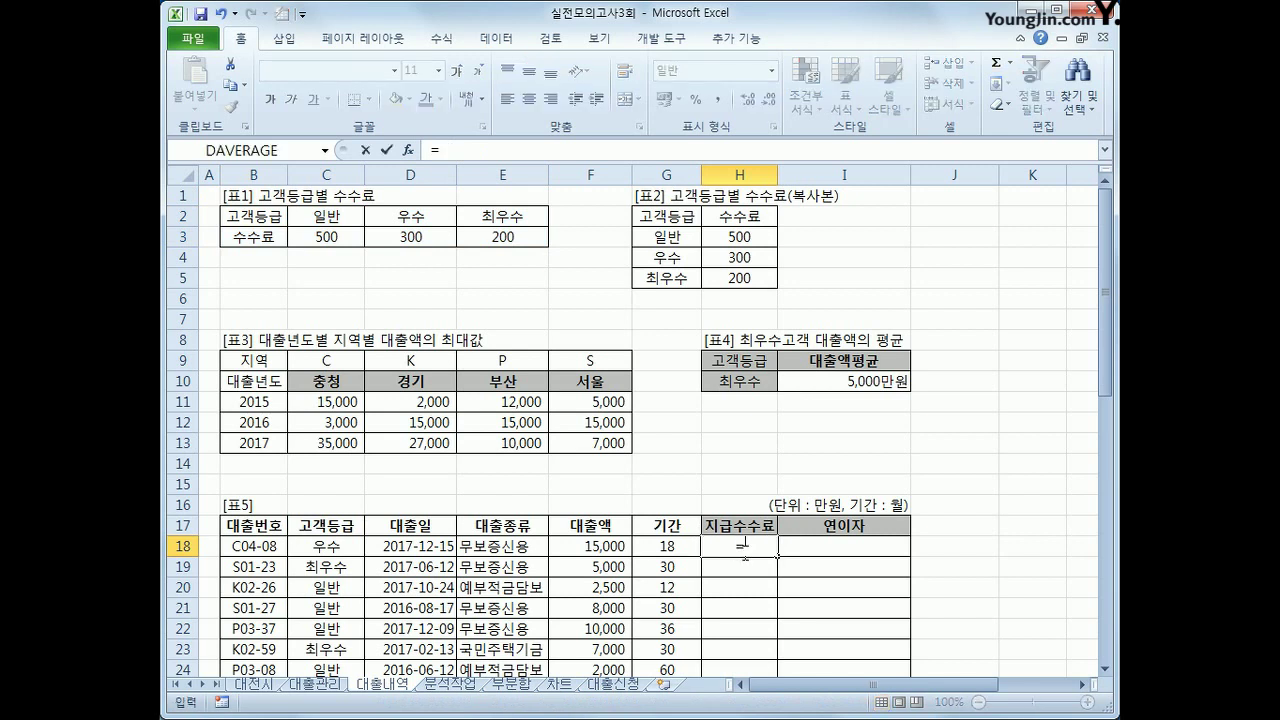
type("hl")
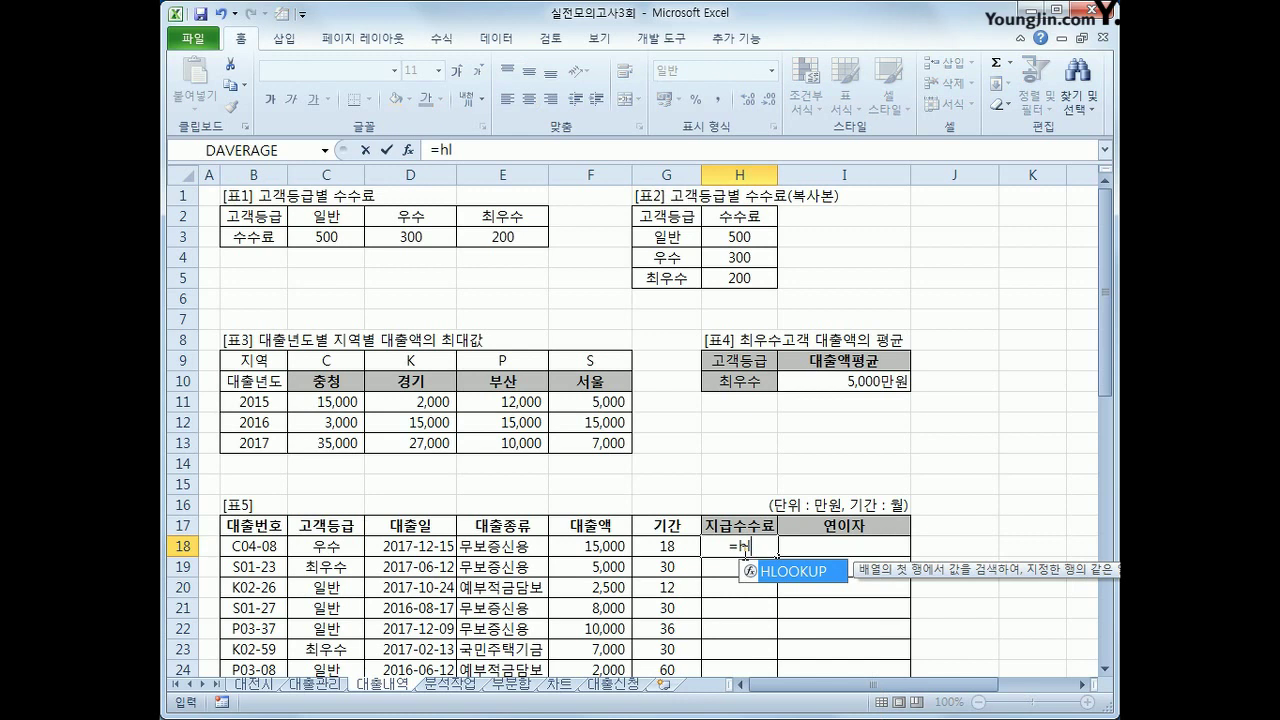
key("Tab")
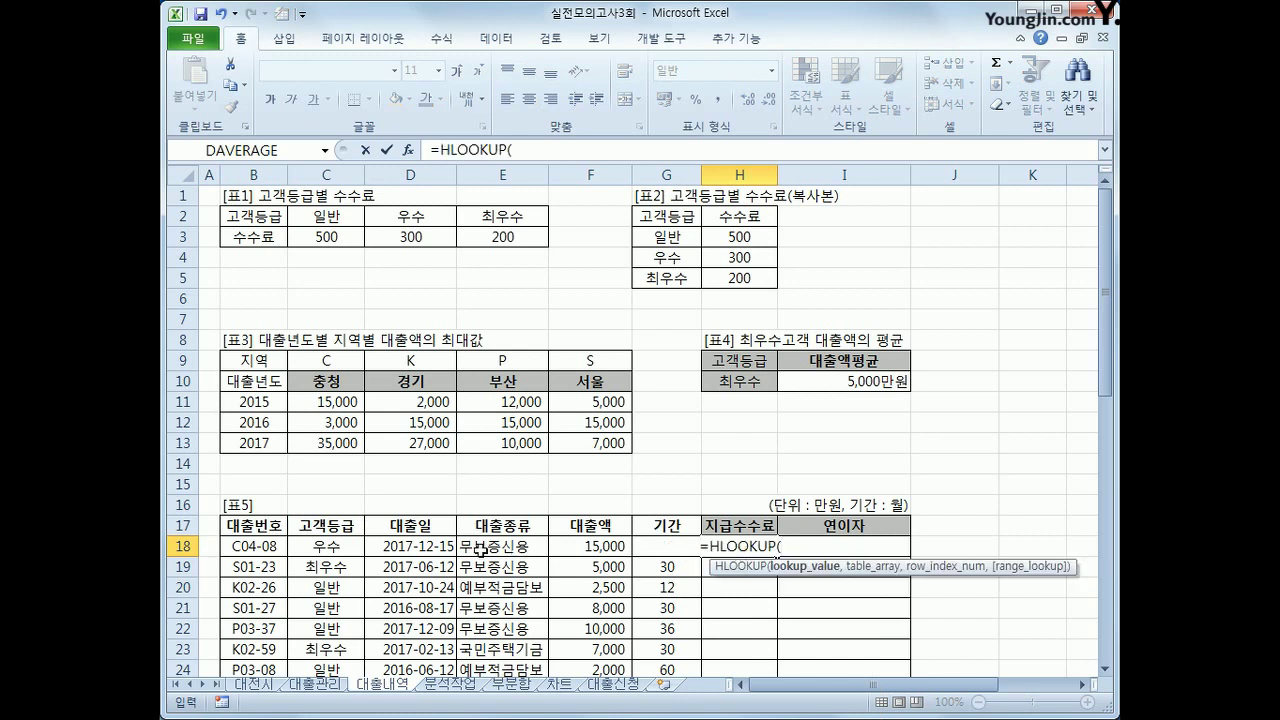
left_click(304, 546)
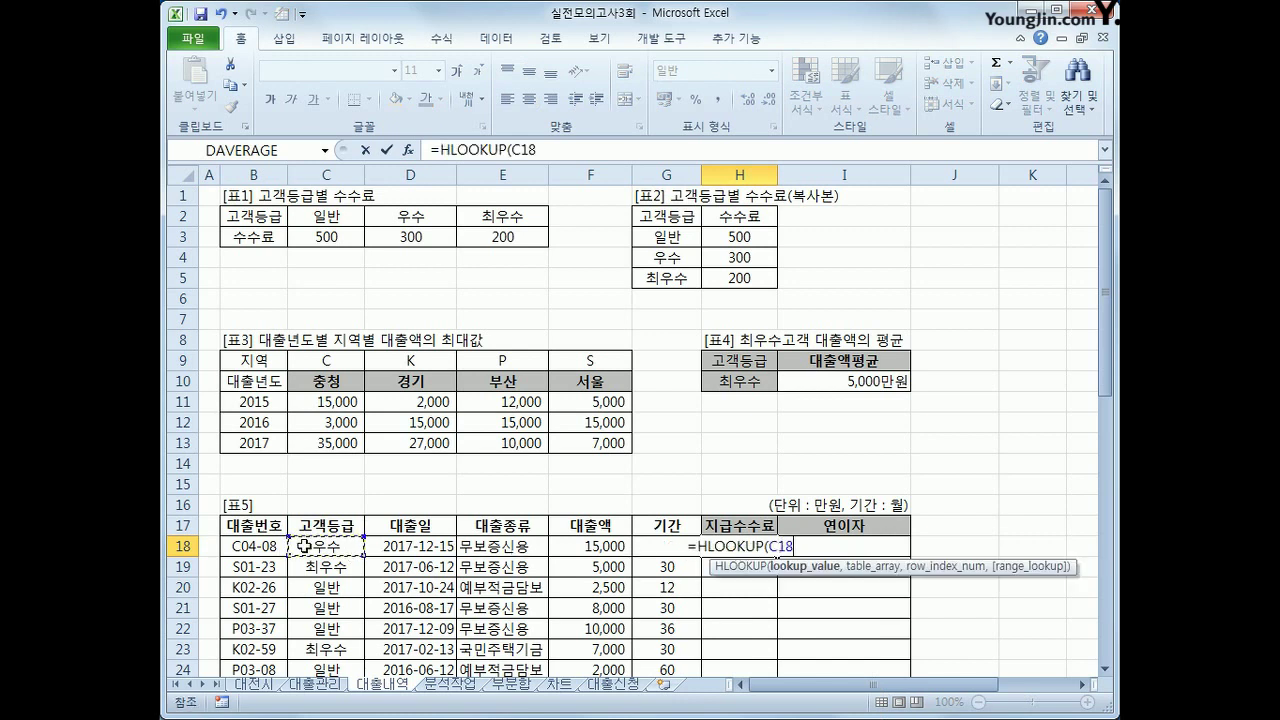
type(",")
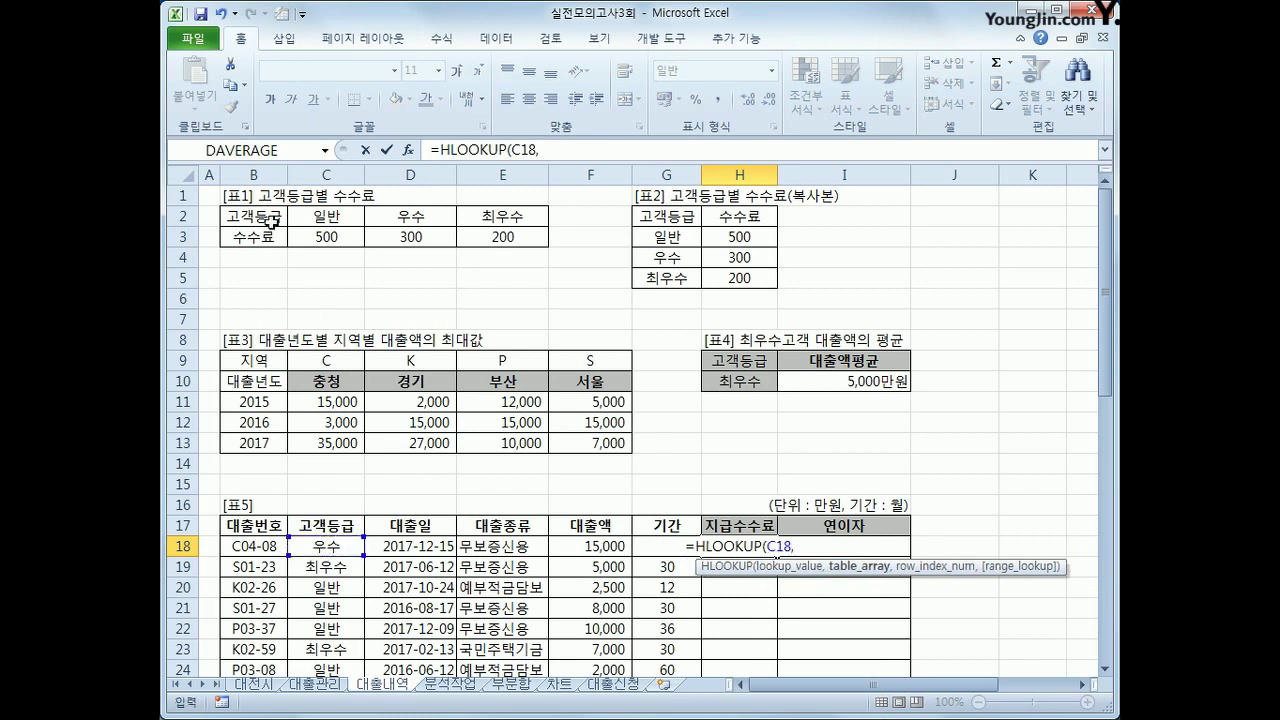
Complete the H18 HLOOKUP with table $B$2:$E$3, row index 2 and match type 0, and enter it
left_click_drag(270, 220, 510, 248)
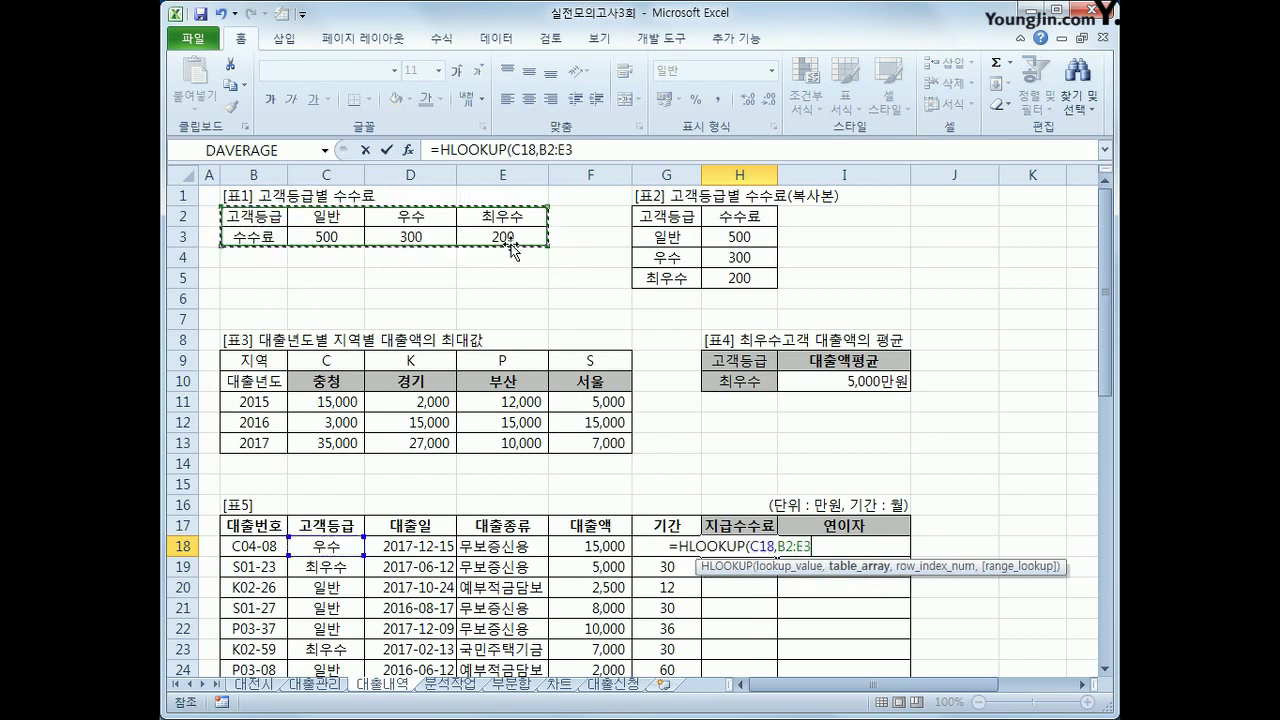
key("F4")
type(",")
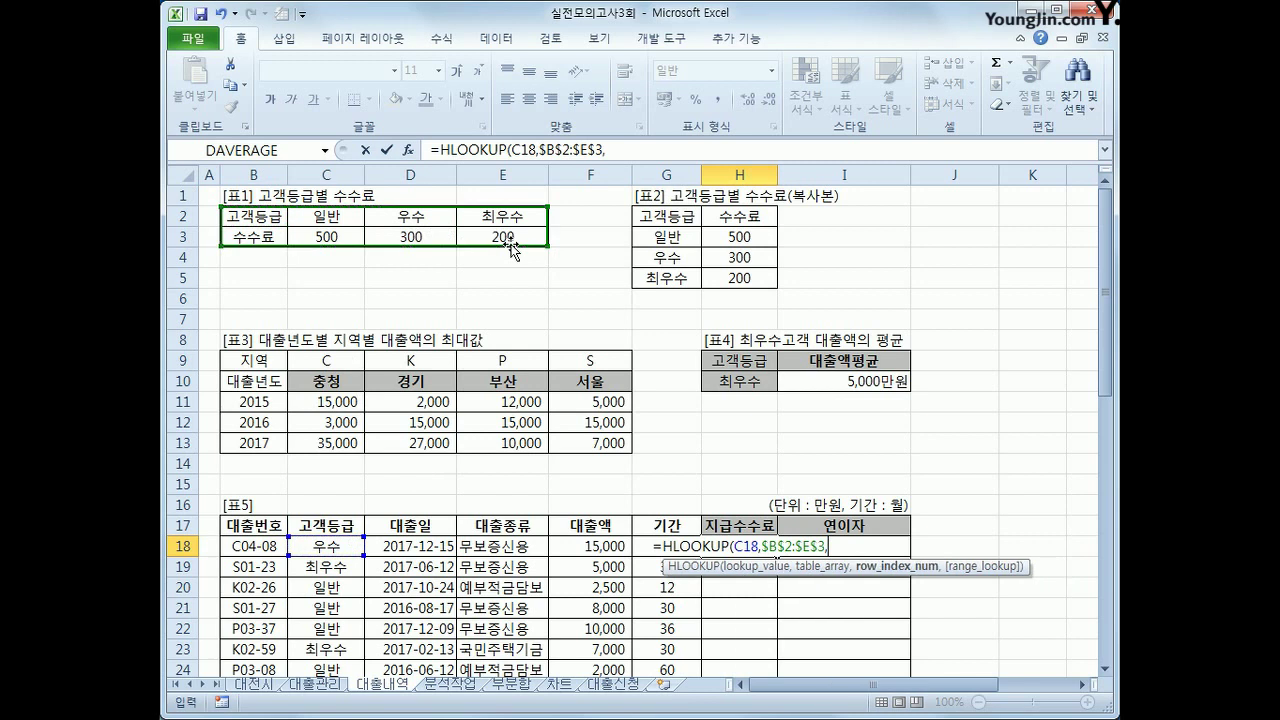
type("2")
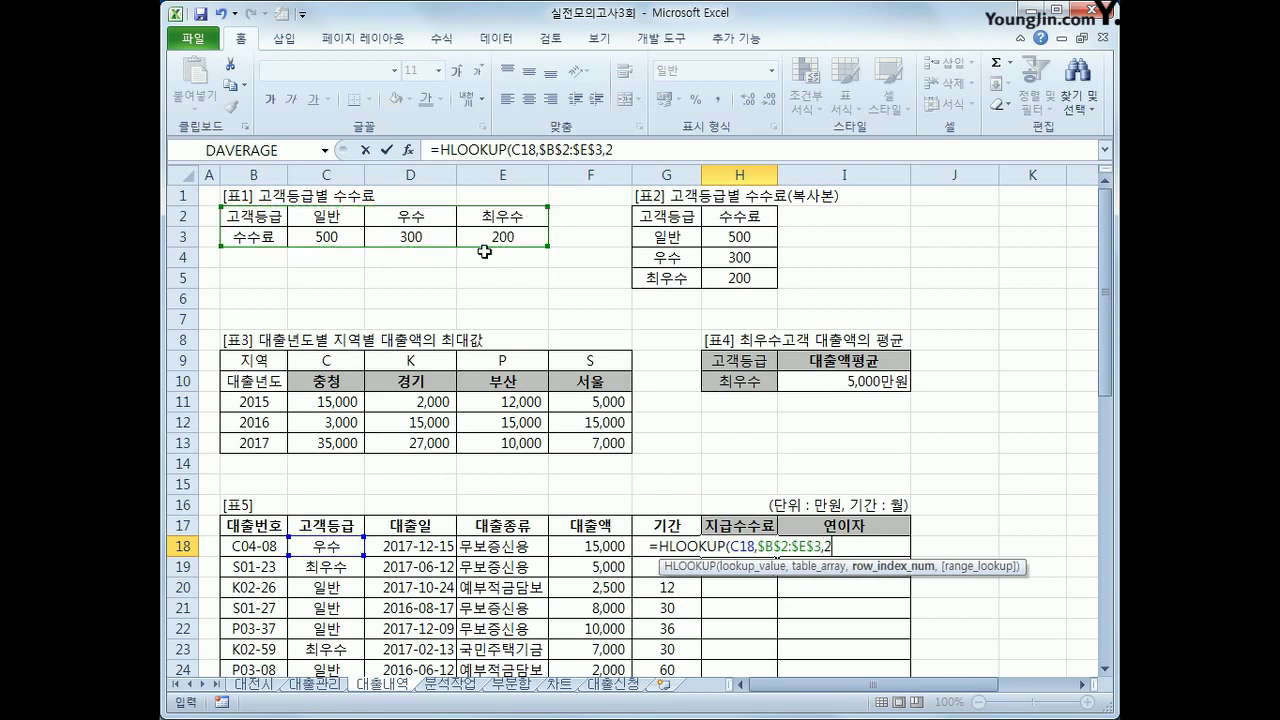
type(",")
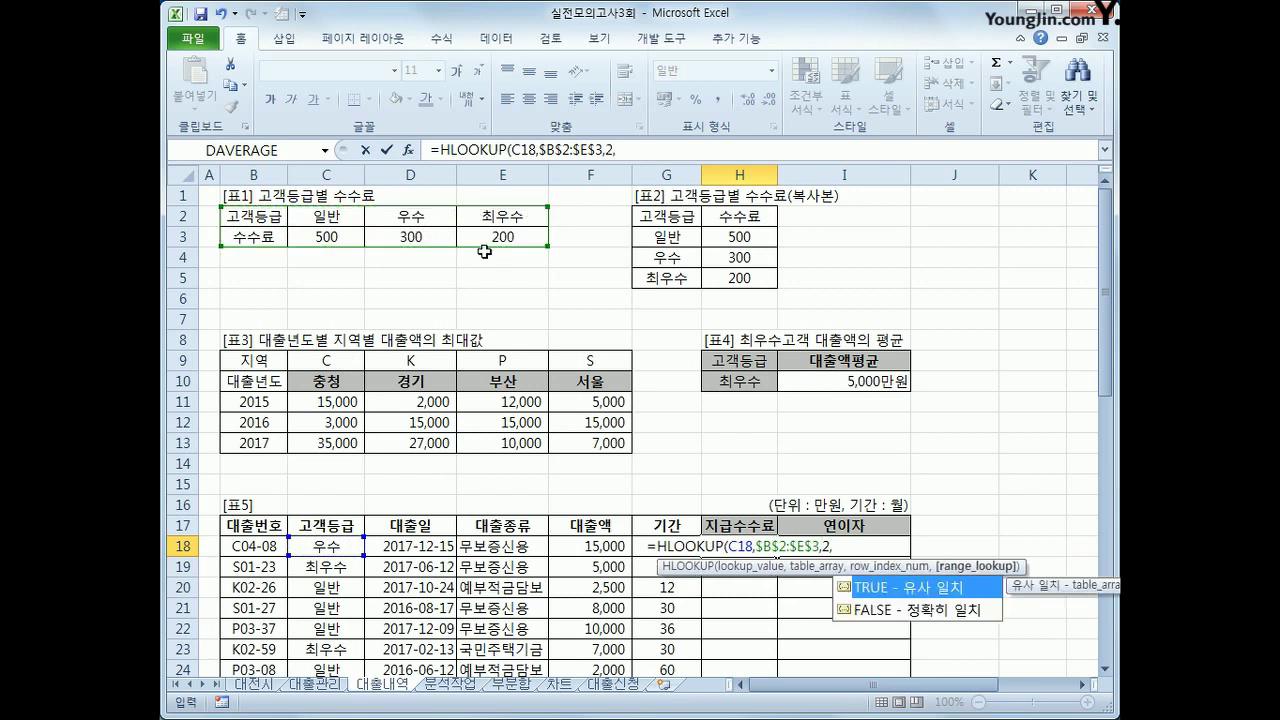
type("0")
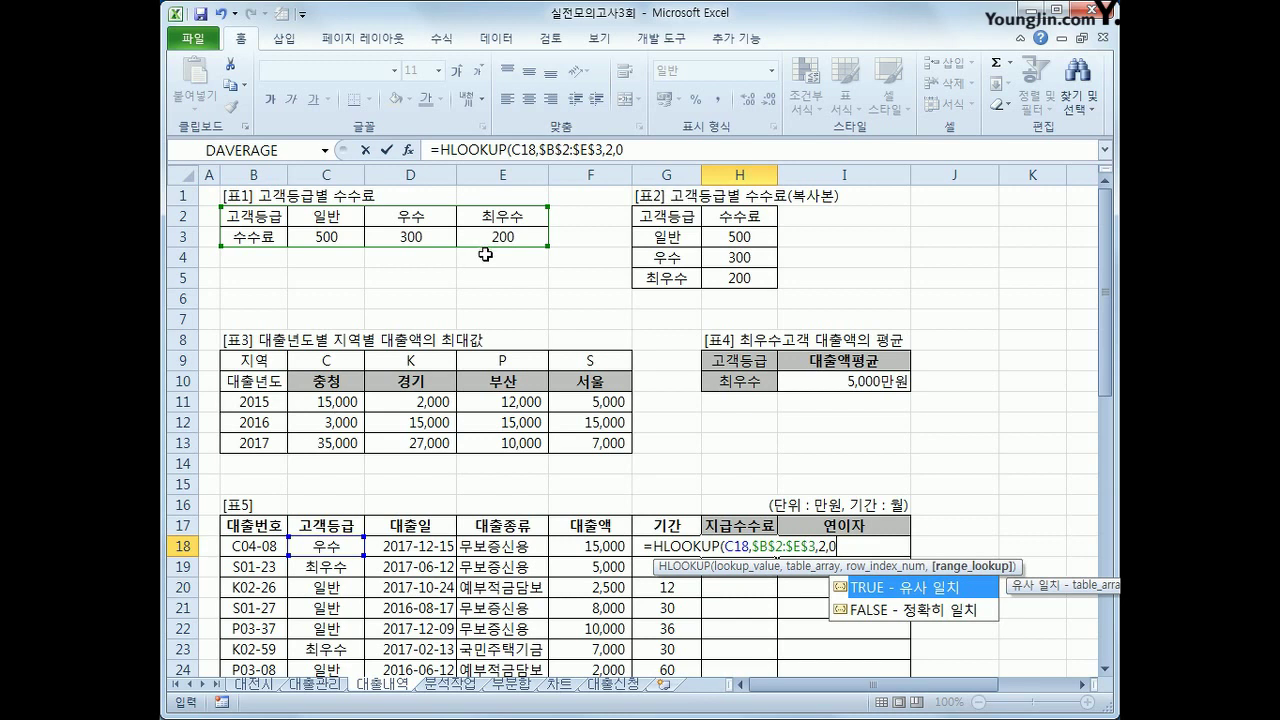
type(")")
key("Return")
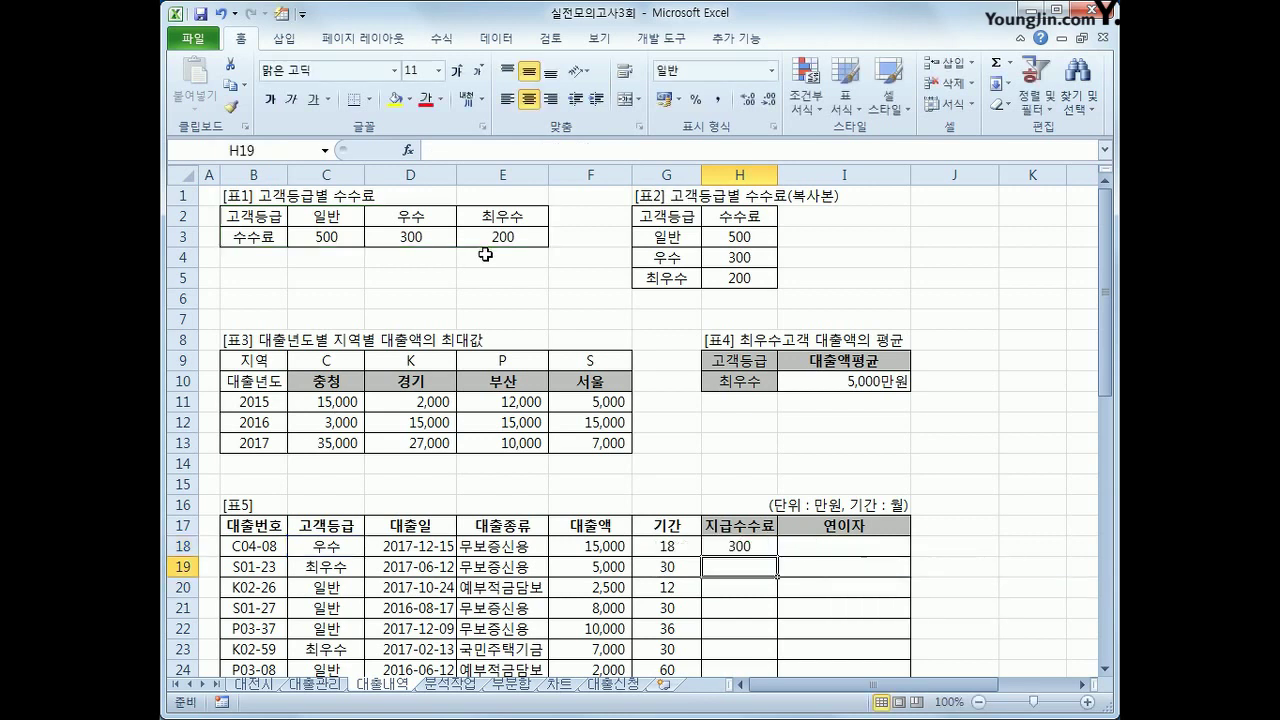
Append +IF(G18>=30,50,0) to the HLOOKUP formula in H18 and enter it
key("Up")
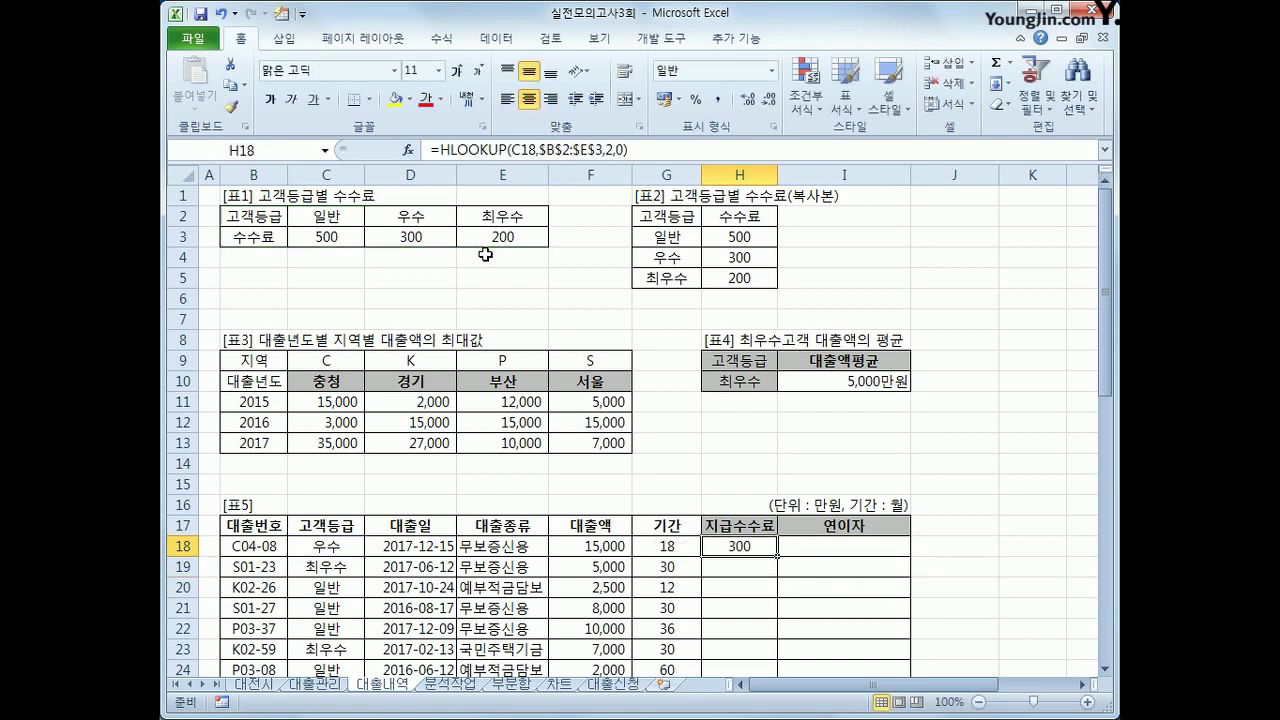
left_click(676, 152)
type("+")
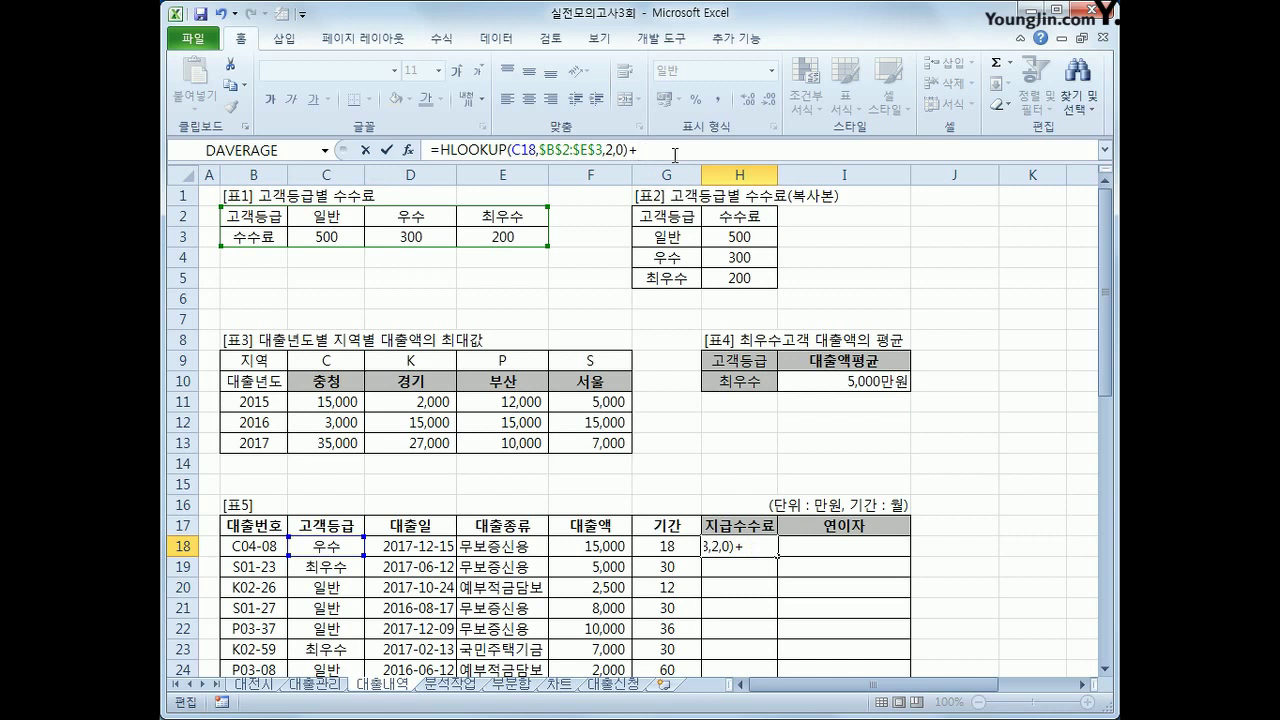
type("if(")
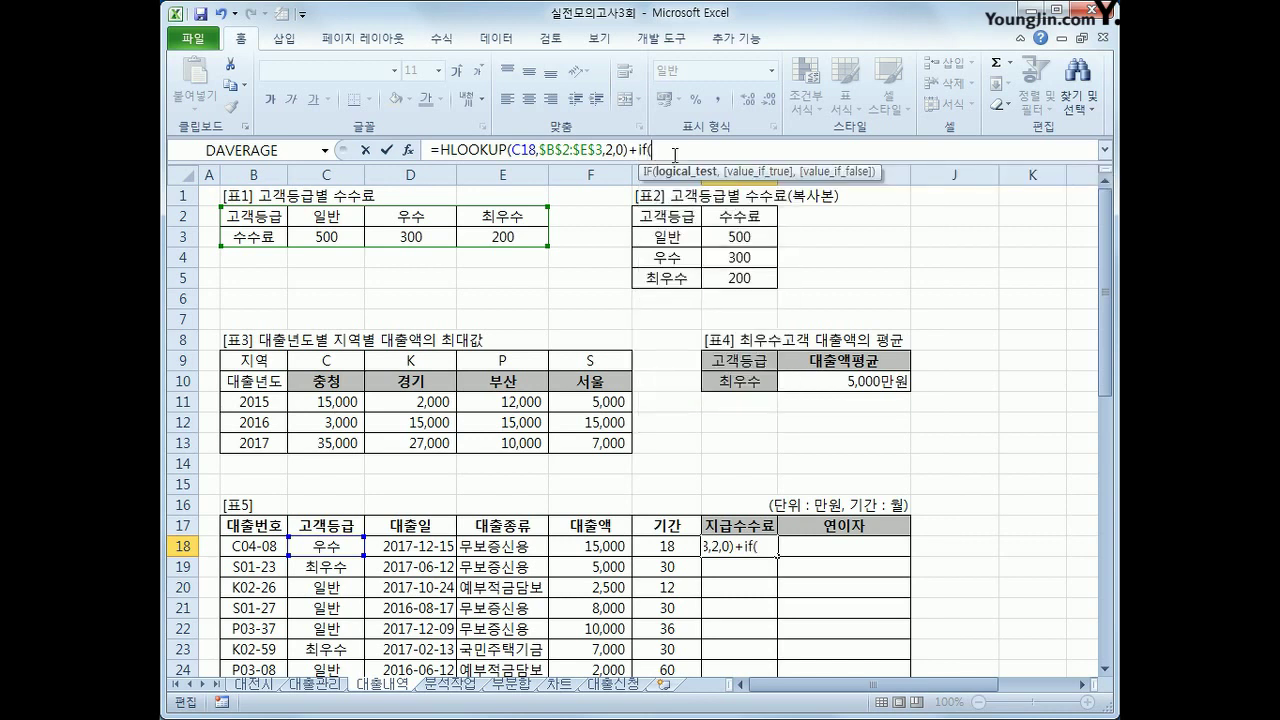
left_click(670, 546)
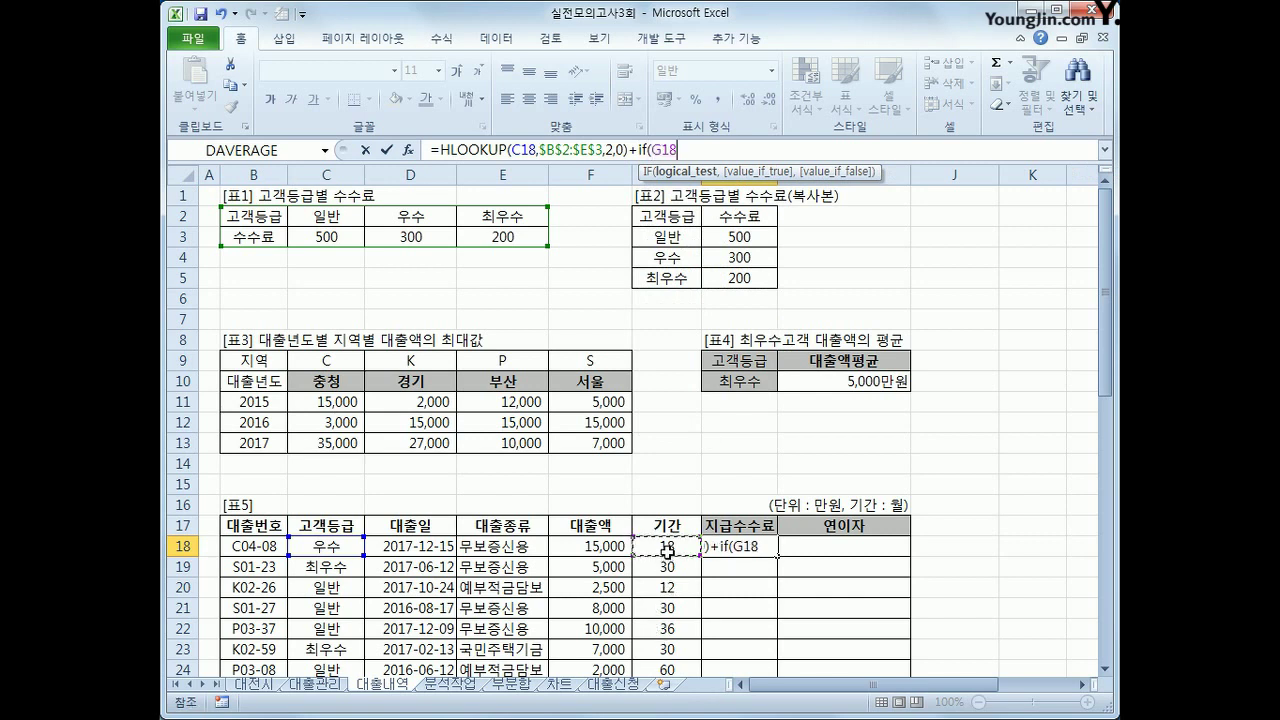
type(">=3")
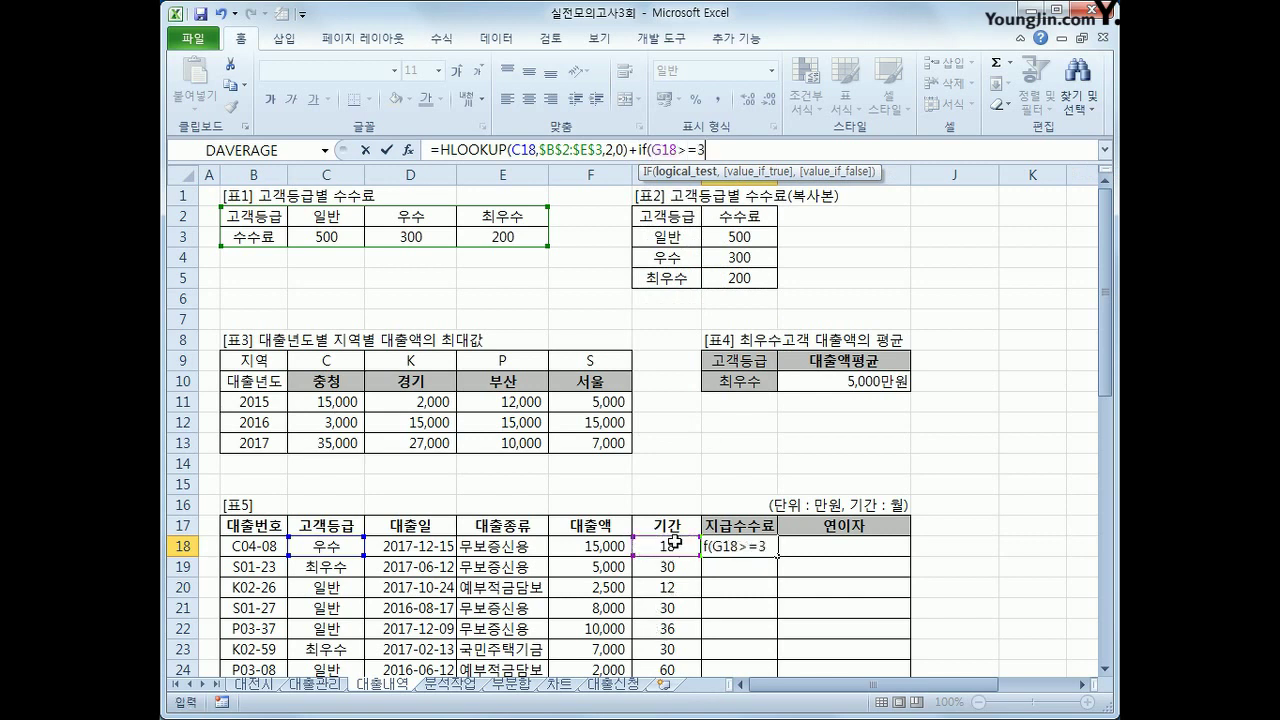
type("0,")
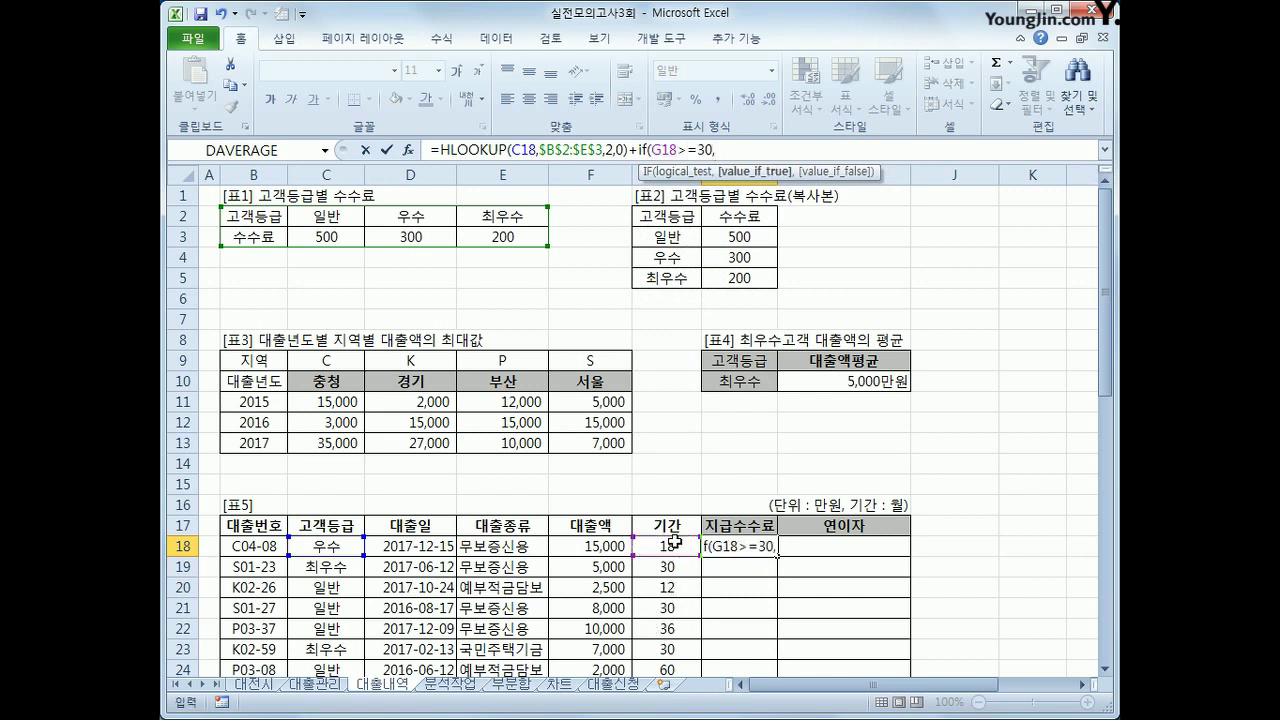
type("50,")
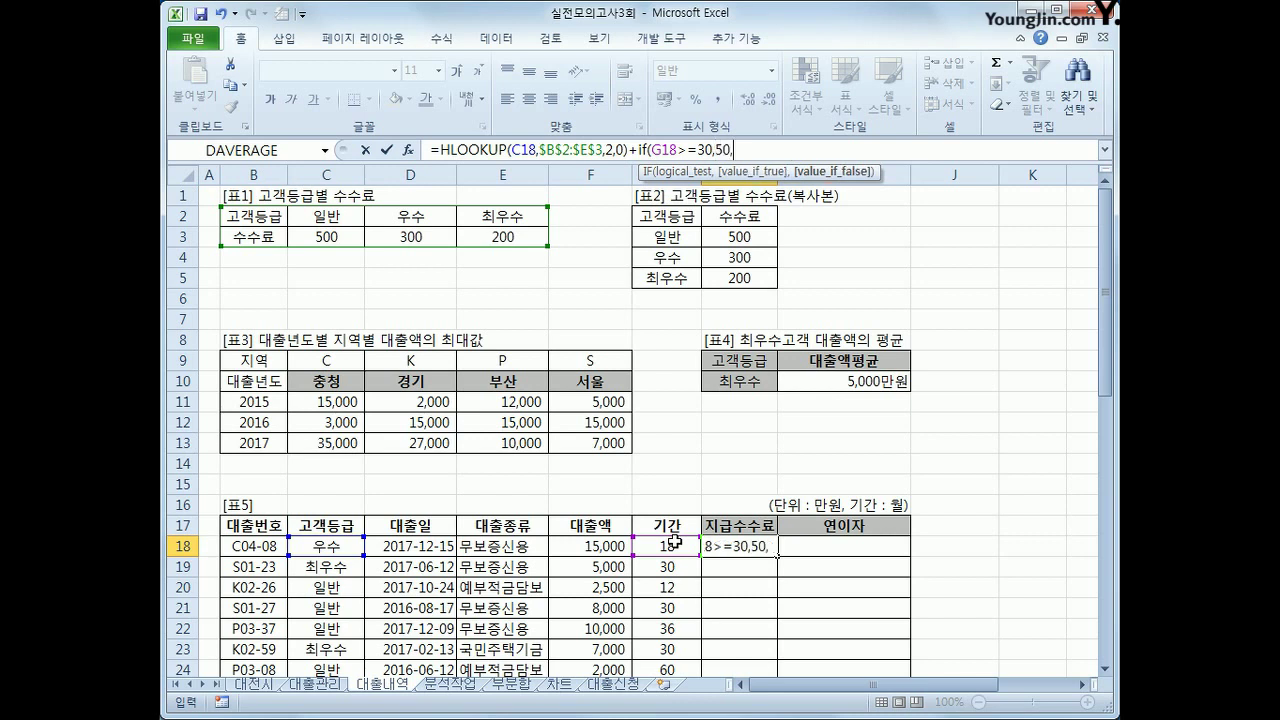
type("0)")
key("Return")
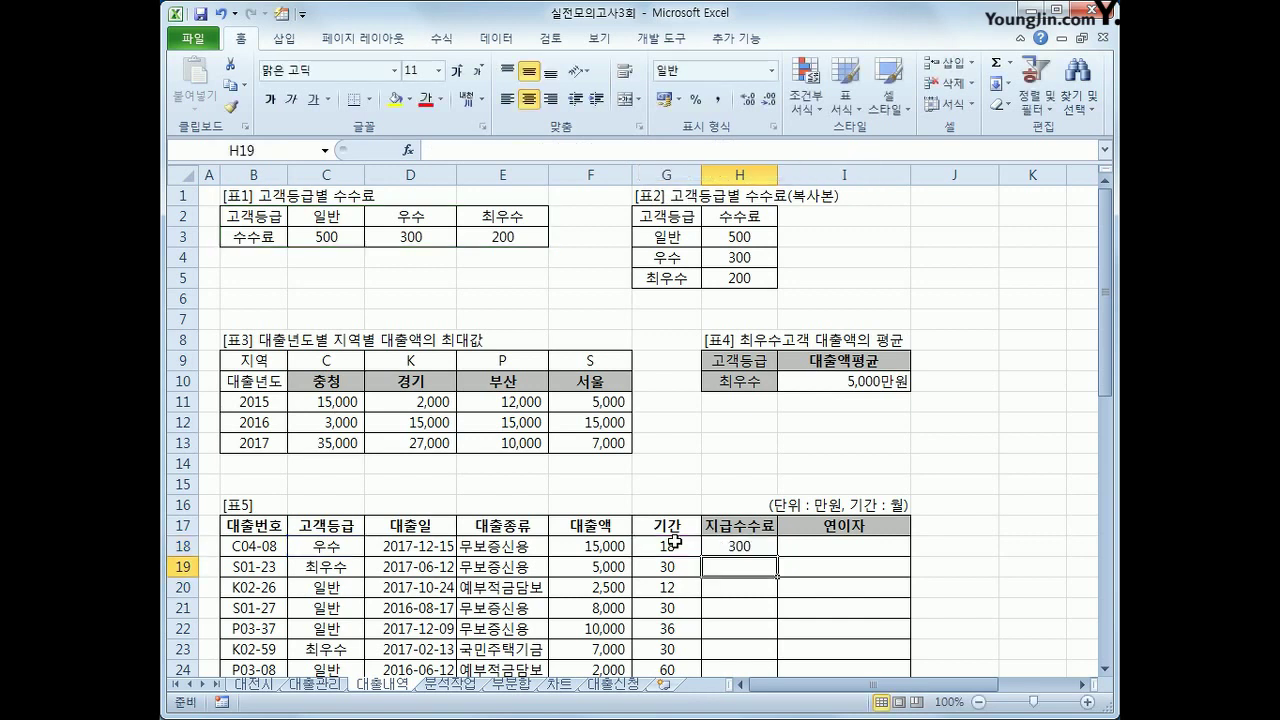
Fill the H18 formula down the 지급수수료 column of 표5 and check the filled rows
key("Up")
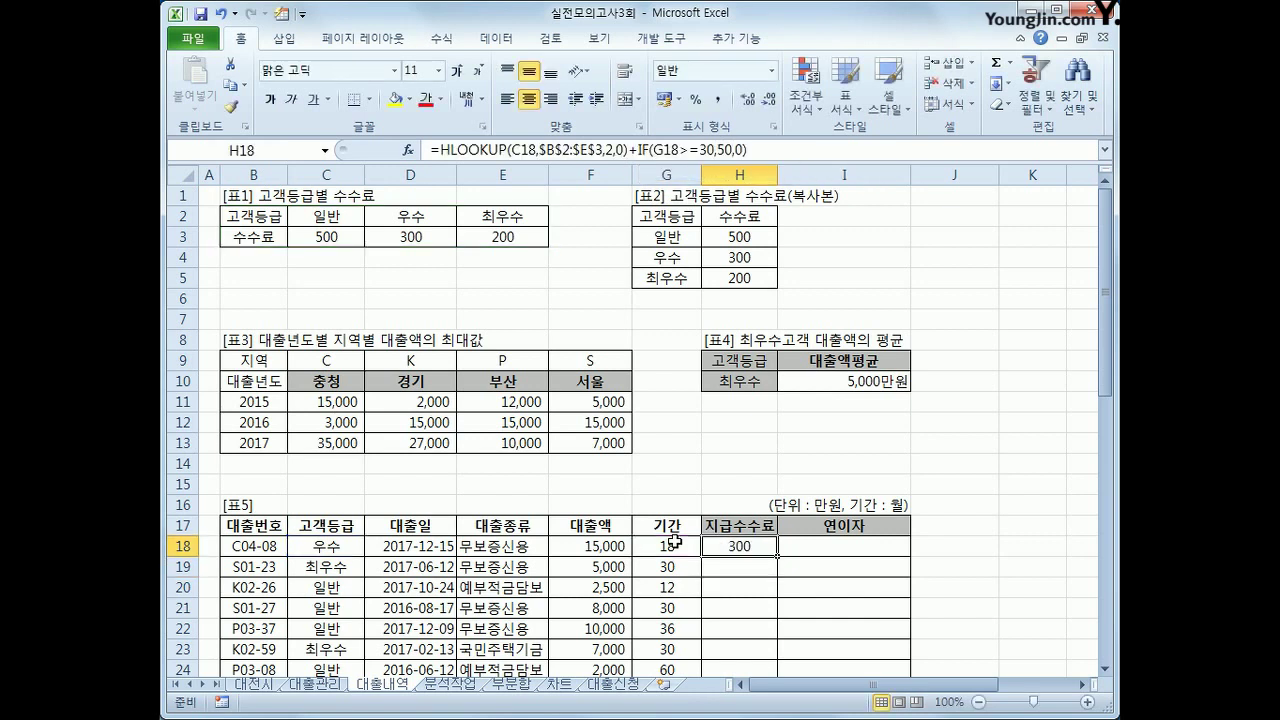
left_click_drag(778, 556, 778, 672)
left_click(752, 566)
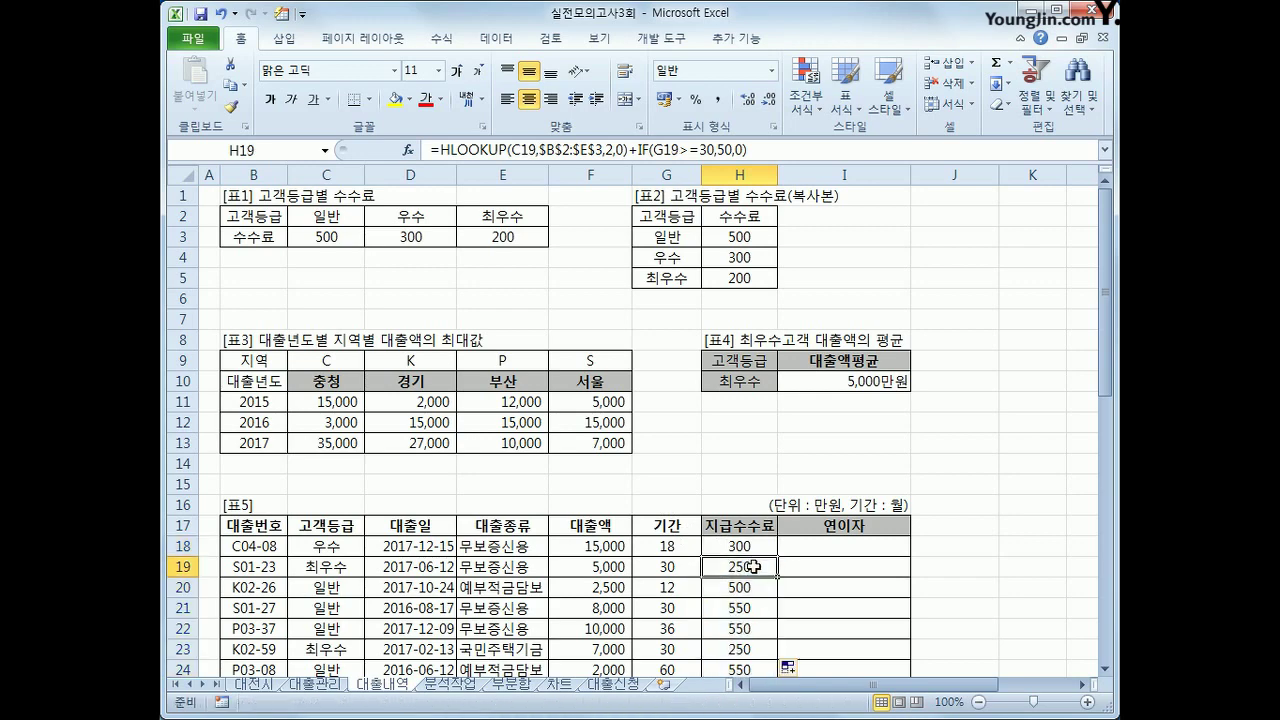
scroll(725, 668, "down", 7)
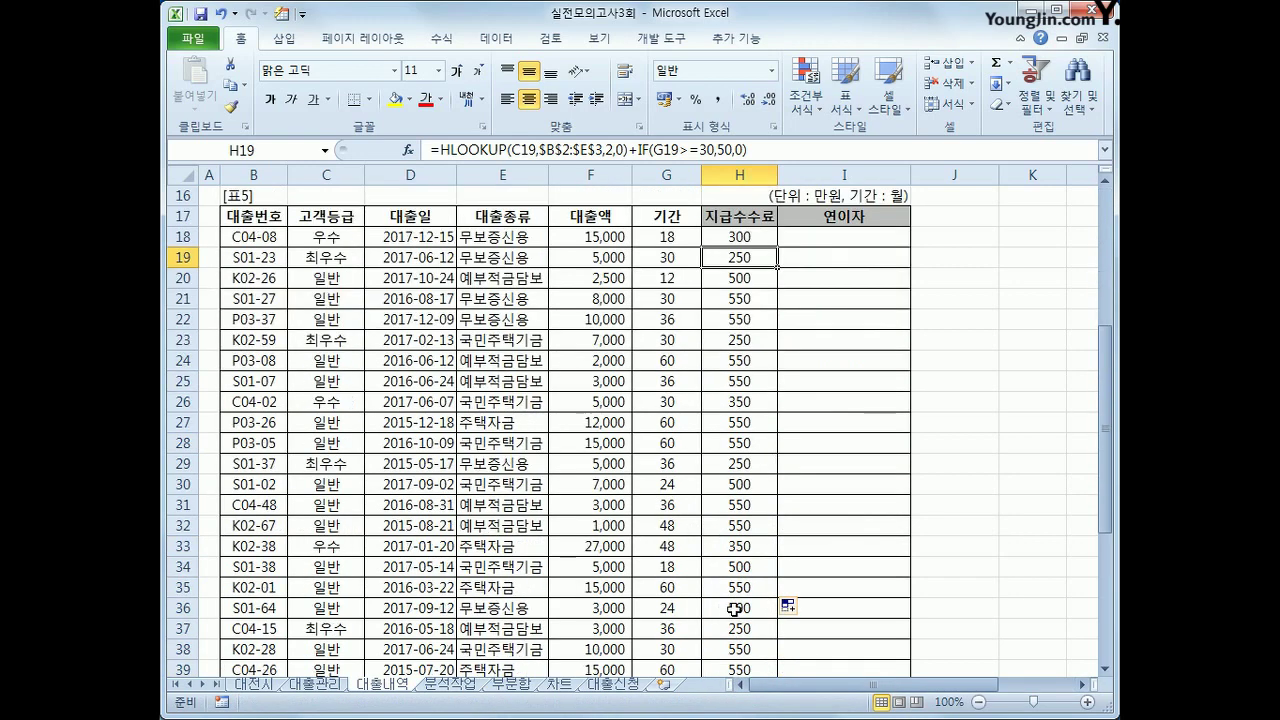
scroll(733, 611, "up", 2)
scroll(733, 611, "up", 5)
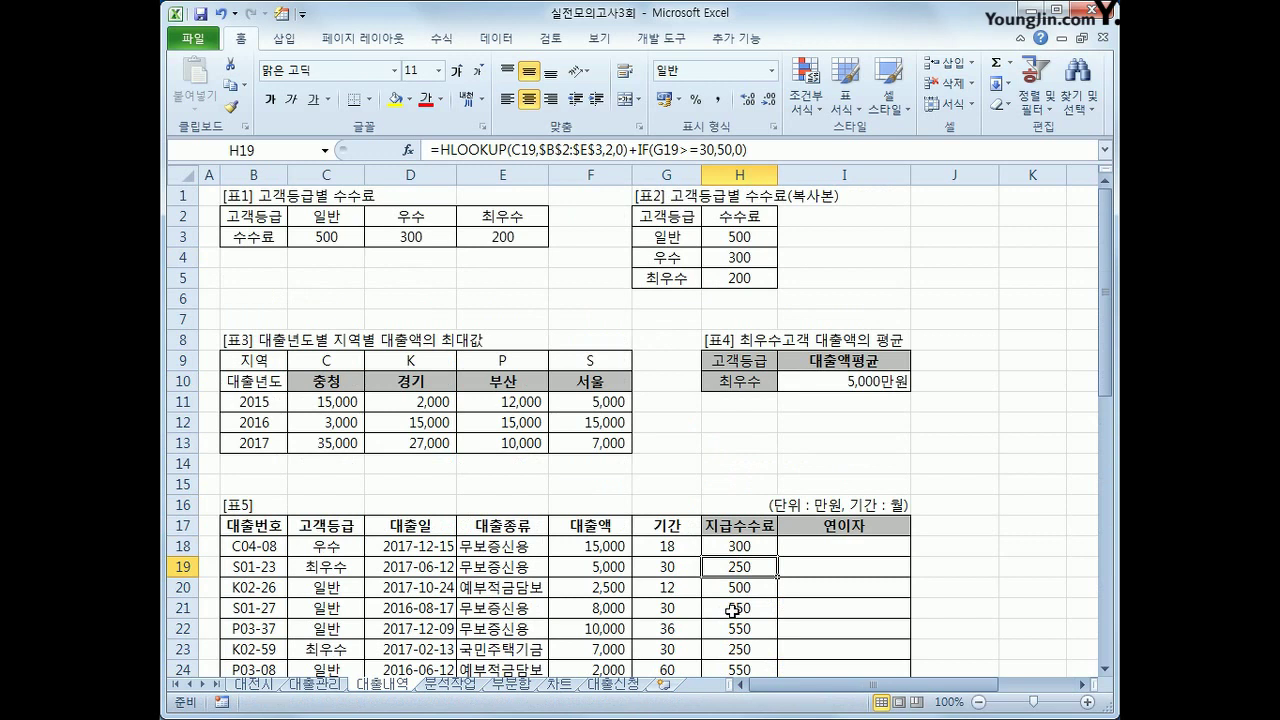
Select I18, open the Visual Basic editor and insert a new module into the workbook's project
left_click(822, 546)
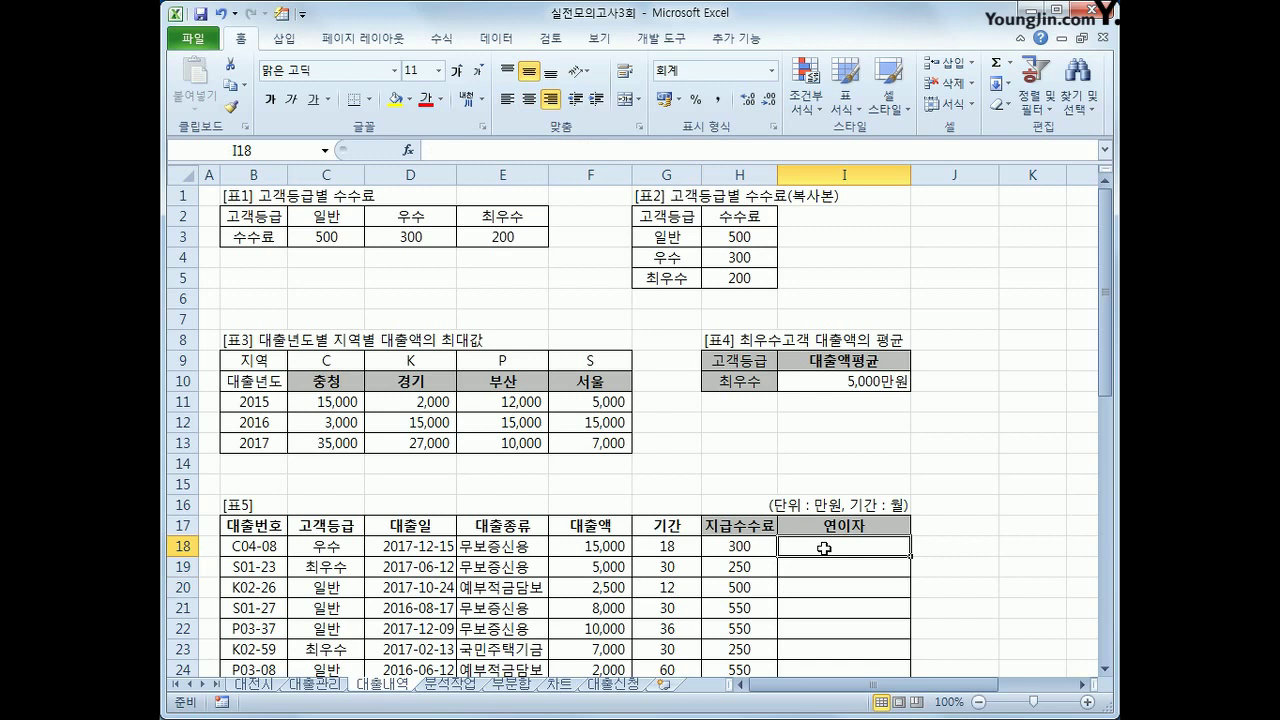
left_click(660, 39)
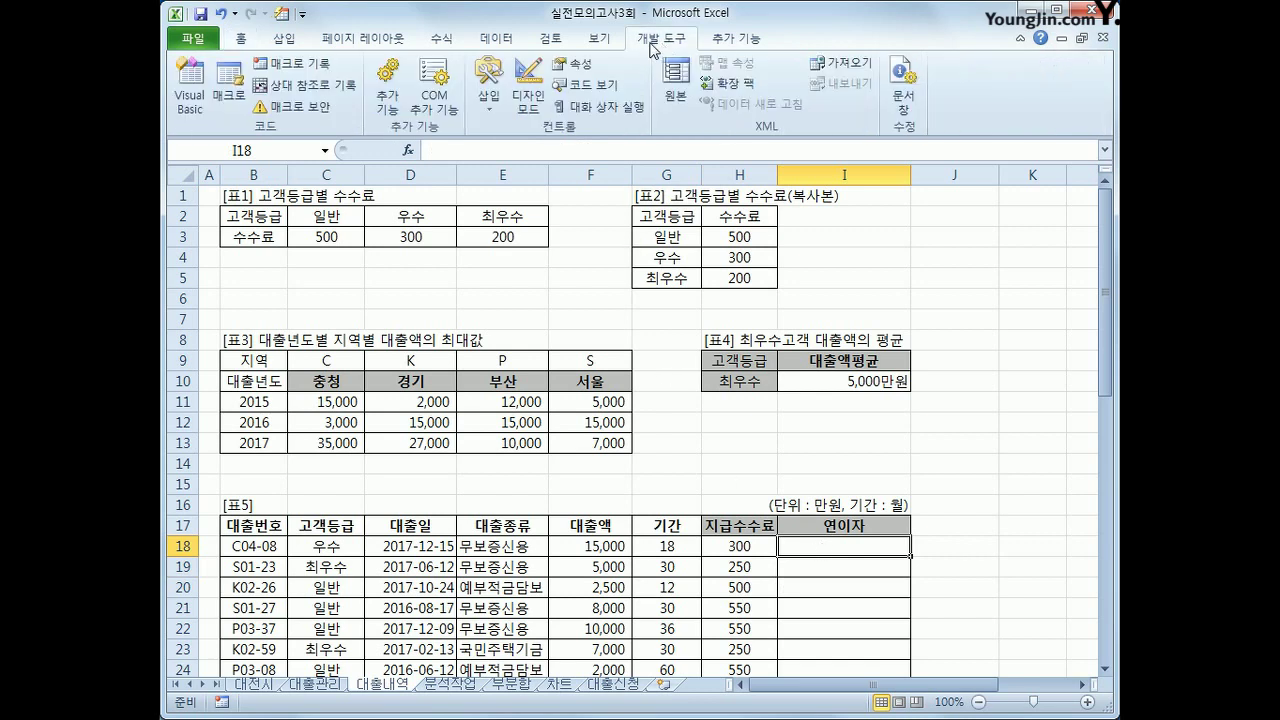
left_click(190, 90)
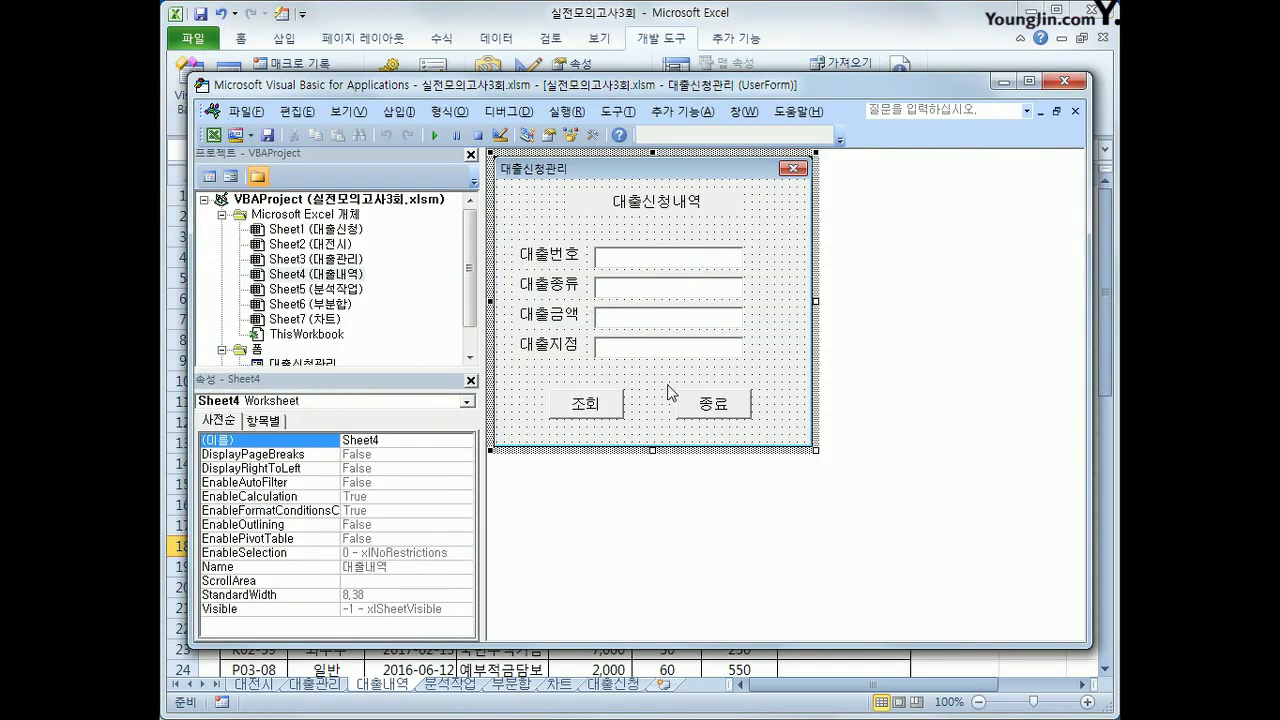
left_click(399, 111)
left_click(404, 172)
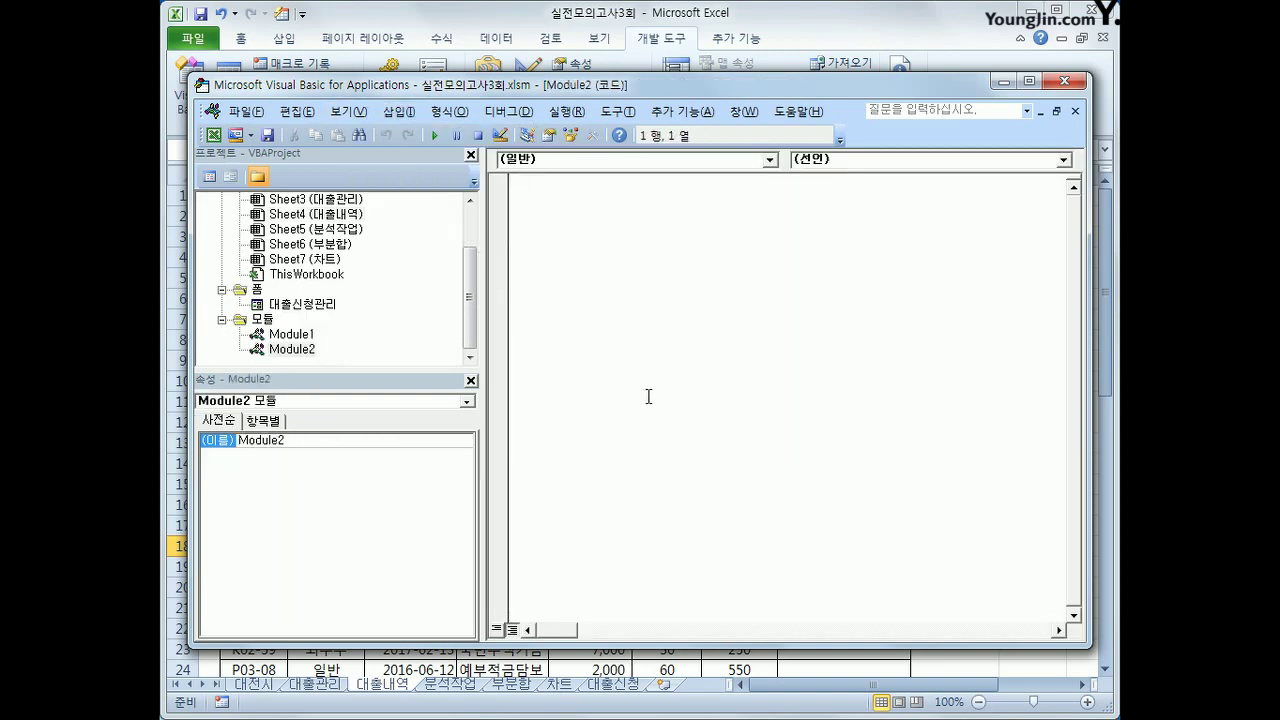
Declare the public function fn연이자 with the arguments 대출액 and 기간 in the new module
type("public function fn연이자(")
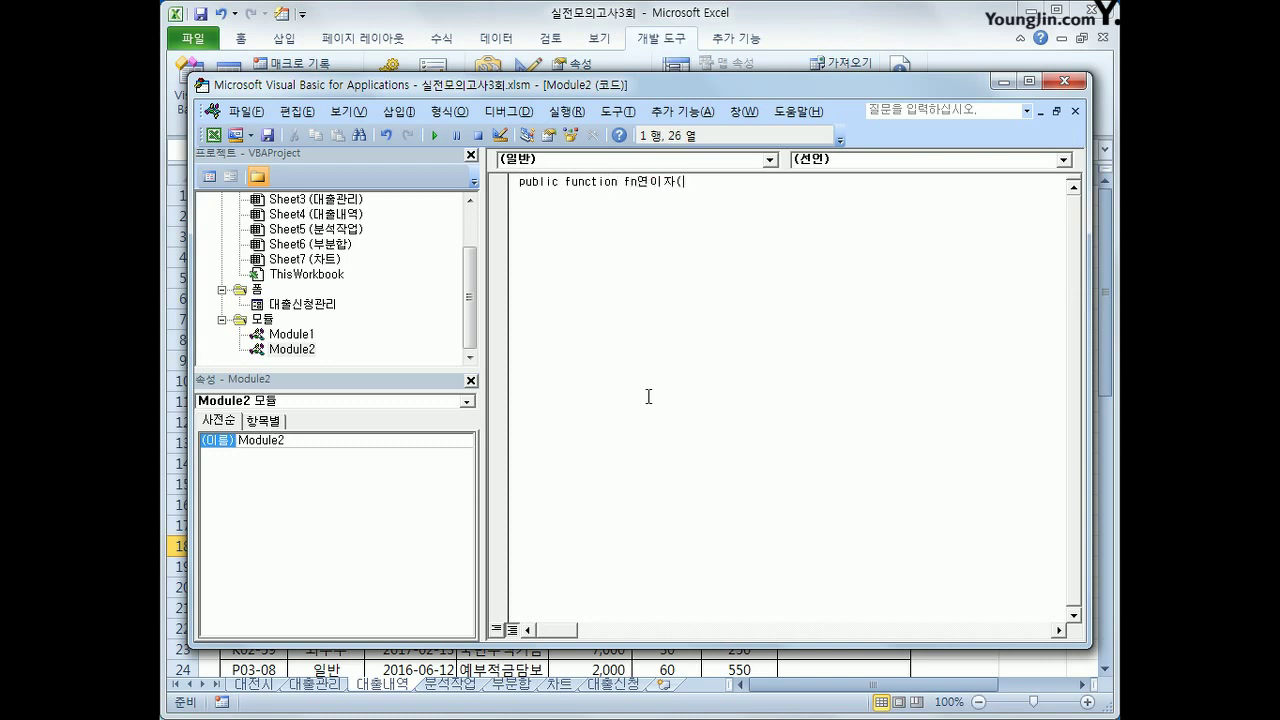
type("대출액,기간)")
key("Return")
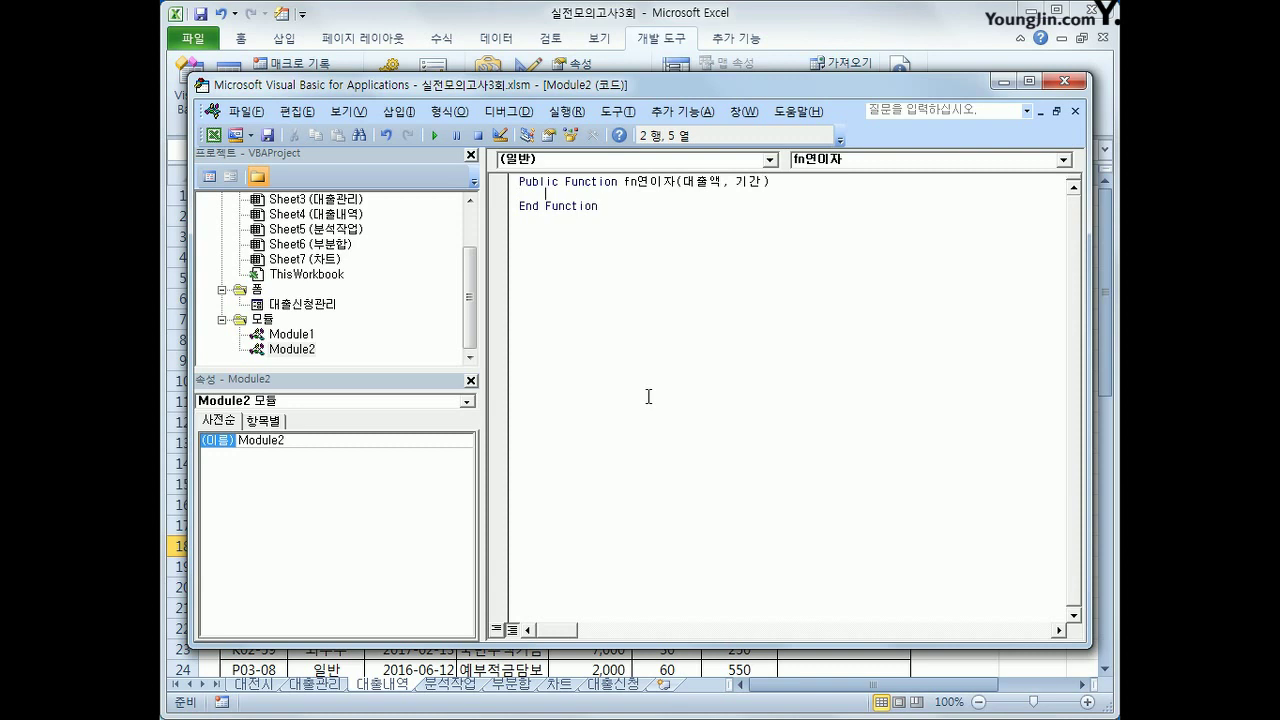
Write the condition line If 기간 >= 20 Then inside the fn연이자 function
type("if")
type("대출액")
key("BackSpace")
key("BackSpace")
key("BackSpace")
type("기간>=")
type("2")
type("0 소")
key("BackSpace")
key("Hangul")
type("Then")
key("Return")
Add the statement fn연이자 = 대출액 * 0.06 under the If condition
type("fn")
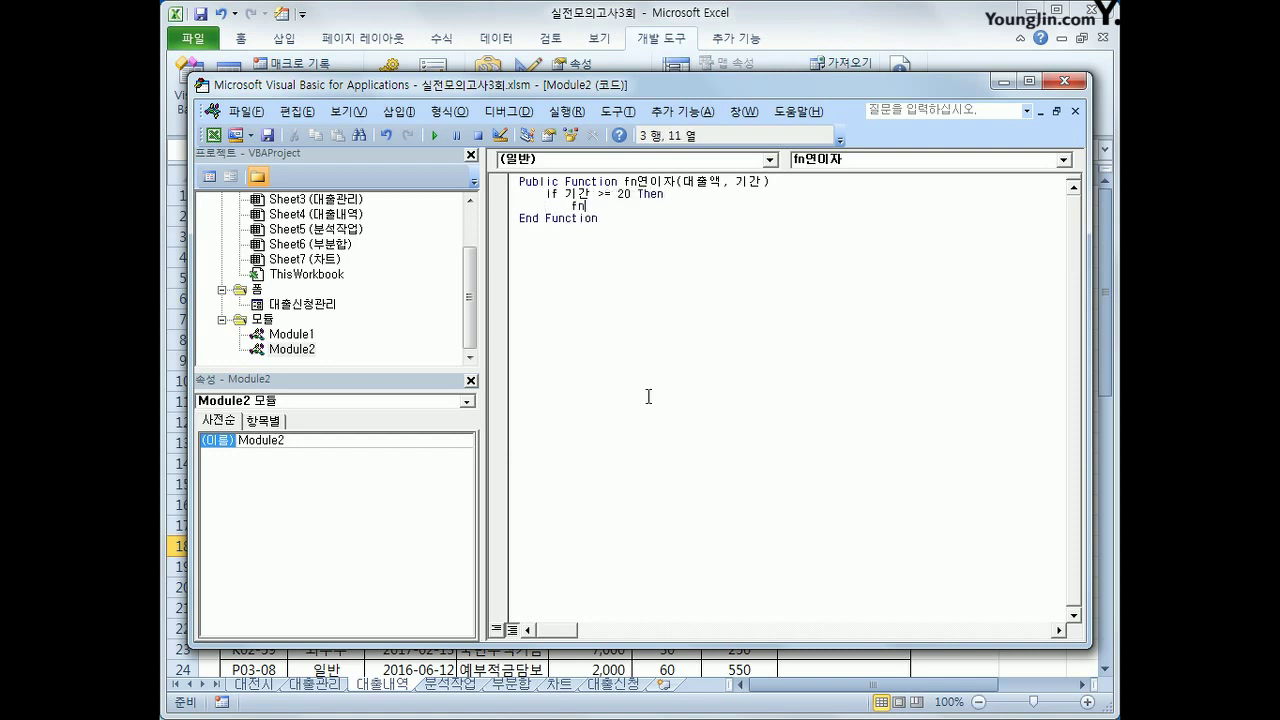
key("Hangul")
type("연이자 ")
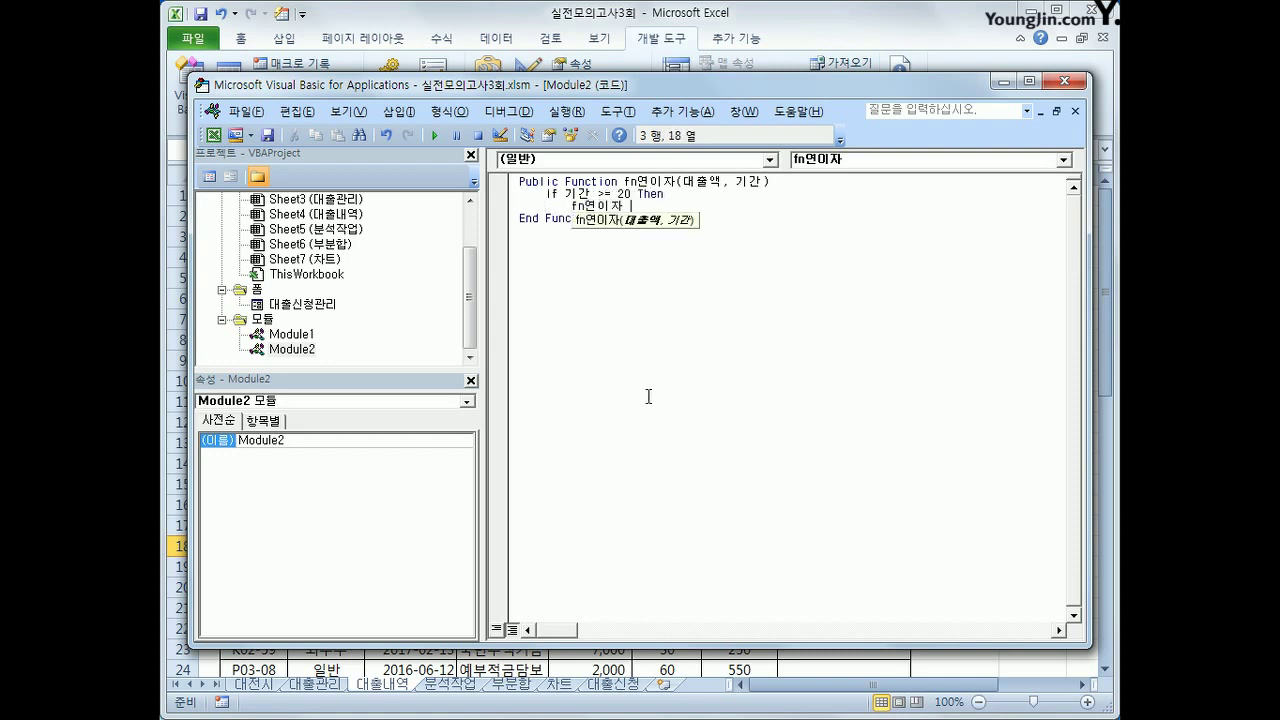
type("= 대출액 ")
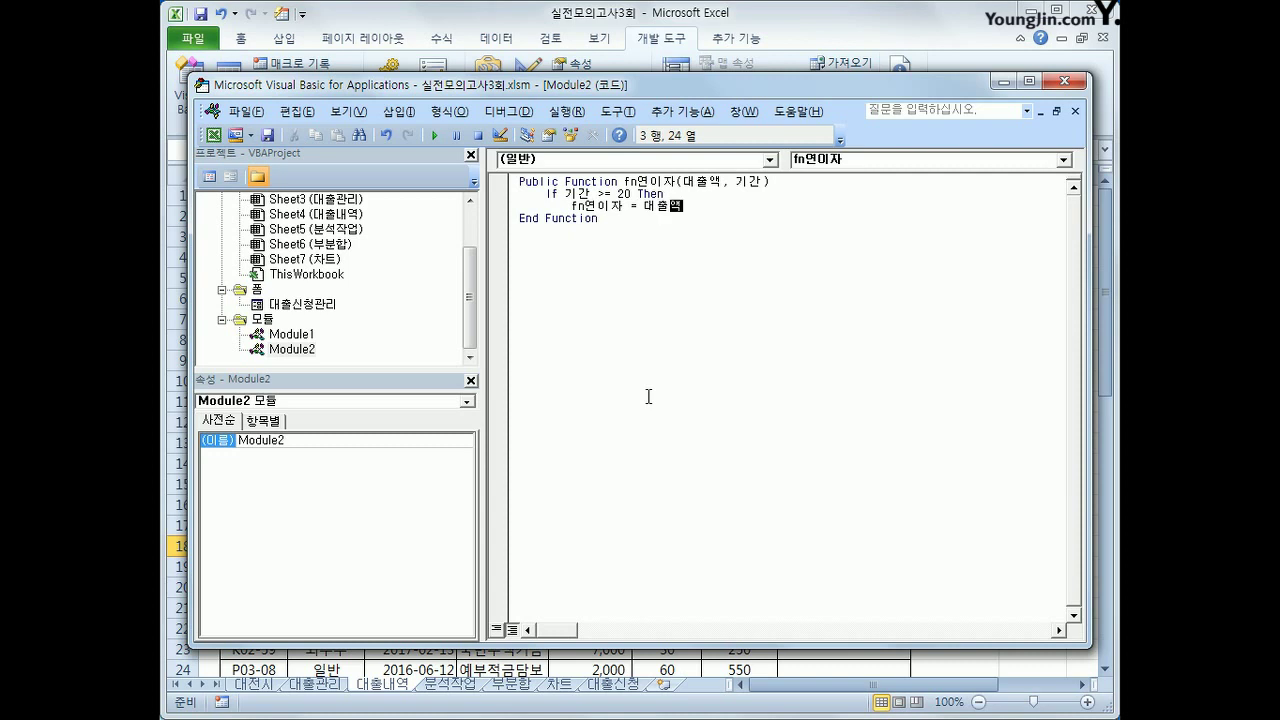
type("* 0.06")
key("Return")
Add an Else branch containing the statement fn연이자 = 대출액 * 0.07
key("BackSpace")
type("else")
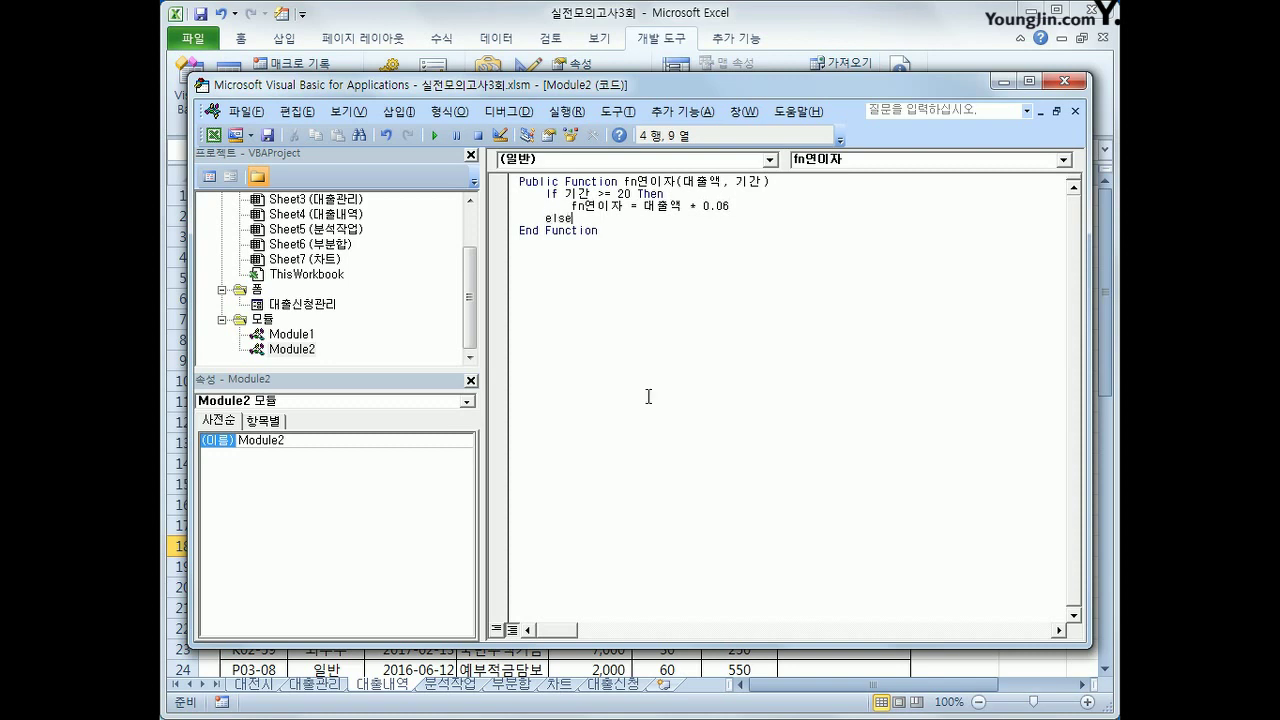
key("Return")
key("Tab")
type("fn연이")
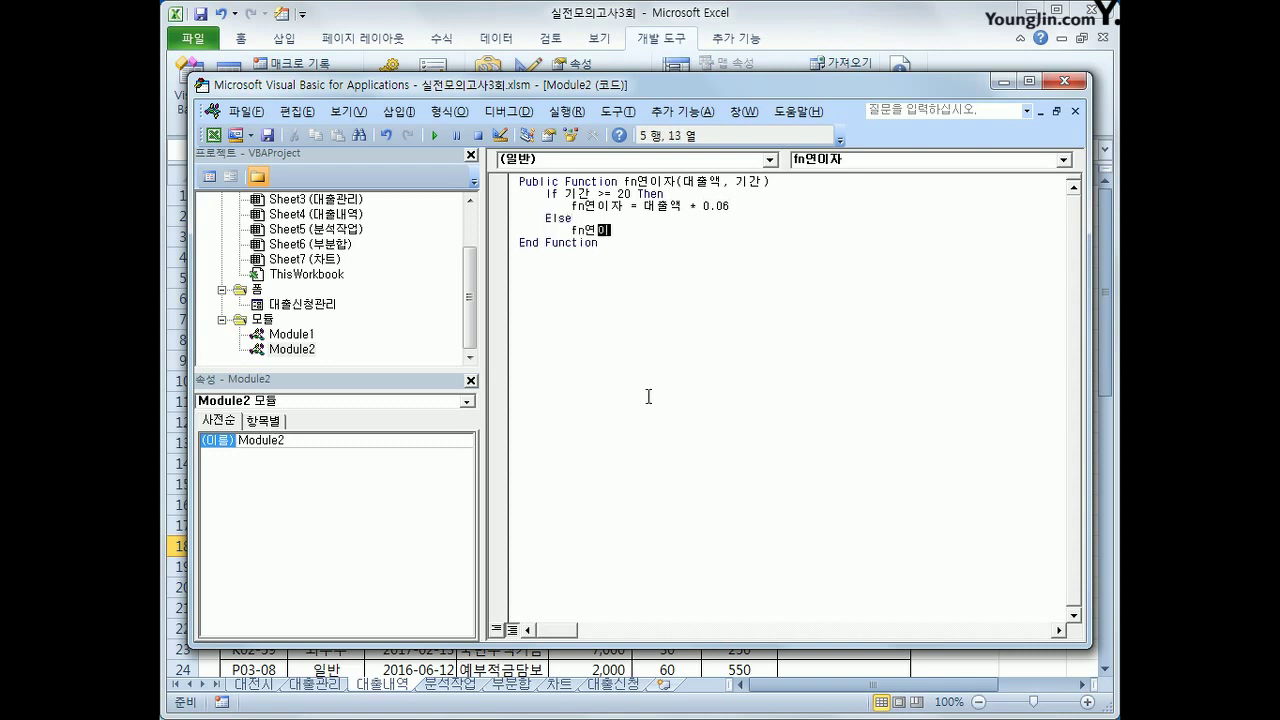
type("자 = 대출액 * 0.07")
key("Return")
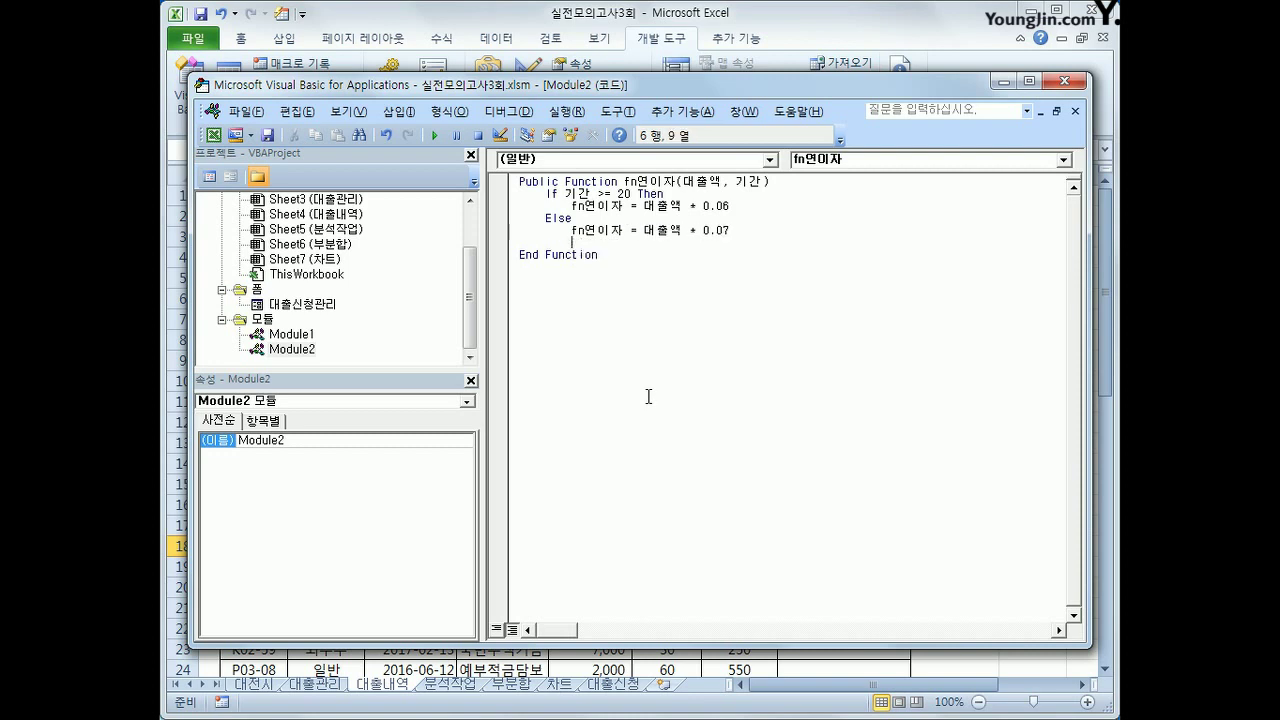
Complete the If block with End If and put a blank line after it and before it
type("End If")
key("Return")
key("Up")
key("Up")
key("Up")
key("Up")
key("Up")
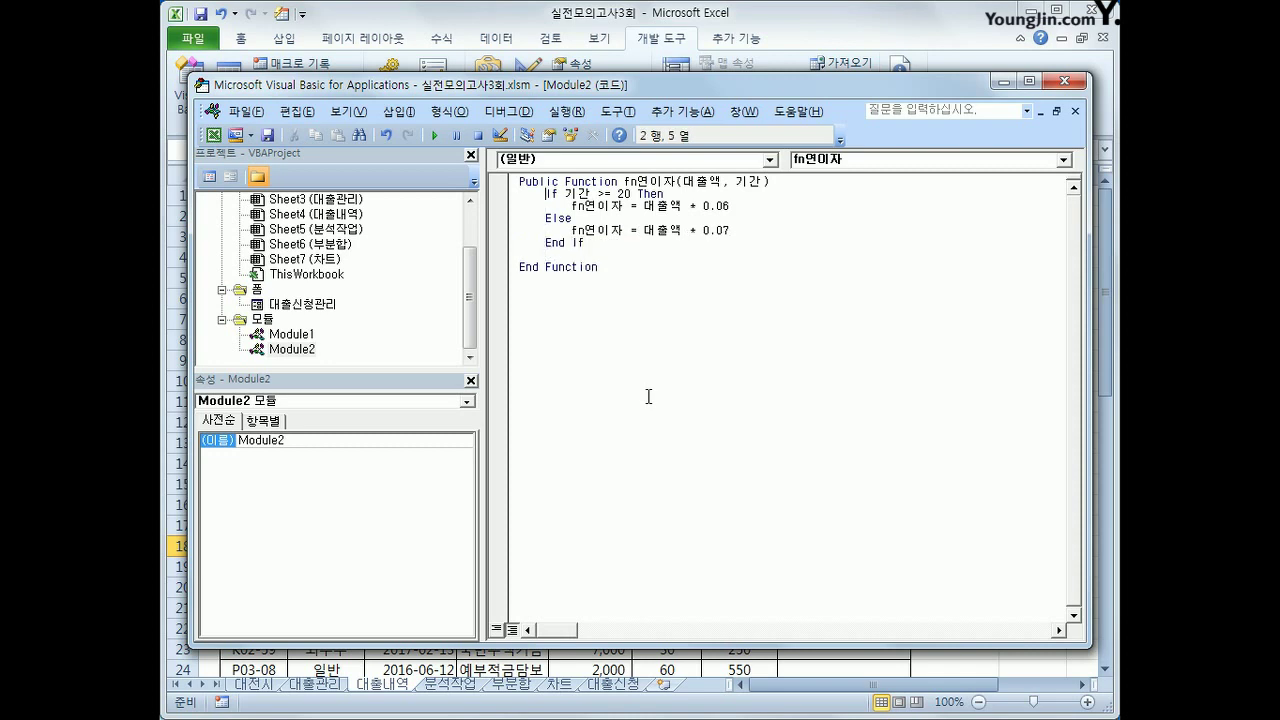
key("Return")
key("Up")
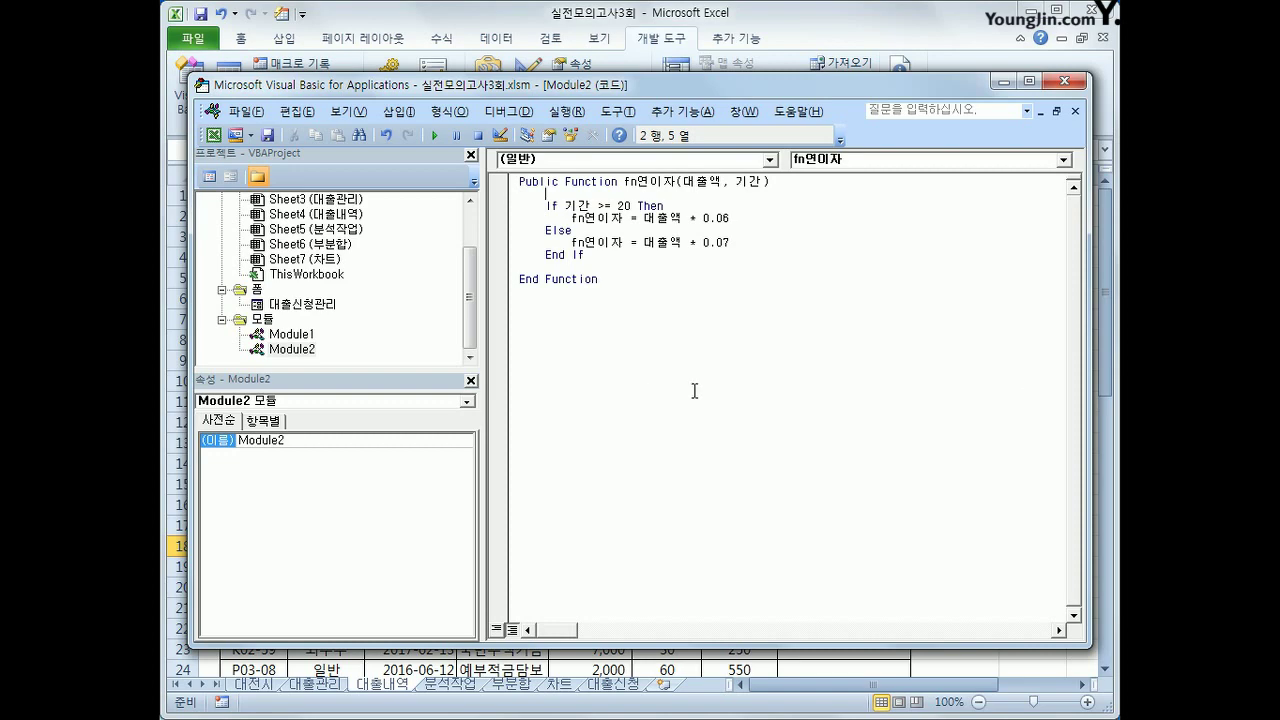
Close the Visual Basic editor and insert the user-defined function fn연이자 into cell I18 of the Excel sheet
left_click(1074, 81)
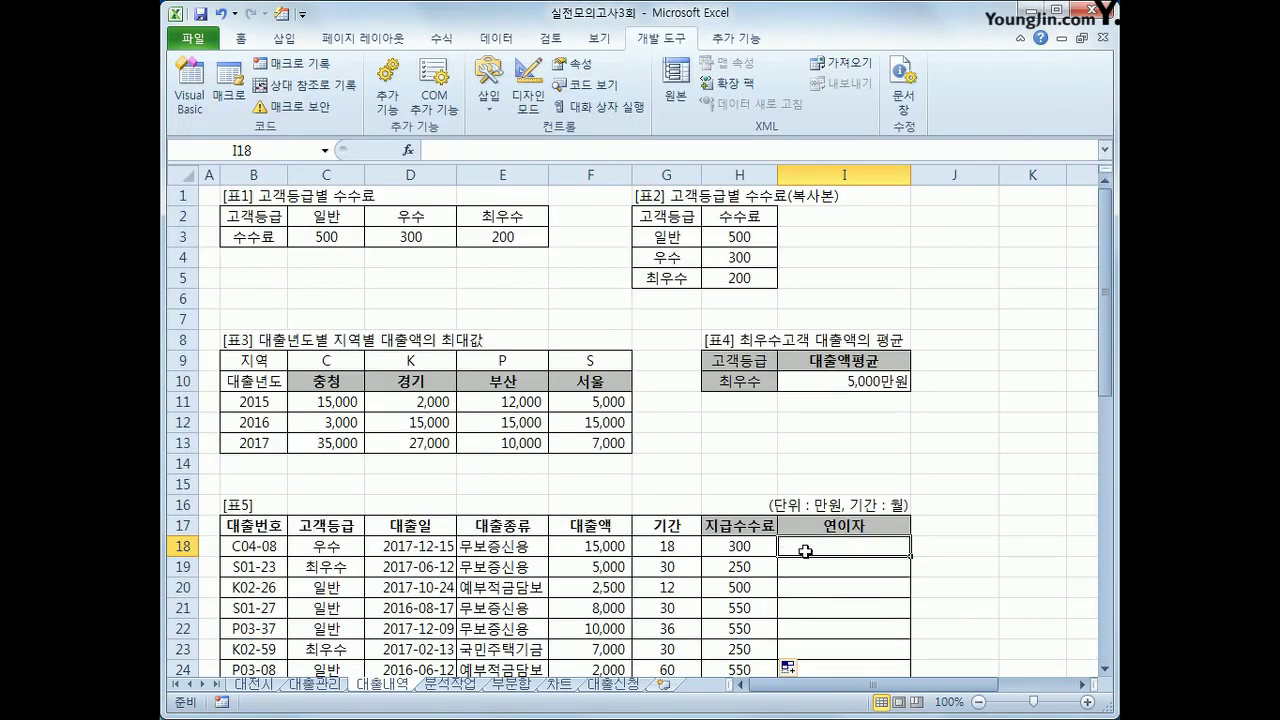
left_click(408, 150)
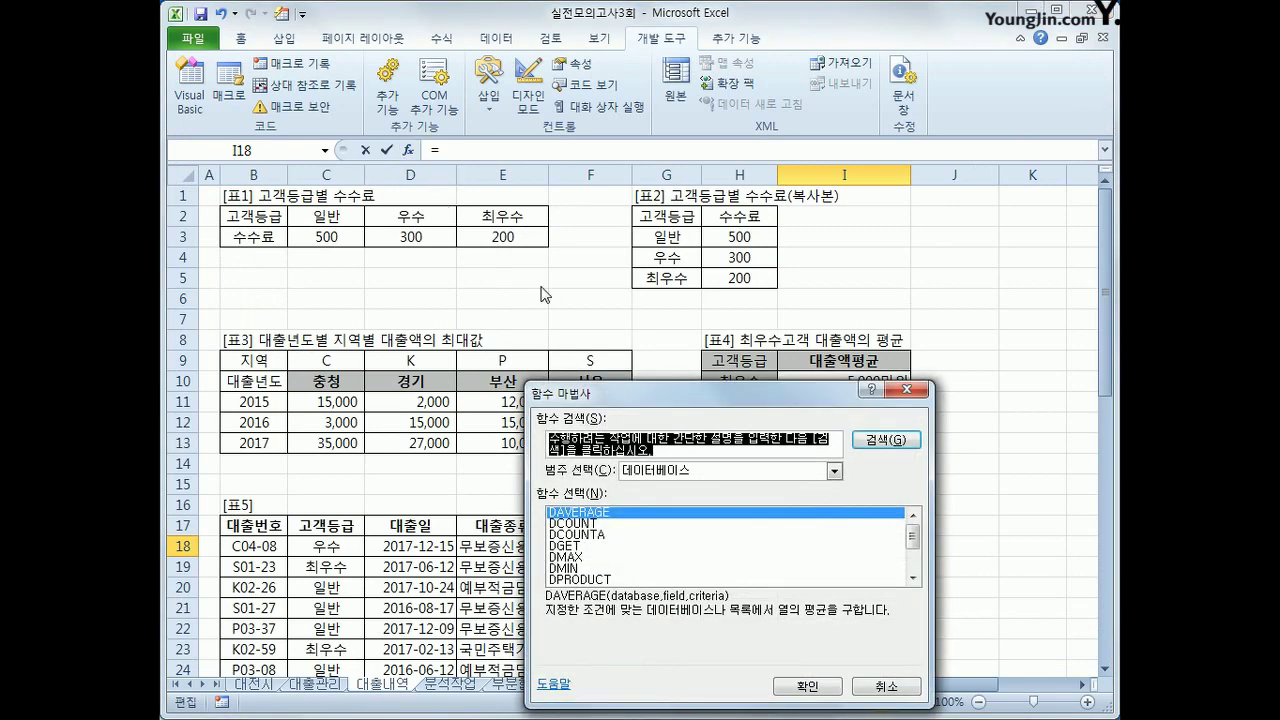
left_click_drag(660, 392, 648, 266)
left_click(645, 343)
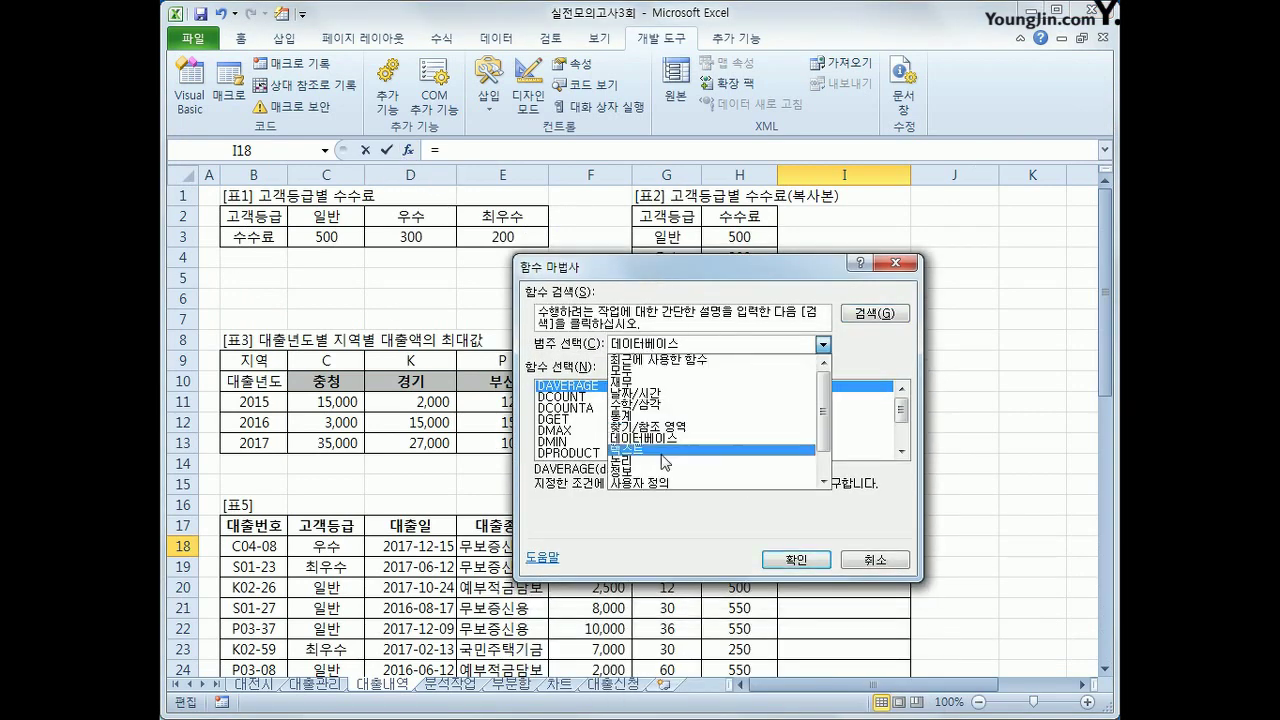
left_click(657, 485)
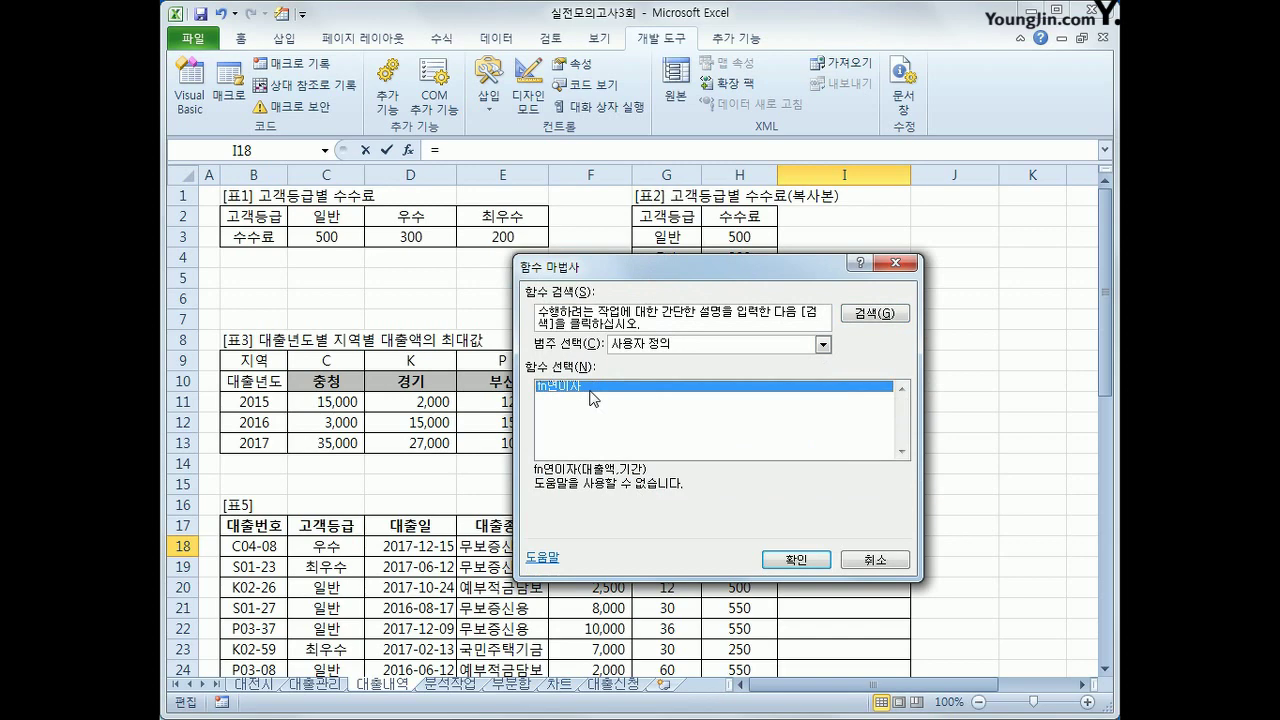
left_click(785, 560)
Set the fn연이자 arguments to F18 for 대출액 and G18 for 기간, and enter the formula
left_click_drag(650, 477, 645, 407)
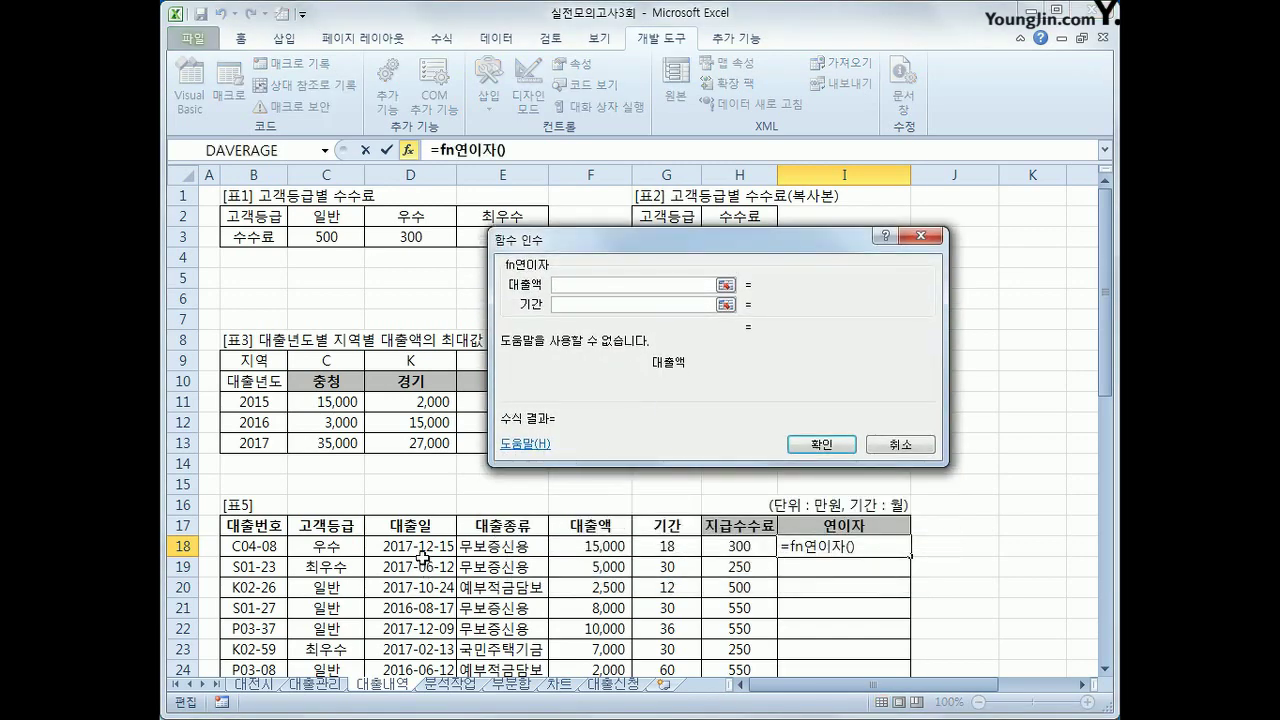
left_click(574, 550)
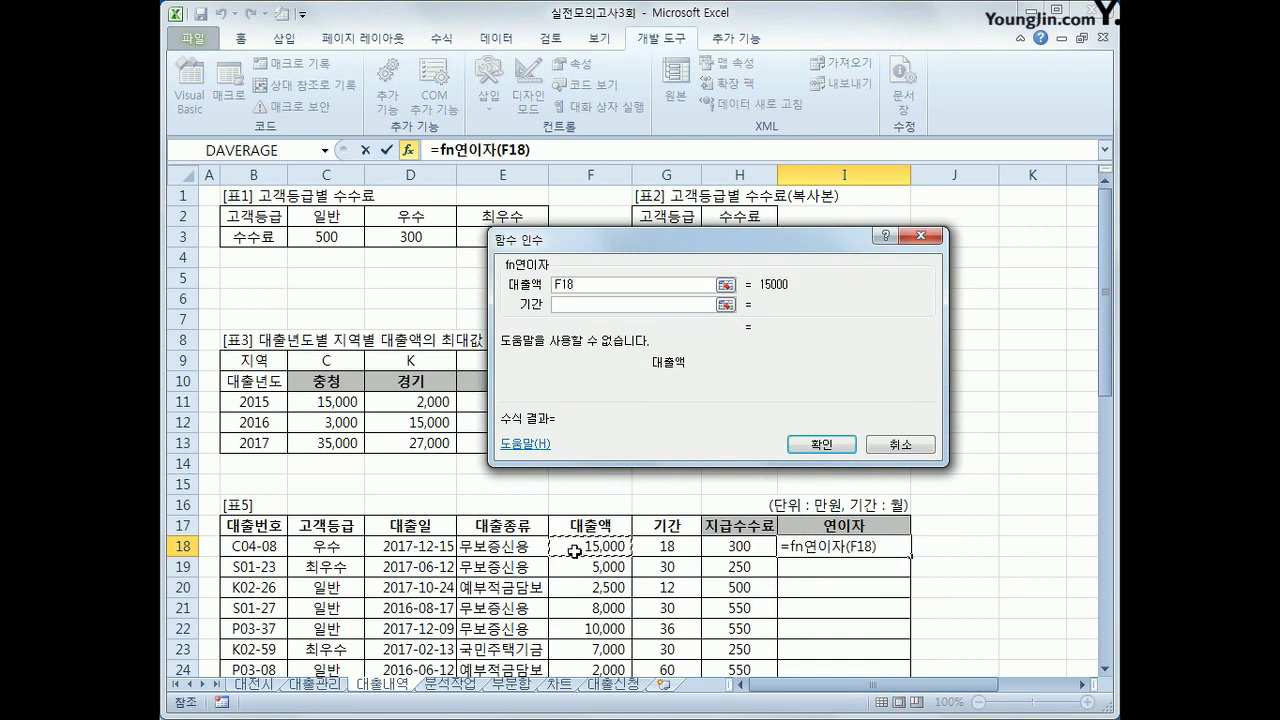
left_click(616, 305)
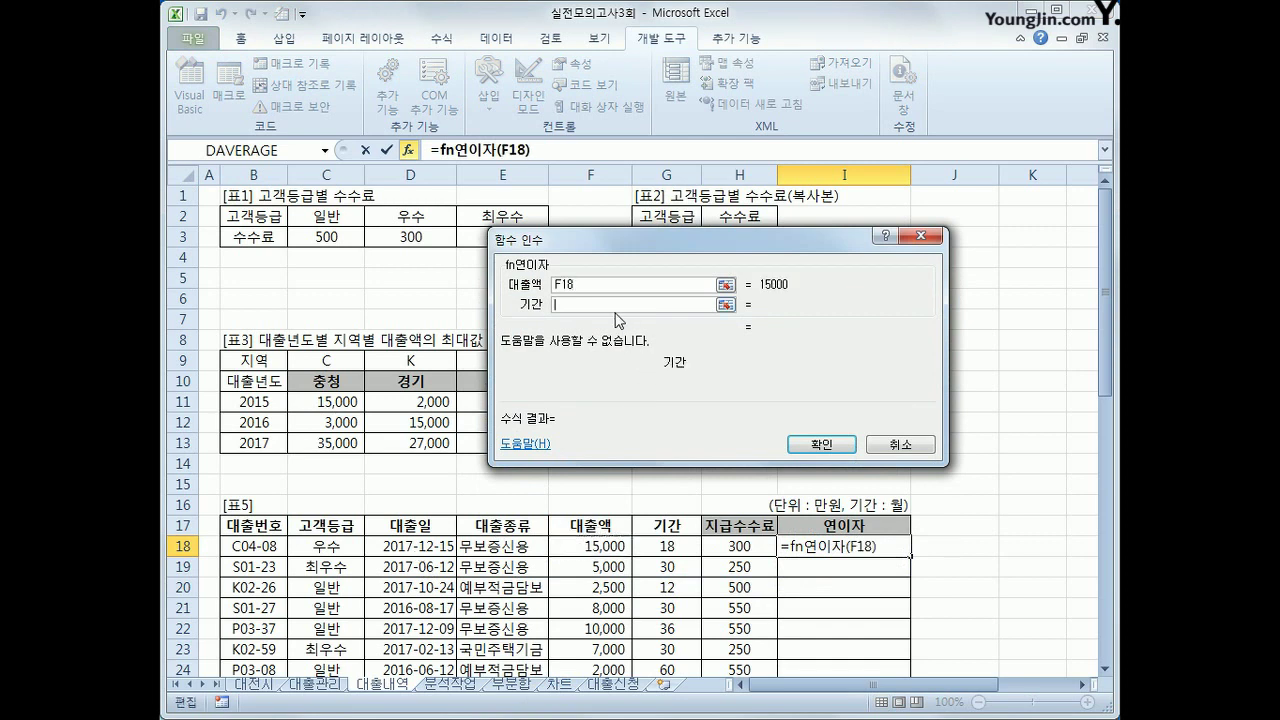
left_click(678, 548)
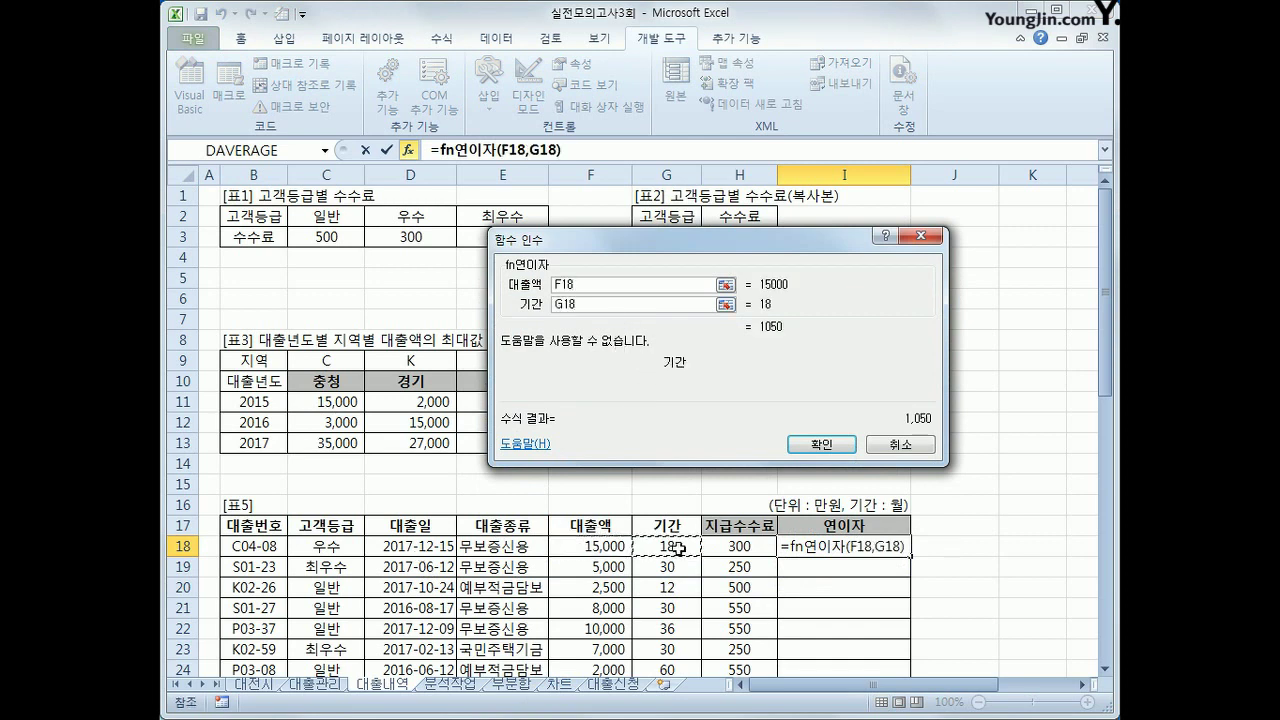
left_click(812, 446)
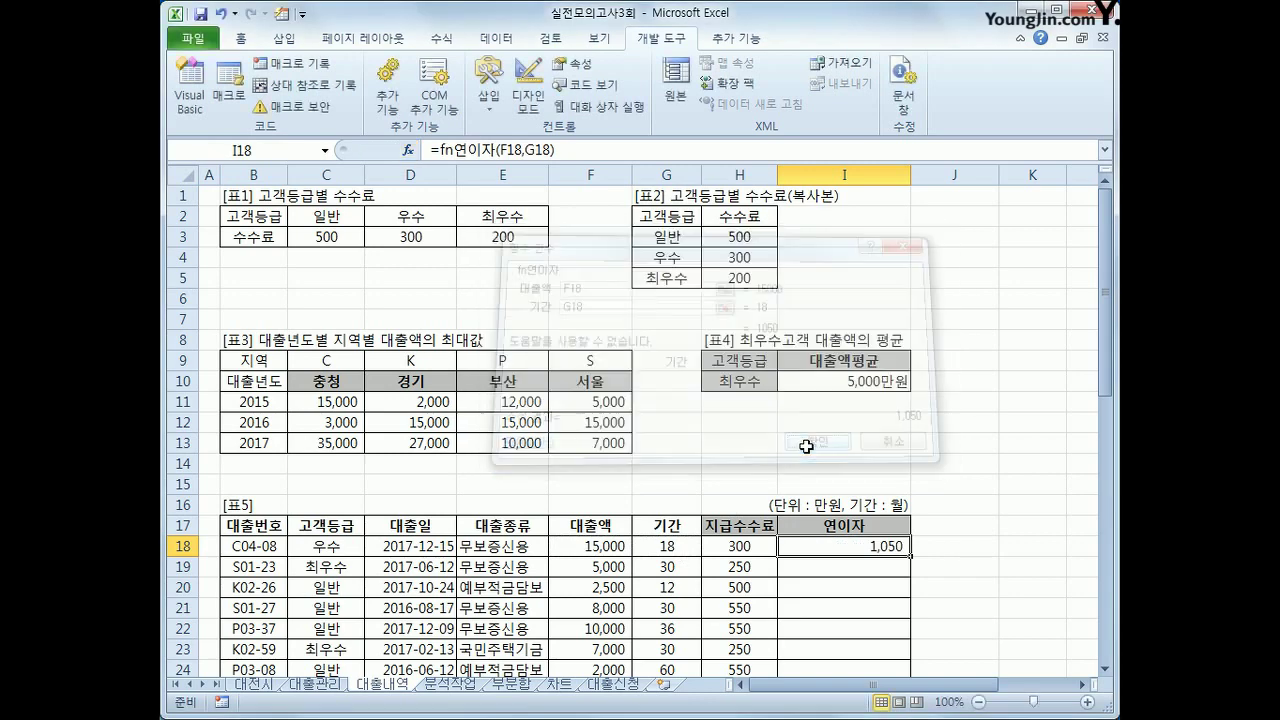
Fill the fn연이자 formula in I18 down the 연이자 column through I44
double_click(910, 558)
scroll(897, 480, "down", 8)
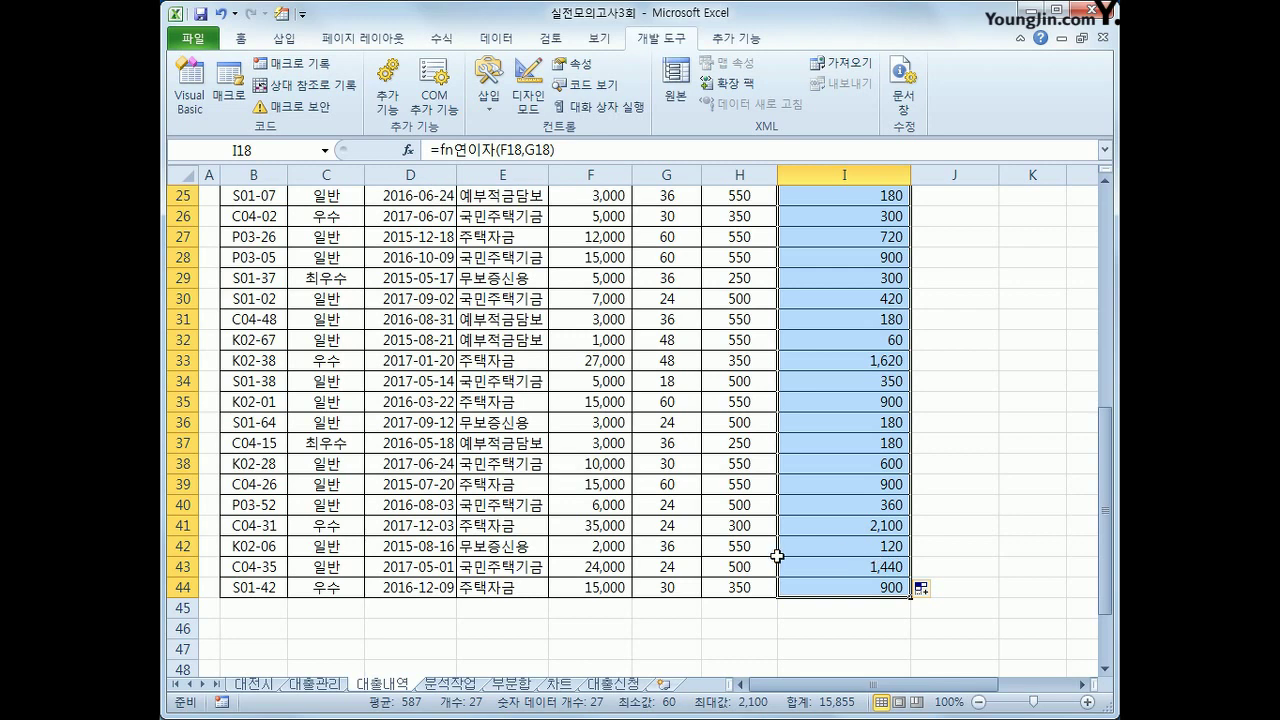
On the 분석작업 sheet, create a pivot table from A3:G13, placed in the existing worksheet at cell A19
left_click(452, 688)
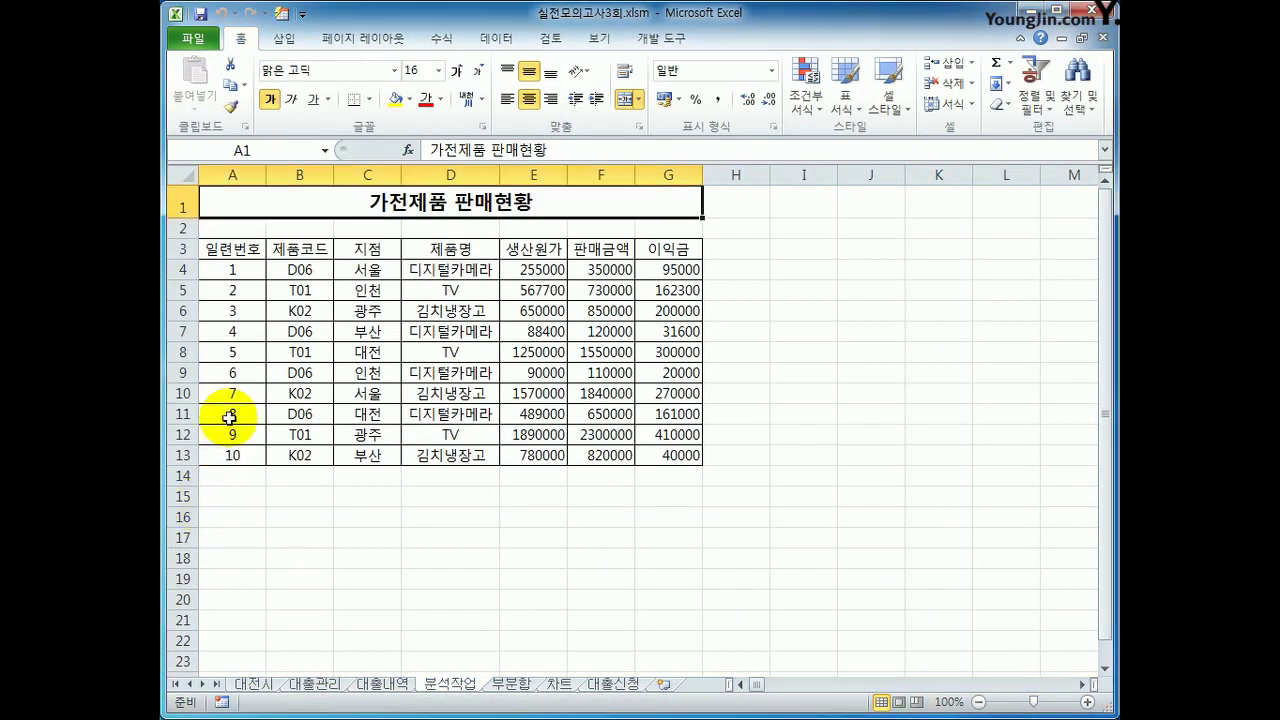
left_click(242, 249)
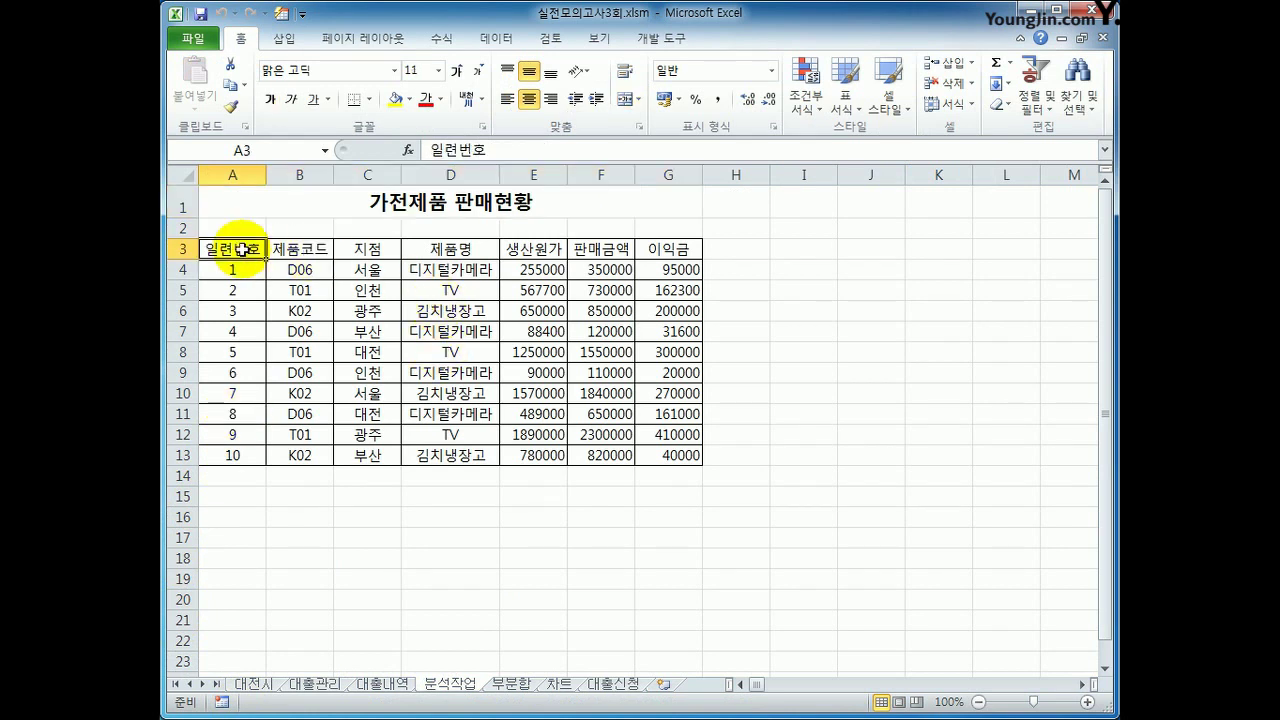
left_click(284, 38)
left_click(192, 75)
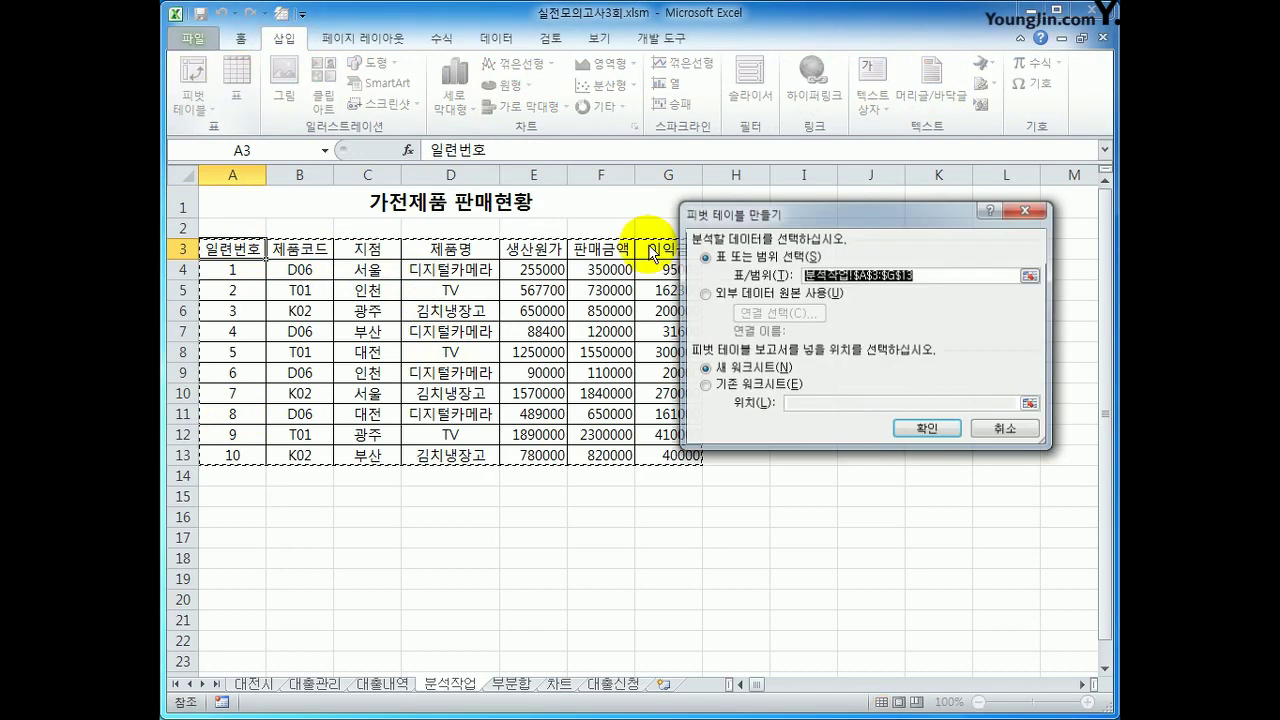
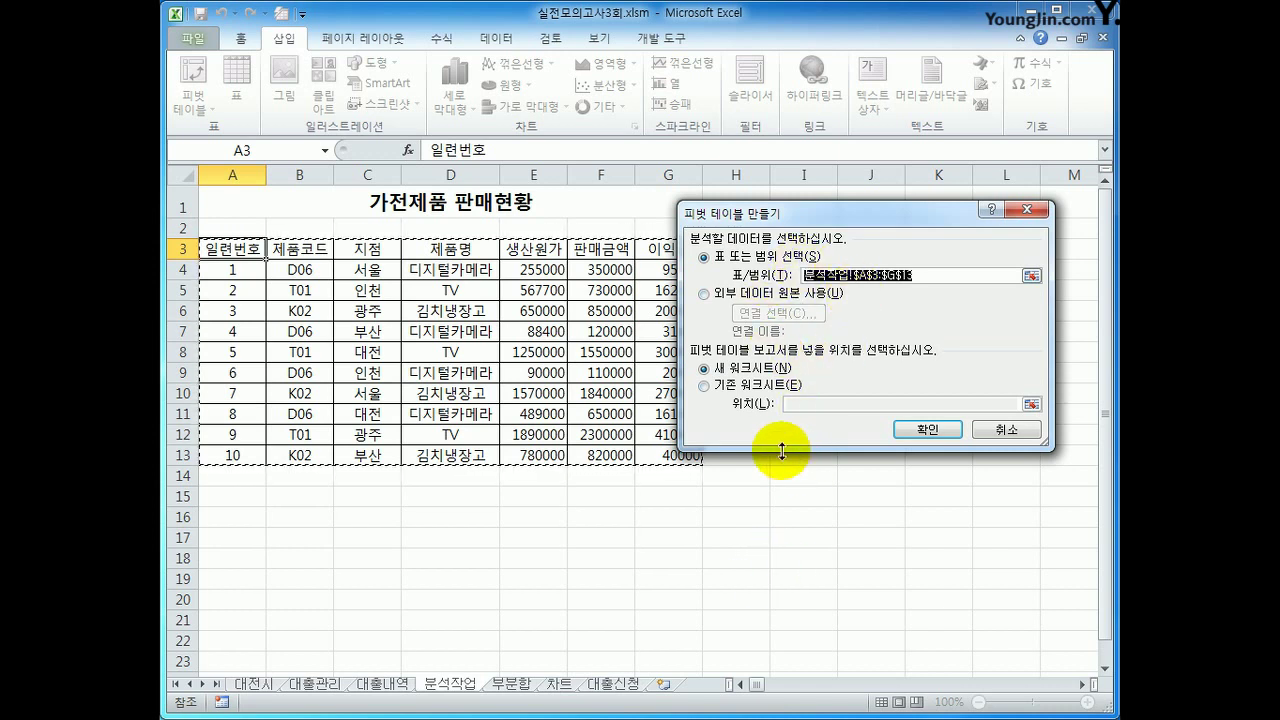
left_click(780, 389)
left_click(795, 404)
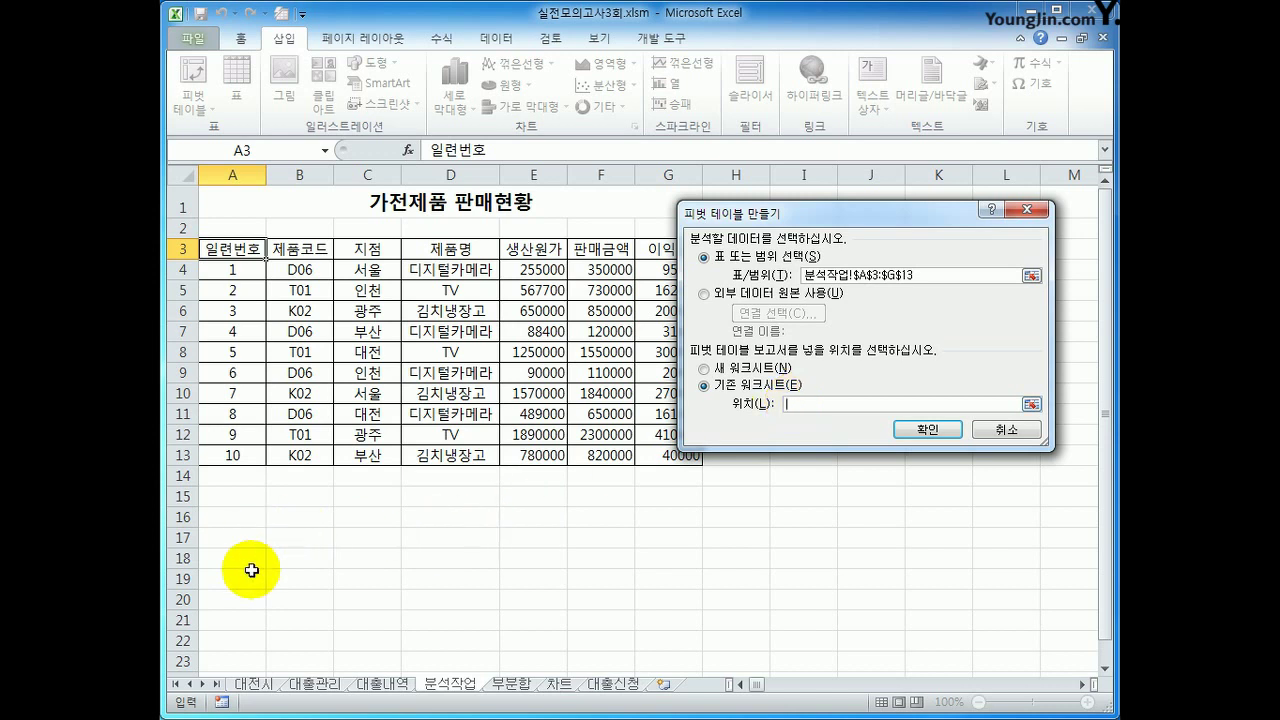
left_click(245, 537)
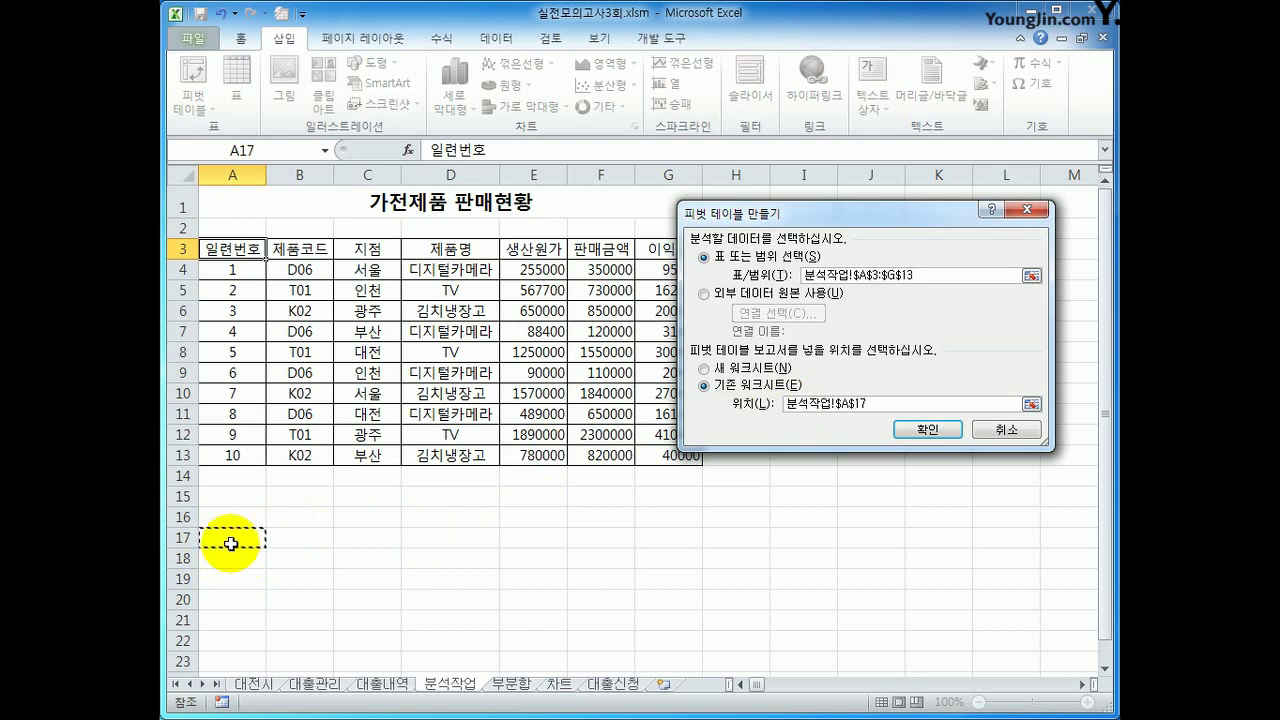
left_click(218, 578)
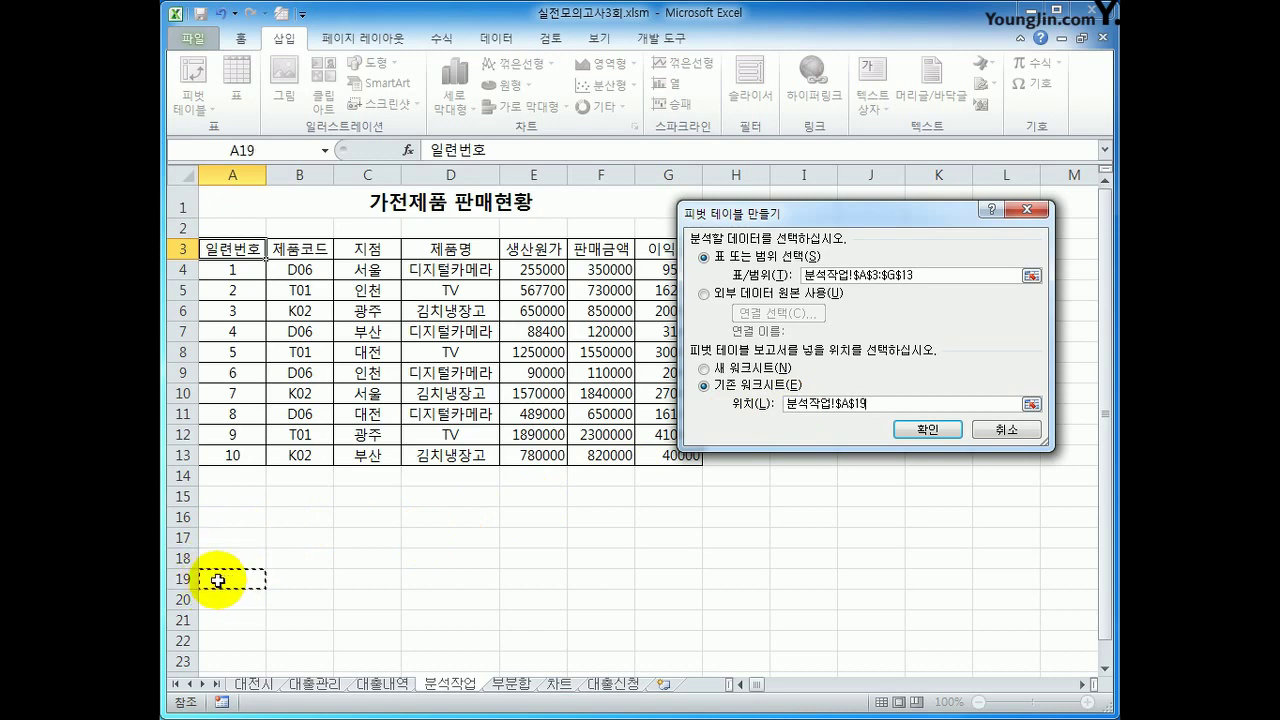
scroll(350, 594, "down", 4)
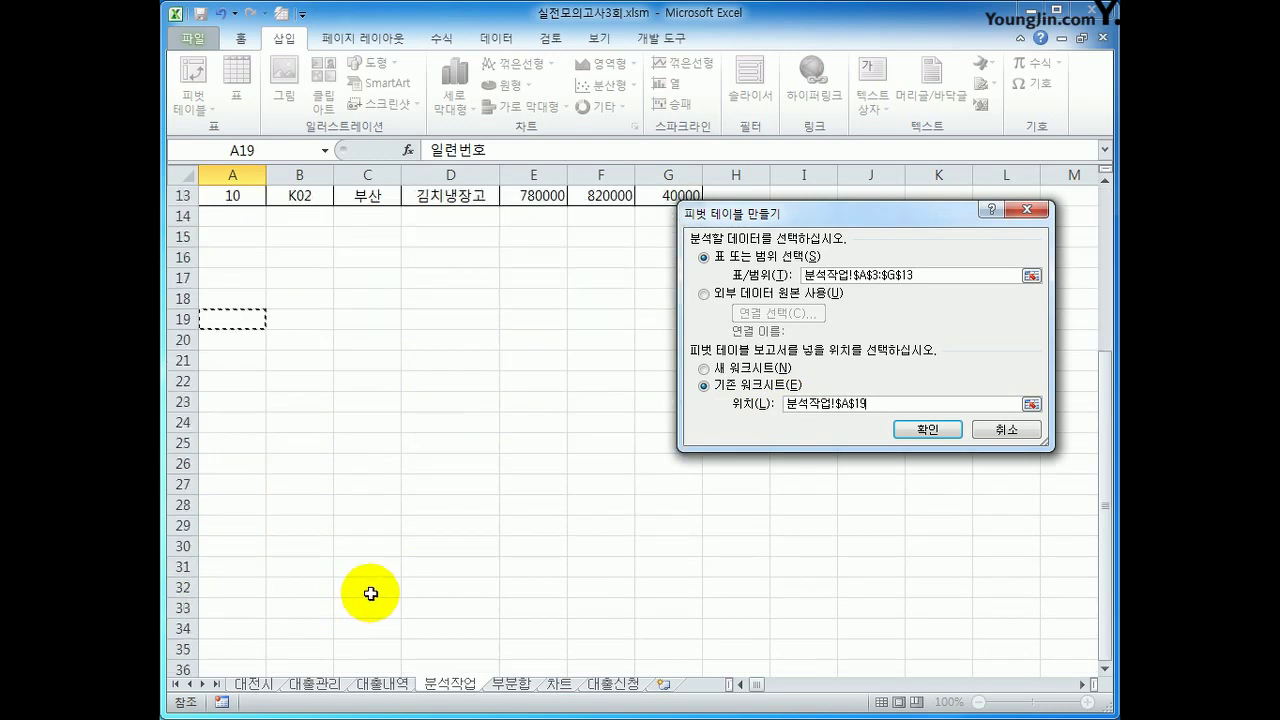
left_click_drag(731, 212, 457, 236)
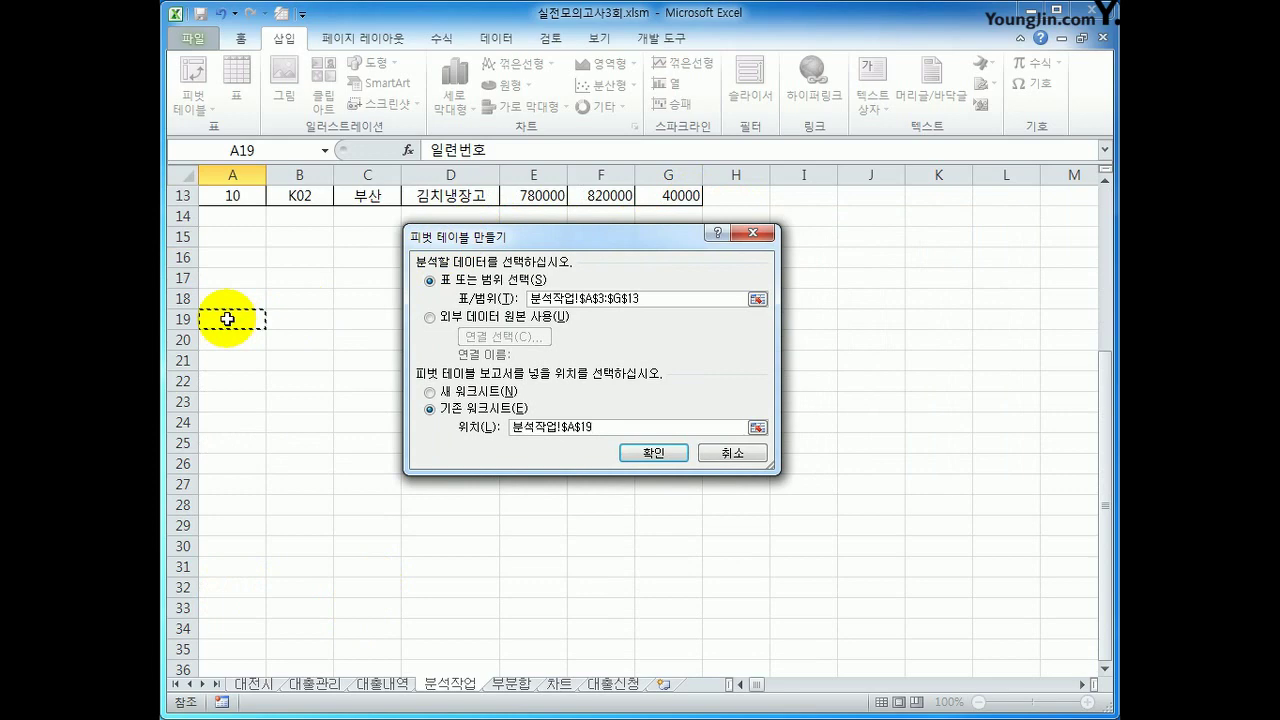
left_click(655, 453)
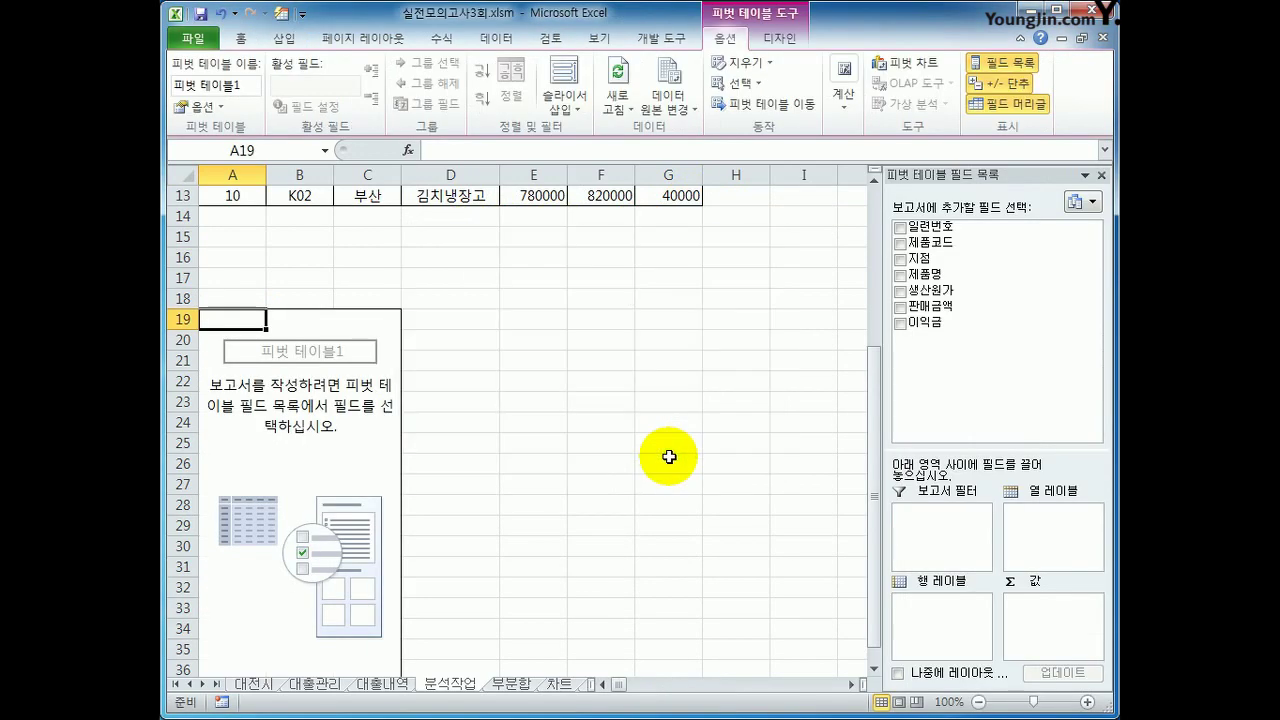
Assign 제품코드 as the pivot table's report filter, 지점 as its row label and 제품명 as its column label
scroll(650, 468, "down", 2)
scroll(650, 468, "up", 1)
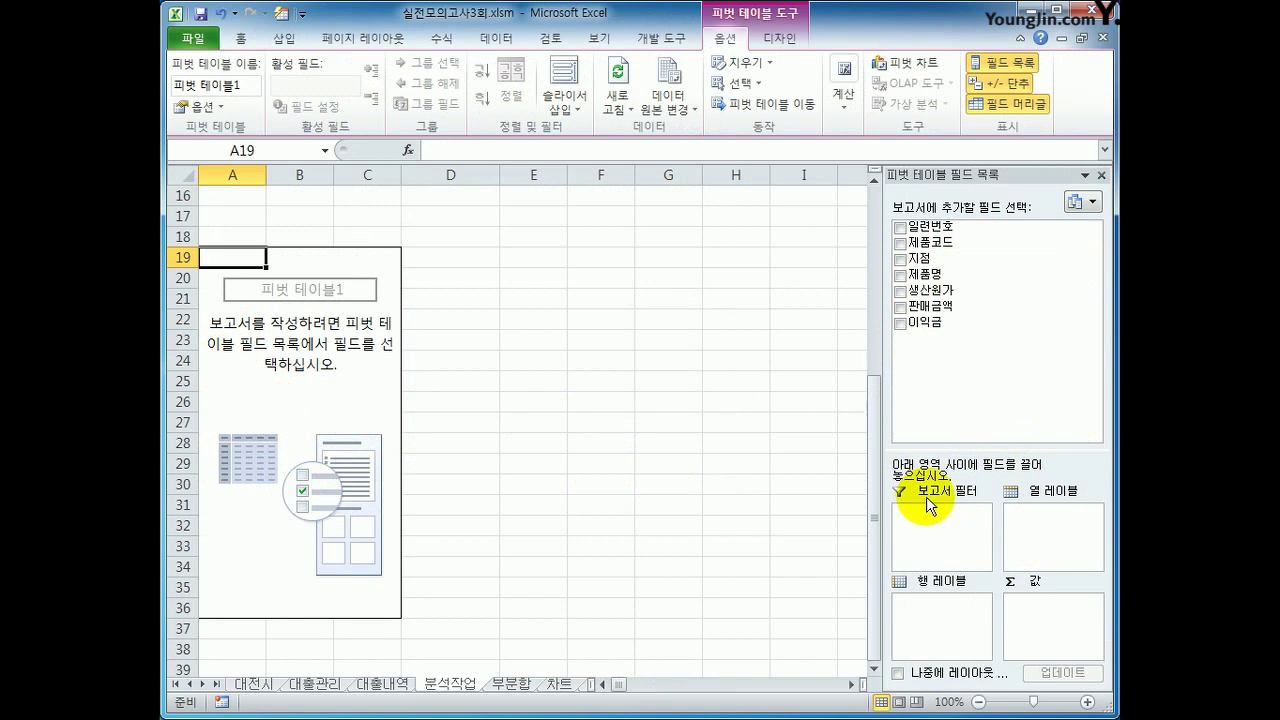
left_click_drag(968, 246, 968, 535)
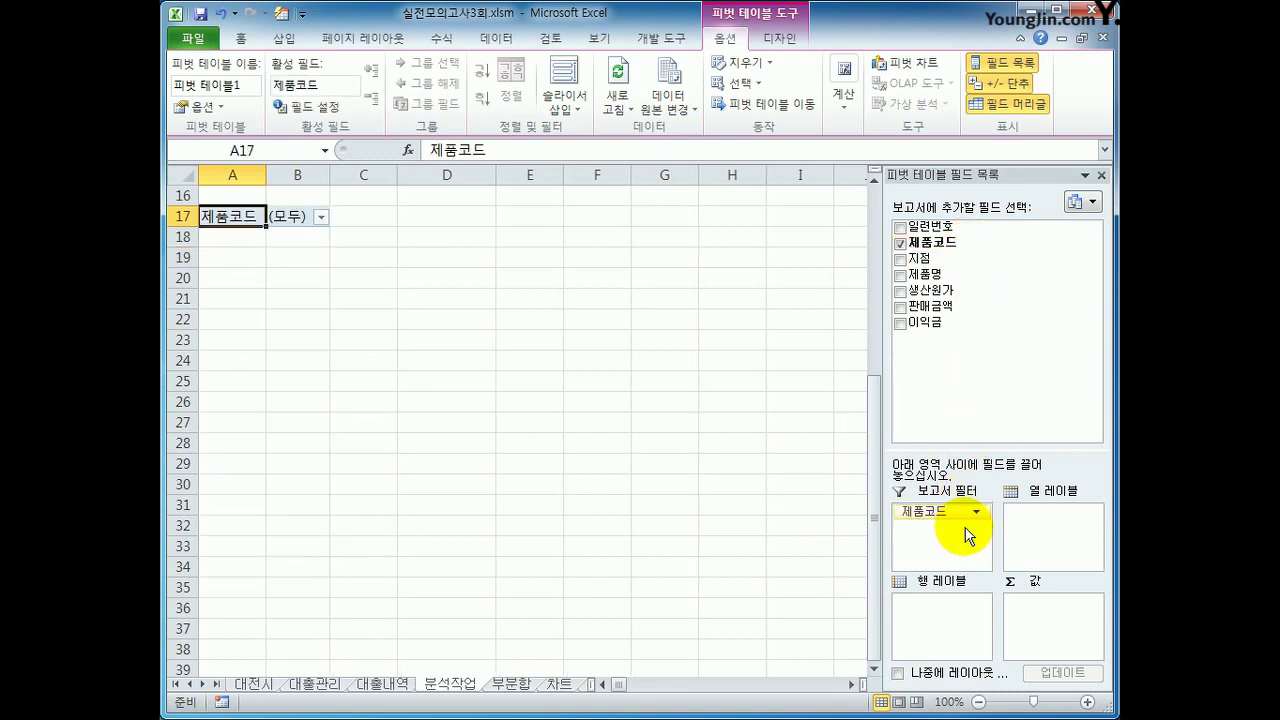
left_click_drag(951, 257, 950, 640)
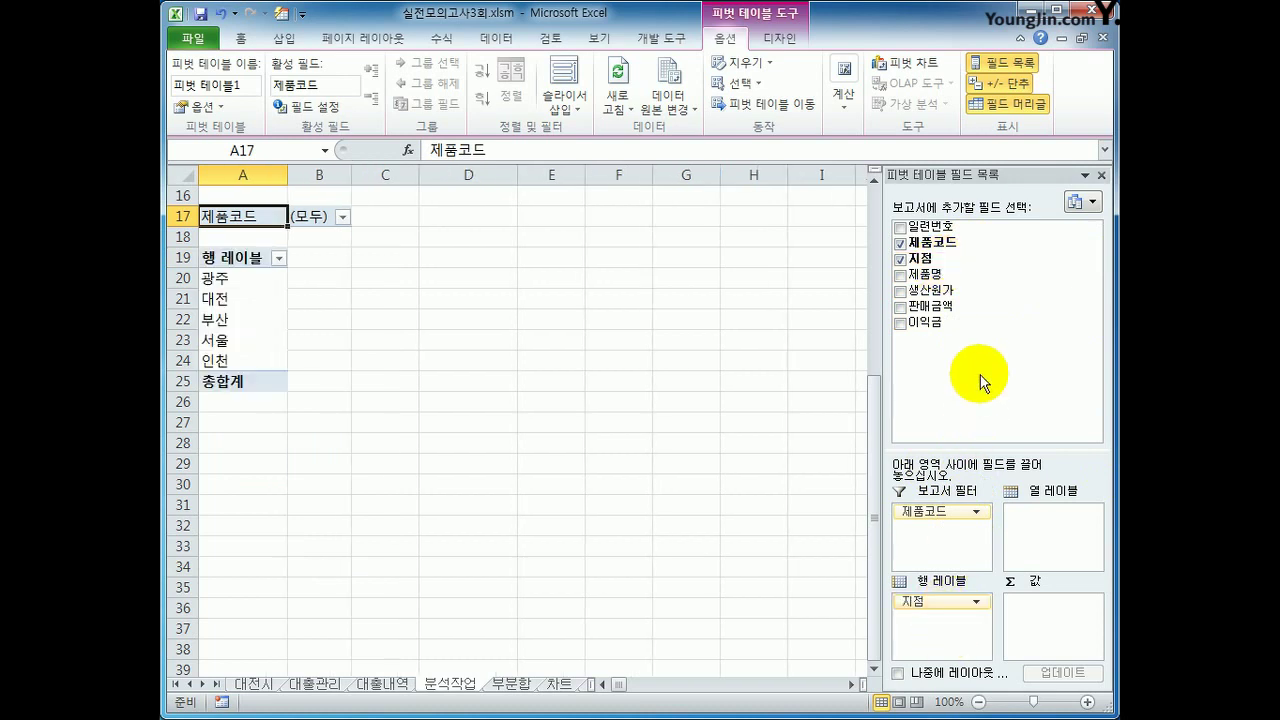
left_click_drag(940, 274, 1062, 560)
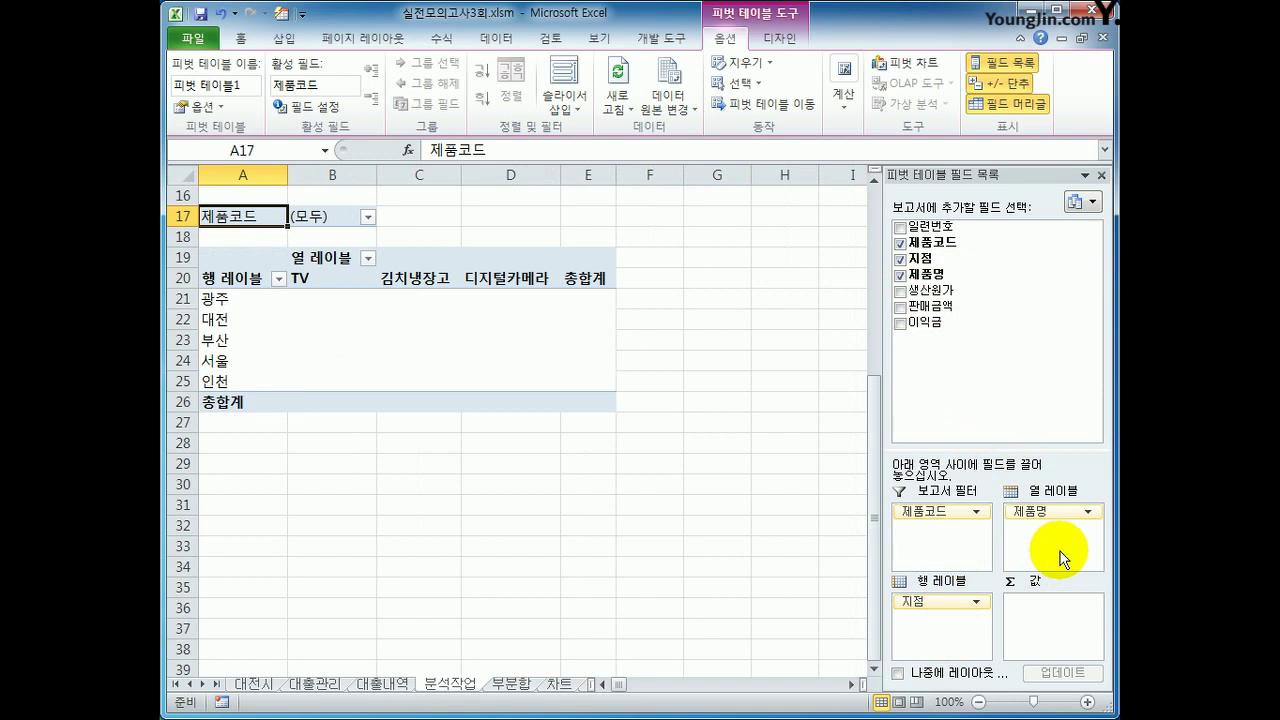
Add 생산원가, 판매금액 and 이익금 to the pivot table's values, in that order
left_click_drag(966, 291, 1044, 604)
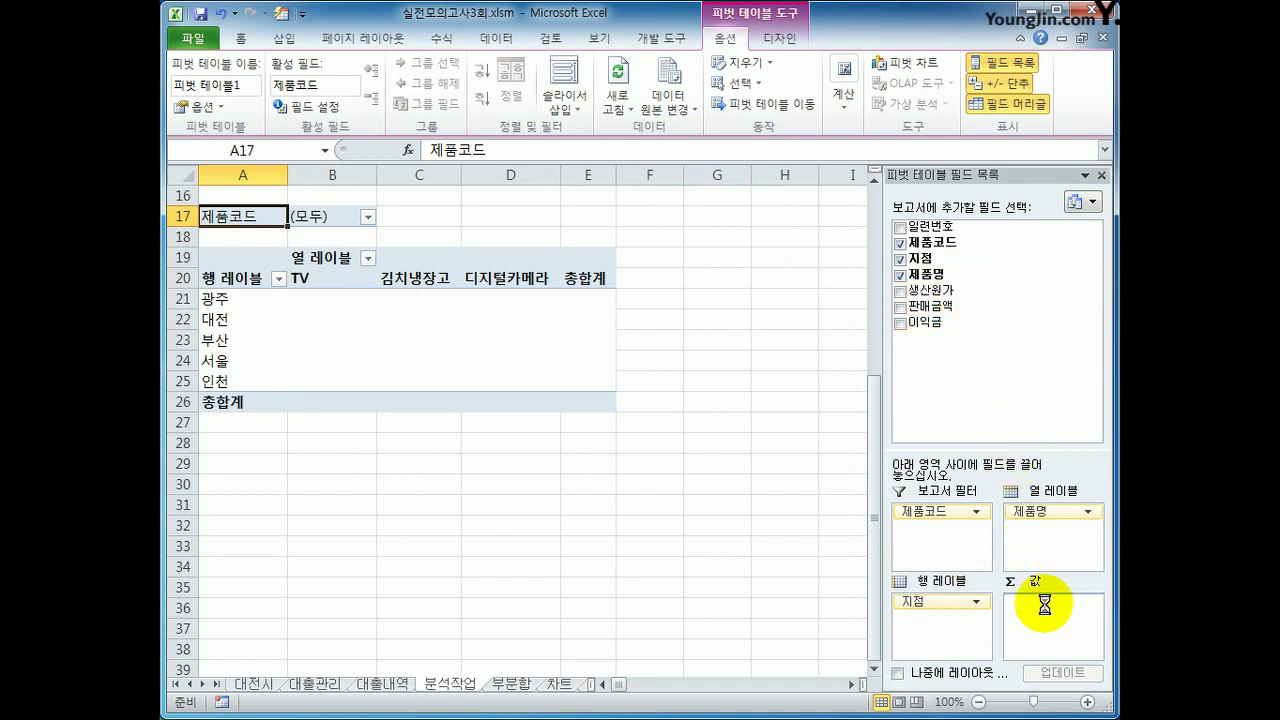
left_click_drag(966, 306, 1048, 652)
left_click_drag(918, 322, 1042, 650)
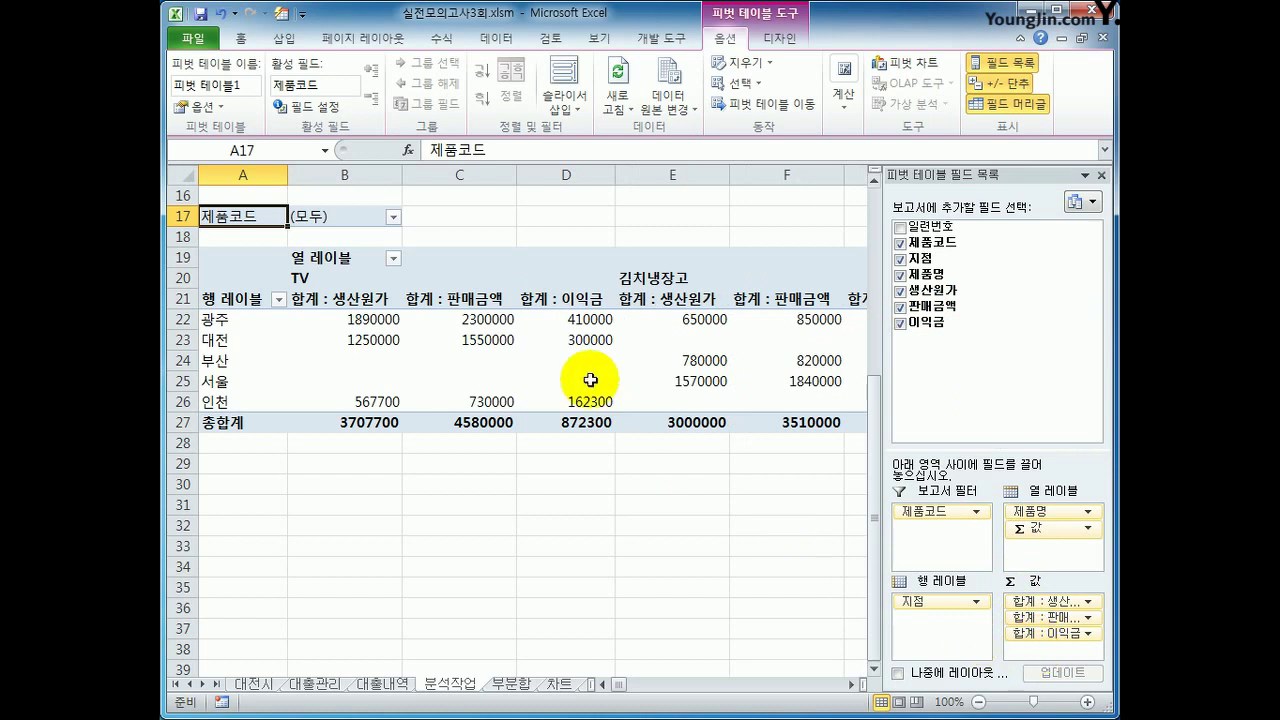
Show the pivot table in tabular form and move the Σ 값 field from the column labels to below 지점 in the row labels
mouse_move(485, 311)
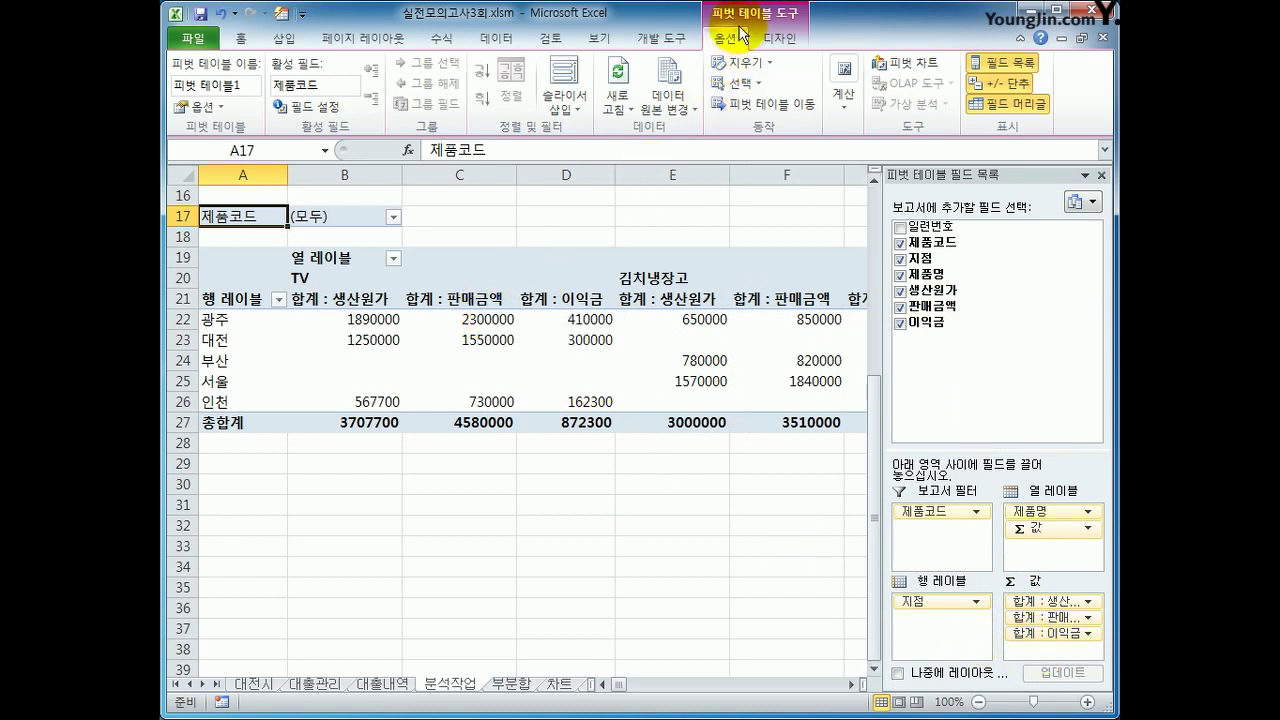
left_click(792, 38)
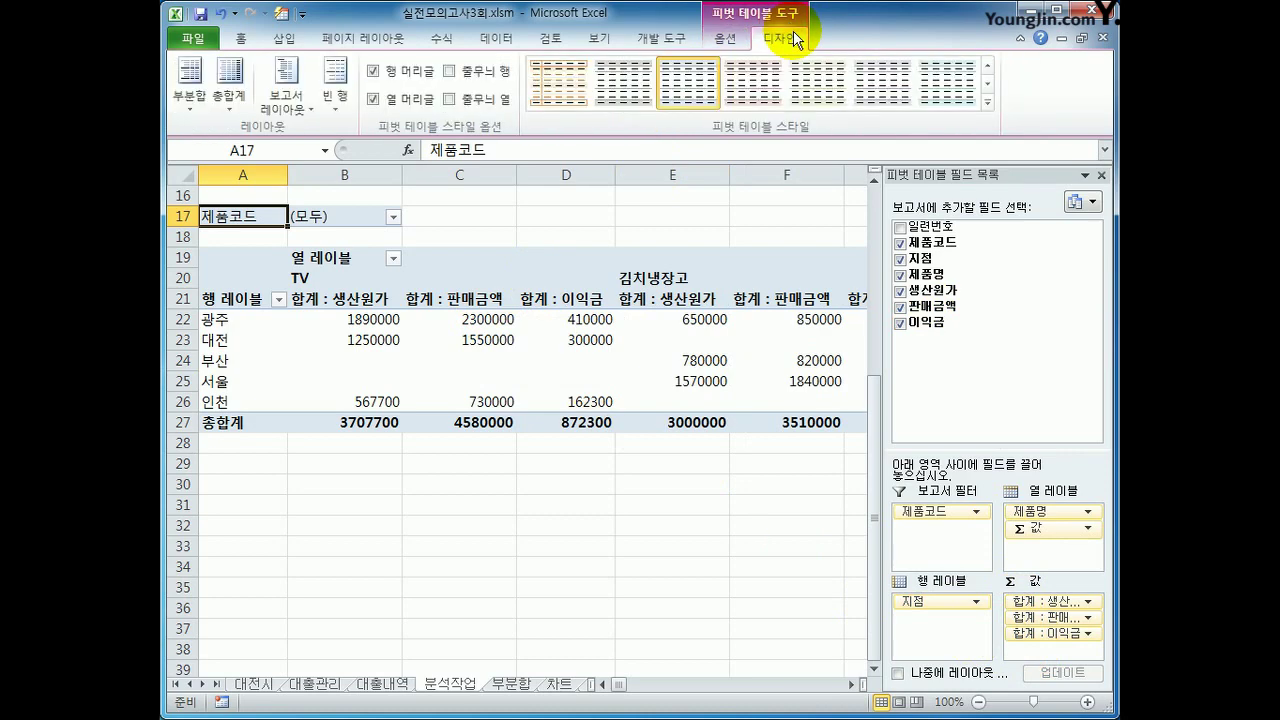
left_click(286, 90)
left_click(358, 218)
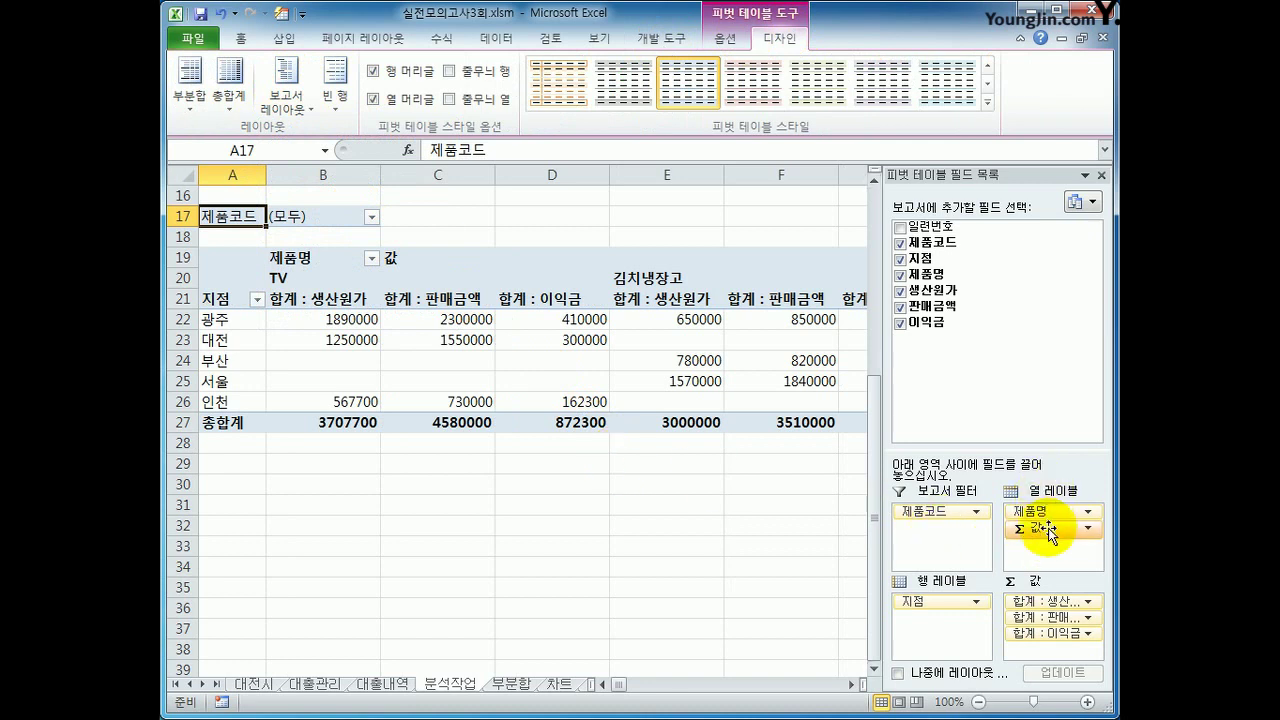
left_click_drag(1036, 528, 966, 612)
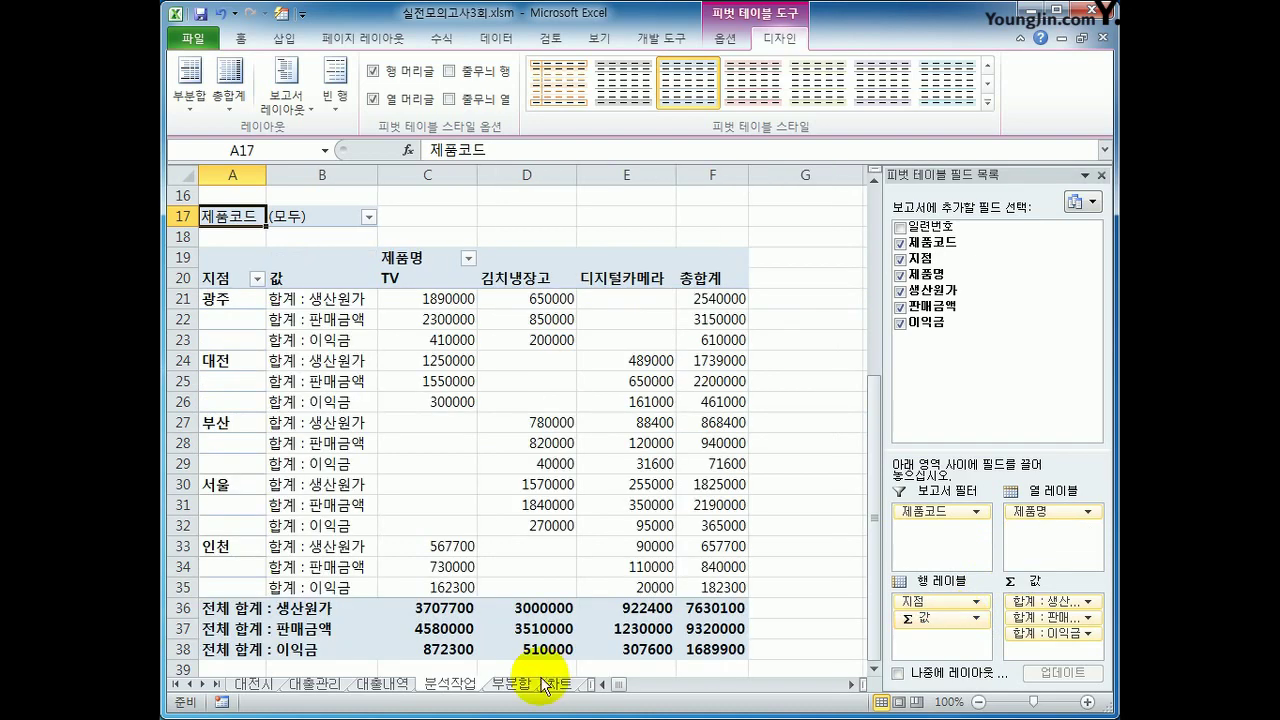
Summarize the 생산원가 value field by average (평균)
left_click(316, 299)
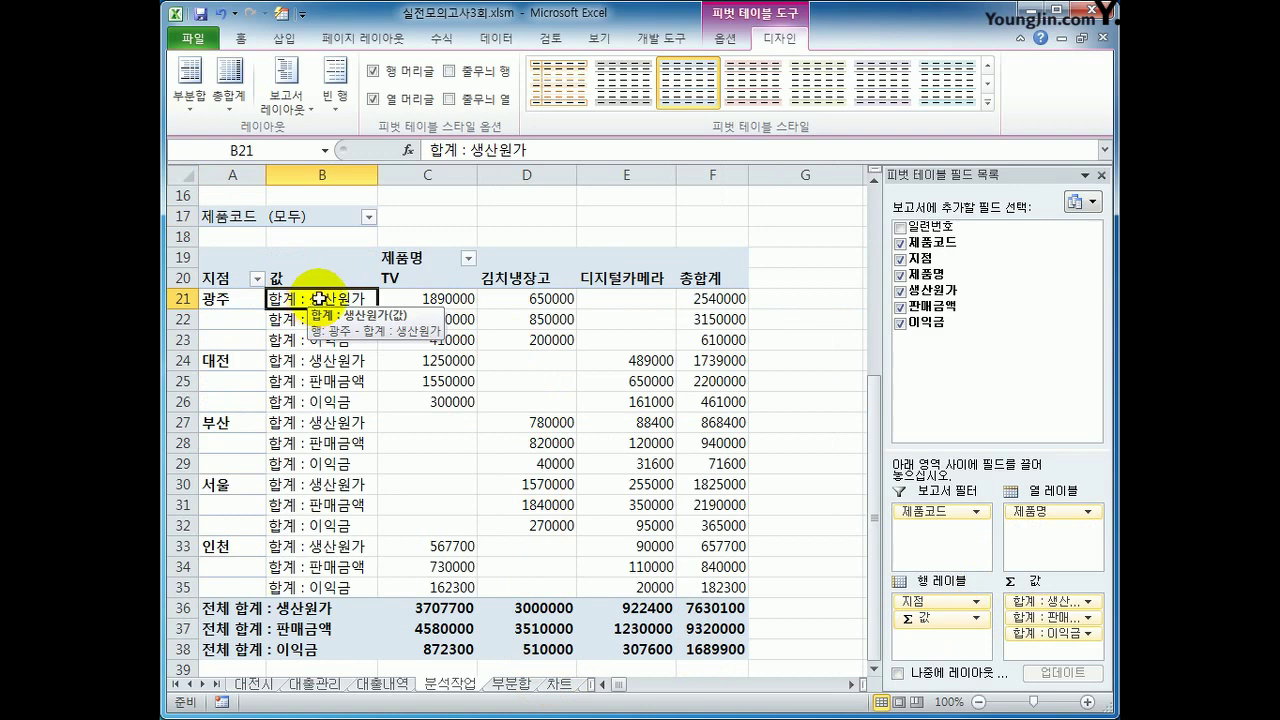
right_click(318, 298)
mouse_move(483, 462)
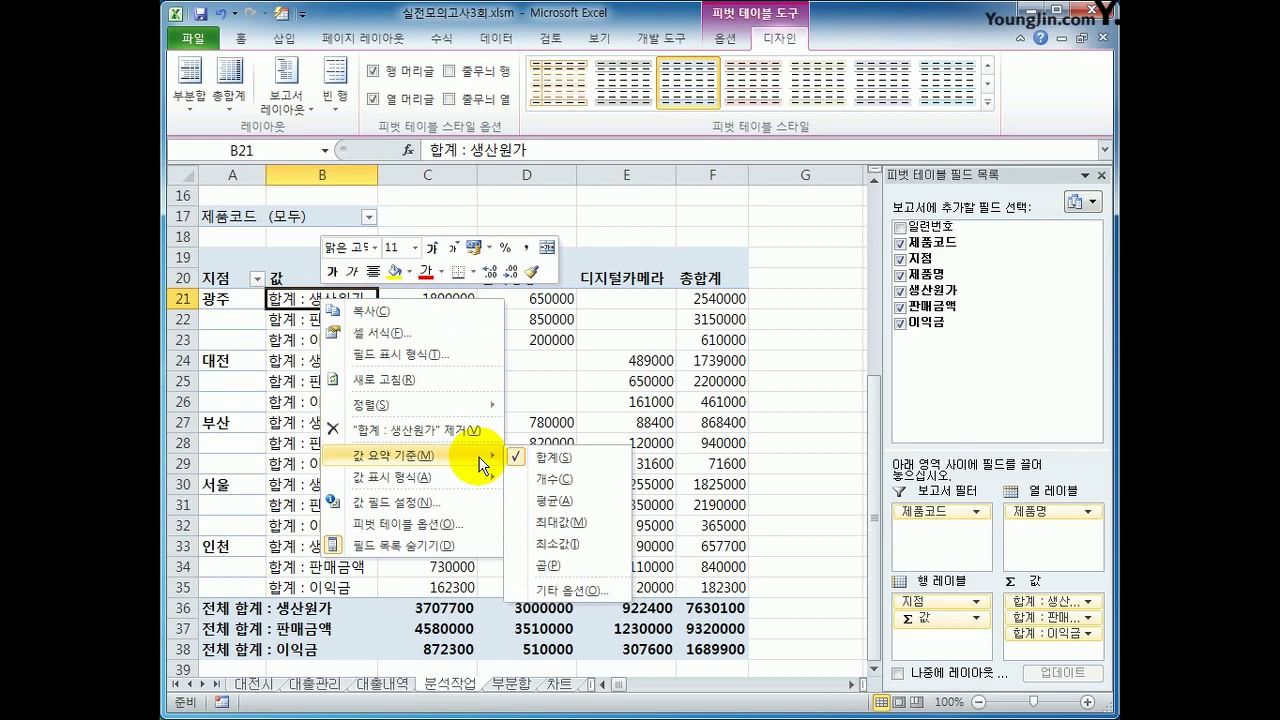
left_click(565, 497)
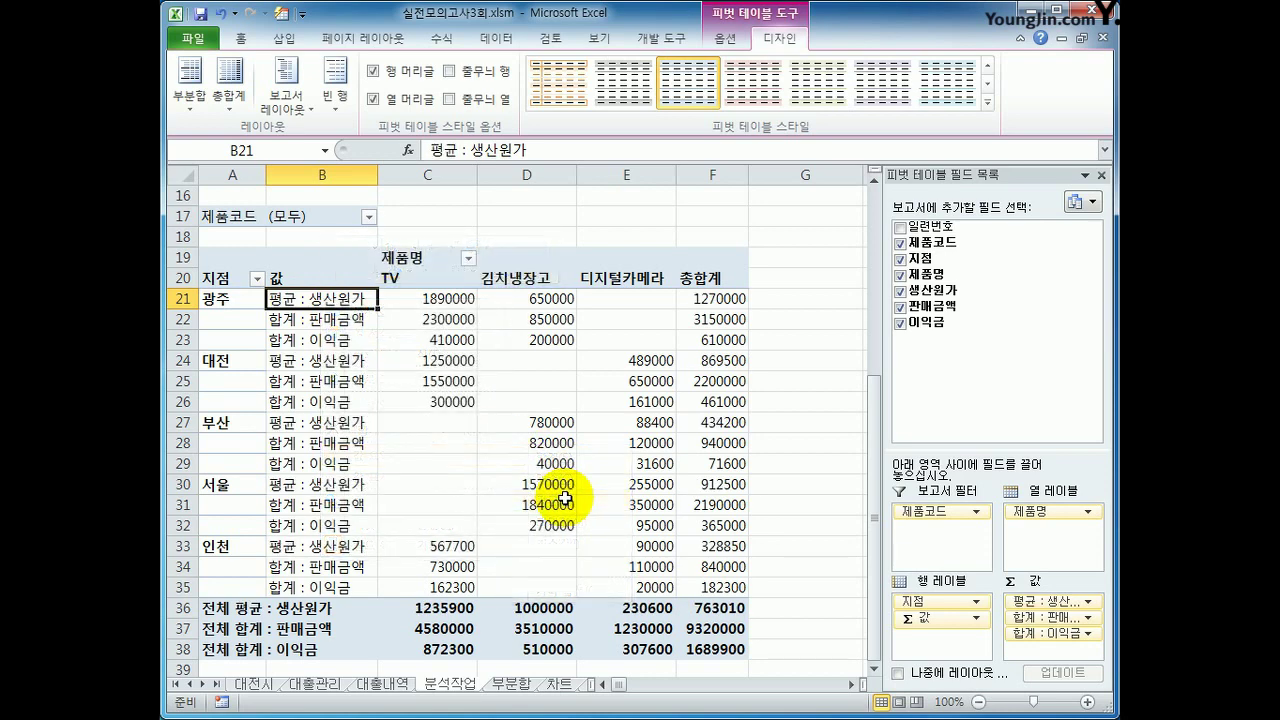
Summarize the 판매금액 value field by average (평균)
left_click(355, 322)
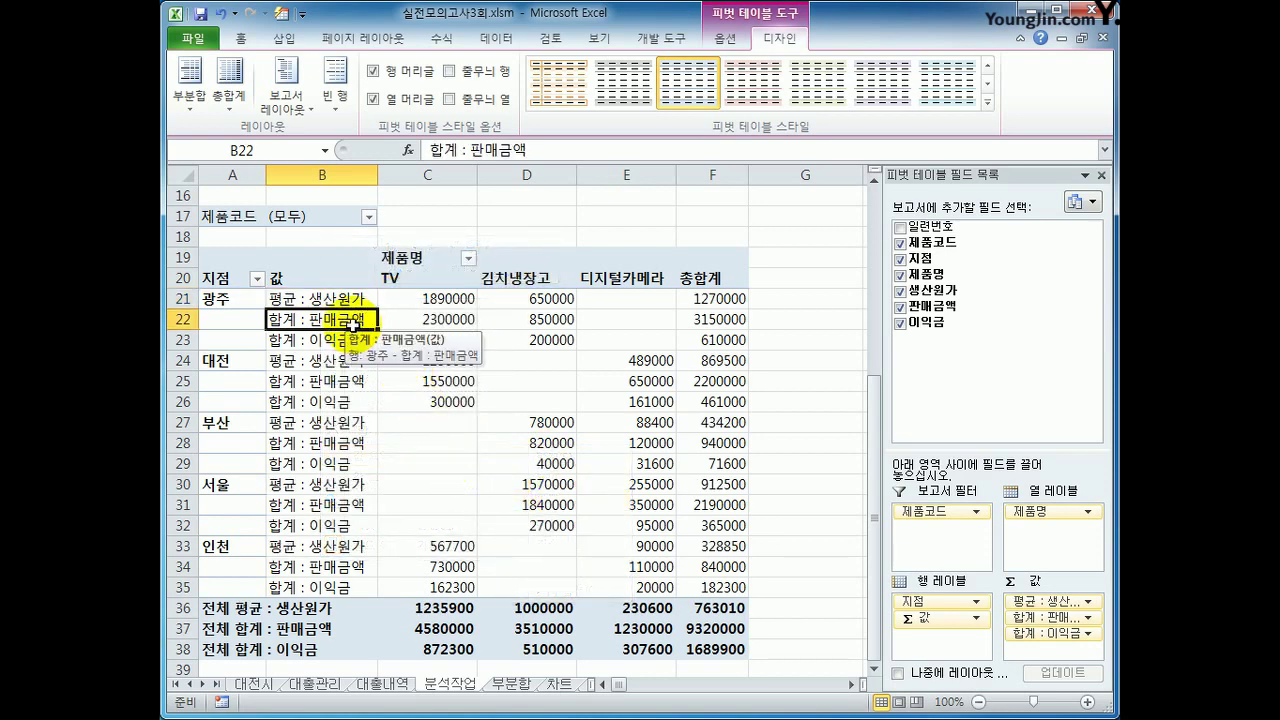
right_click(352, 323)
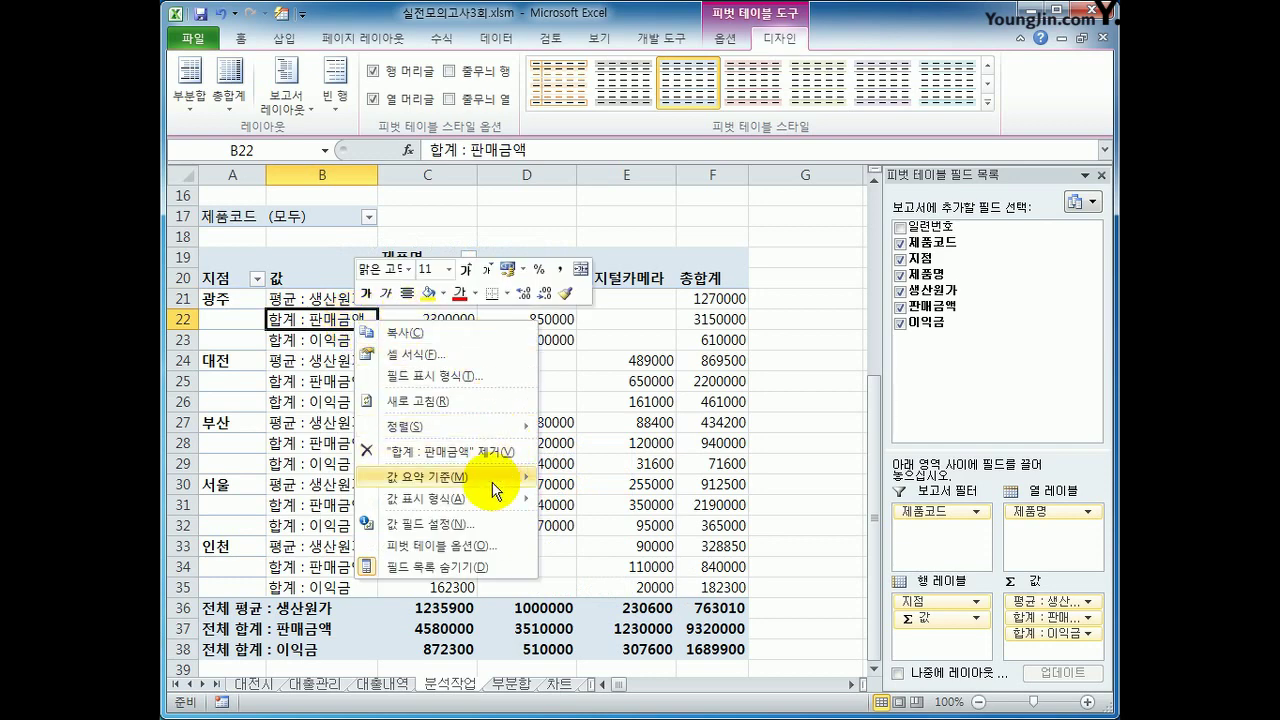
mouse_move(497, 490)
left_click(641, 522)
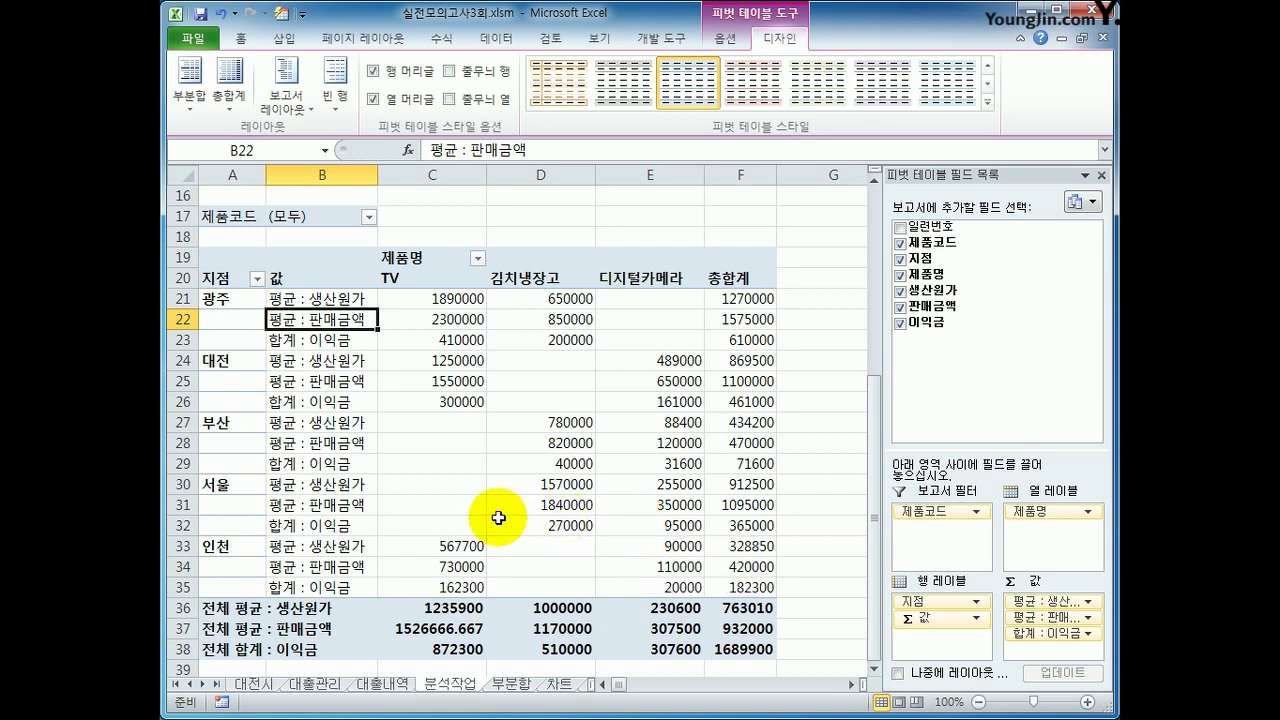
Turn off both the row and column grand totals in the pivot table options
right_click(348, 320)
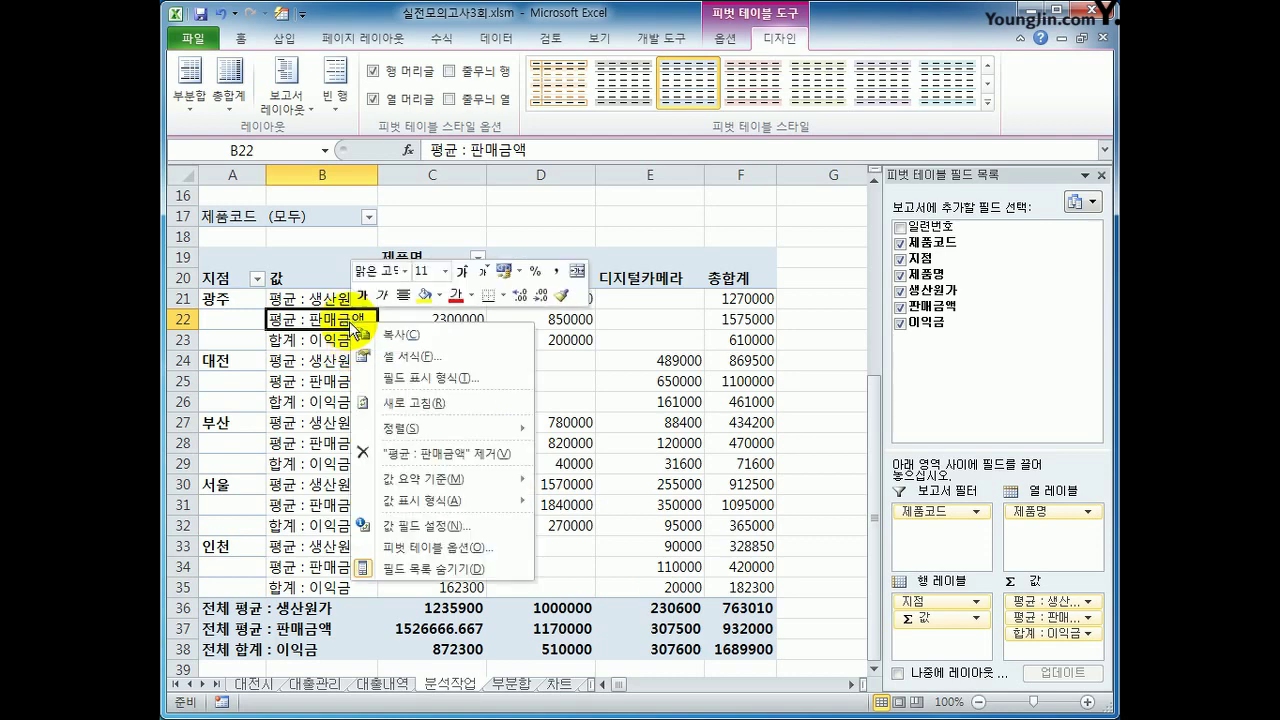
left_click(486, 547)
left_click_drag(514, 339, 645, 153)
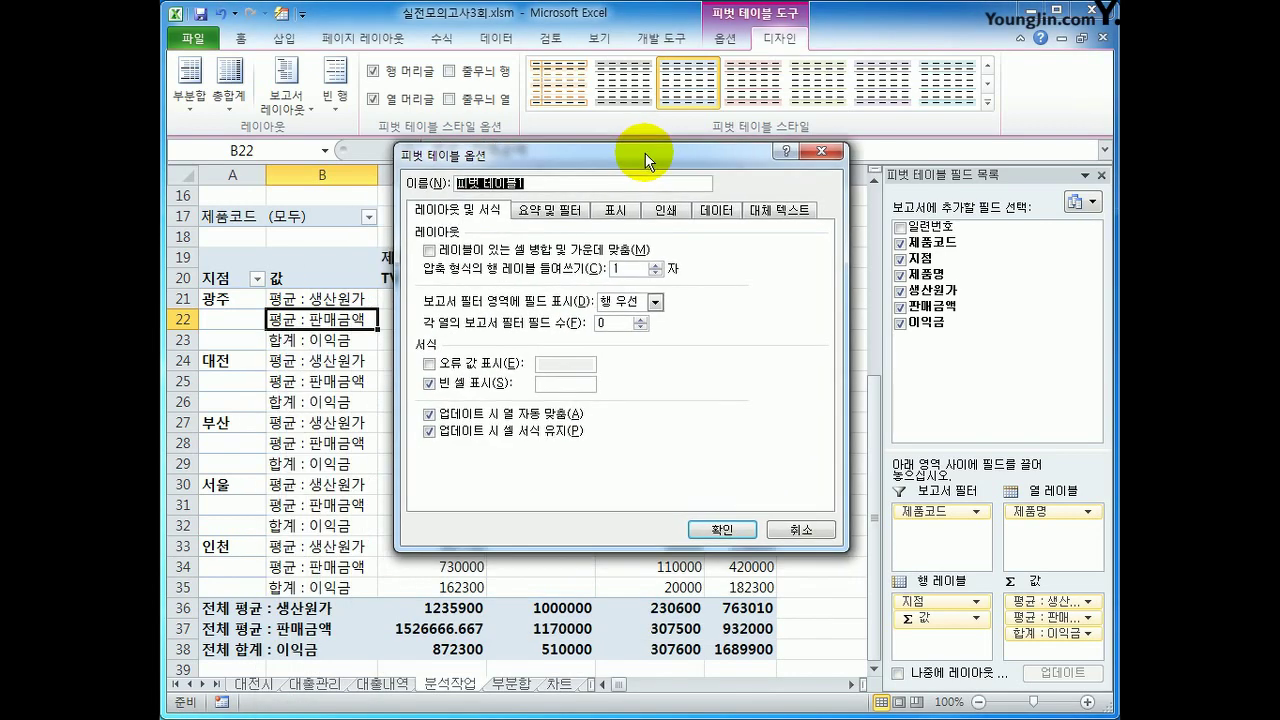
left_click(563, 212)
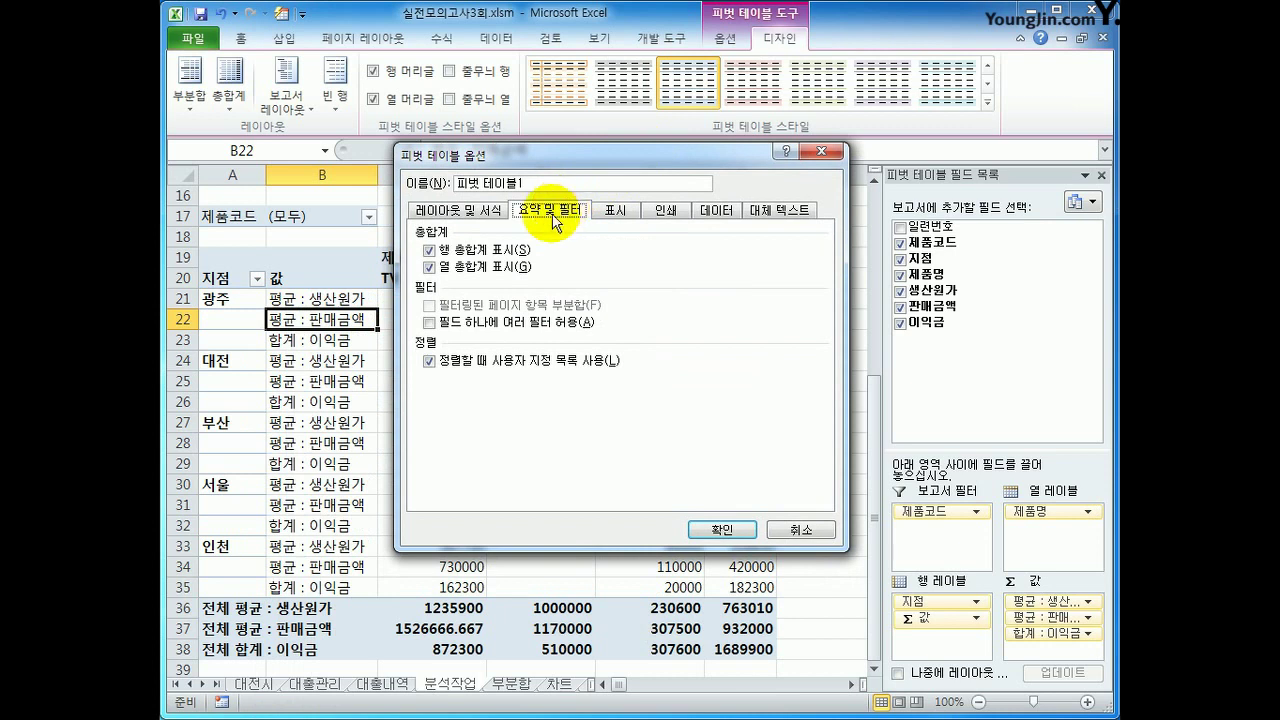
left_click(497, 256)
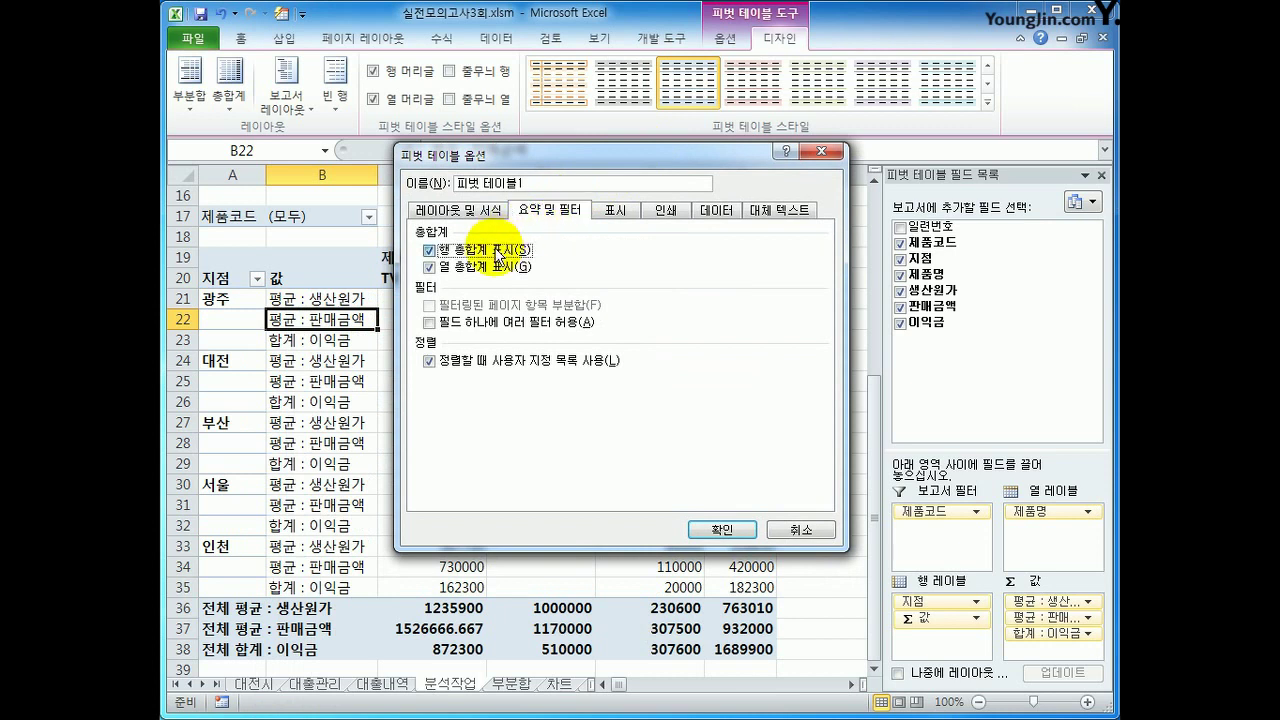
left_click(498, 273)
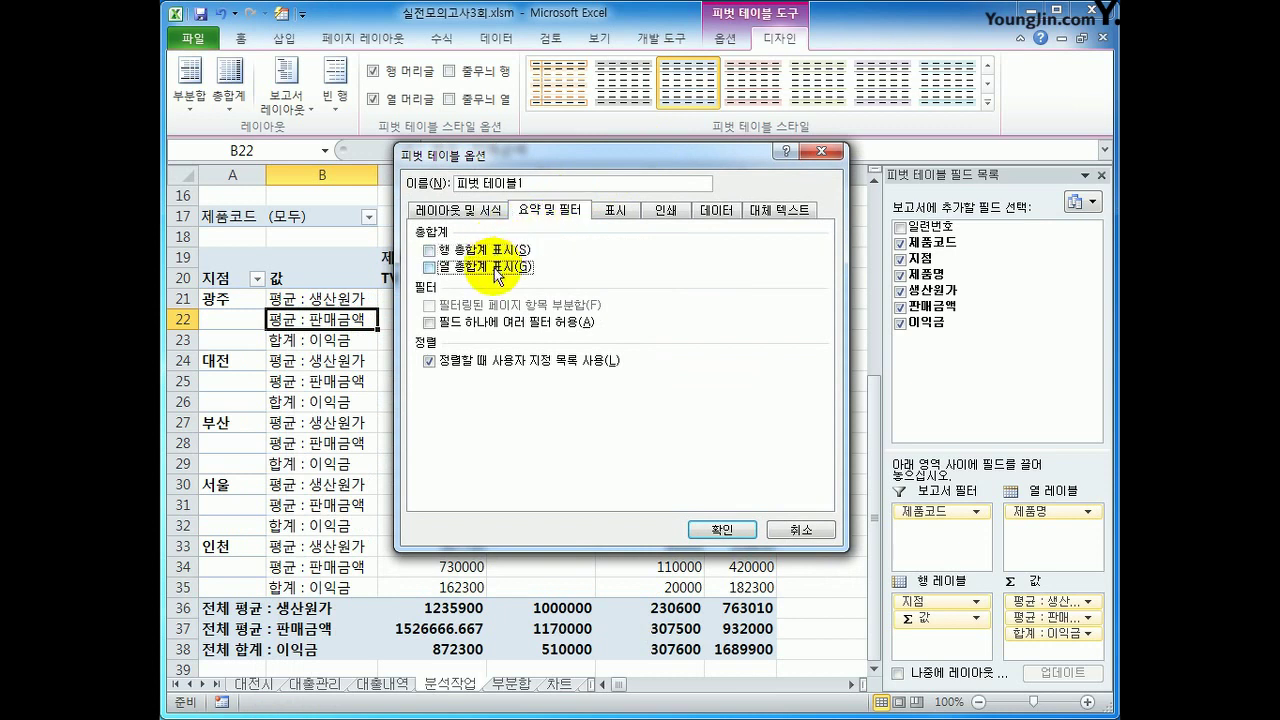
left_click(720, 530)
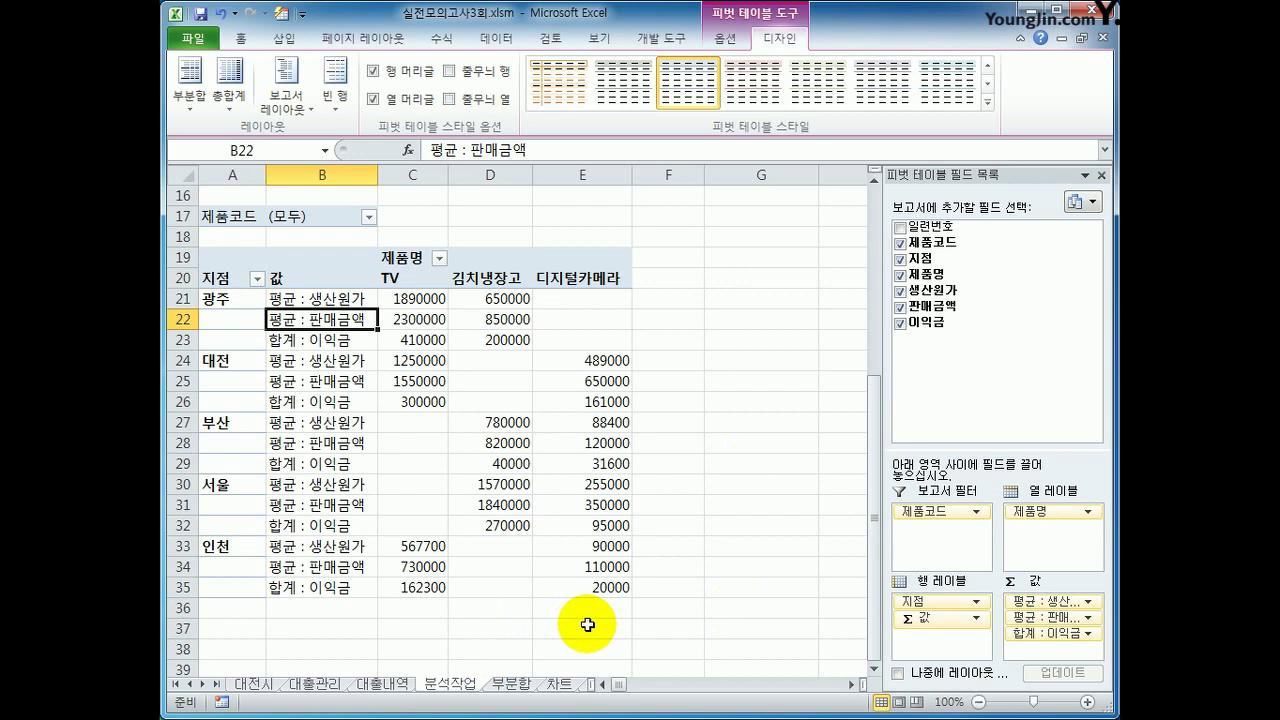
Set the pivot table options to show * in empty cells (빈 셀 표시) and check the empty 광주 cells
right_click(362, 320)
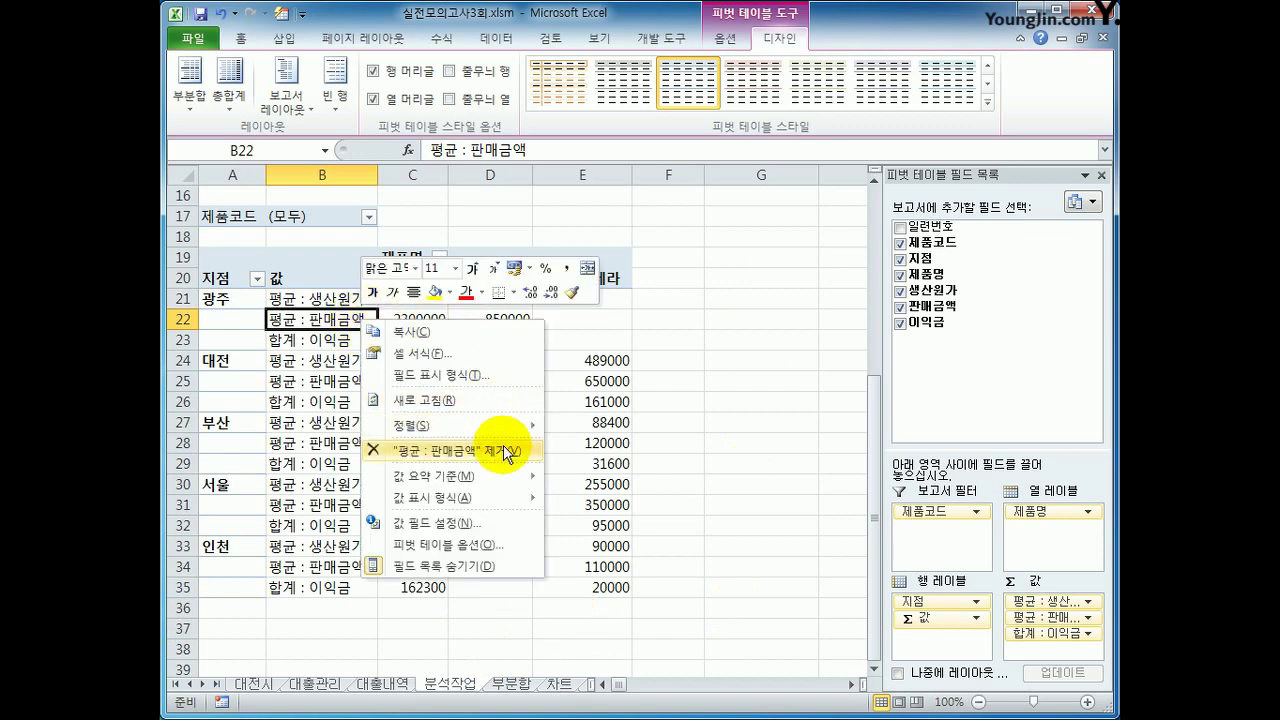
left_click(497, 545)
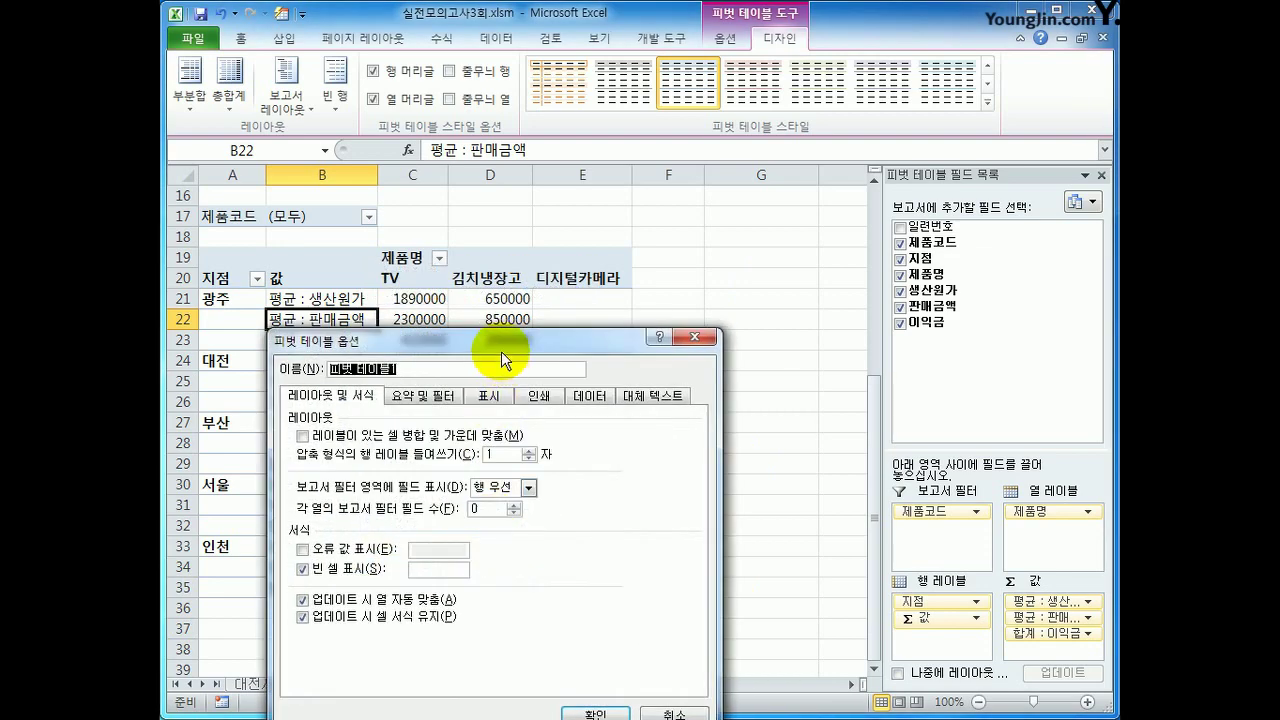
left_click_drag(501, 349, 657, 163)
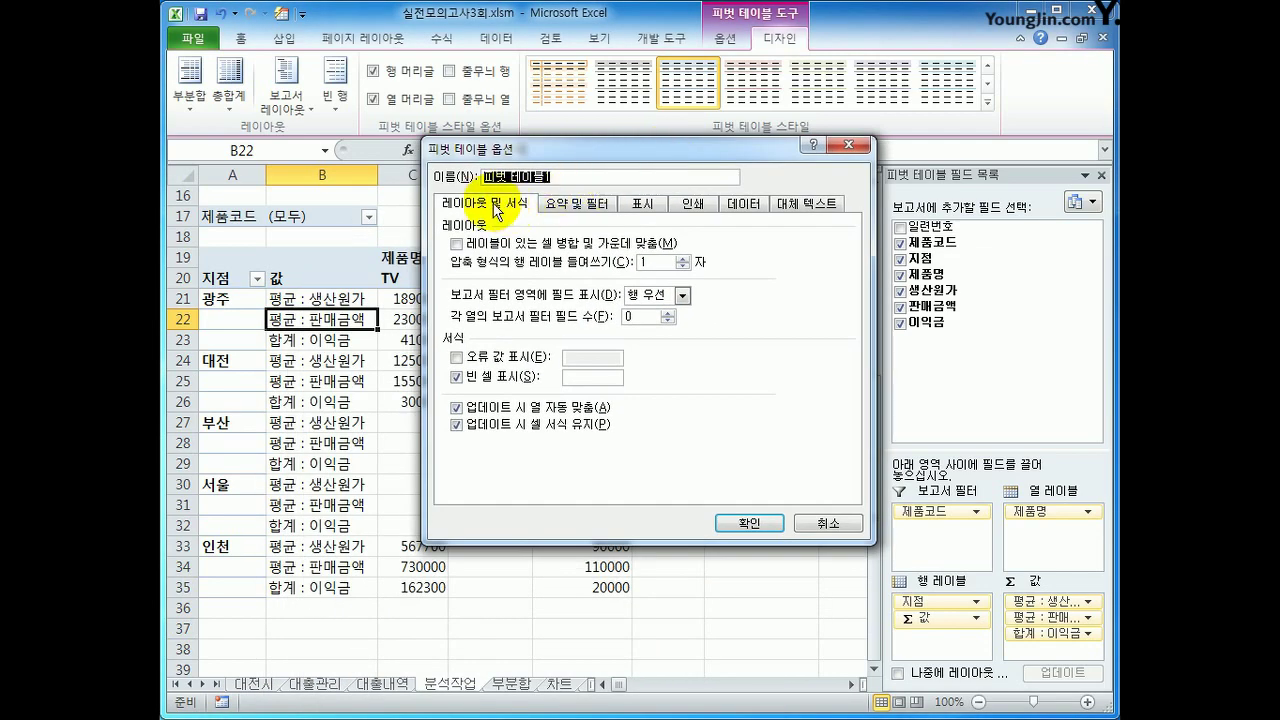
left_click(577, 380)
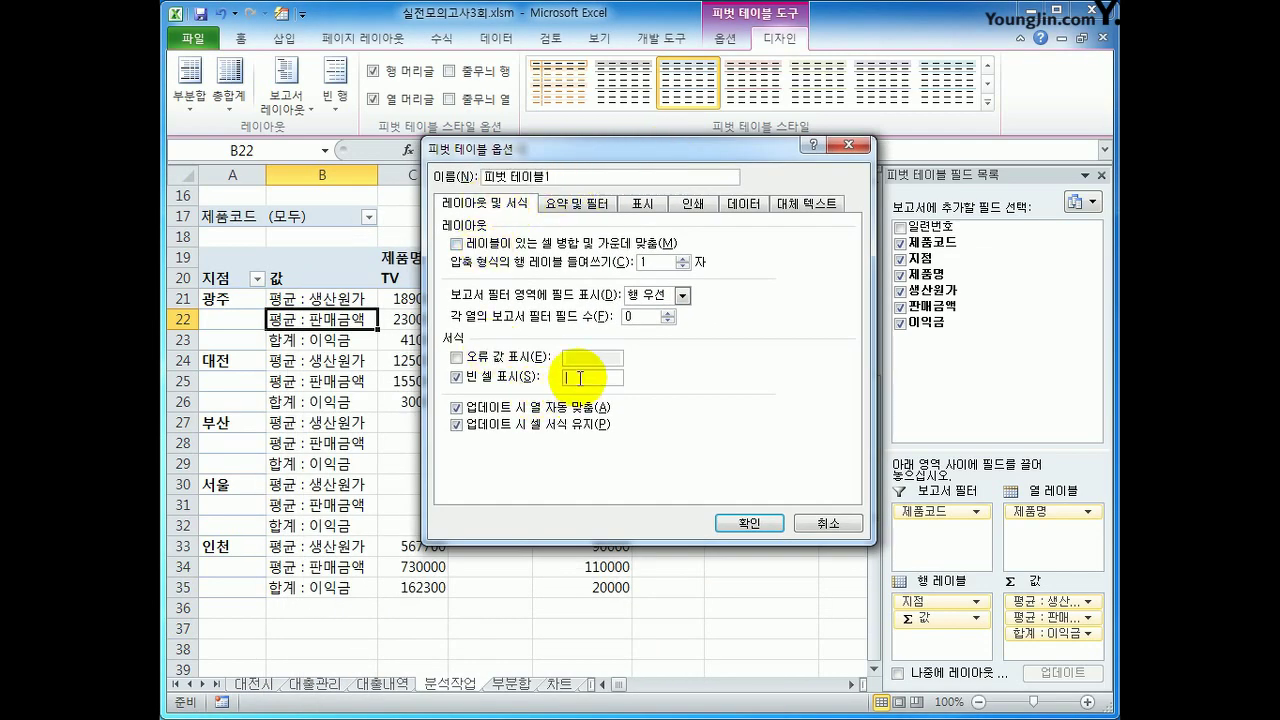
type("*")
left_click(735, 523)
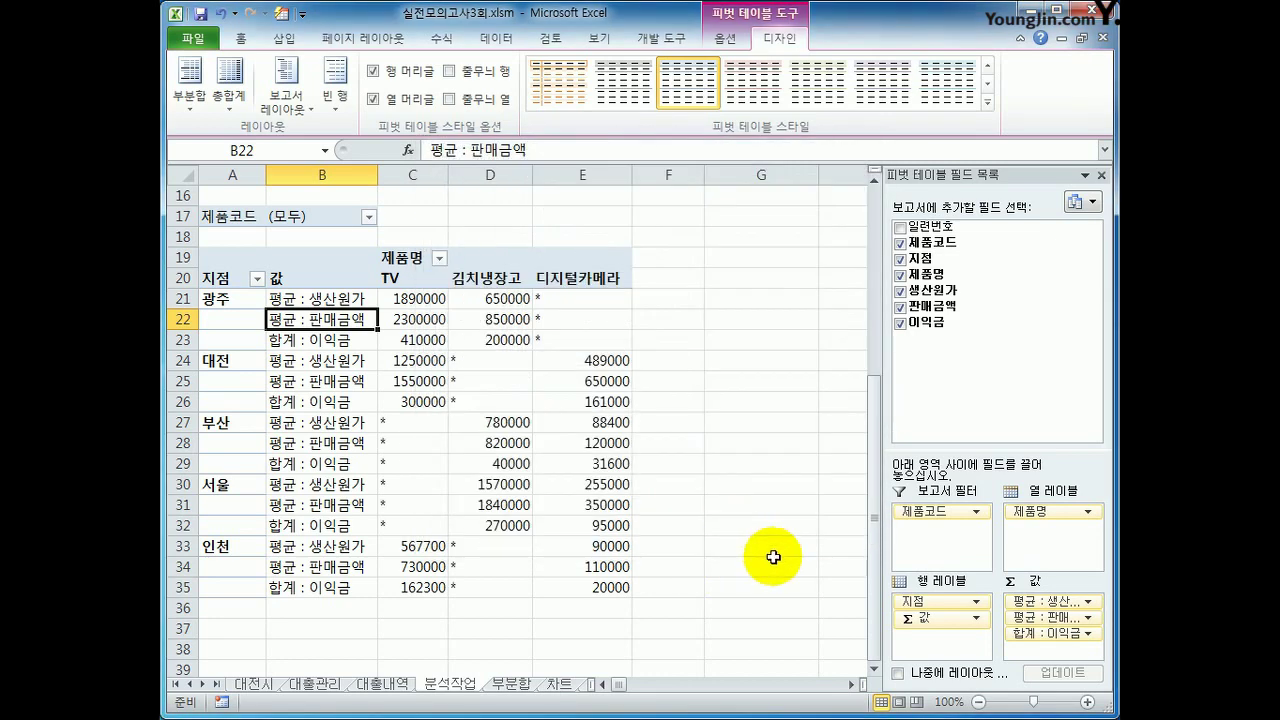
left_click(597, 298)
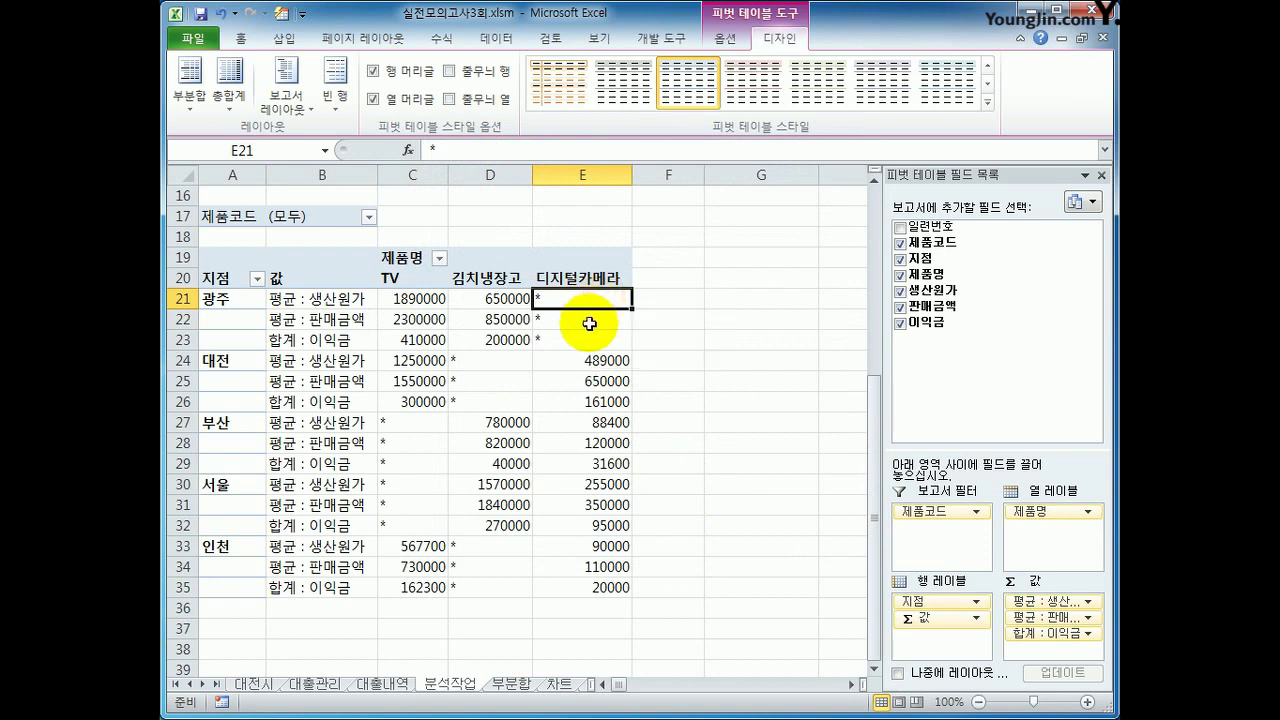
left_click(586, 320)
left_click(583, 339)
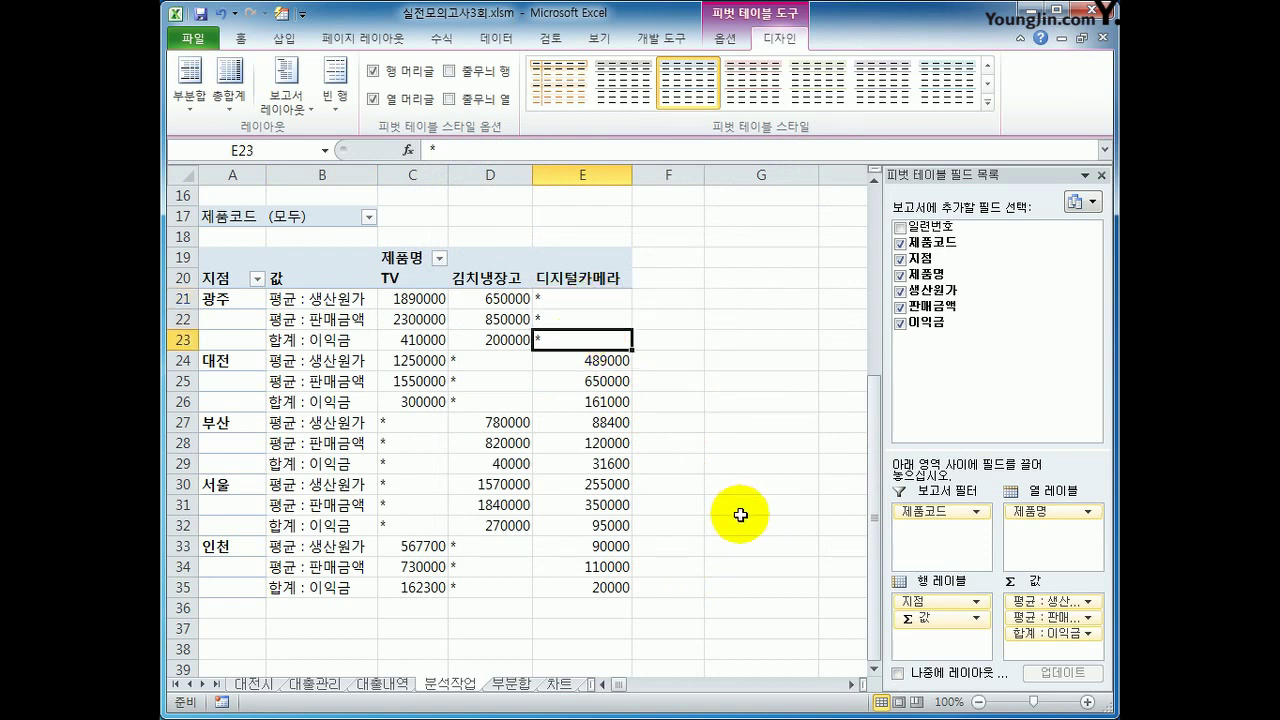
Format the 평균 : 생산원가 value field in the number category (숫자) with the 1000 separator and check its cells
left_click(346, 299)
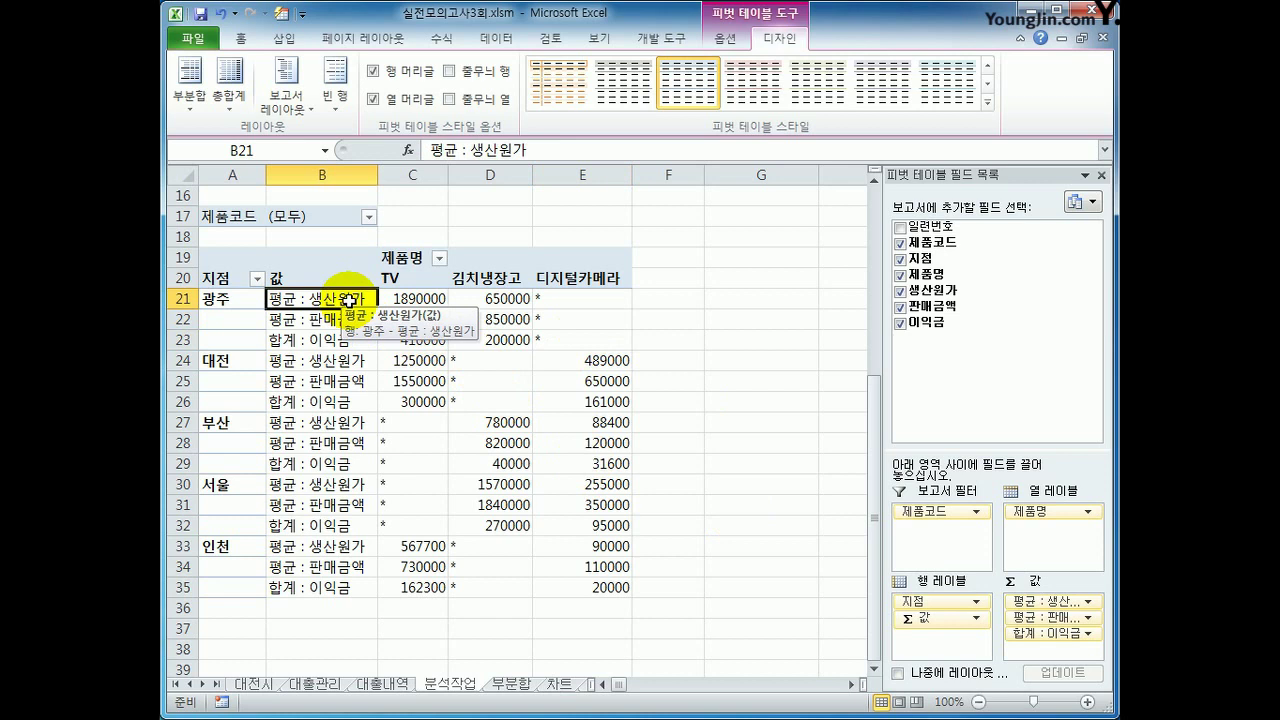
right_click(346, 299)
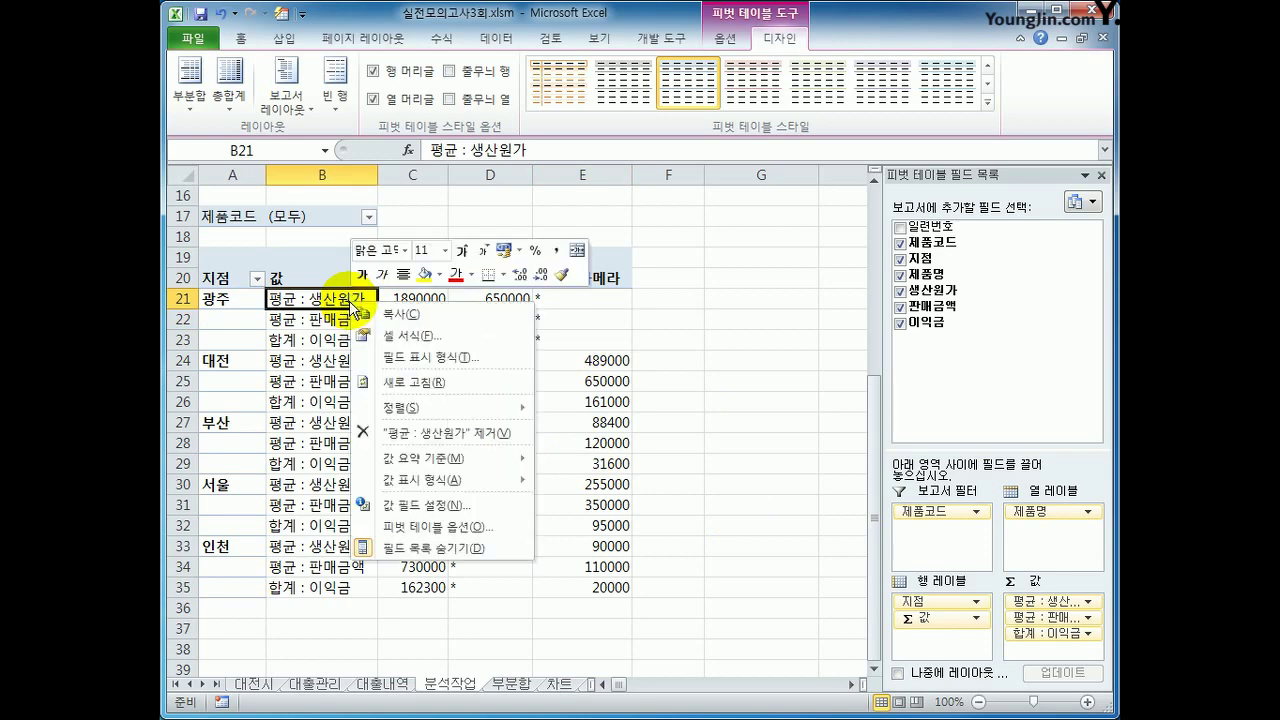
left_click(464, 515)
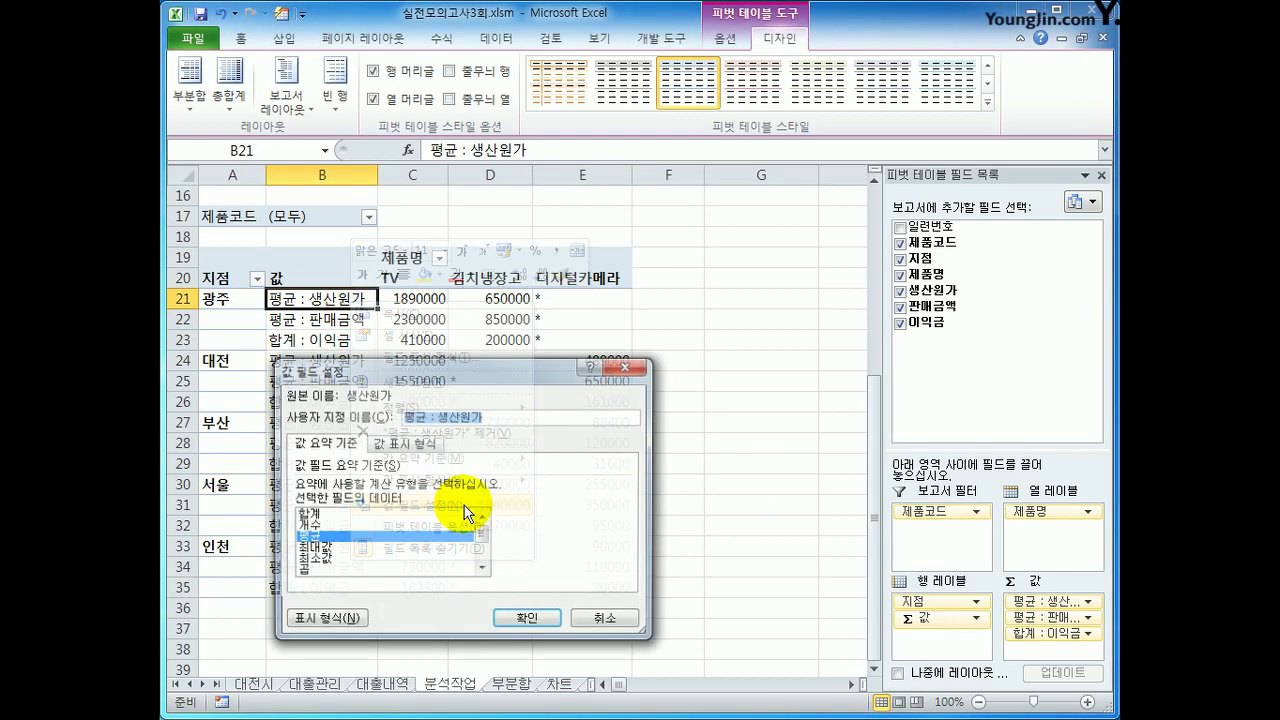
left_click_drag(472, 374, 596, 189)
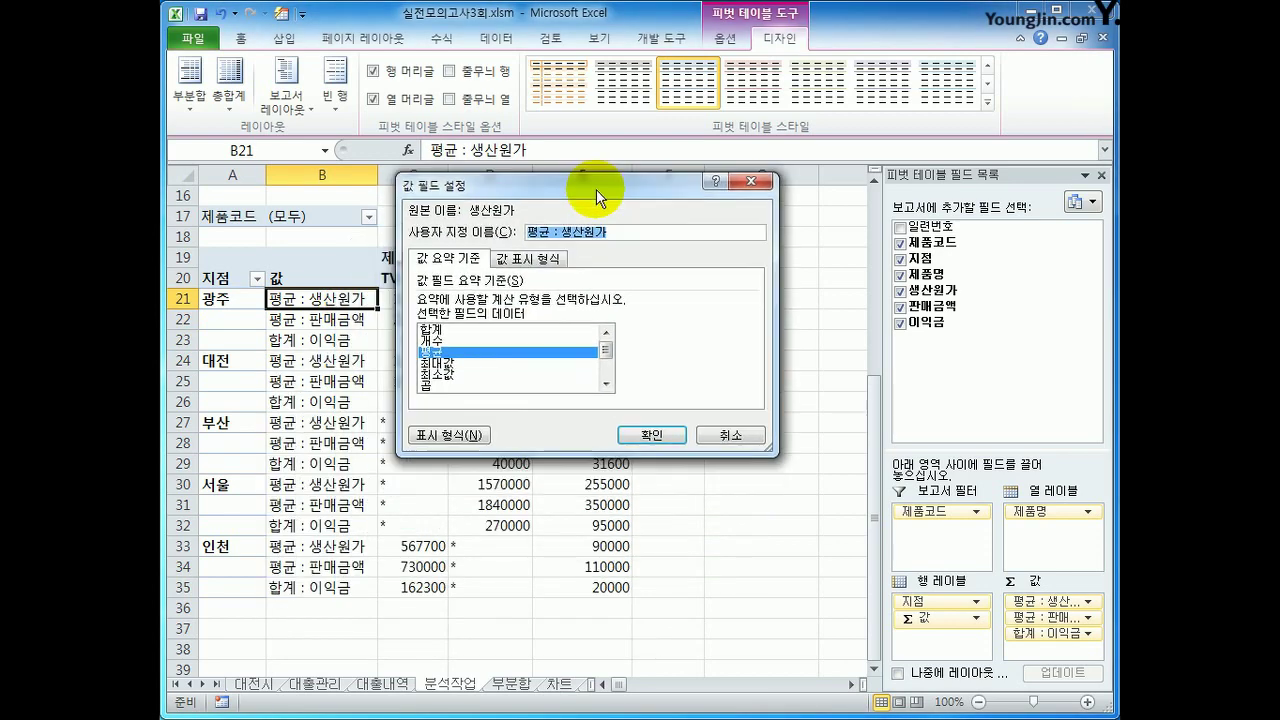
left_click(466, 435)
left_click_drag(398, 312, 777, 127)
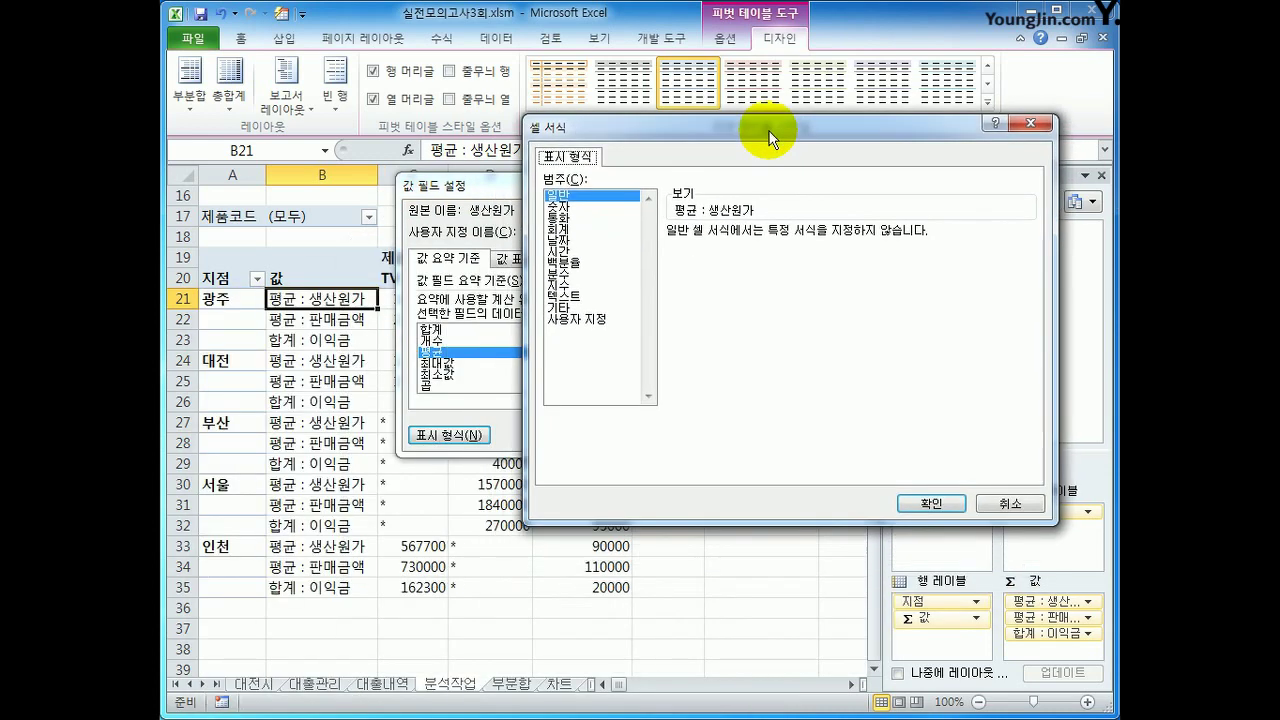
left_click(588, 207)
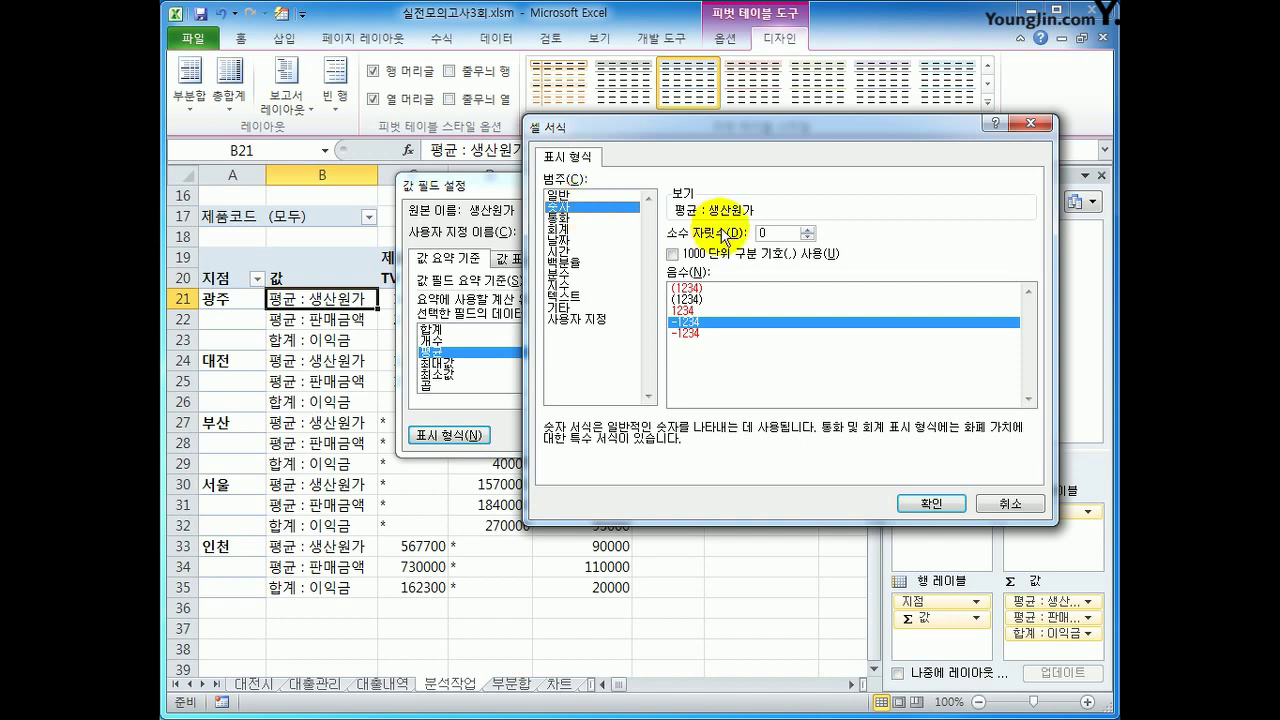
left_click(733, 256)
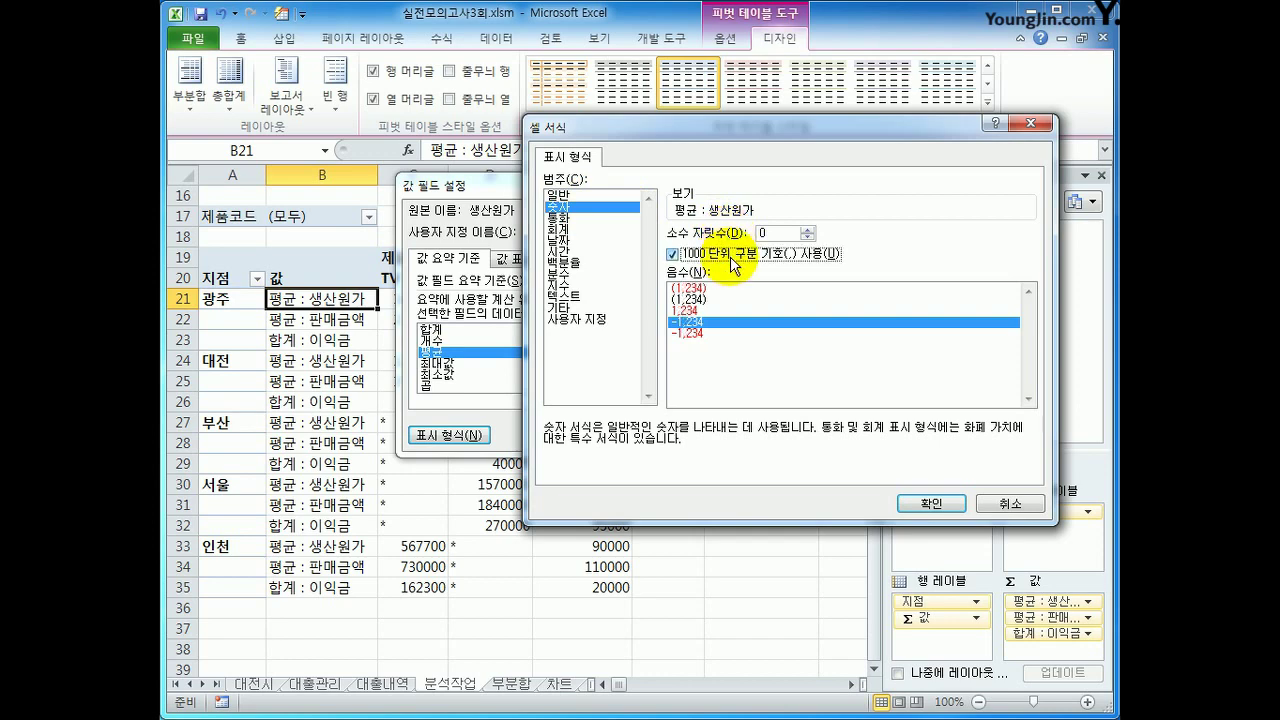
left_click(931, 503)
left_click(652, 436)
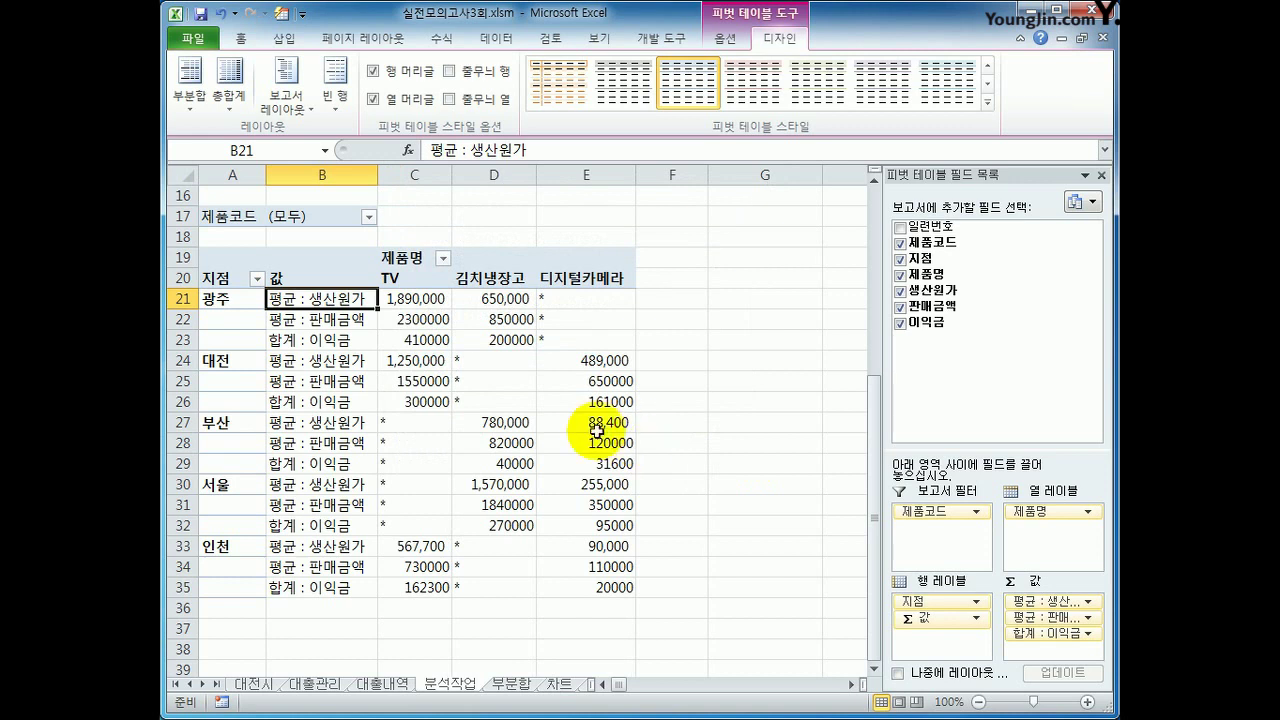
left_click(402, 298)
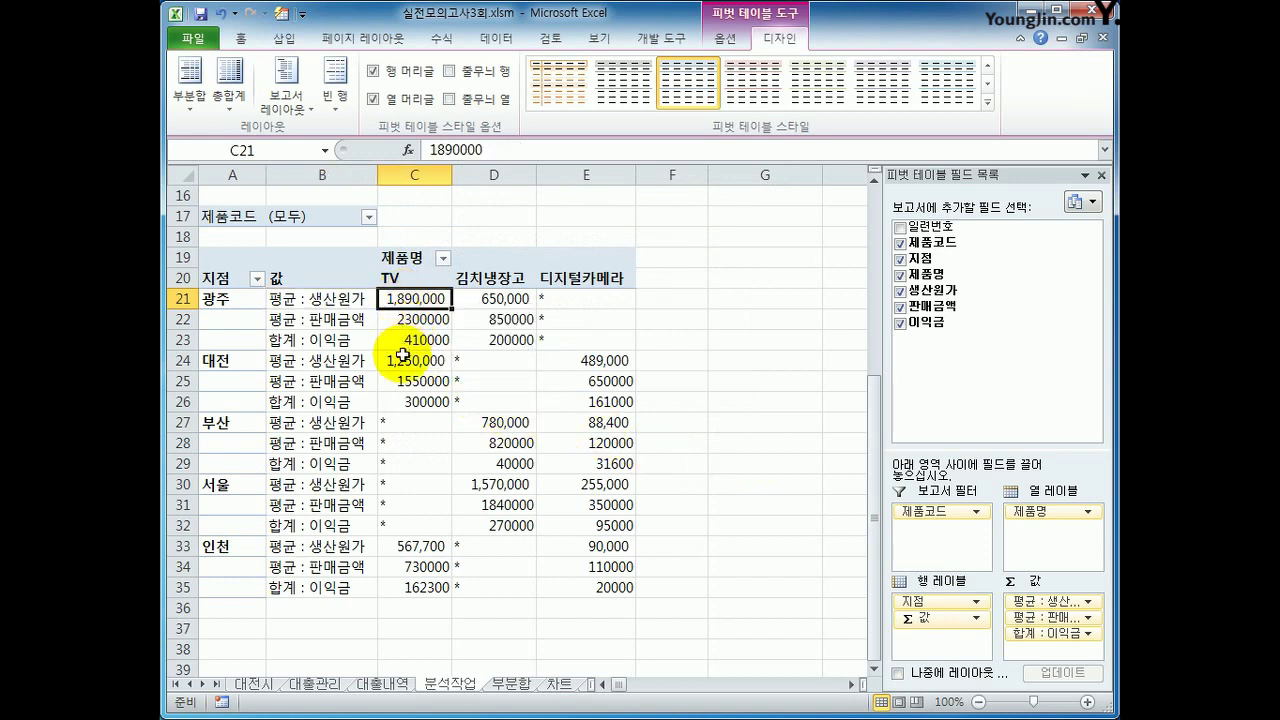
left_click(415, 361)
left_click(495, 422)
left_click(420, 547)
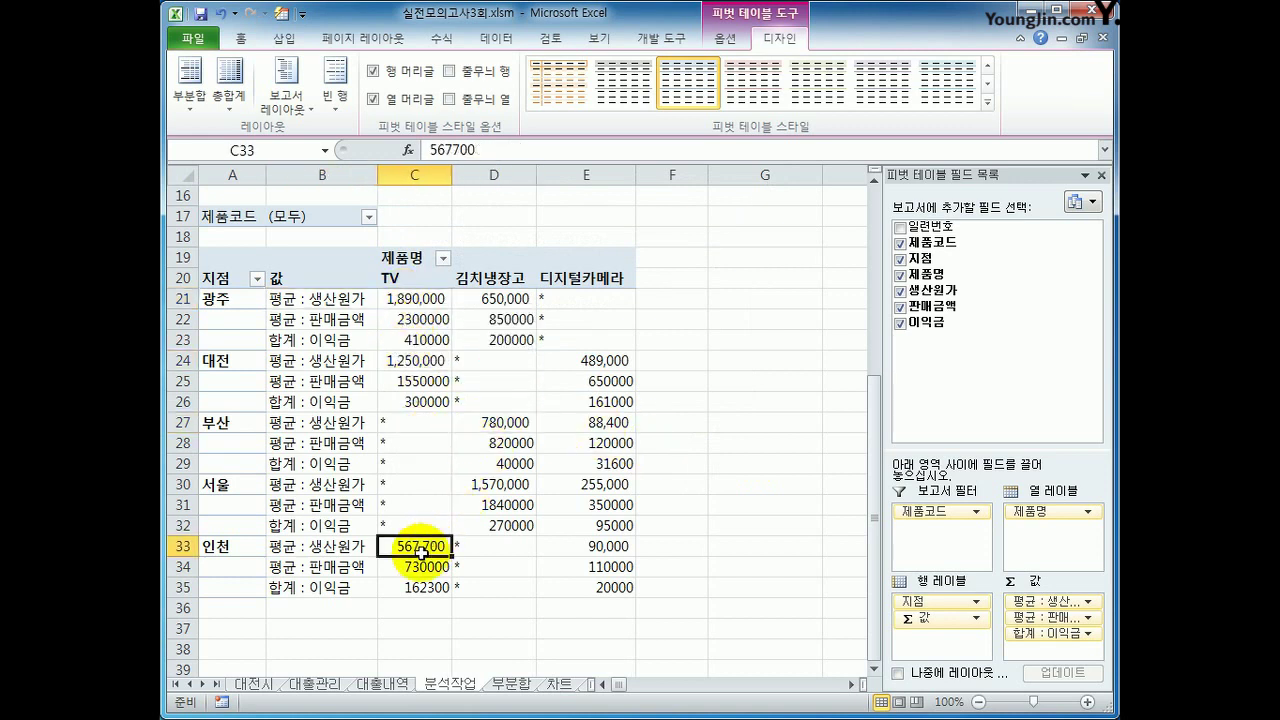
Format the 평균 : 판매금액 value field as a number with the 1000 separator through its value field settings
left_click(340, 320)
right_click(340, 320)
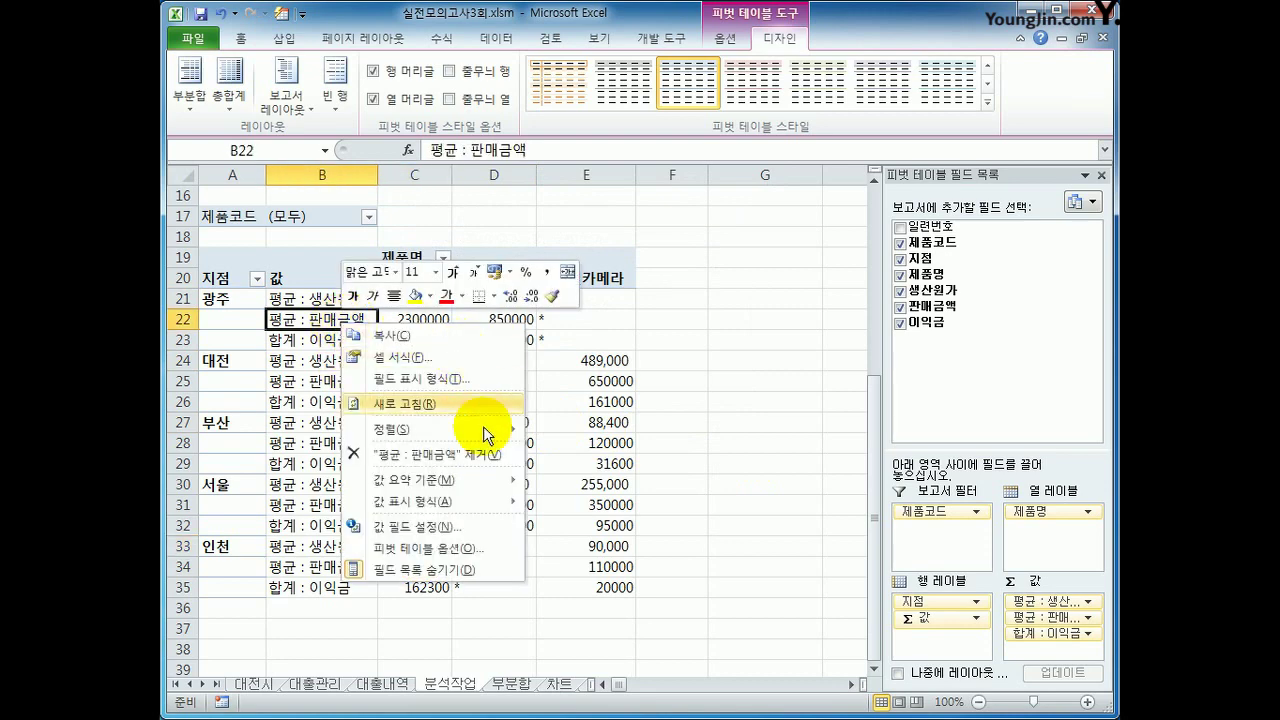
left_click(466, 524)
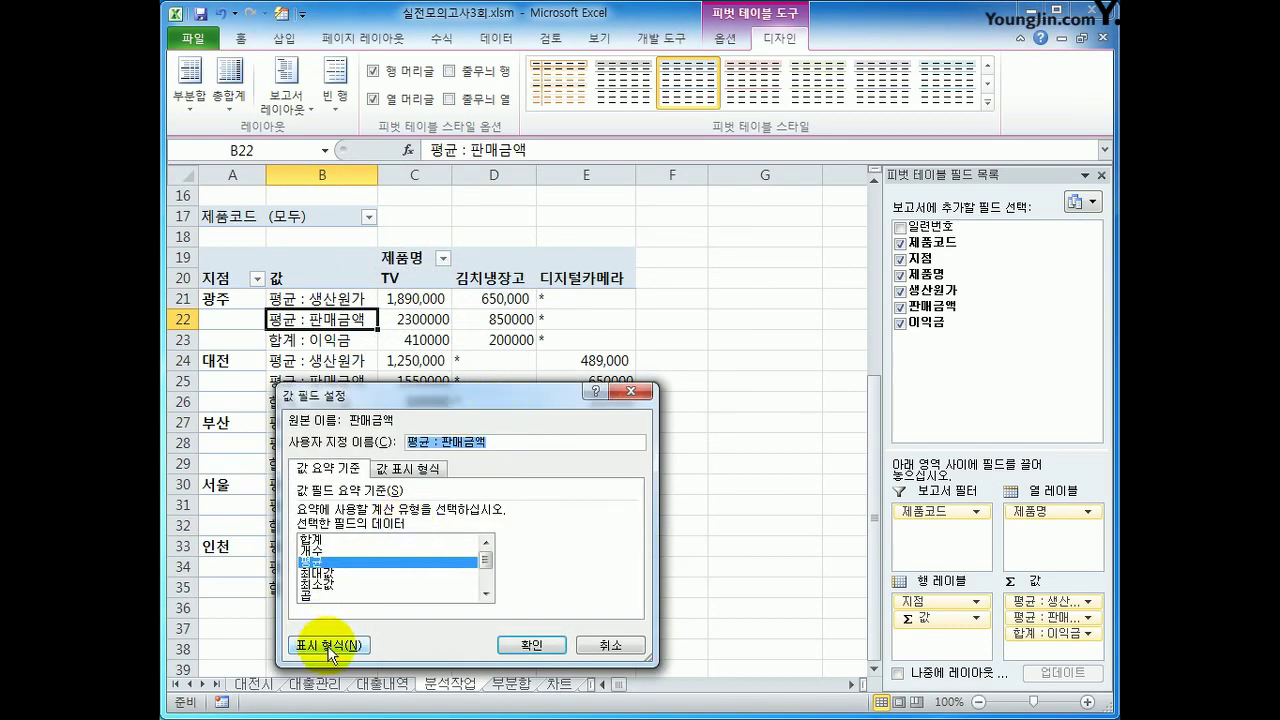
left_click(328, 642)
left_click_drag(488, 336, 761, 154)
left_click(580, 232)
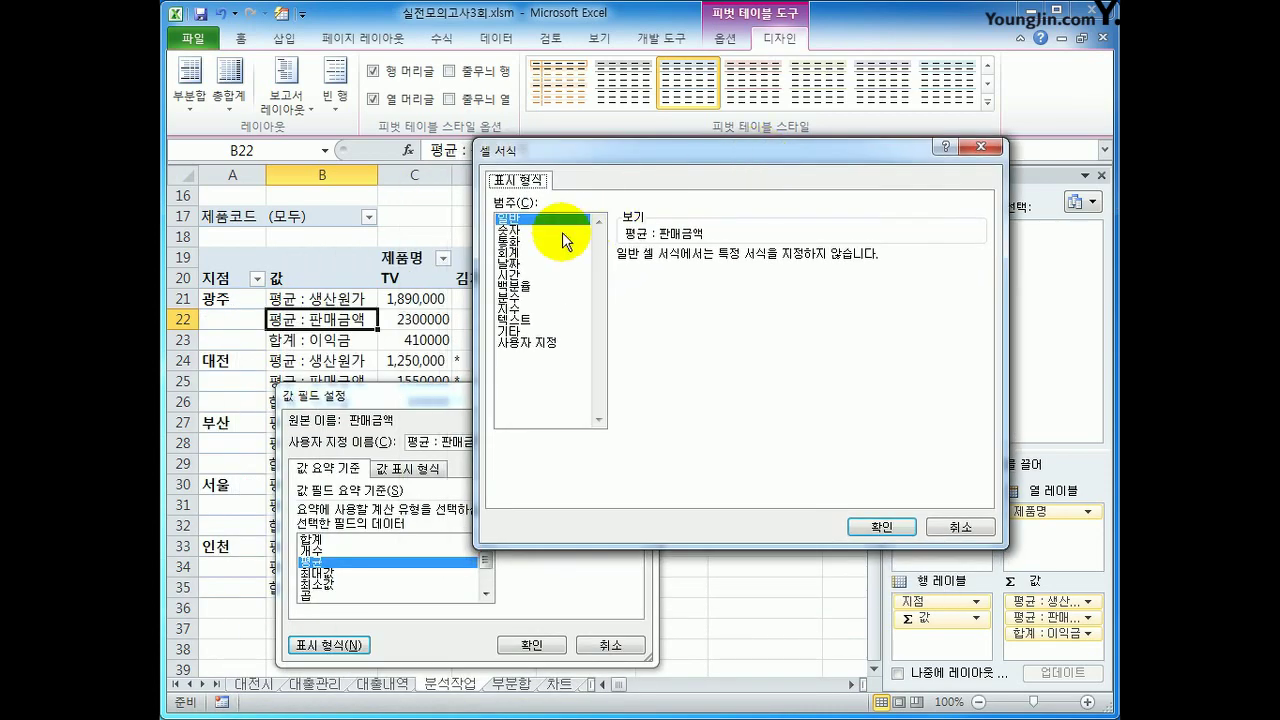
left_click(623, 277)
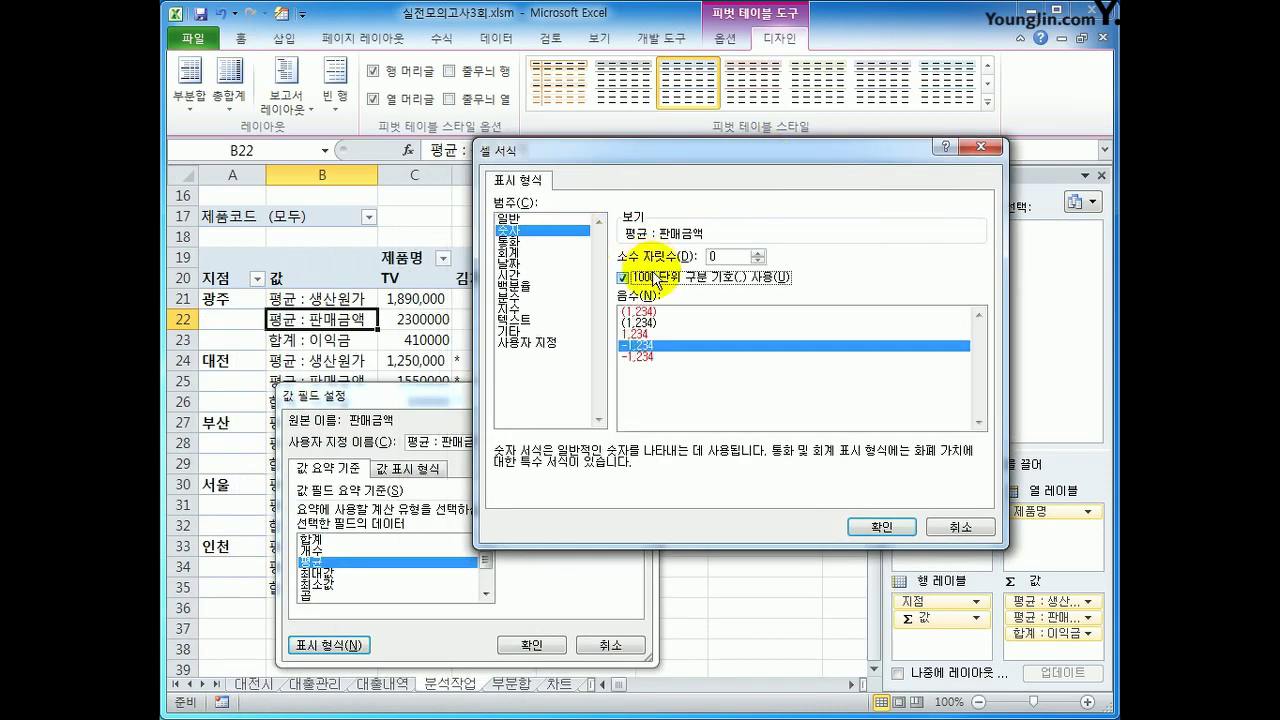
left_click(866, 535)
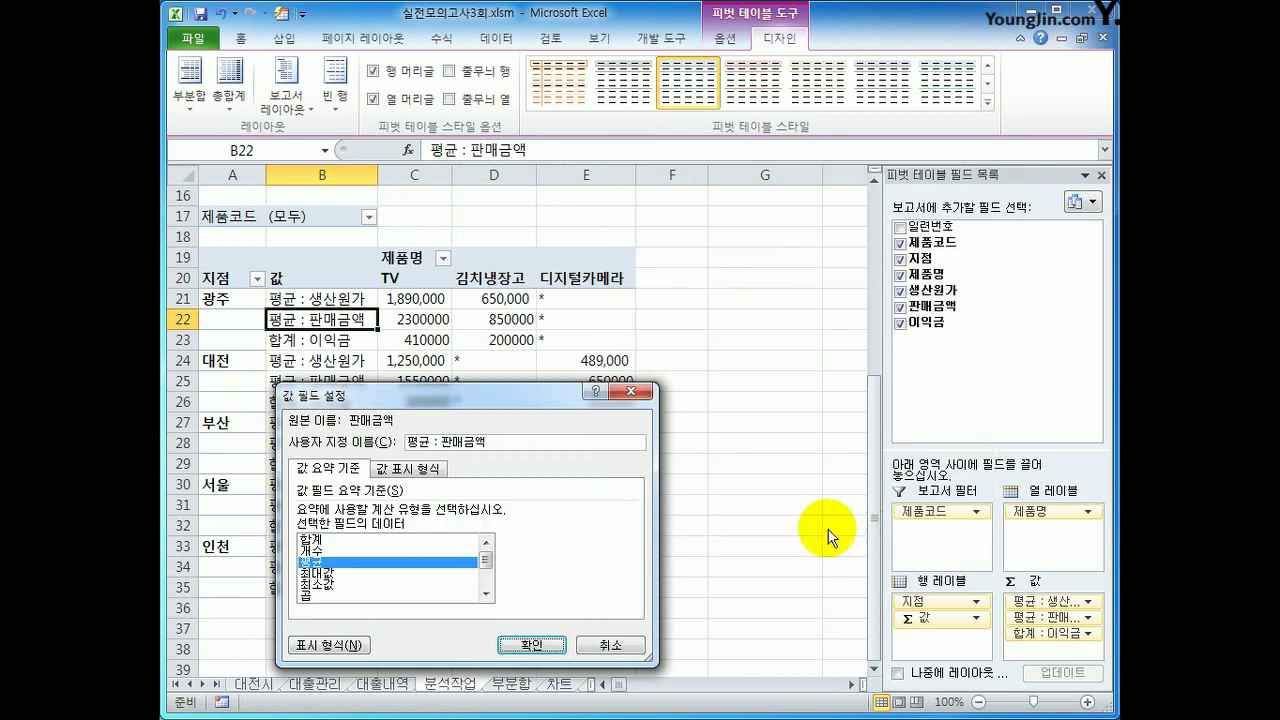
left_click(527, 642)
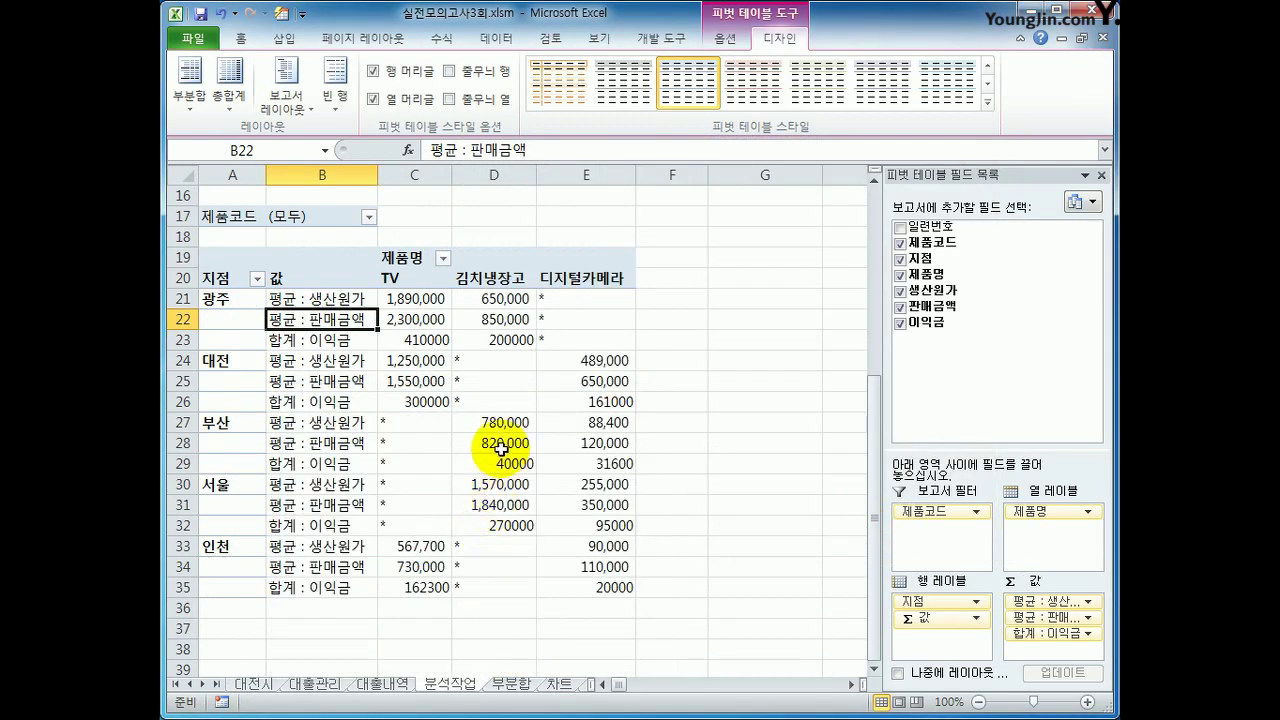
Apply the number format with the 1000 separator to the 합계 : 이익금 value field
left_click(333, 341)
right_click(333, 341)
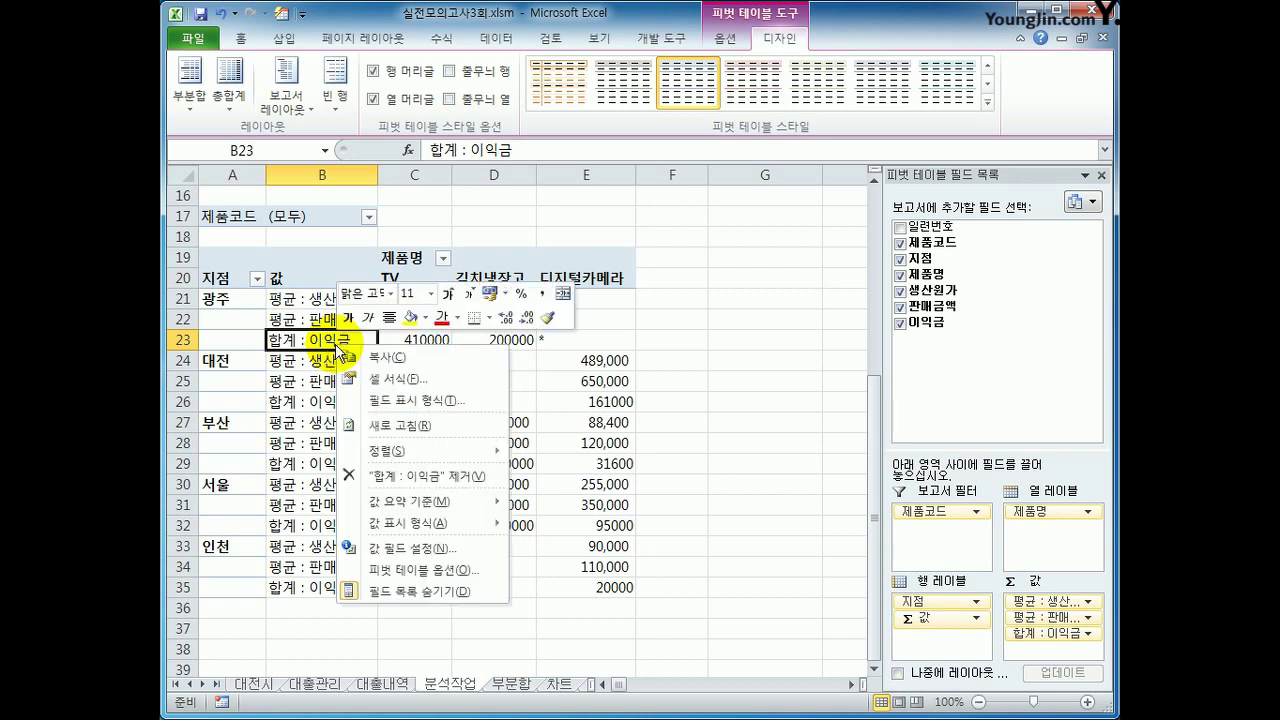
left_click(466, 542)
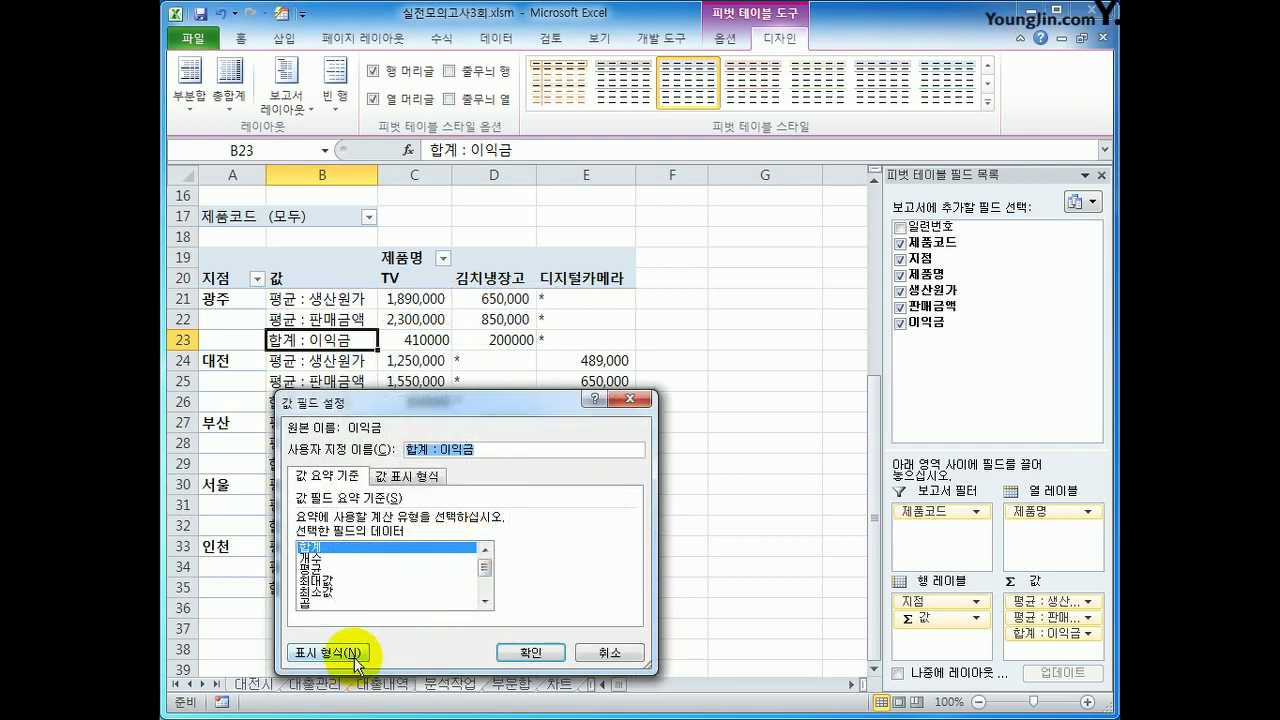
left_click(357, 660)
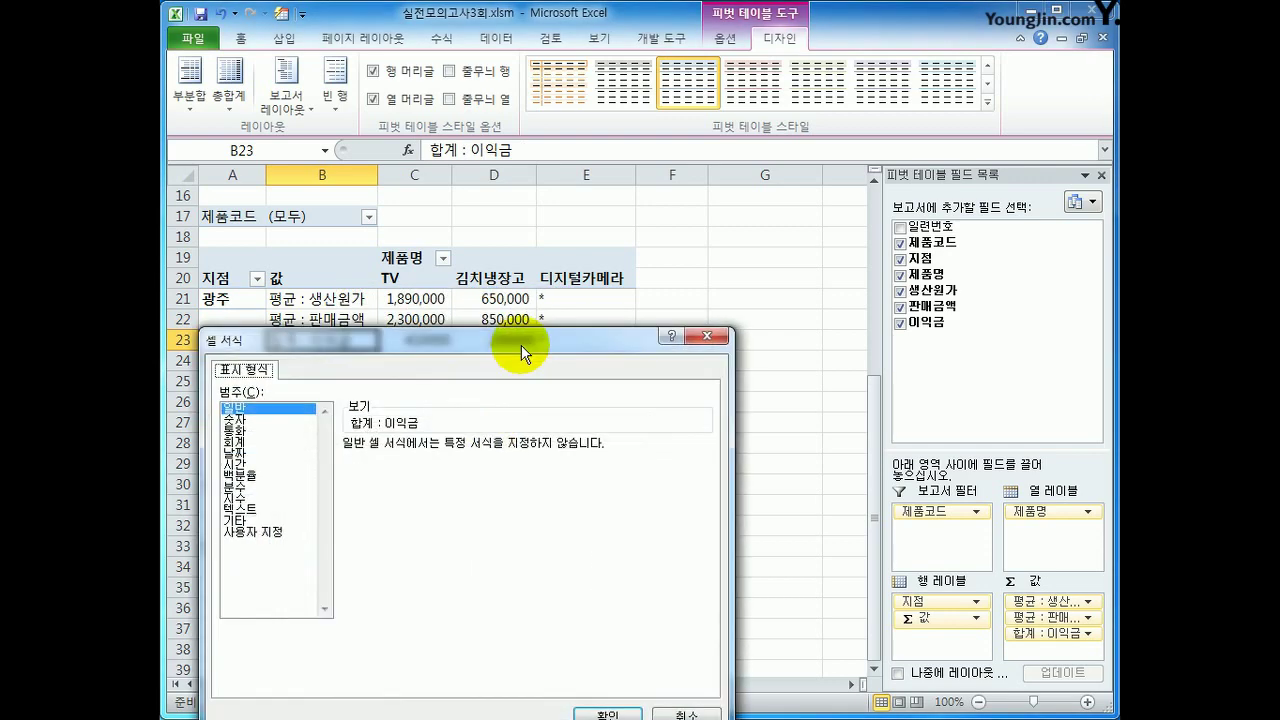
left_click_drag(521, 345, 831, 158)
left_click(605, 234)
left_click(706, 282)
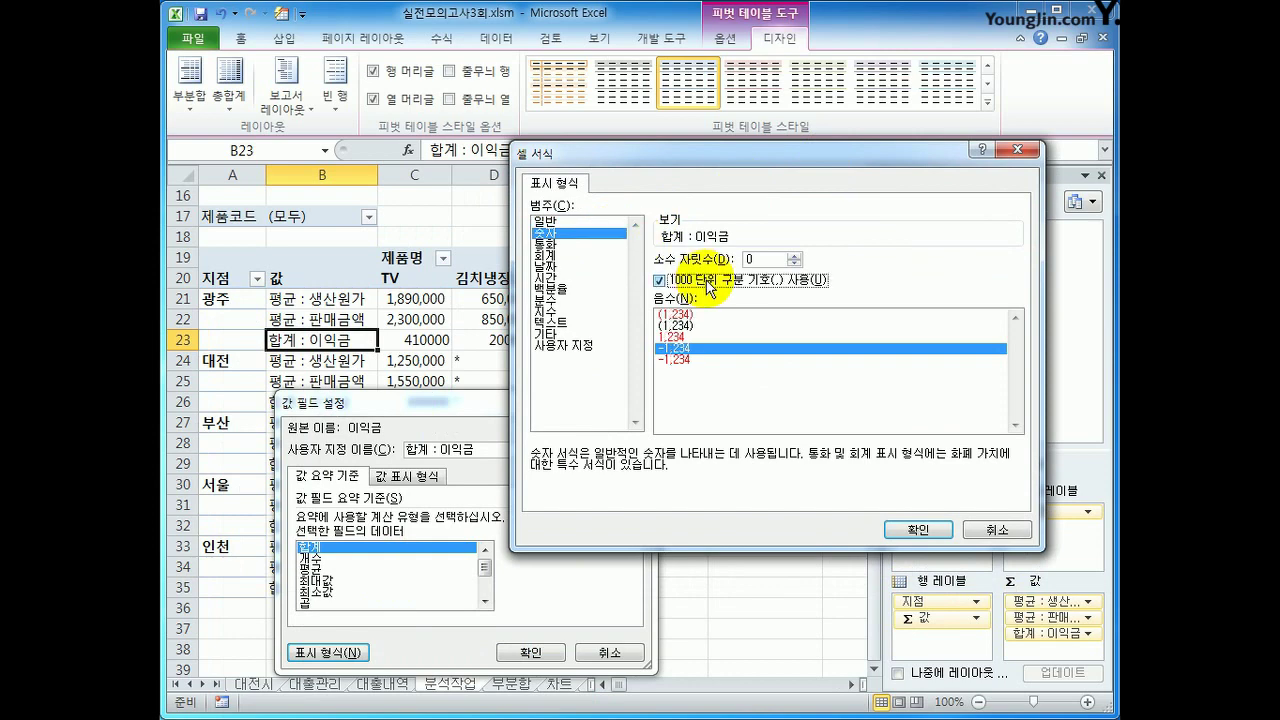
left_click(918, 529)
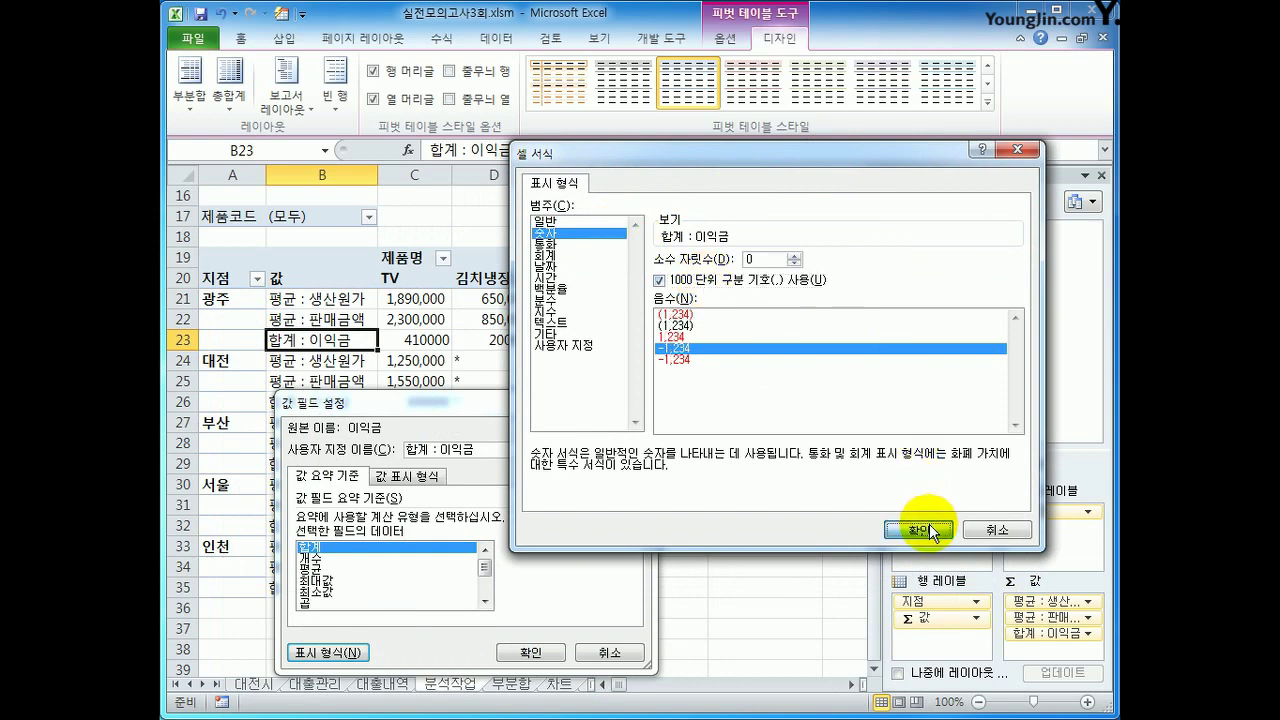
left_click(535, 653)
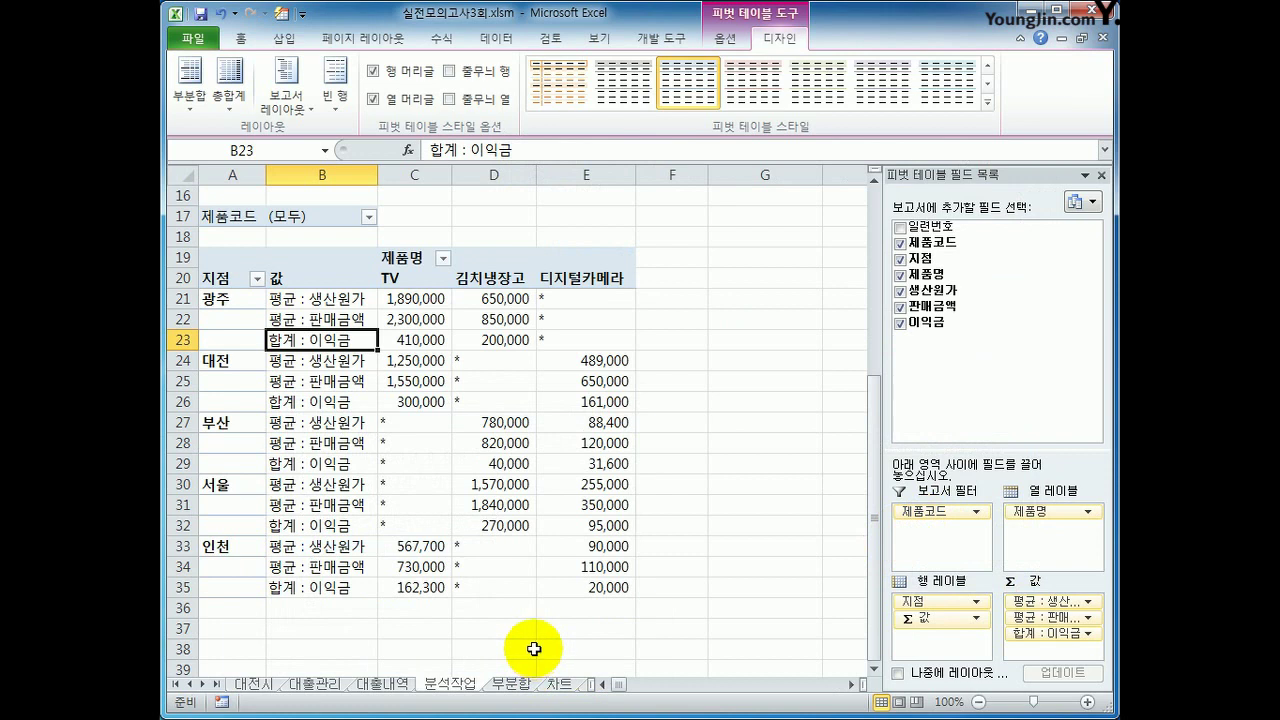
Move the 서울 item up one position in the pivot table's 지점 row labels, above 부산
left_click(229, 486)
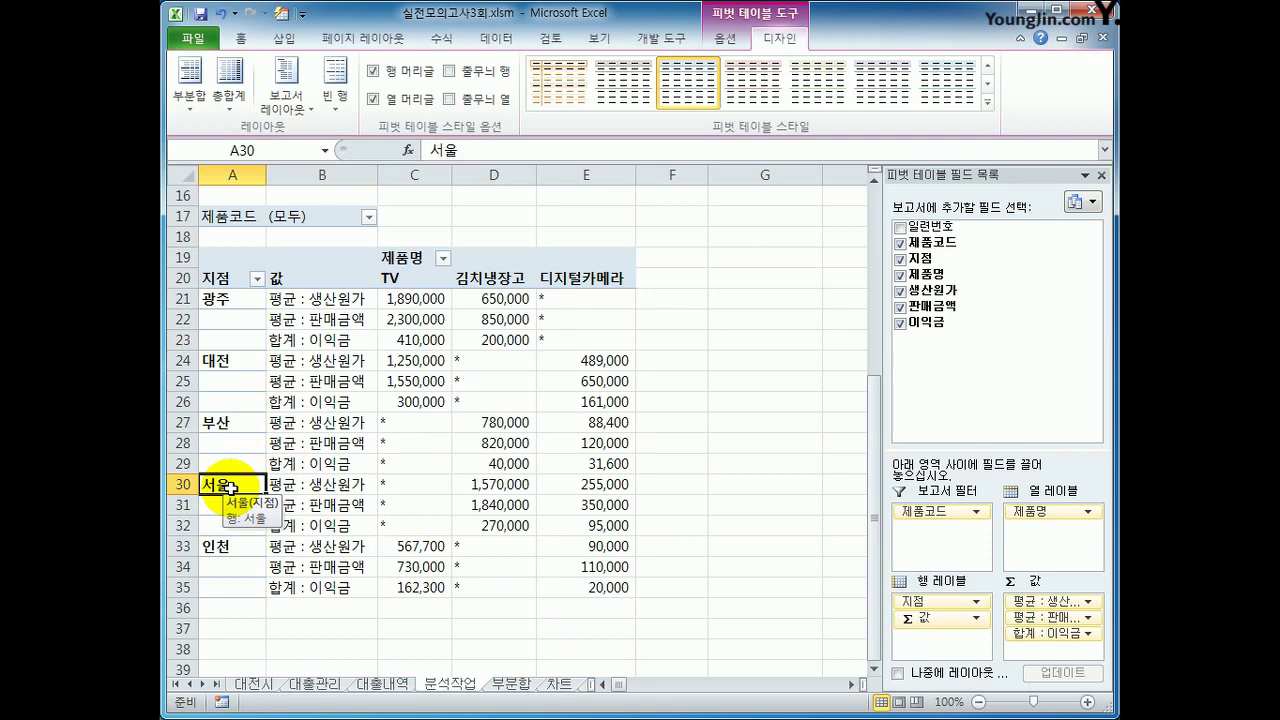
right_click(231, 487)
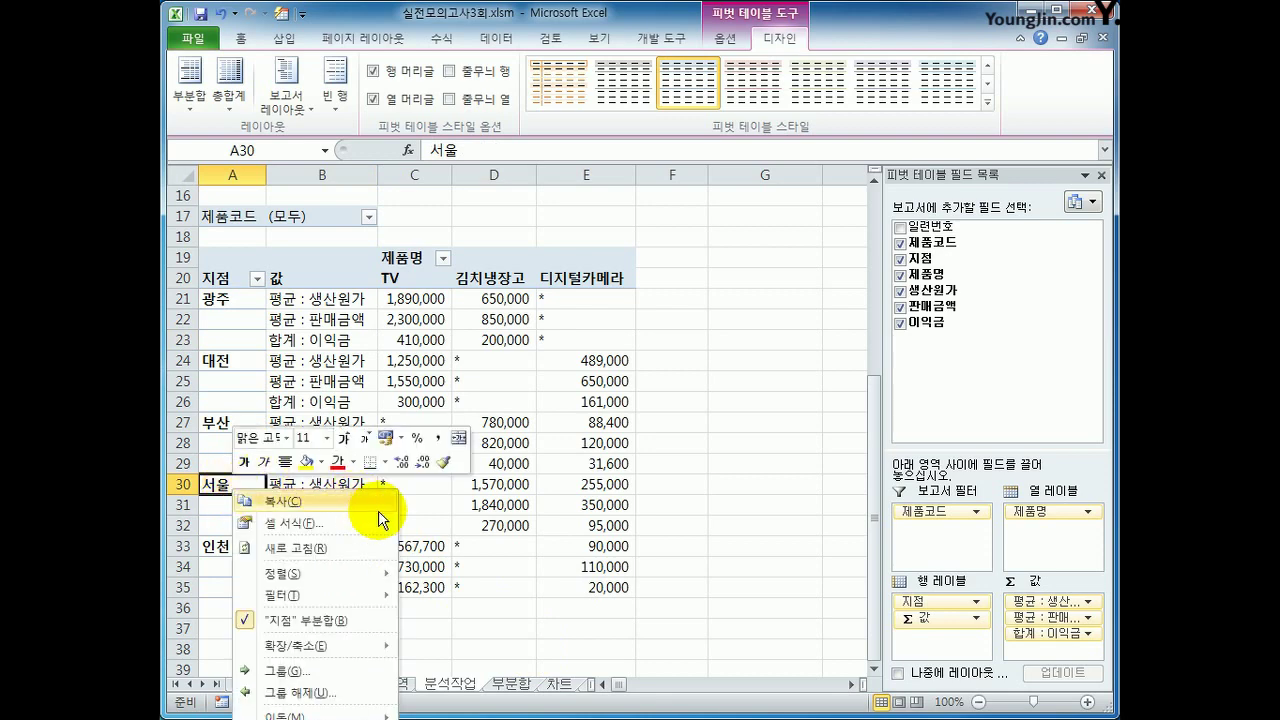
left_click(690, 381)
scroll(690, 381, "down", 3)
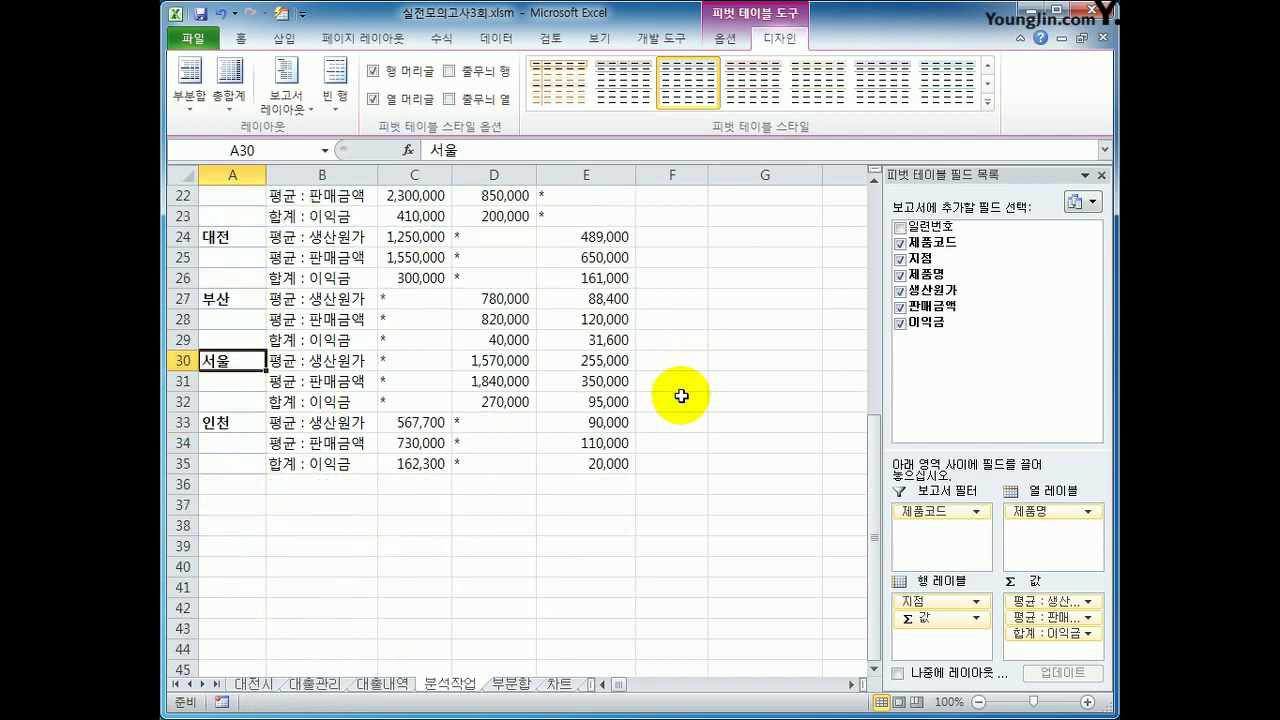
right_click(240, 301)
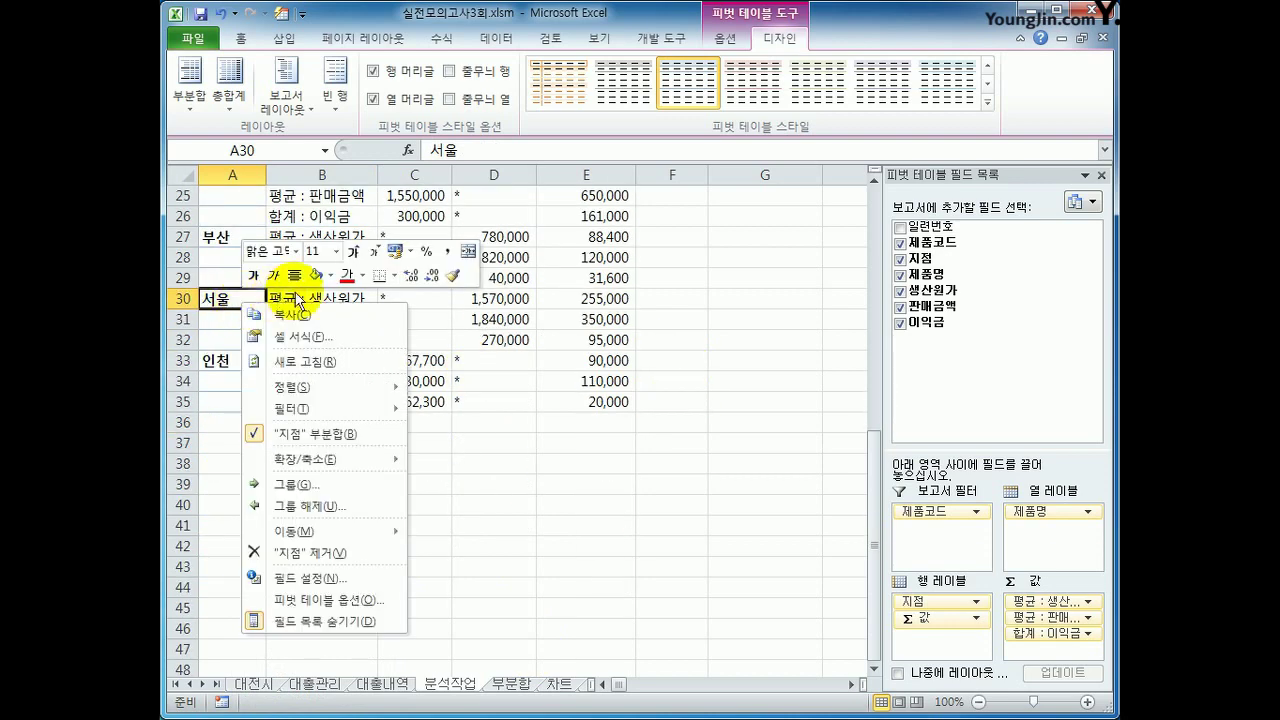
mouse_move(360, 540)
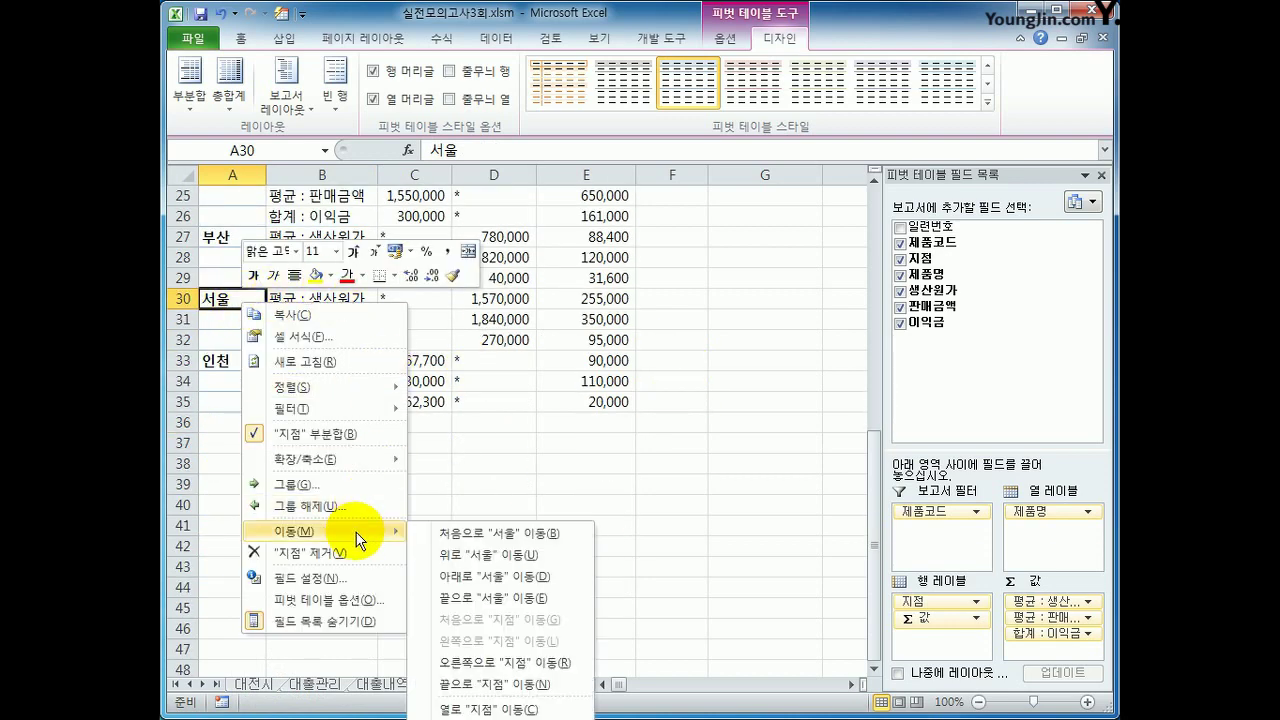
left_click(473, 557)
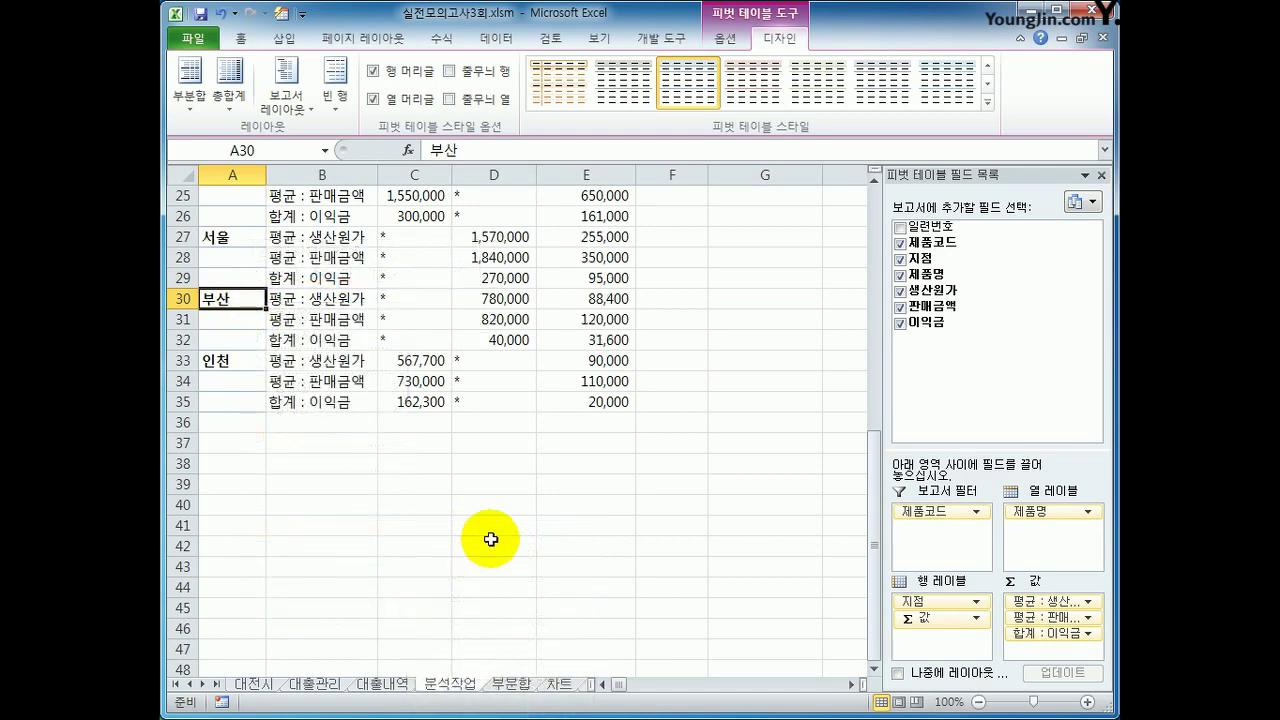
Move the 서울 branch up one more position so that it sits above 대전
scroll(510, 520, "up", 2)
left_click(215, 234)
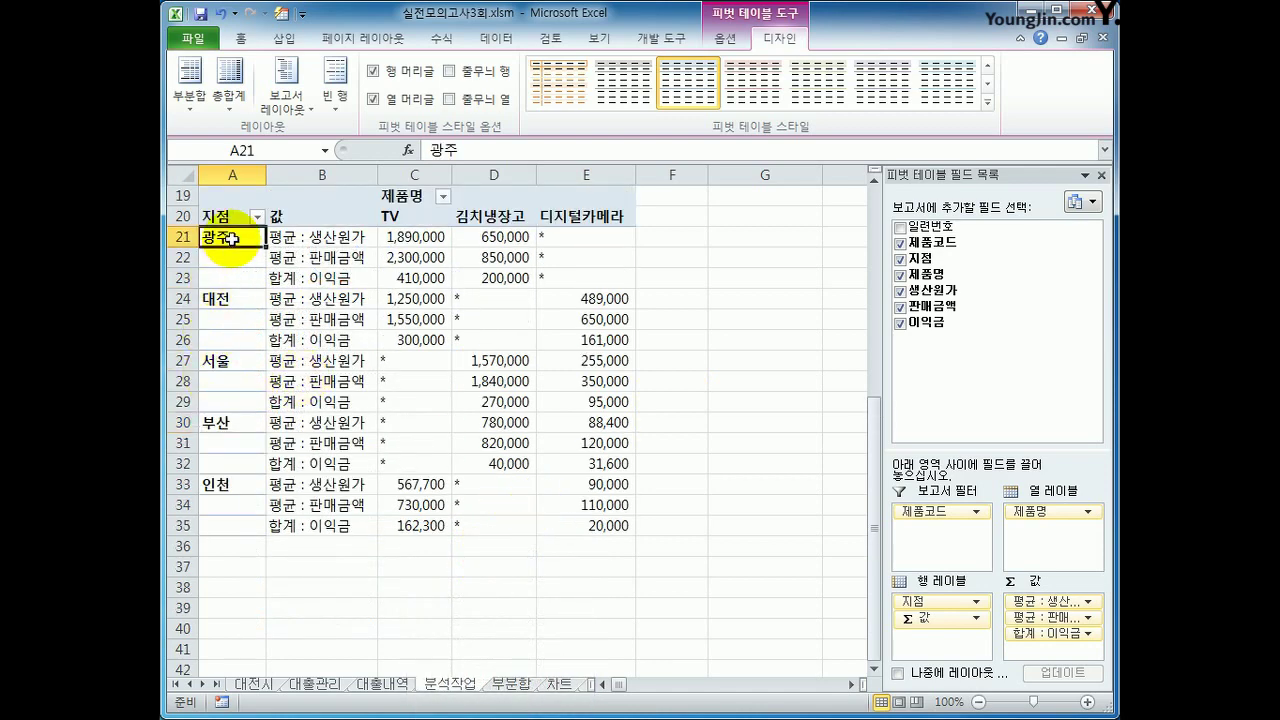
left_click(216, 298)
left_click(243, 367)
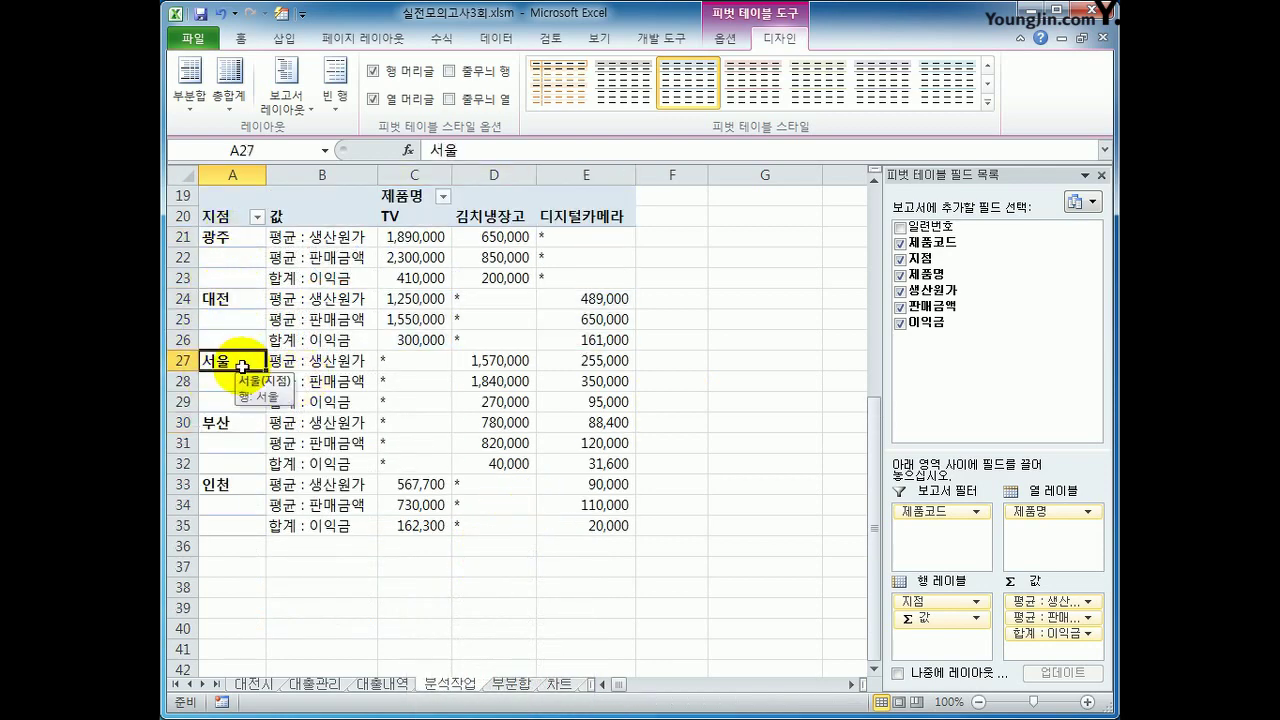
scroll(243, 367, "down", 2)
right_click(226, 237)
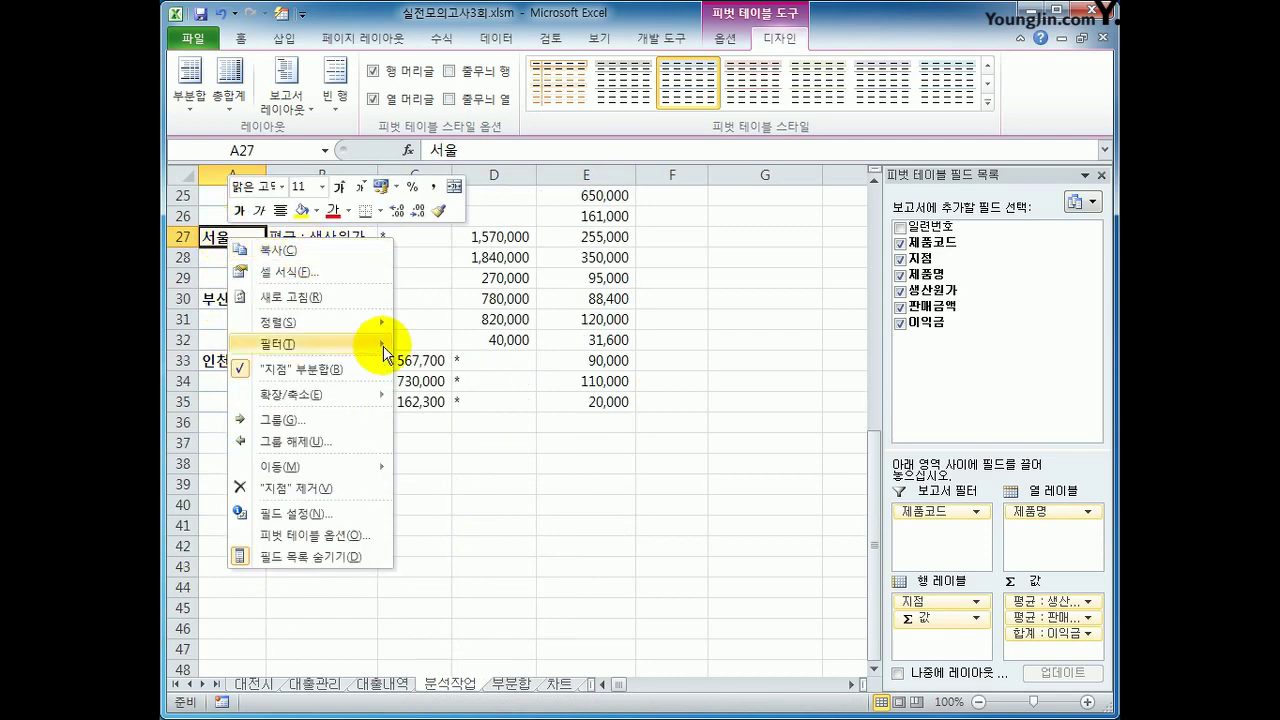
mouse_move(351, 467)
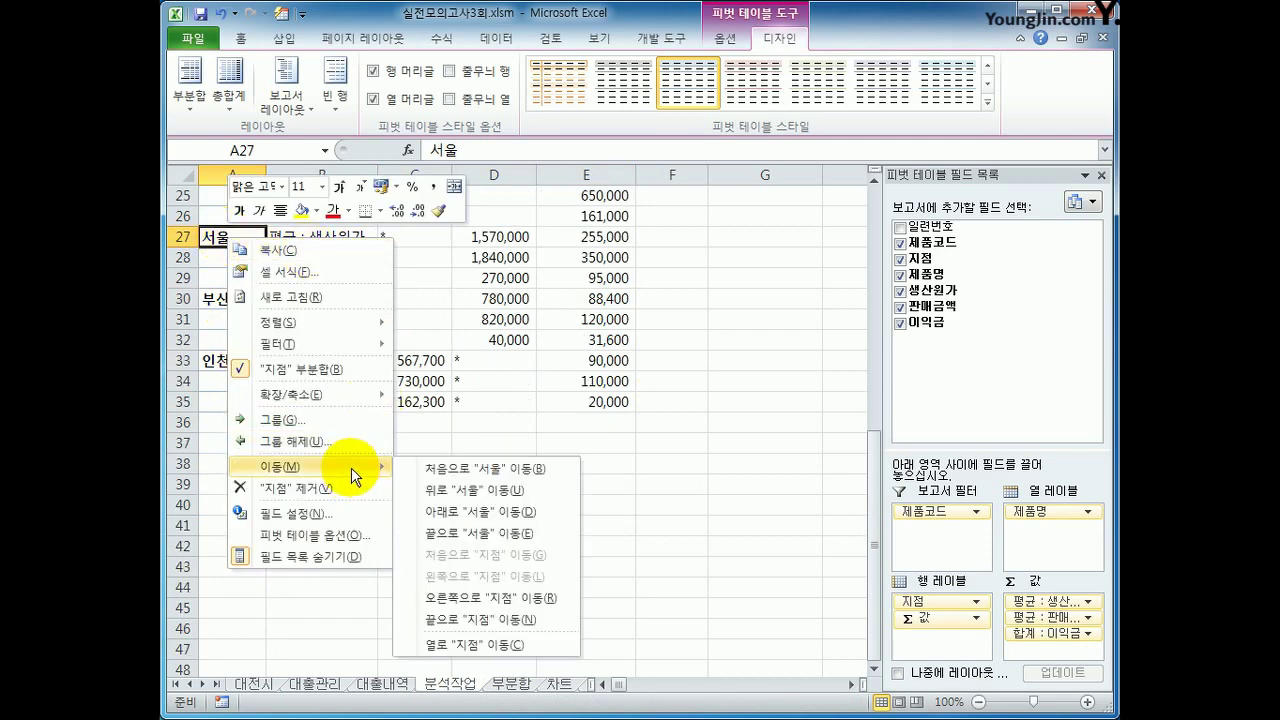
left_click(500, 490)
scroll(620, 500, "up", 2)
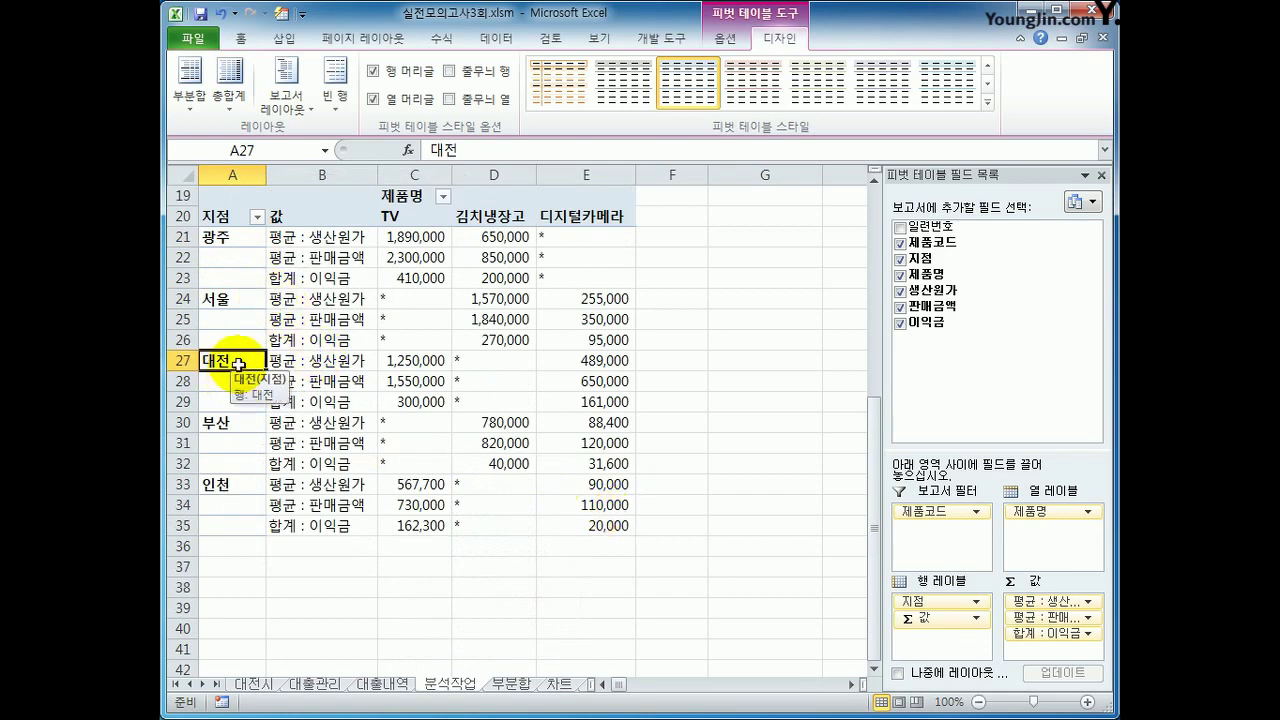
Examine the order of the branches in the pivot table's 지점 row labels
left_click(228, 297)
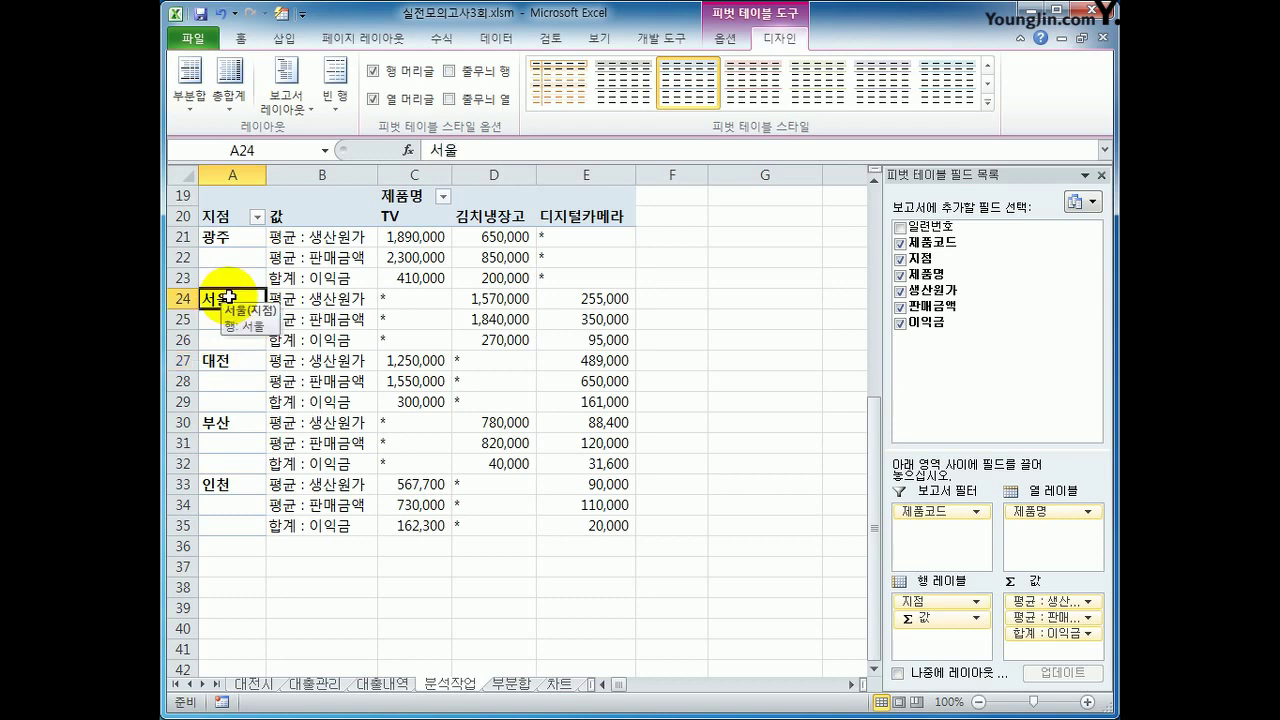
left_click(226, 237)
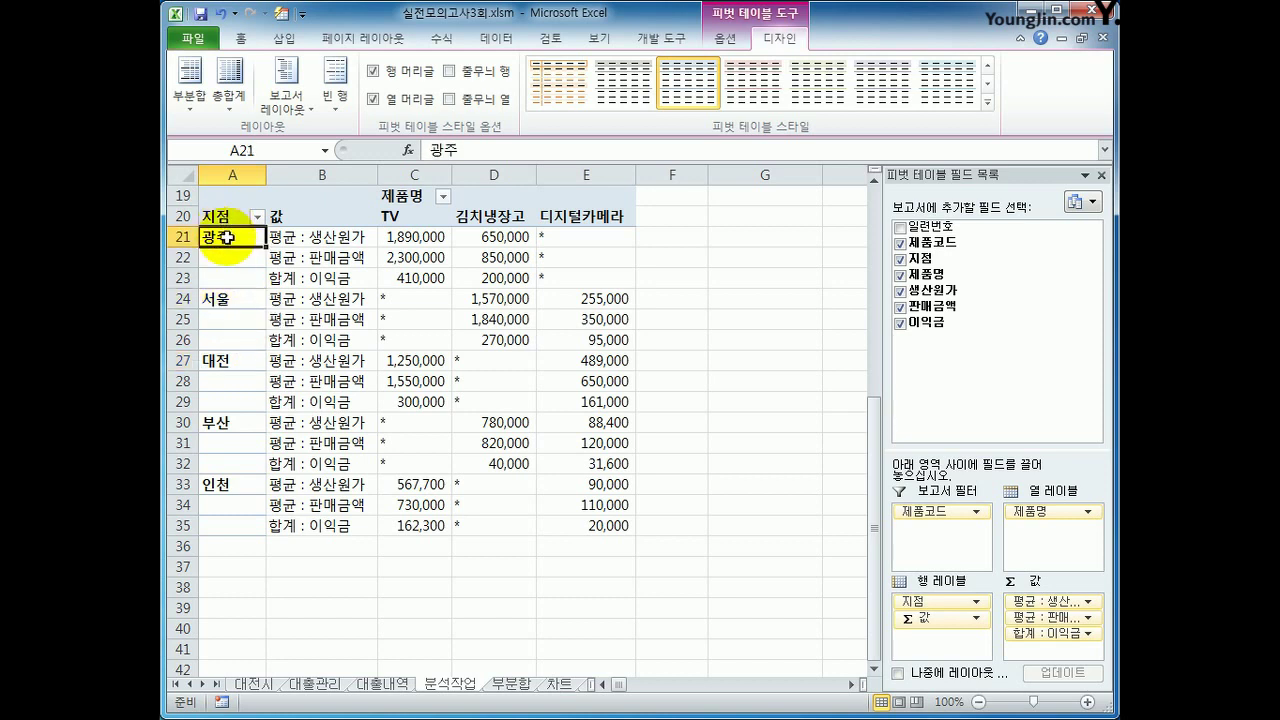
left_click(232, 301)
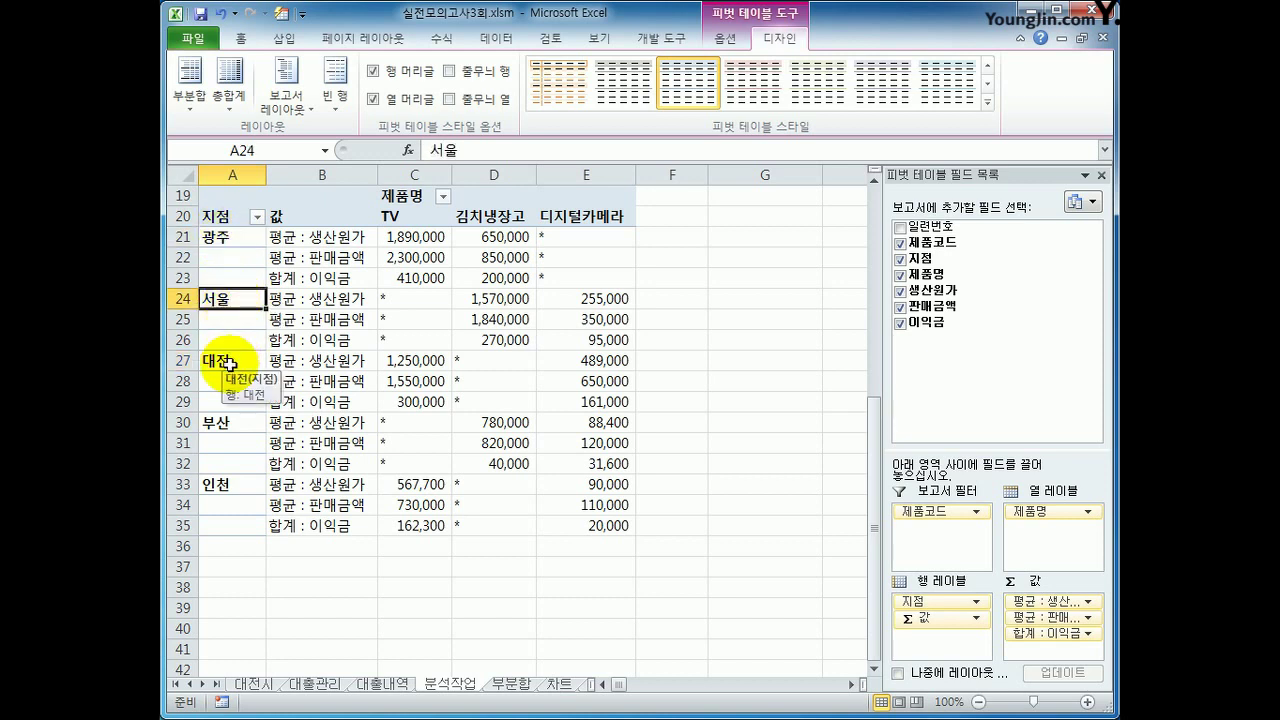
left_click(228, 363)
left_click(223, 423)
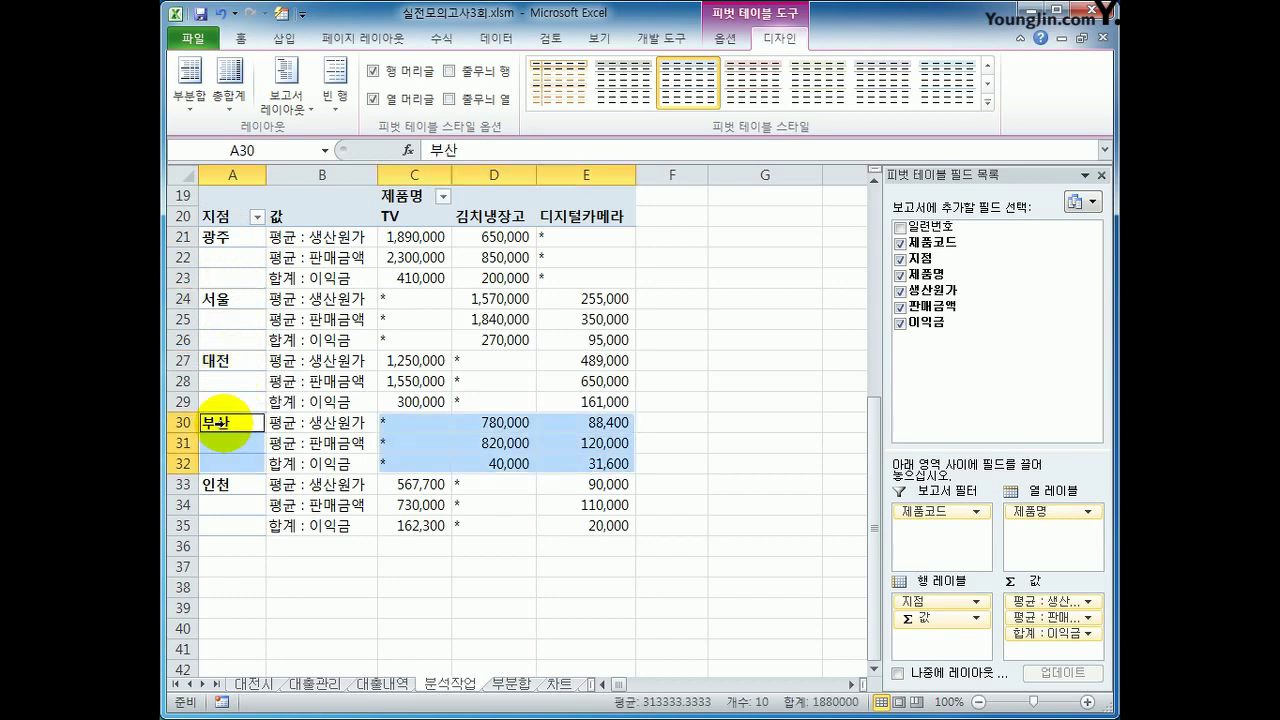
left_click(232, 485)
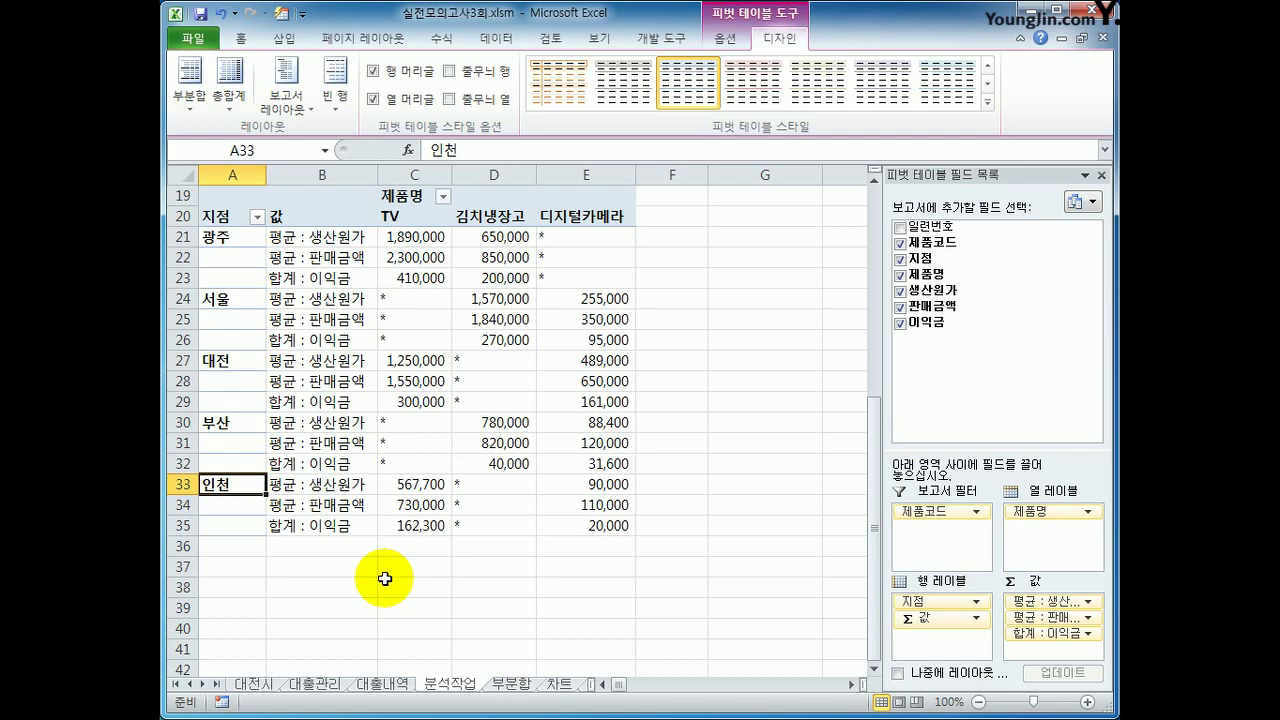
left_click(673, 566)
scroll(676, 566, "up", 1)
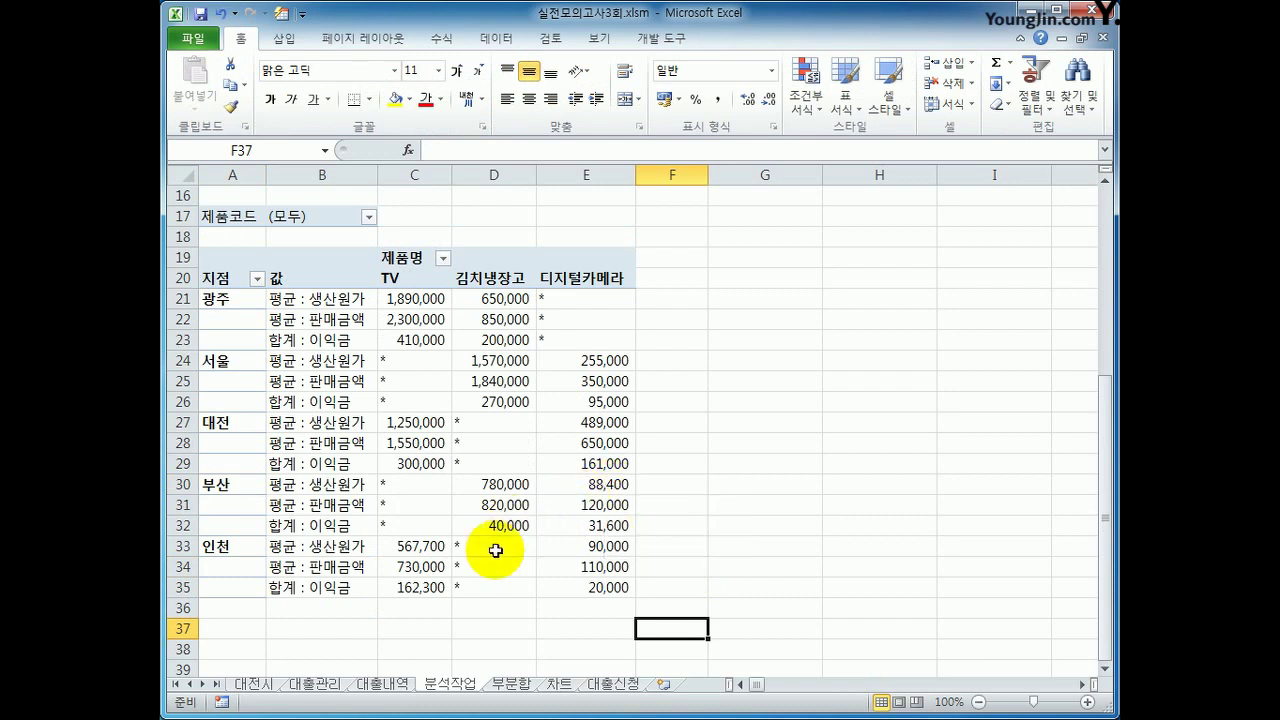
On the 부분합 sheet, start recording a macro named 부분합 in the current workbook
left_click(507, 684)
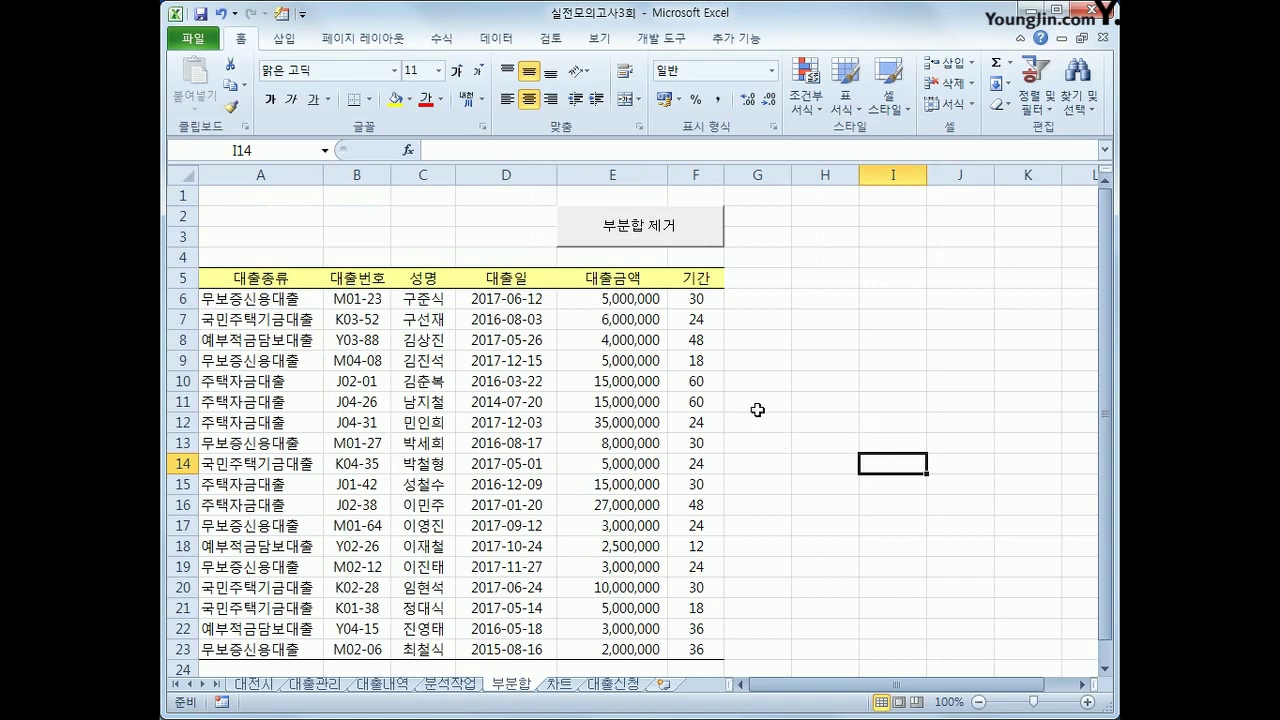
left_click(221, 702)
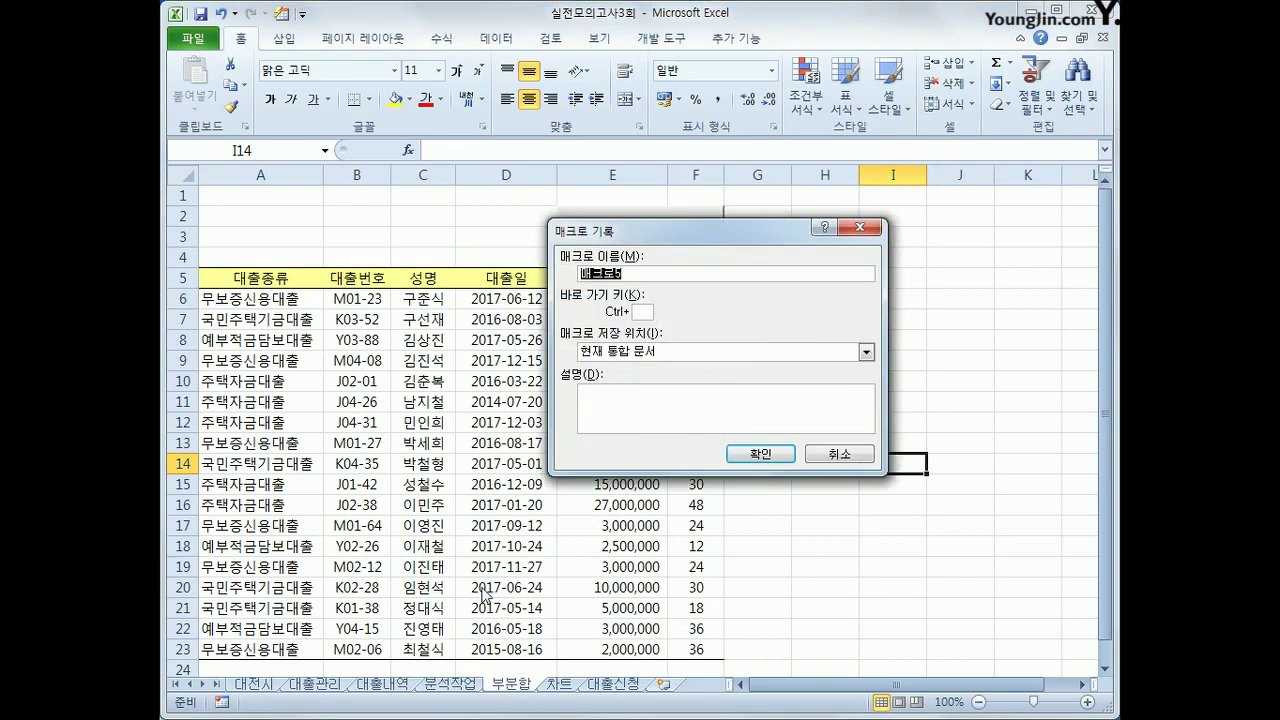
type("ㅂ")
type("부분합")
left_click(760, 453)
Sort the loan table in ascending order by 대출종류
left_click(295, 284)
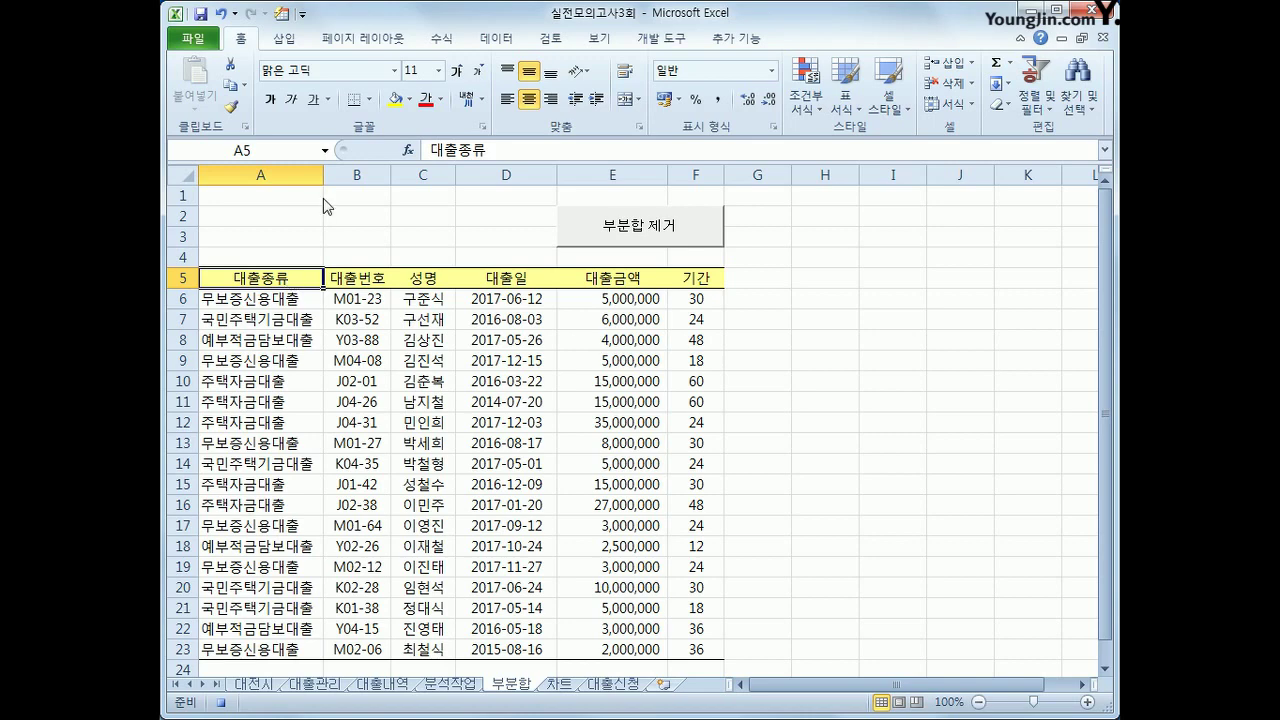
left_click(488, 42)
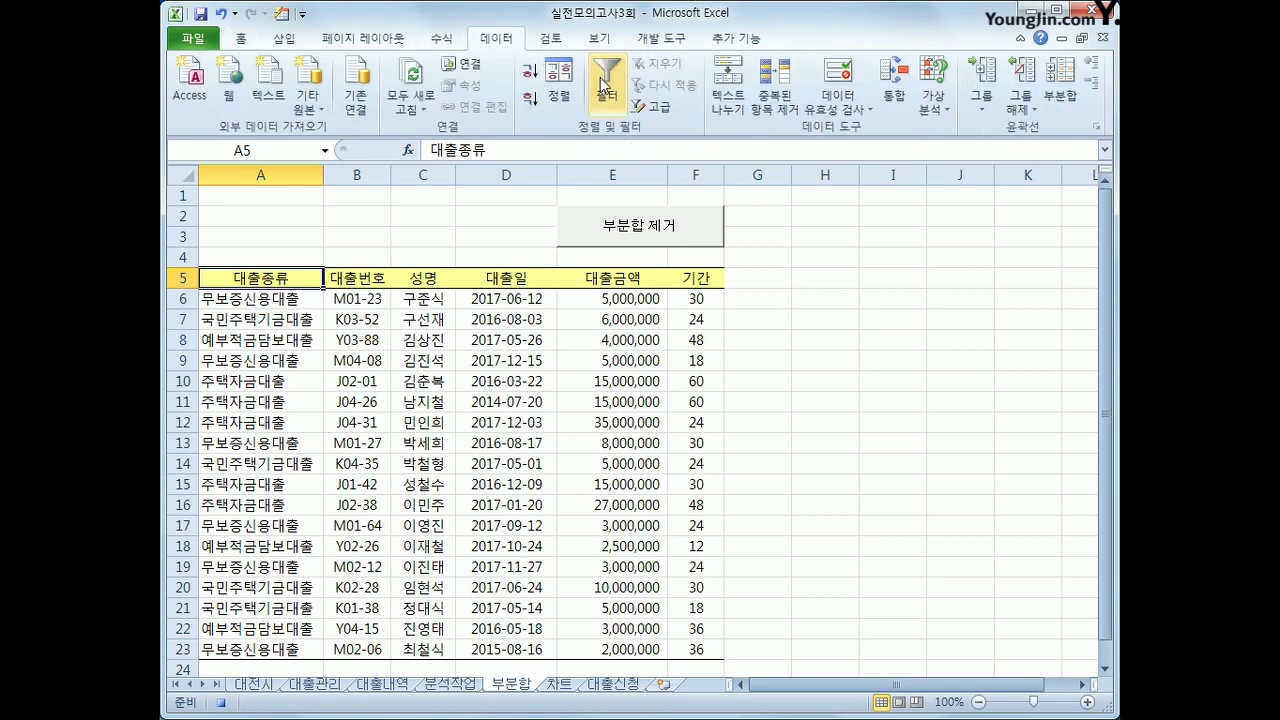
left_click(533, 80)
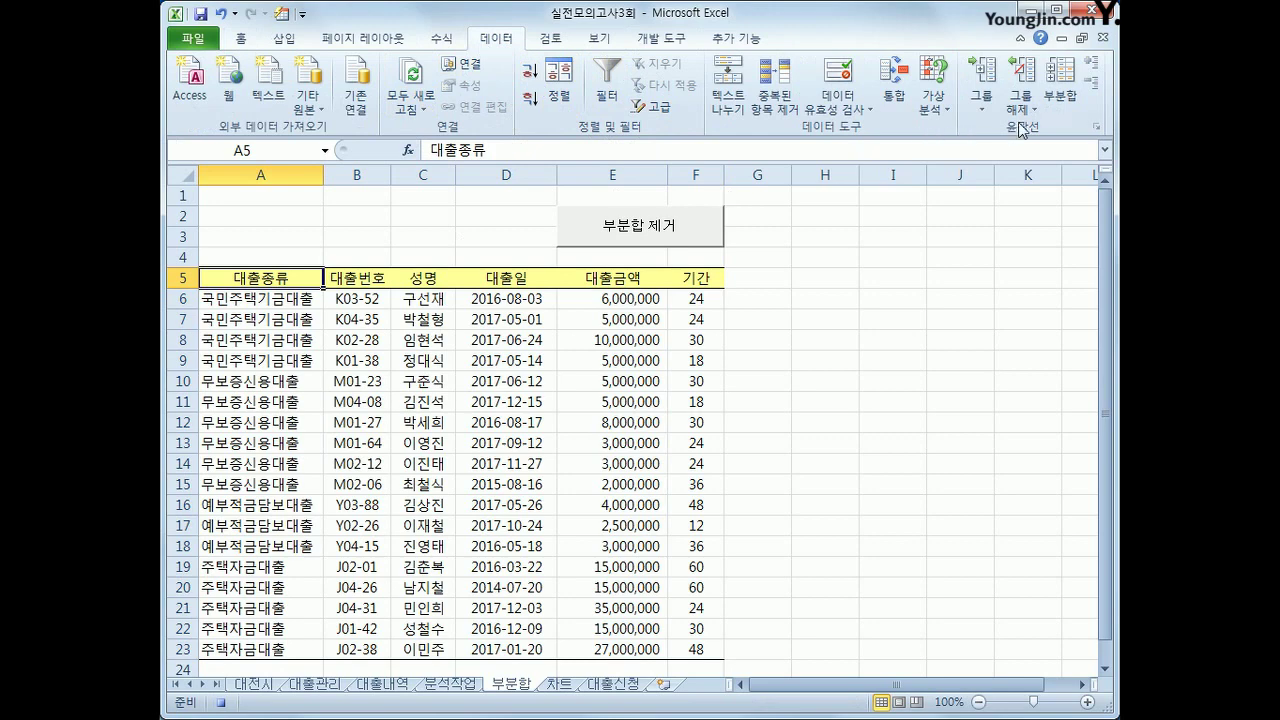
Add subtotals to the loan table grouped by 대출종류, using the 평균 function on 대출금액 and 기간
left_click(1060, 85)
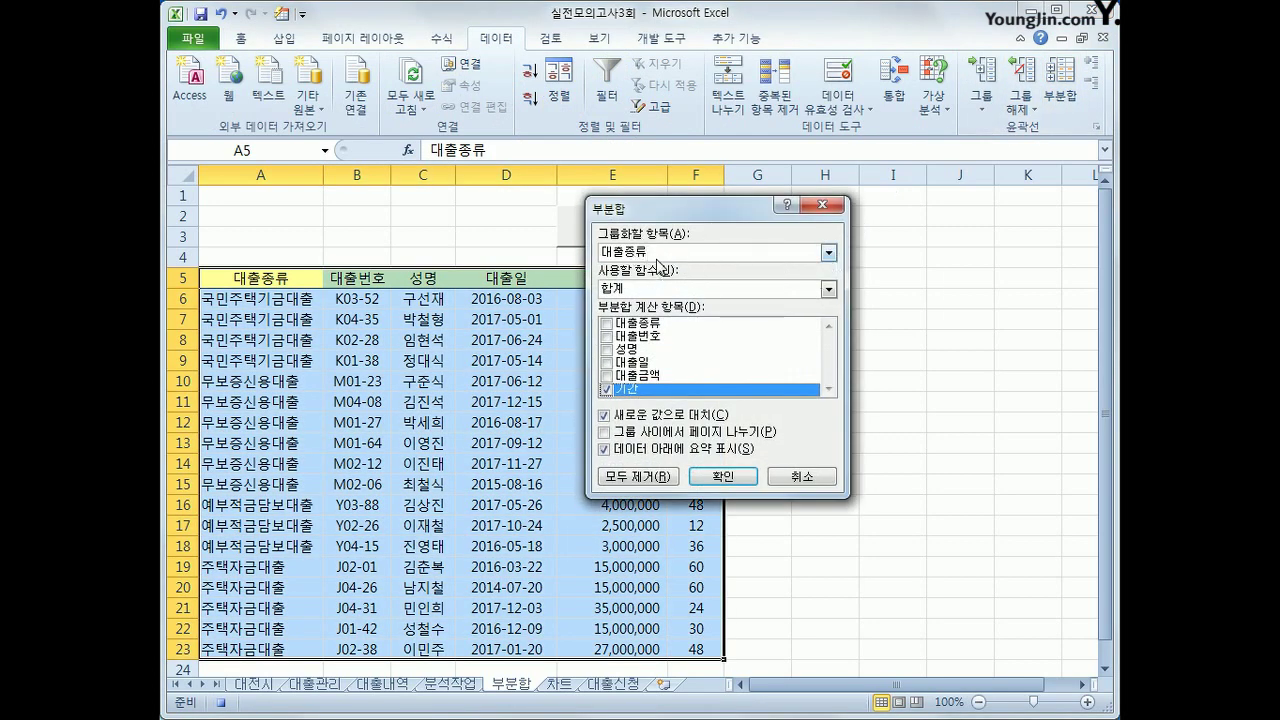
left_click(687, 288)
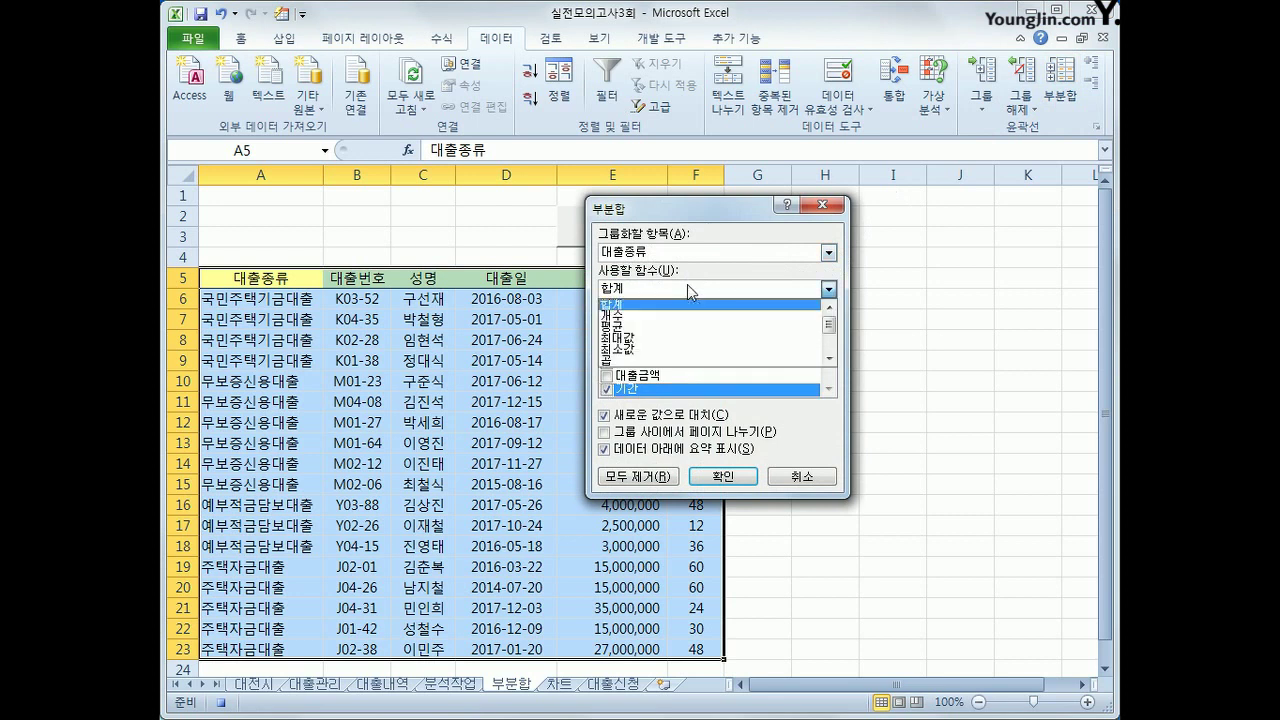
left_click(692, 327)
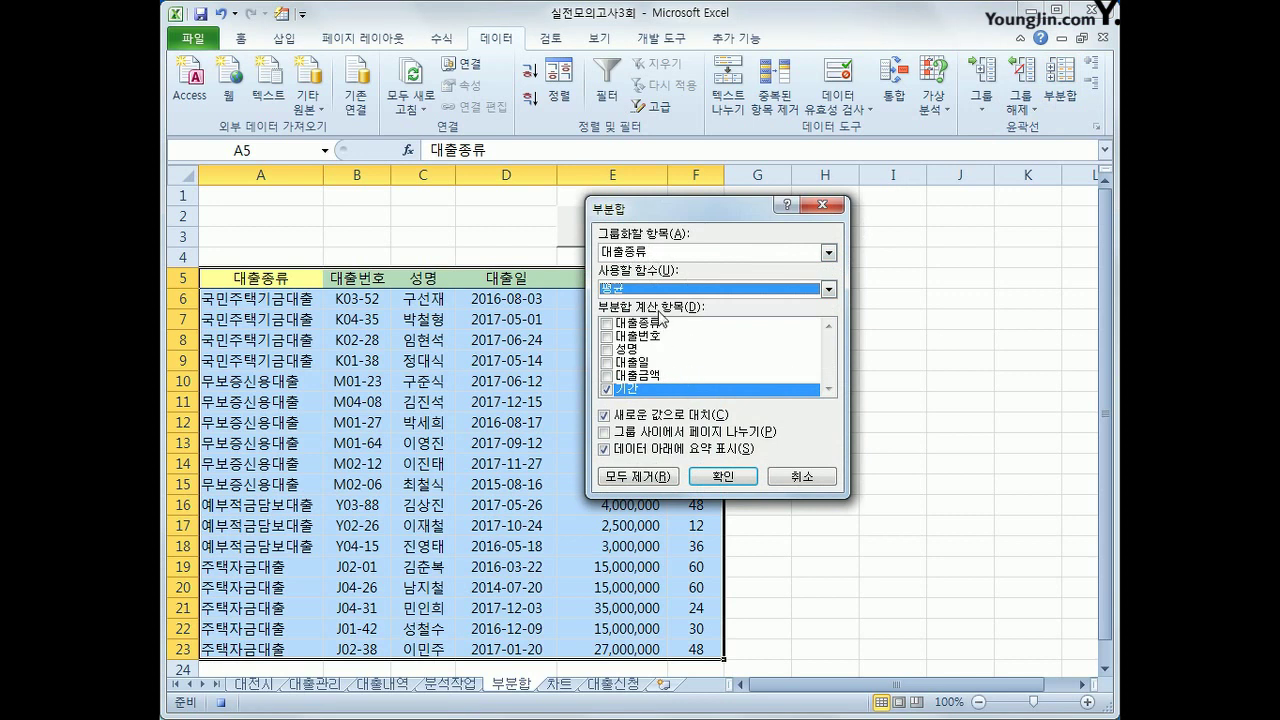
left_click(607, 376)
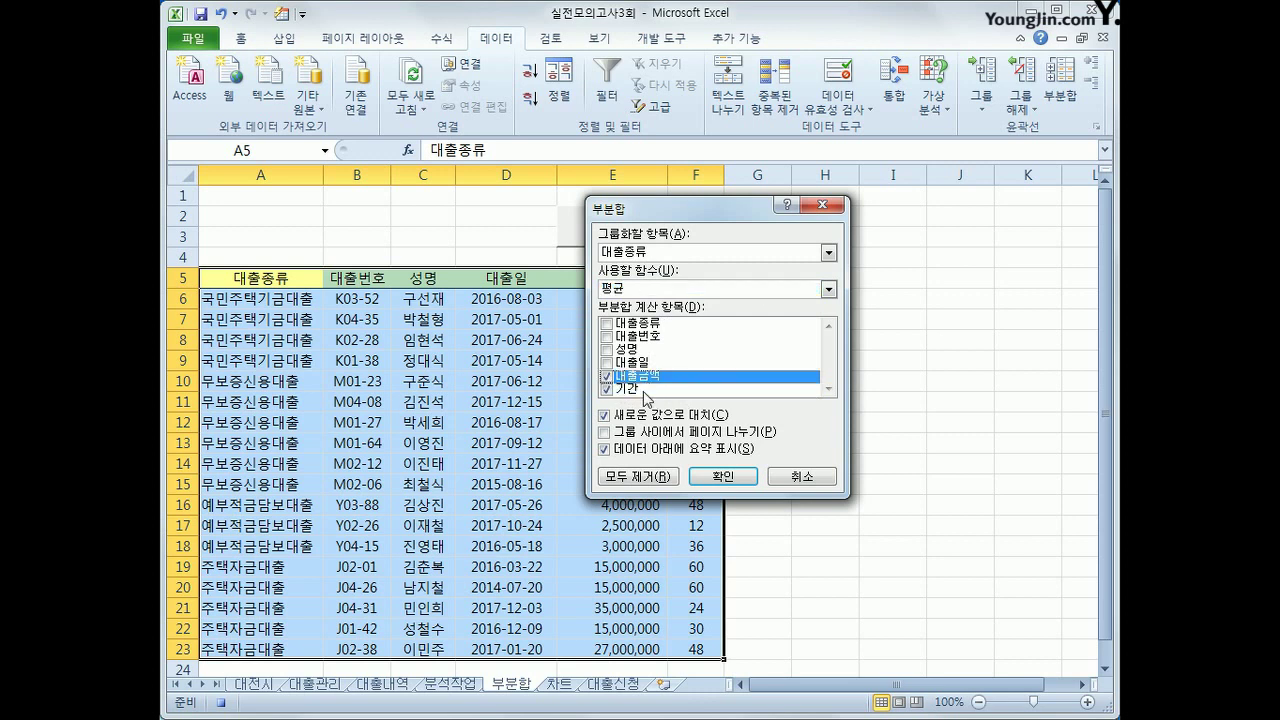
left_click(729, 477)
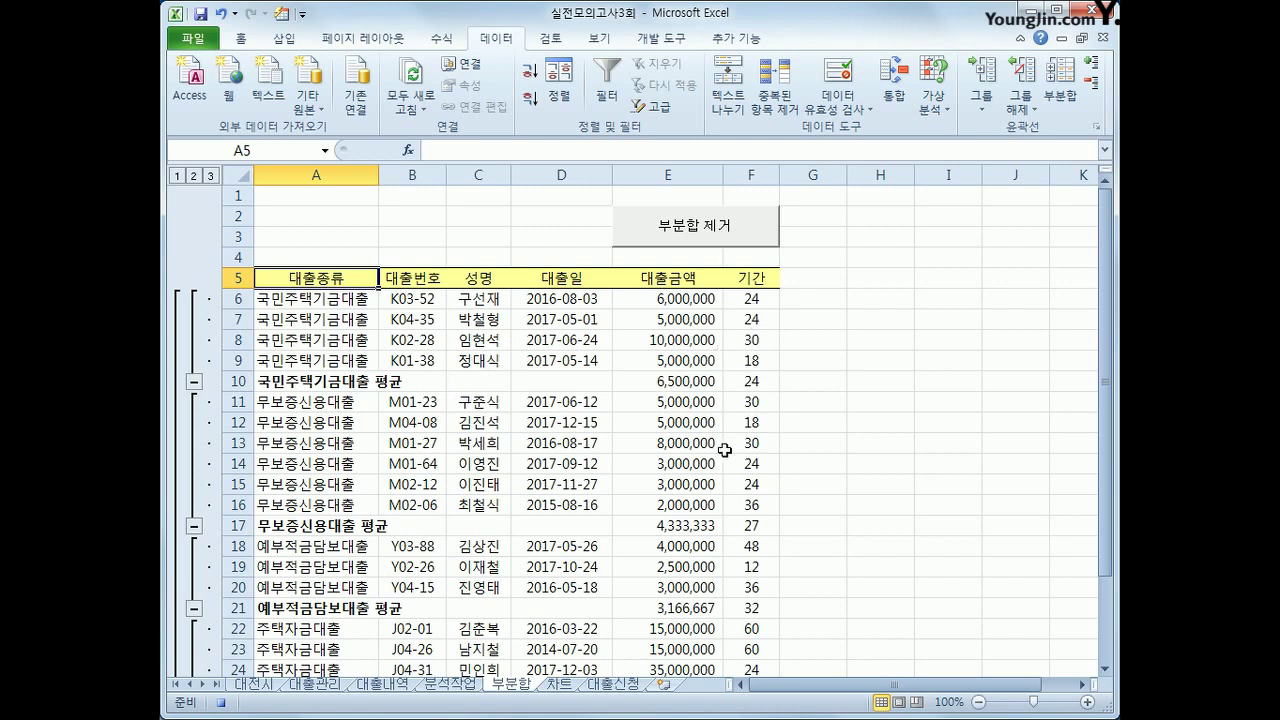
Add a second subtotal by 대출종류 that counts (개수) 성명 only, without replacing the existing average subtotals
left_click(1062, 82)
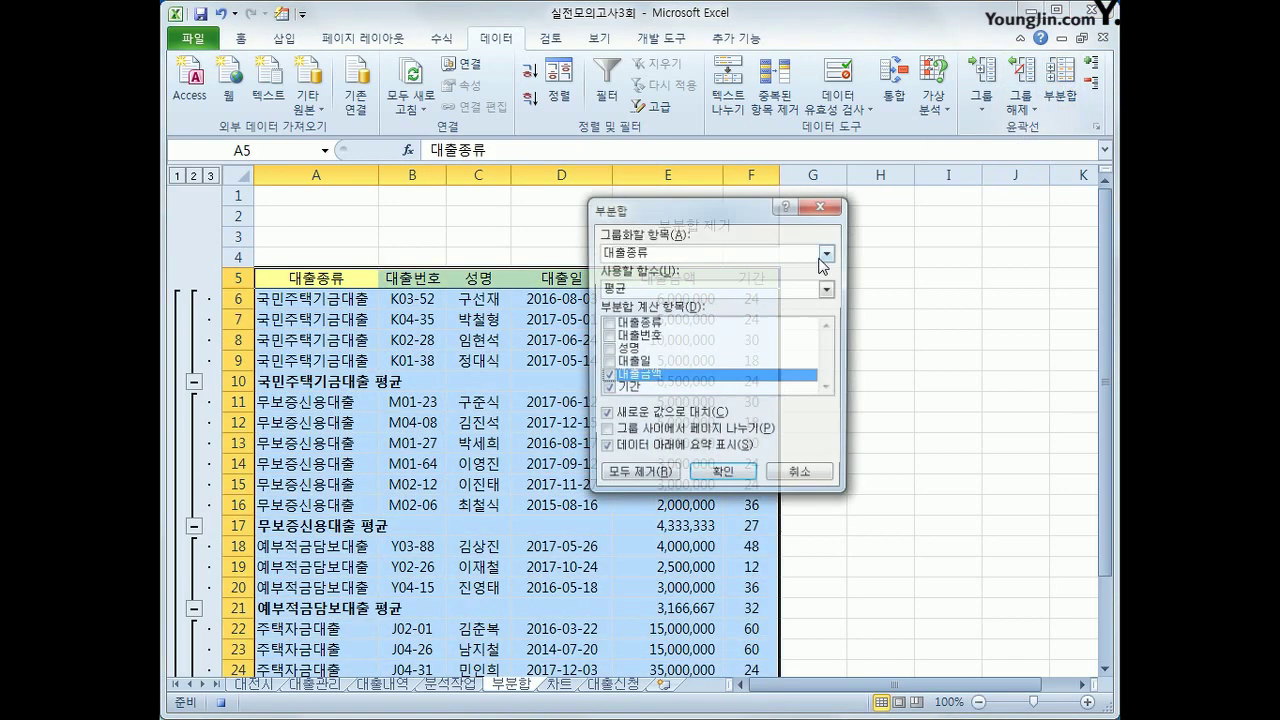
left_click(706, 289)
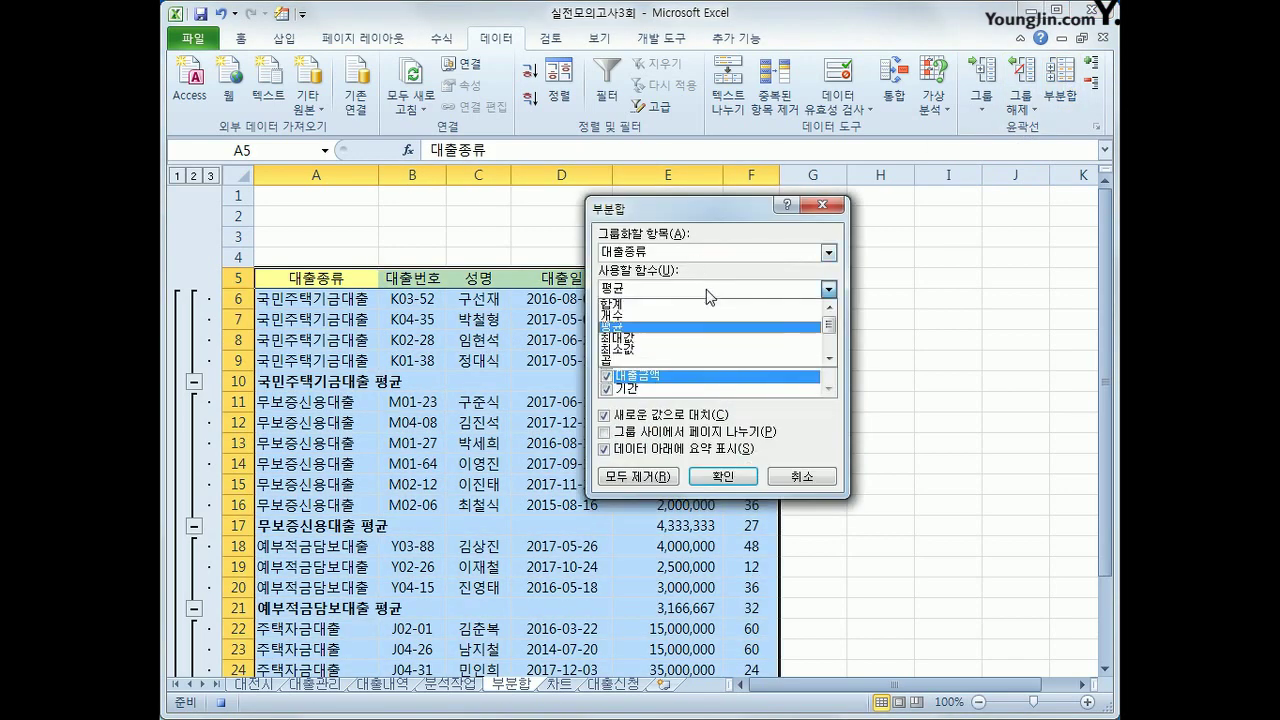
left_click(700, 316)
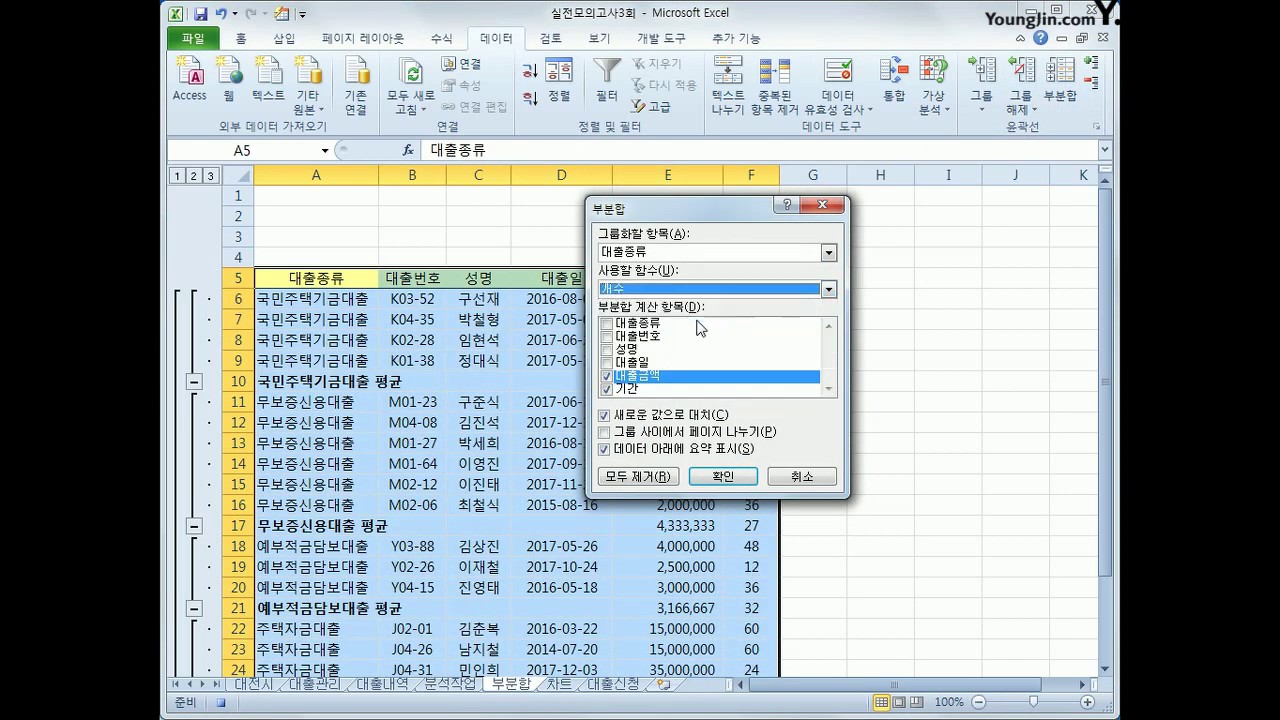
left_click(606, 376)
left_click(606, 389)
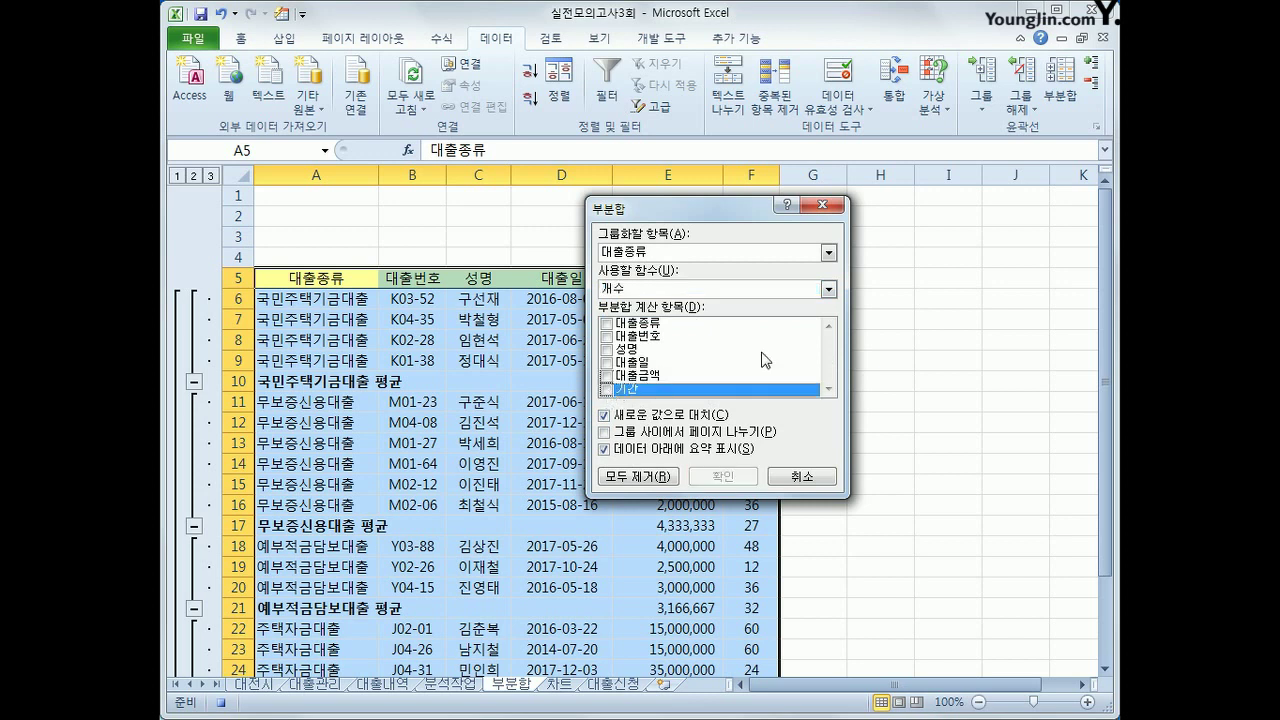
left_click(829, 326)
left_click(605, 349)
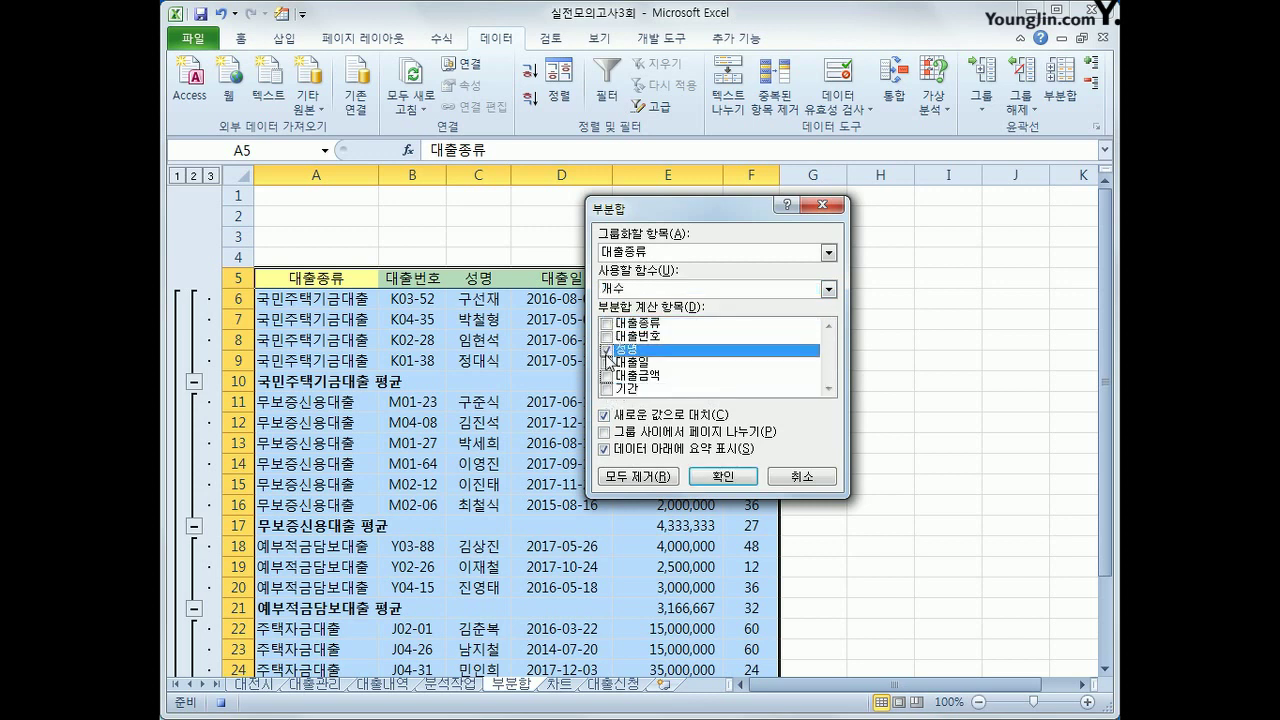
left_click(665, 425)
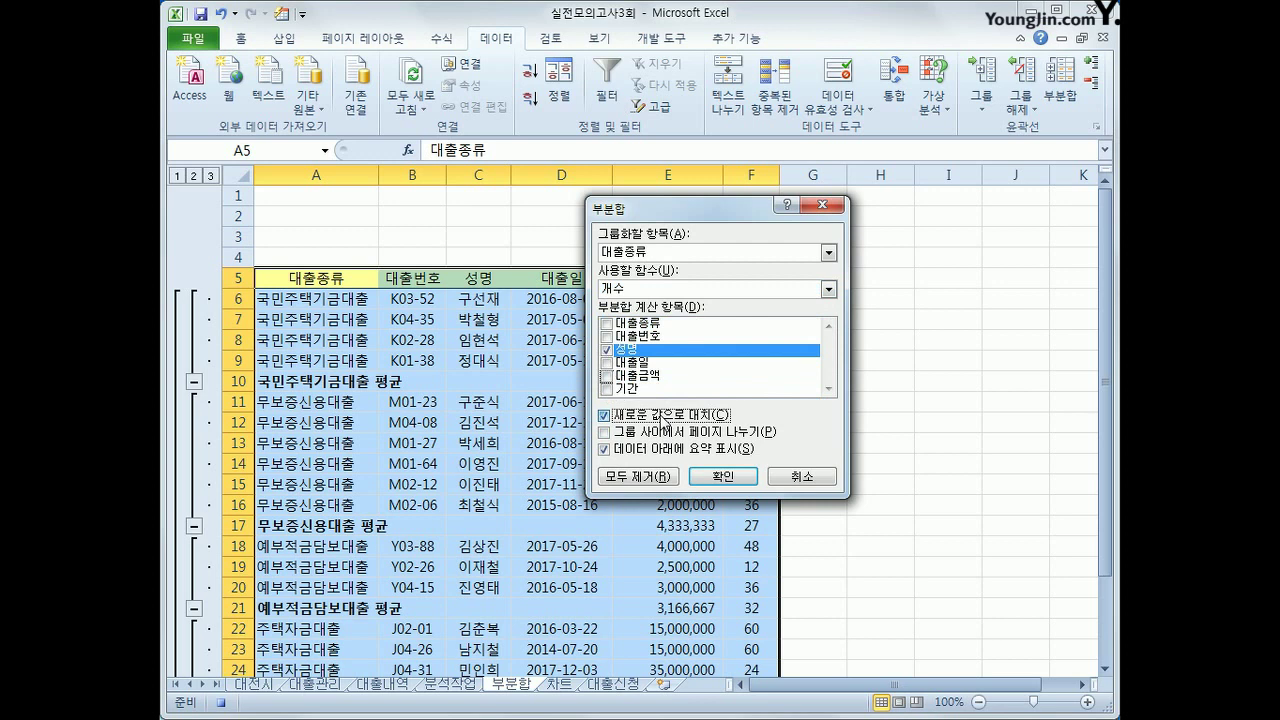
left_click(664, 421)
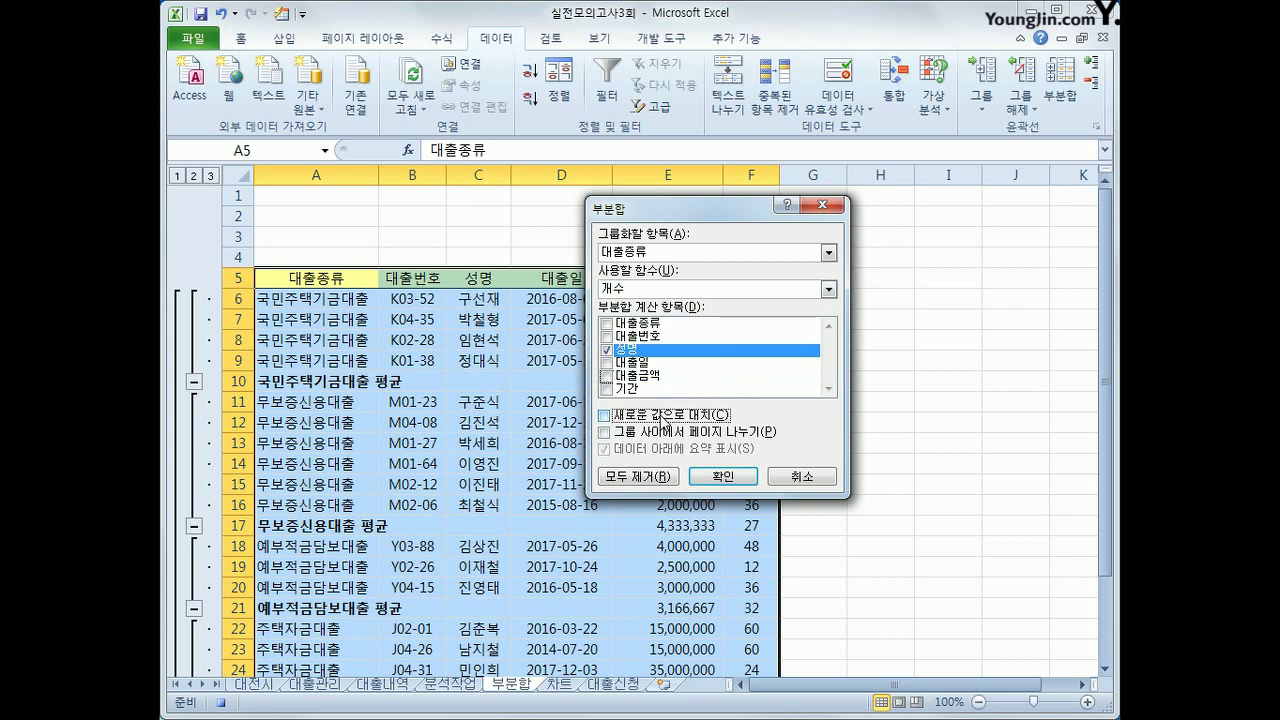
left_click(720, 478)
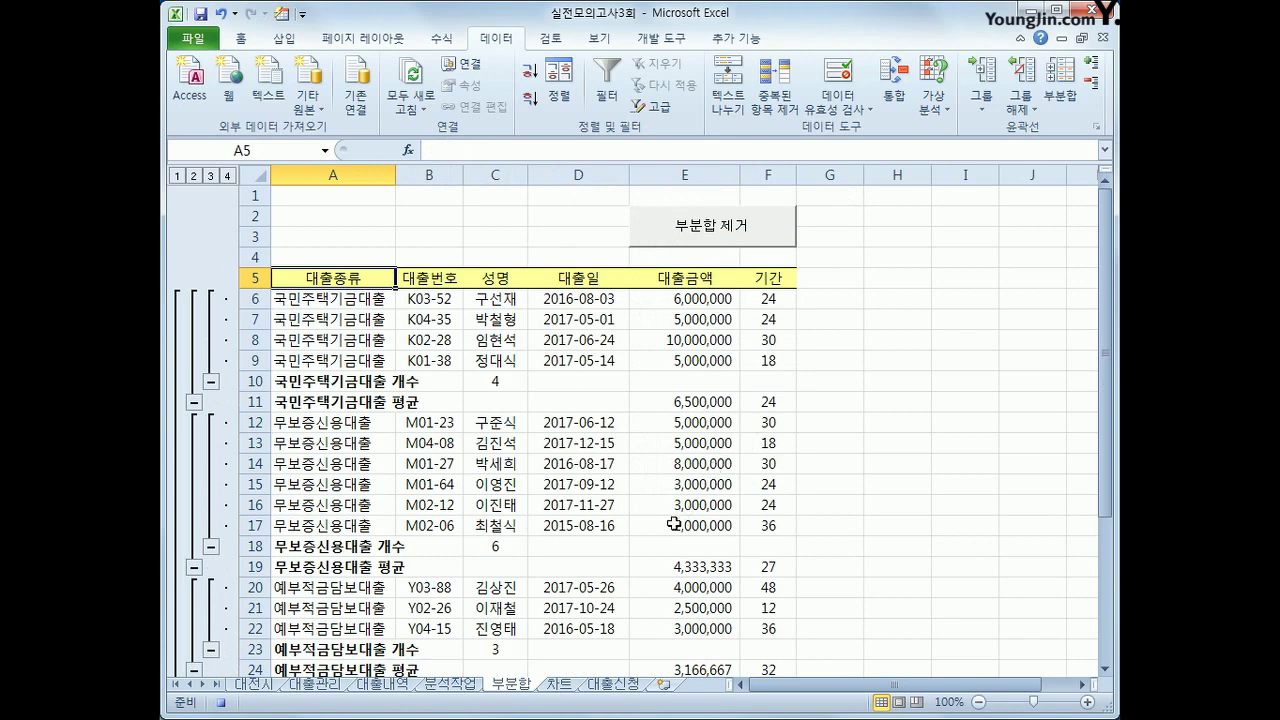
scroll(668, 524, "down", 1)
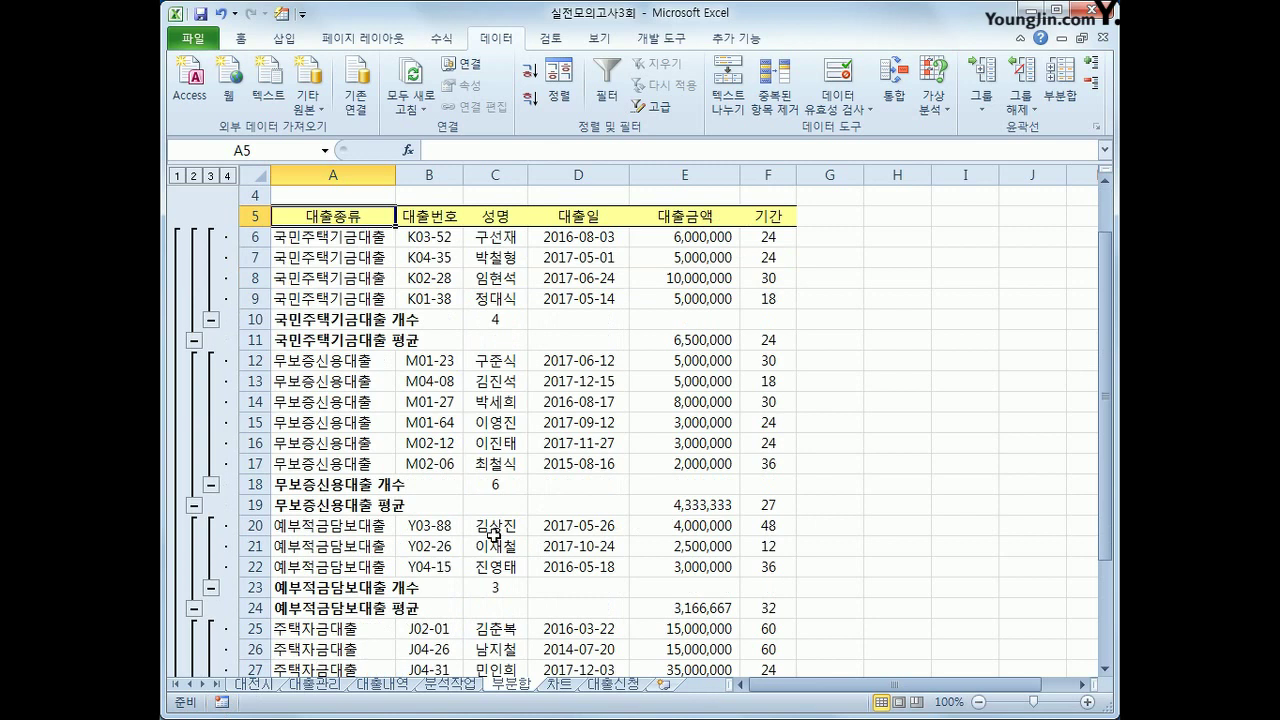
Draw a form control button over cells B2:C3 and assign the 부분합 macro to it
left_click(676, 38)
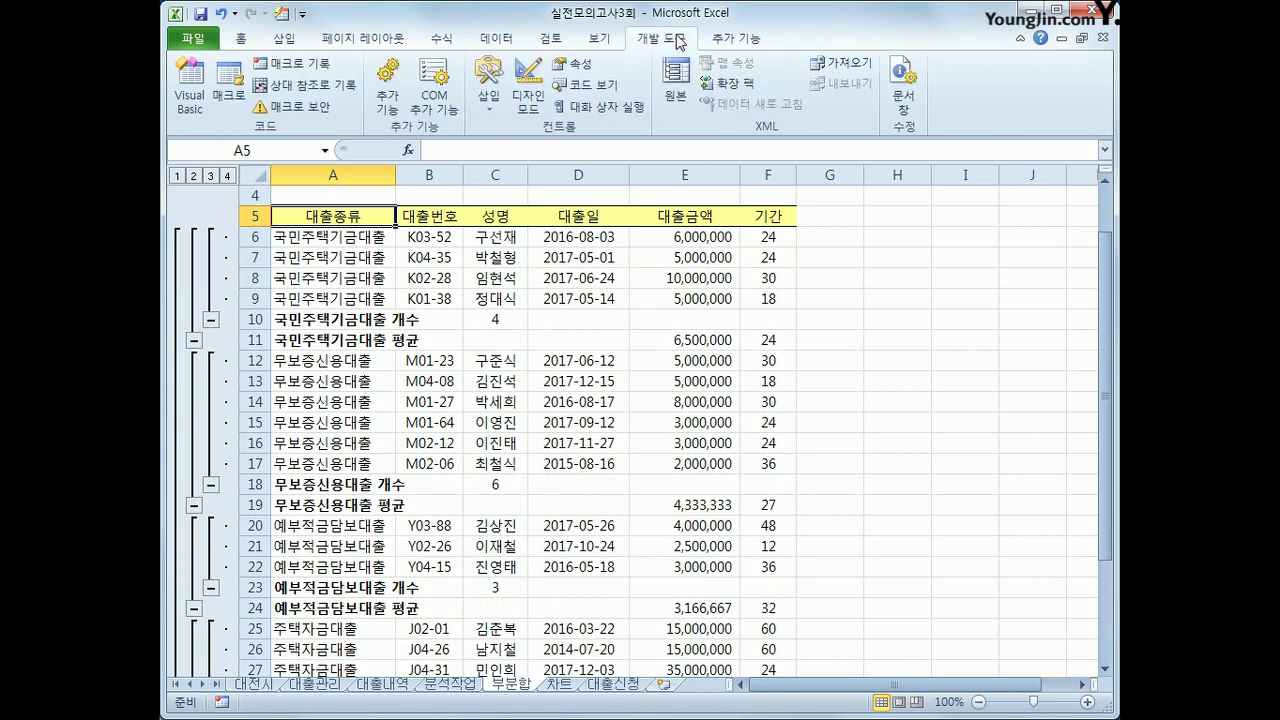
left_click(497, 112)
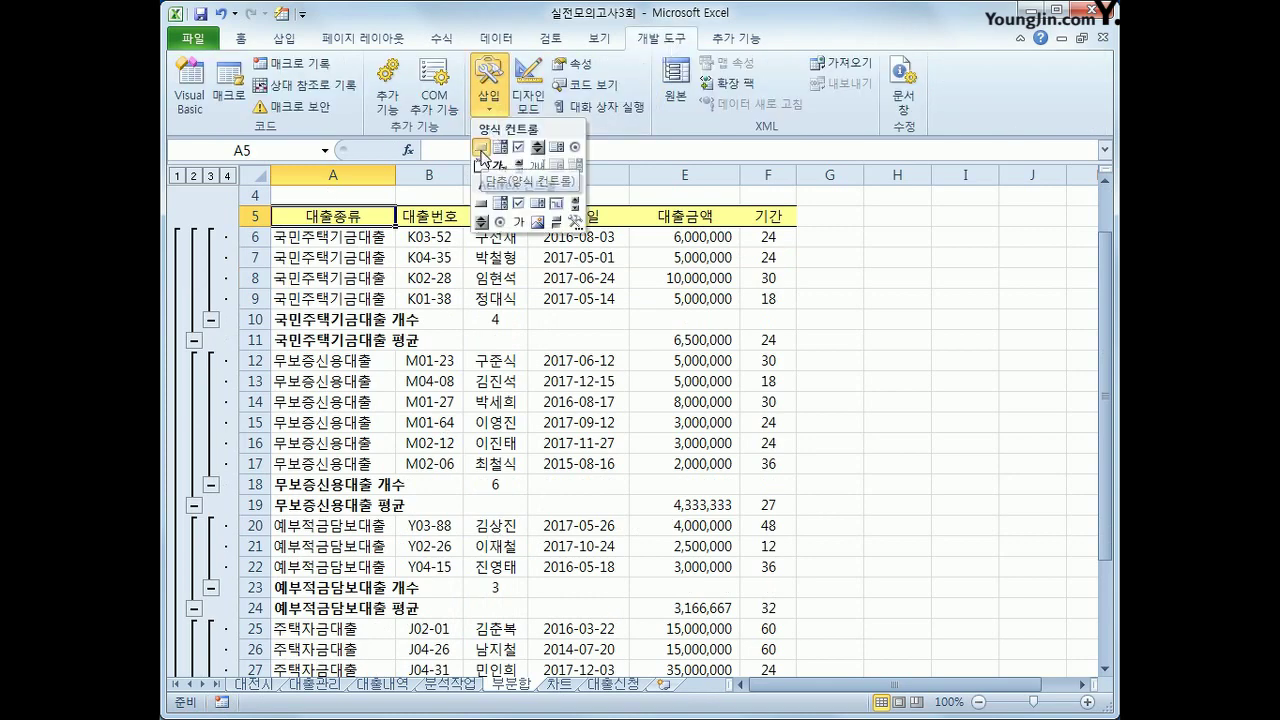
left_click(483, 146)
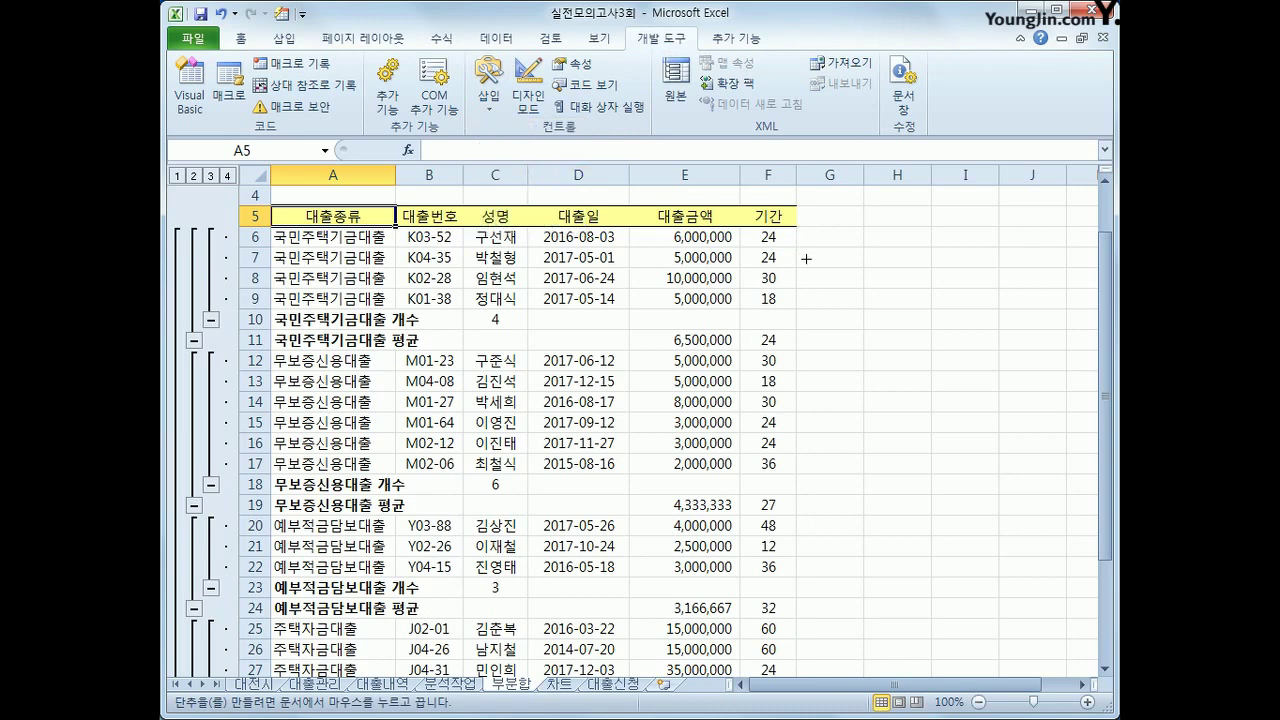
scroll(805, 260, "up", 1)
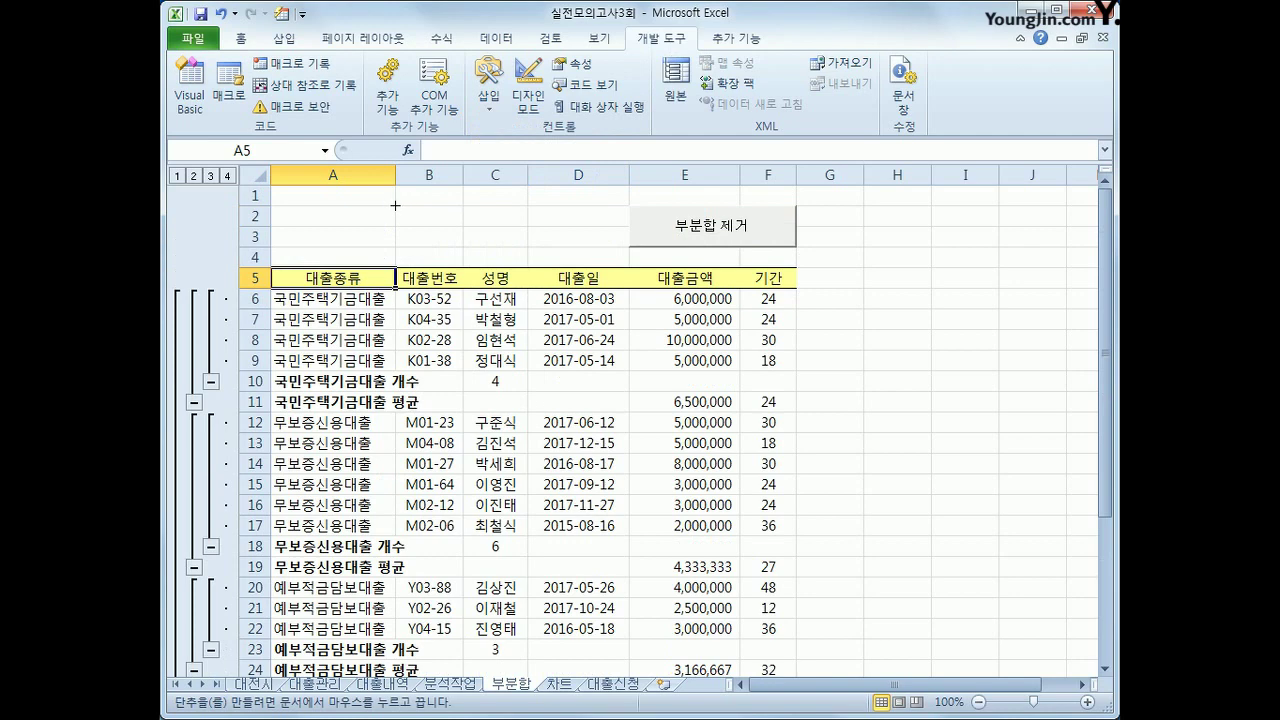
left_click_drag(393, 202, 515, 244)
left_click(568, 259)
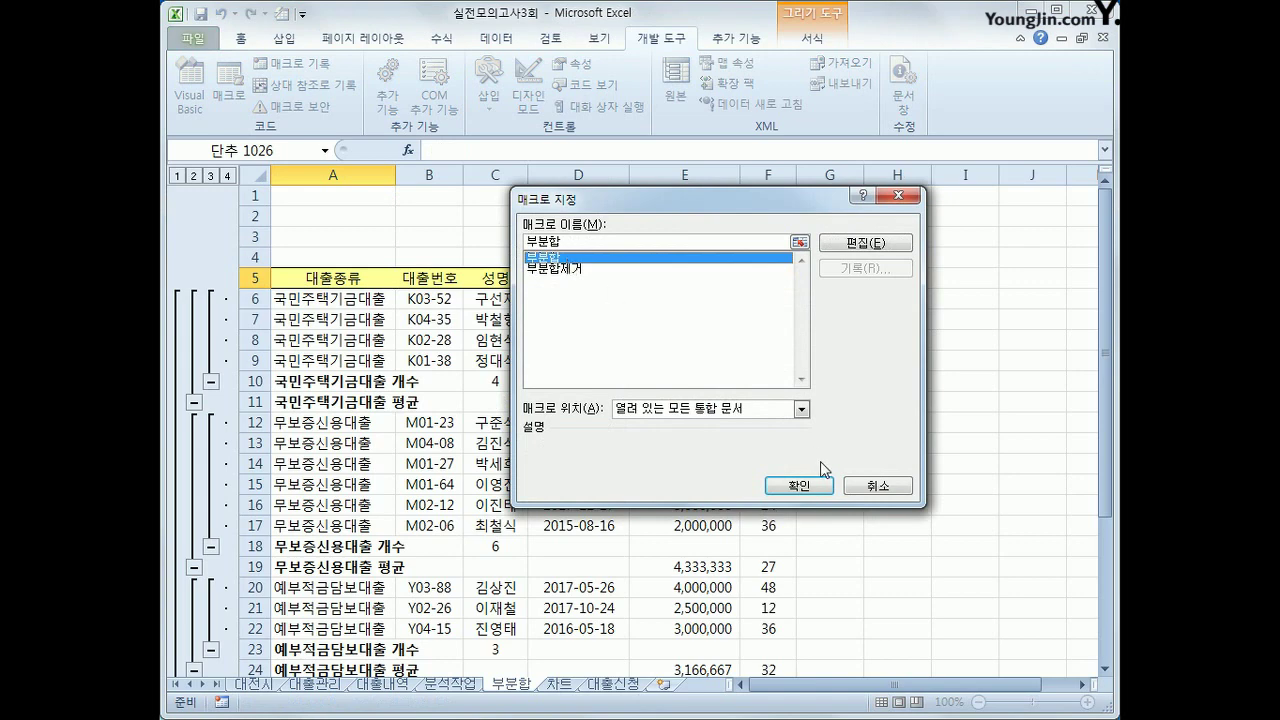
left_click(799, 486)
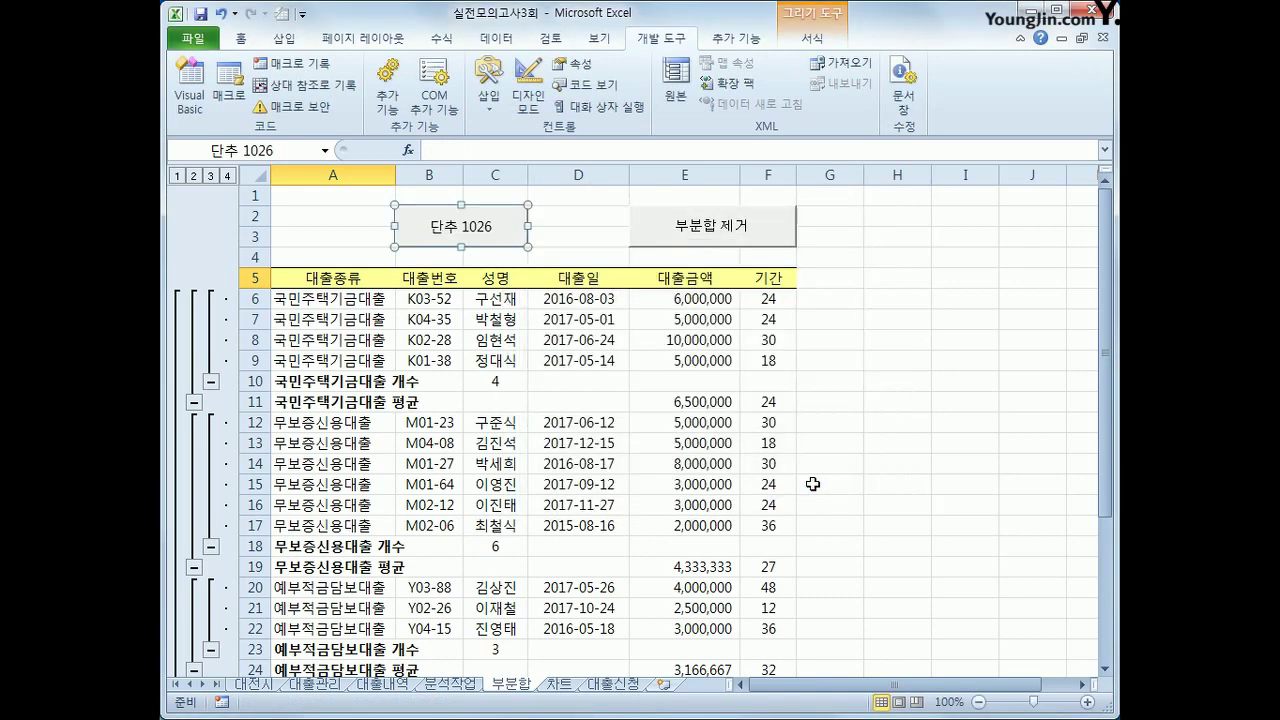
Label the new button 대출종류별 통계 and deselect it
type("대출")
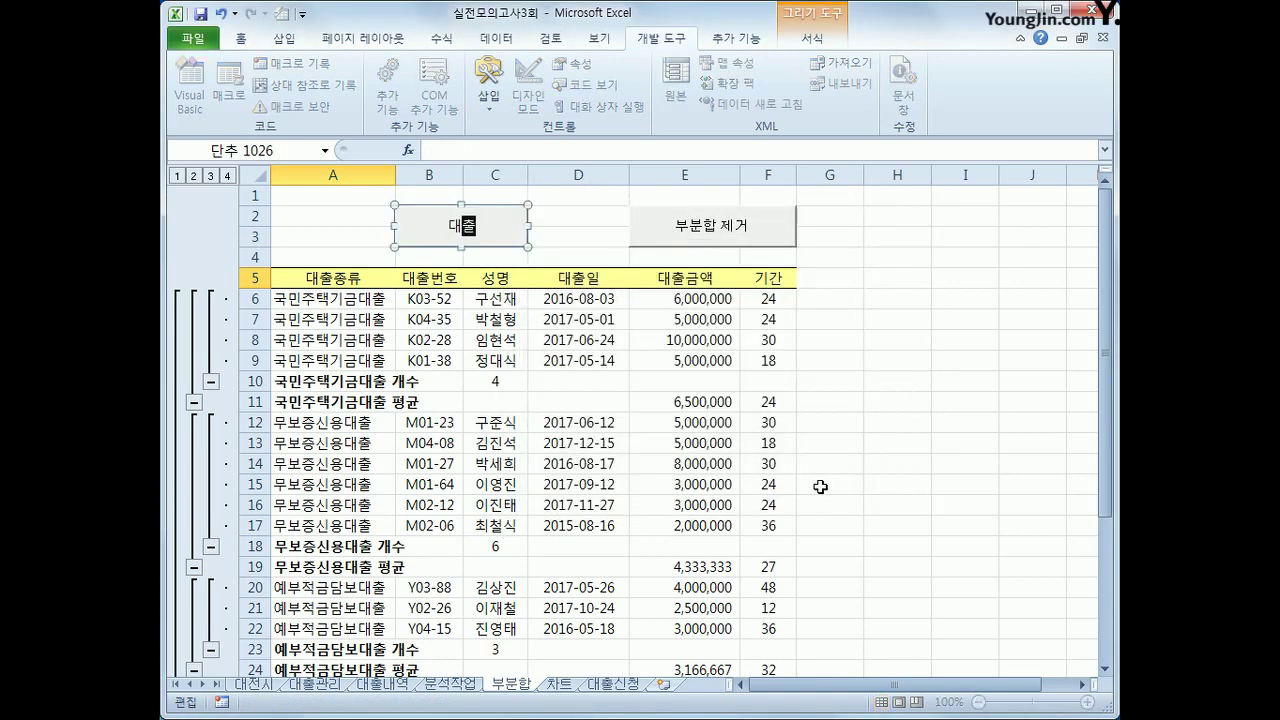
type("종류별 통계")
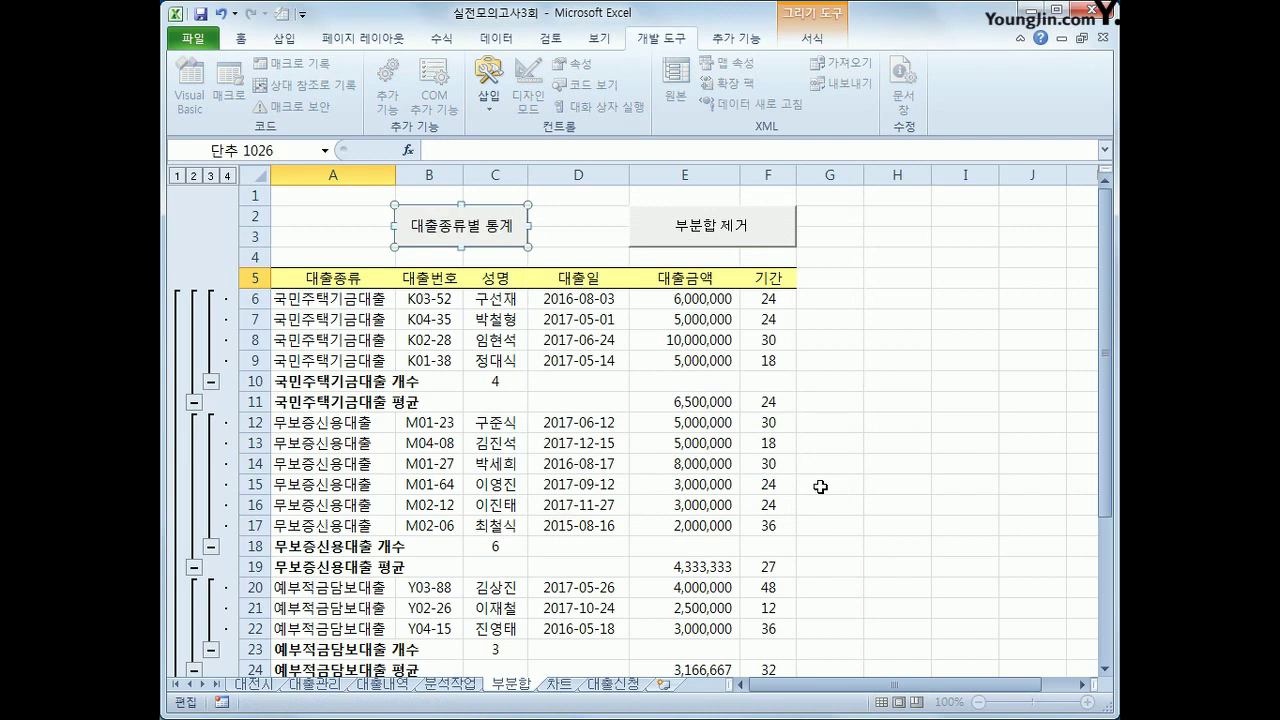
left_click(914, 552)
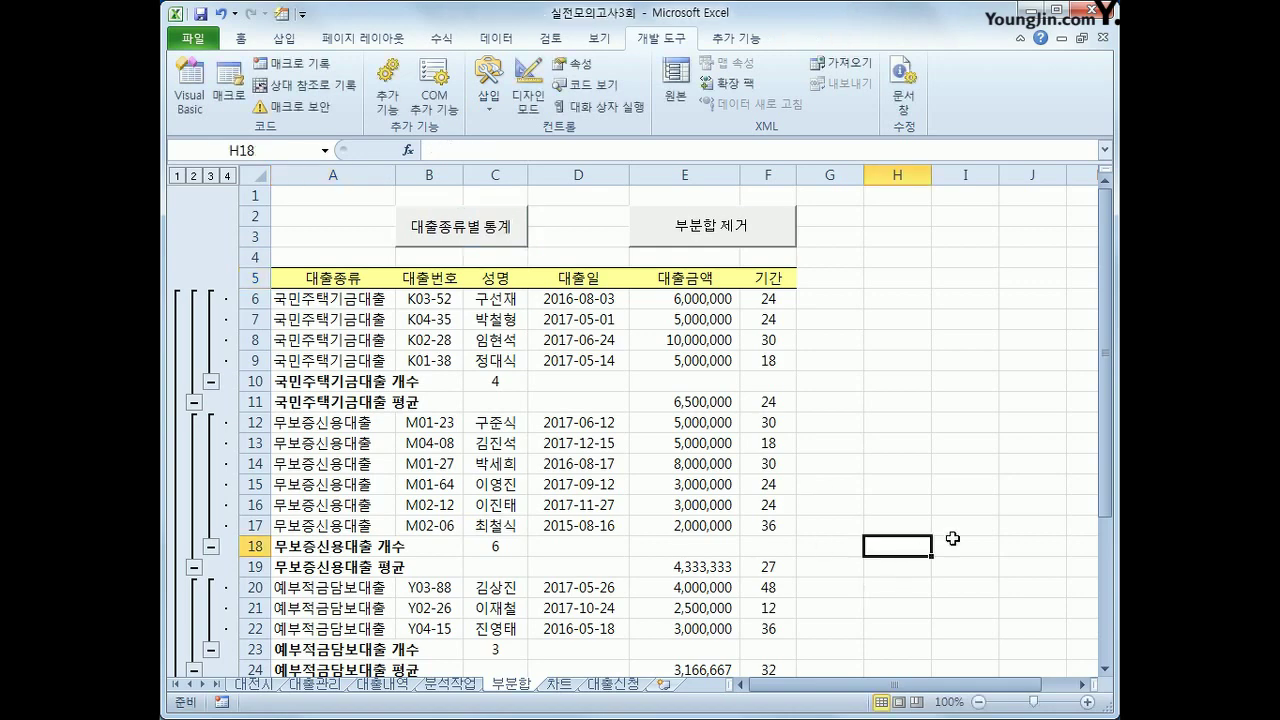
Test both macro buttons by running 부분합 제거 and 대출종류별 통계 on the loan table
left_click(743, 244)
scroll(820, 560, "up", 4)
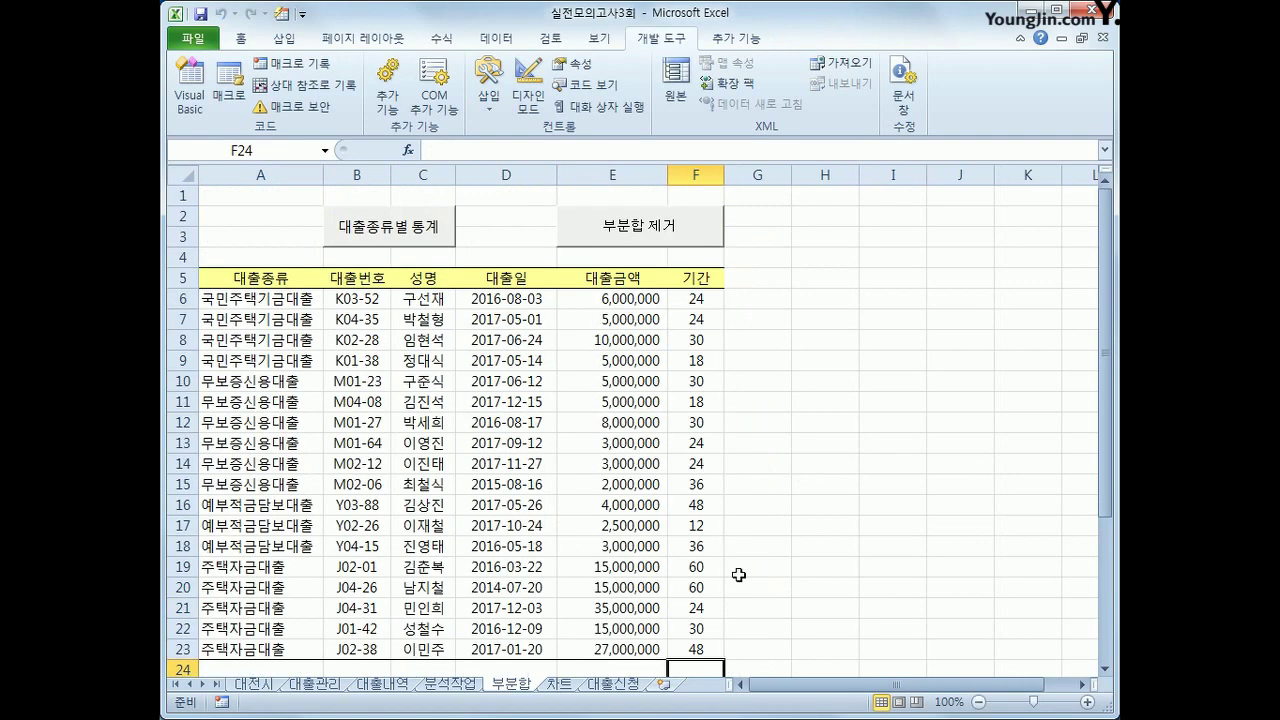
left_click(416, 240)
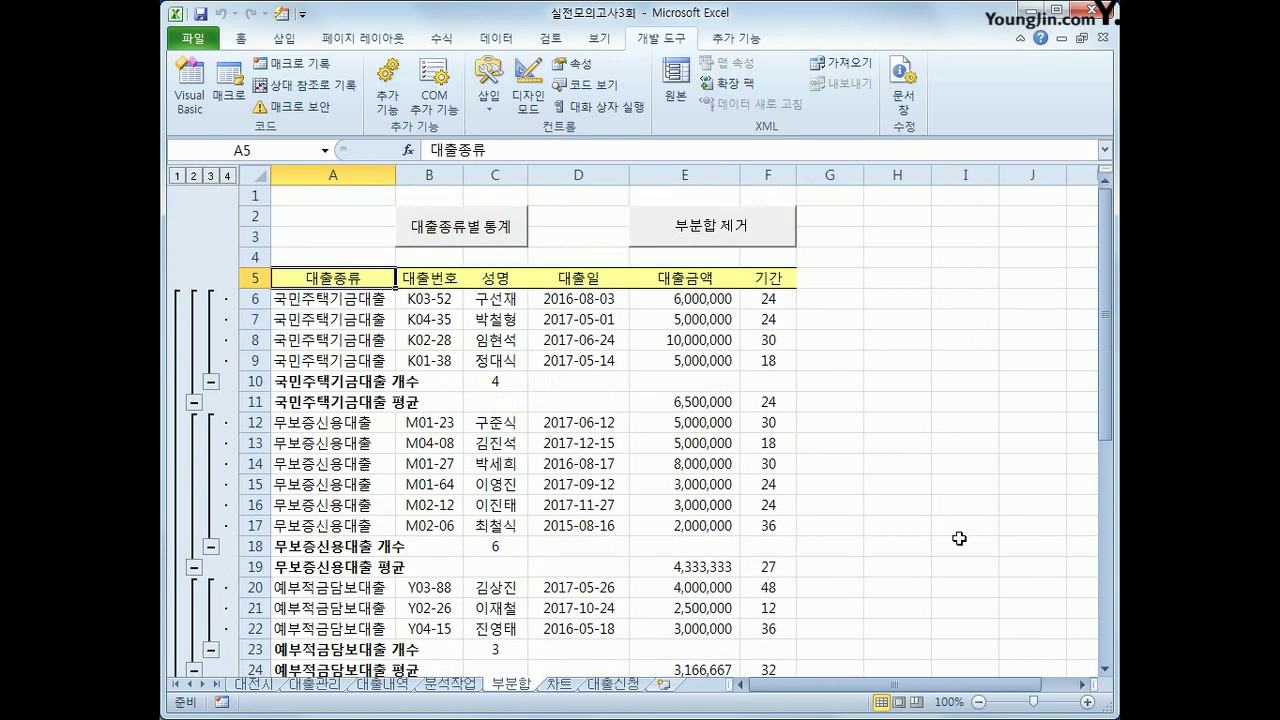
On the 차트 sheet, copy the 2017년 data in F4:F7 and paste it into the chart as additional data
left_click(559, 684)
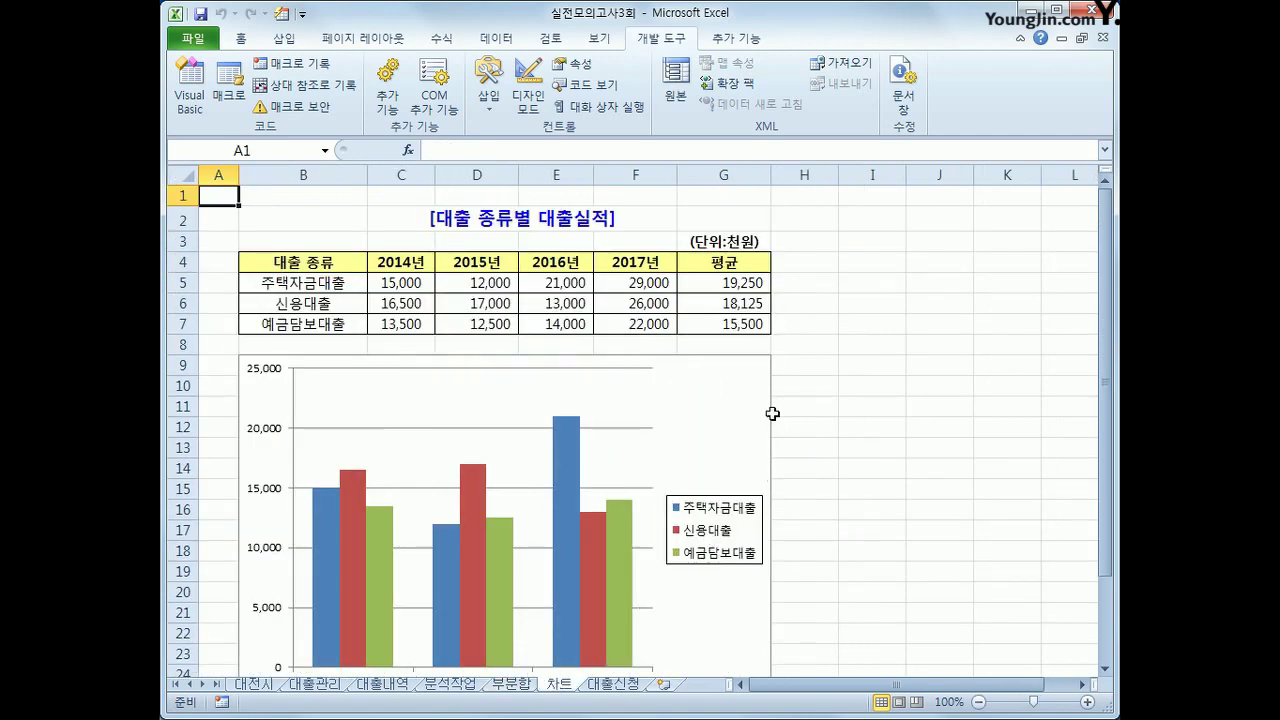
left_click(720, 426)
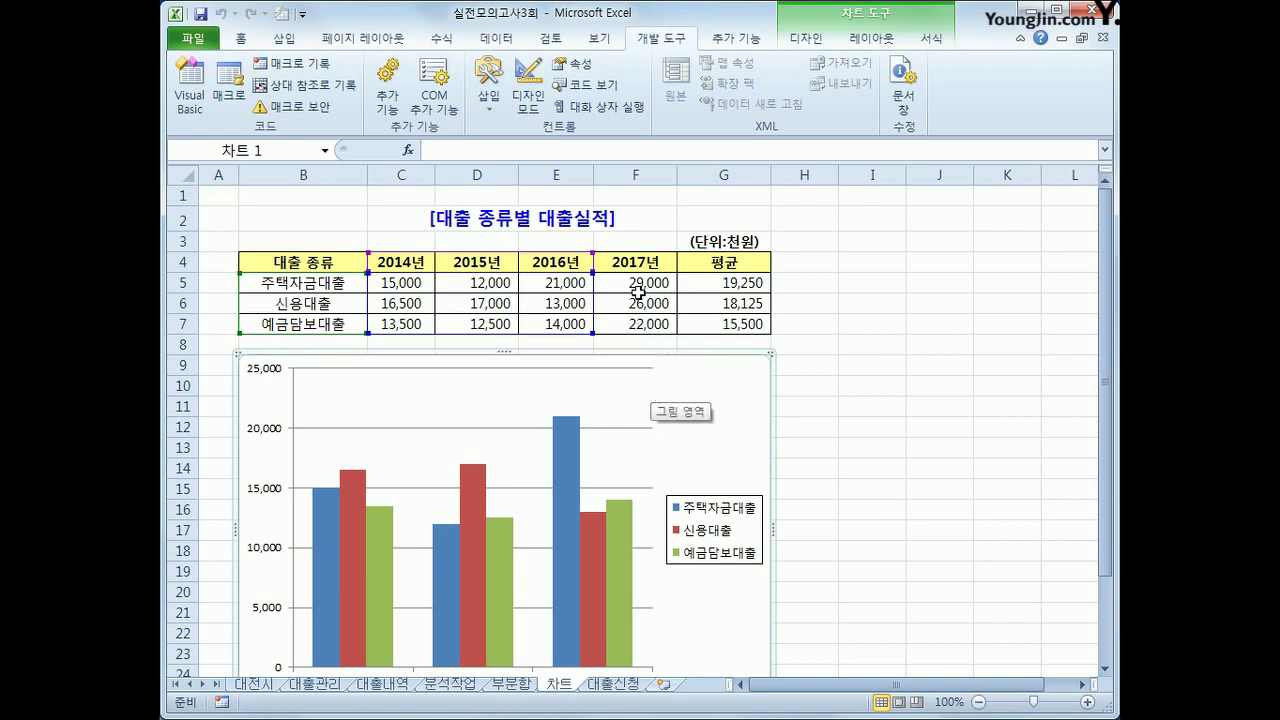
left_click_drag(636, 262, 655, 330)
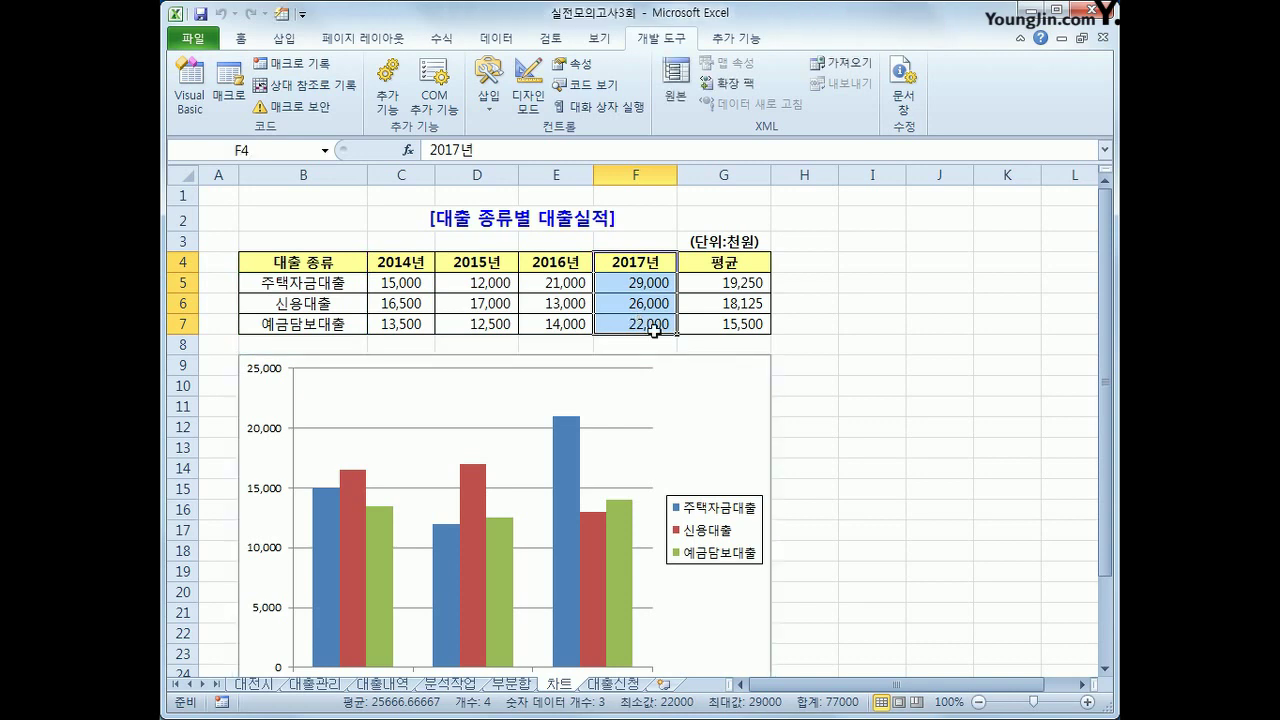
key("ctrl+c")
left_click(727, 440)
key("ctrl+v")
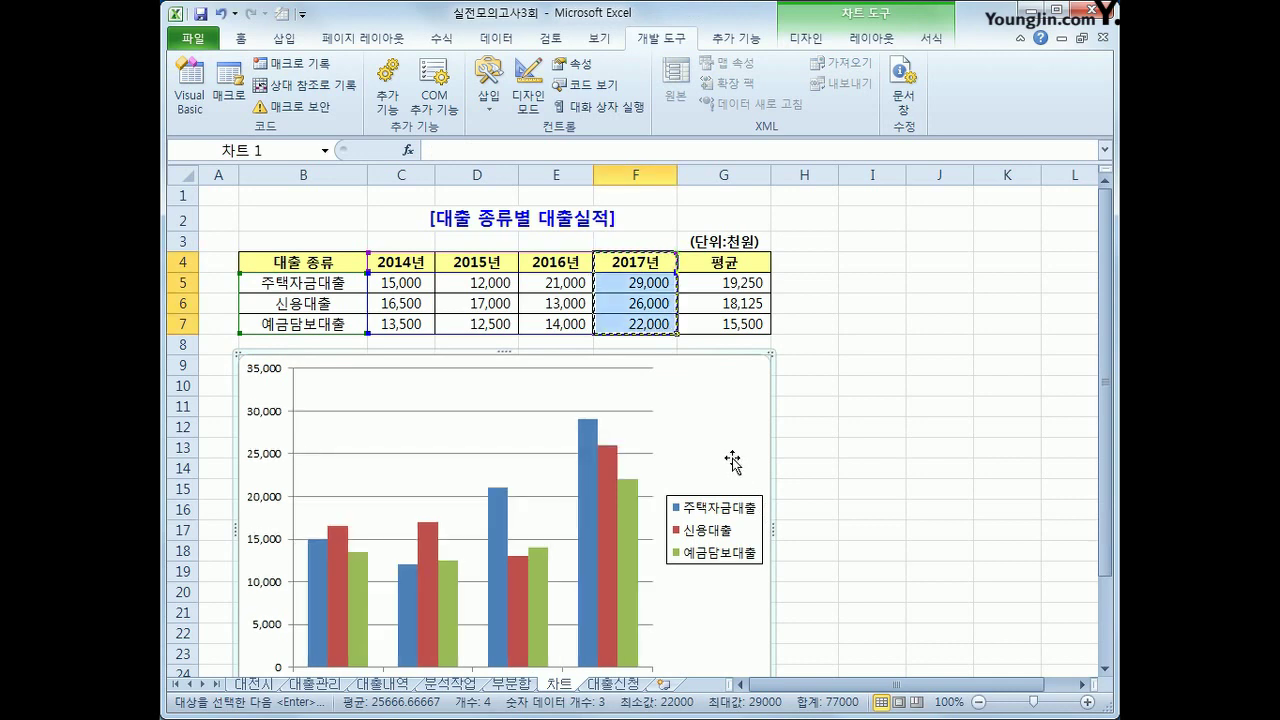
Change the chart type to clustered horizontal bar (가로 막대형)
right_click(733, 410)
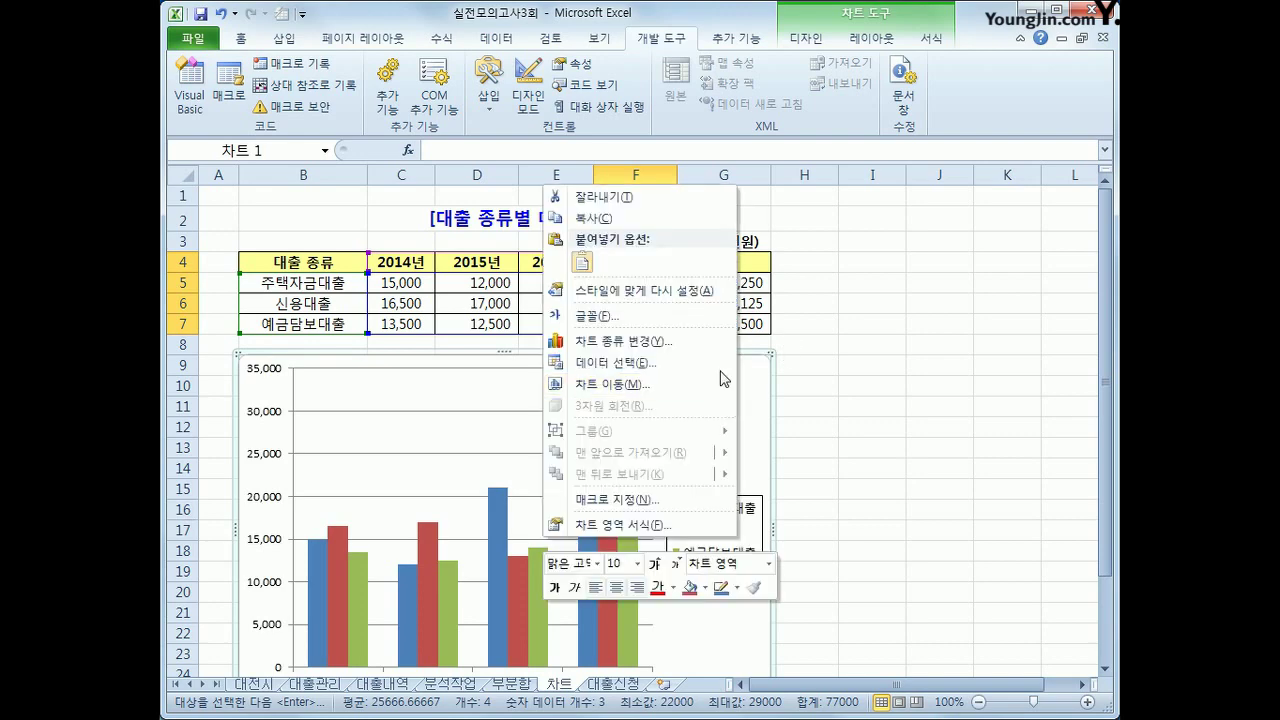
left_click(667, 359)
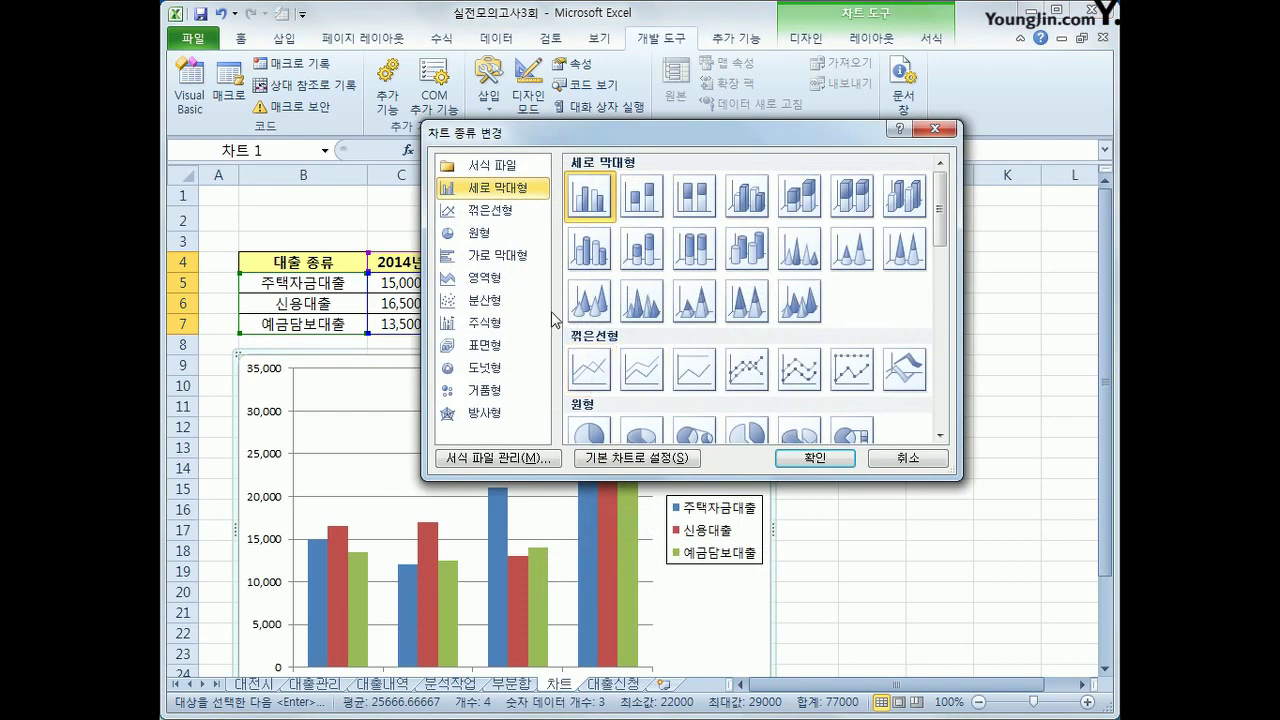
left_click(495, 255)
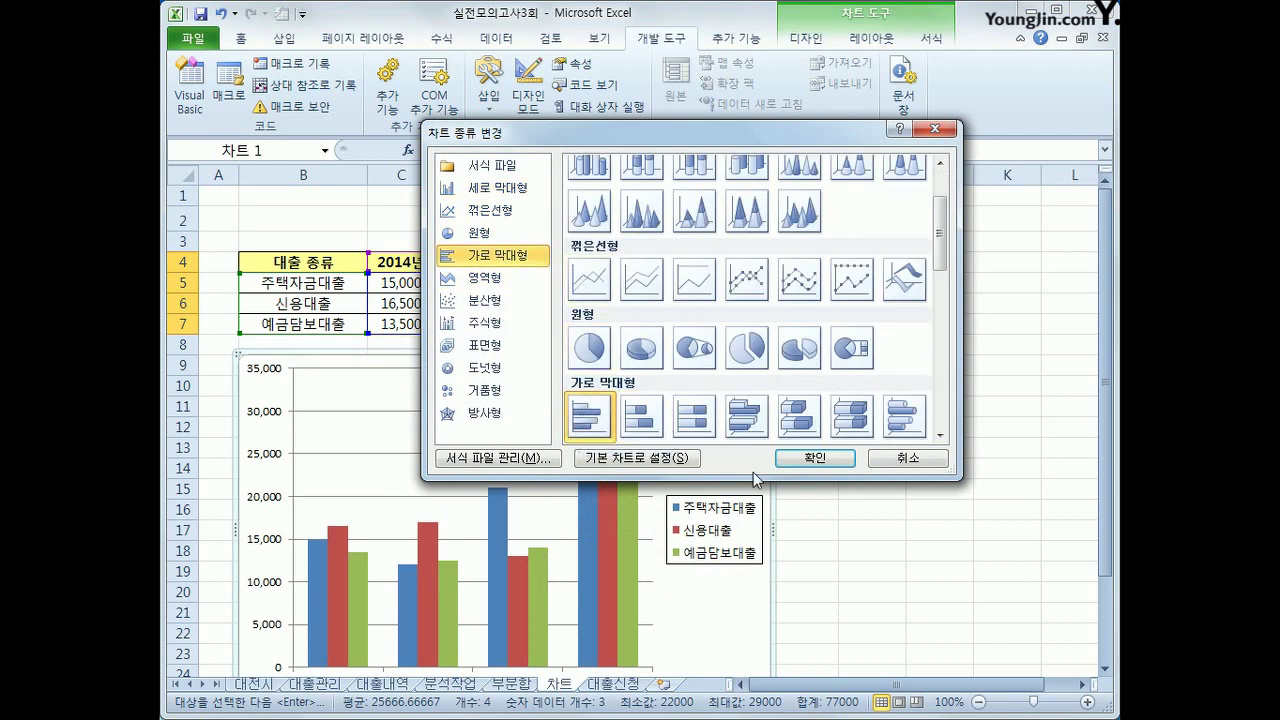
left_click(818, 460)
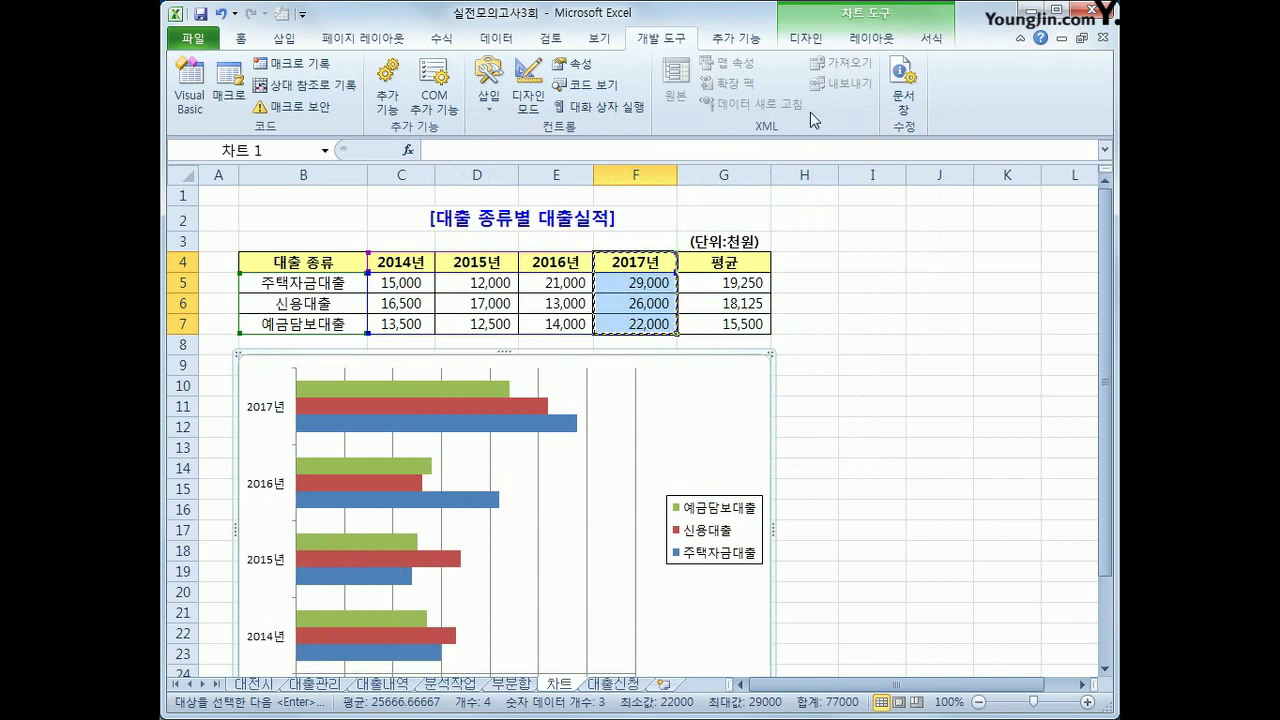
Add a chart title above the plot area and set its text to 대출종류별 실적
left_click(870, 39)
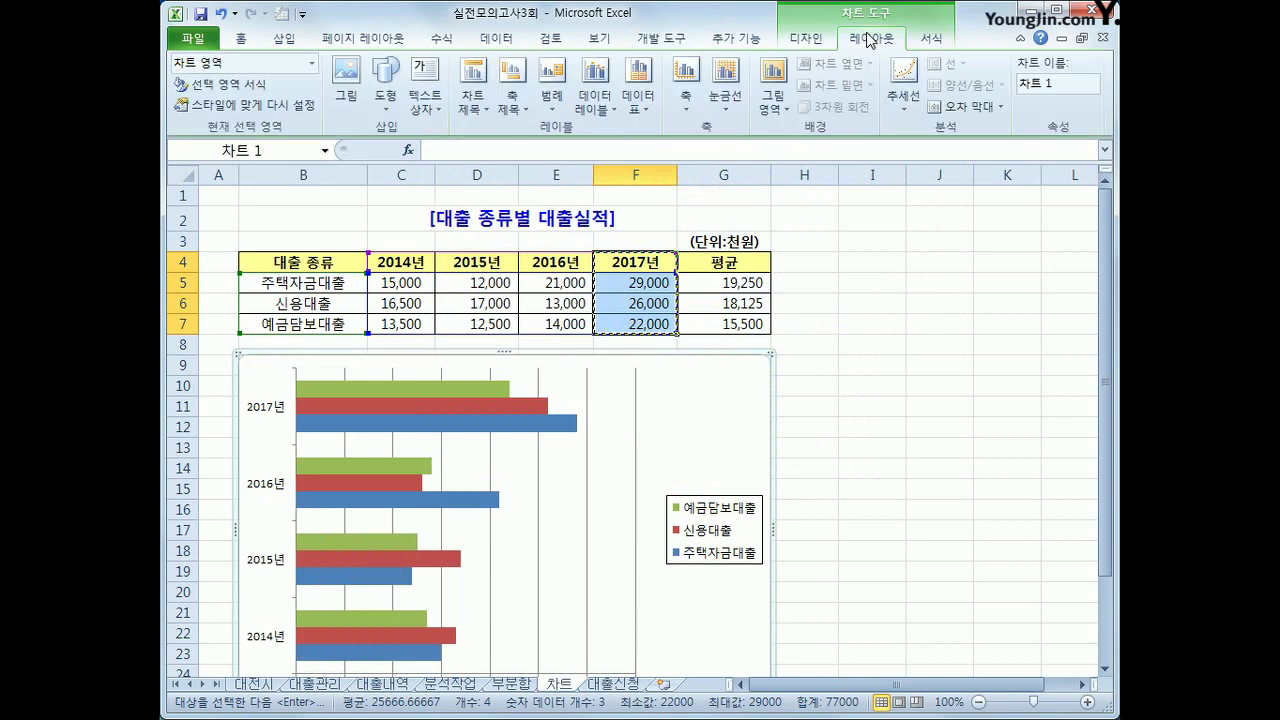
left_click(476, 100)
left_click(500, 258)
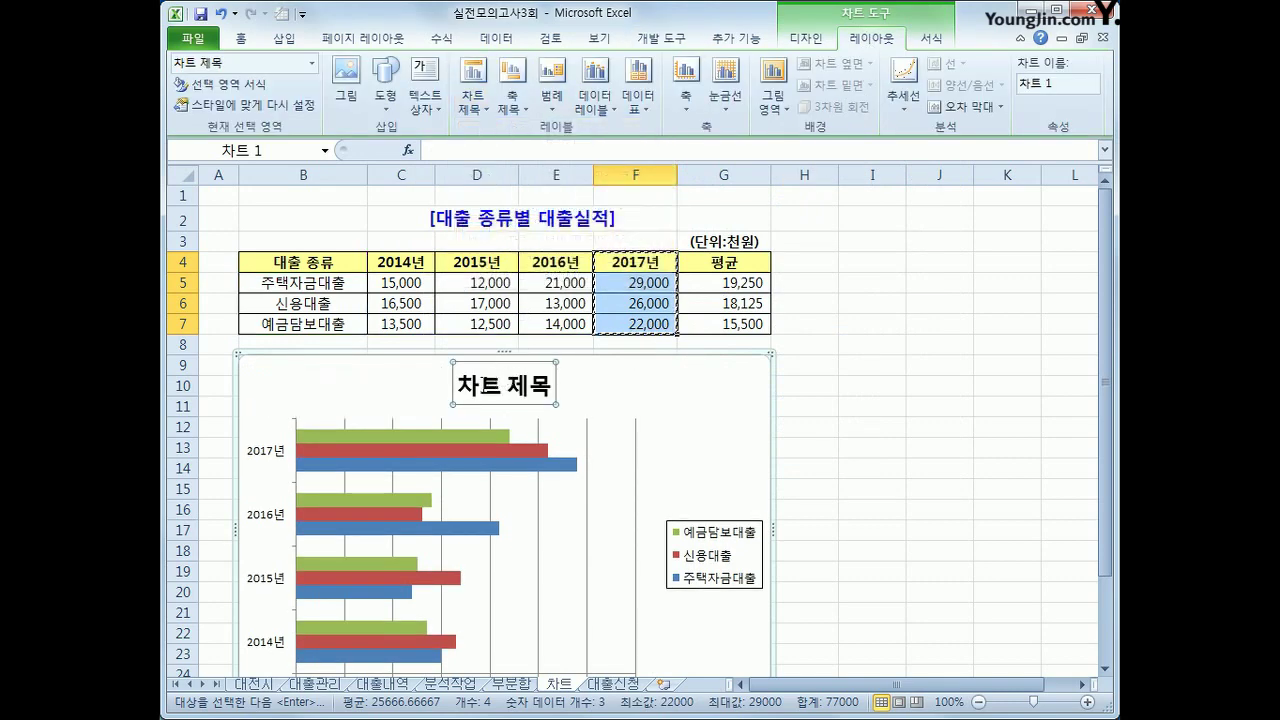
left_click_drag(458, 385, 550, 390)
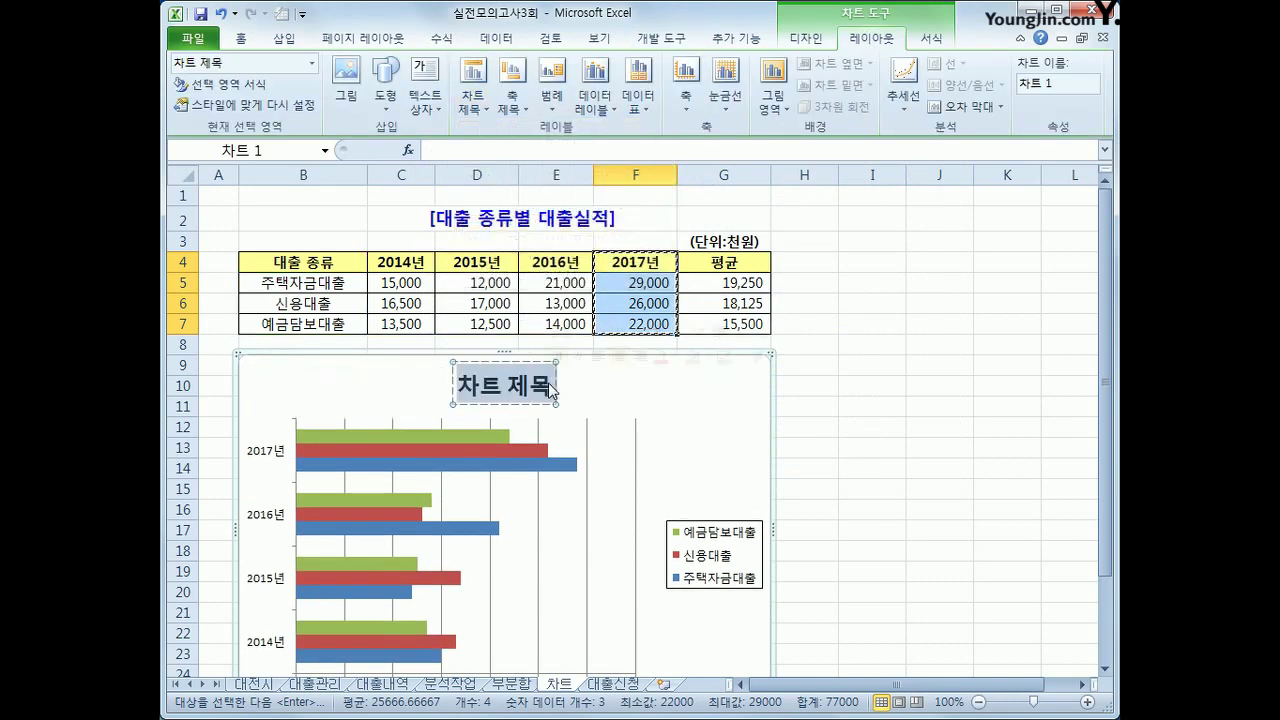
type("대출종류")
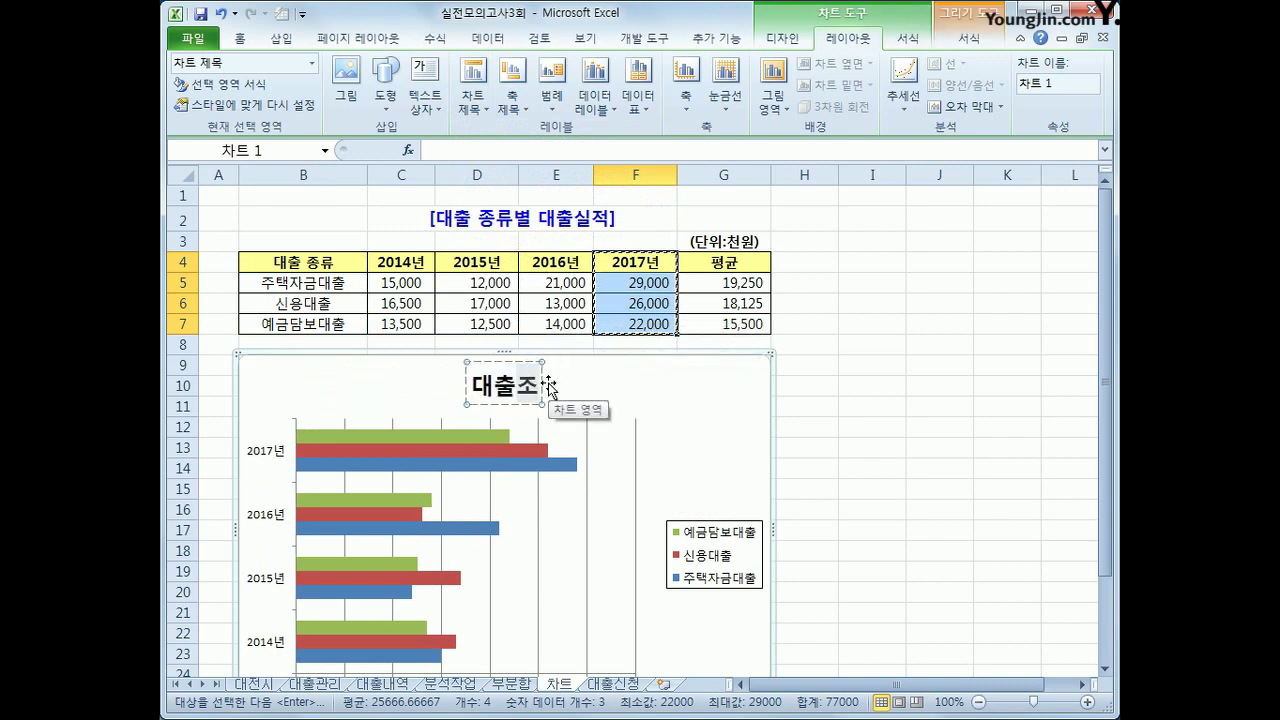
type("별")
key("Escape")
type("실ㅈ")
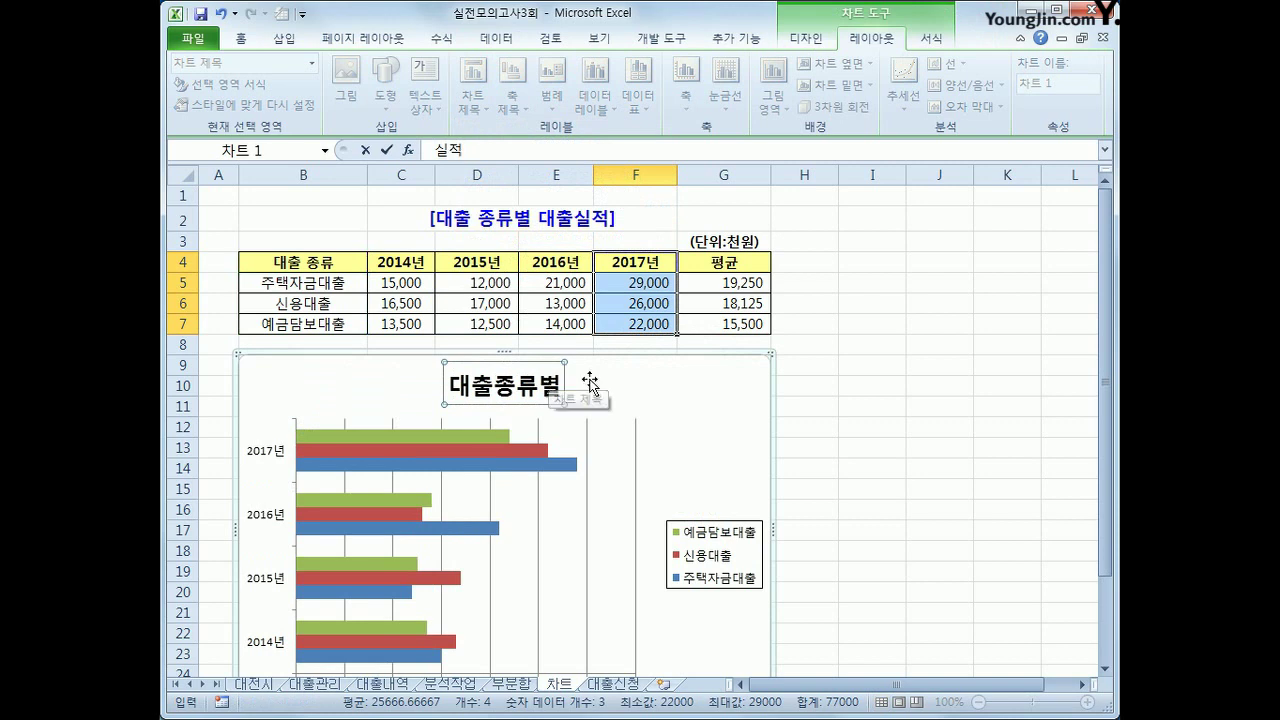
key("Return")
left_click(441, 152)
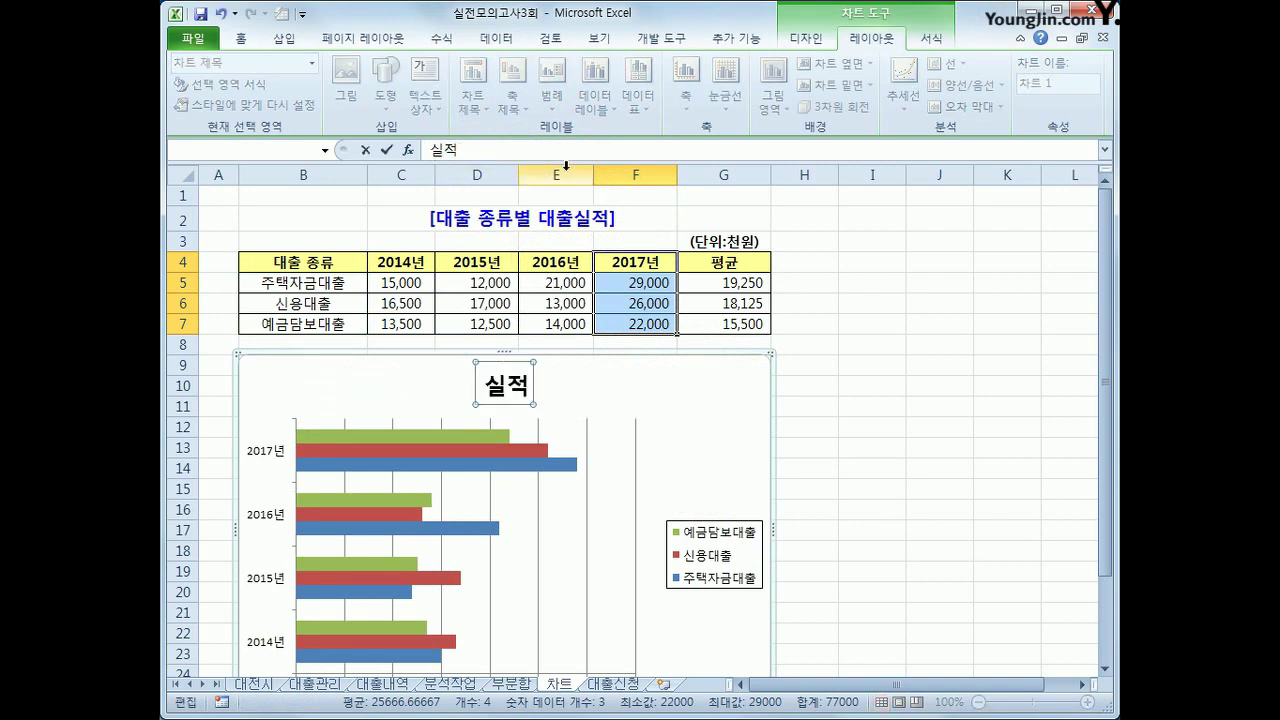
type("대출종류별")
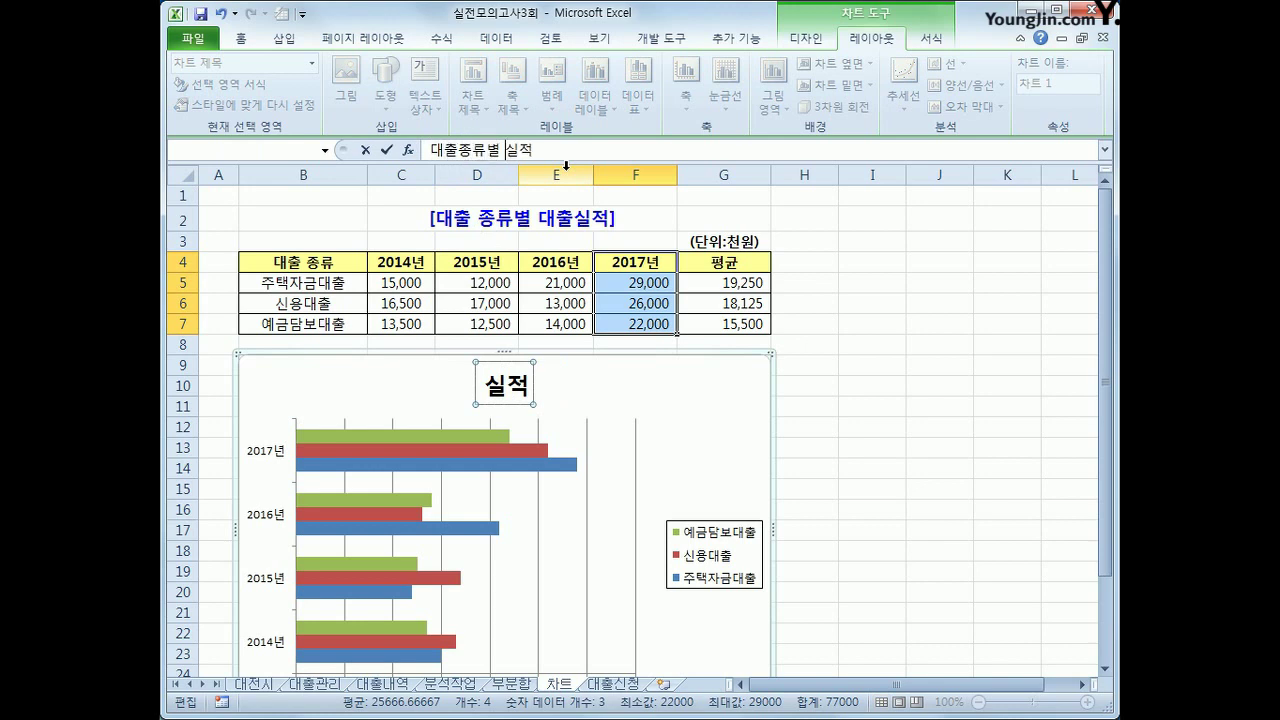
left_click(666, 426)
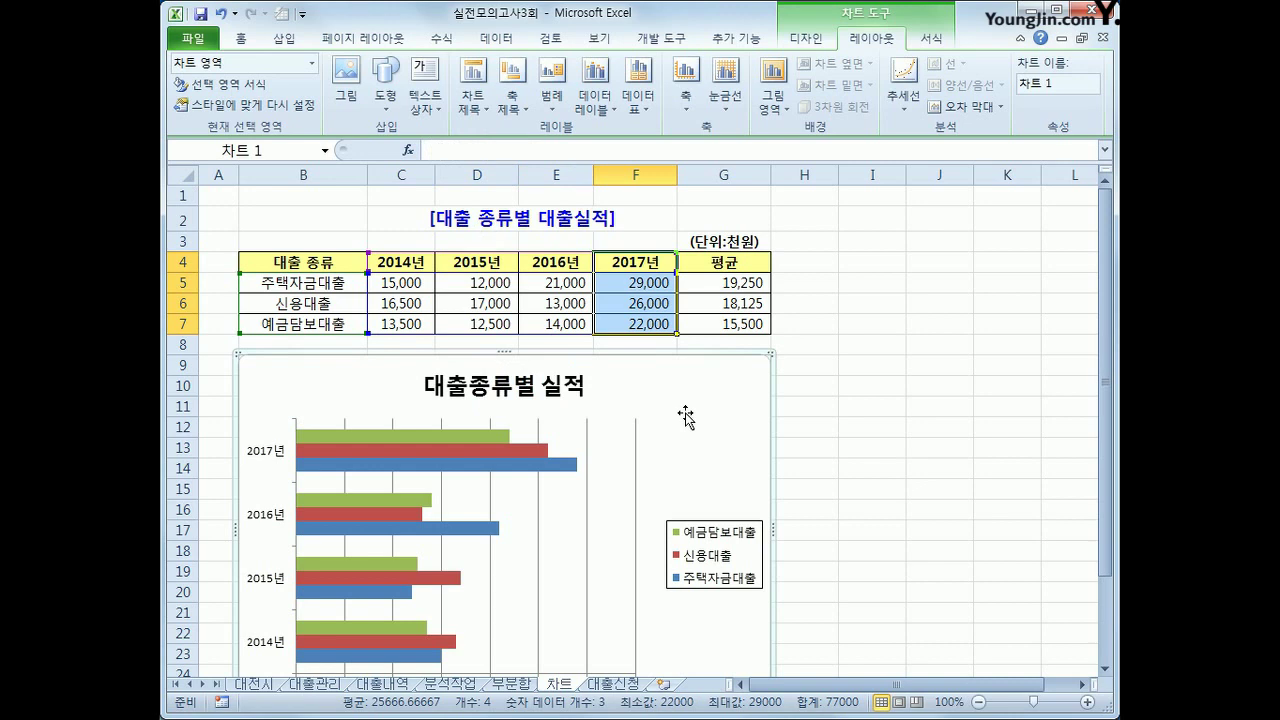
Add a rotated title (제목 회전) to the chart's vertical axis and set its text to 년도
left_click(515, 114)
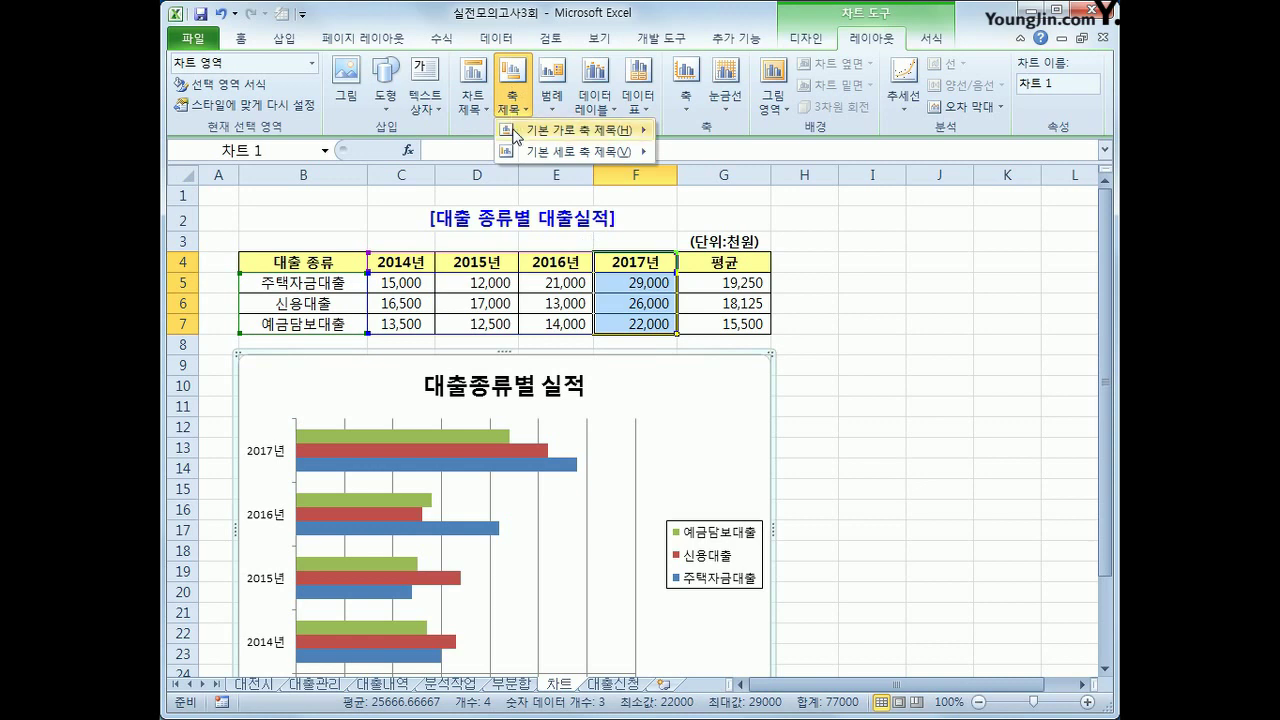
mouse_move(517, 151)
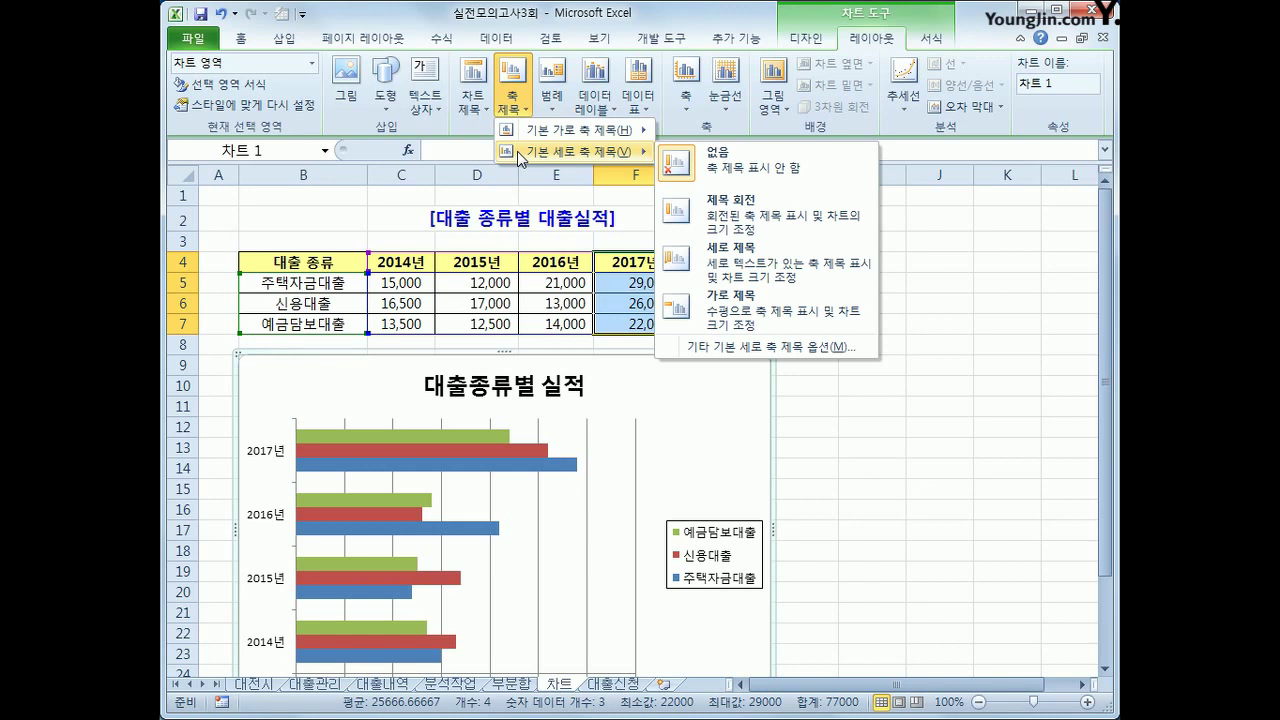
left_click(733, 229)
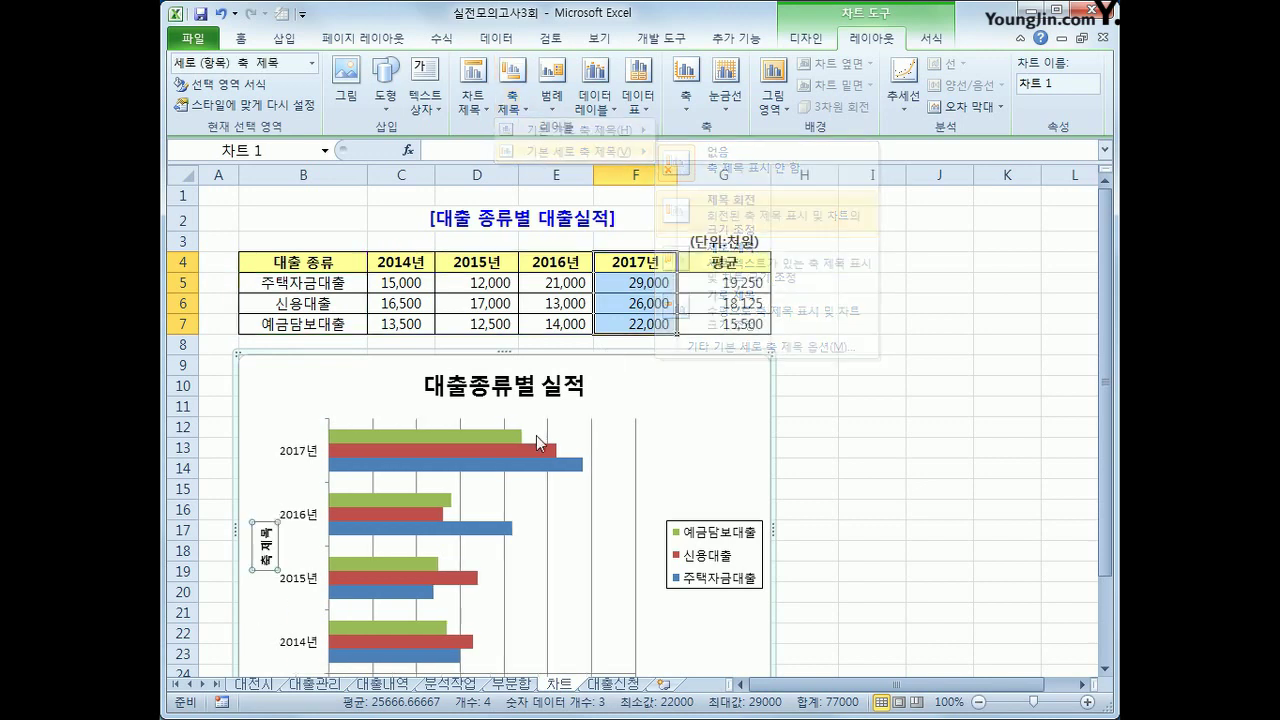
left_click_drag(265, 528, 272, 563)
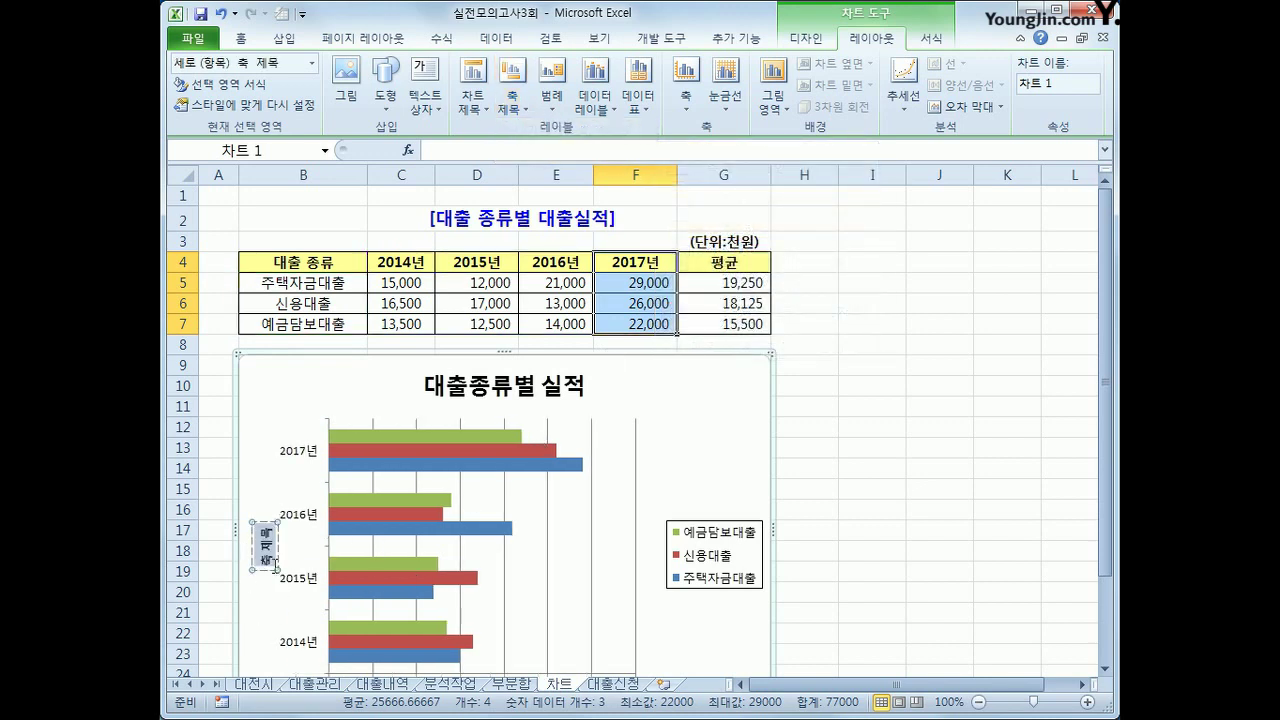
type("년도")
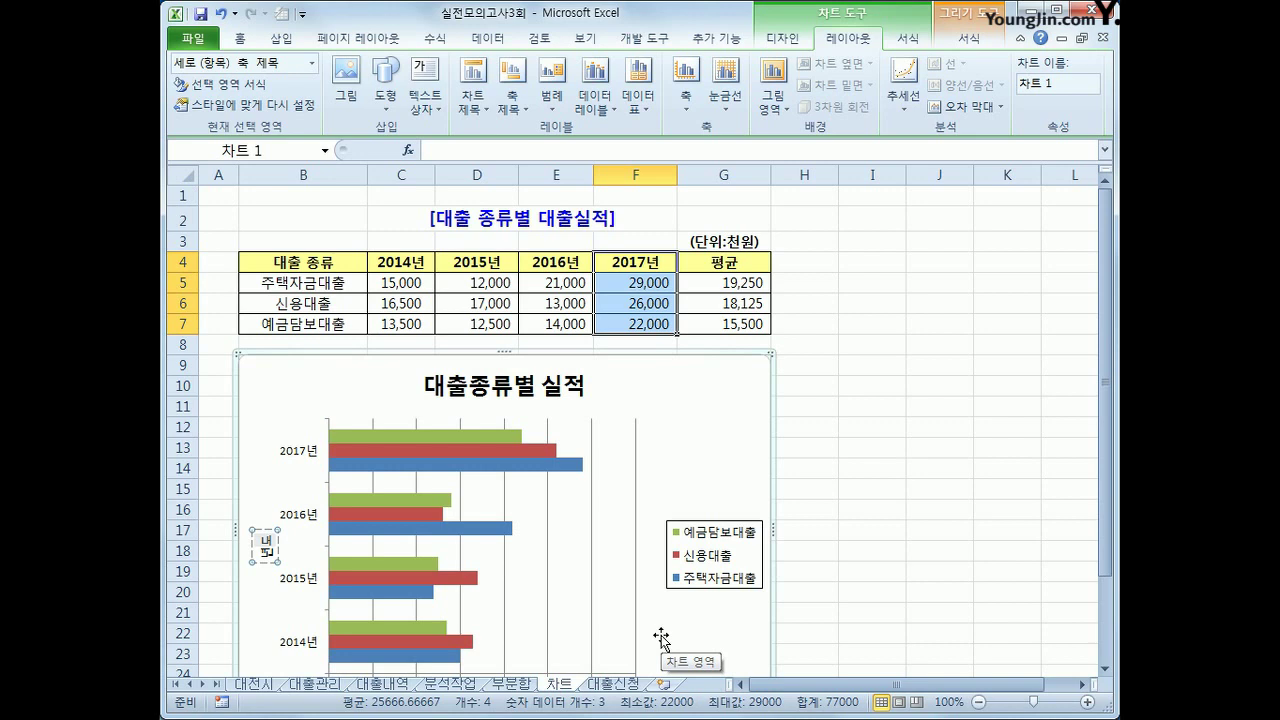
Add a title below the chart's horizontal axis (축 아래 제목) and set its text to 대출금액
left_click(508, 112)
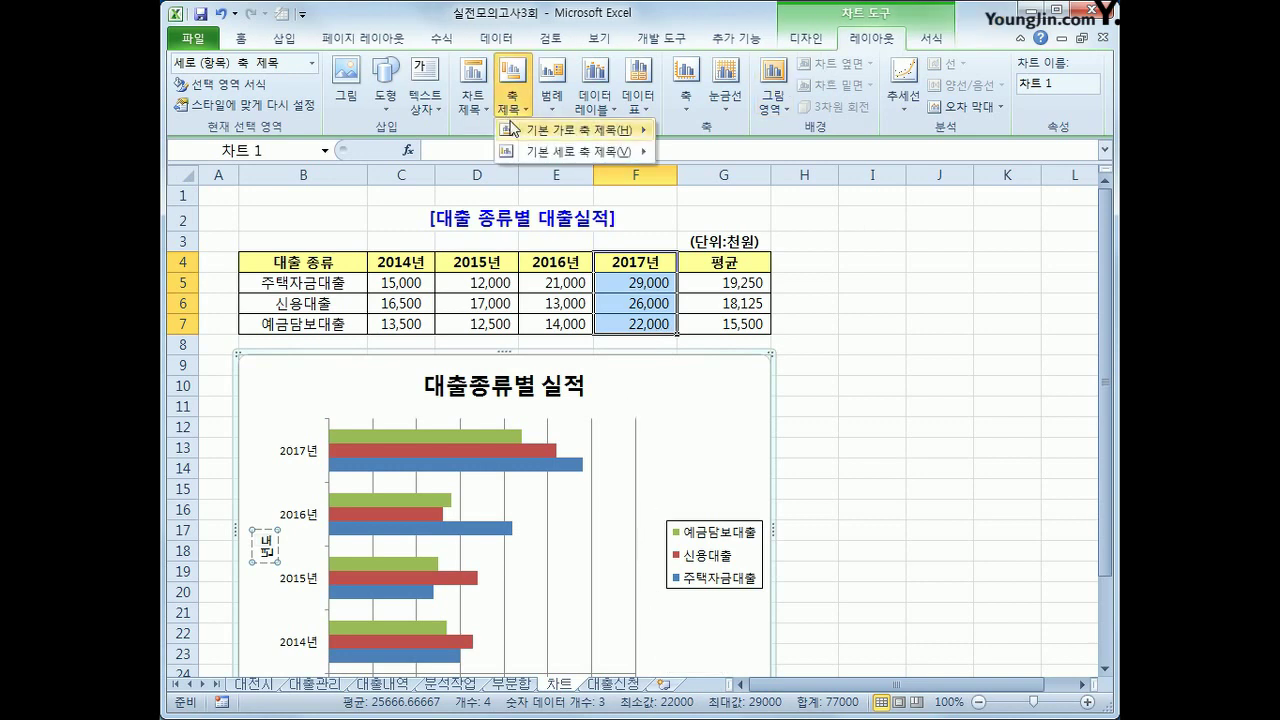
mouse_move(528, 132)
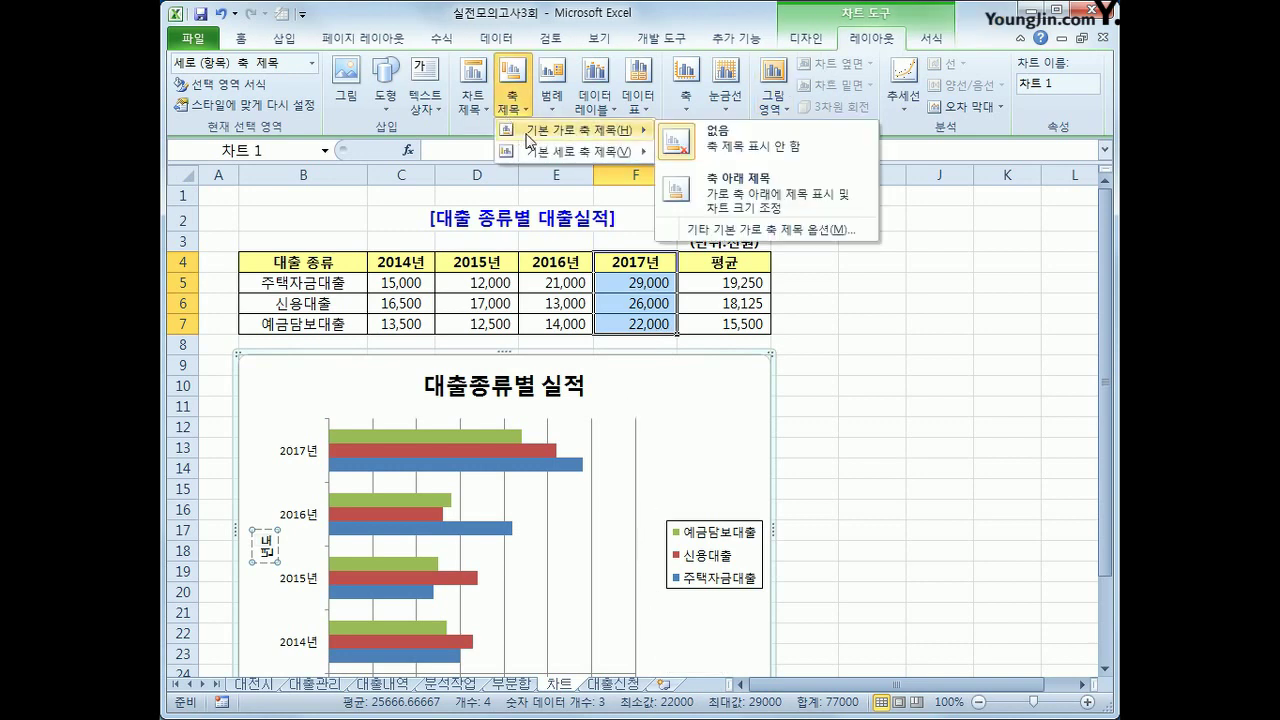
left_click(780, 205)
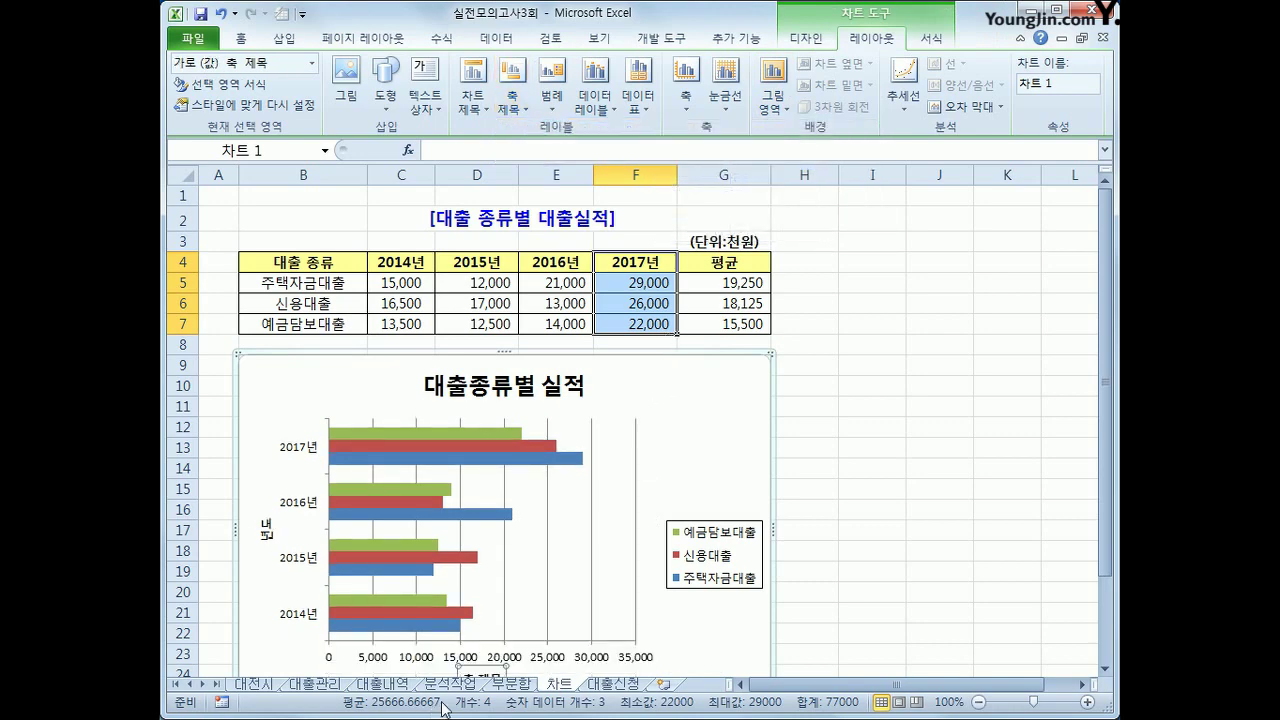
scroll(480, 640, "down", 1)
left_click_drag(466, 612, 500, 612)
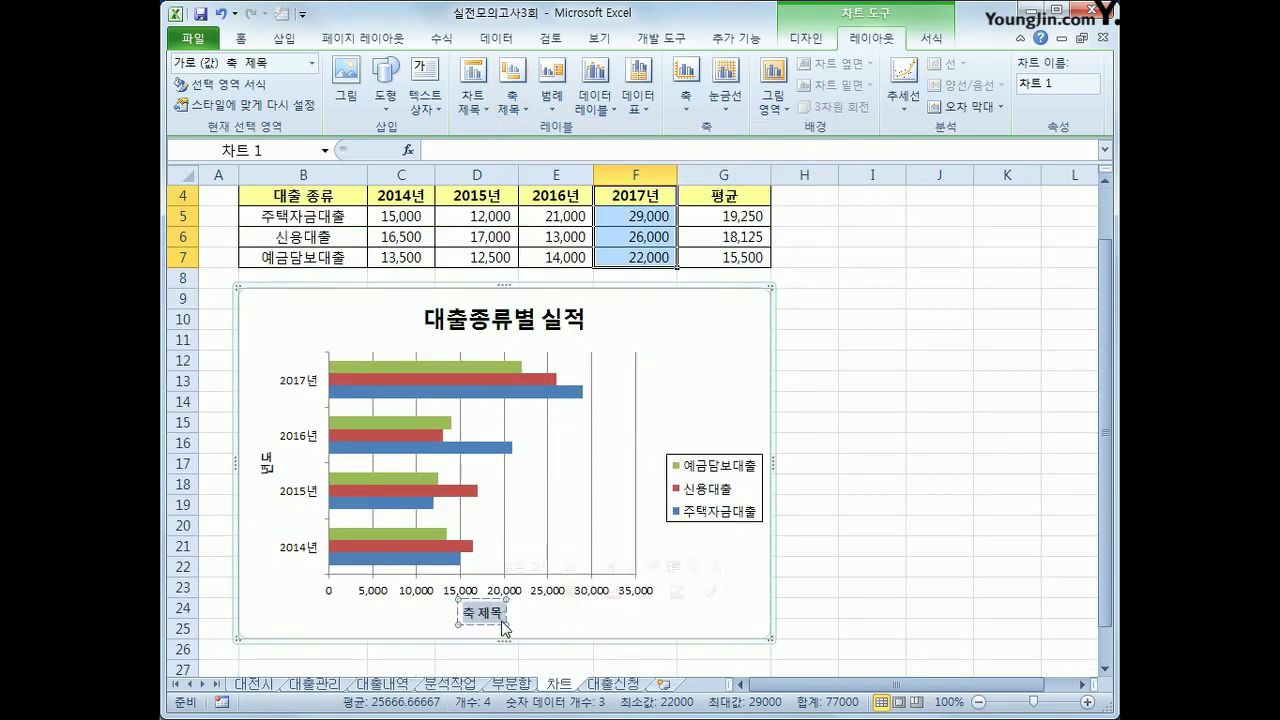
type("ㄷ대출금액")
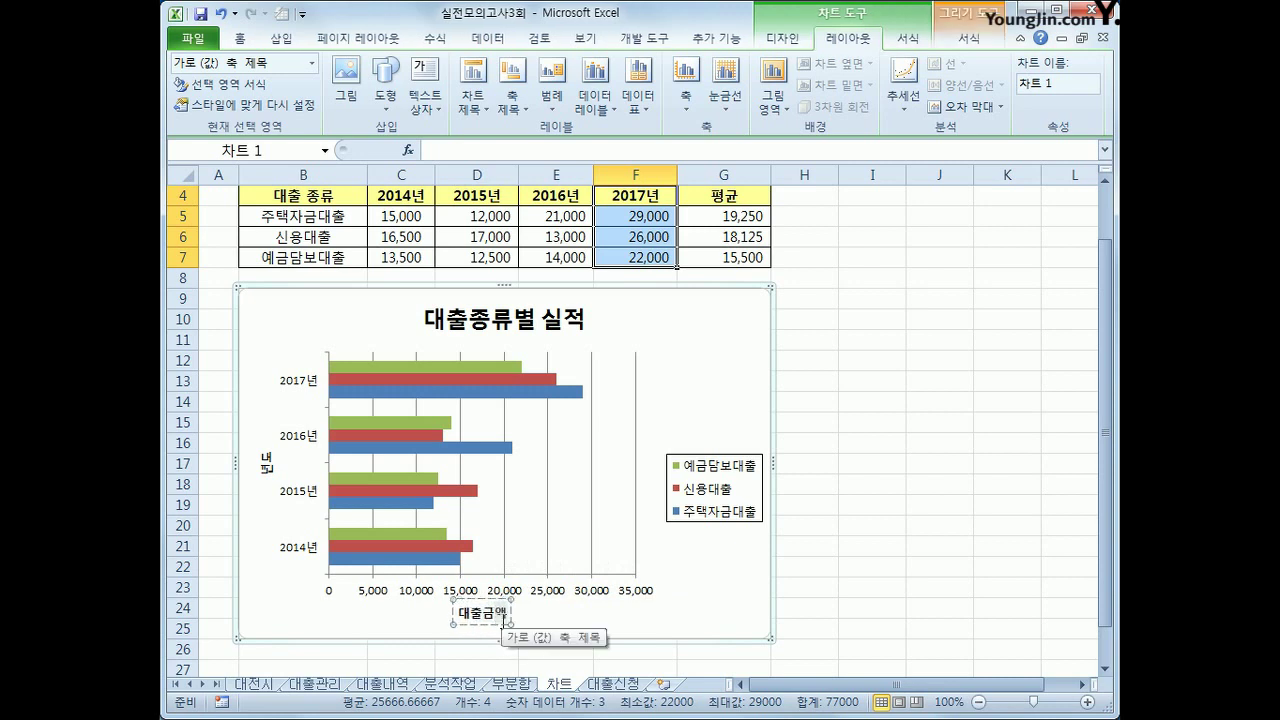
Format the chart title as italic with font size 14 and the standard green font colour
right_click(558, 334)
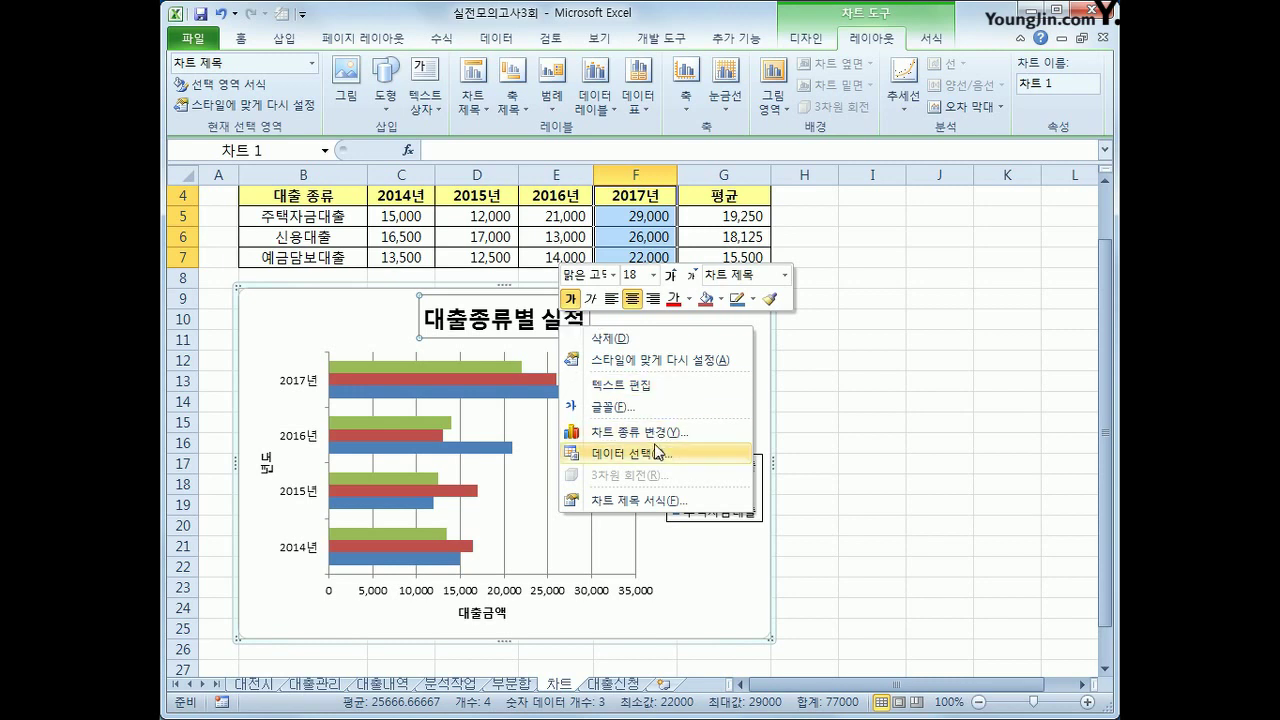
left_click(245, 42)
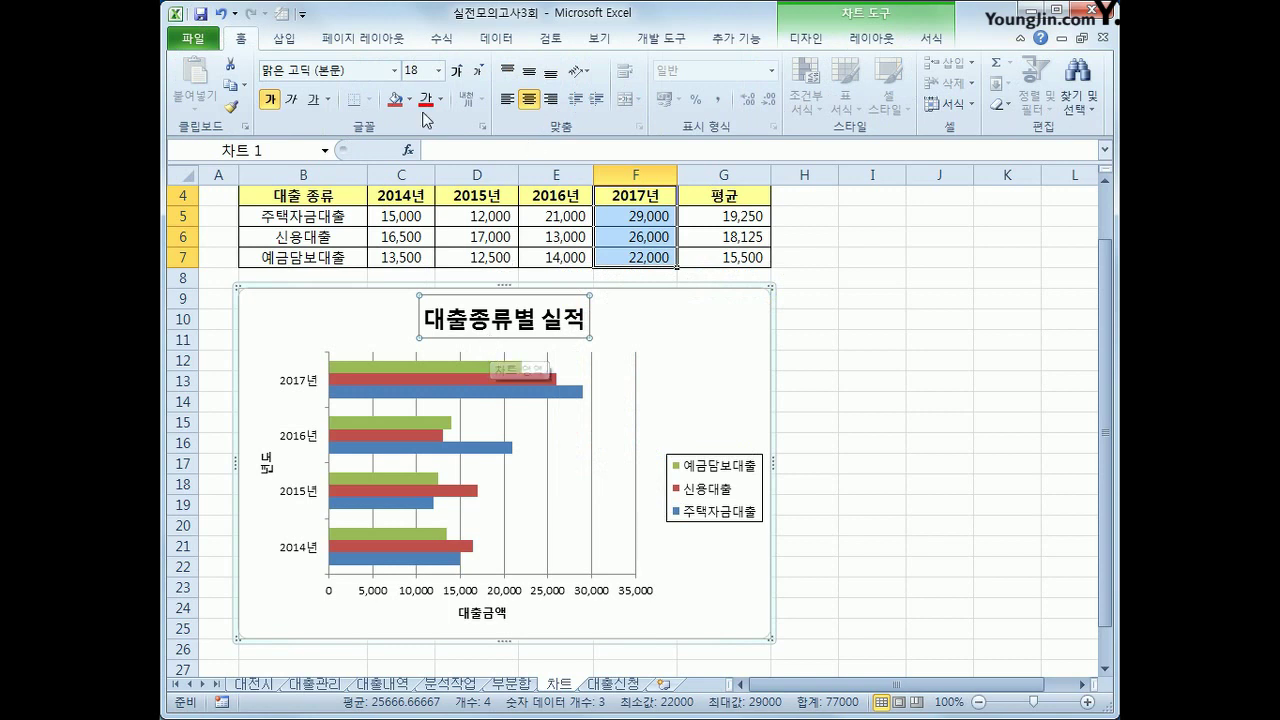
left_click(292, 101)
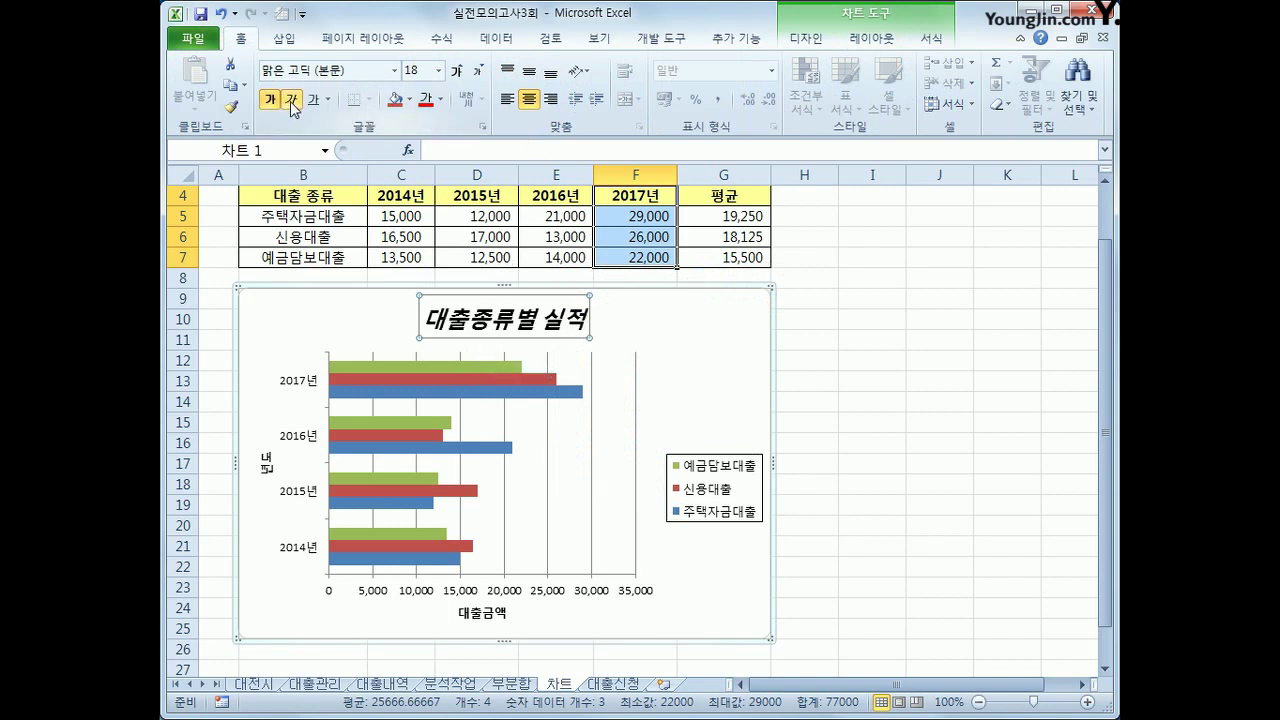
left_click(438, 71)
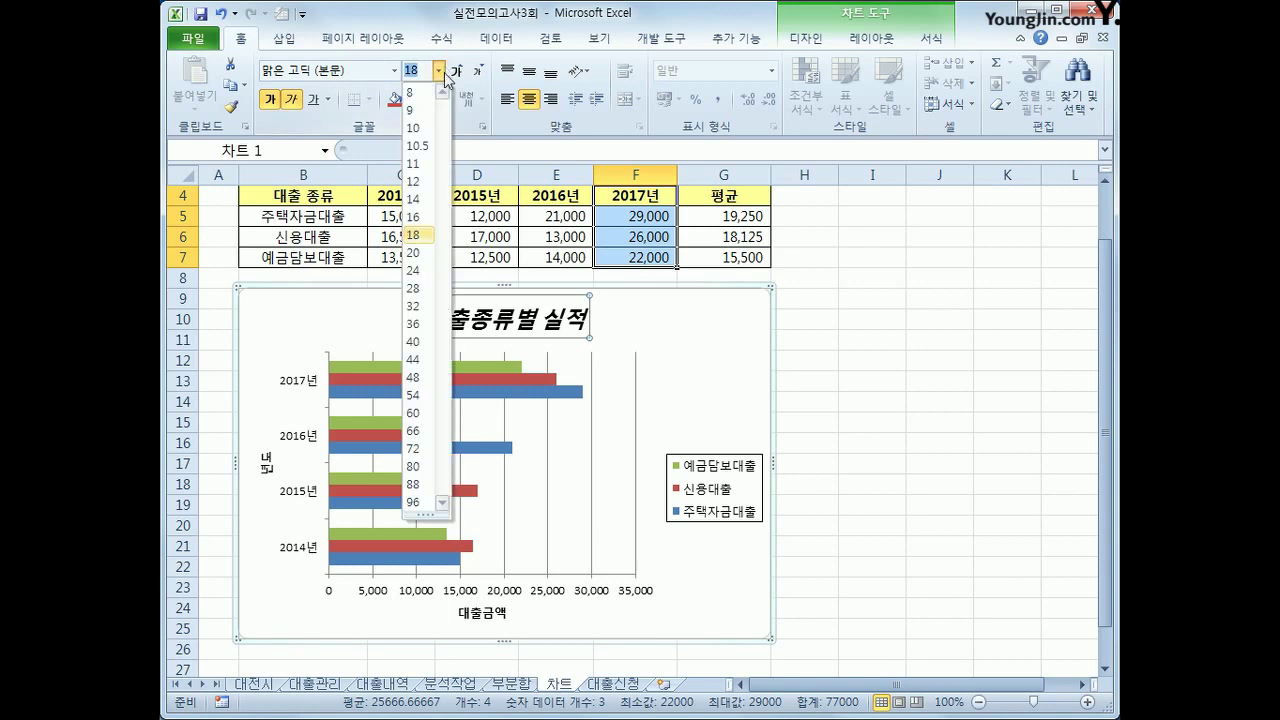
left_click(428, 199)
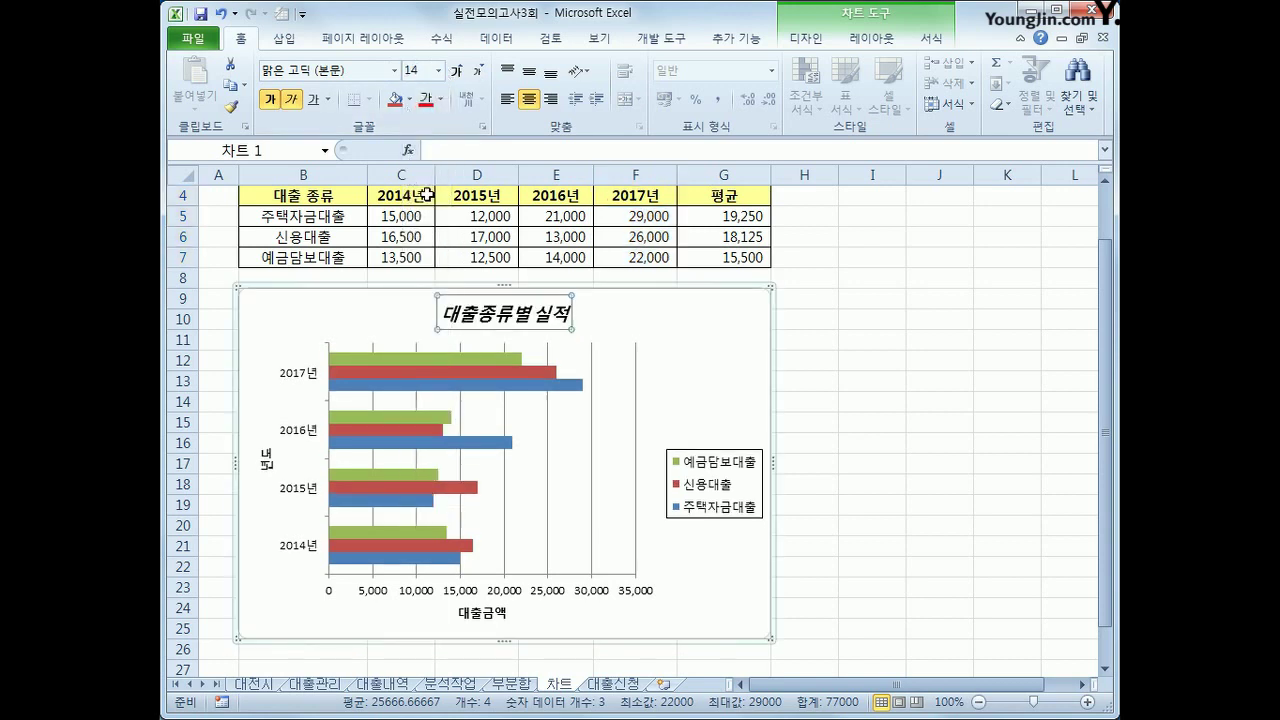
left_click(440, 99)
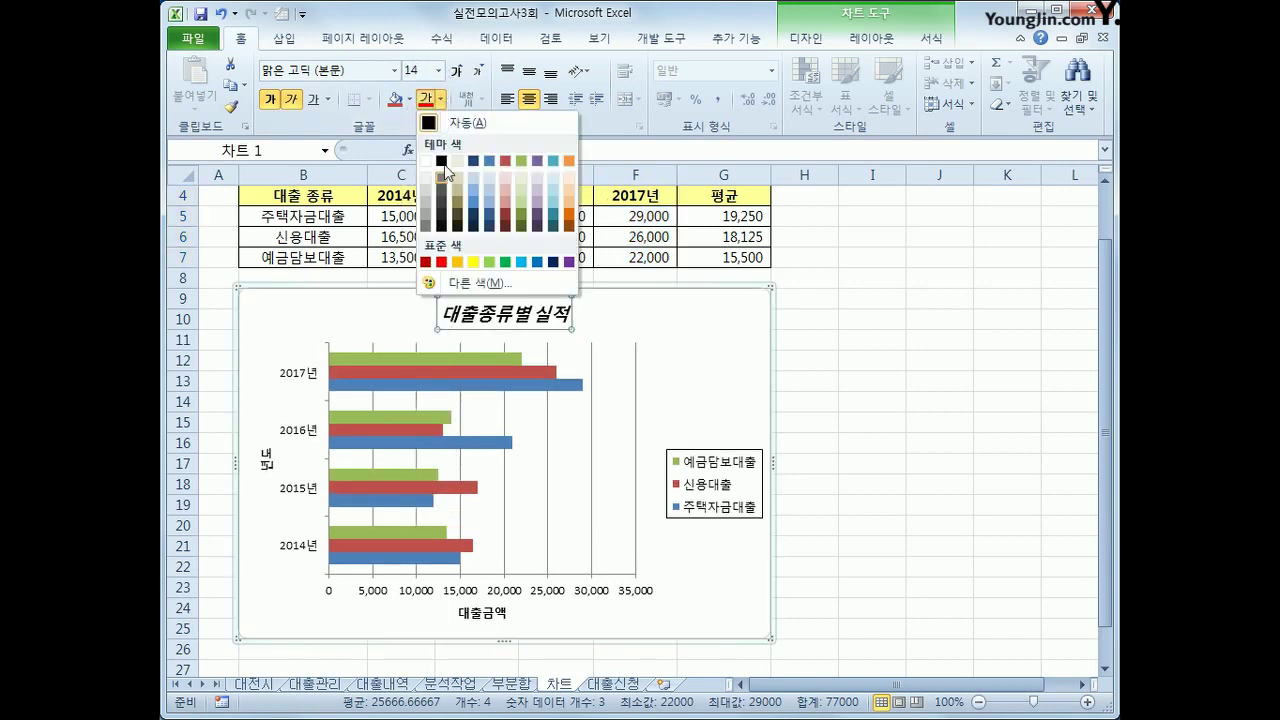
left_click(509, 262)
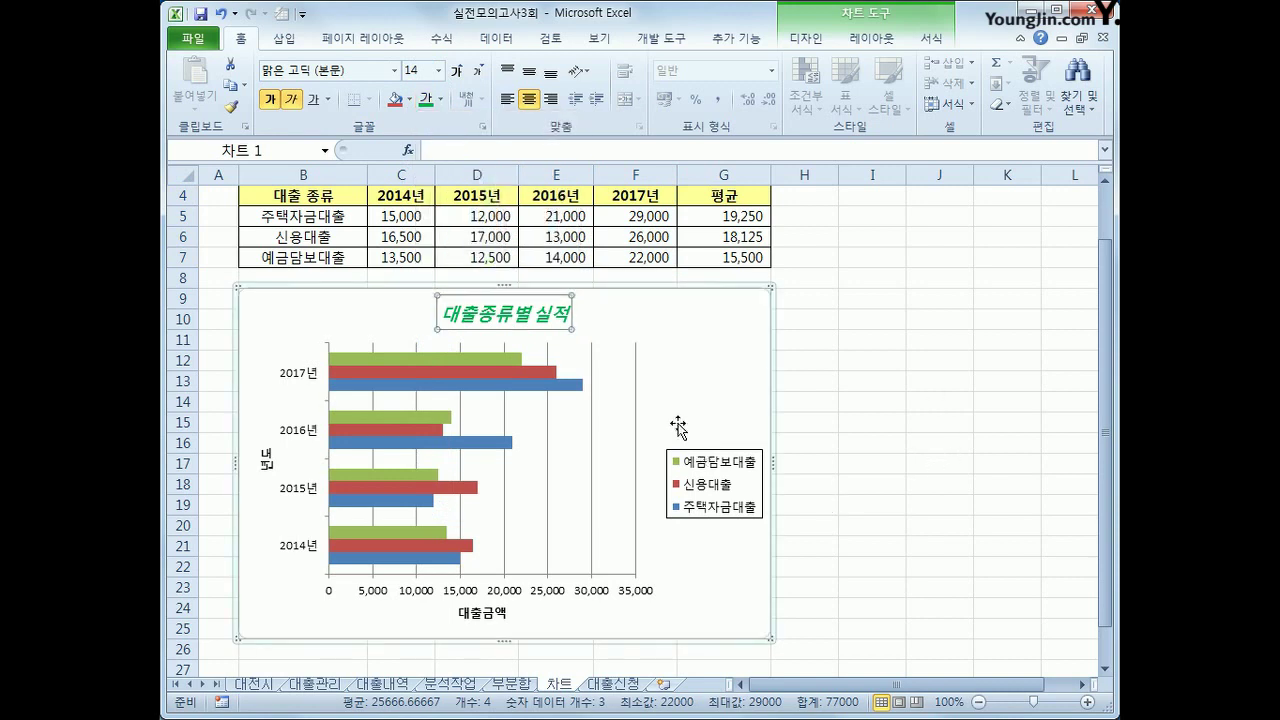
Set the chart legend's font to 돋움체 at size 10
left_click(716, 503)
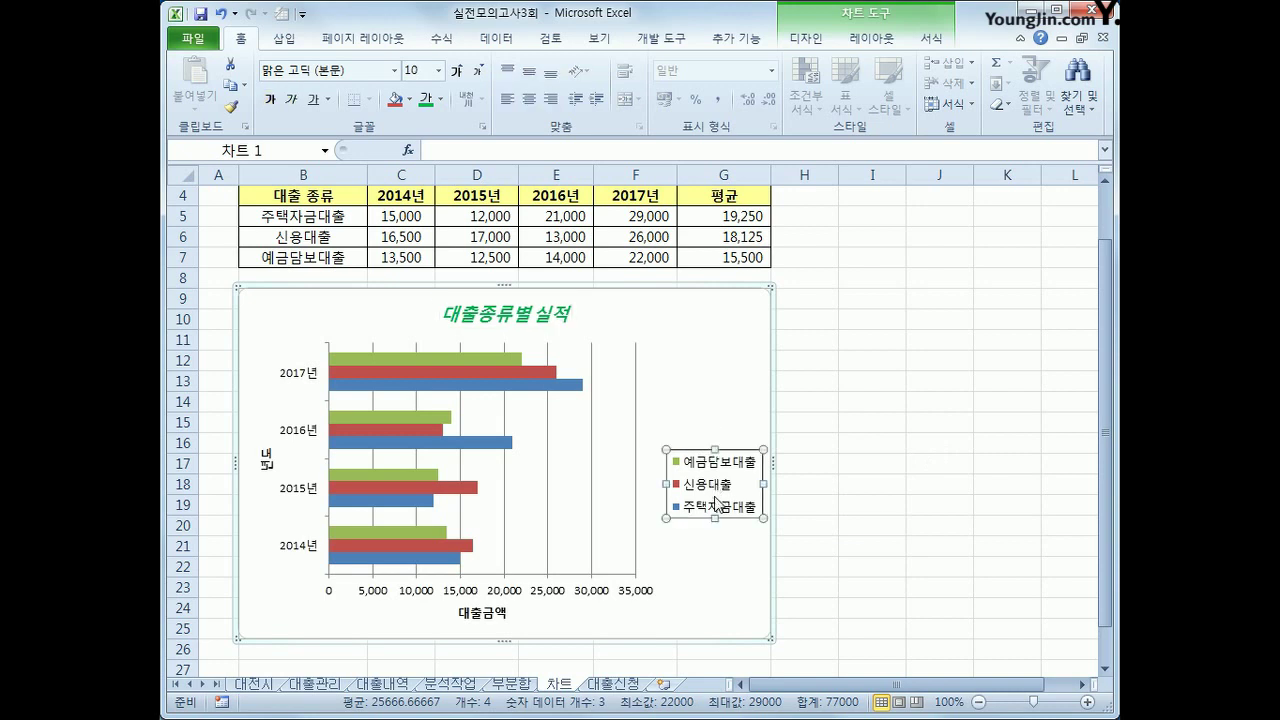
right_click(716, 503)
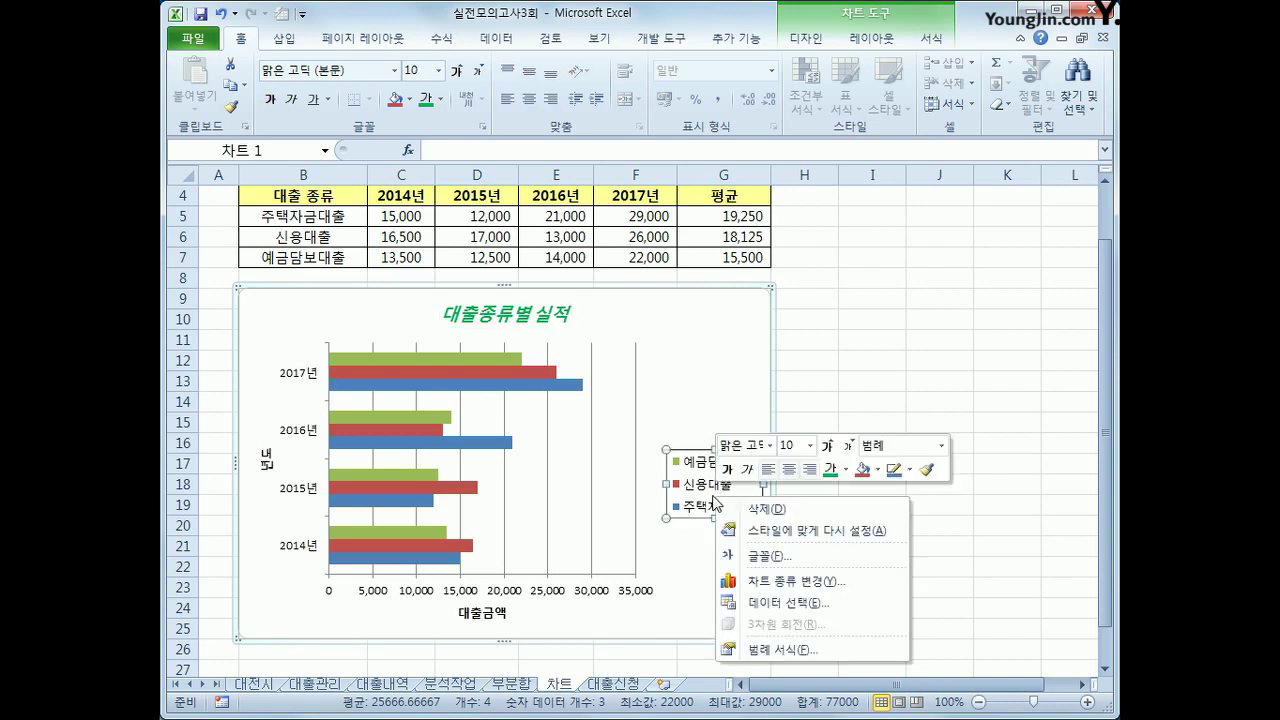
left_click(769, 445)
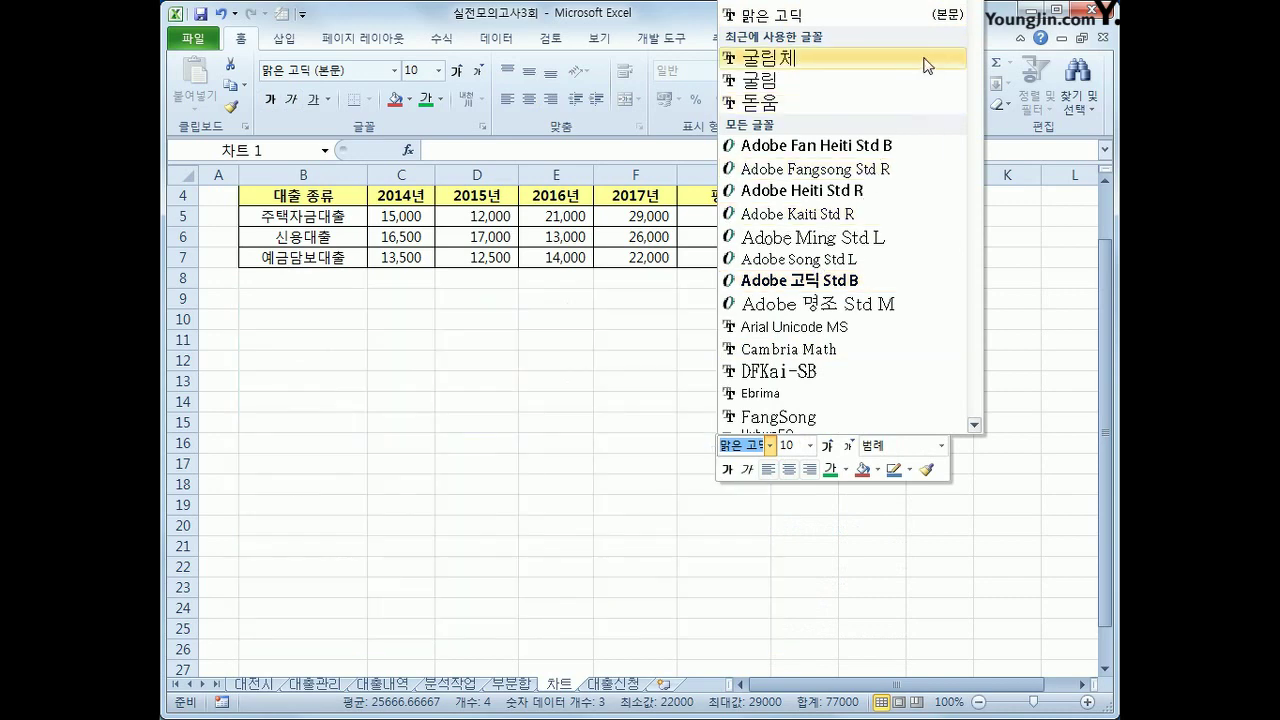
scroll(960, 52, "down", 18)
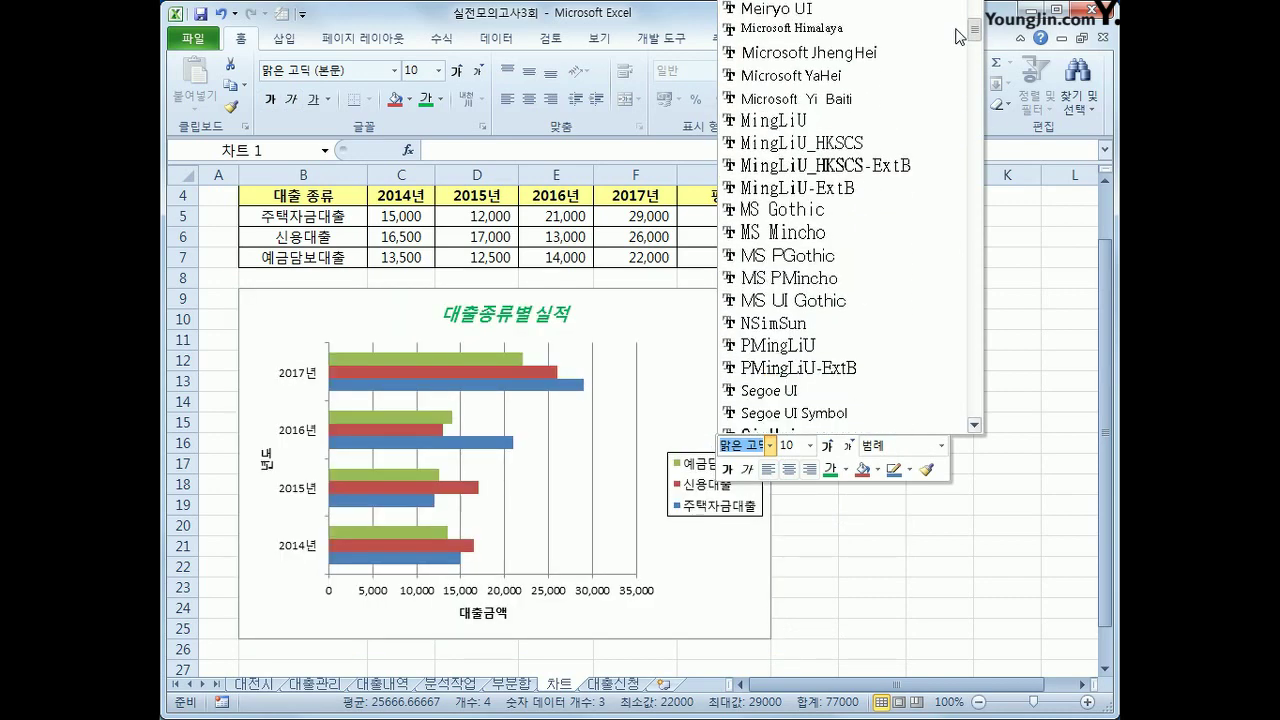
left_click(800, 341)
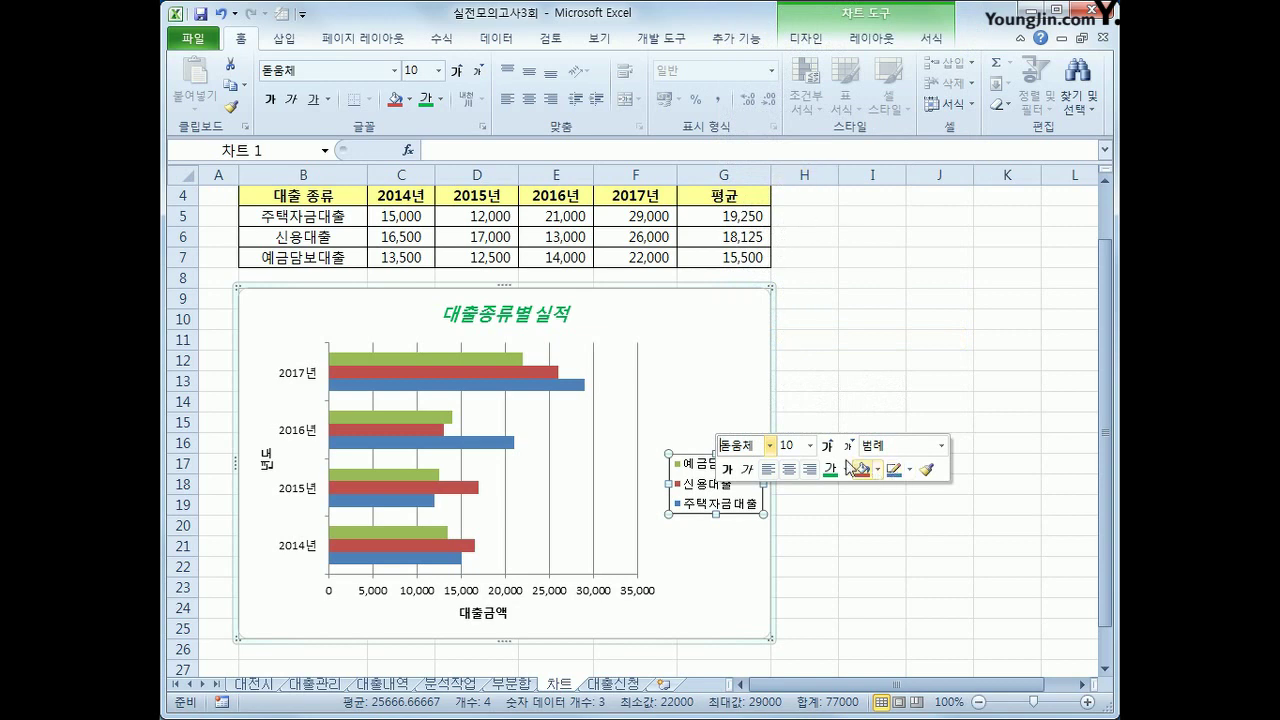
left_click(810, 446)
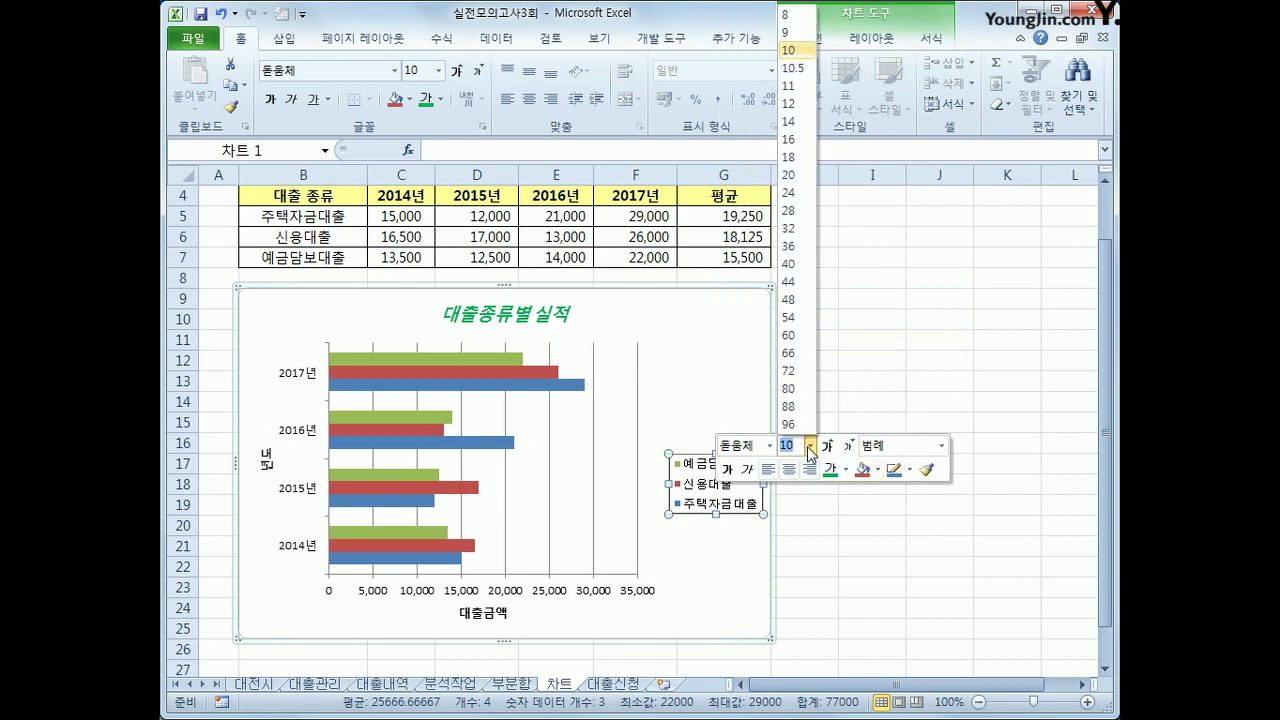
left_click(793, 49)
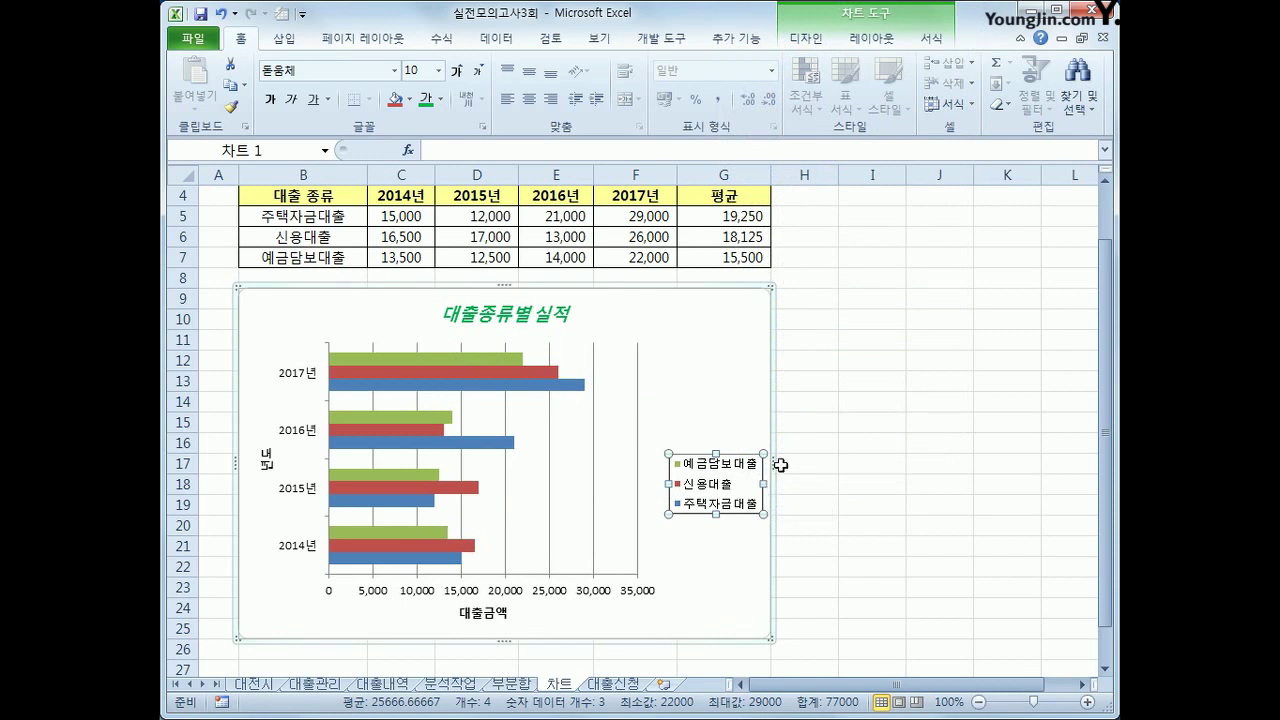
Place the legend below the chart (아래쪽에 범례 표시)
left_click(871, 39)
left_click(552, 103)
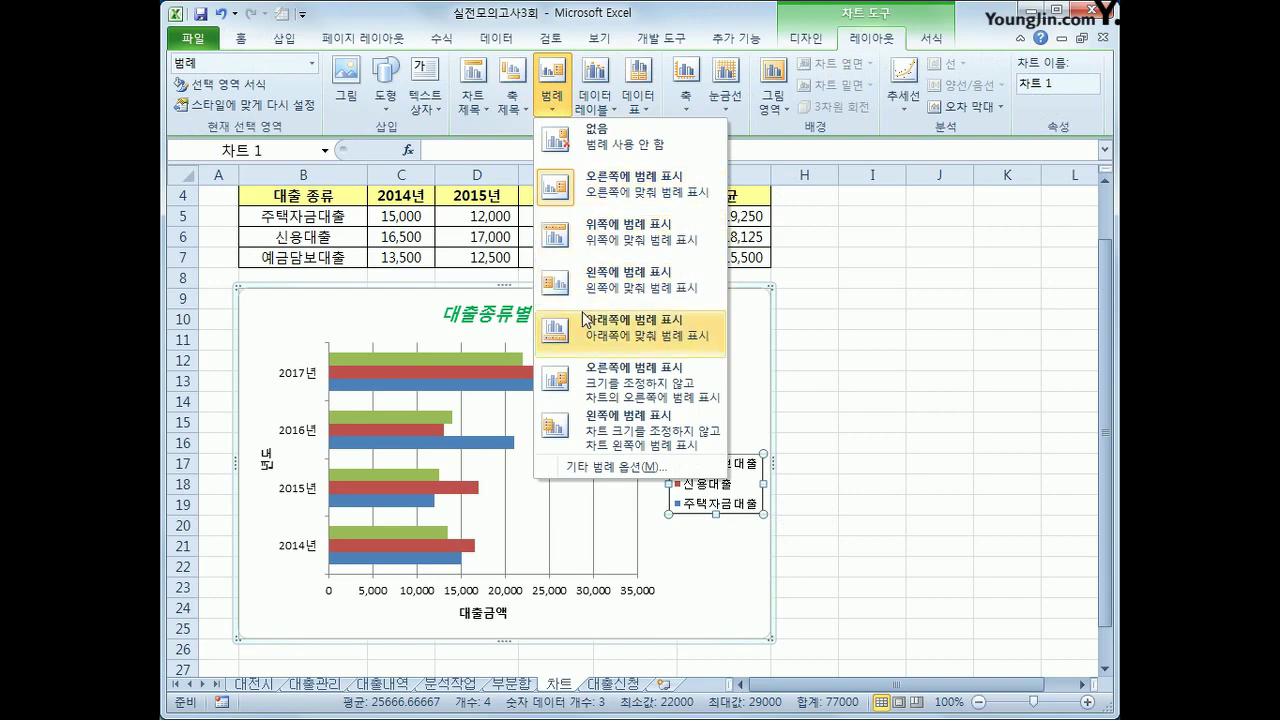
left_click(586, 343)
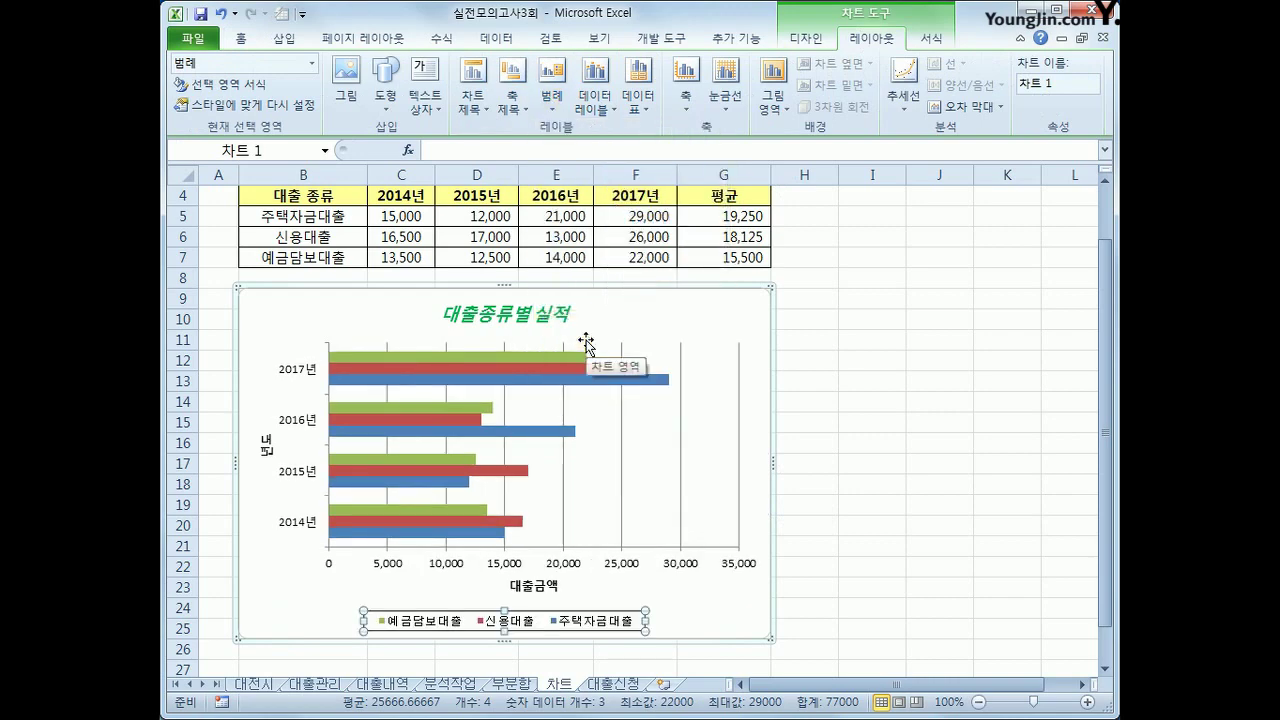
Give the chart area the 오프셋 대각선 오른쪽 아래 outer shadow and a border with rounded corners (둥근 모서리)
right_click(738, 311)
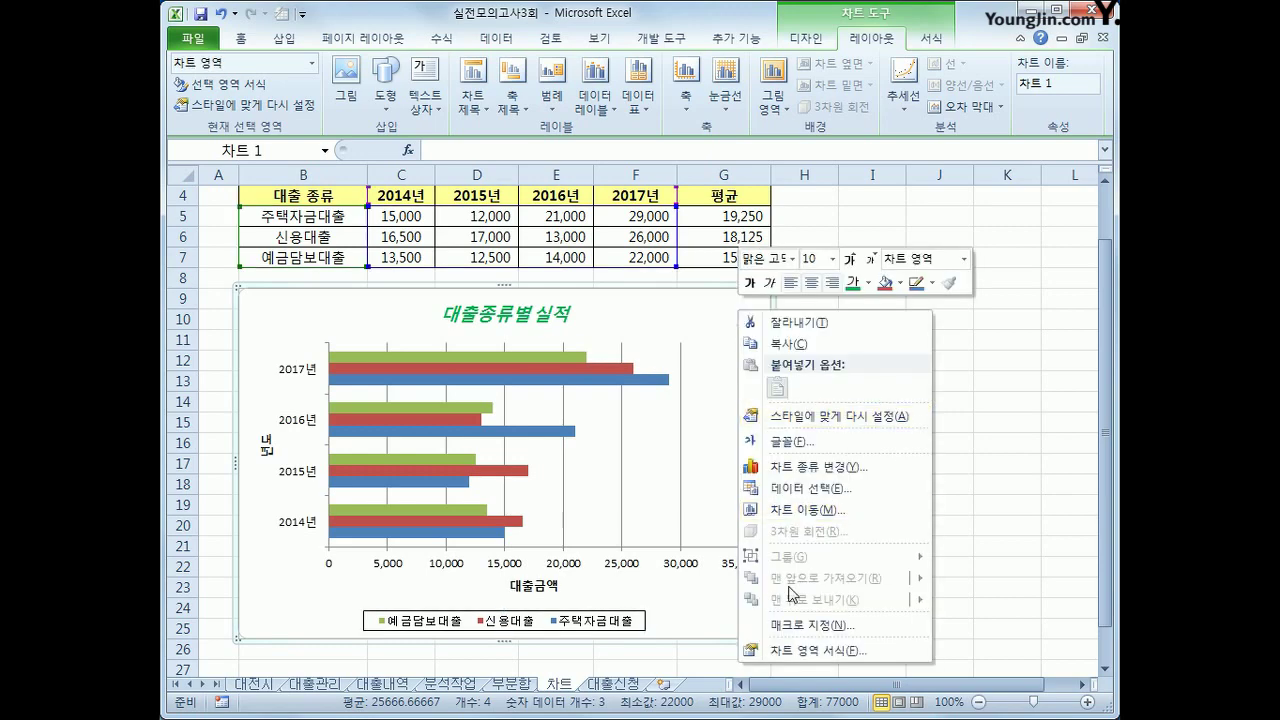
left_click(779, 653)
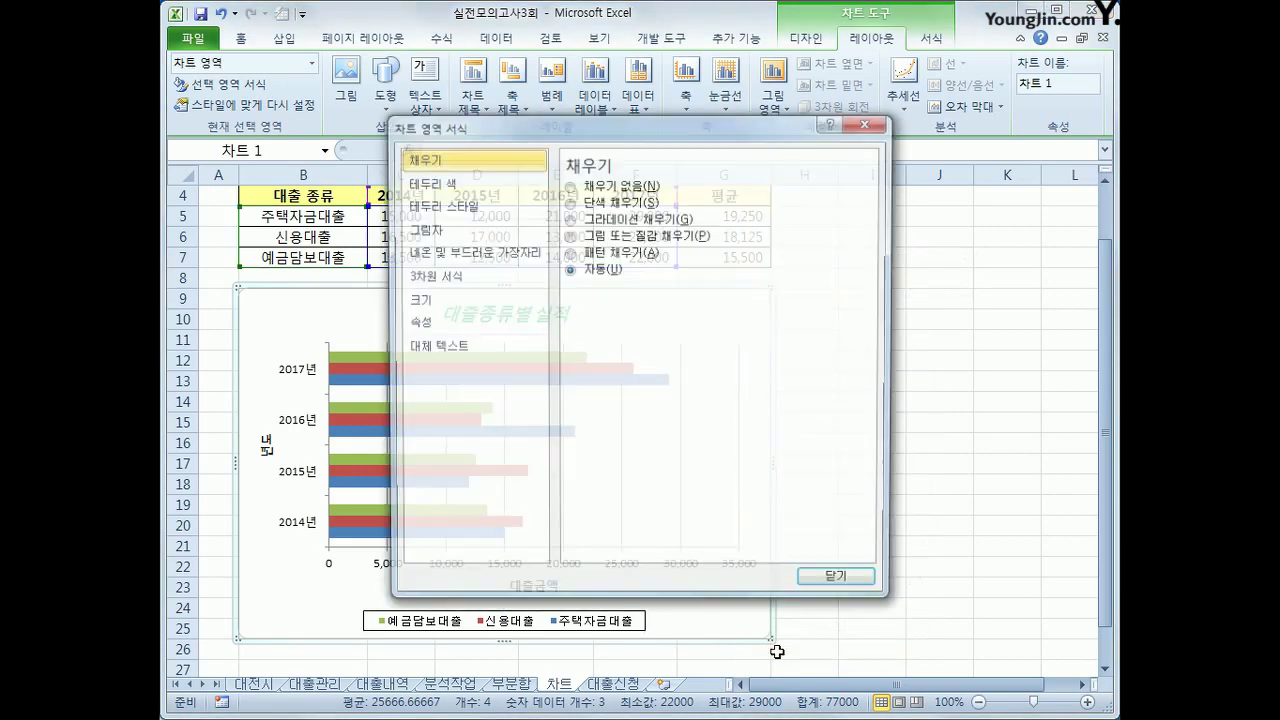
left_click(462, 229)
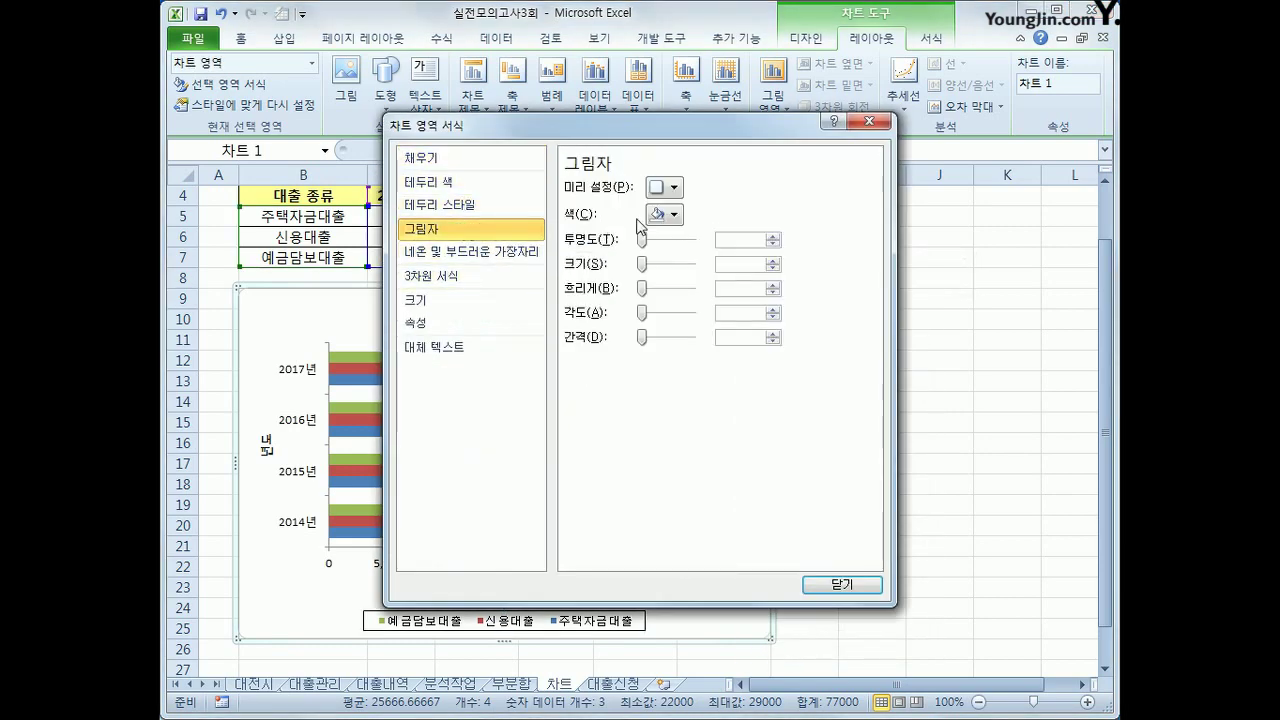
left_click(664, 200)
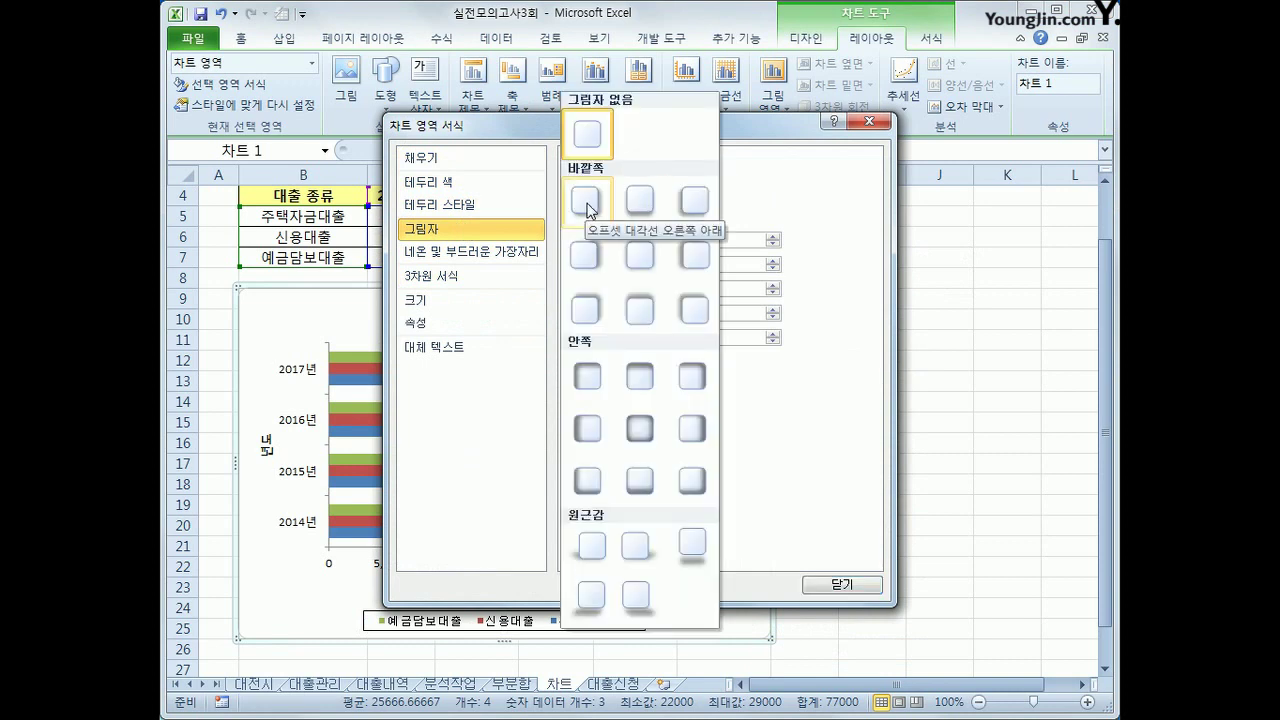
left_click(587, 203)
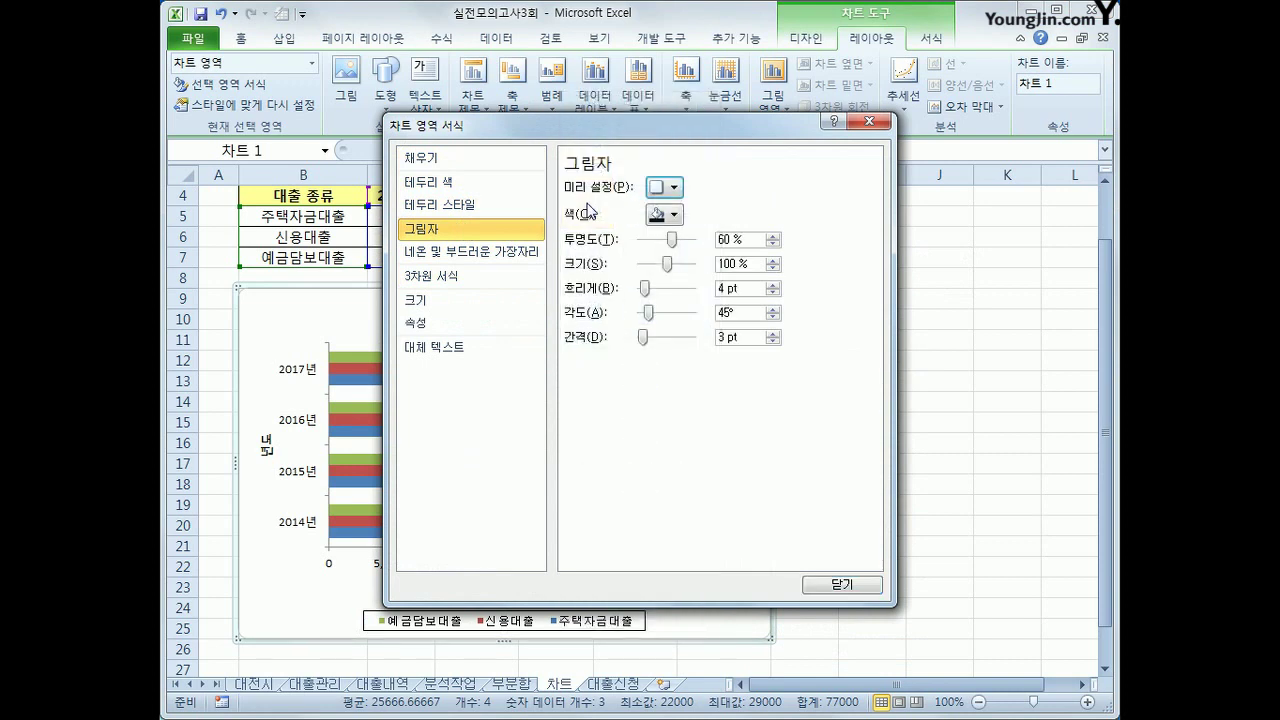
left_click(500, 206)
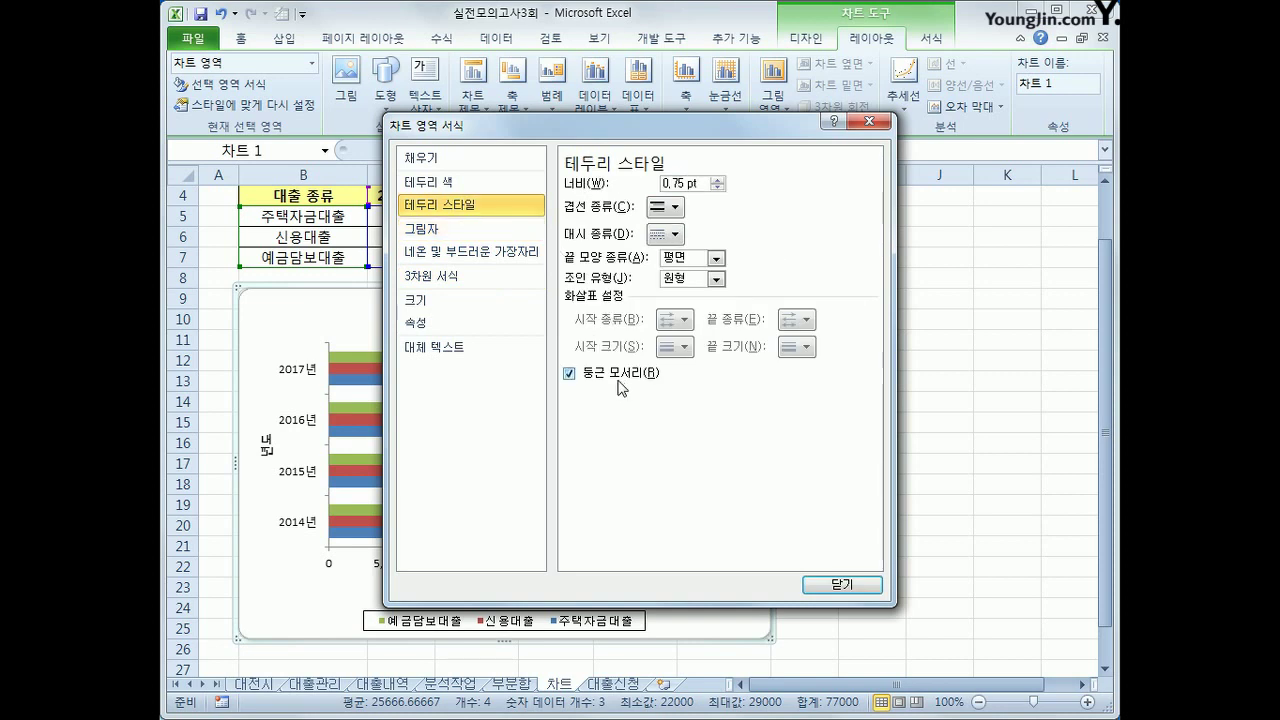
left_click(822, 584)
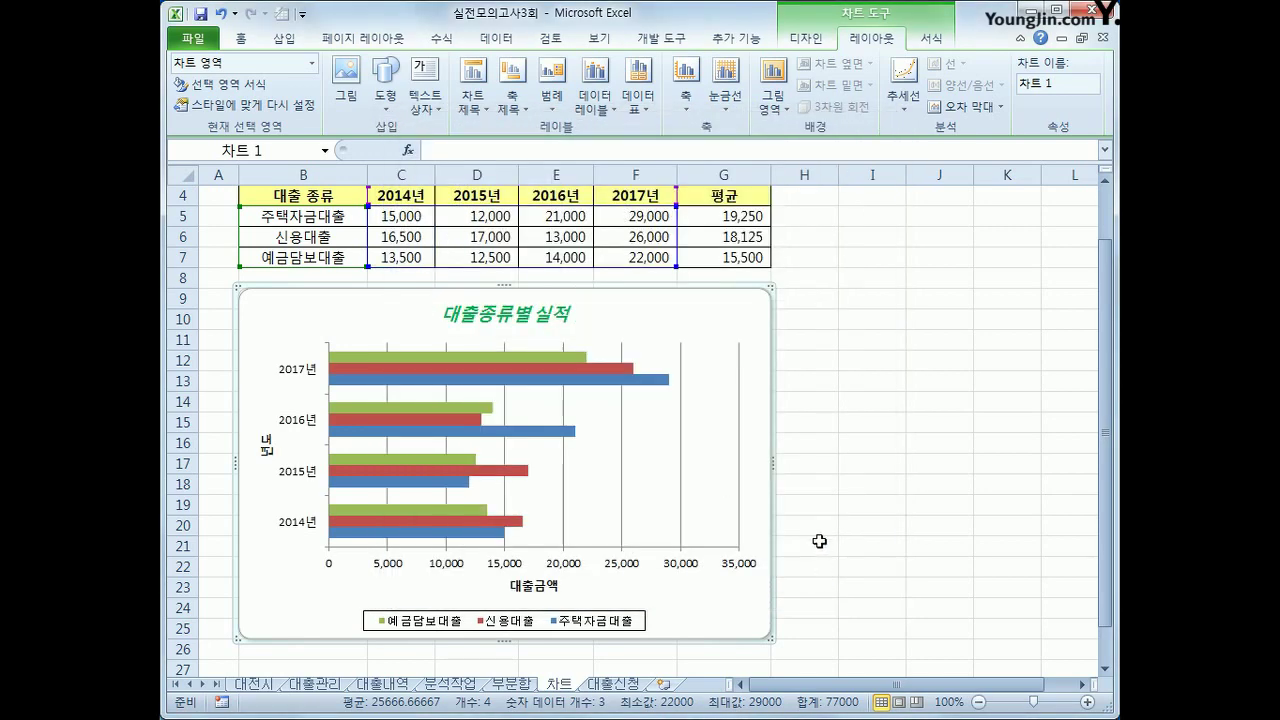
Change the dash type of the chart's vertical major gridlines to the round dotted line and deselect the chart
left_click(681, 430)
right_click(683, 429)
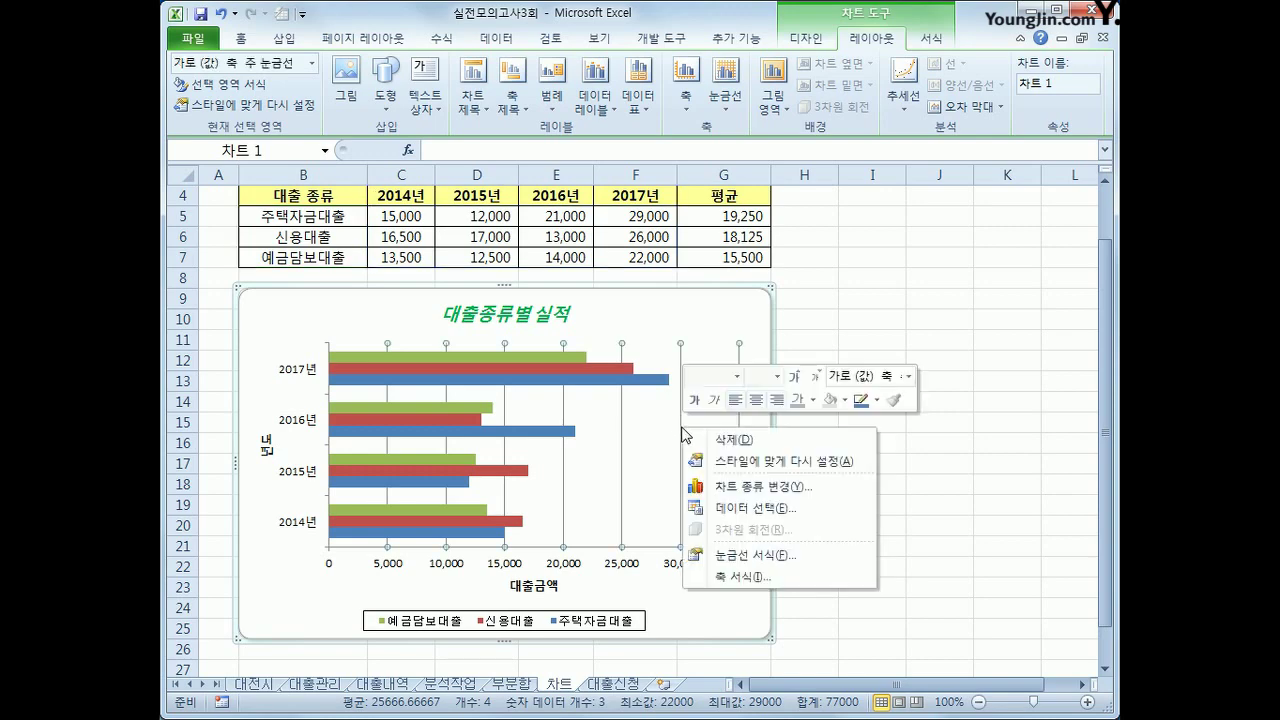
left_click(812, 563)
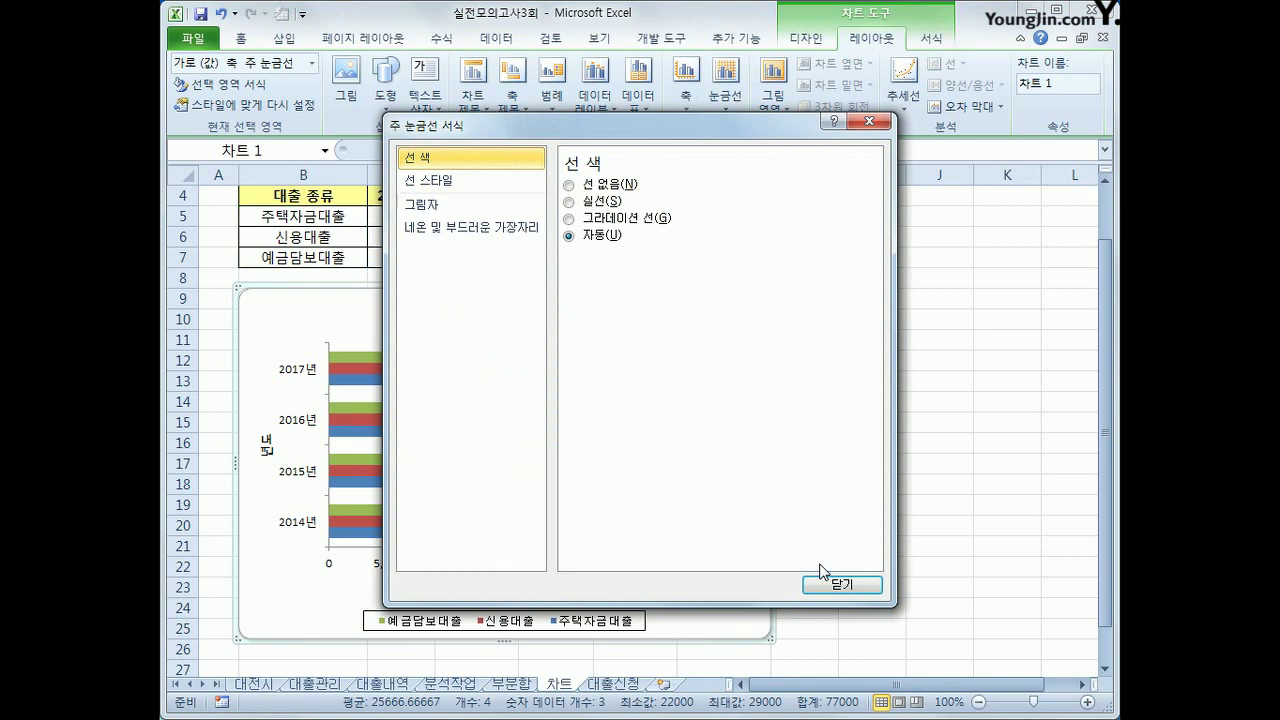
left_click(492, 185)
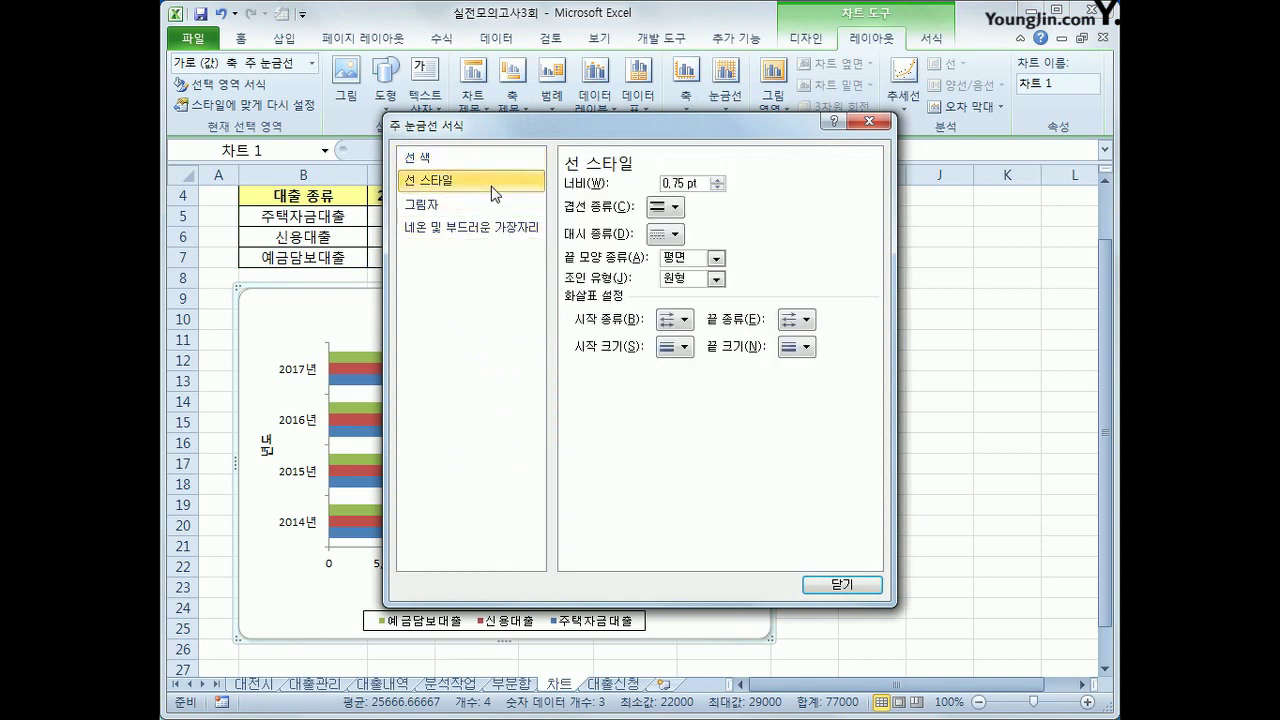
left_click(670, 236)
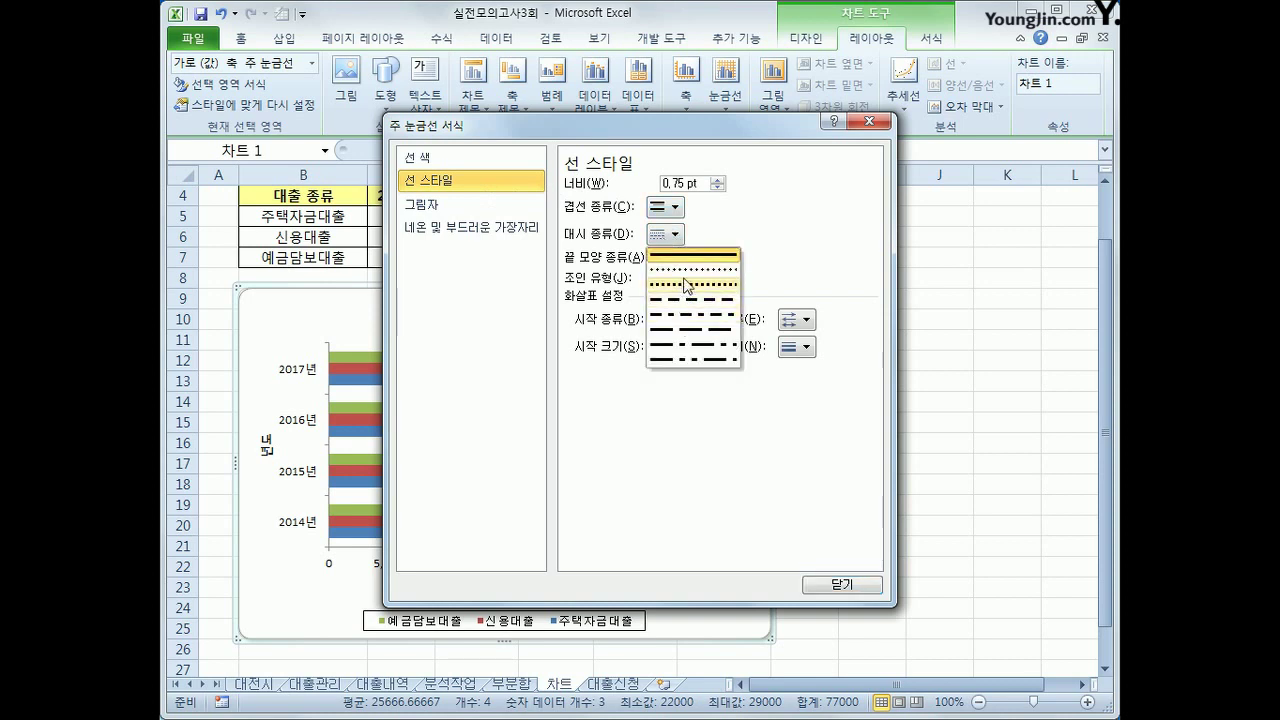
left_click(686, 272)
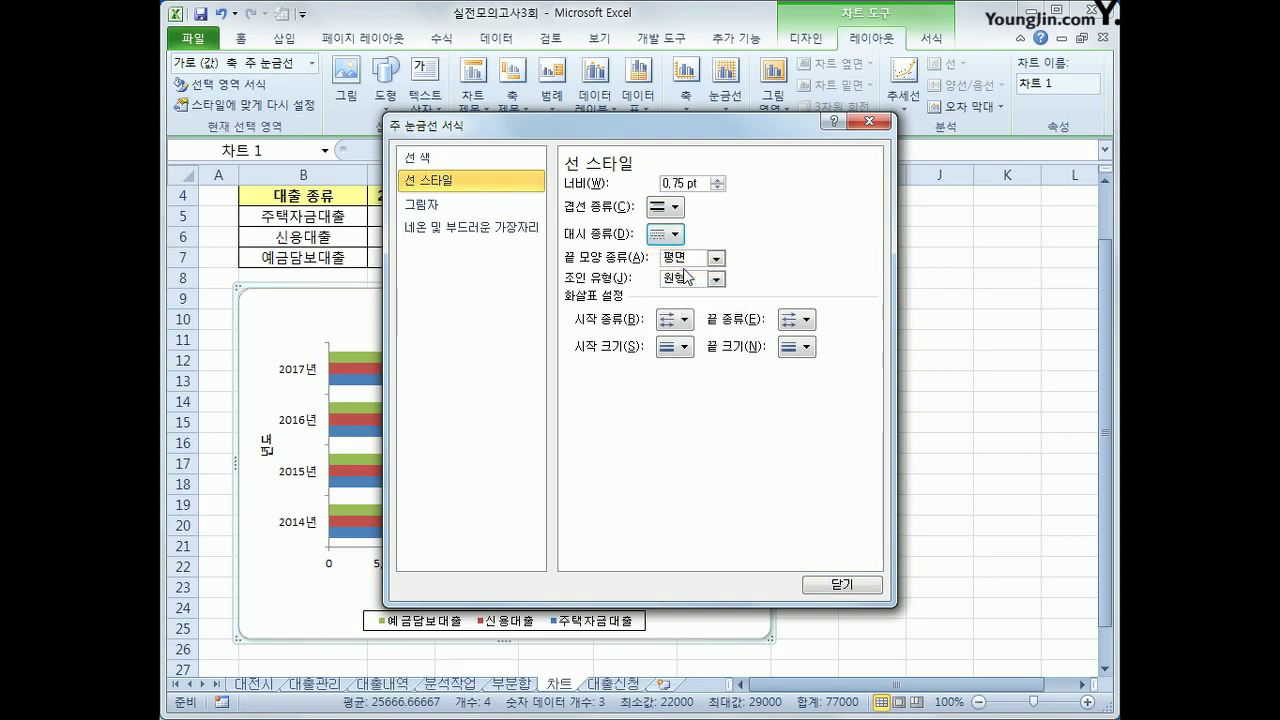
left_click(846, 586)
left_click(932, 588)
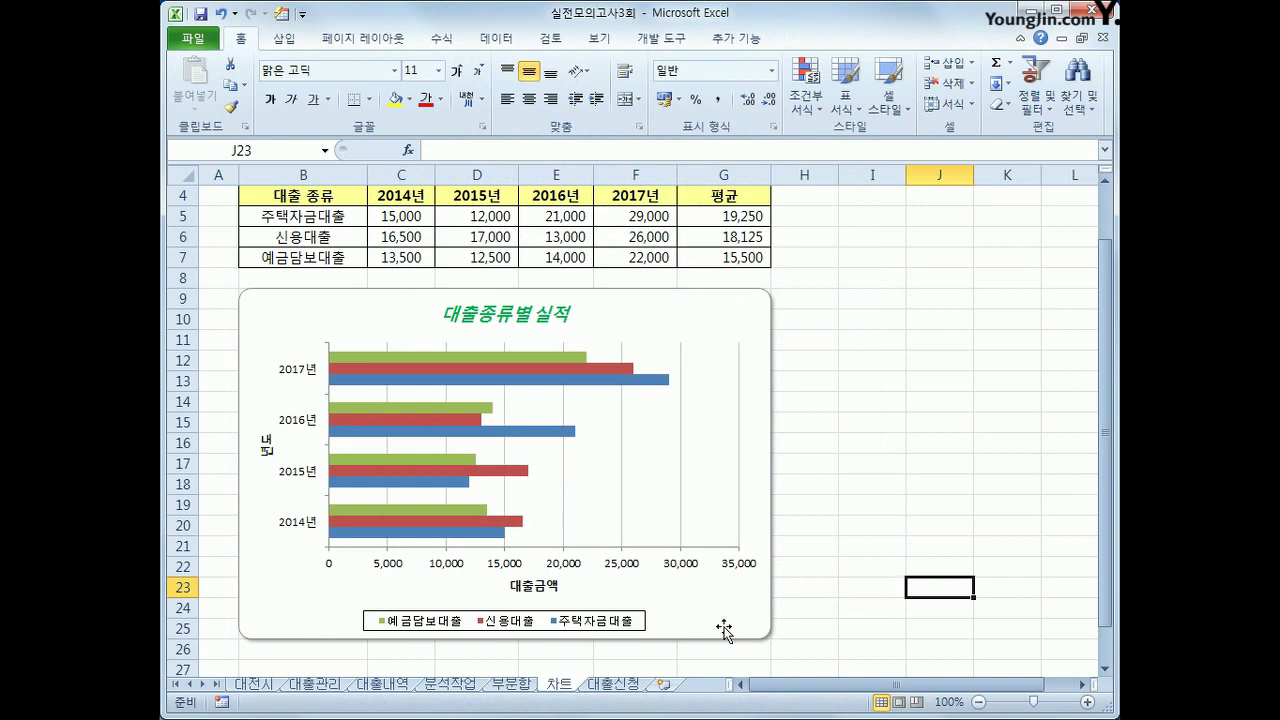
On the 대출신청 sheet, turn on design mode and open the click event procedure of the 대출신청 command button
left_click(617, 686)
left_click(904, 560)
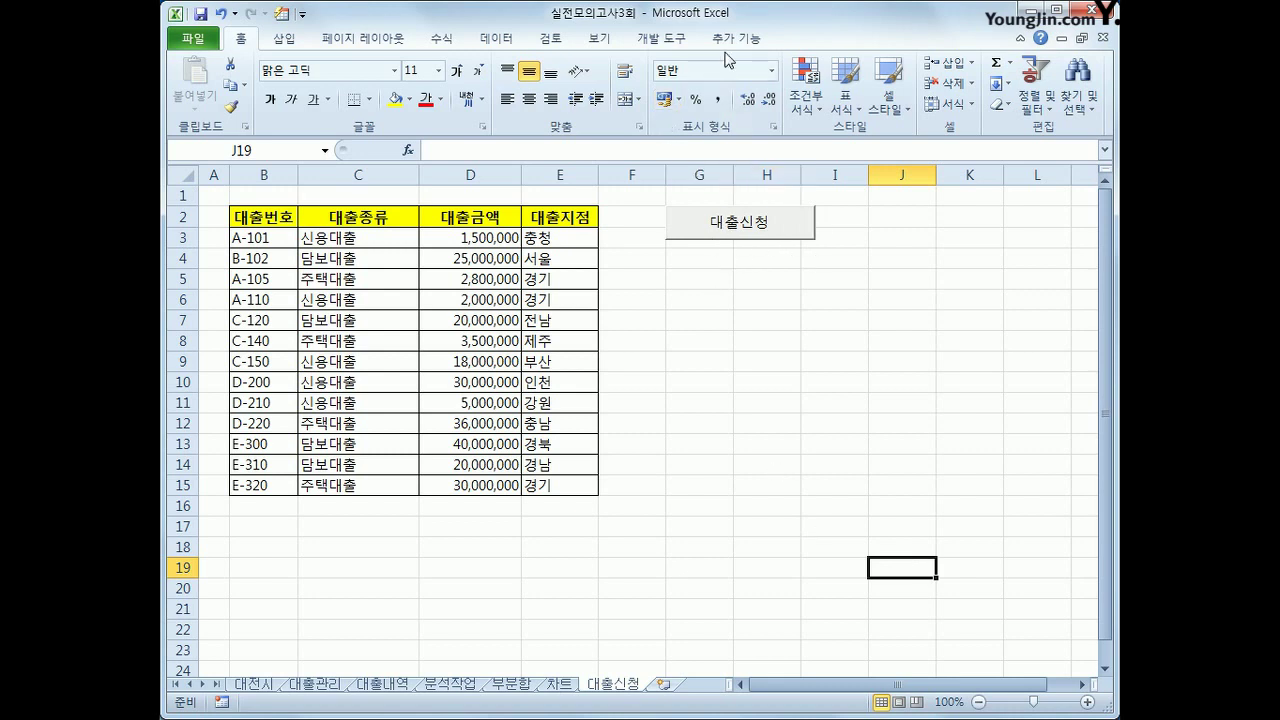
left_click(661, 45)
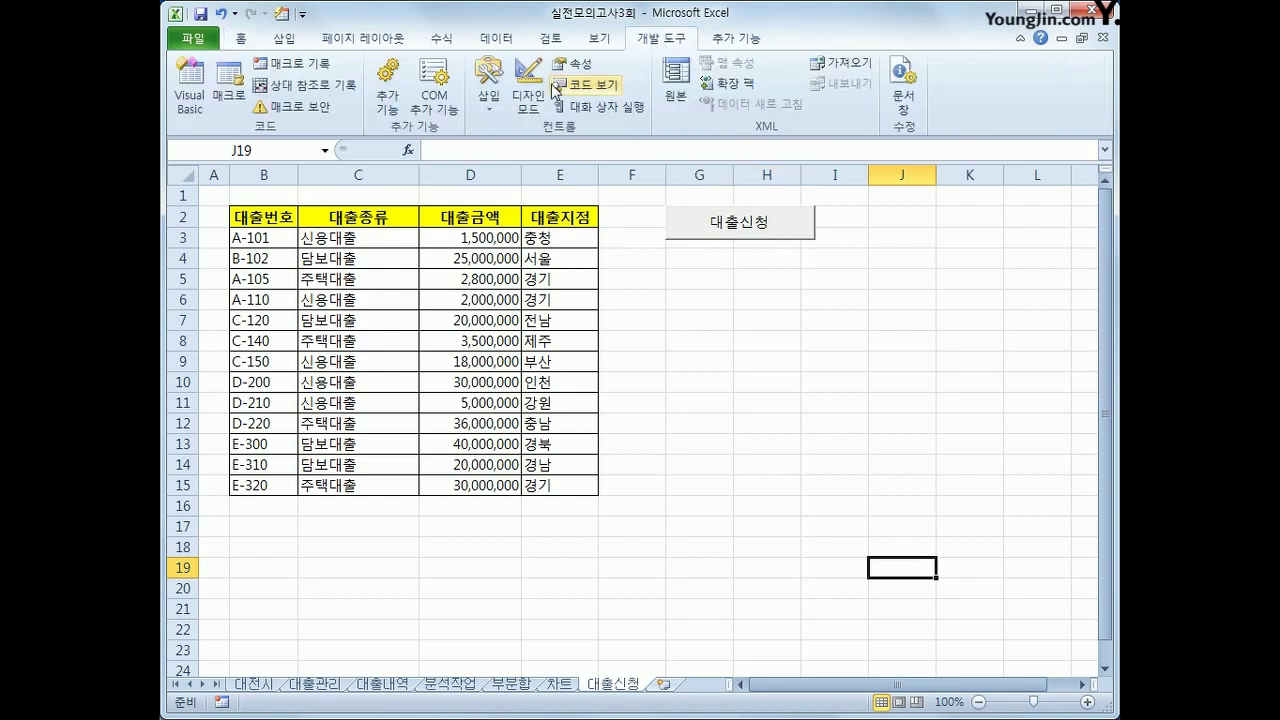
left_click(527, 105)
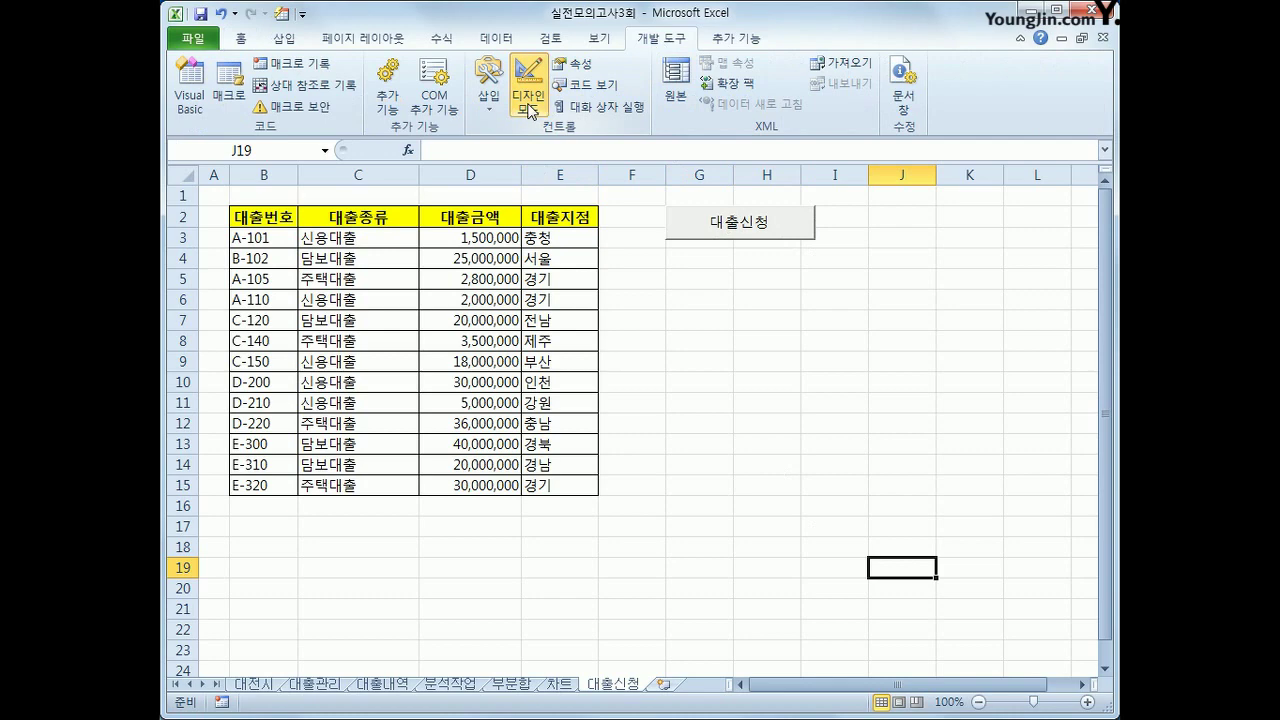
left_click(768, 241)
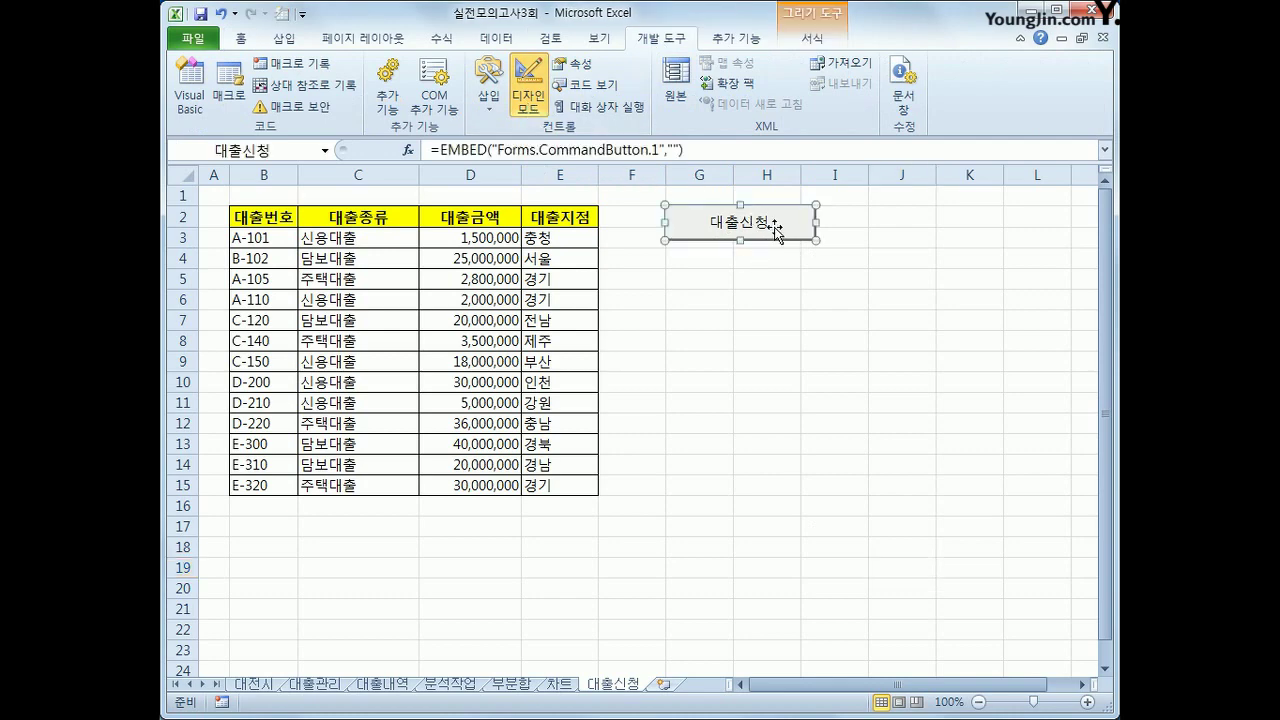
double_click(775, 233)
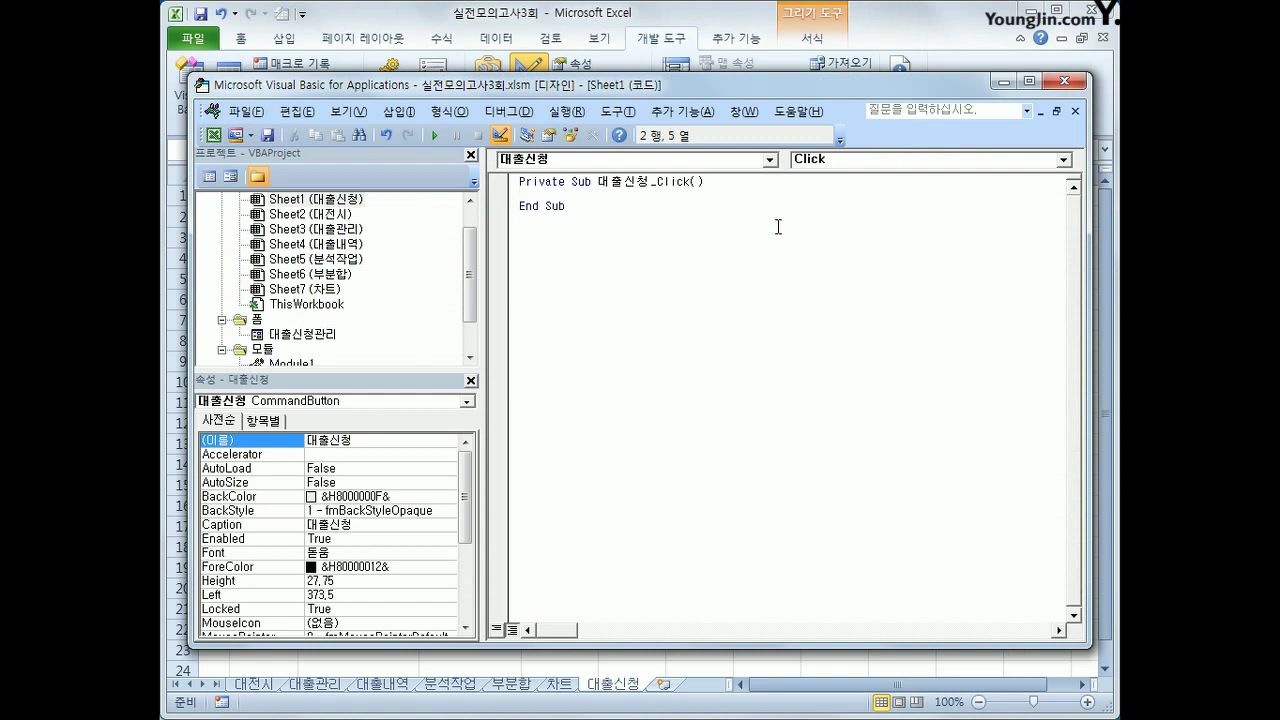
Write 대출신청관리.Show in the 대출신청 button's click procedure
type("대출신청관리")
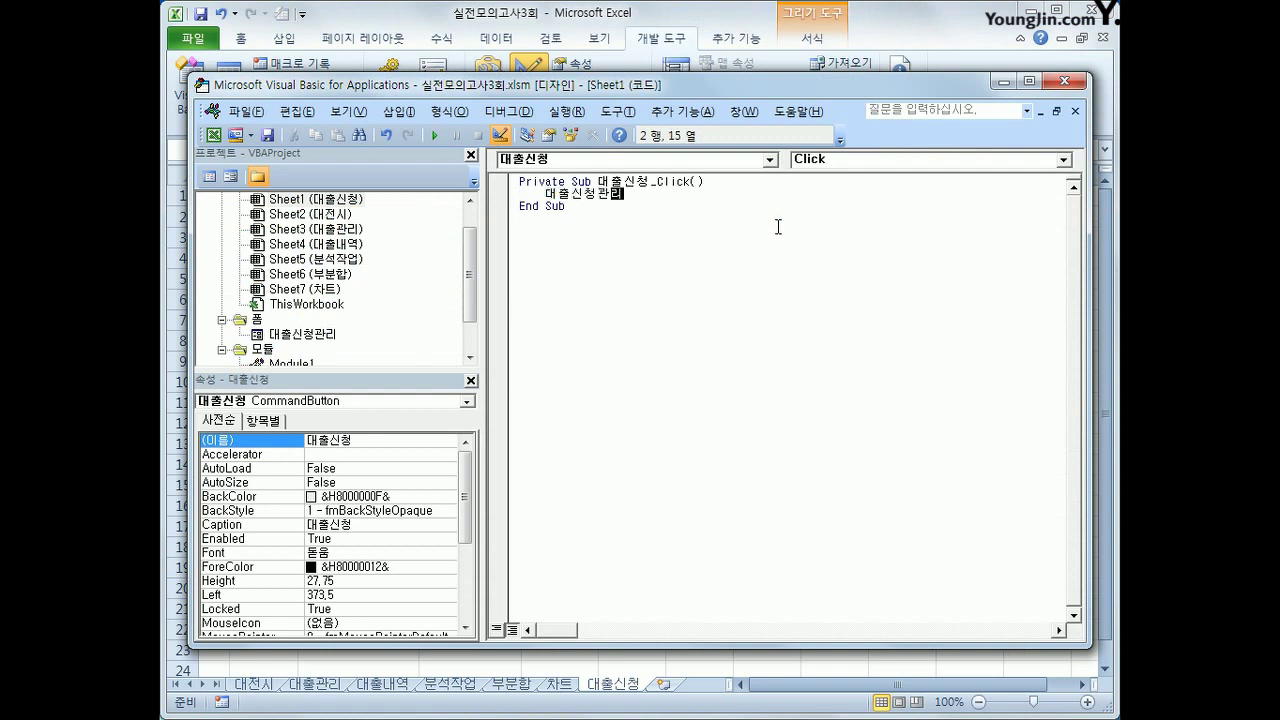
type(".Show")
key("Down")
Open the code of the 대출신청관리 form and create its UserForm_Initialize event procedure
left_click(290, 338)
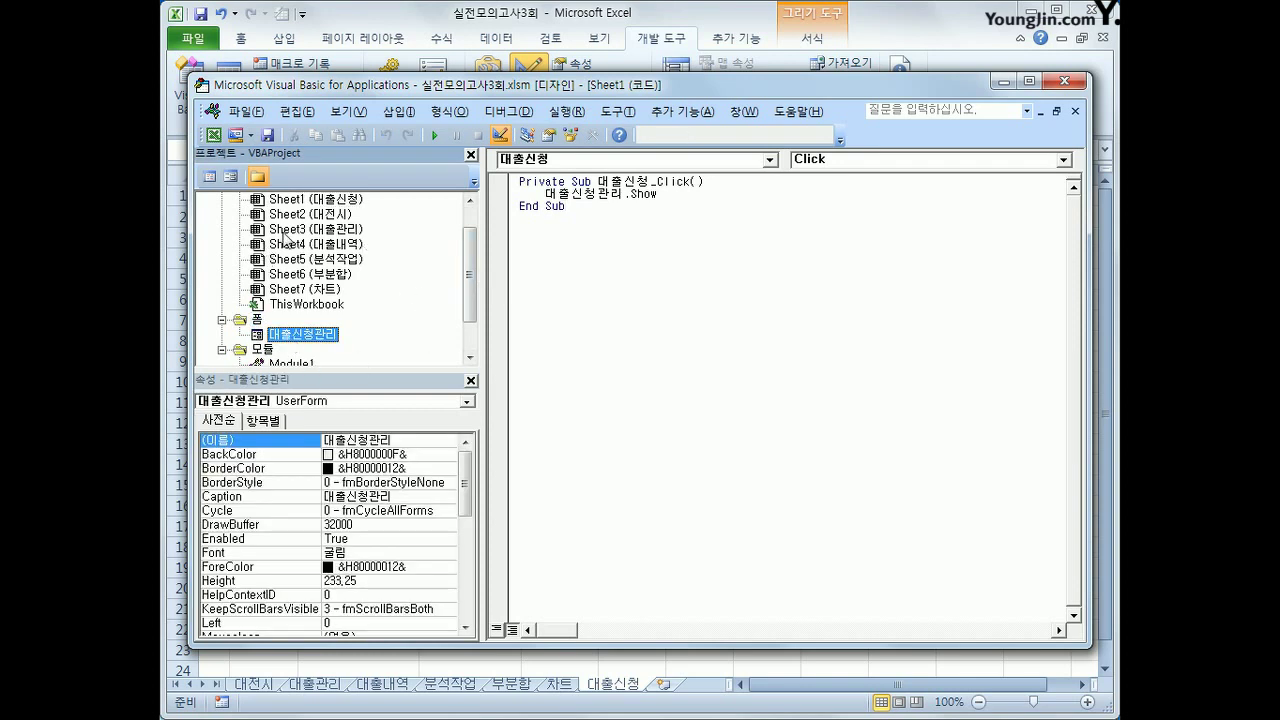
left_click(210, 176)
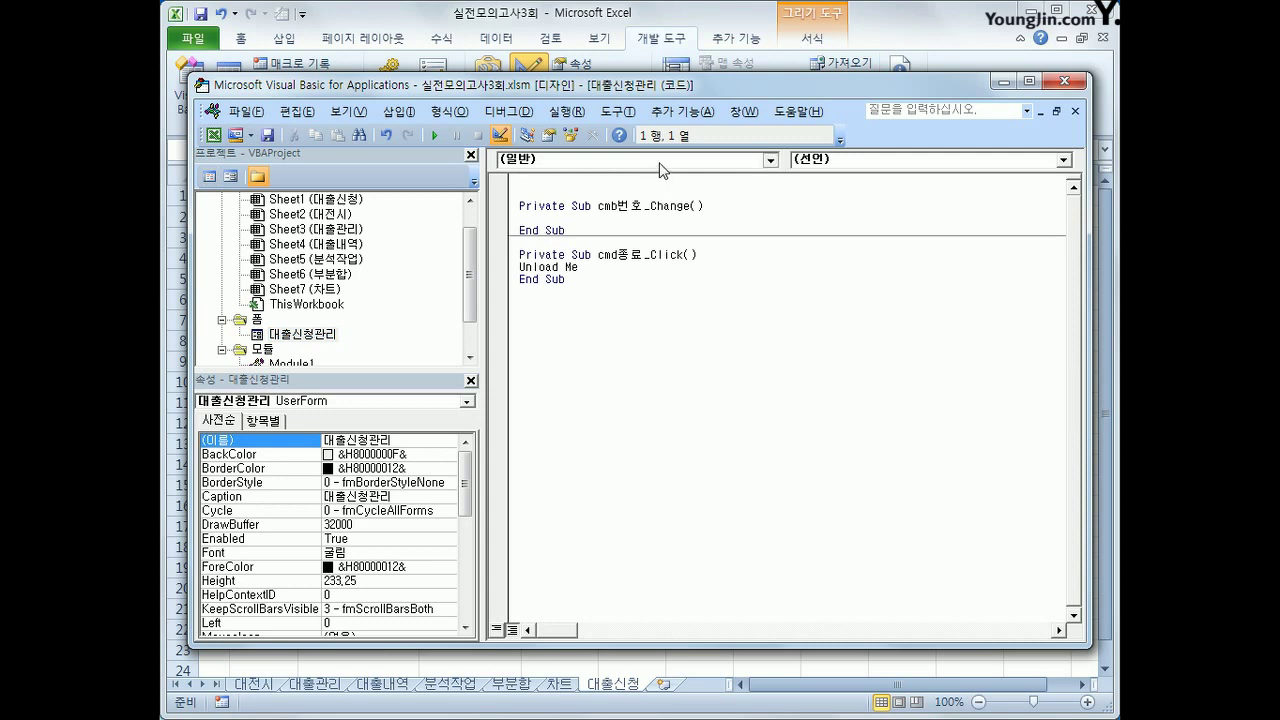
left_click(770, 160)
scroll(766, 250, "down", 3)
left_click(740, 297)
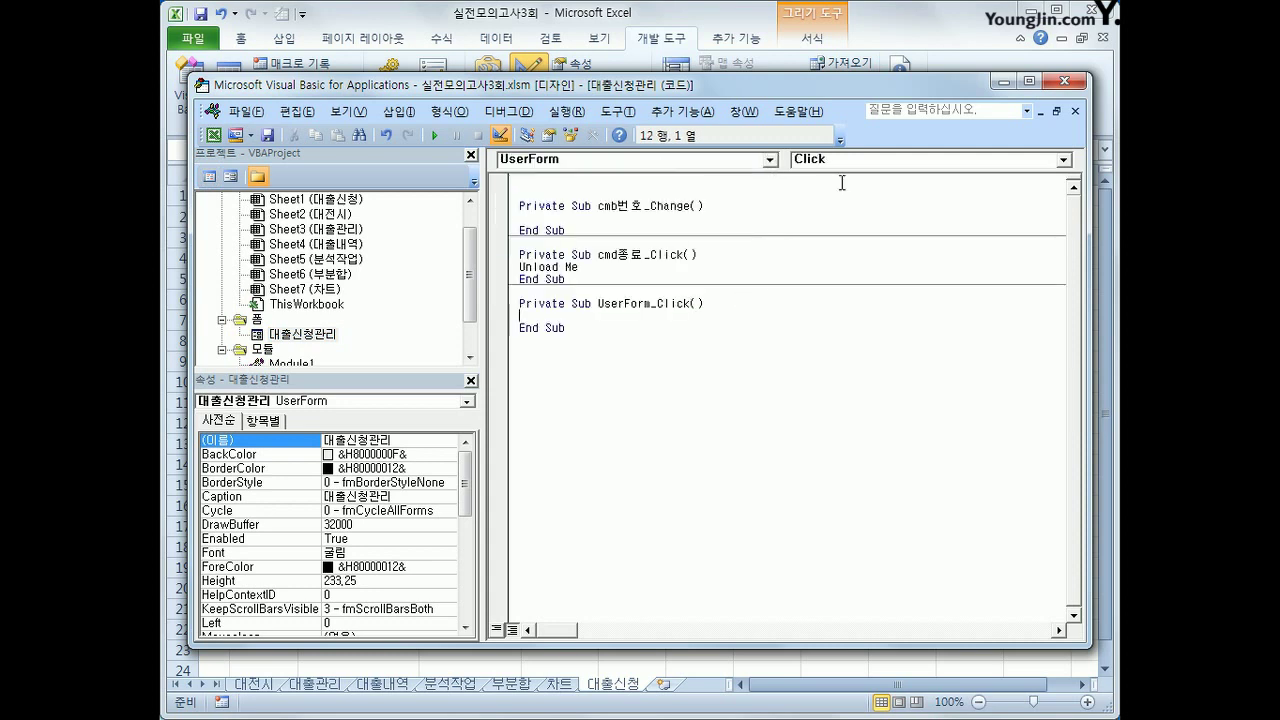
left_click(845, 160)
left_click(854, 219)
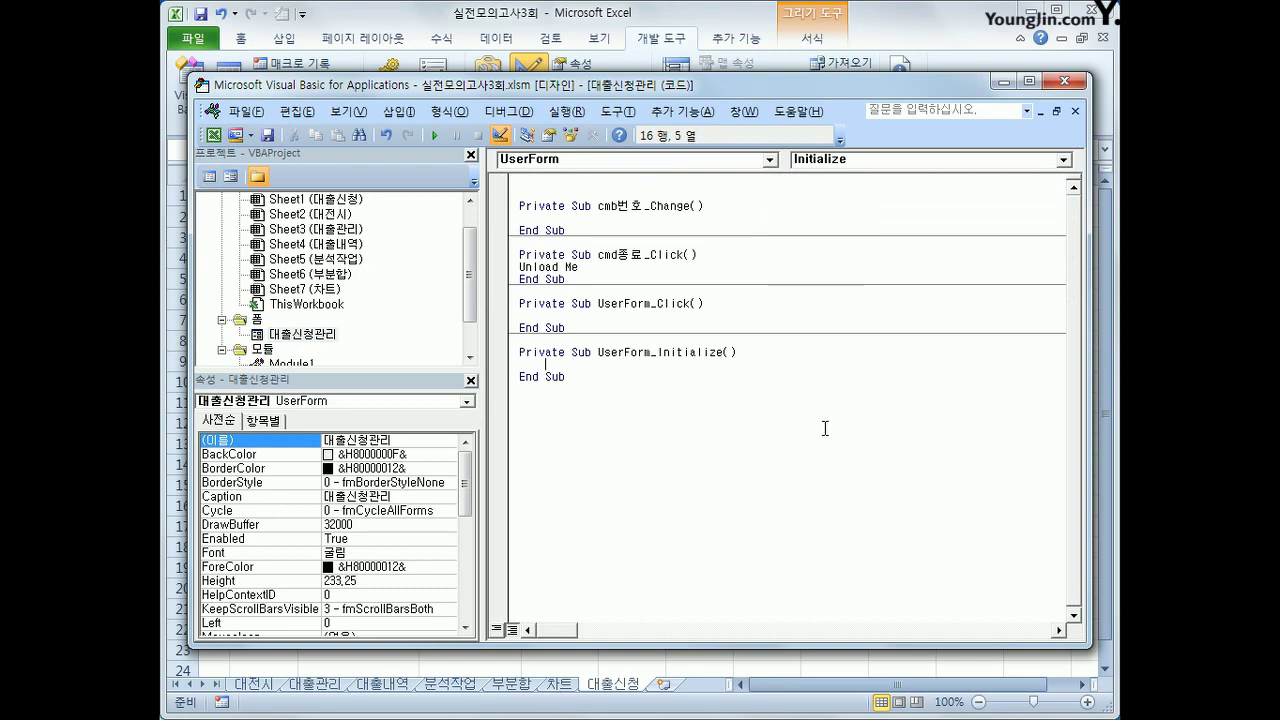
Write txt번호.SetFocus in the UserForm_Initialize procedure
type("txt번호.")
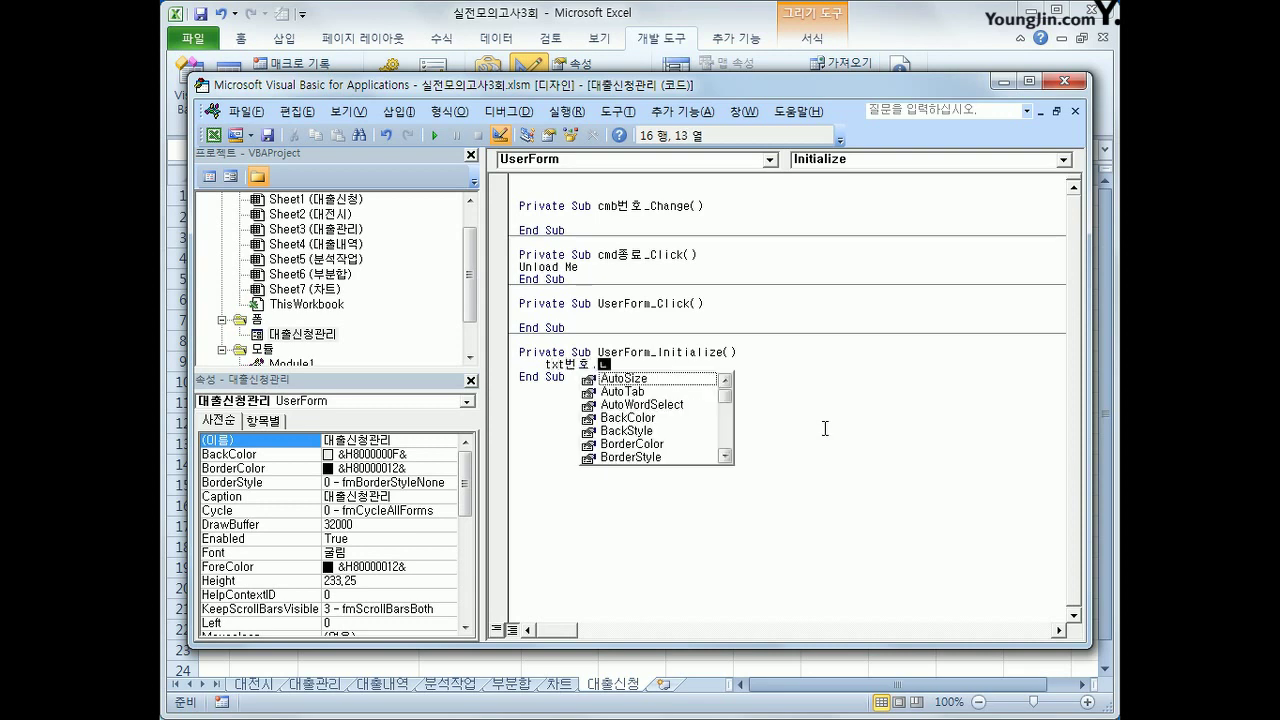
type("set")
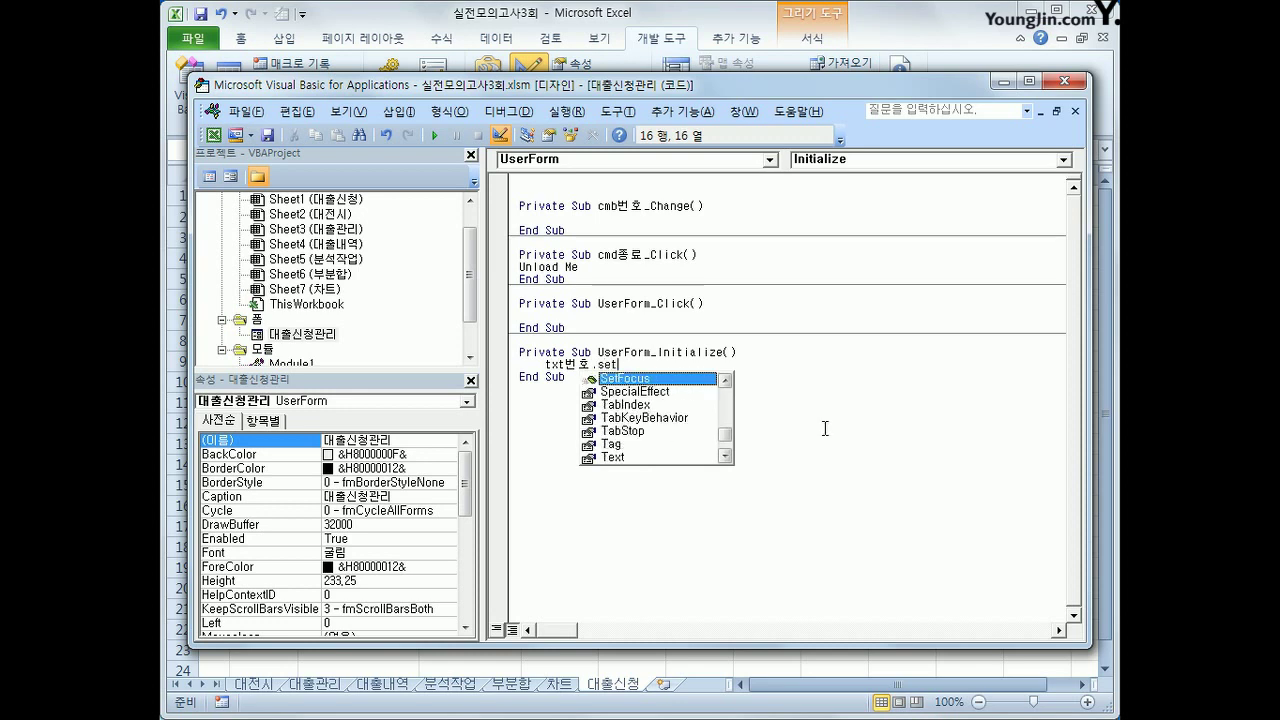
key("Tab")
key("Down")
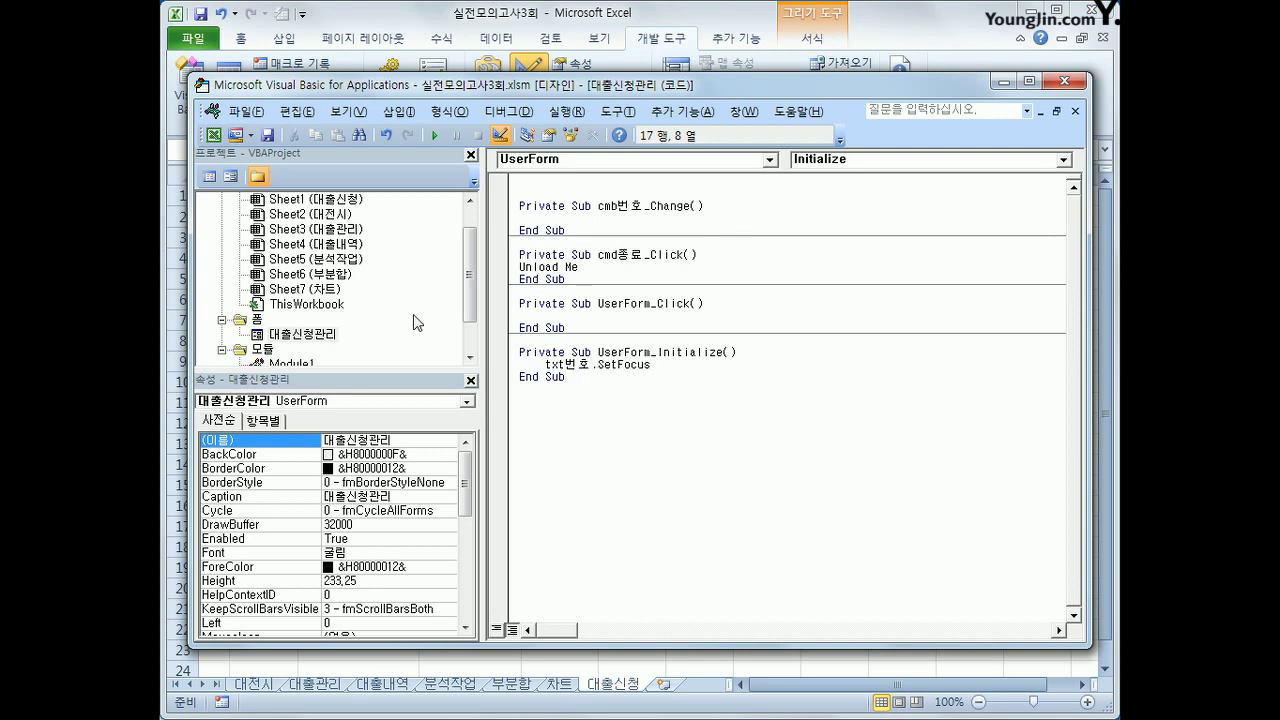
Open the code of Sheet1 (대출신청) and create its Worksheet_Activate event procedure
left_click(333, 204)
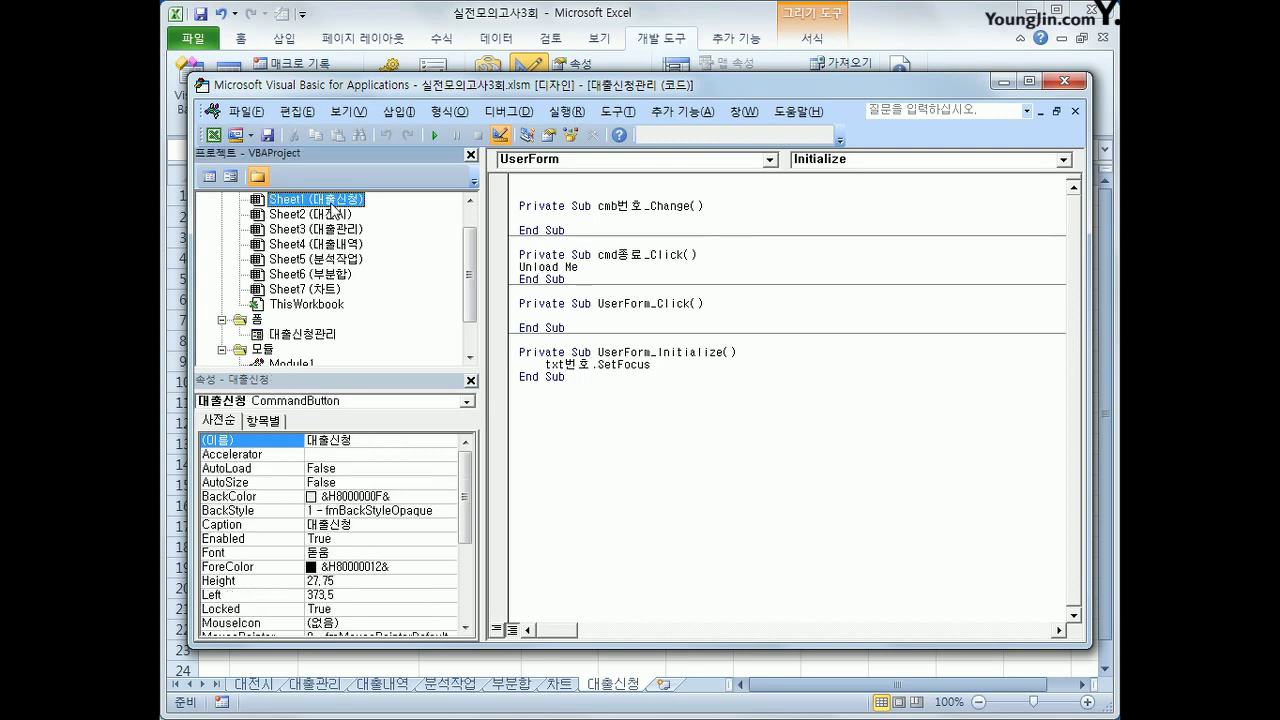
double_click(333, 208)
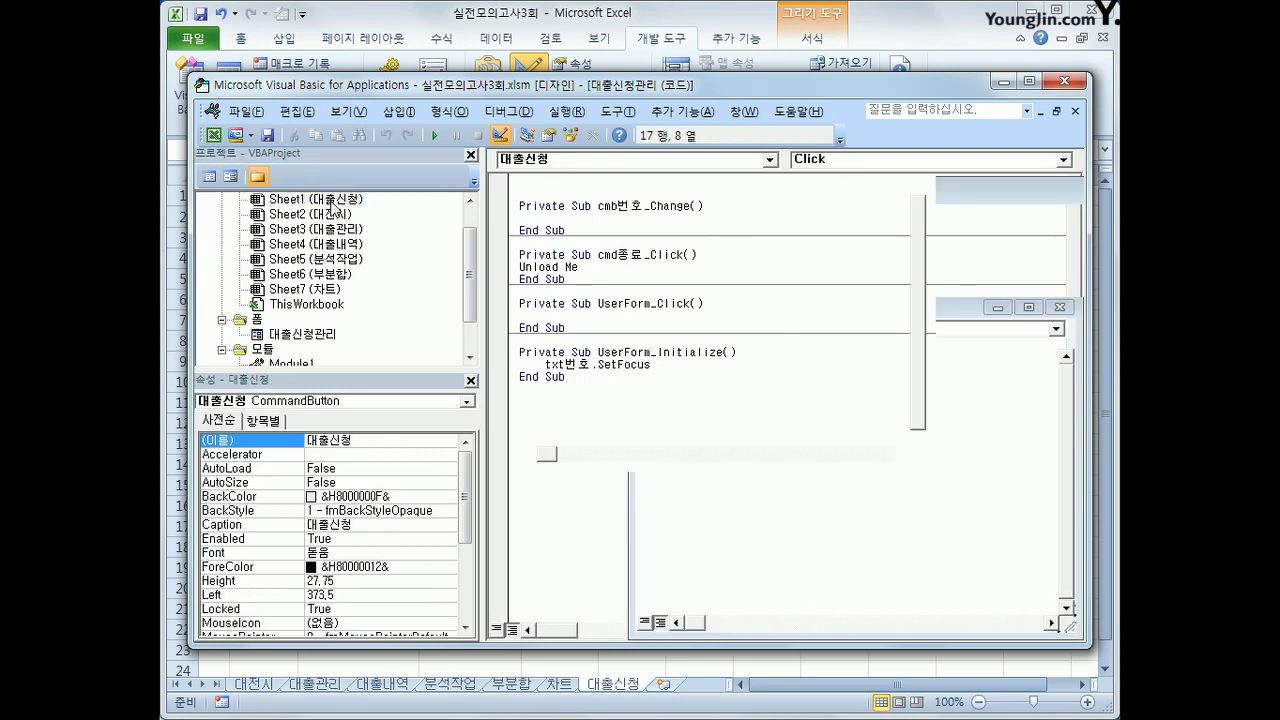
left_click(538, 168)
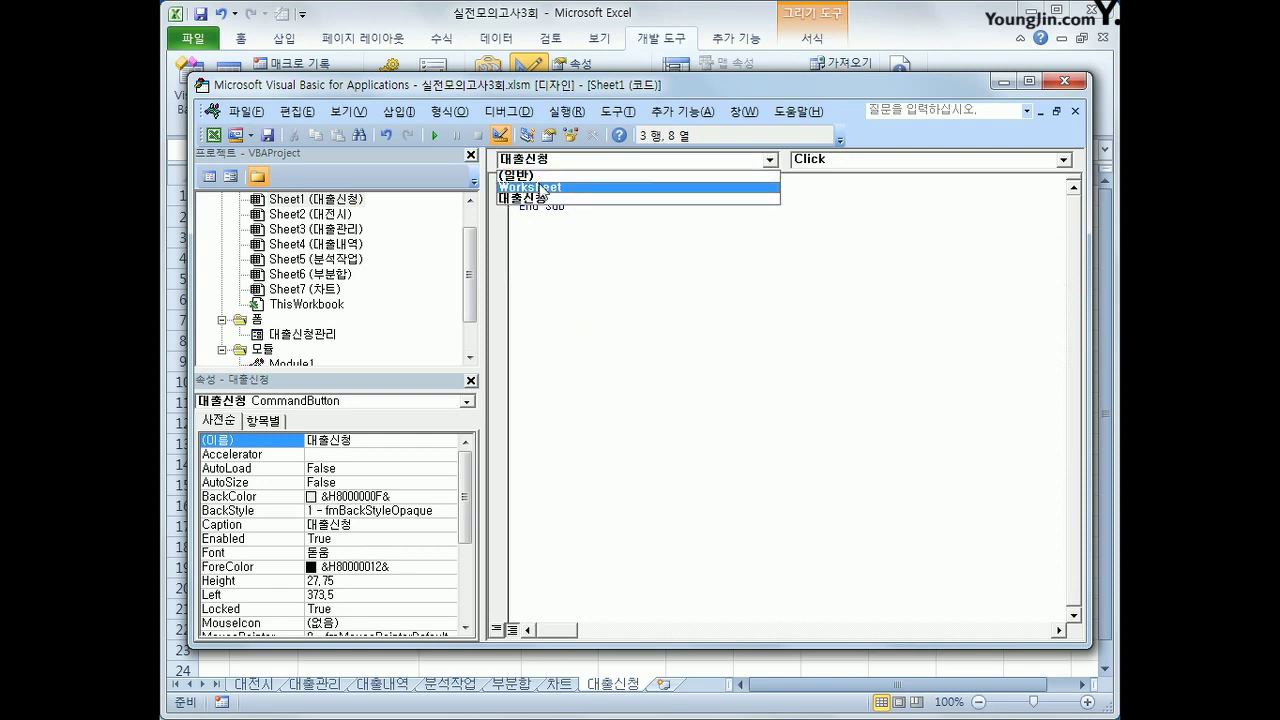
left_click(531, 186)
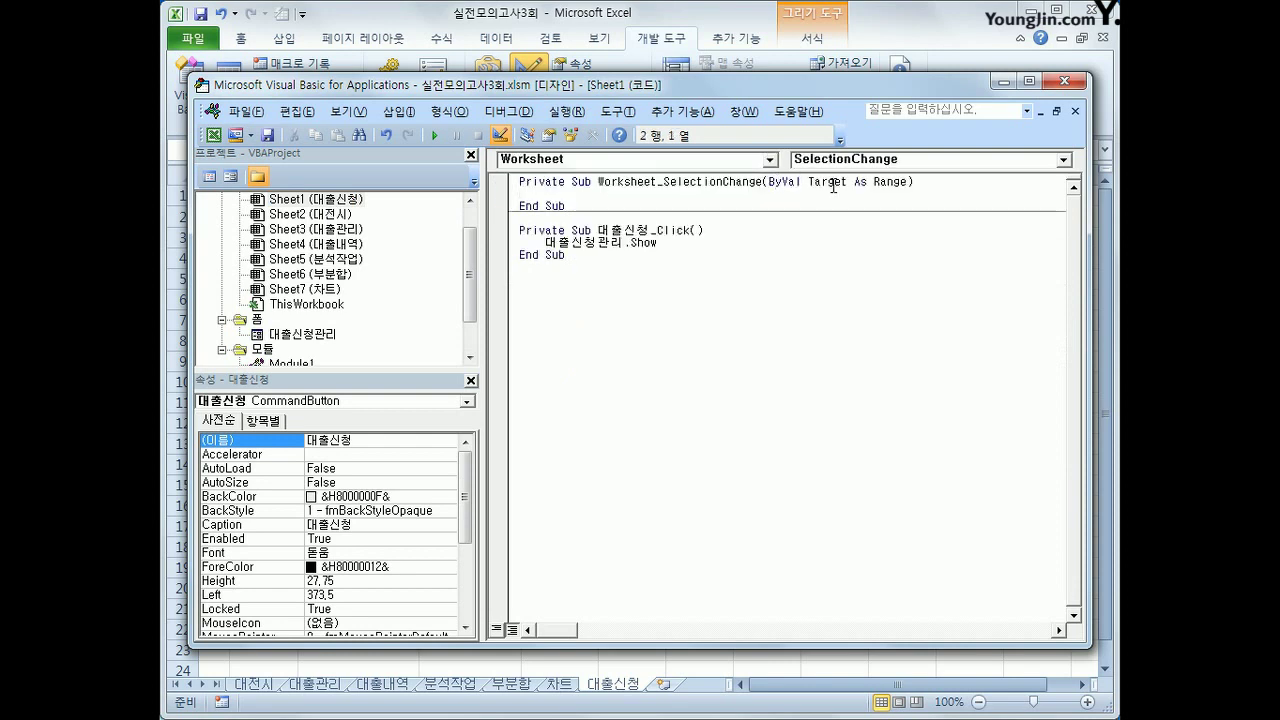
left_click(855, 163)
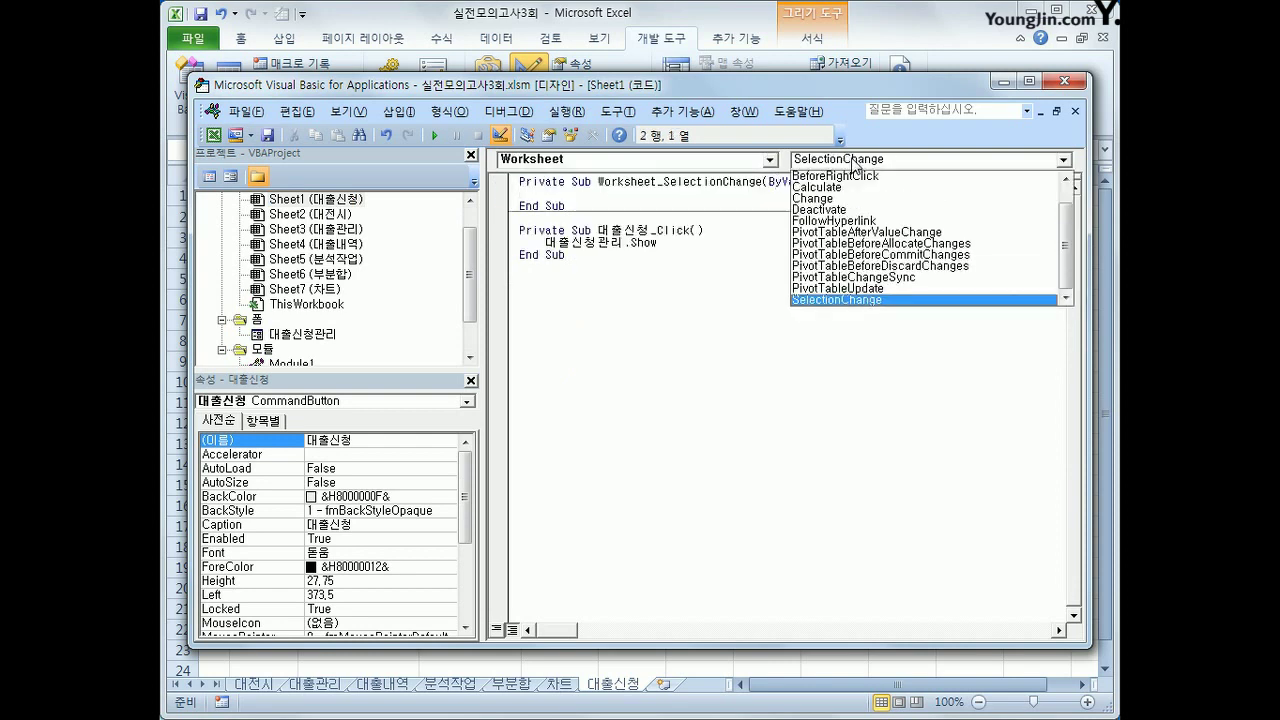
scroll(1069, 217, "up", 1)
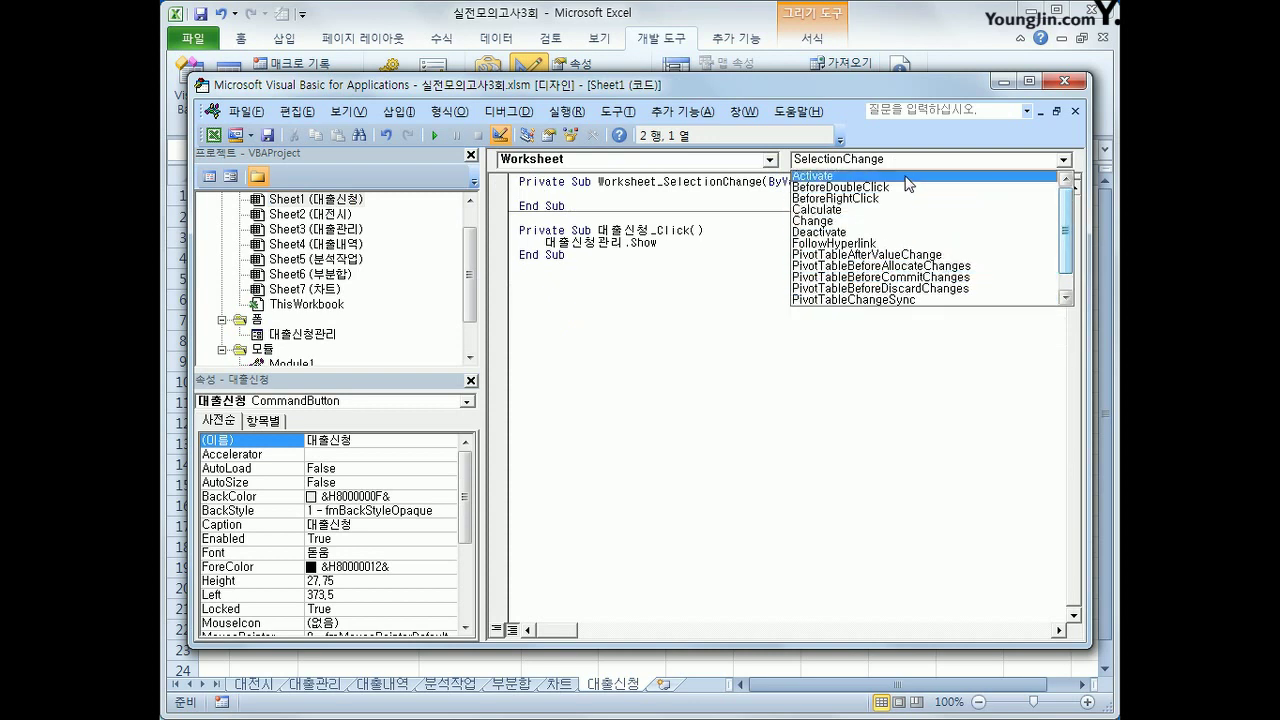
left_click(822, 176)
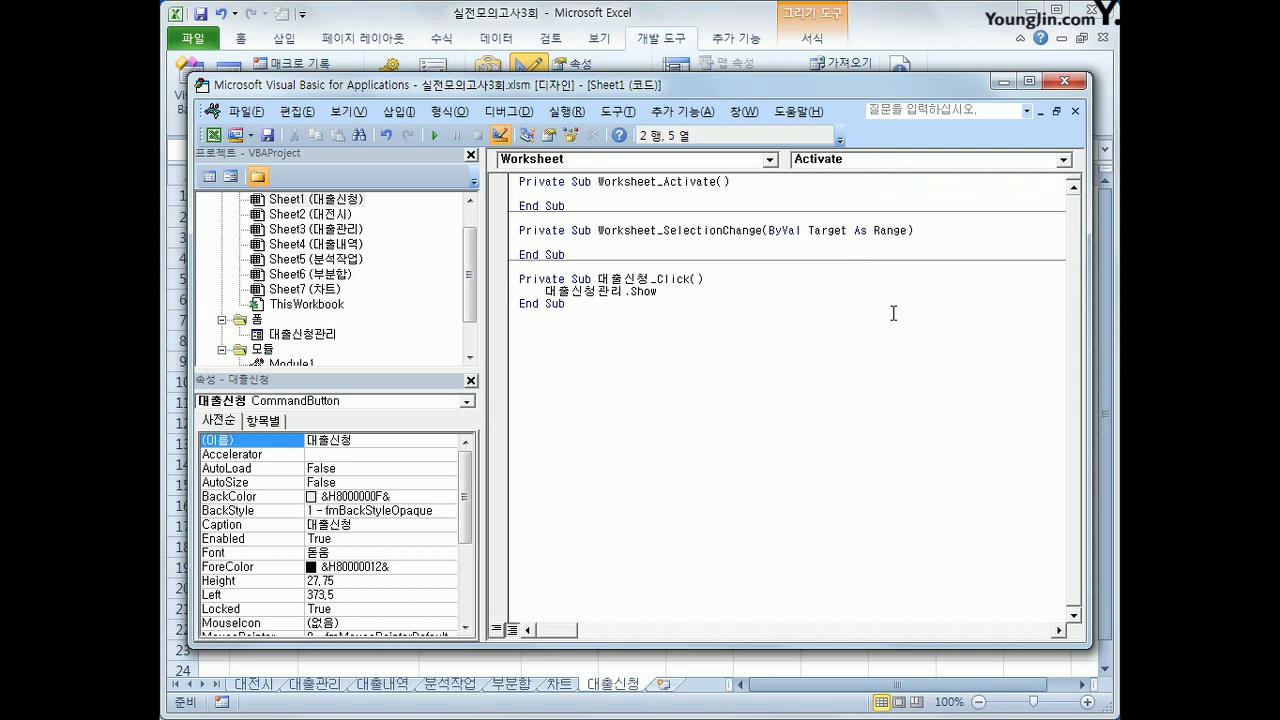
Write [G6] = "대출조회" in the Worksheet_Activate procedure and close the Visual Basic editor
type("[G6] = \"대출조회")
key("Down")
key("Down")
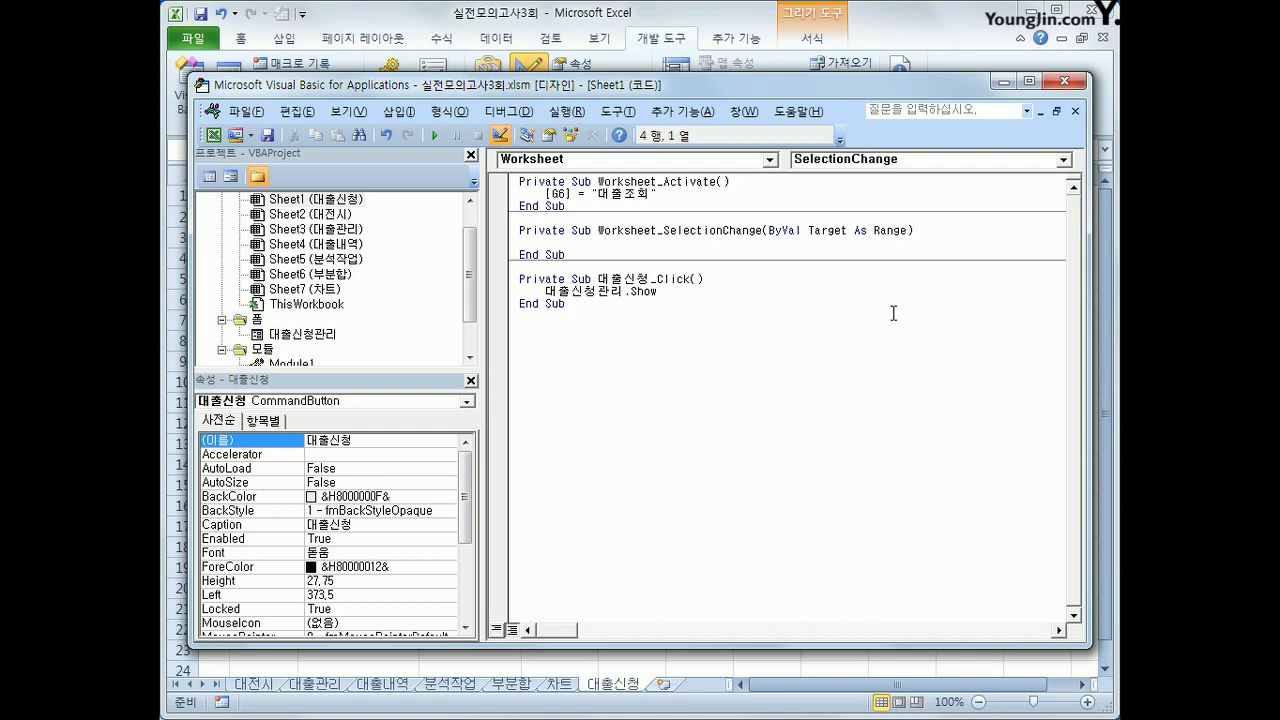
left_click(1075, 81)
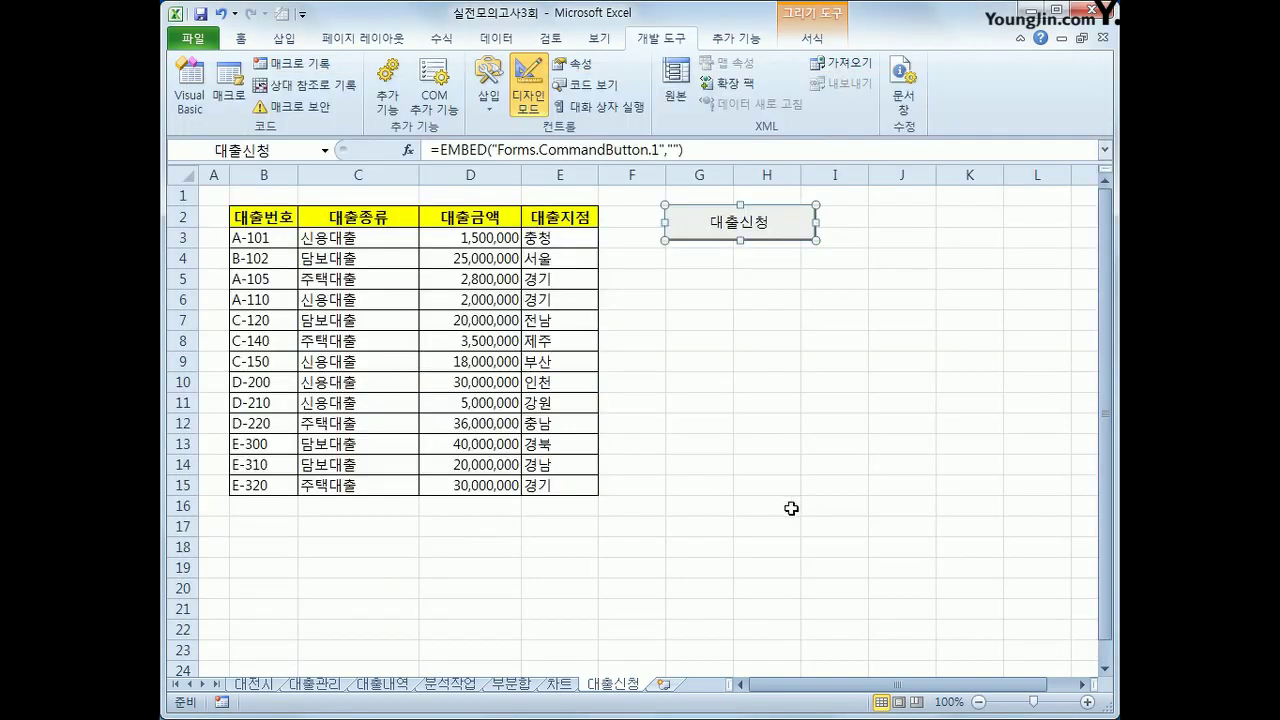
Turn off Design Mode and open the 대출신청관리 form with the worksheet's 대출신청 button, moving it clear of the table
left_click(528, 92)
left_click(834, 464)
left_click(742, 232)
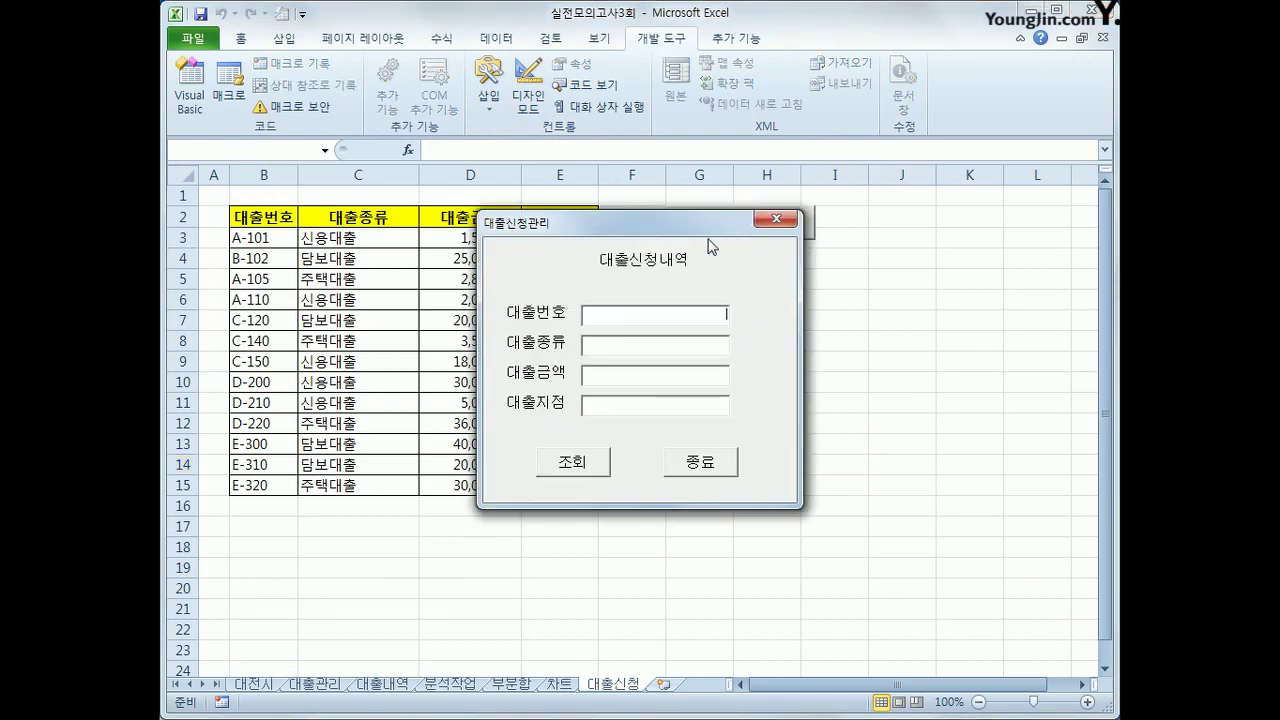
left_click_drag(700, 229, 870, 280)
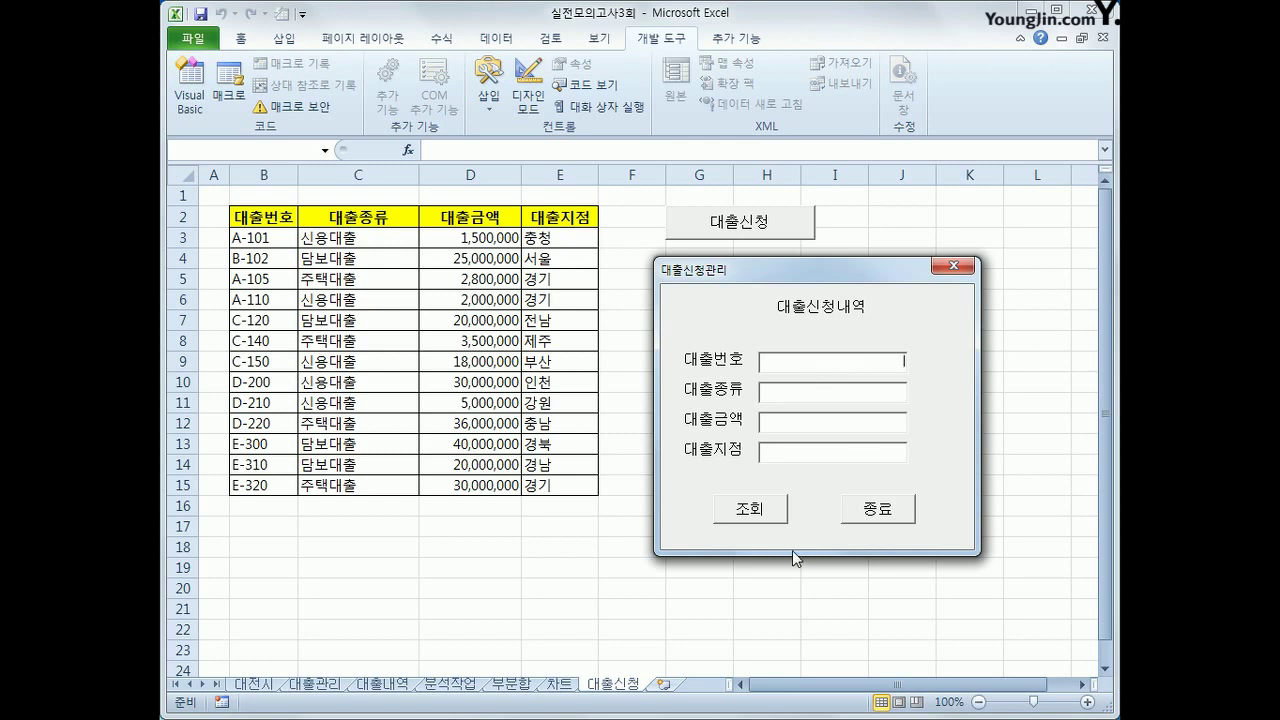
Check the 대출금액, 대출지점 and 대출번호 boxes in the running form and close the form
left_click(820, 430)
left_click(832, 459)
left_click(781, 362)
left_click(957, 268)
left_click(977, 343)
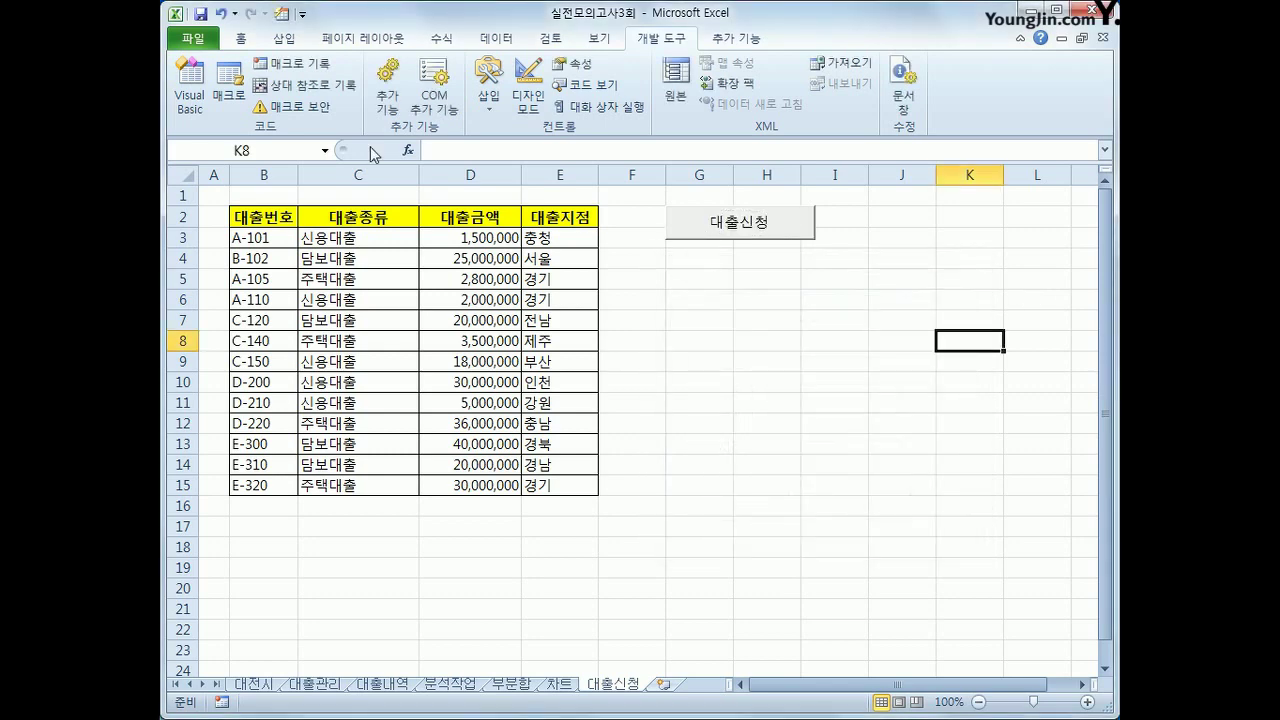
Reopen the Visual Basic editor and open the 조회 button's cmd조회_Click procedure in the 대출신청관리 form
left_click(190, 100)
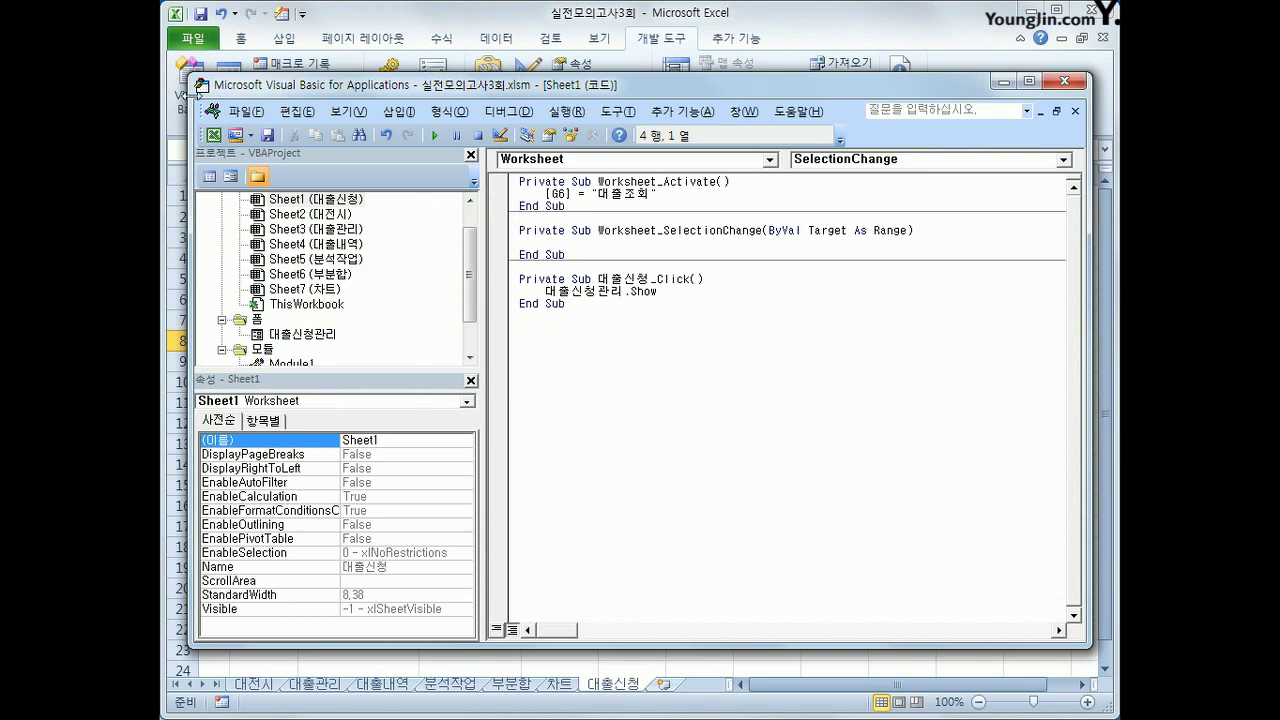
left_click(674, 394)
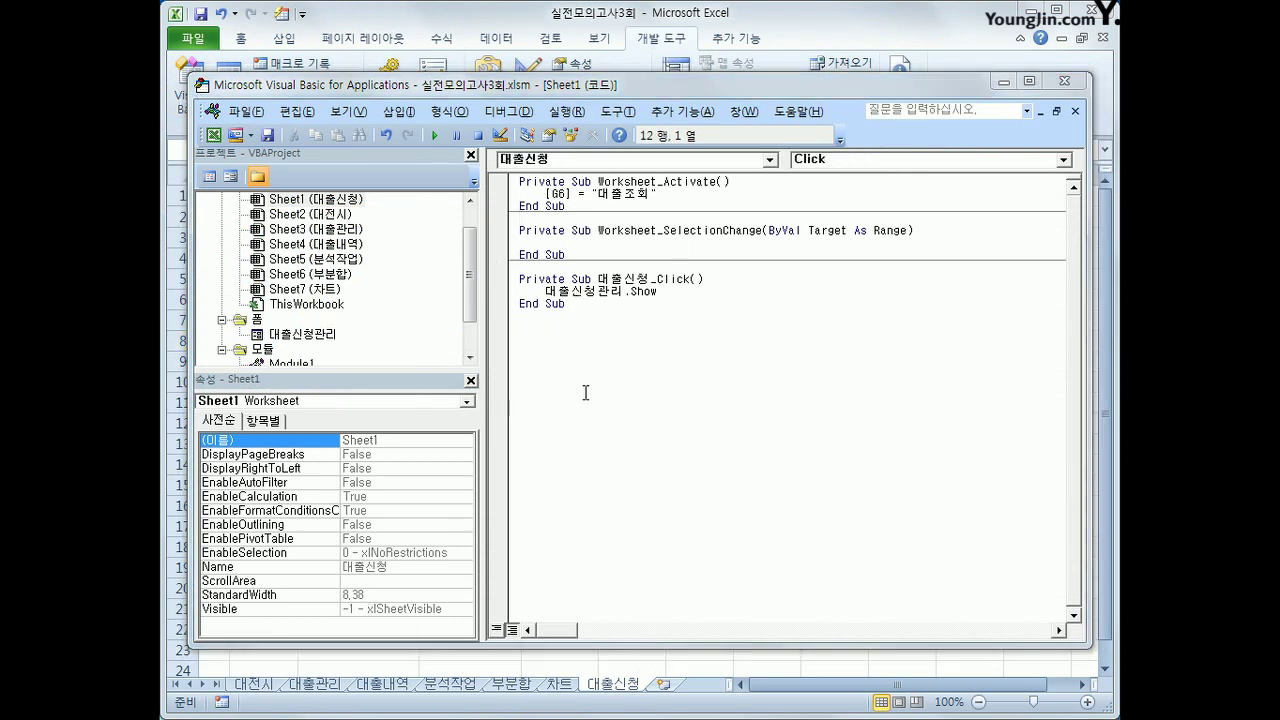
left_click(550, 160)
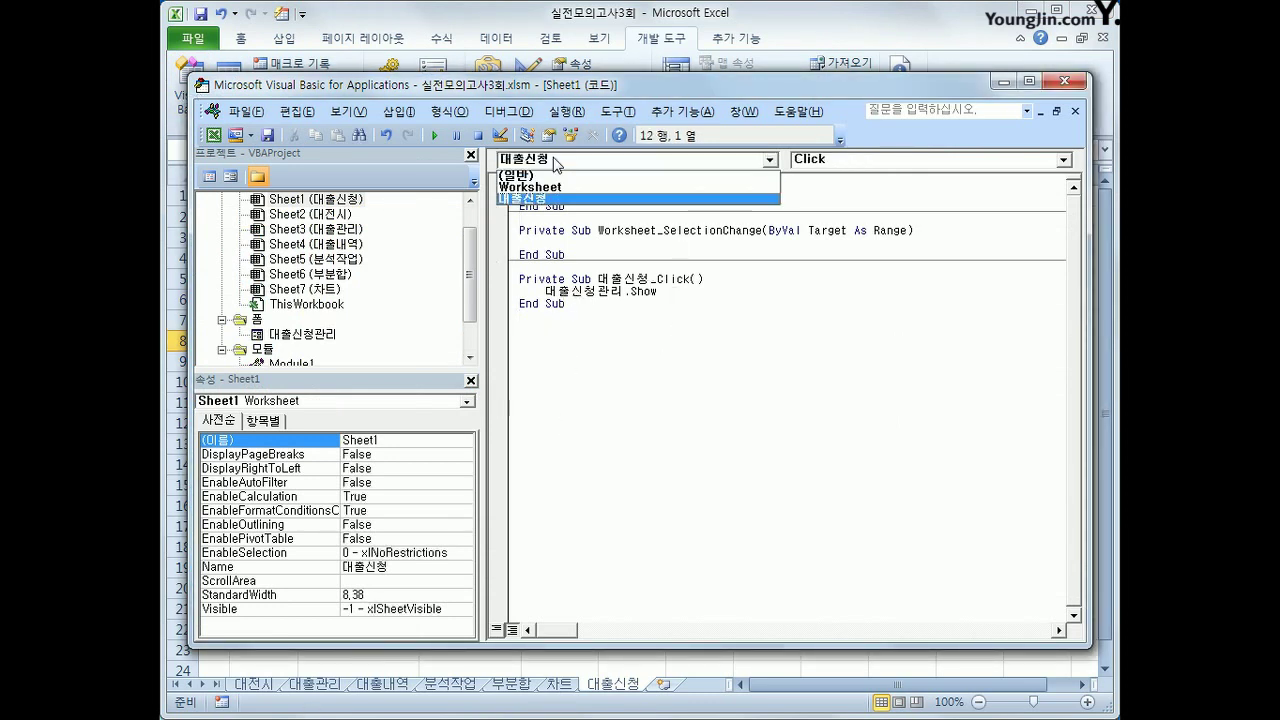
left_click(258, 322)
left_click(258, 320)
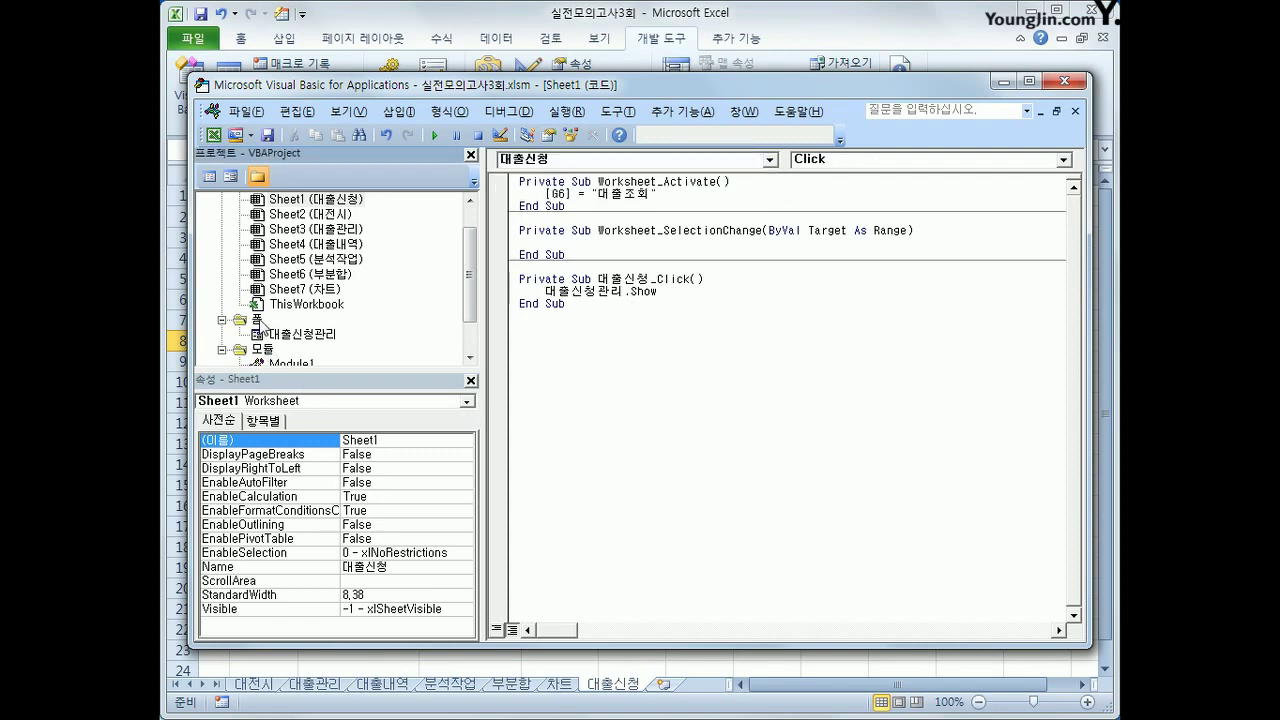
double_click(309, 339)
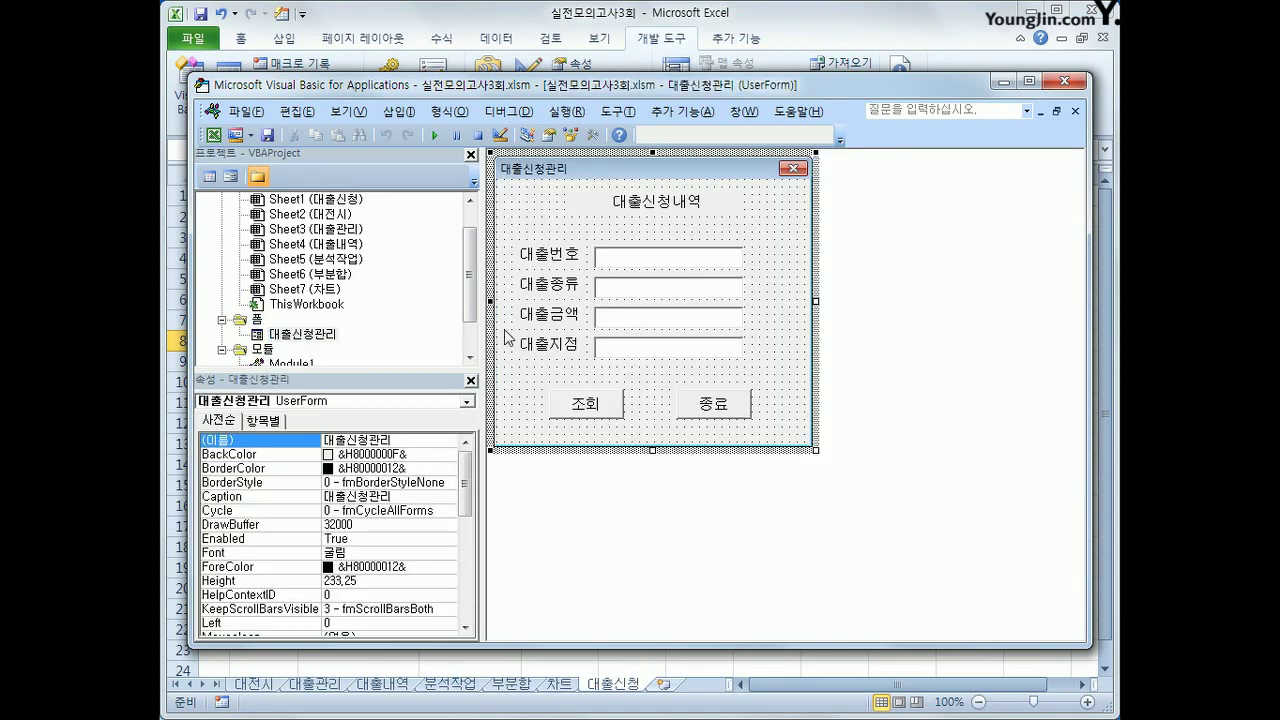
left_click(594, 408)
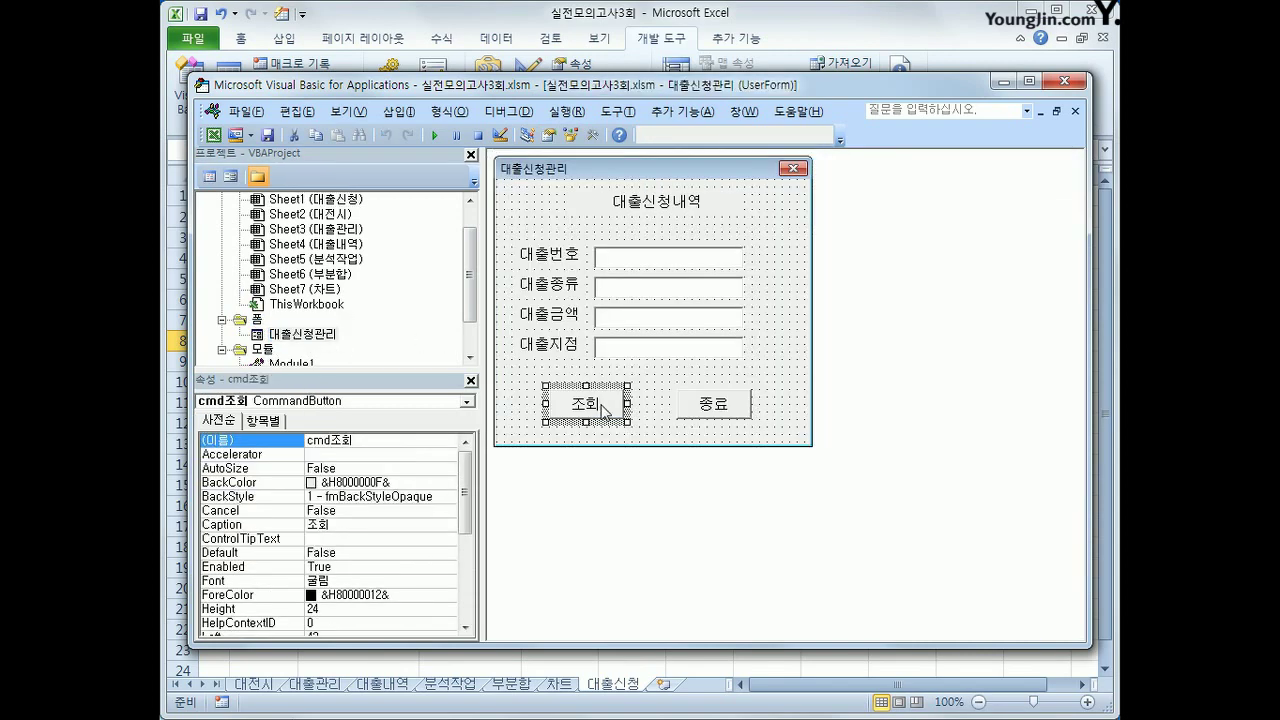
double_click(602, 410)
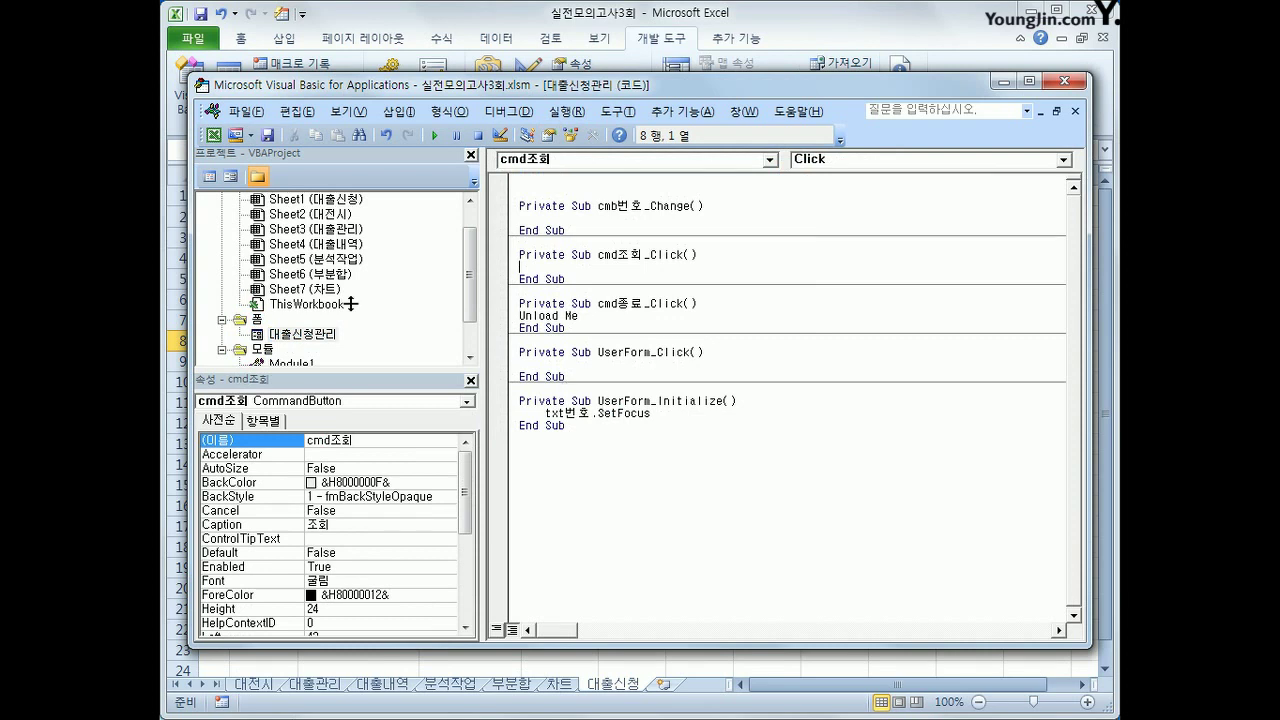
left_click(673, 160)
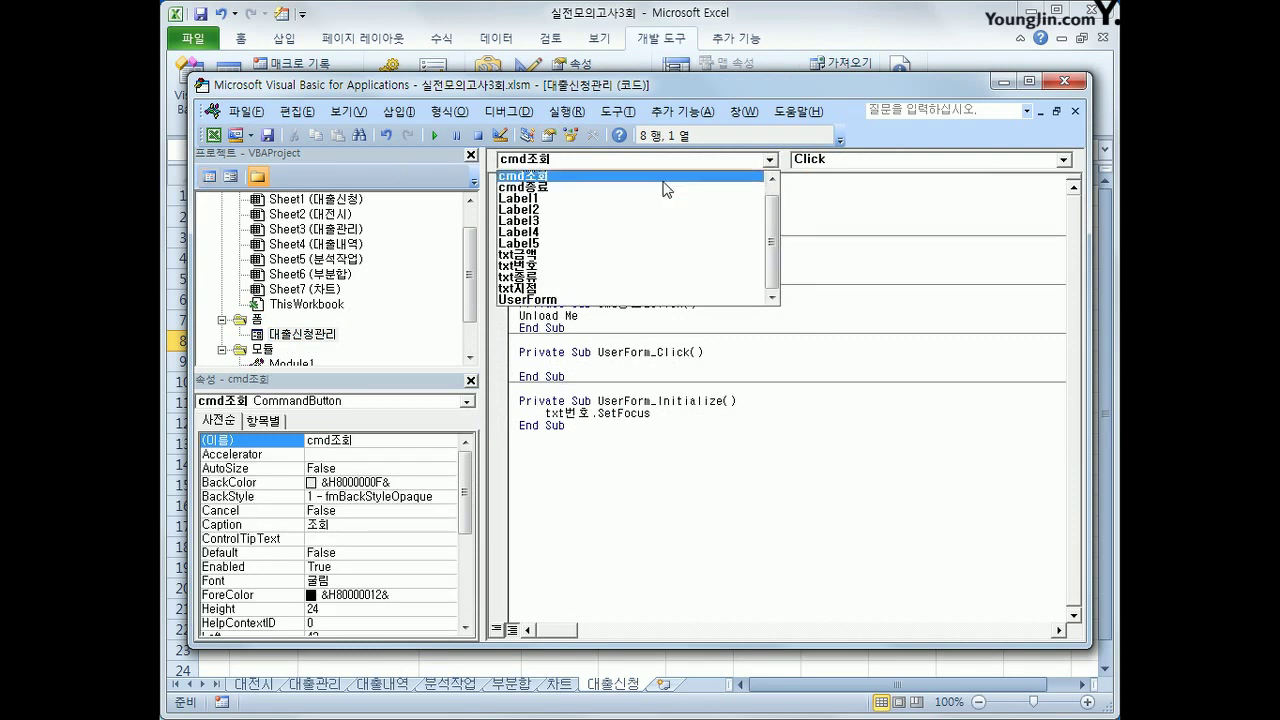
left_click(667, 189)
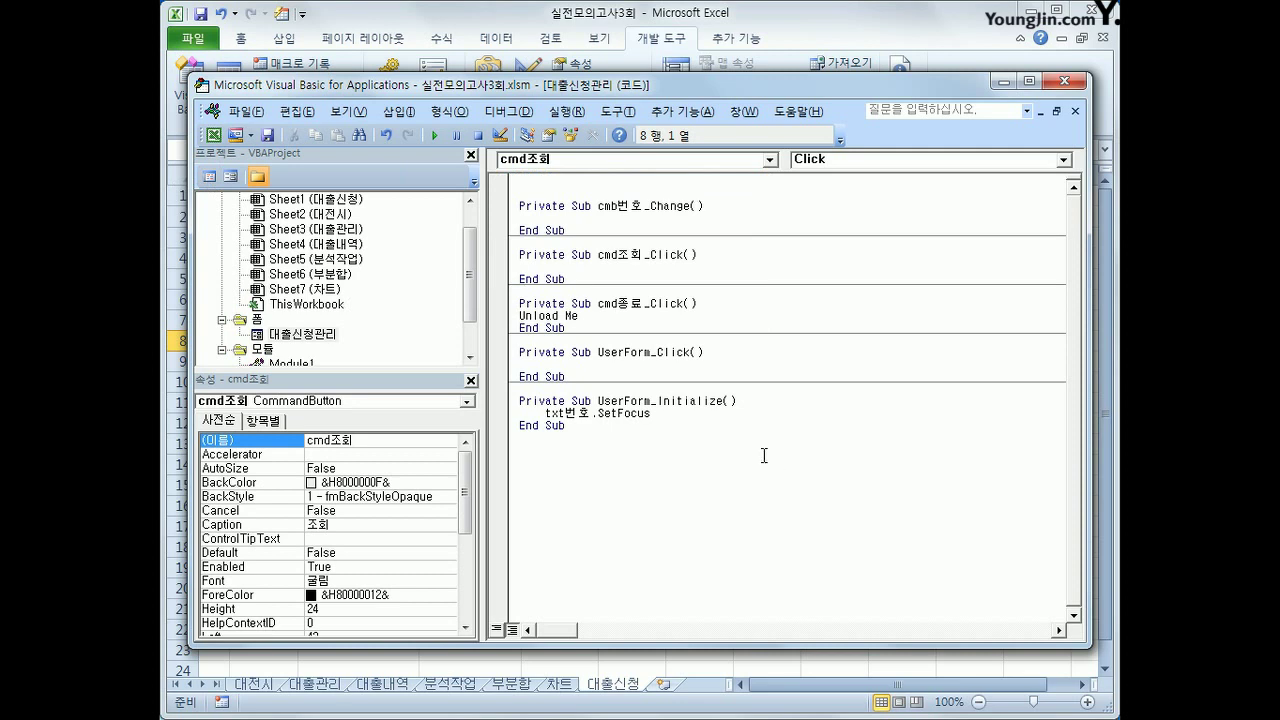
Write the loop line For Each a In Range("B3:B15") in the cmd조회_Click procedure
key("Return")
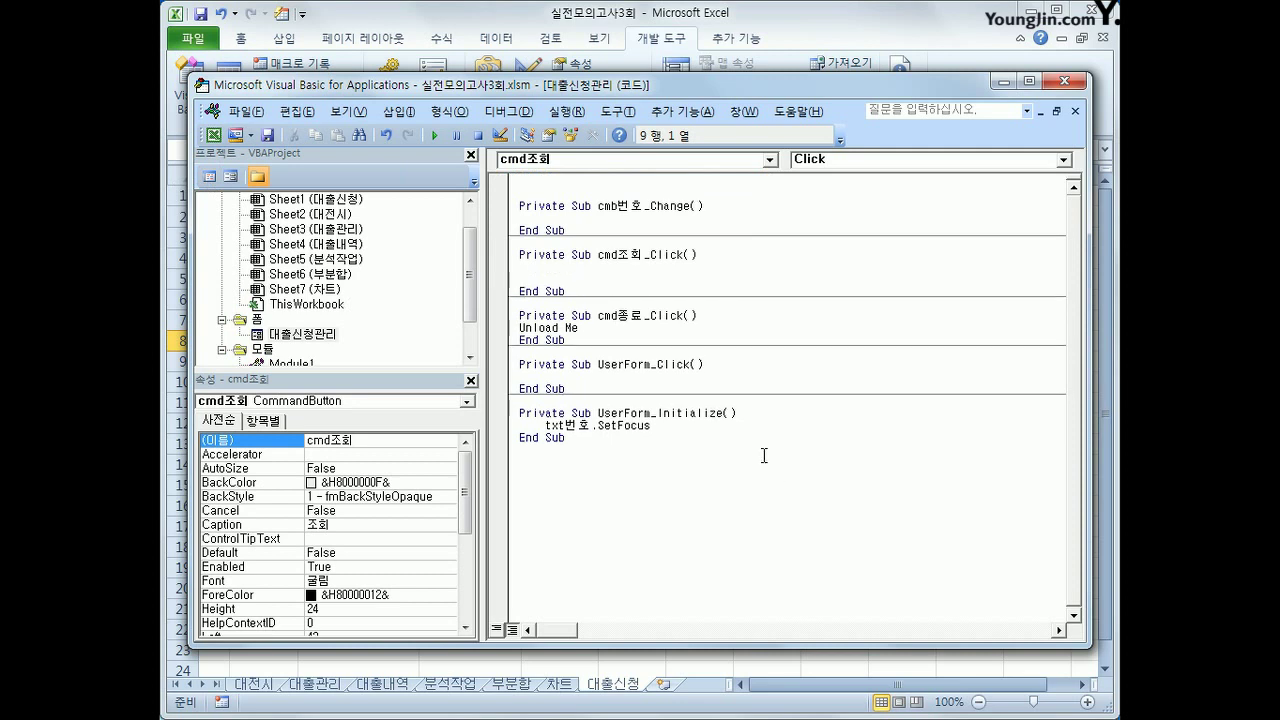
key("Tab")
type("for next")
key("BackSpace")
key("BackSpace")
key("BackSpace")
key("BackSpace")
type("ach ")
type("next")
key("BackSpace")
key("BackSpace")
key("BackSpace")
key("BackSpace")
type("a")
type("in range(")
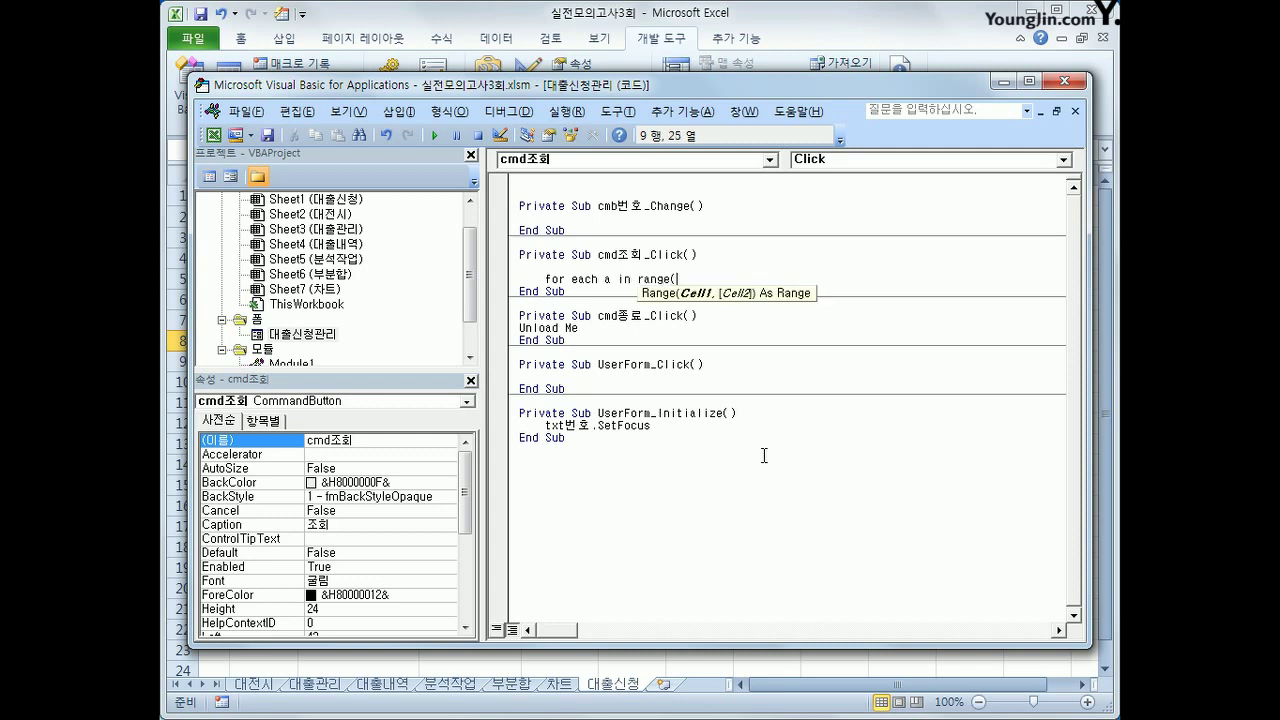
type("\"B3:B15\")")
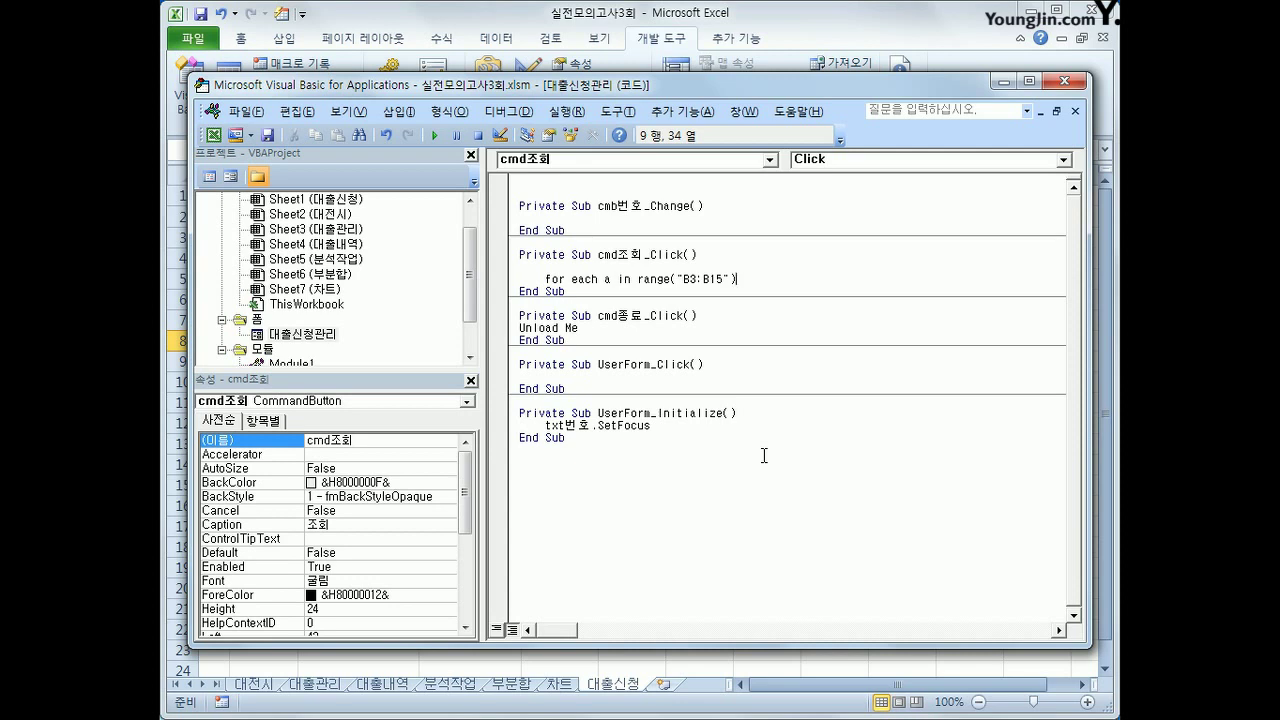
key("Return")
key("Return")
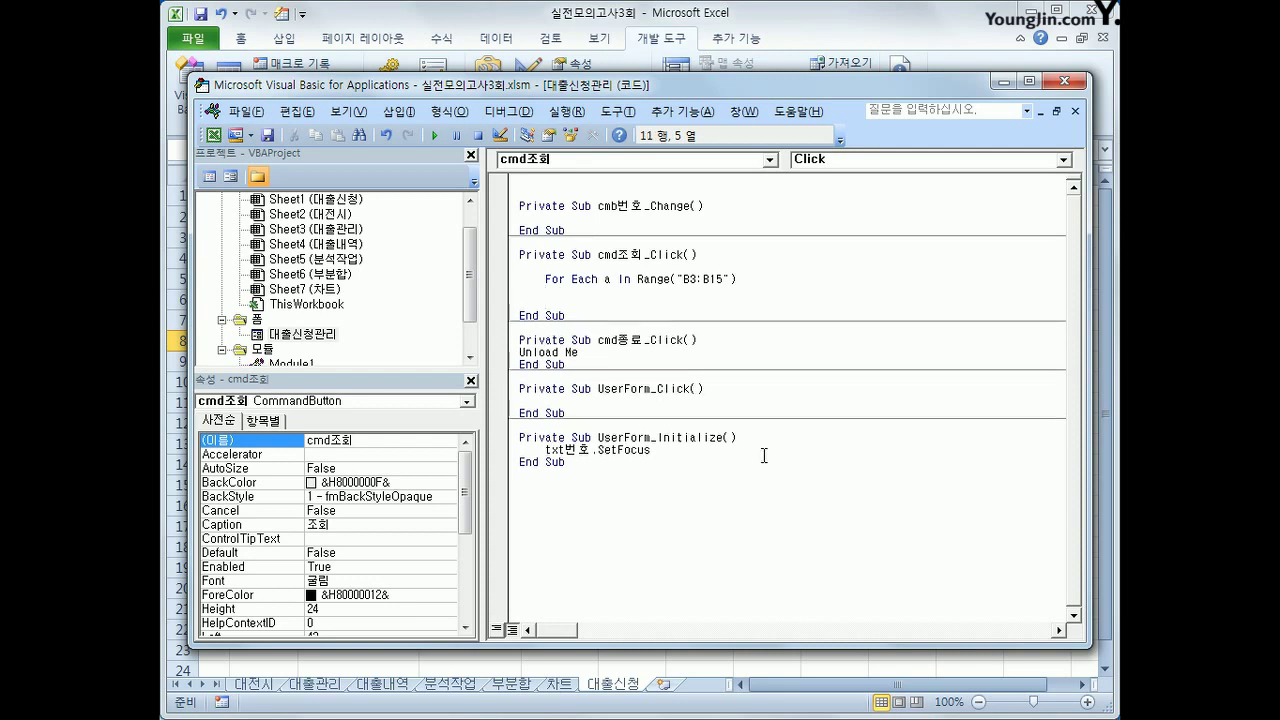
Add the condition If a.Value = UCase(txt번호) Then below the For Each line
type("if ")
type("a.vl")
type("lue = ")
type("ucase")
type("(")
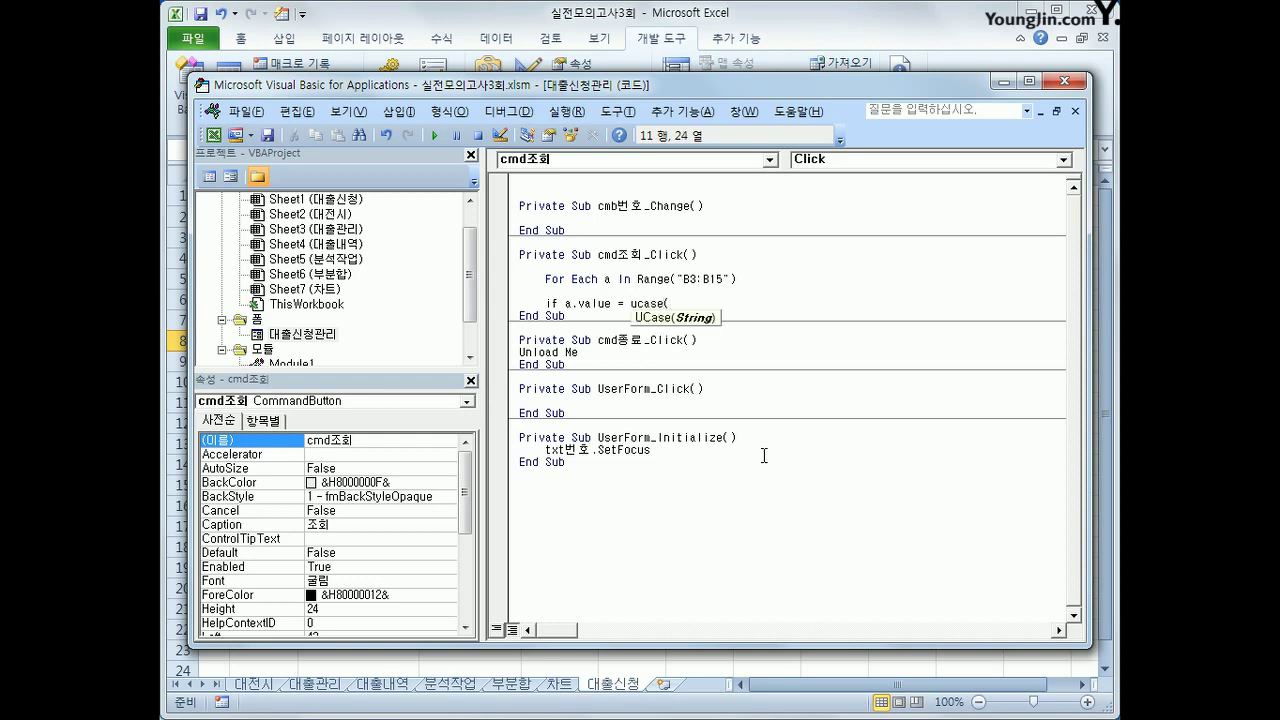
type("txt번호)")
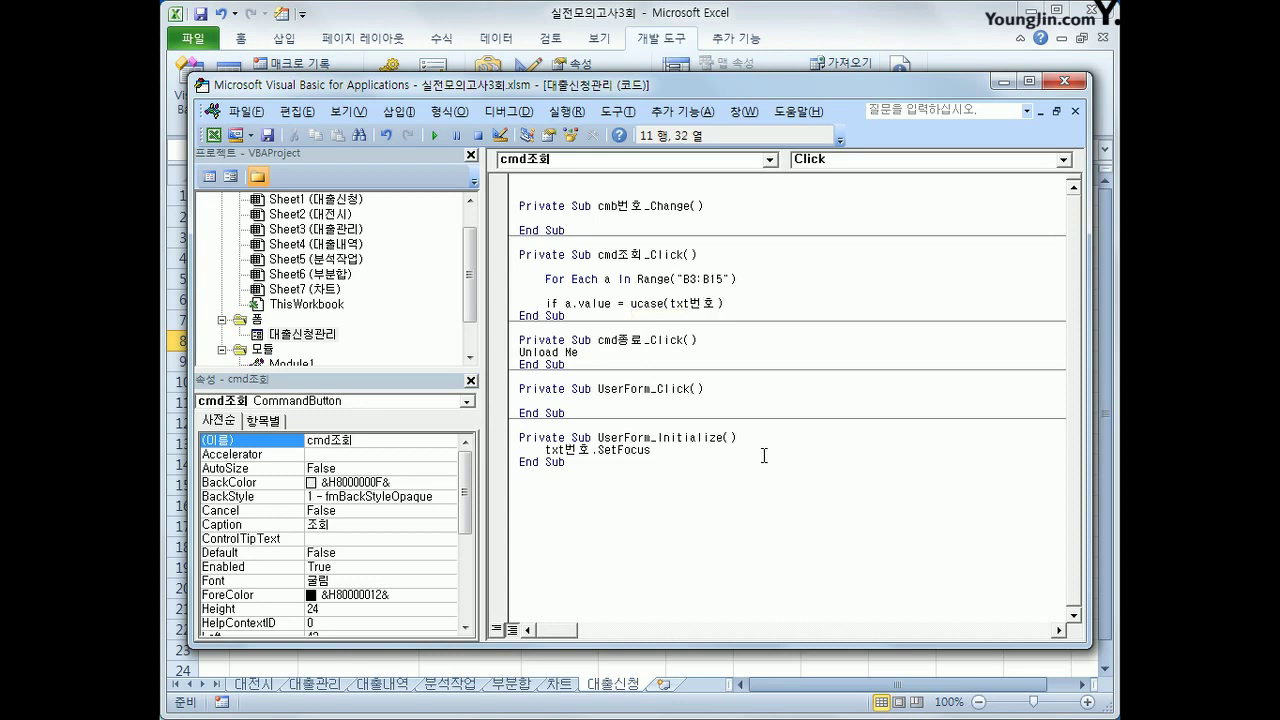
type(" then")
key("Return")
key("Return")
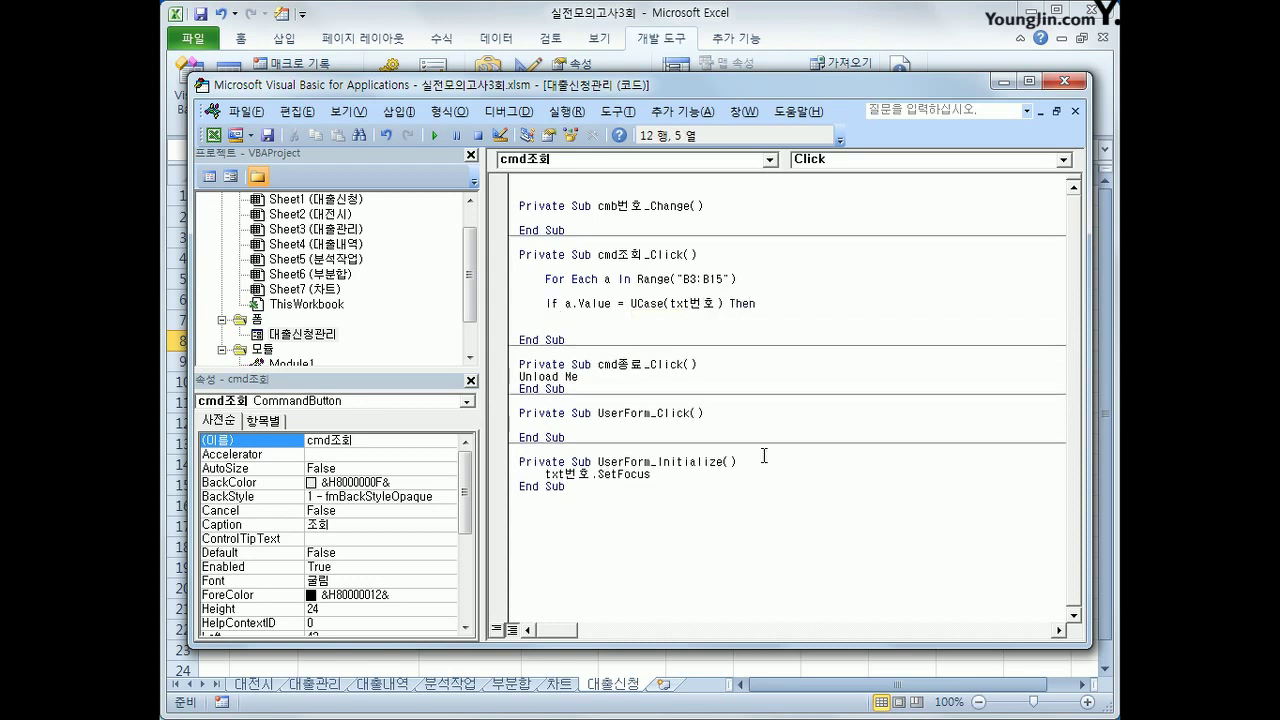
Review the loop variable and the comparison of a.Value with txt번호, and add a blank line under the If statement
left_click(686, 279)
left_click(609, 279)
left_click_drag(565, 303, 611, 304)
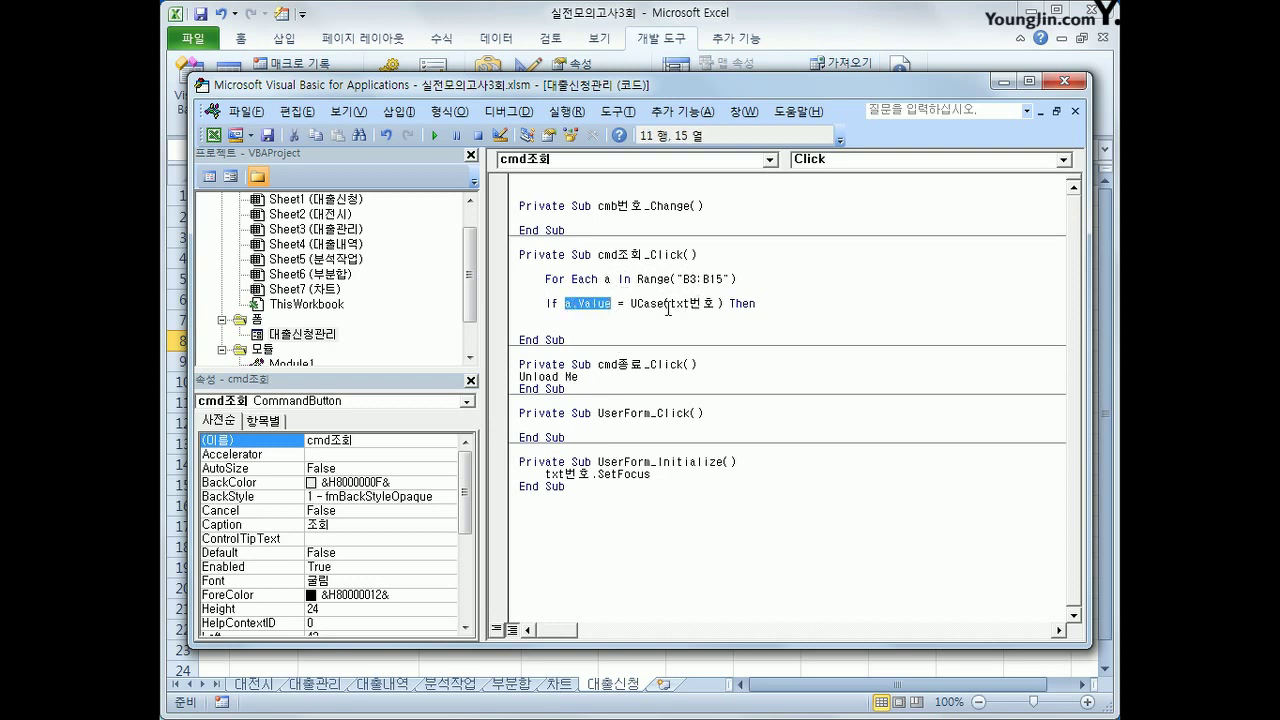
left_click(670, 303)
left_click_drag(670, 303, 716, 309)
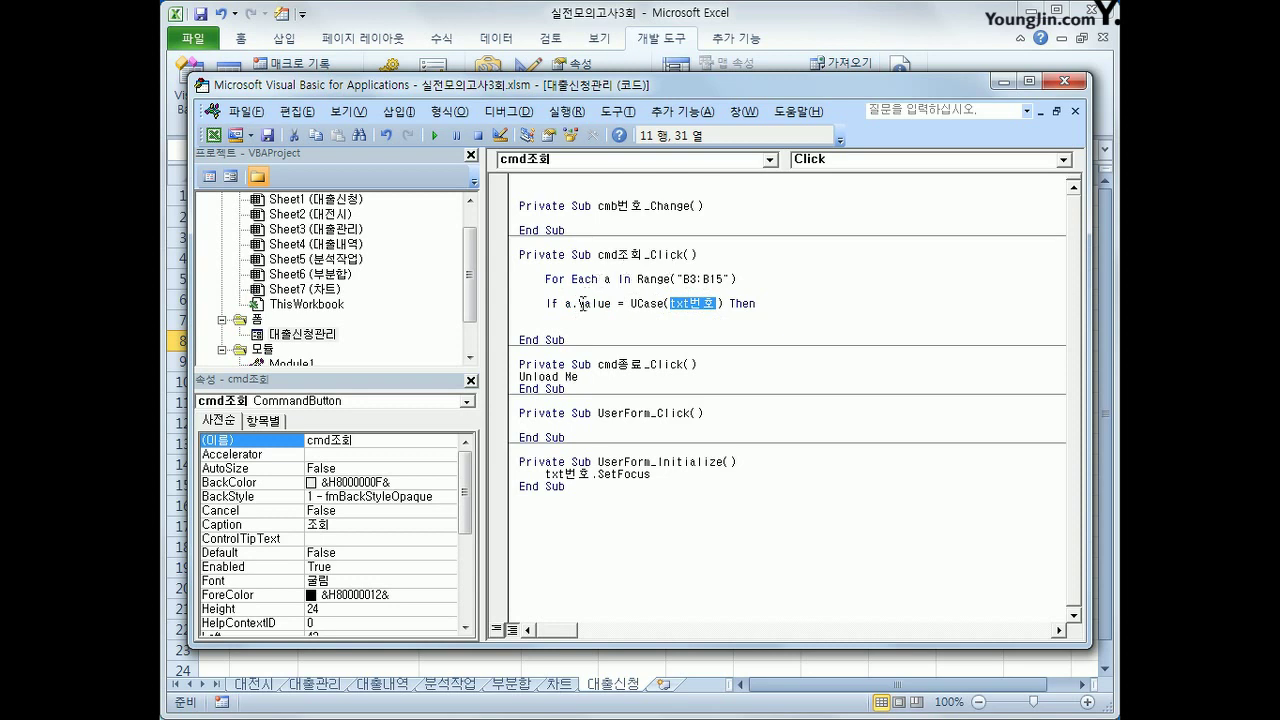
left_click(790, 316)
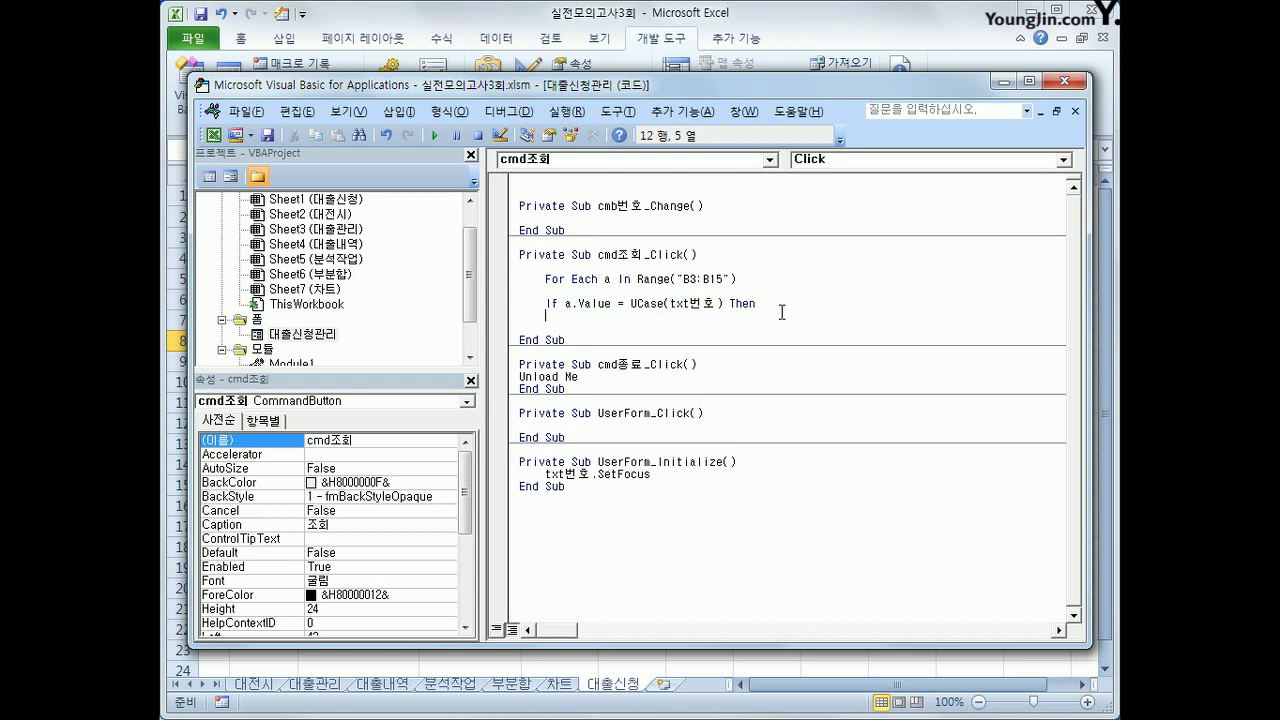
key("Return")
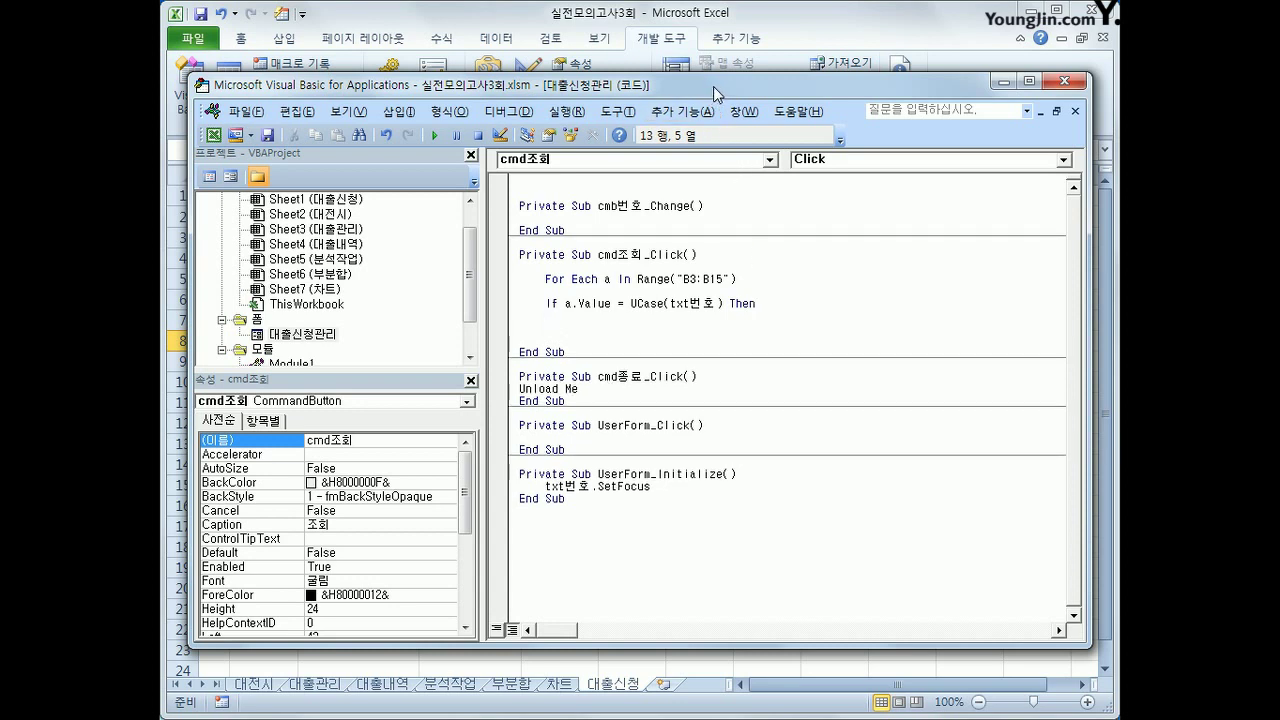
Check the names of the 종류, 금액 and 지점 text boxes in the 대출신청관리 form and return to the cmd조회_Click code
left_click(300, 334)
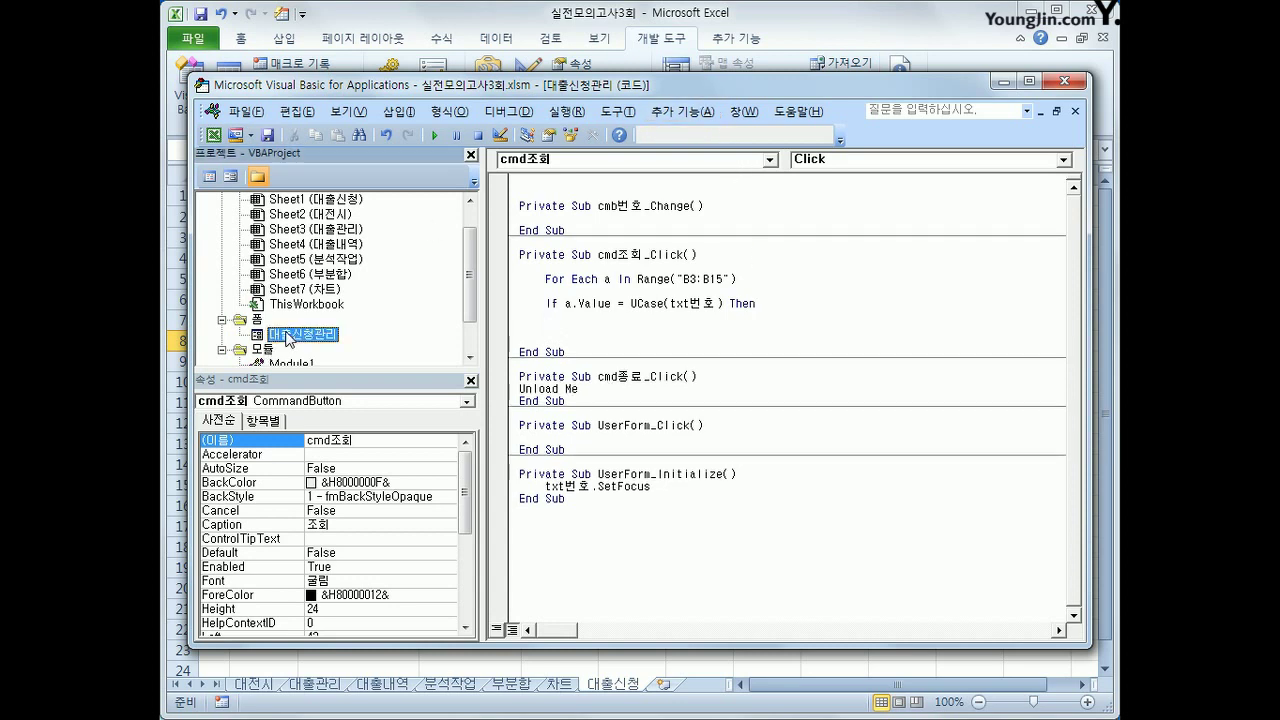
double_click(302, 336)
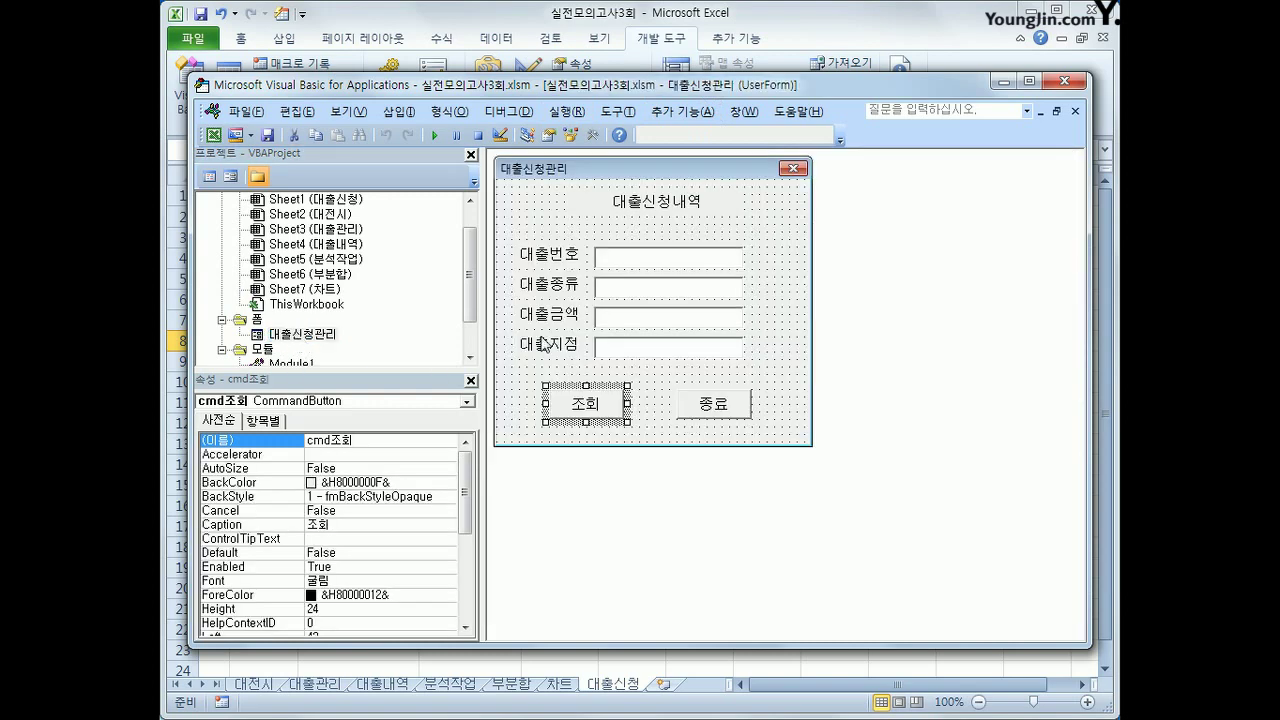
left_click(660, 288)
double_click(641, 319)
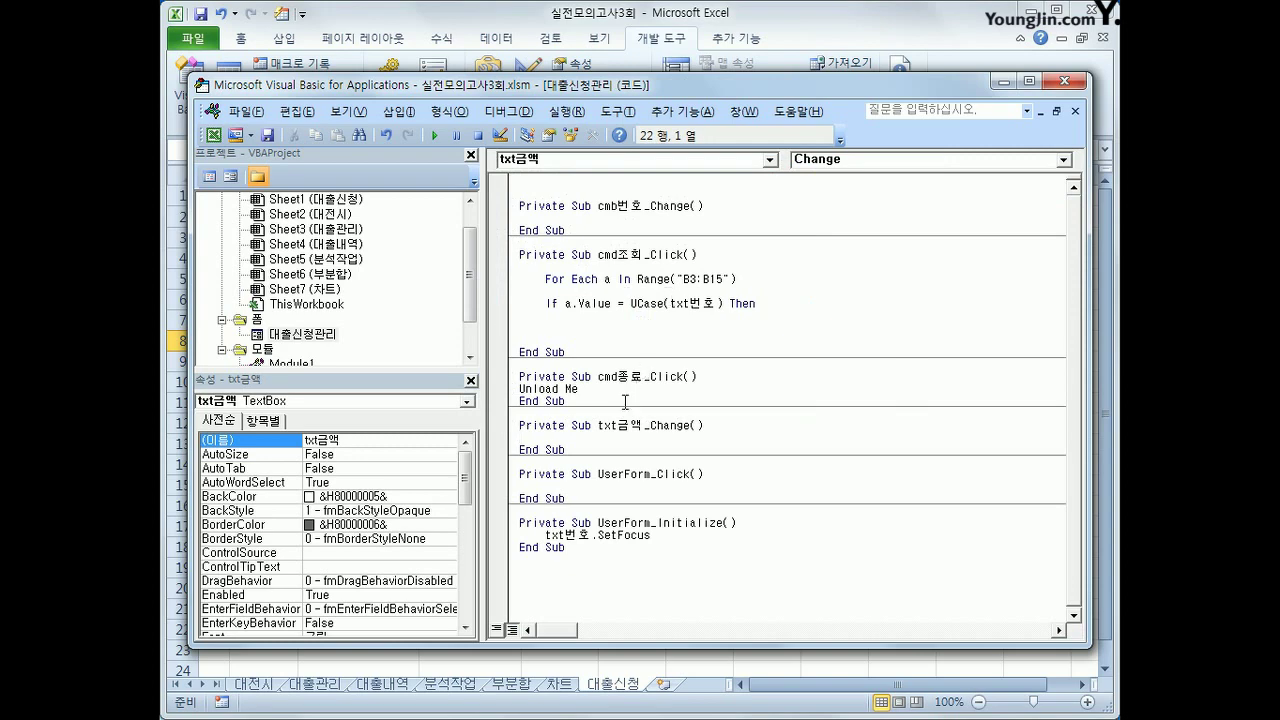
double_click(278, 338)
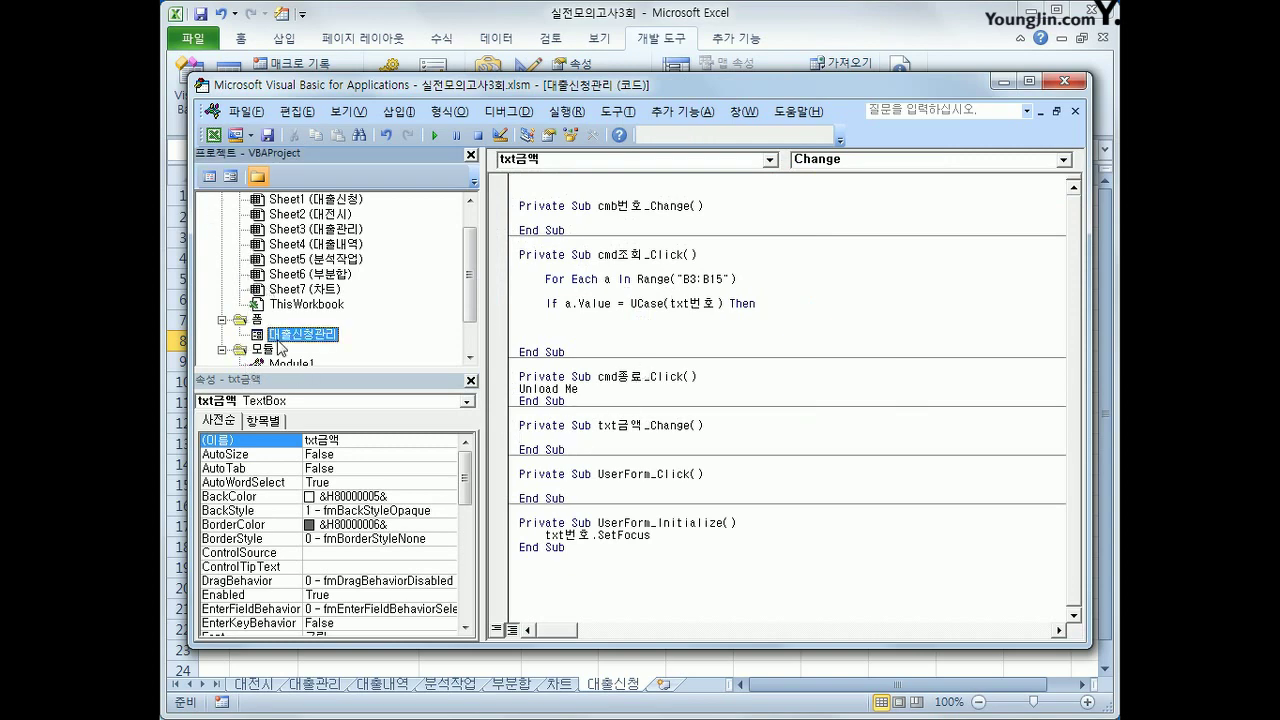
left_click(675, 350)
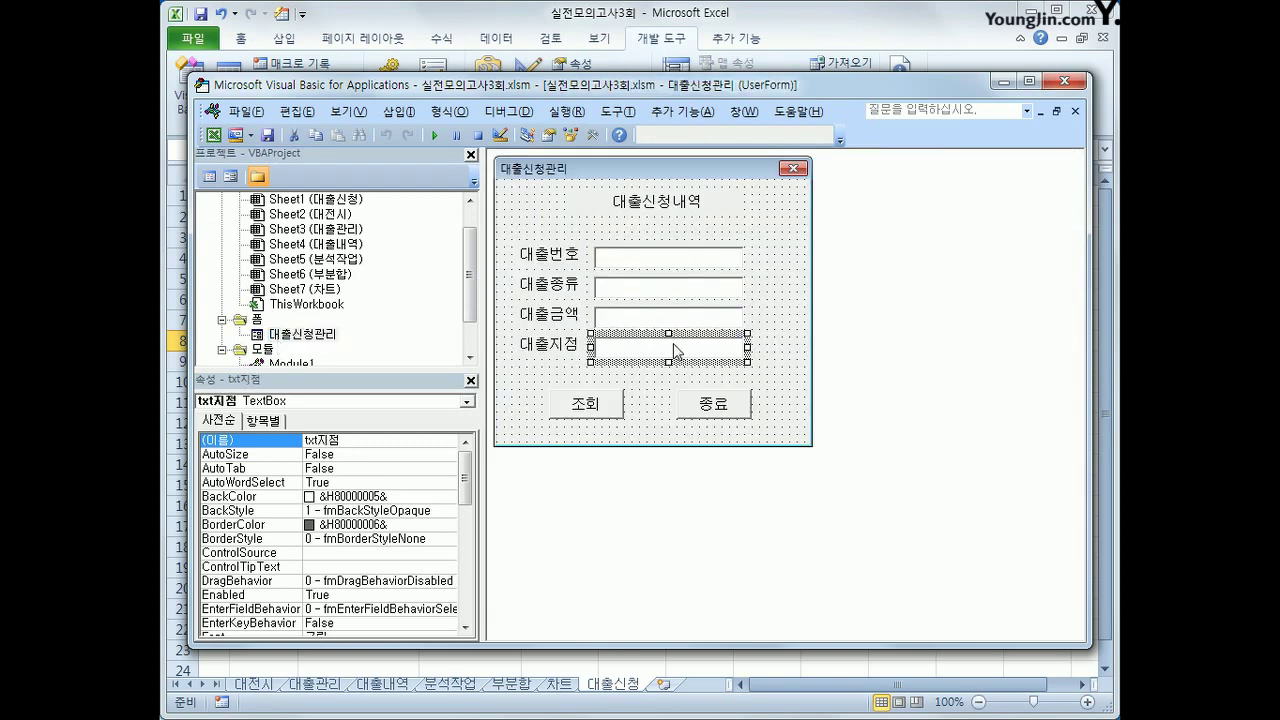
left_click(210, 176)
left_click(570, 318)
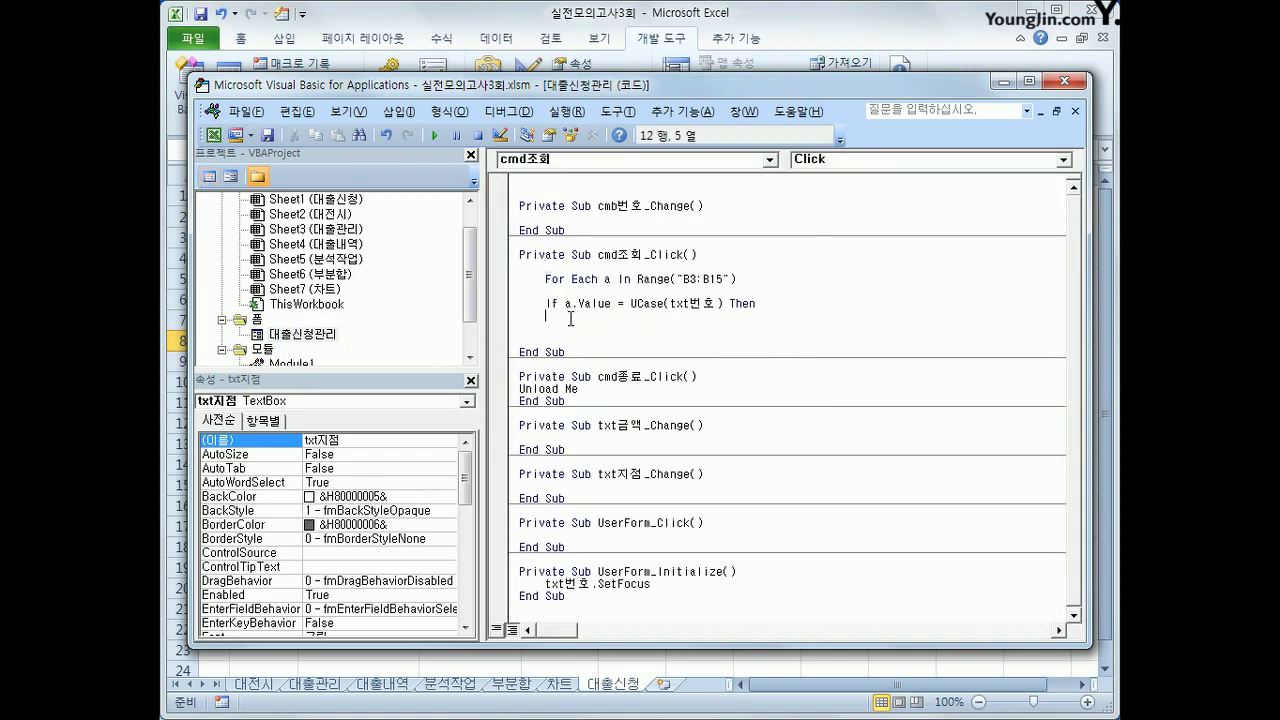
List the text box names txt종류, txt금액 and txt지점 on separate indented lines inside the If block
key("Return")
key("Tab")
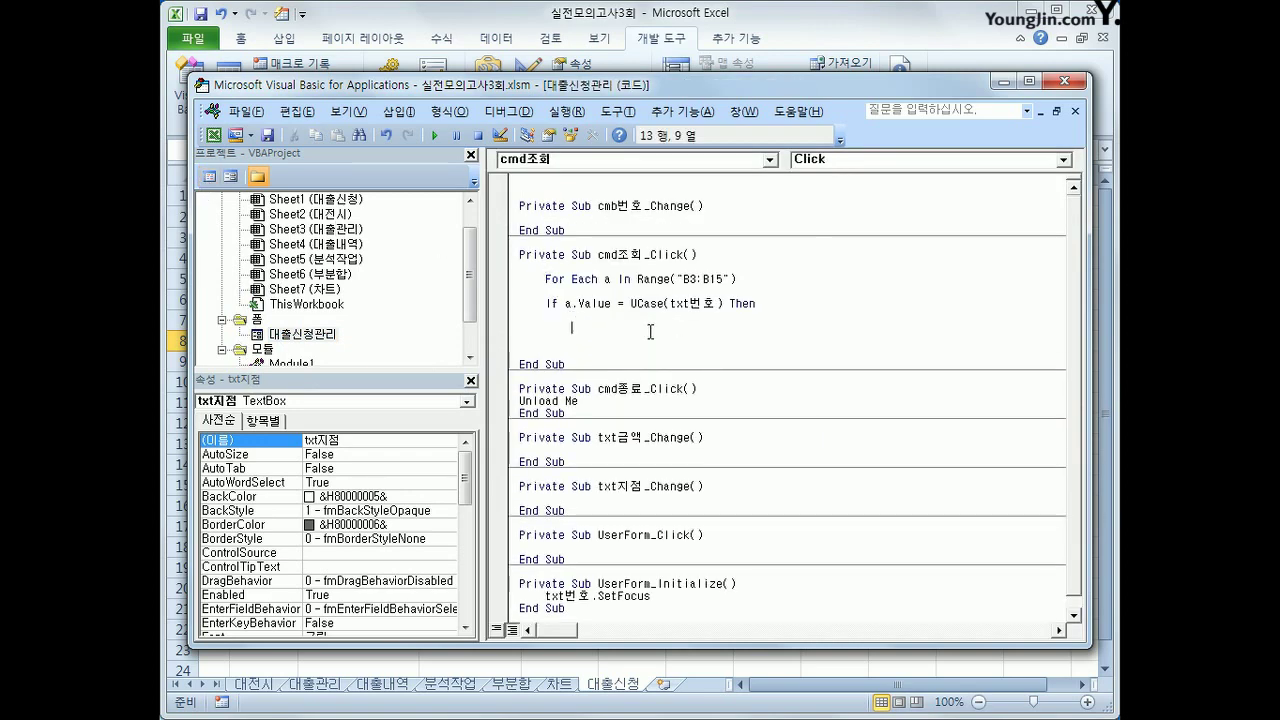
type("txt종류")
key("Return")
type("ㅅㅌㅅ")
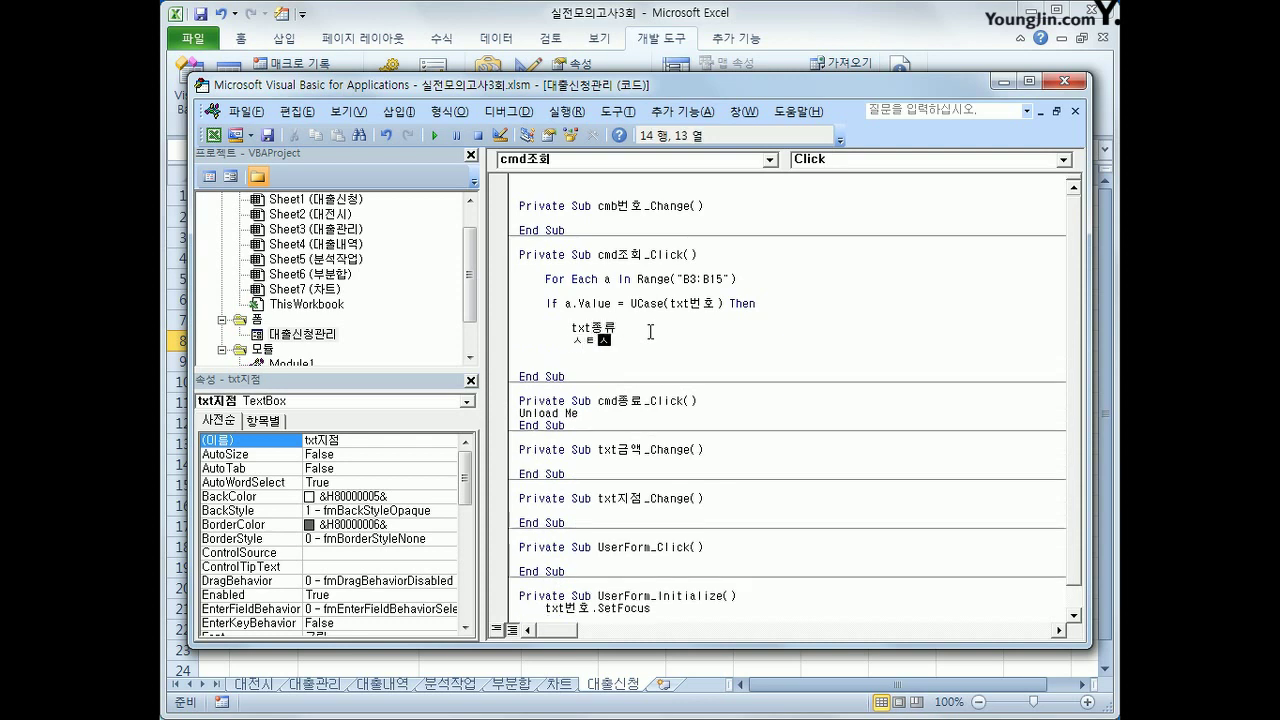
key("BackSpace")
key("BackSpace")
key("BackSpace")
key("Hangul")
type("txt지")
key("BackSpace")
key("BackSpace")
type("ㄱ금액")
key("Return")
type("txt지점")
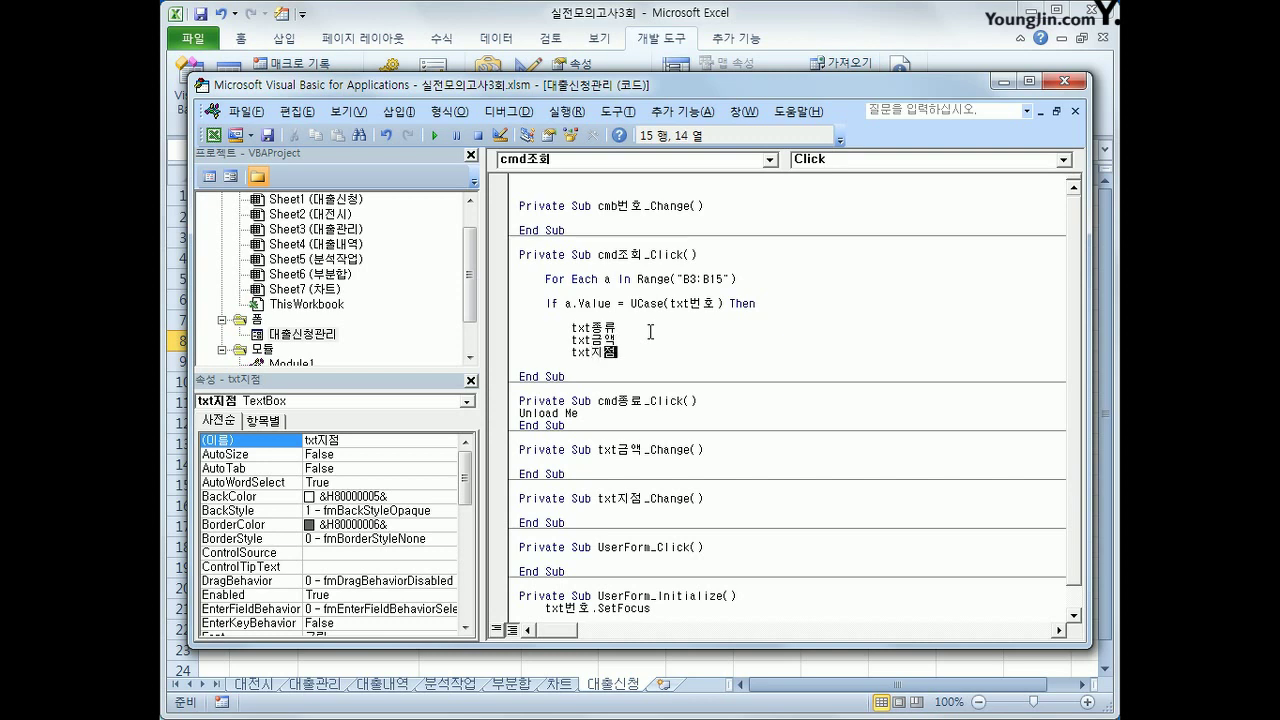
Begin the assignment txt종류 = cells( on the first text box line
left_click(650, 331)
type("= cells(")
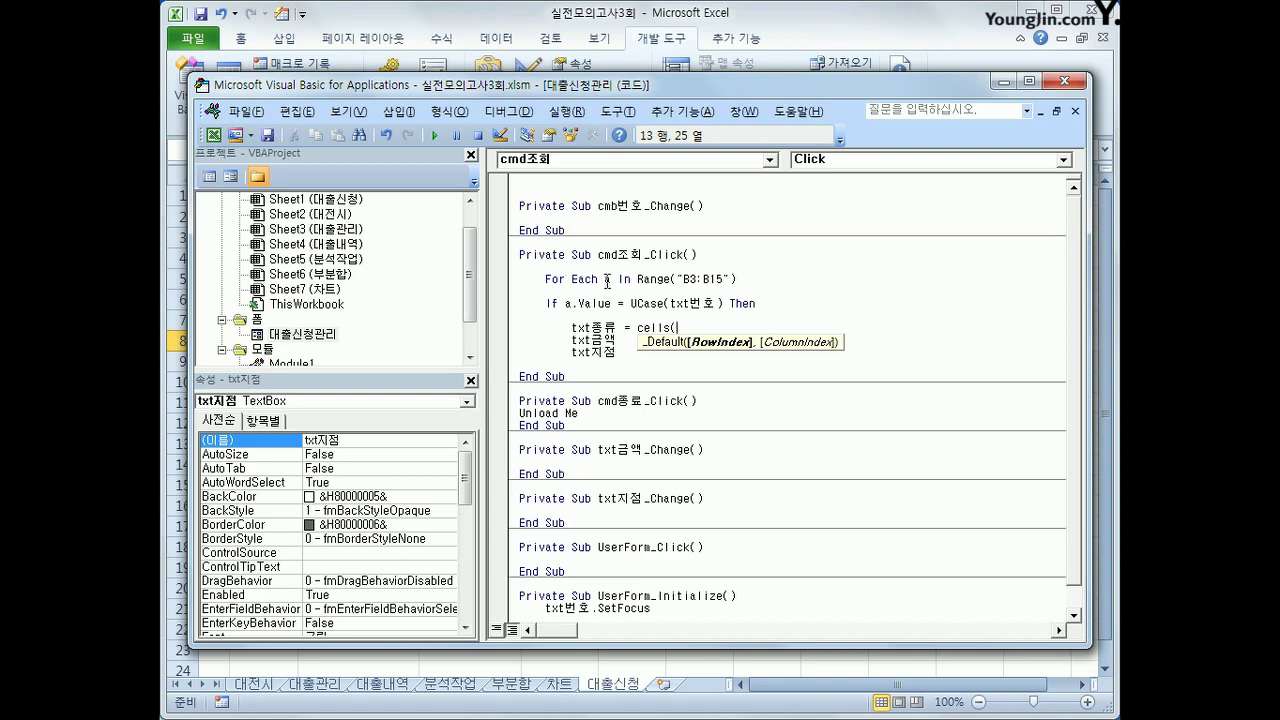
left_click(618, 279)
left_click(617, 416)
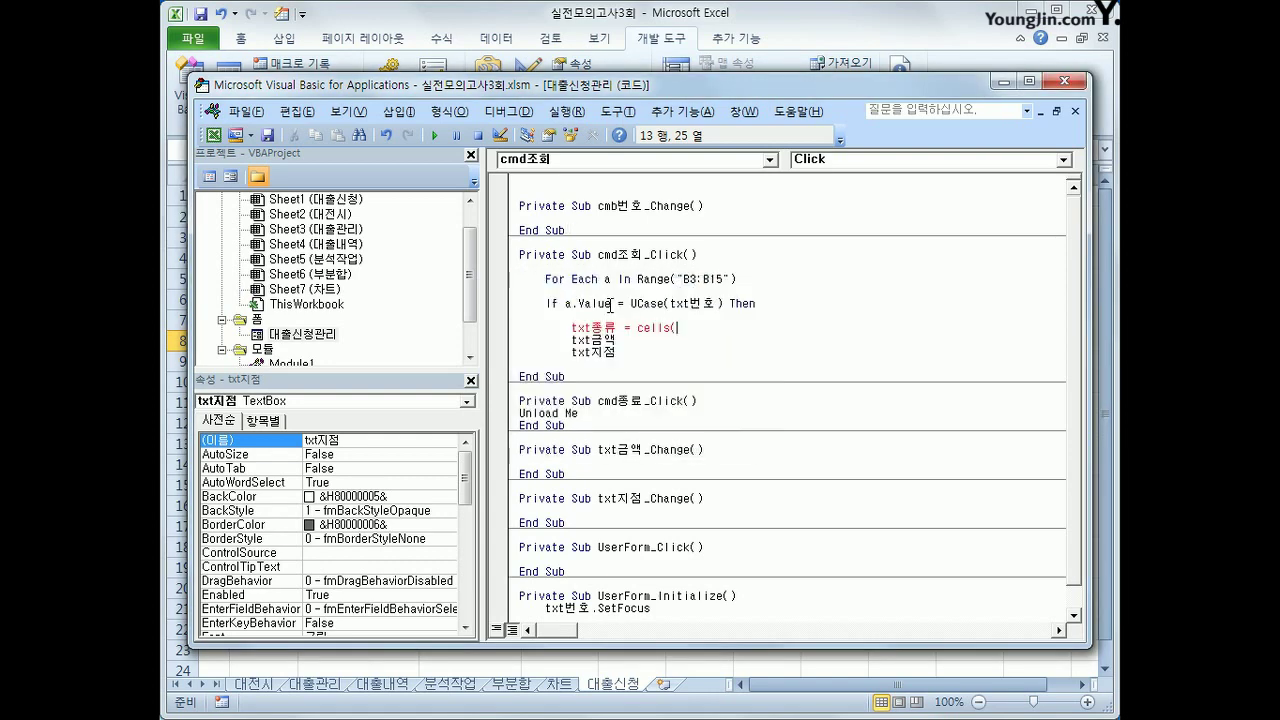
Add the line iRow = 2 above the For Each loop in cmd조회_Click, checking the table's header row on the 대출신청 sheet
left_click(608, 268)
key("Return")
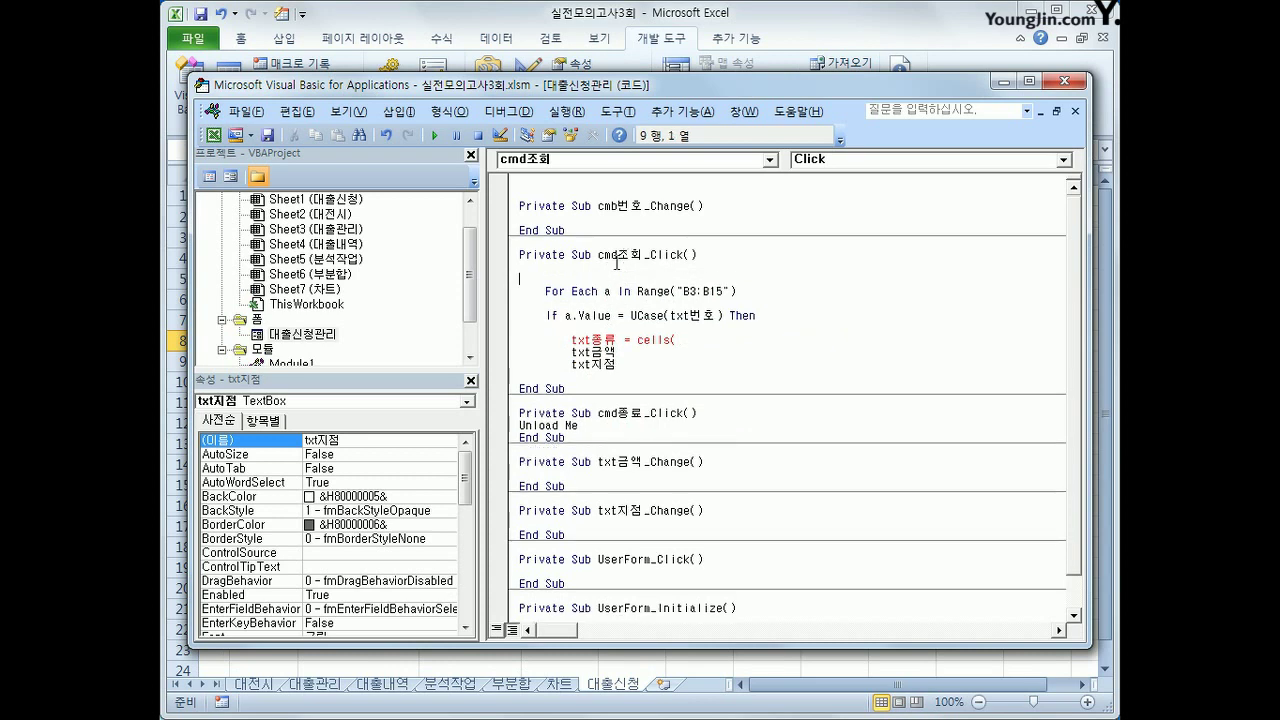
key("Return")
type("i")
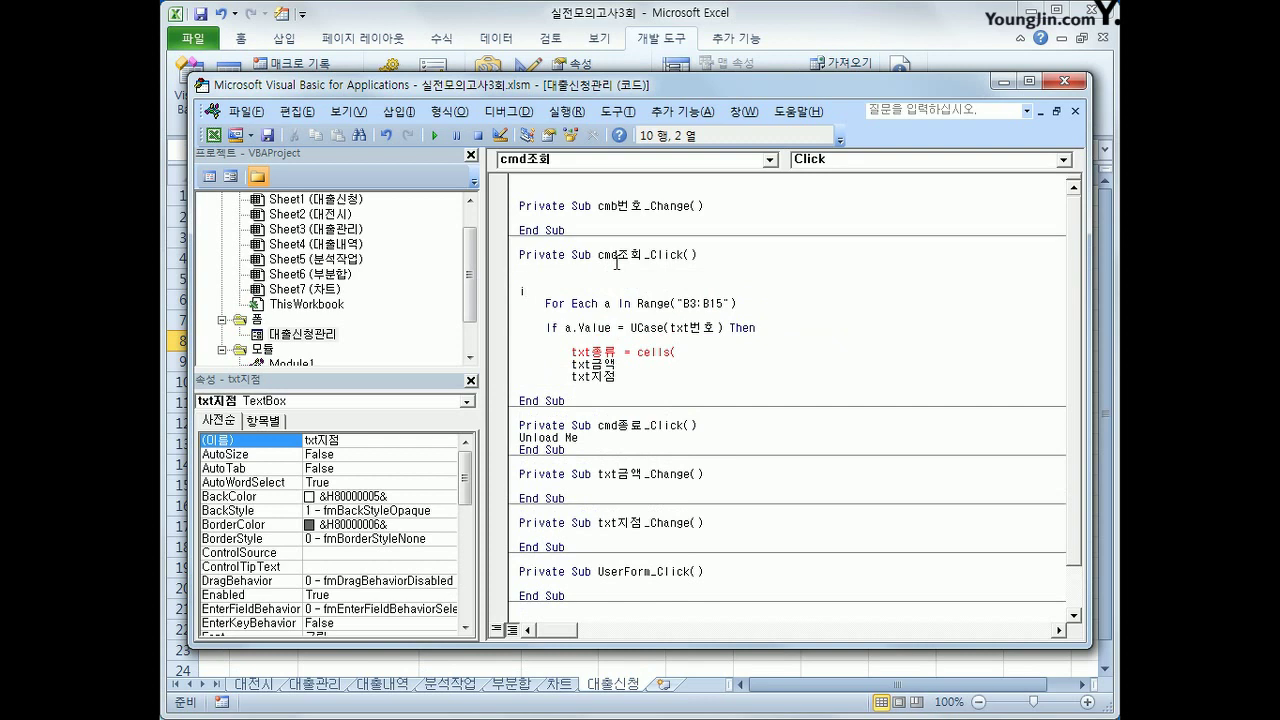
type("Row =")
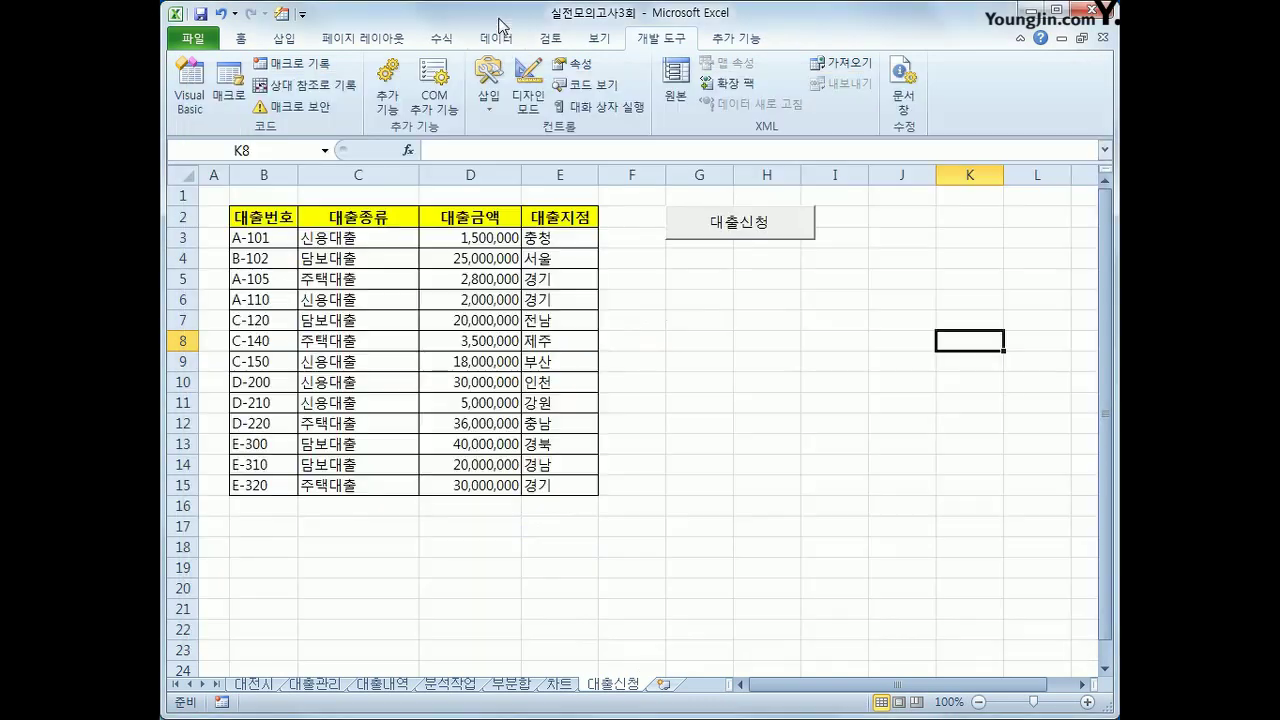
left_click(470, 58)
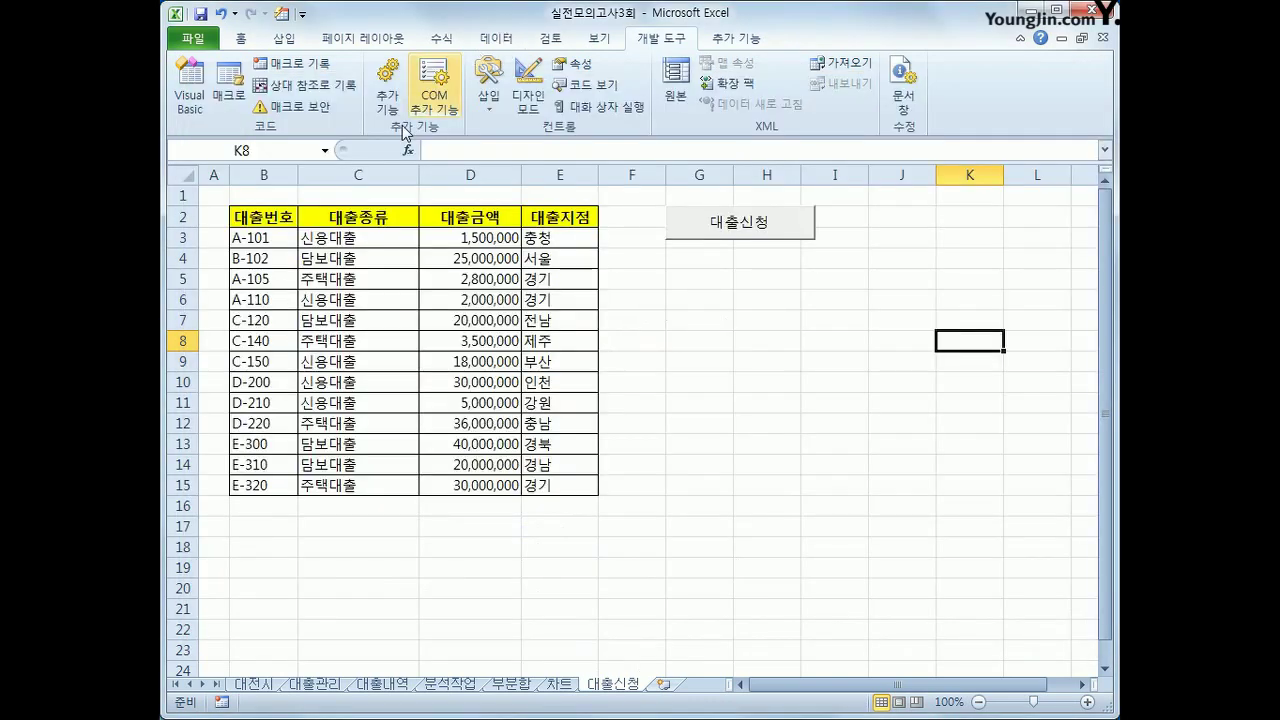
left_click(268, 214)
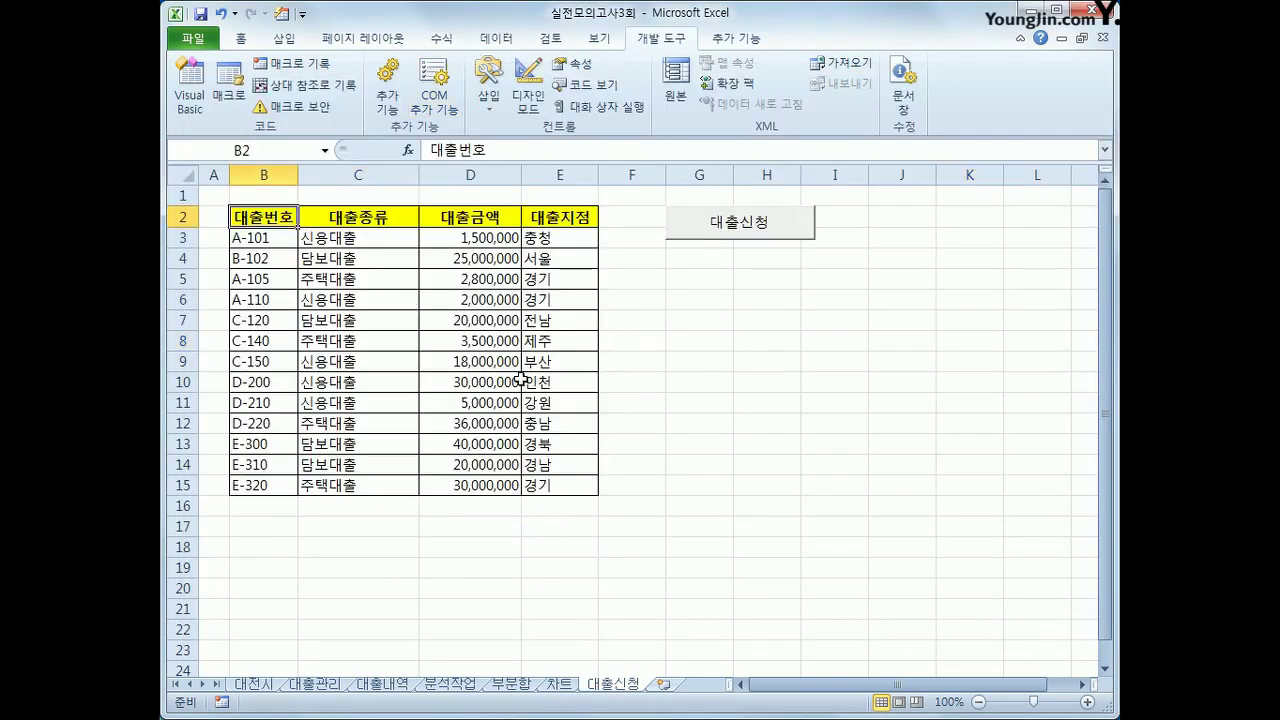
left_click(206, 106)
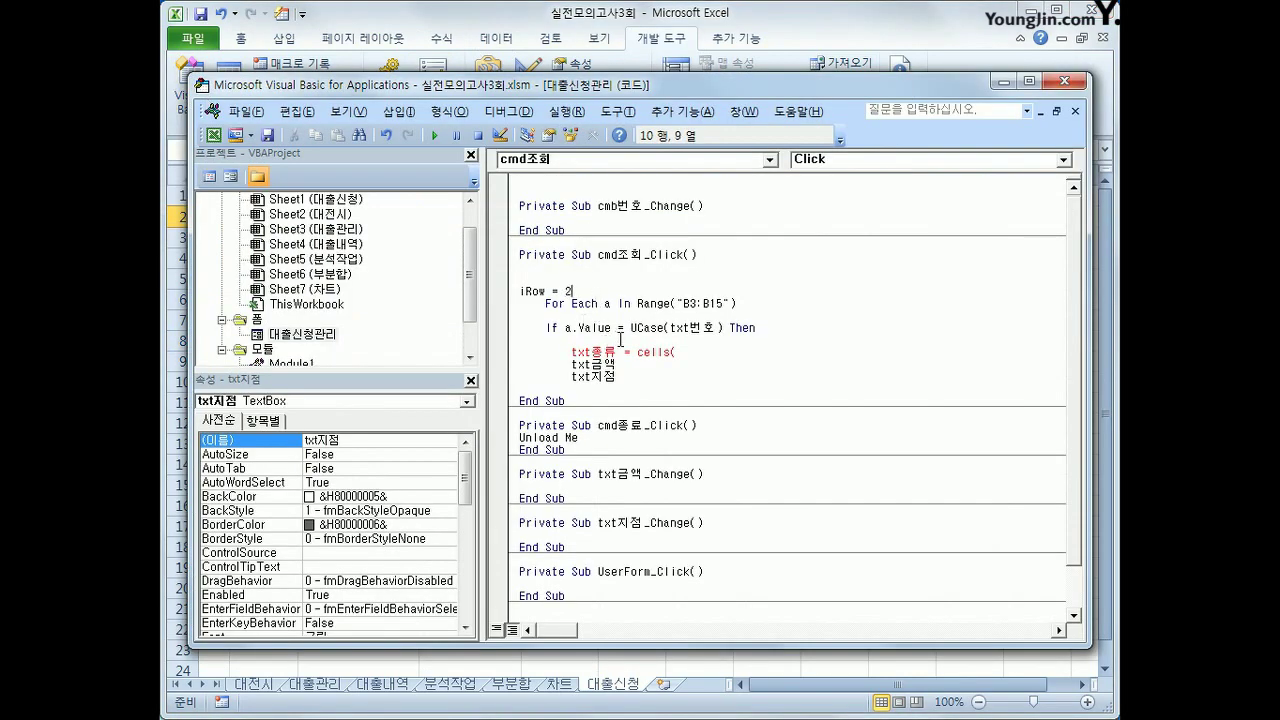
key("Return")
Insert the counter line iRow = iRow + 1 inside the For Each loop, above the If statement
left_click(746, 327)
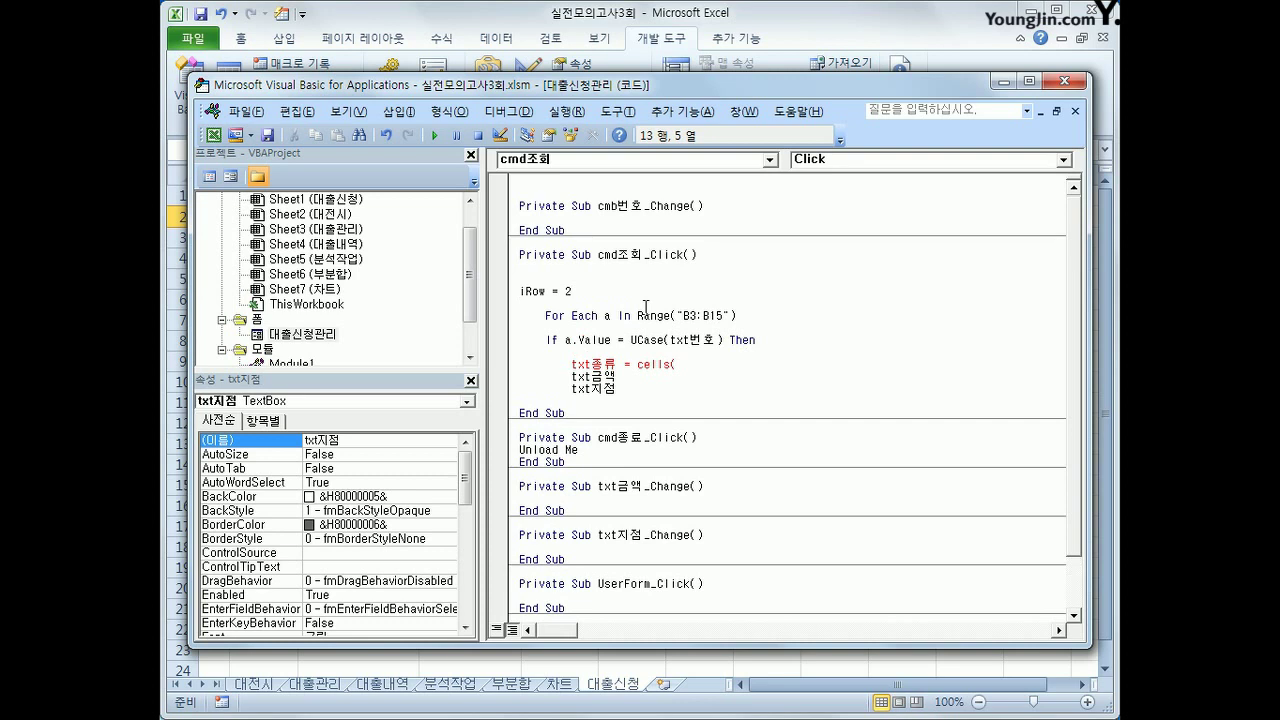
key("Return")
type("iRow ")
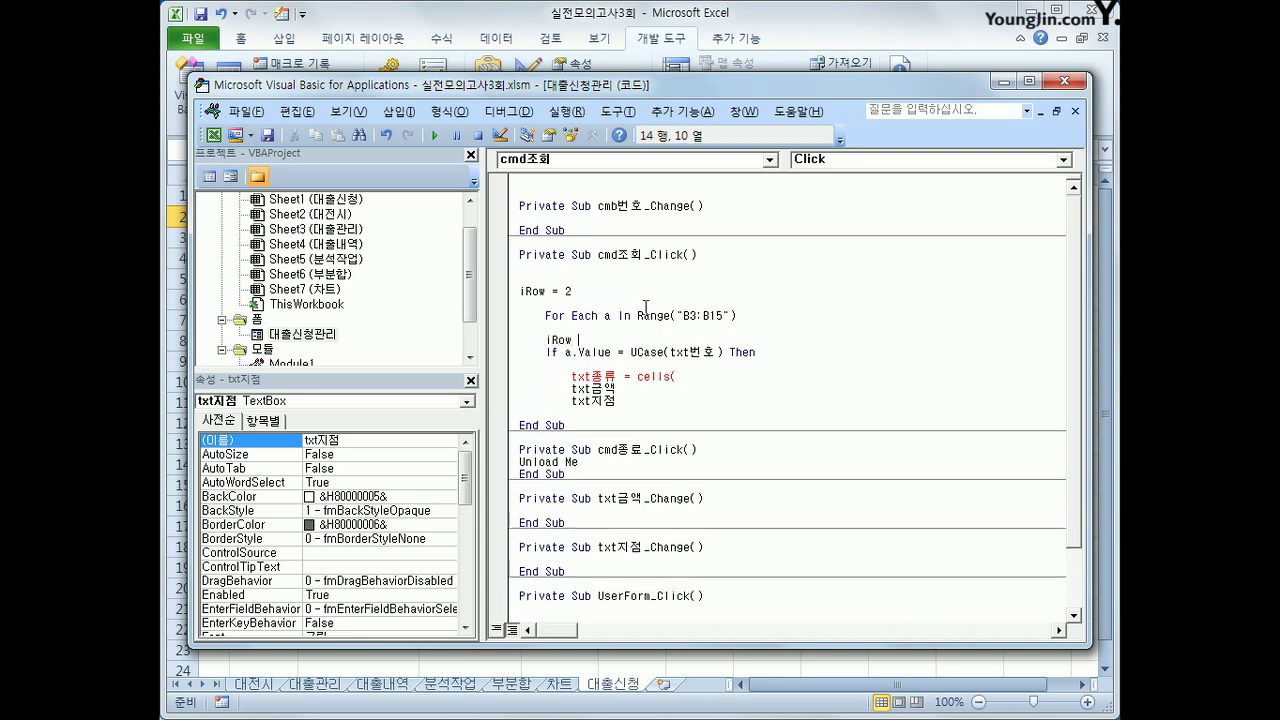
type("= iRow + 1")
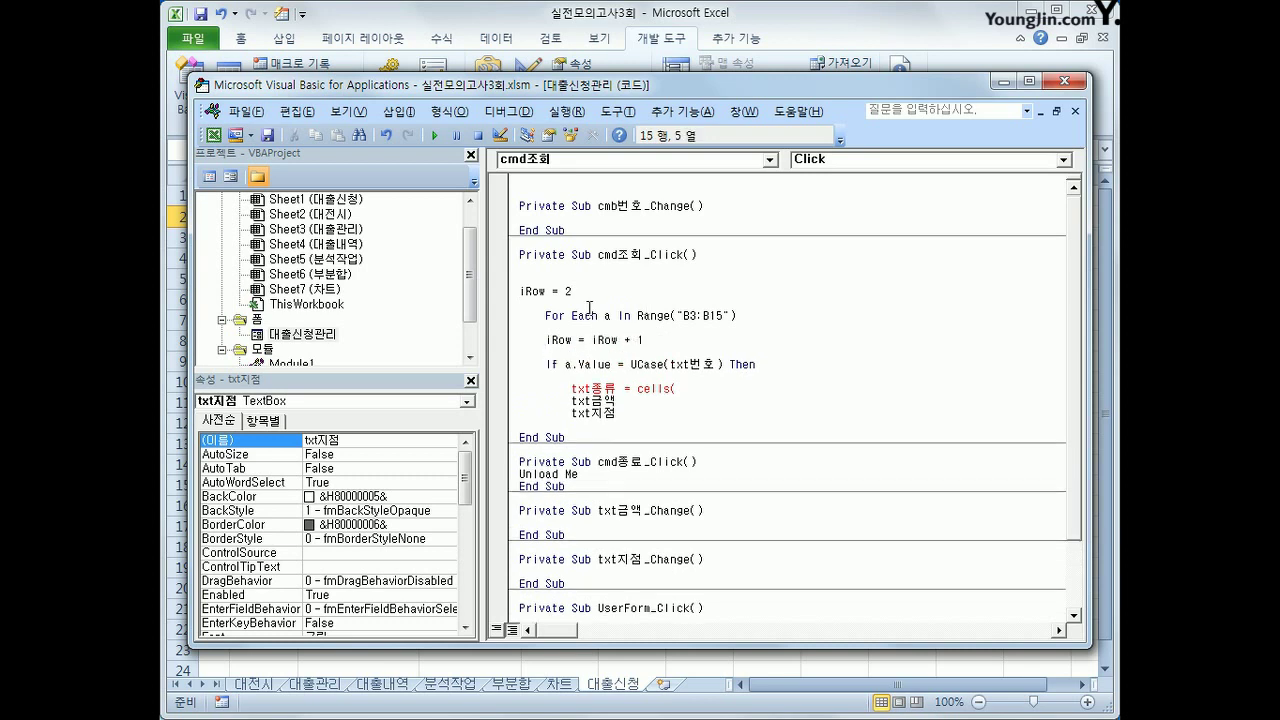
Compare the table rows on the 대출신청 sheet with the iRow counter lines in the cmd조회_Click code
left_click(398, 70)
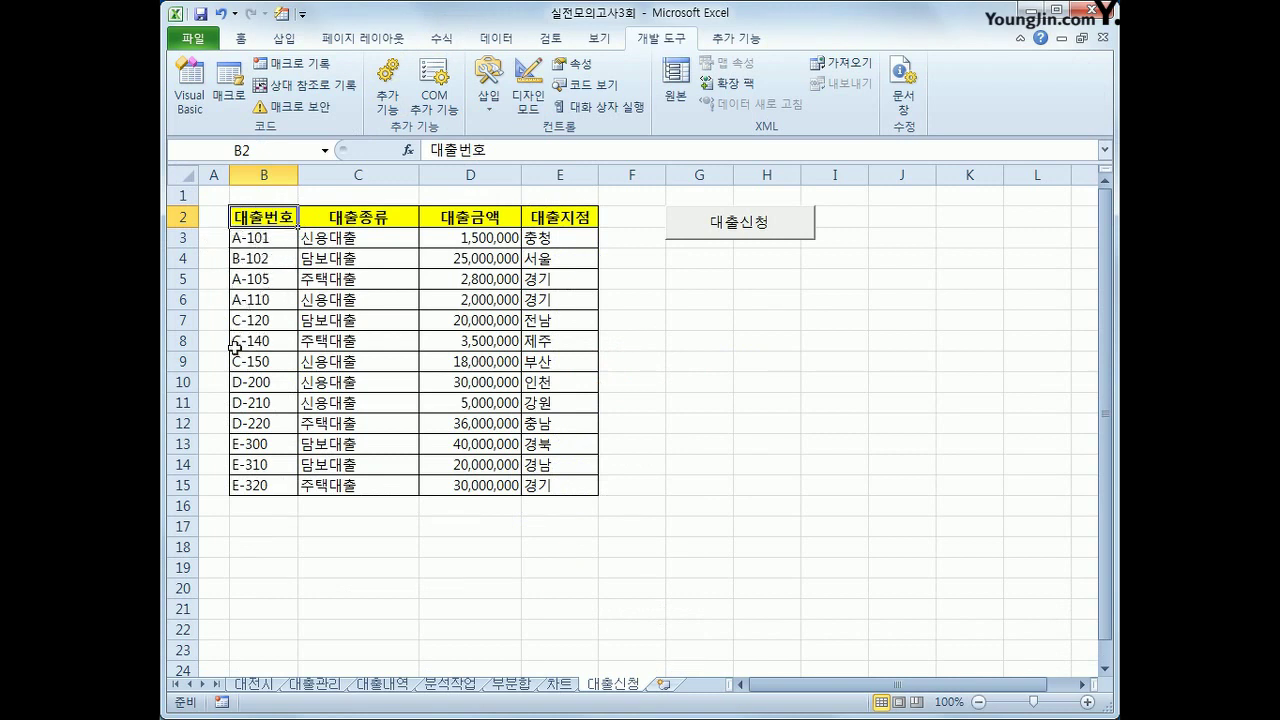
left_click(195, 104)
left_click(655, 343)
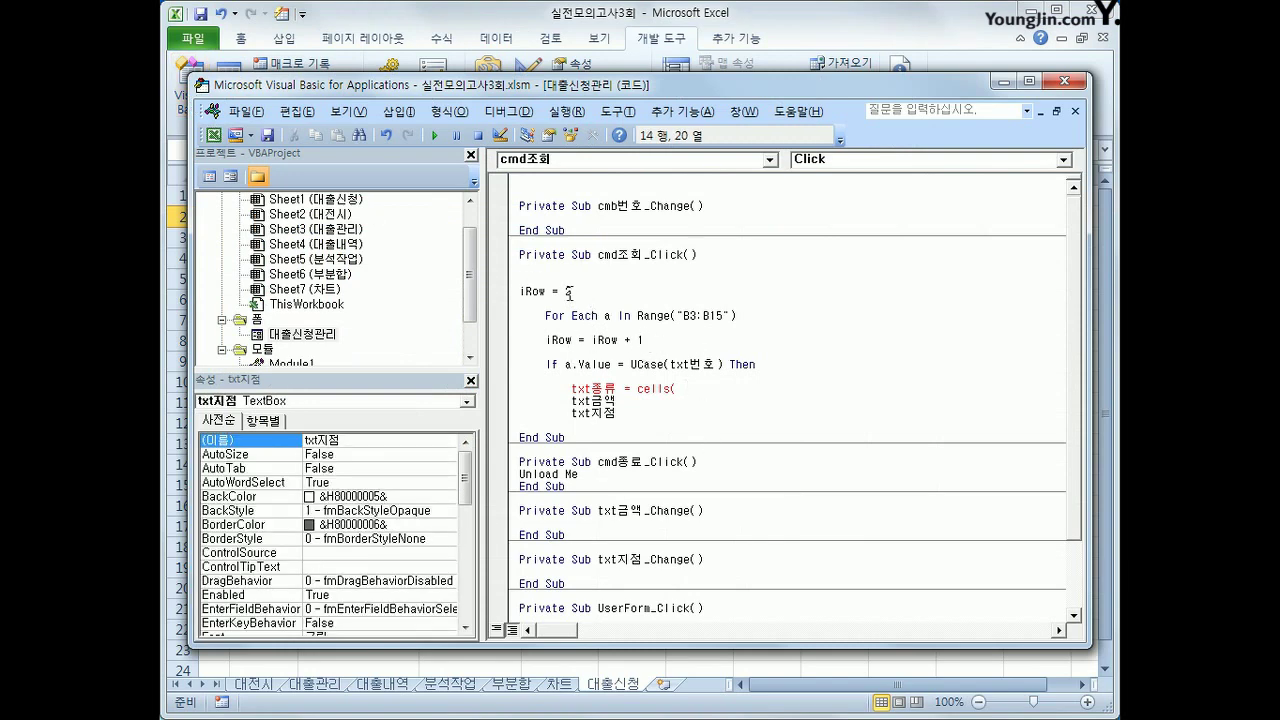
left_click_drag(646, 342, 545, 343)
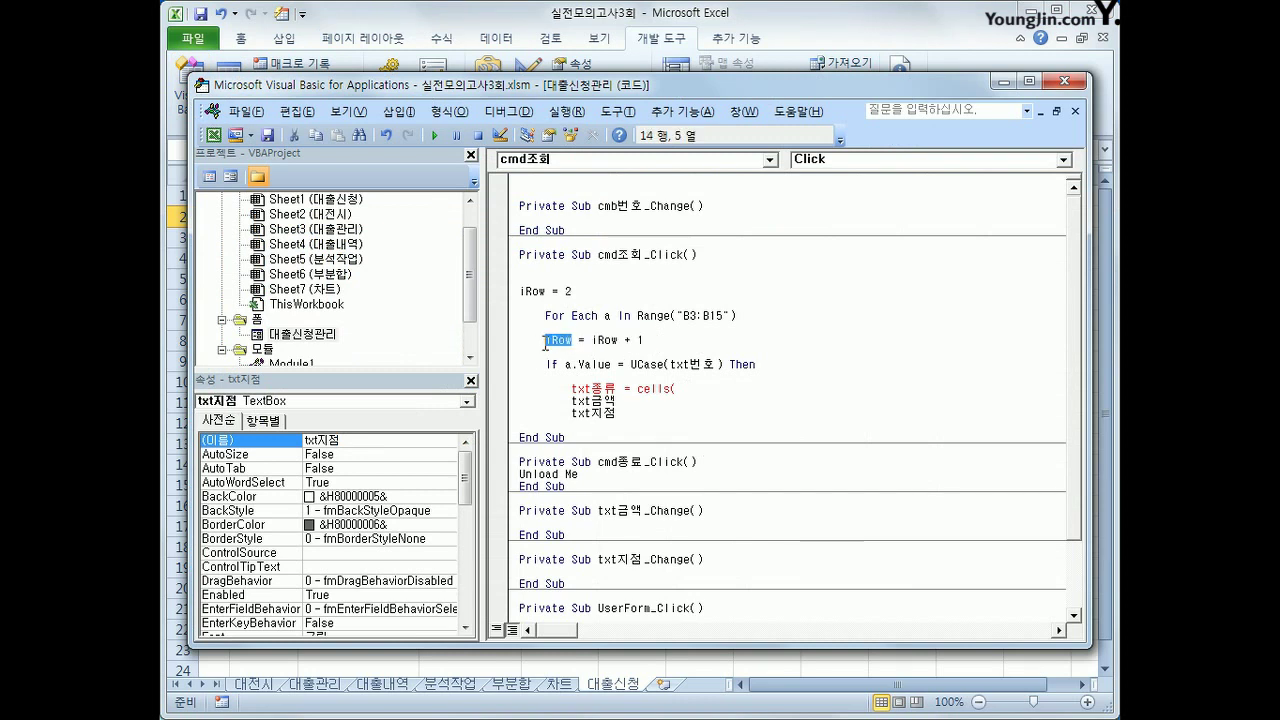
Complete the txt종류 assignment as Cells(iRow, 3)
left_click(708, 389)
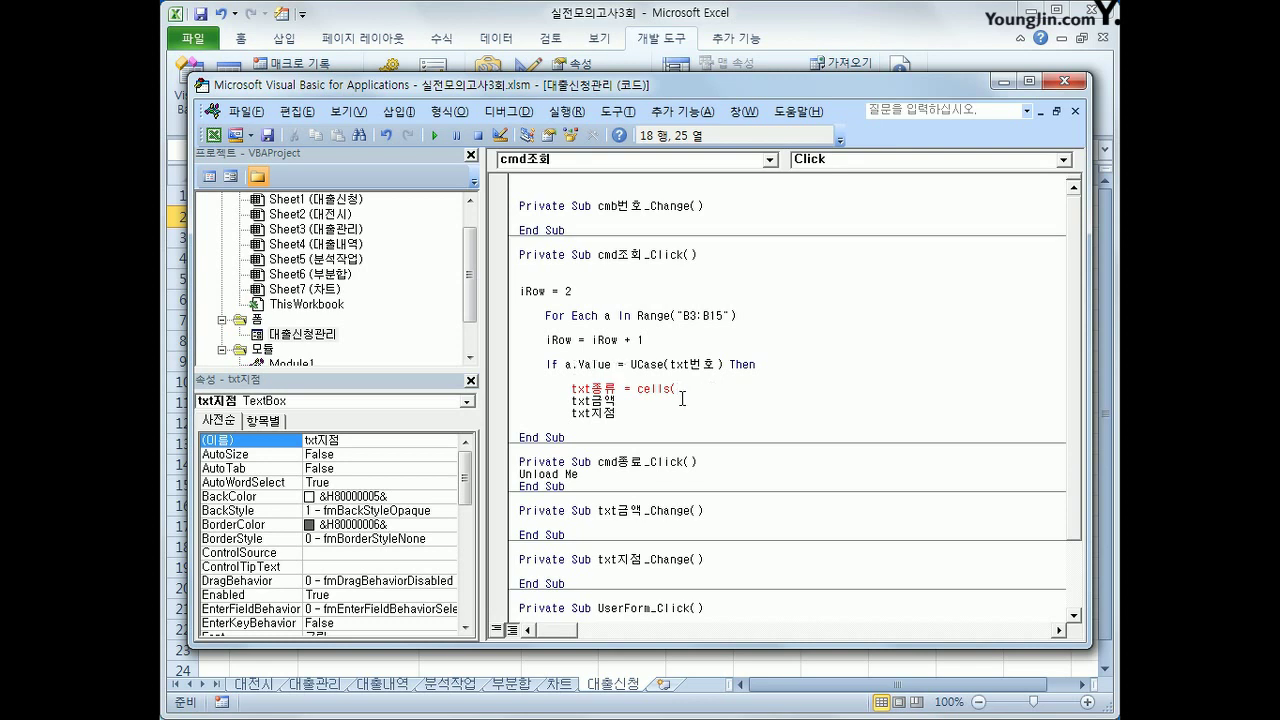
type("iRow,3")
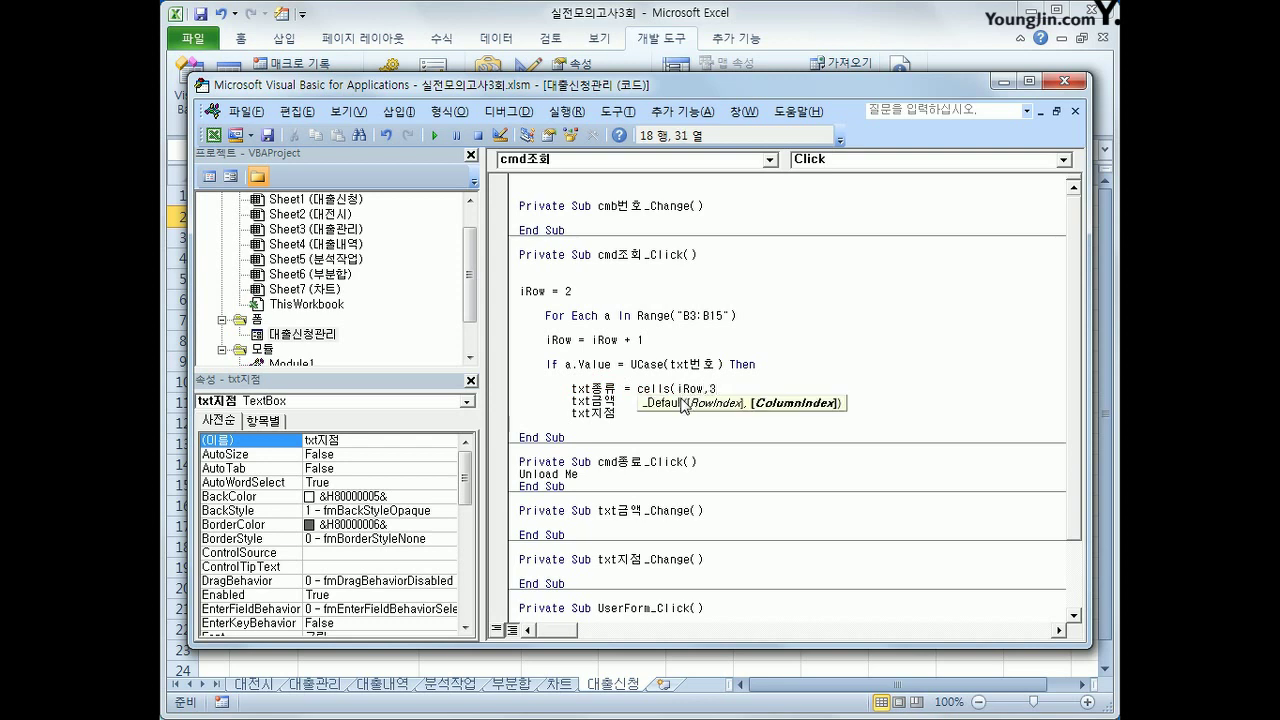
key("Down")
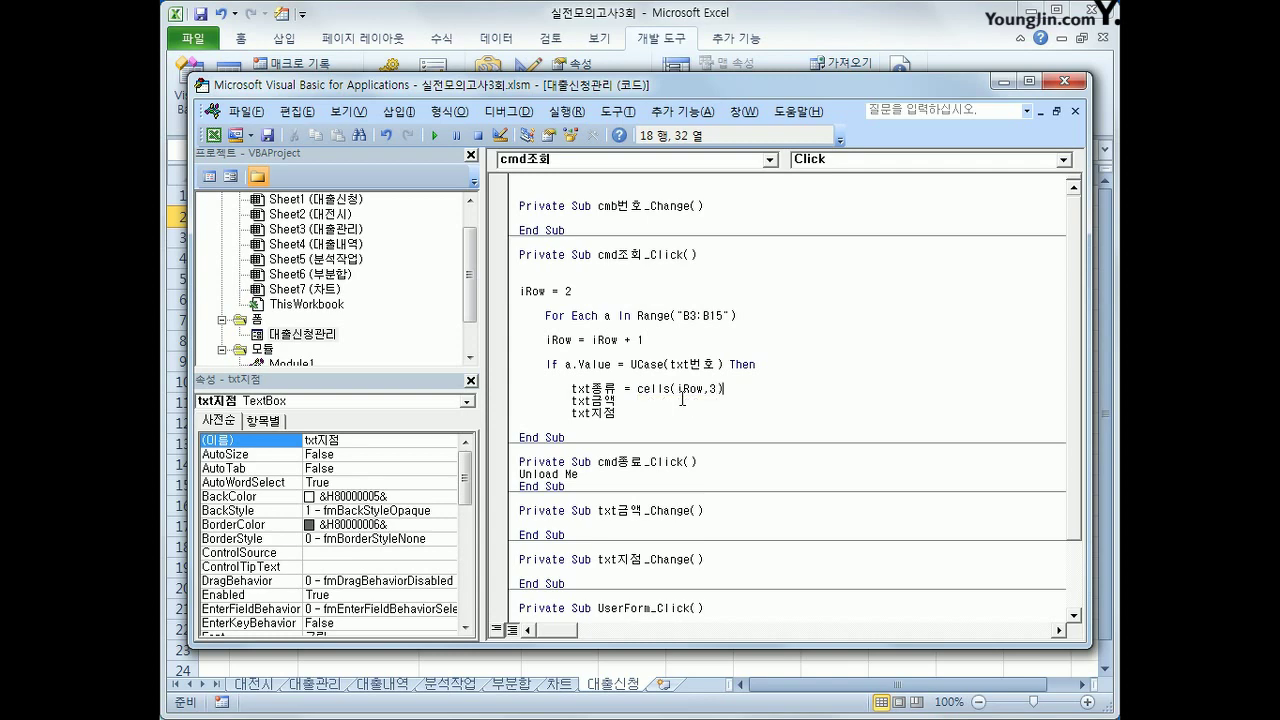
Assign Cells(iRow, 4) to txt금액 by reusing the expression from the txt종류 line
type("=")
key("Up")
key("Return")
key("shift+End")
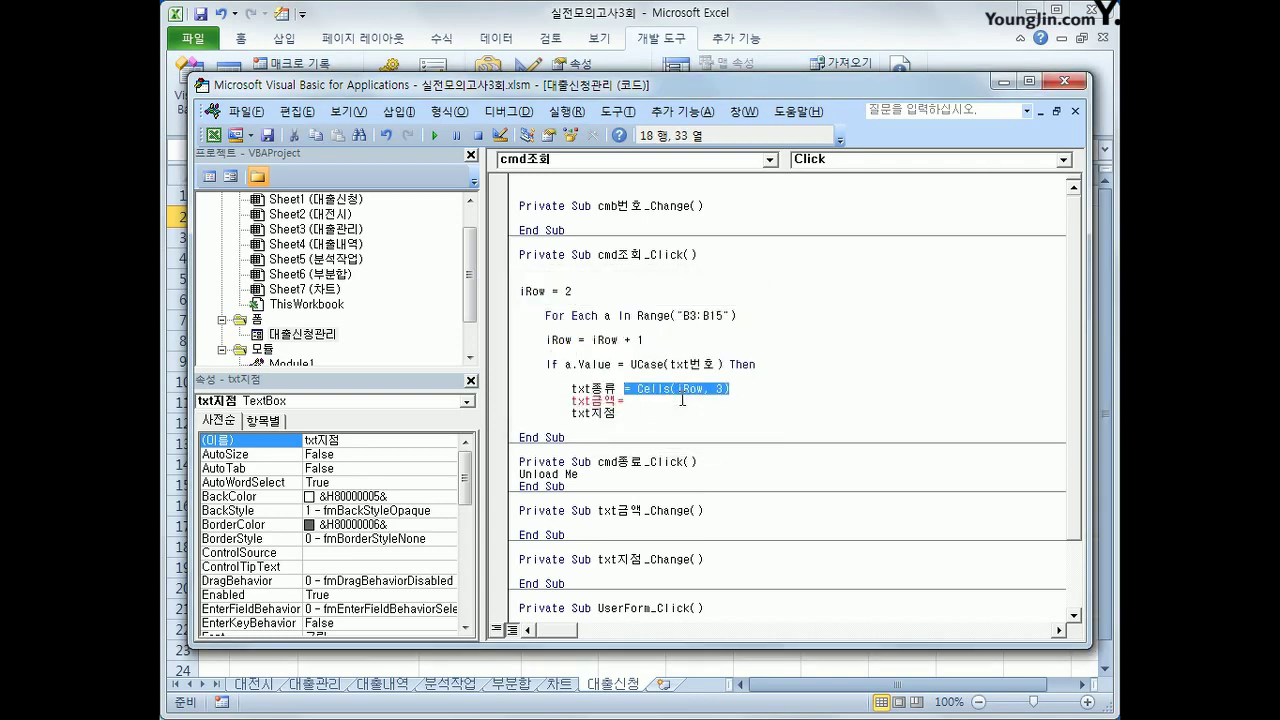
key("ctrl+c")
key("Down")
key("ctrl+v")
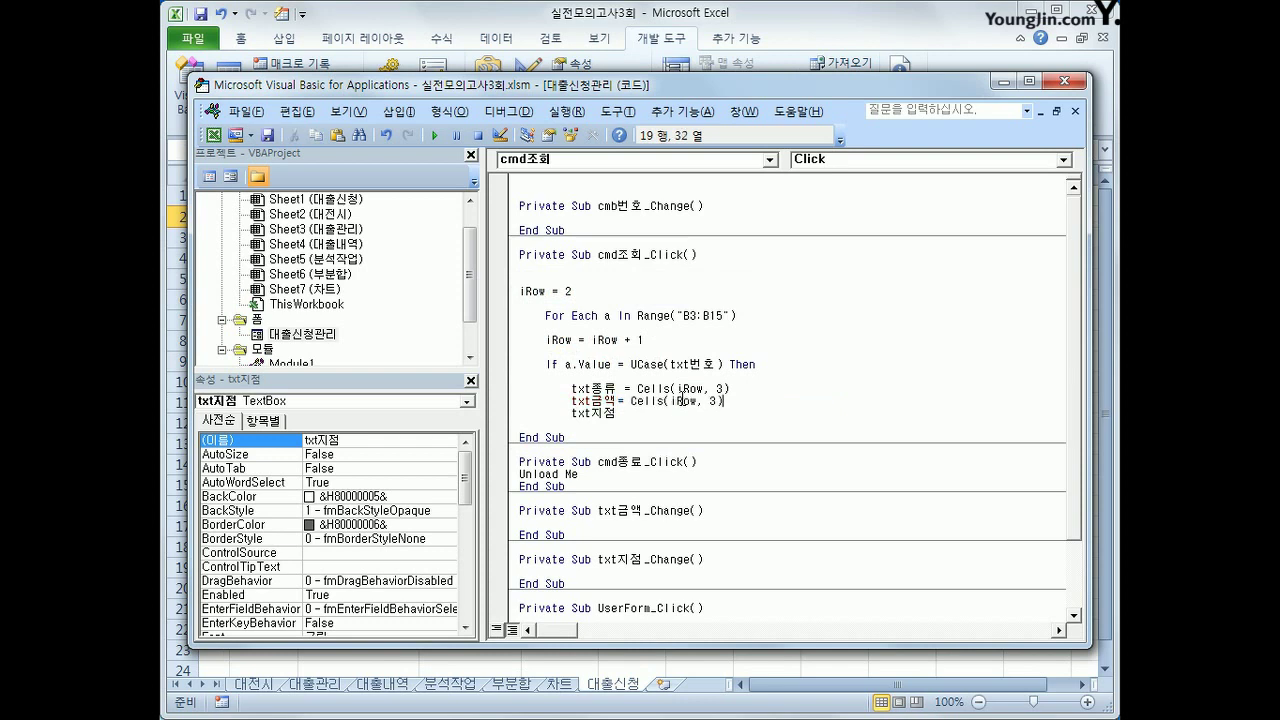
key("Left")
key("Left")
key("Delete")
type("4")
Assign Cells(iRow, 5) to txt지점 by reusing the copied expression with a new column number
key("Down")
key("ctrl+v")
key("Left")
key("Left")
key("Delete")
type("5")
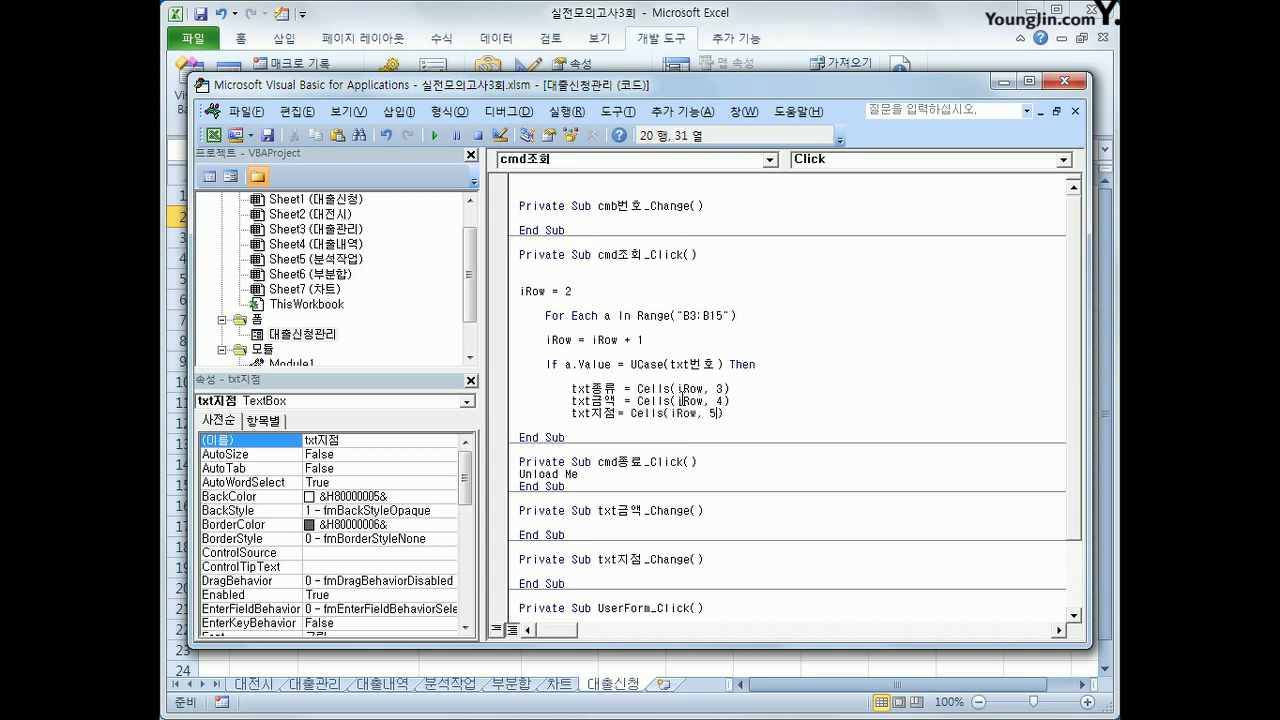
key("Down")
key("Up")
Add an Exit For line under the txt지점 assignment, indented one level less
key("Return")
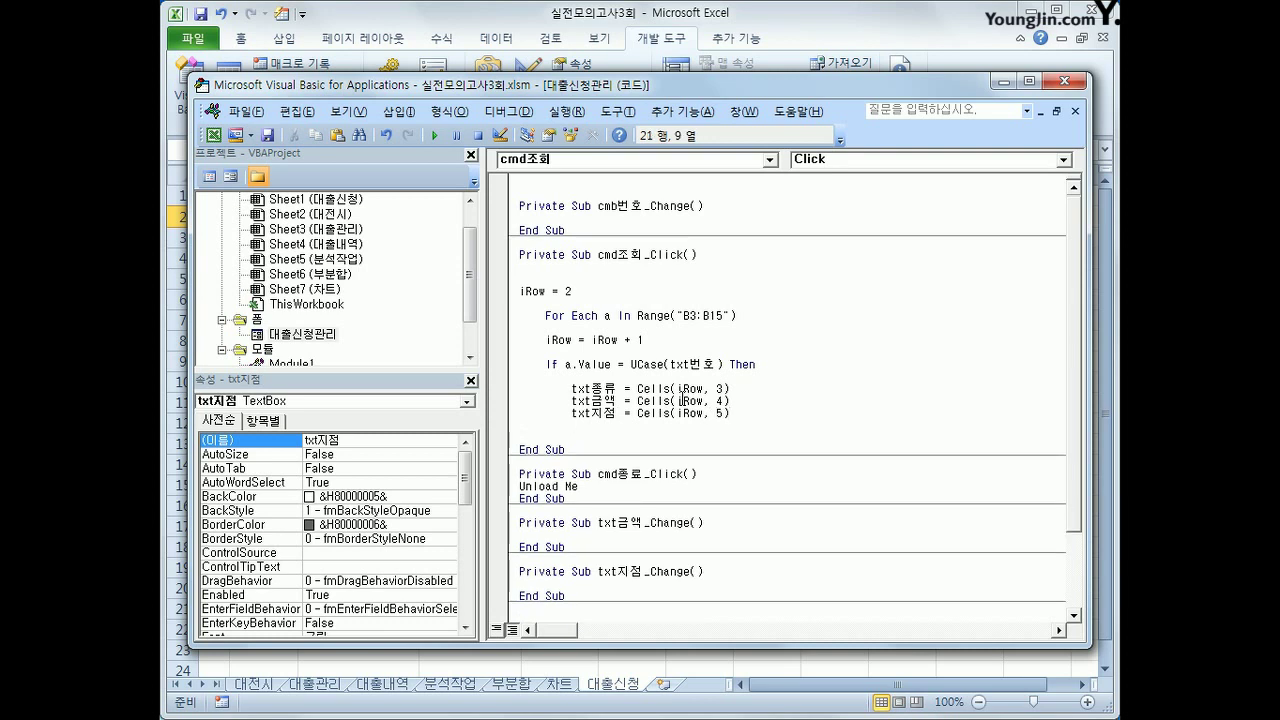
key("BackSpace")
type("ext")
key("BackSpace")
type("it for")
key("Return")
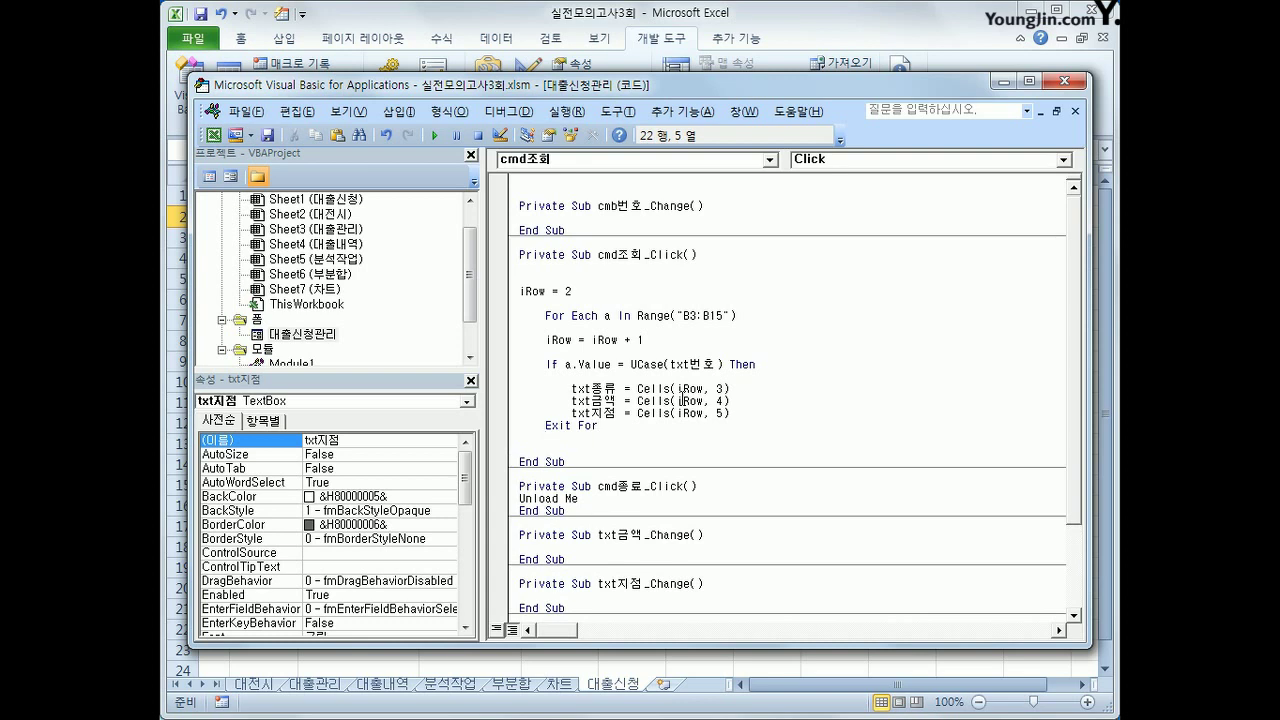
Close the If block with an End If line below Exit For
type("end if")
key("Return")
key("Up")
key("Up")
key("Up")
key("Up")
key("Up")
key("Up")
key("Up")
key("Up")
key("Up")
key("Up")
key("Up")
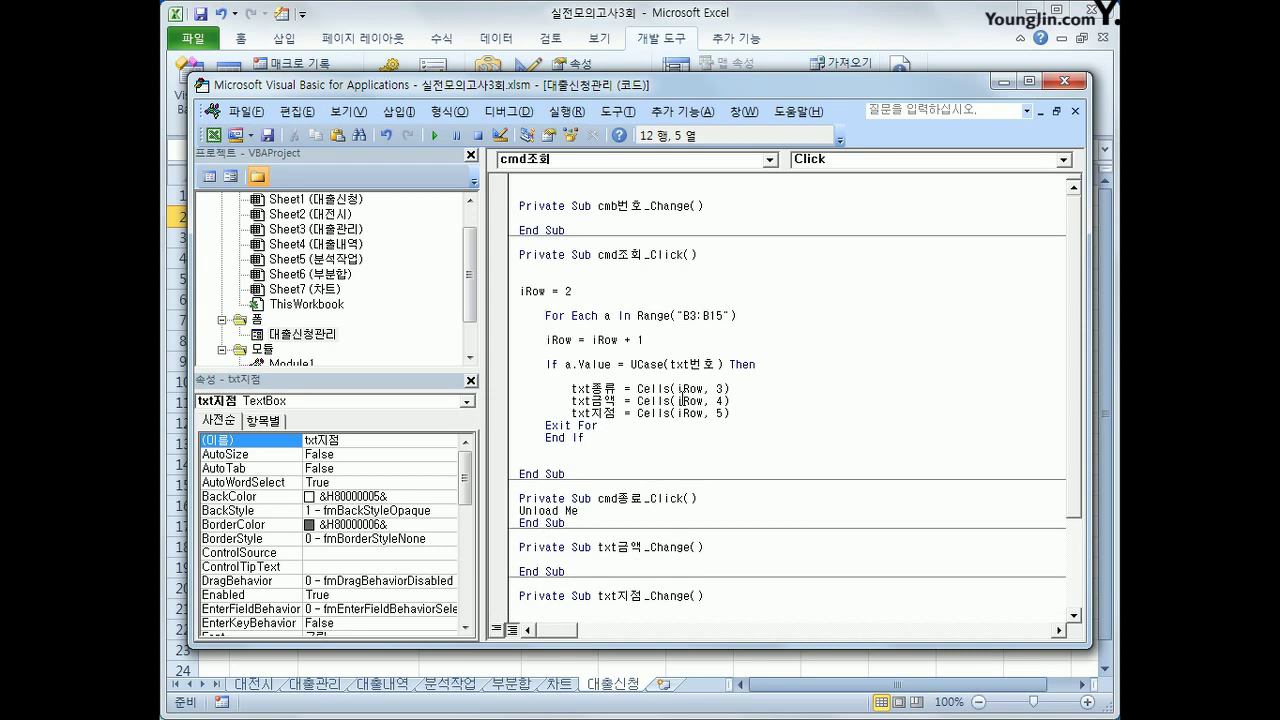
Close the For Each loop with a Next line below End If
key("Down")
key("Down")
key("Down")
key("Down")
key("Down")
key("Down")
key("Down")
key("Down")
key("Down")
key("Down")
key("End")
key("Return")
key("BackSpace")
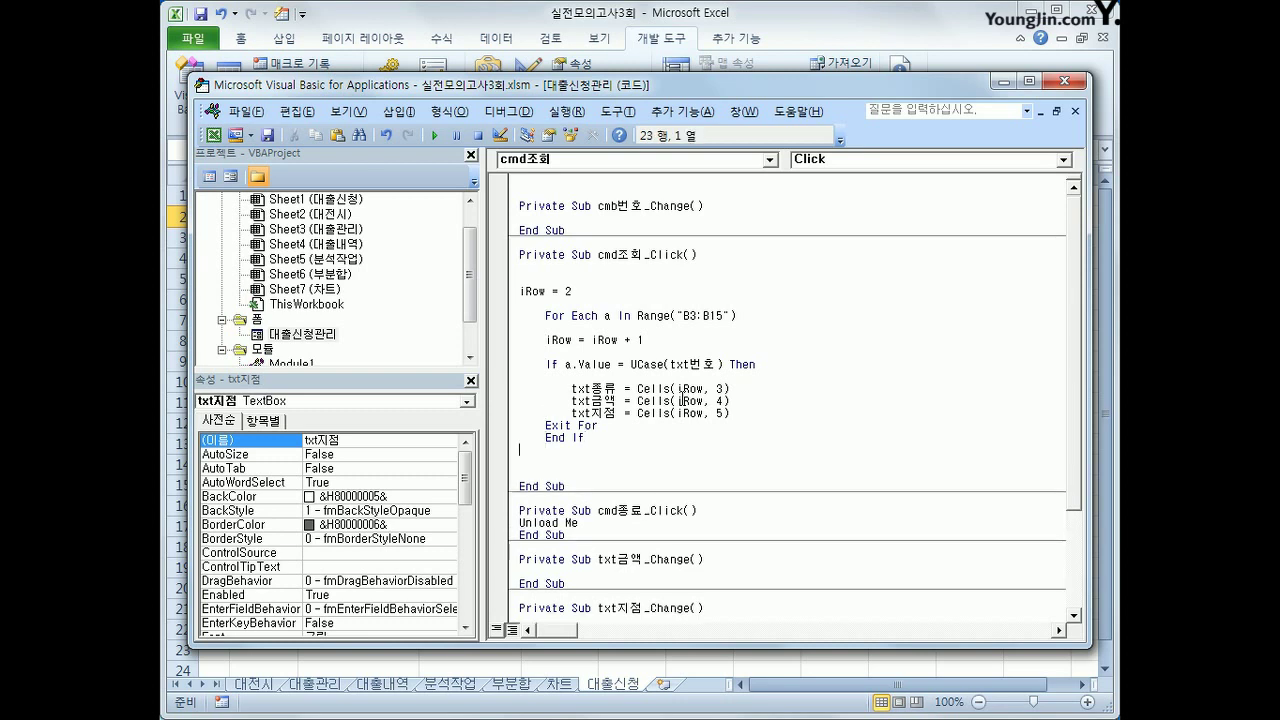
type("next")
Insert blank lines between Exit For, End If and Next to space out the end of the procedure
key("Home")
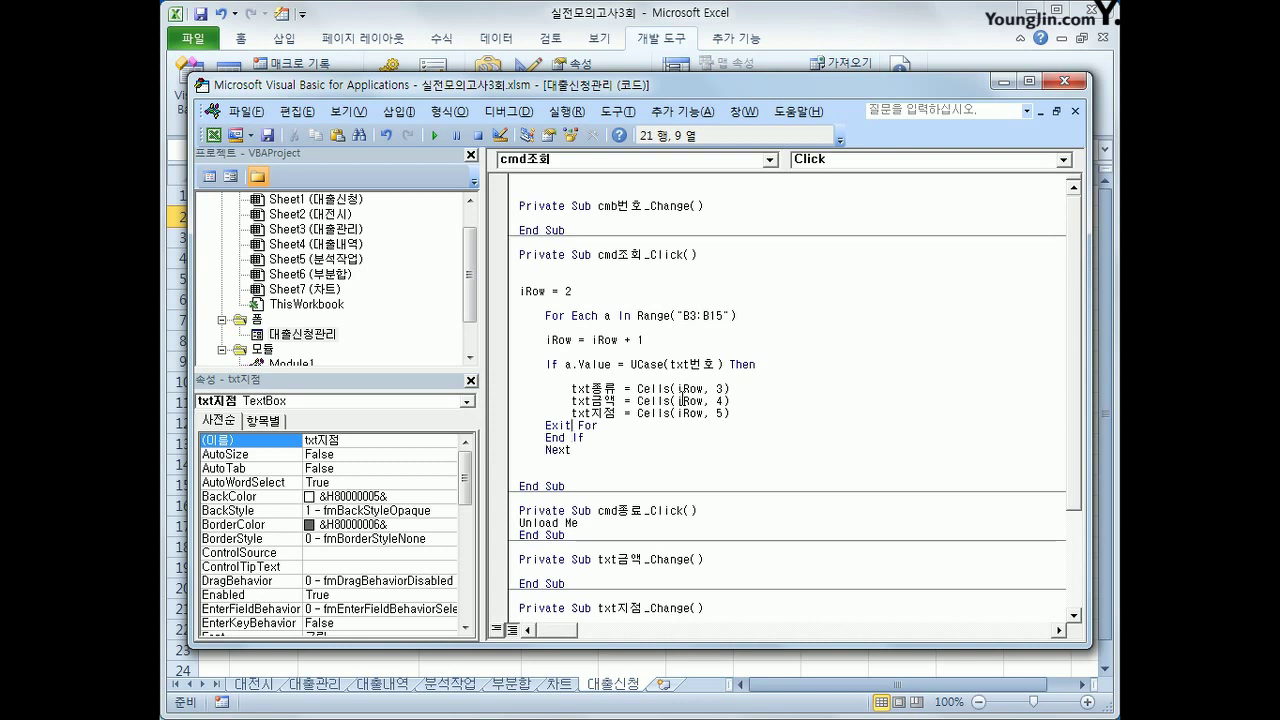
key("Return")
key("End")
key("Return")
key("Down")
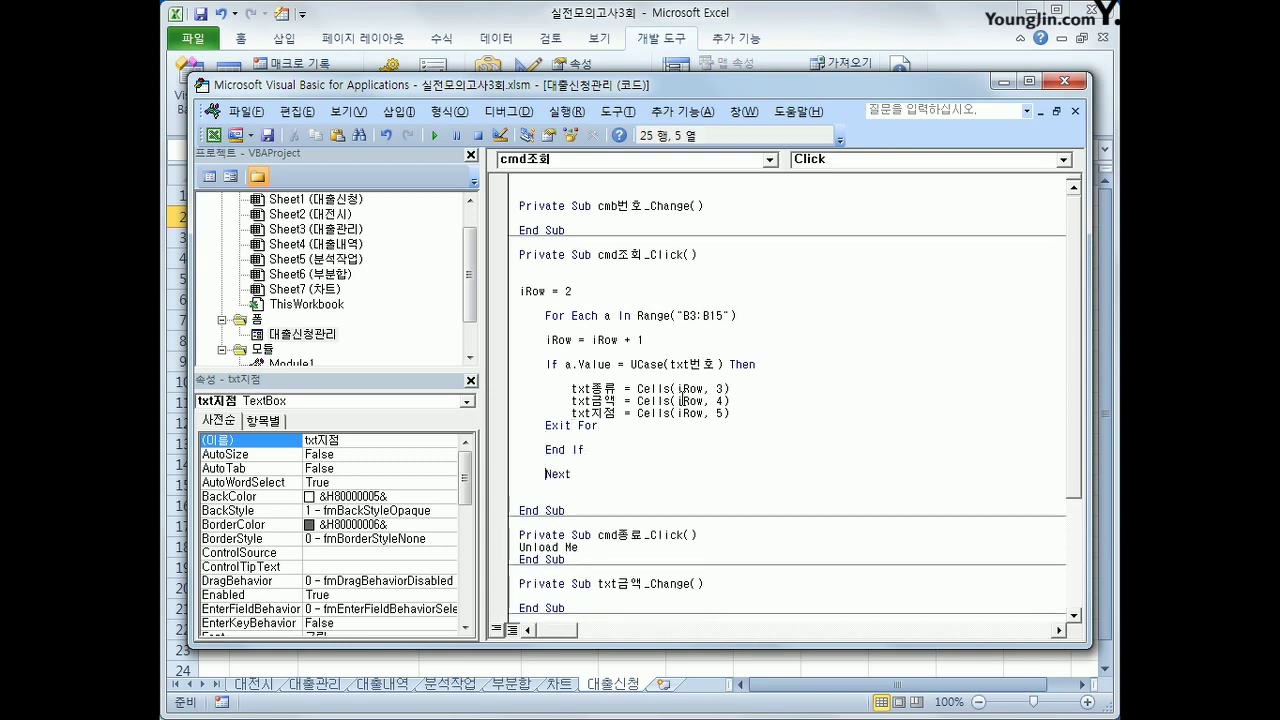
left_click(624, 457)
left_click(598, 474)
Close the code editor, open the 대출신청 form from the sheet and look up the table's first loan number, entered in lowercase
left_click(1072, 84)
left_click(748, 391)
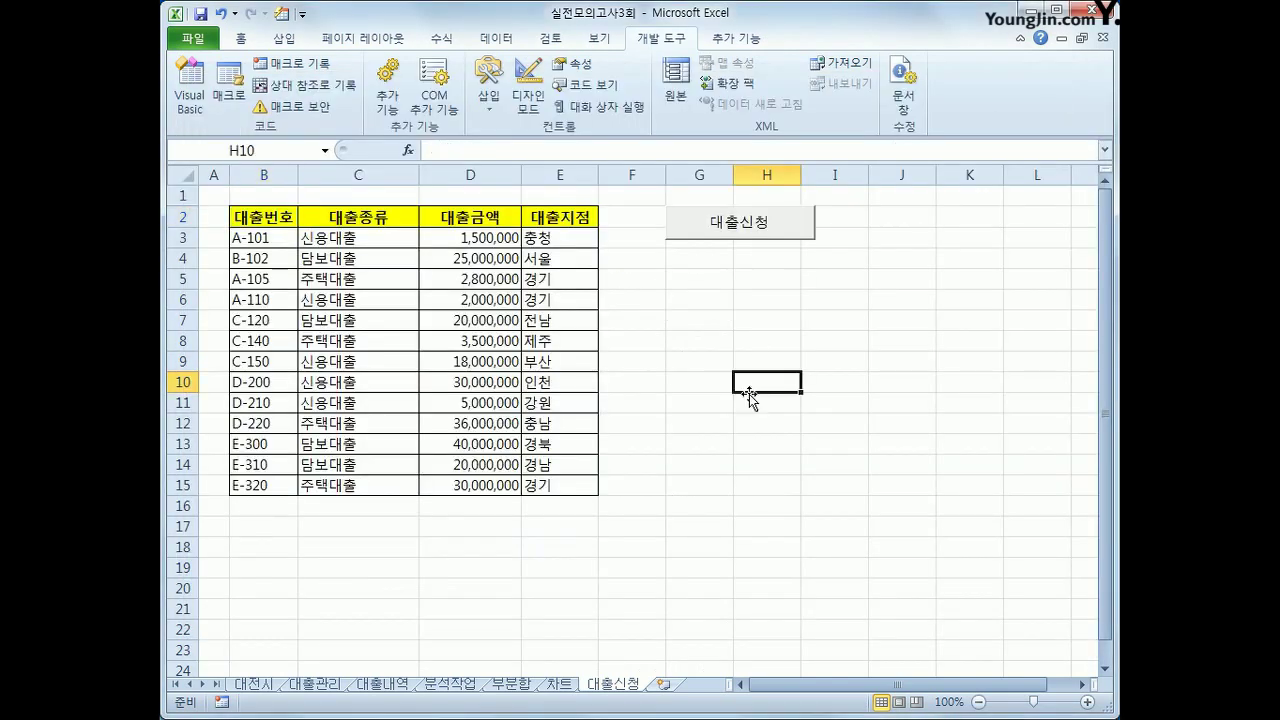
left_click(770, 233)
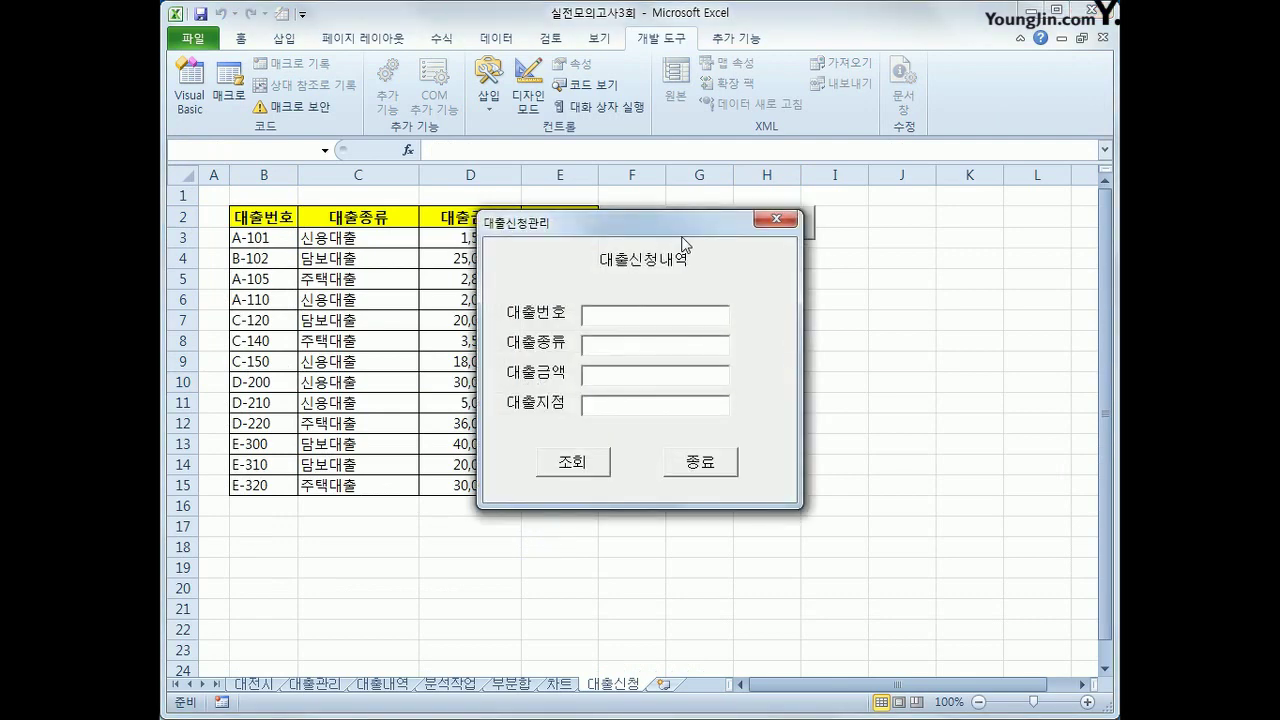
left_click_drag(684, 224, 810, 296)
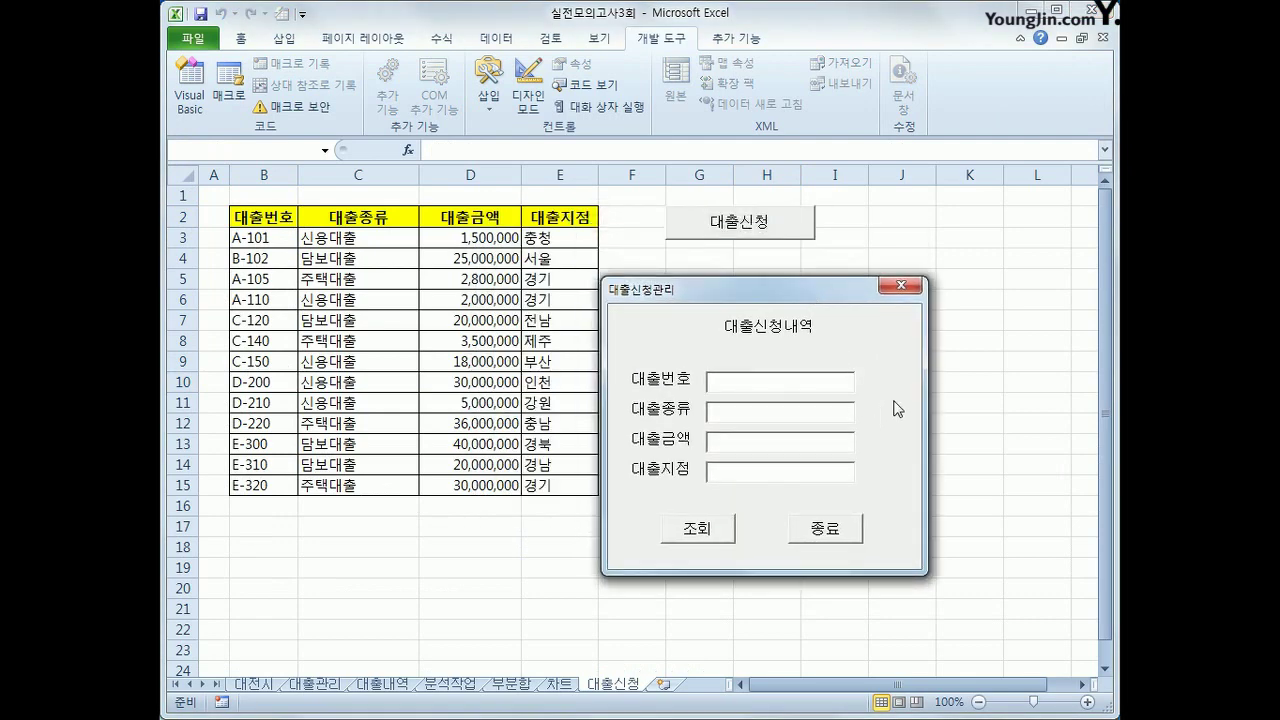
type("A")
key("BackSpace")
type("a-101")
left_click(698, 524)
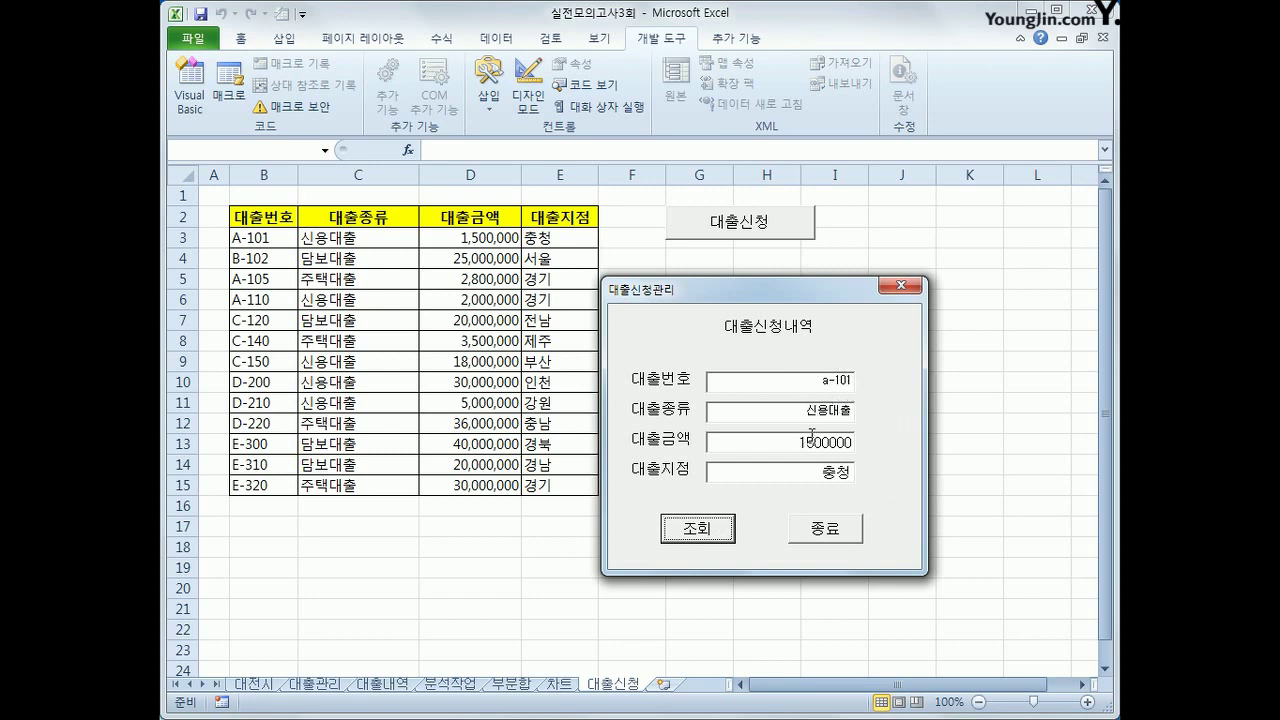
left_click(849, 381)
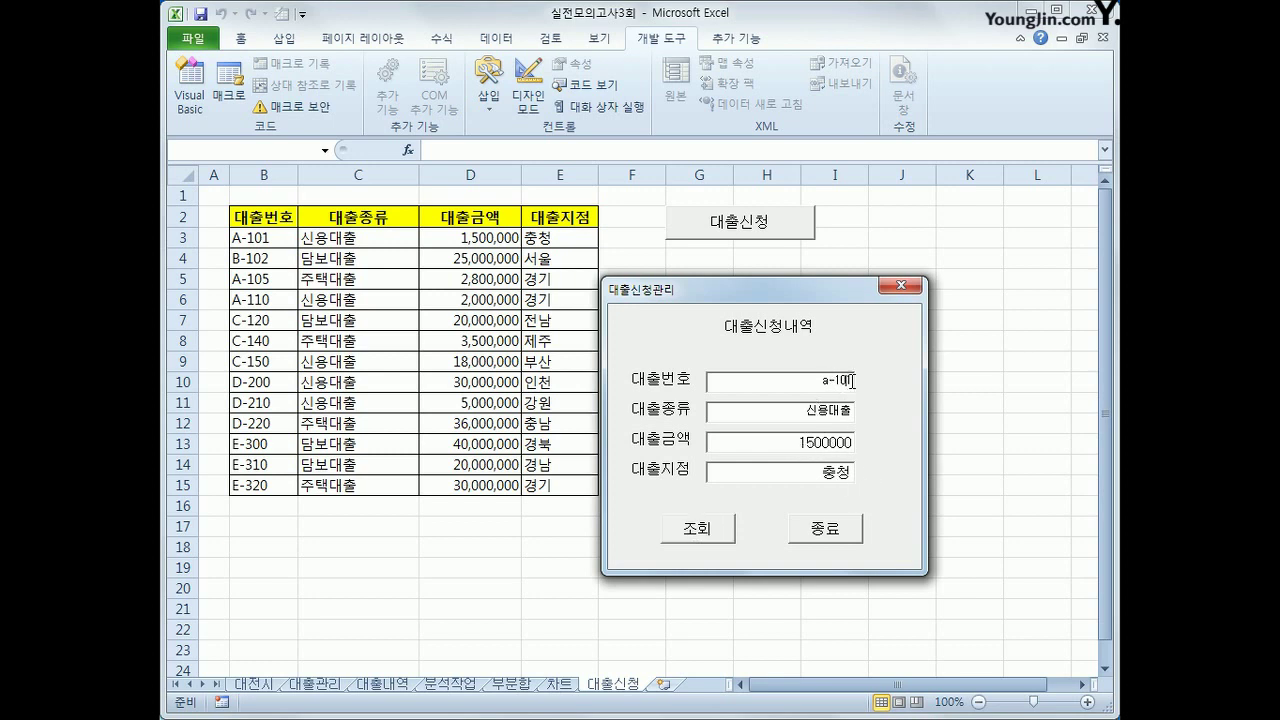
key("BackSpace")
type("2")
left_click(842, 532)
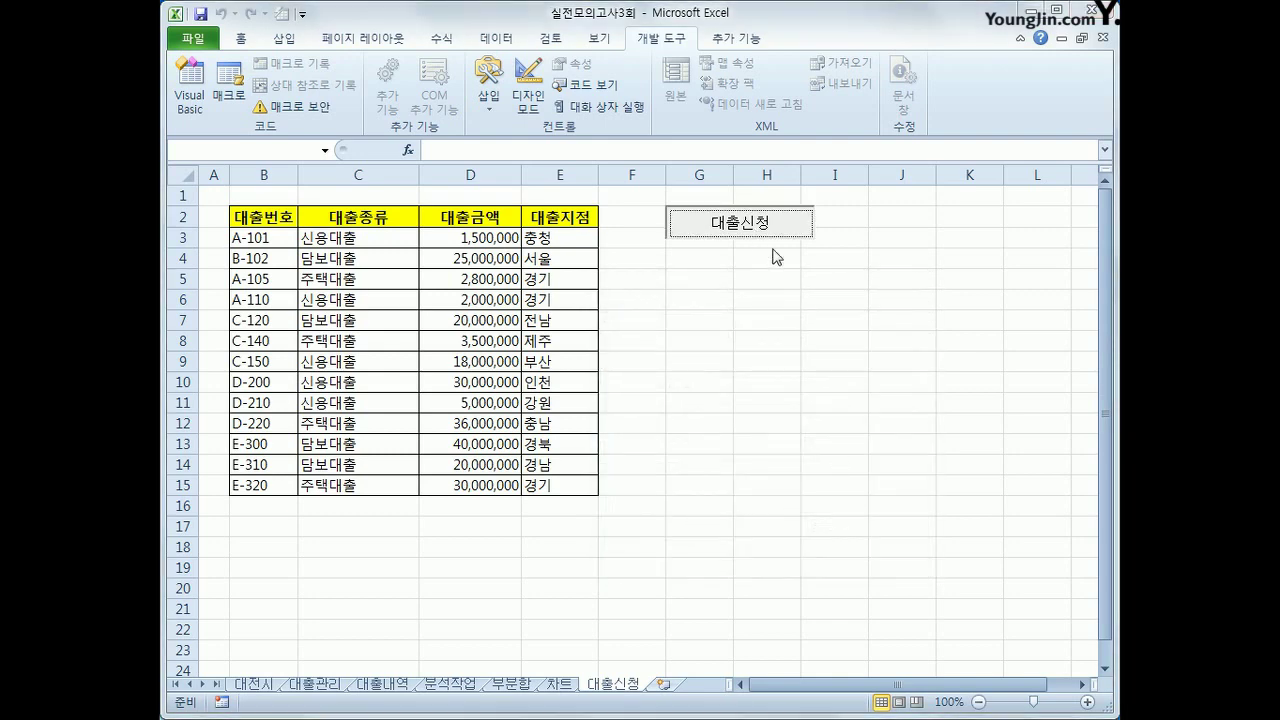
Test the reopened form with a loan number missing from the table, close the form and return to the VBA code
left_click(765, 230)
type("a-102")
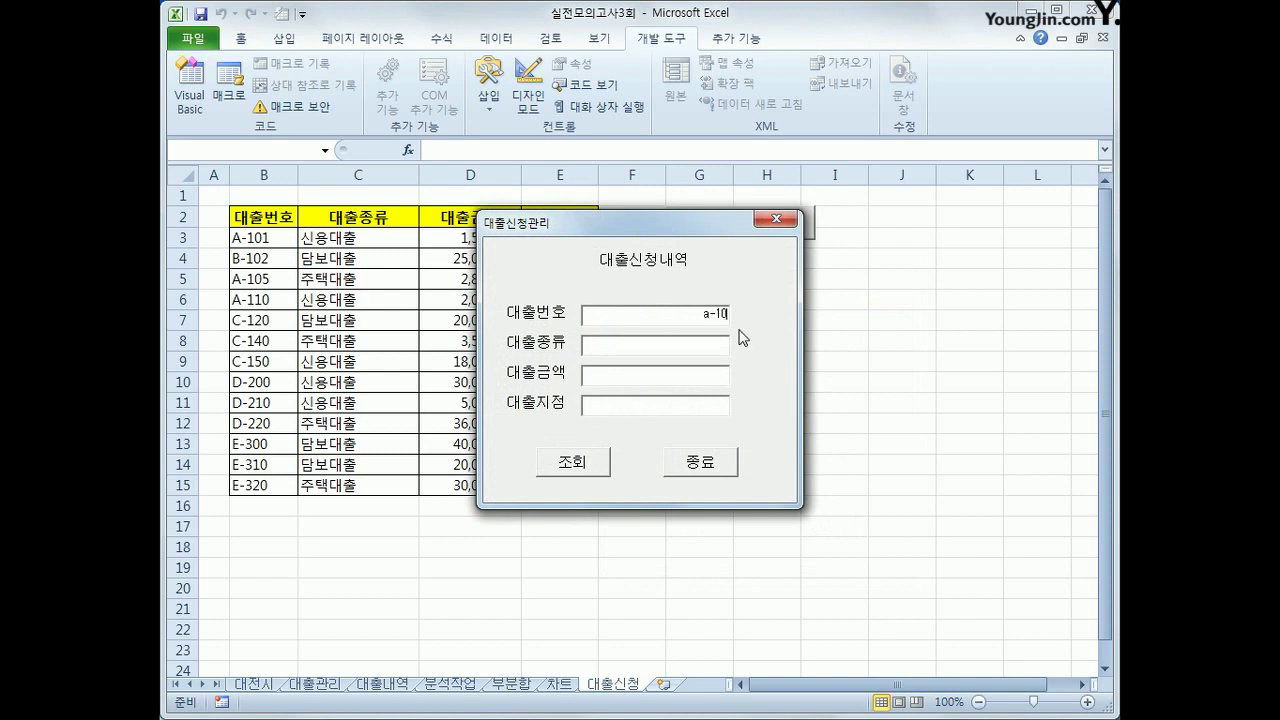
left_click(573, 464)
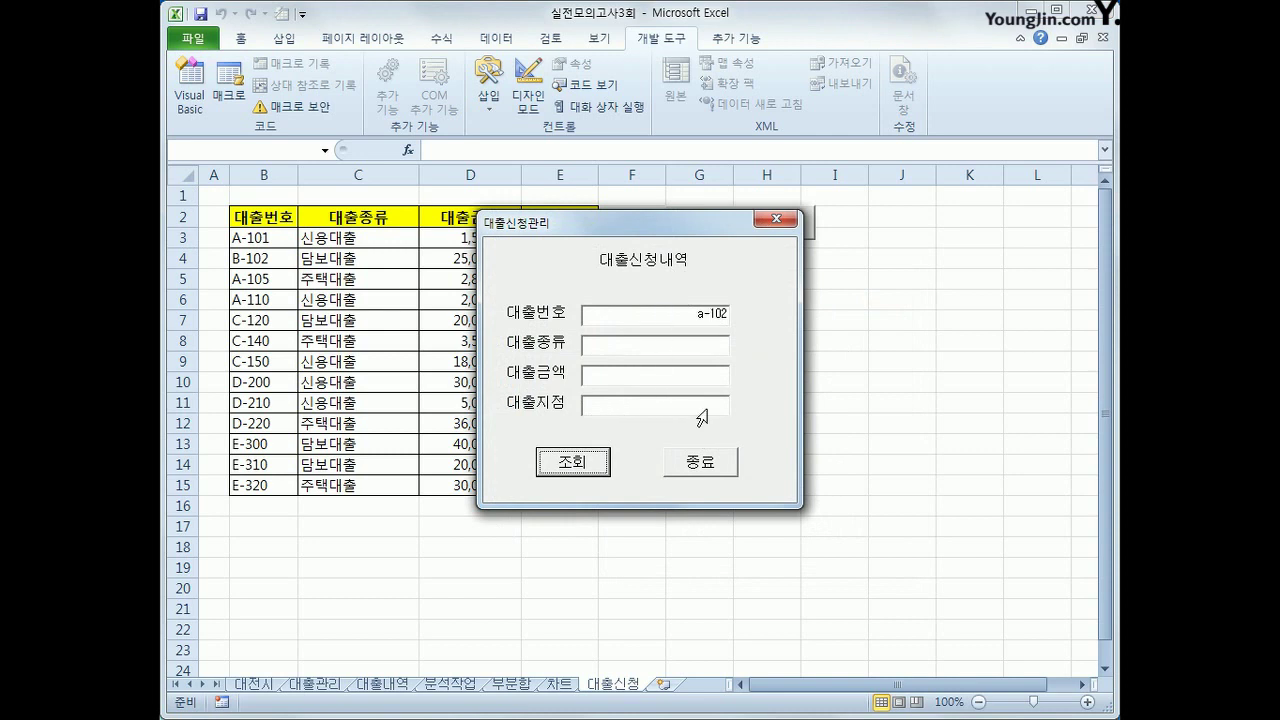
left_click(702, 466)
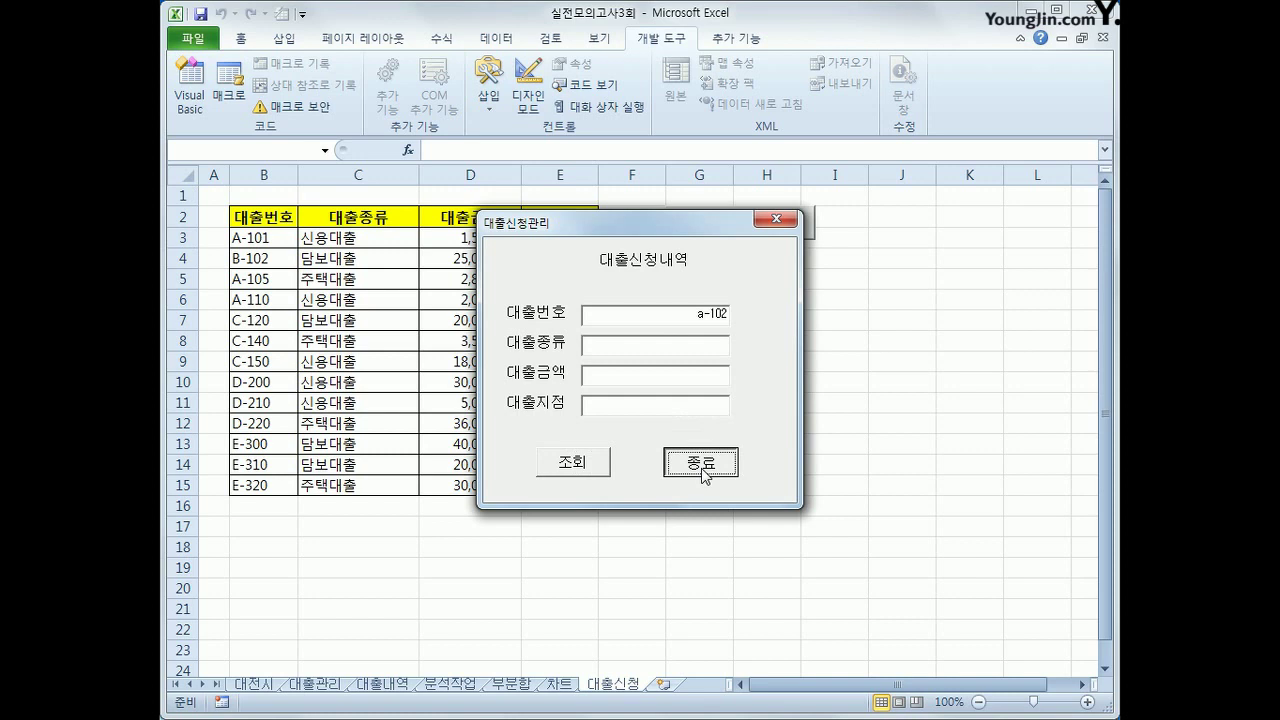
left_click(702, 463)
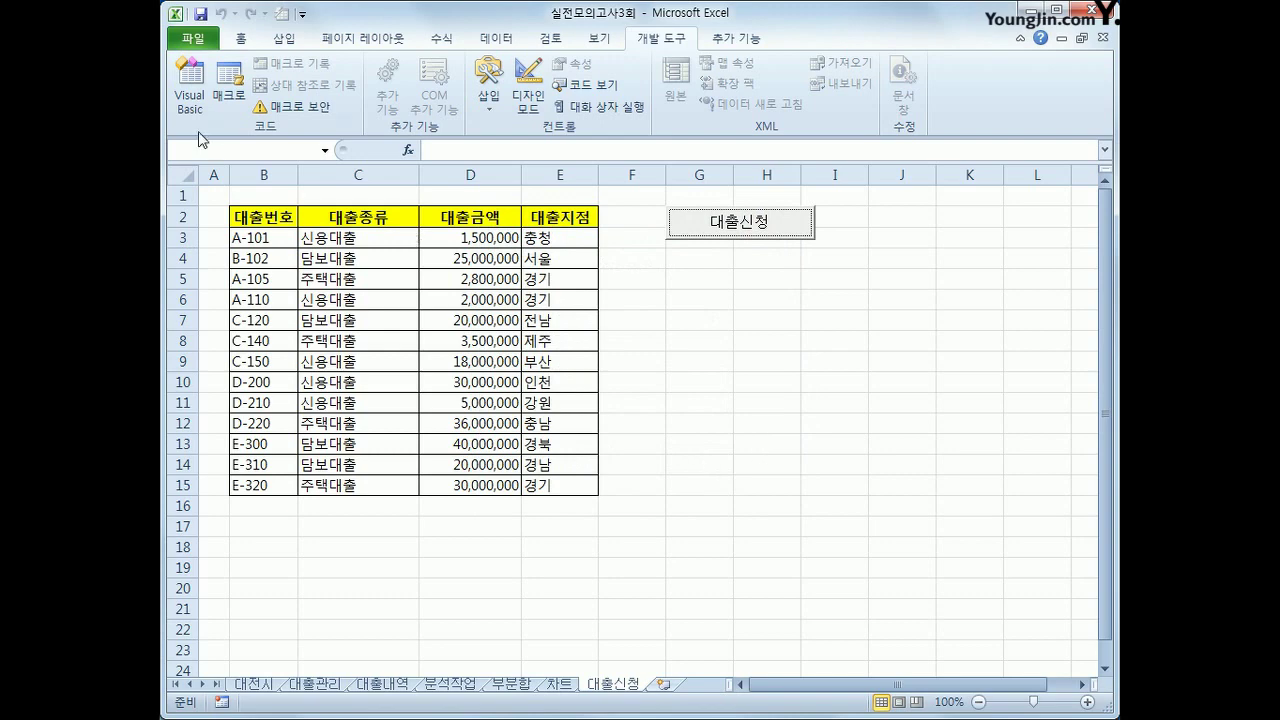
left_click(190, 92)
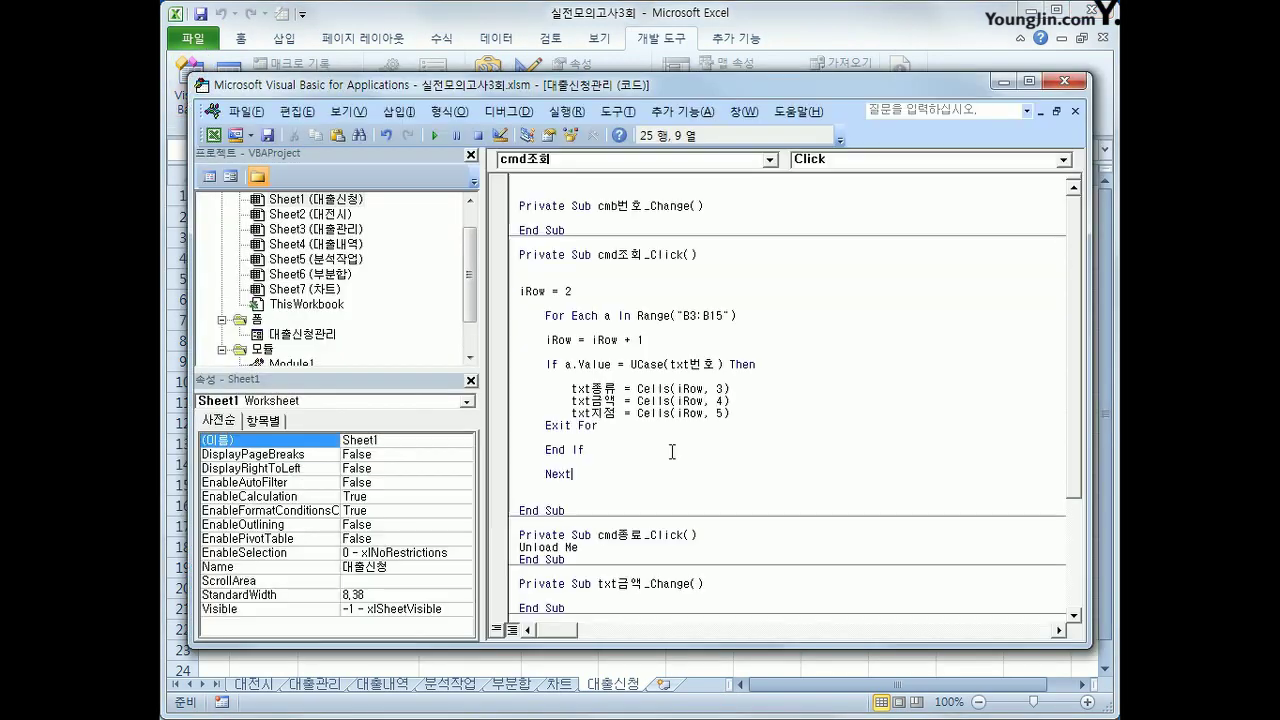
Initialise the match flag with an Isdata = 0 line above iRow = 2 in the cmd조회_Click procedure
left_click(597, 280)
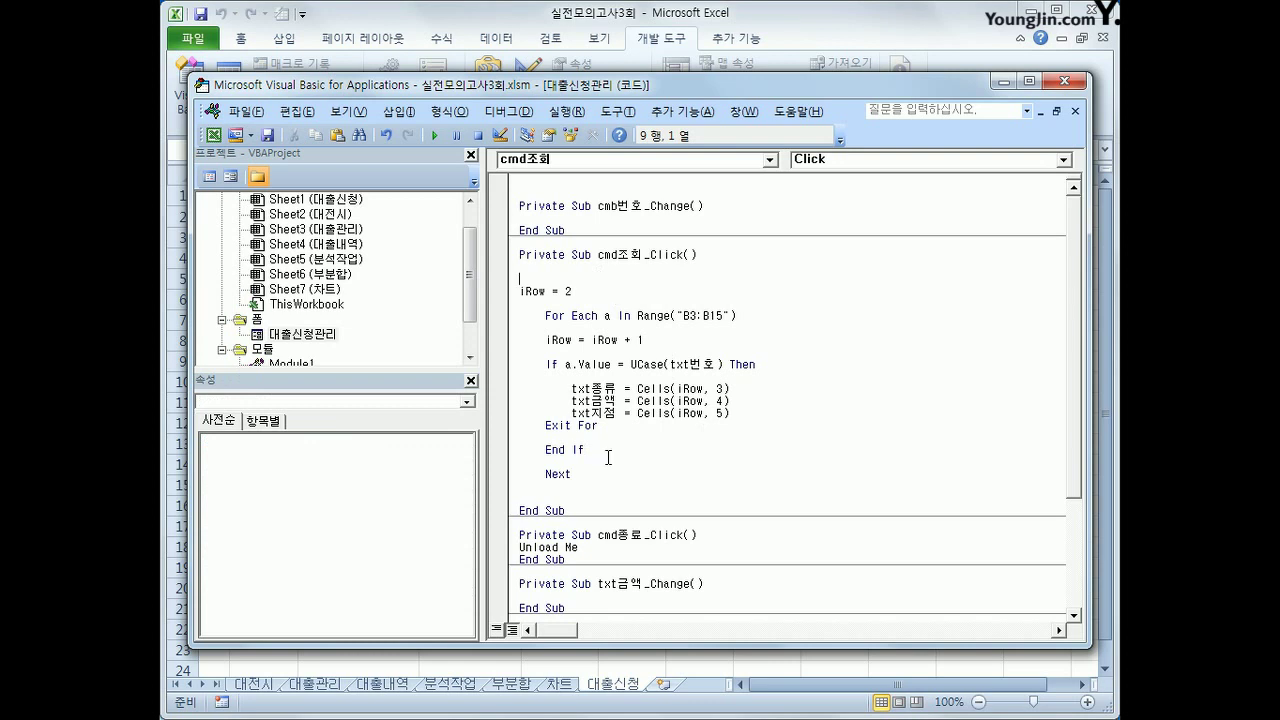
type("isdata = 0")
key("Down")
Start an If Isdata = 0 Then block below the Next line, with an indented line inside it
key("Down")
key("Down")
key("Down")
key("Down")
key("Down")
key("Down")
key("Down")
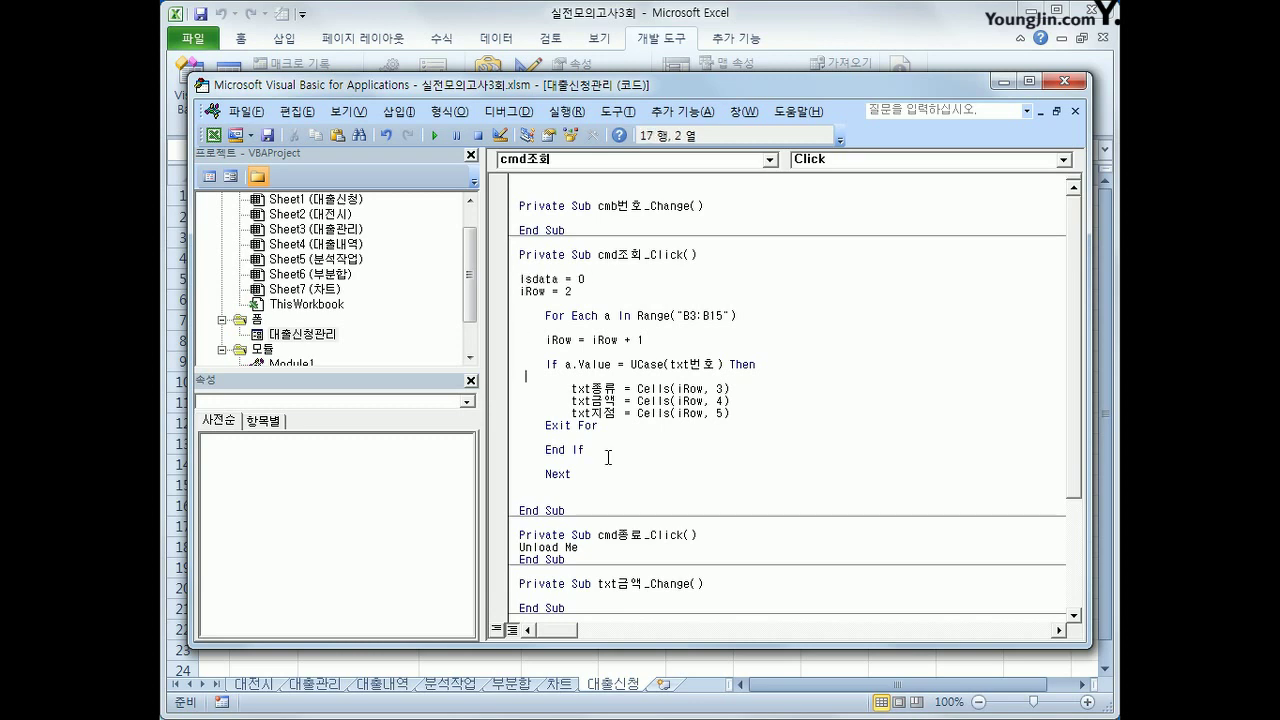
key("Down")
key("Down")
key("Down")
key("Down")
key("Down")
key("Down")
key("Down")
key("Down")
key("Down")
key("Down")
type("if Isdata = 0 Then")
key("Return")
key("Tab")
Inside the Isdata check, add a MsgBox statement showing "조건에 일치하는 자료가 없습니다."
type("ms")
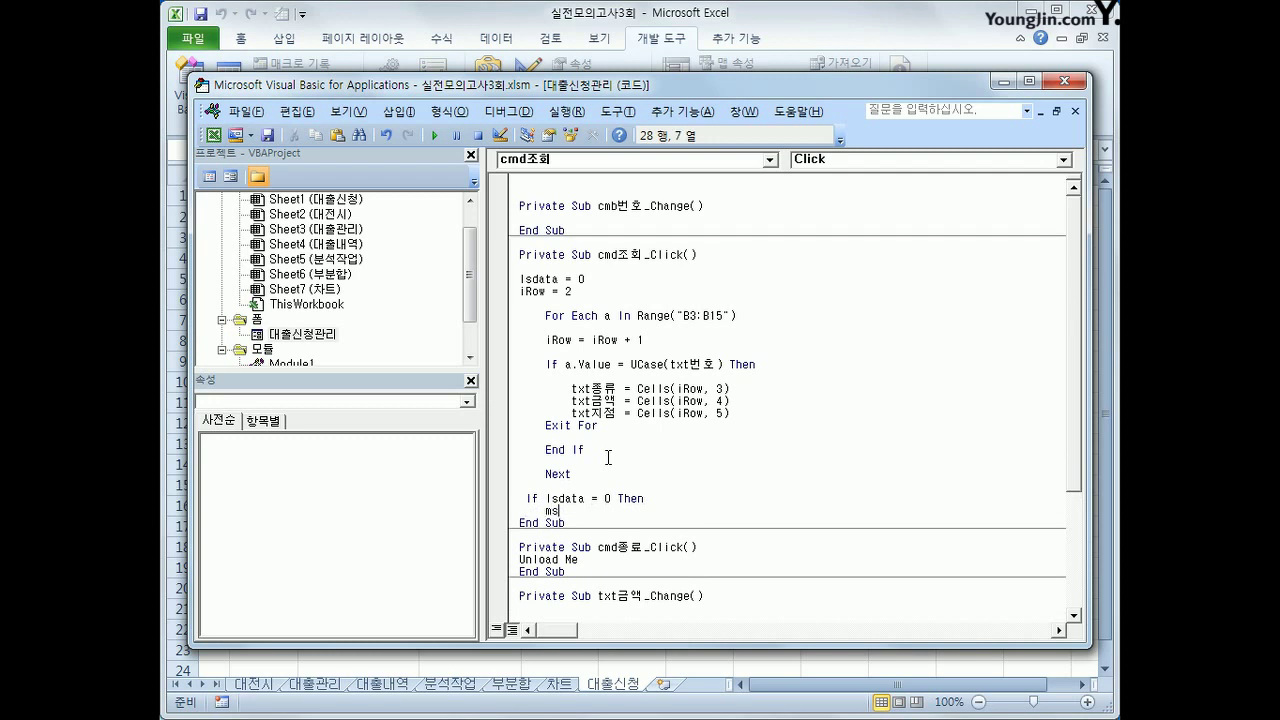
type("gbox \"")
type("자료가")
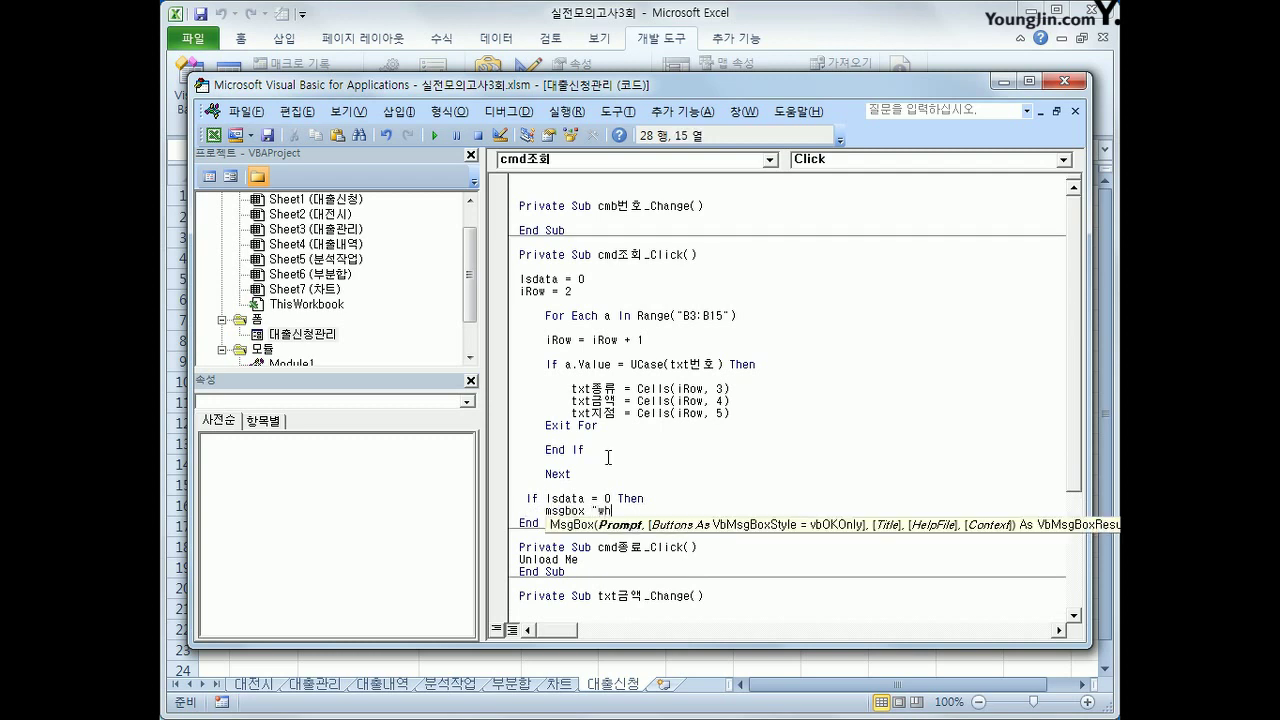
key("BackSpace")
key("BackSpace")
key("BackSpace")
type("조건에 일치하")
type("는 ")
type("자료가 없습니다")
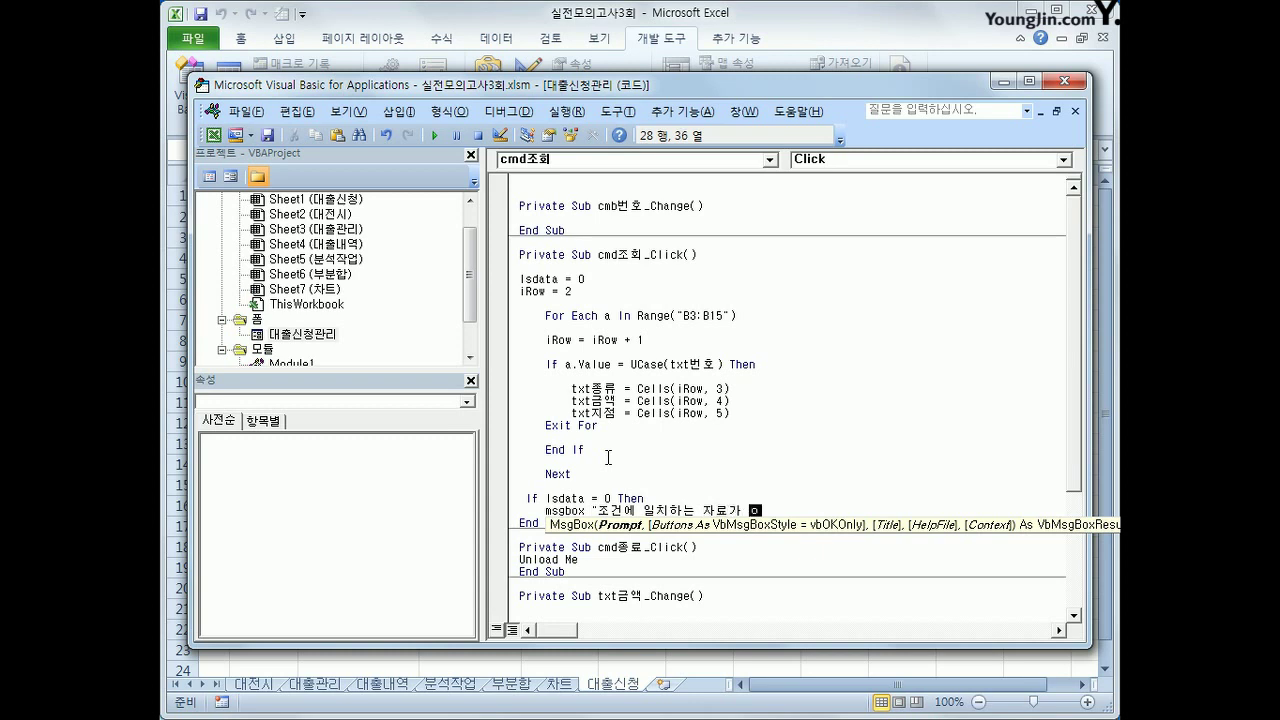
type(".\"")
key("Return")
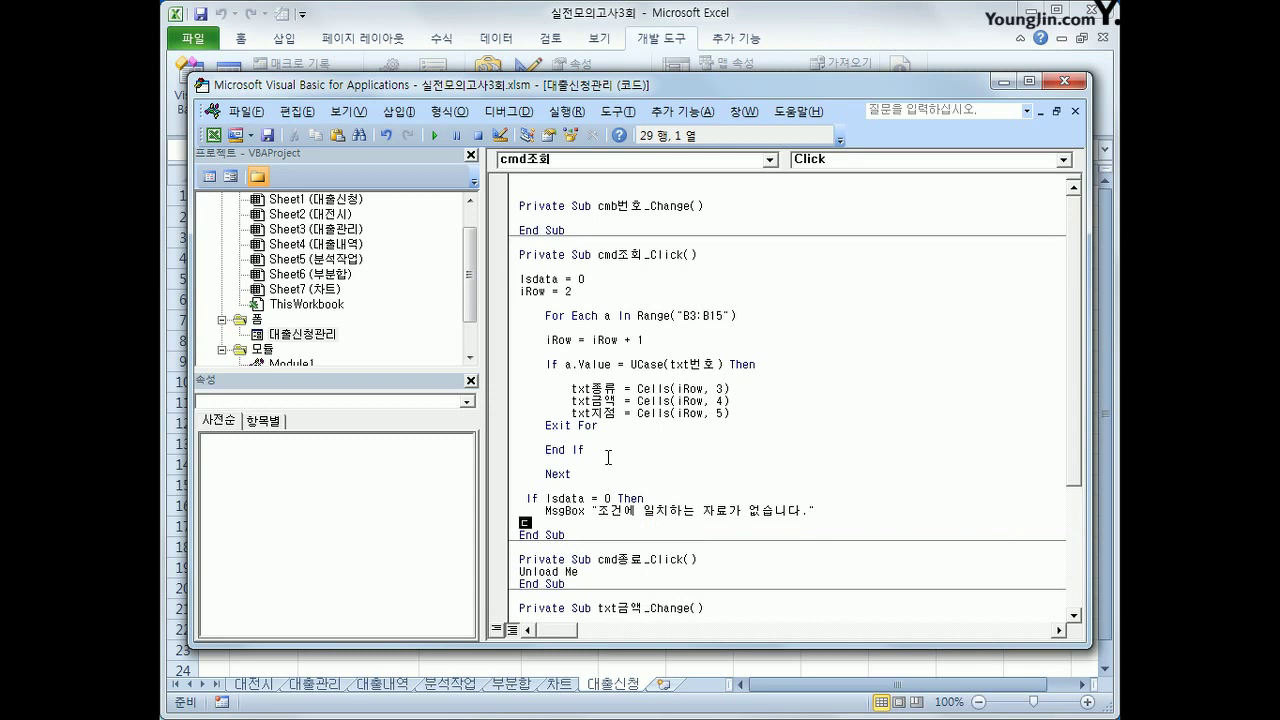
Close the Isdata check with an End If line, leaving a blank line before End Sub
key("Tab")
key("BackSpace")
type("End if")
key("Return")
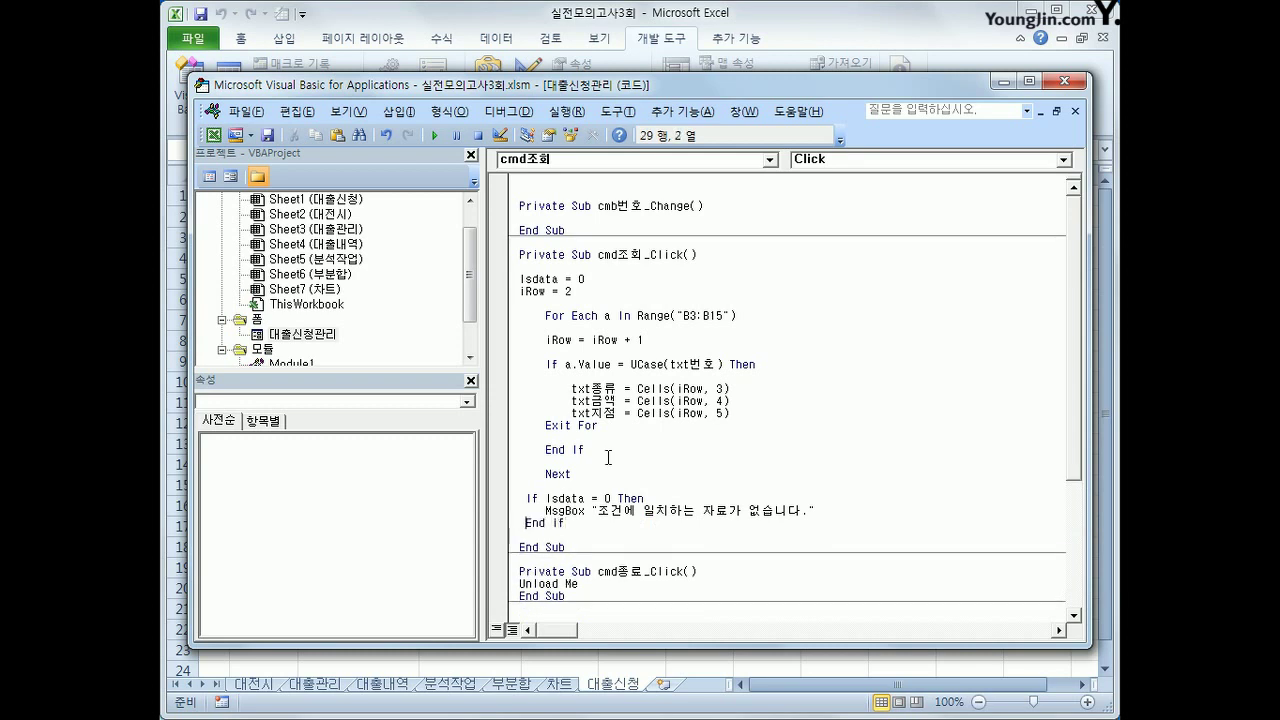
left_click(604, 279)
left_click(865, 524)
Close the code editor, open the 대출신청 form beside the table and look up the first loan number in lowercase
left_click(1077, 81)
left_click(742, 229)
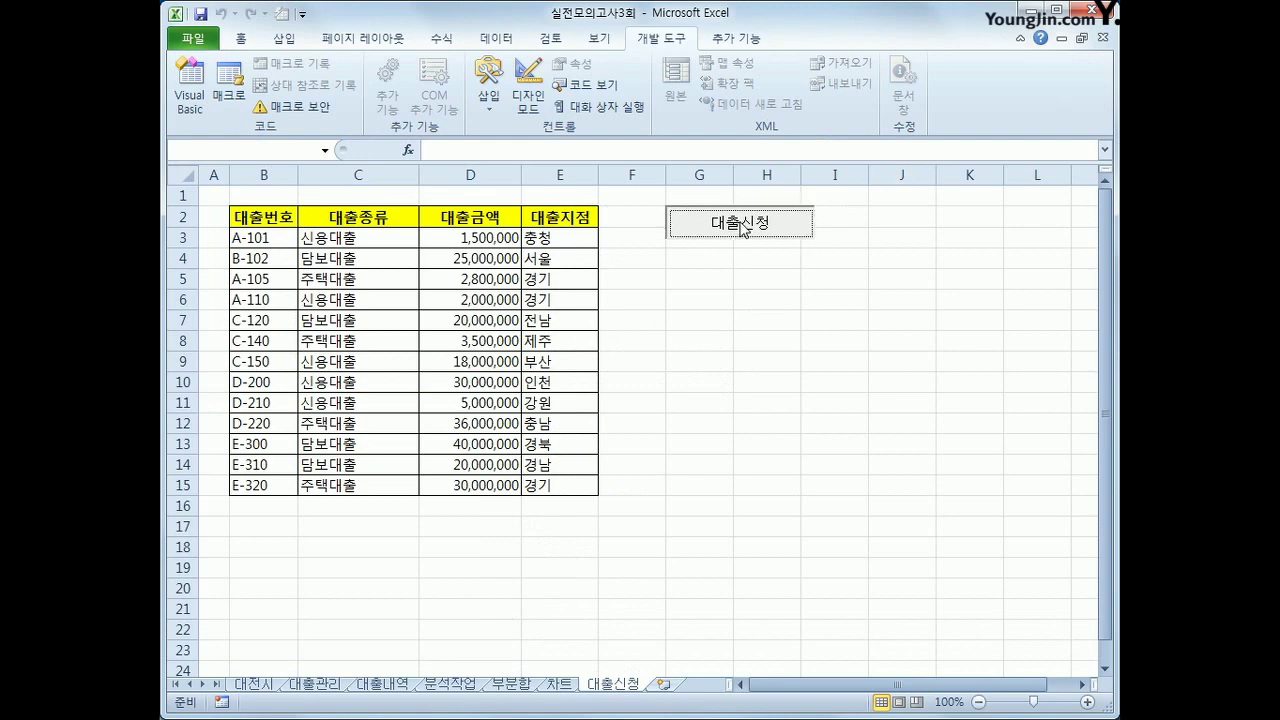
left_click_drag(676, 222, 851, 258)
type("a-101")
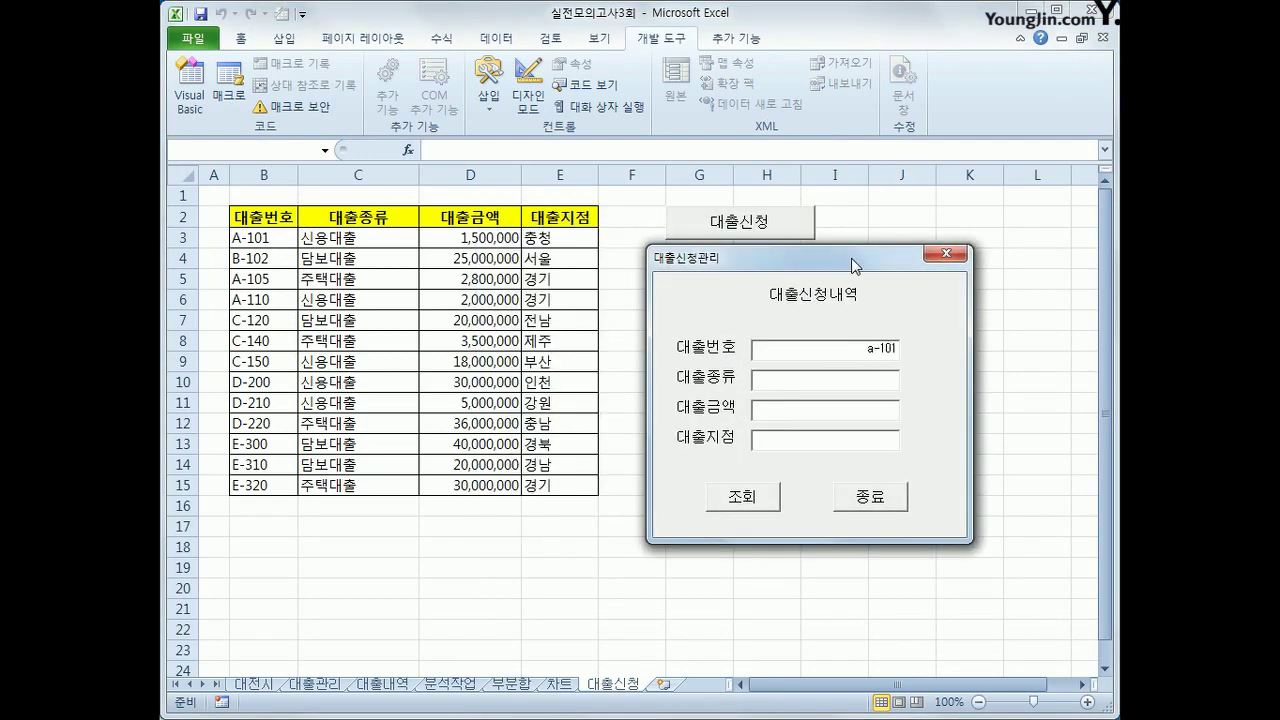
left_click(759, 508)
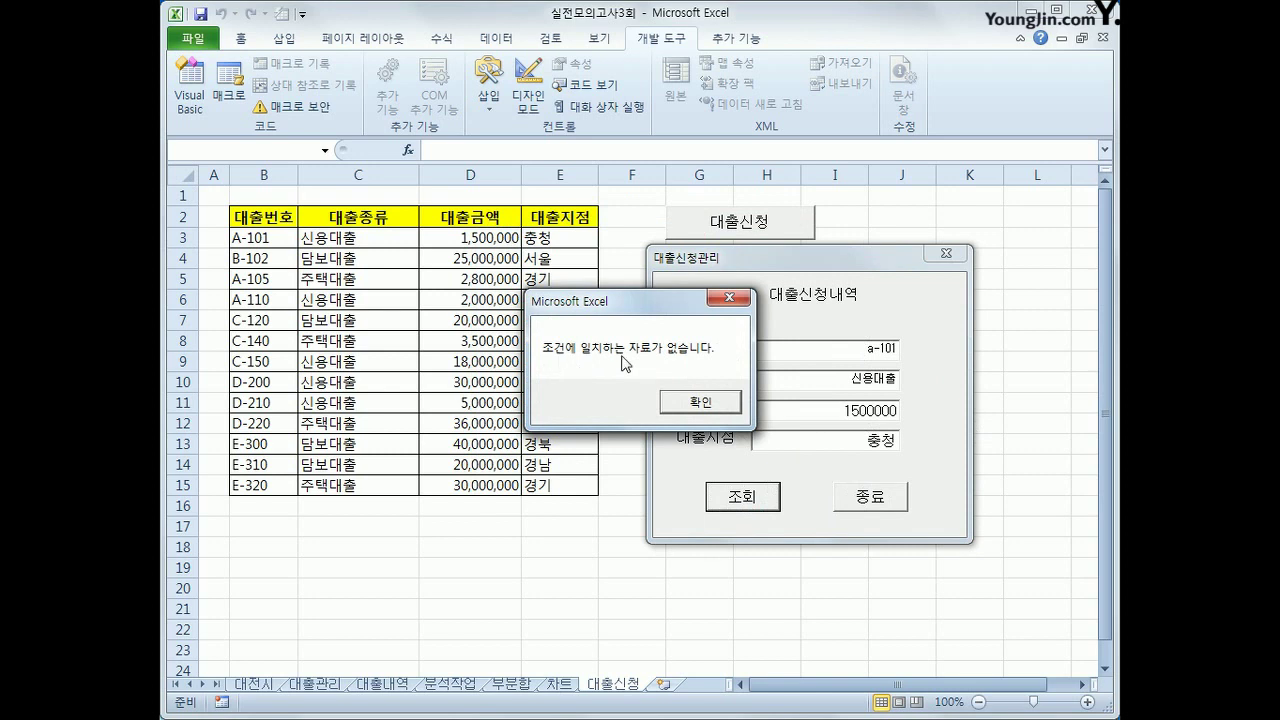
Move the message box clear of the form, dismiss it, close the form and return to the VBA code
left_click_drag(655, 304, 583, 332)
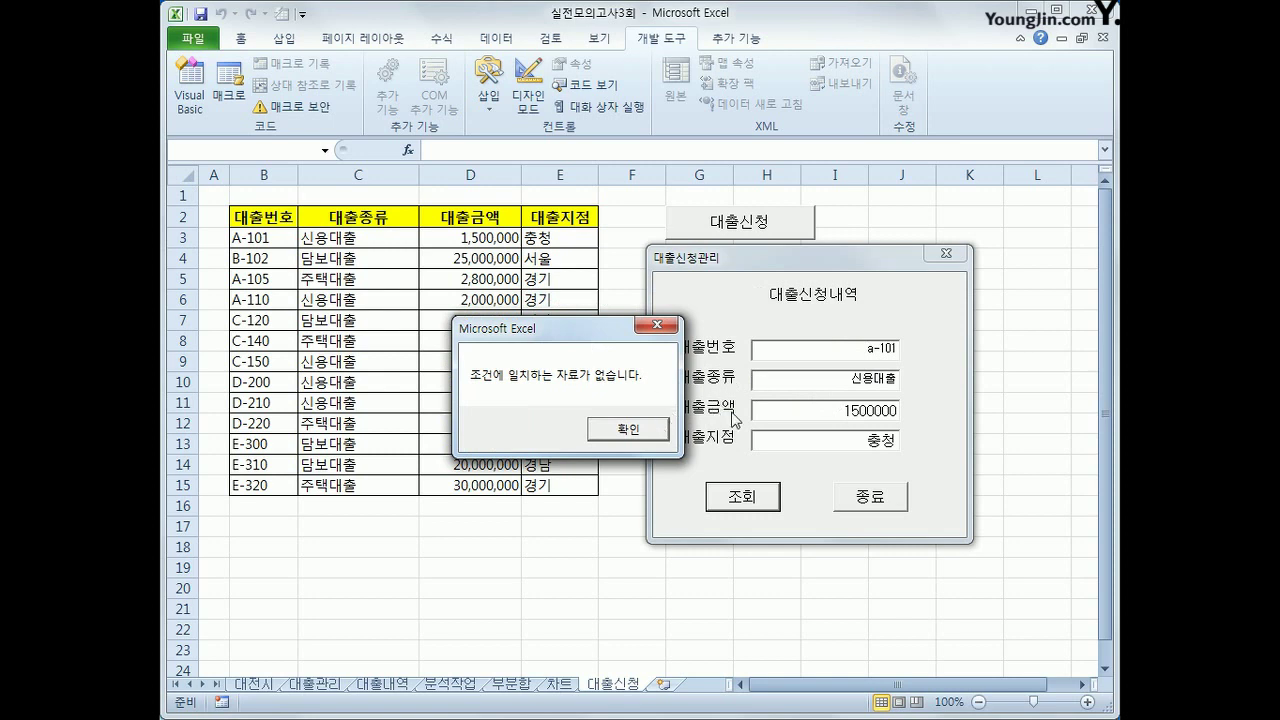
left_click(640, 432)
left_click(871, 500)
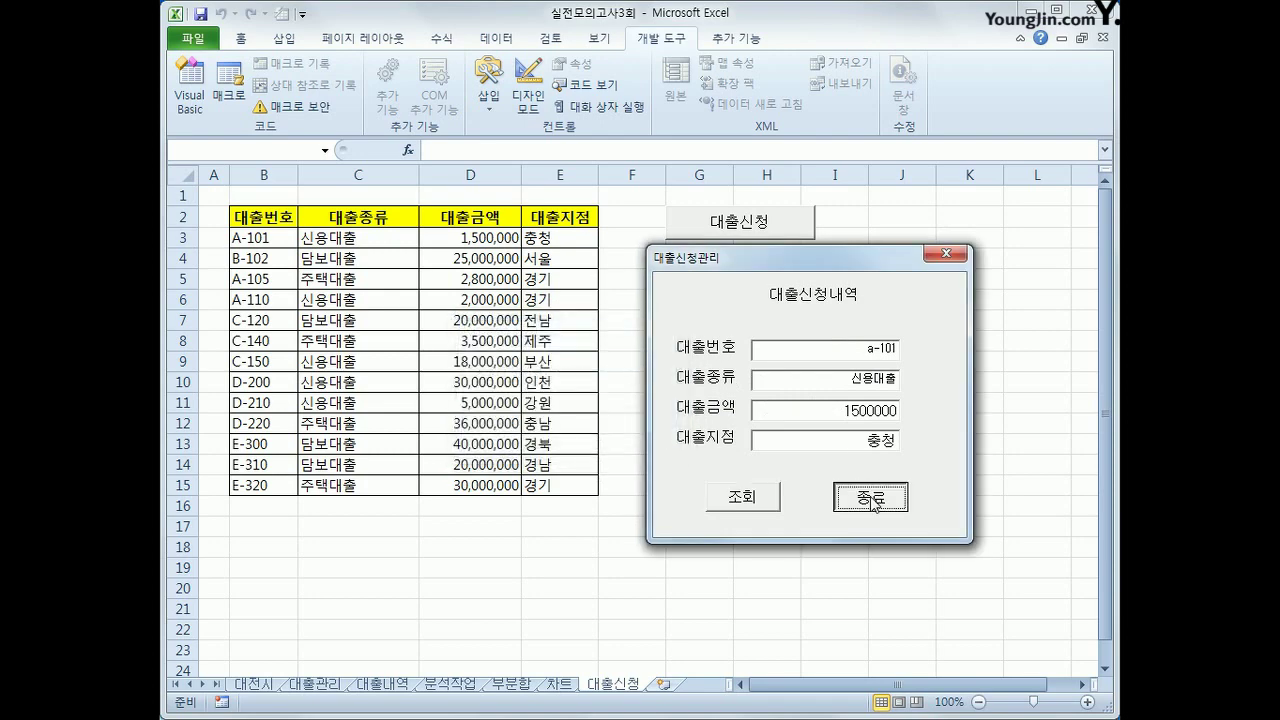
left_click(191, 112)
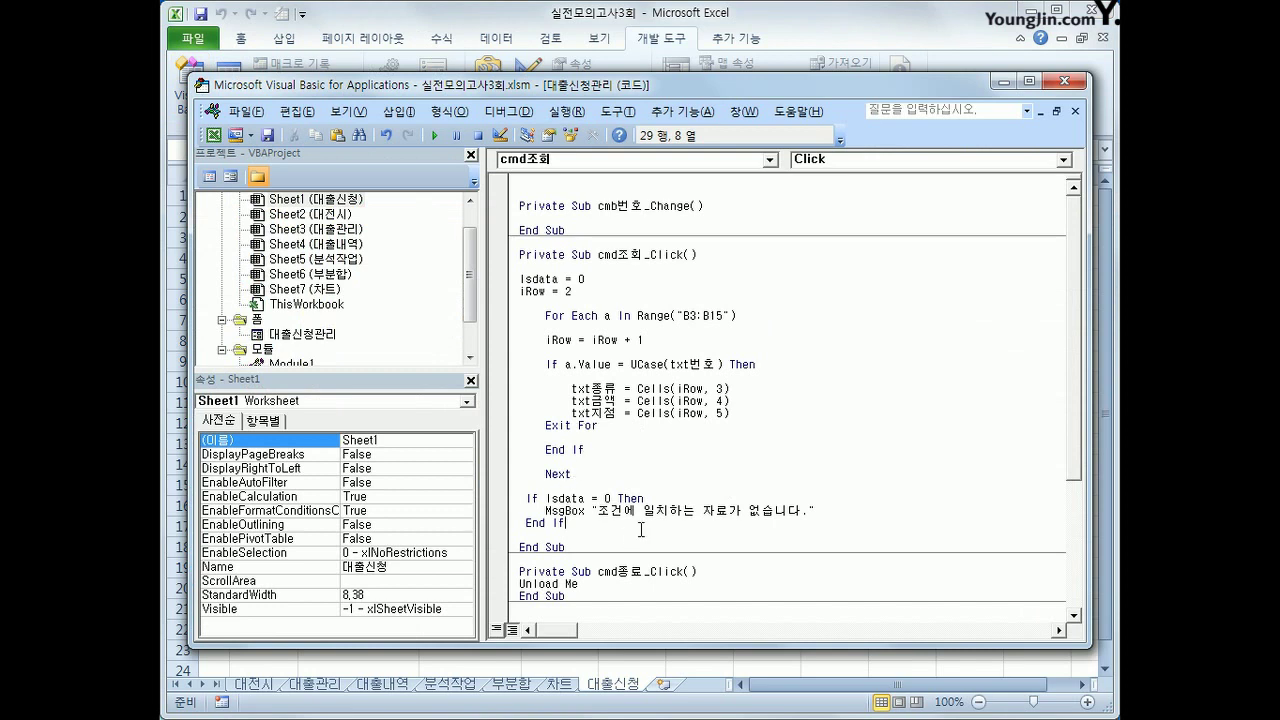
Add an Isdata = 1 line between the txt지점 assignment and Exit For, set off by blank lines
left_click(621, 450)
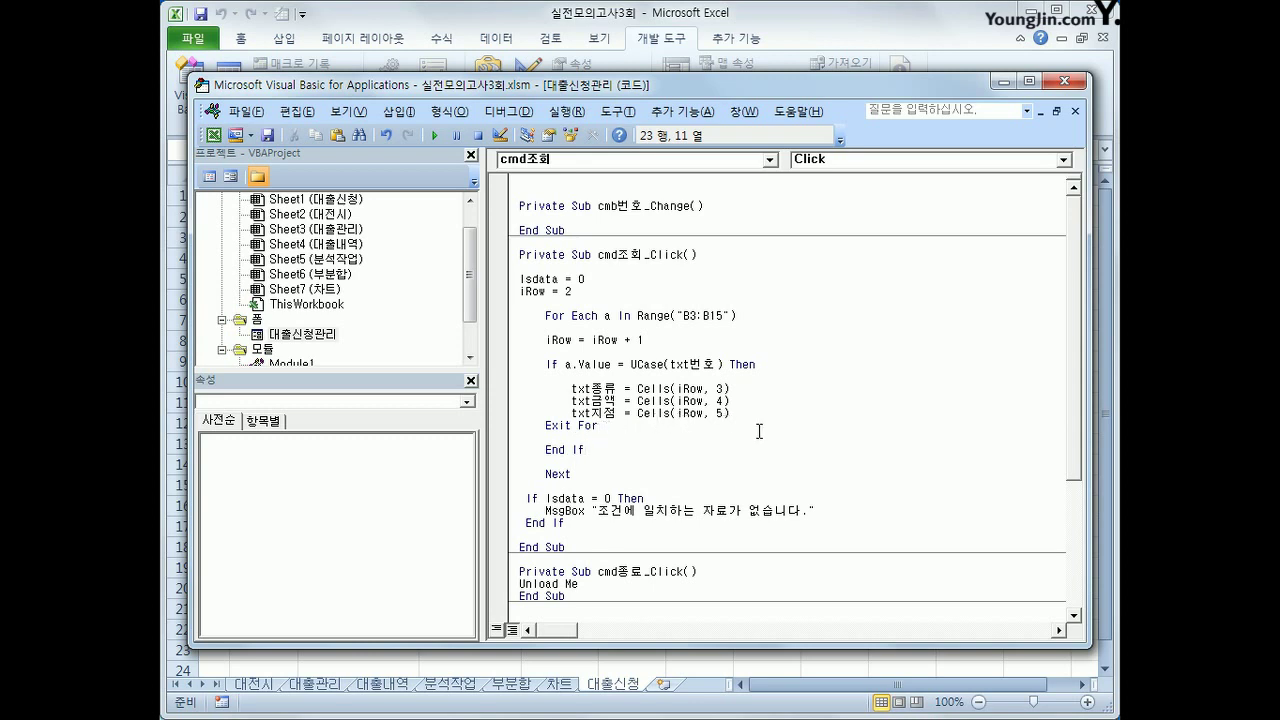
key("Down")
key("Up")
key("Return")
key("Return")
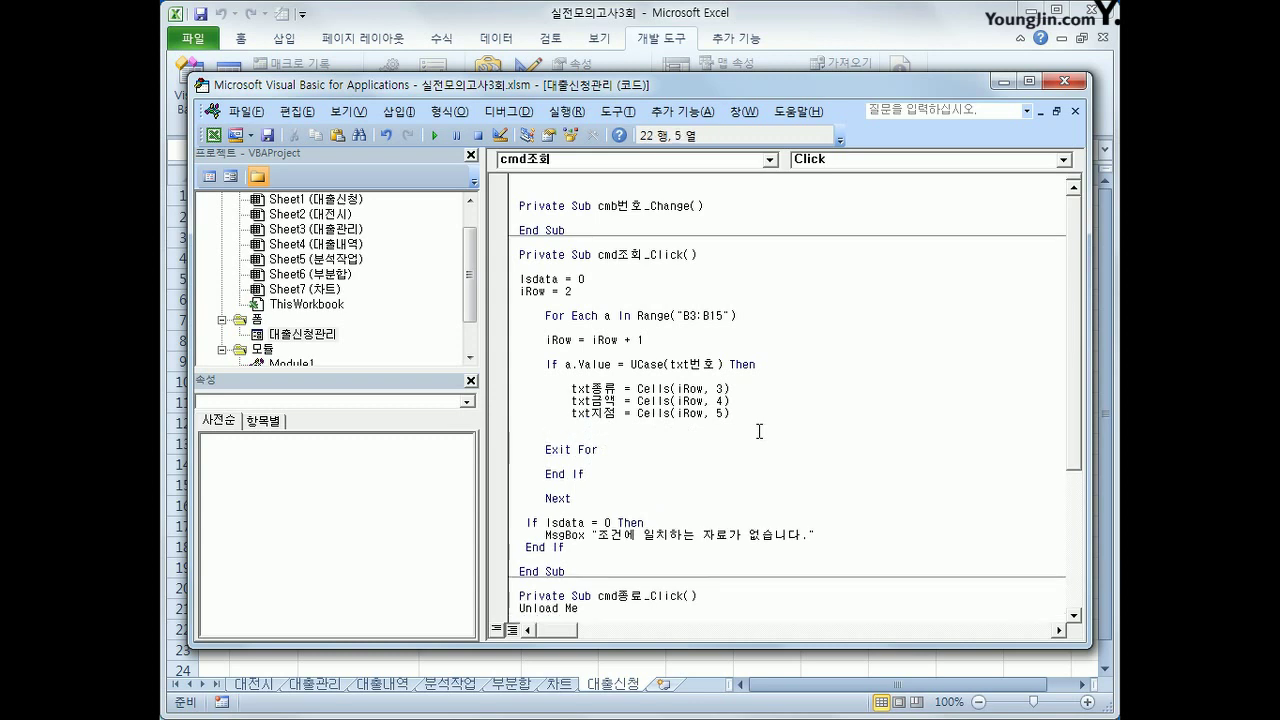
key("Return")
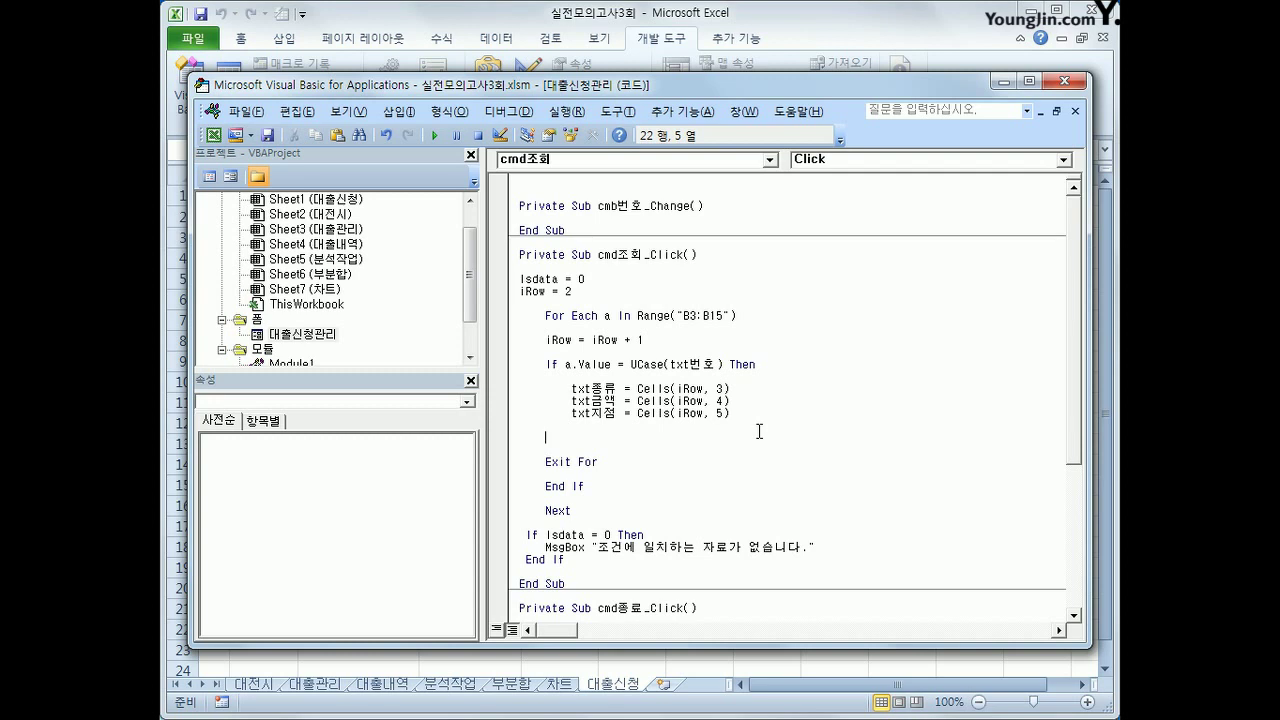
type("Isdat")
key("BackSpace")
key("BackSpace")
type("data = 1")
key("Left")
Review the cmd조회_Click loop: the variable a, the three Cells assignments, the Isdata flag and the Exit For and Next lines
double_click(692, 316)
left_click(611, 318)
double_click(609, 317)
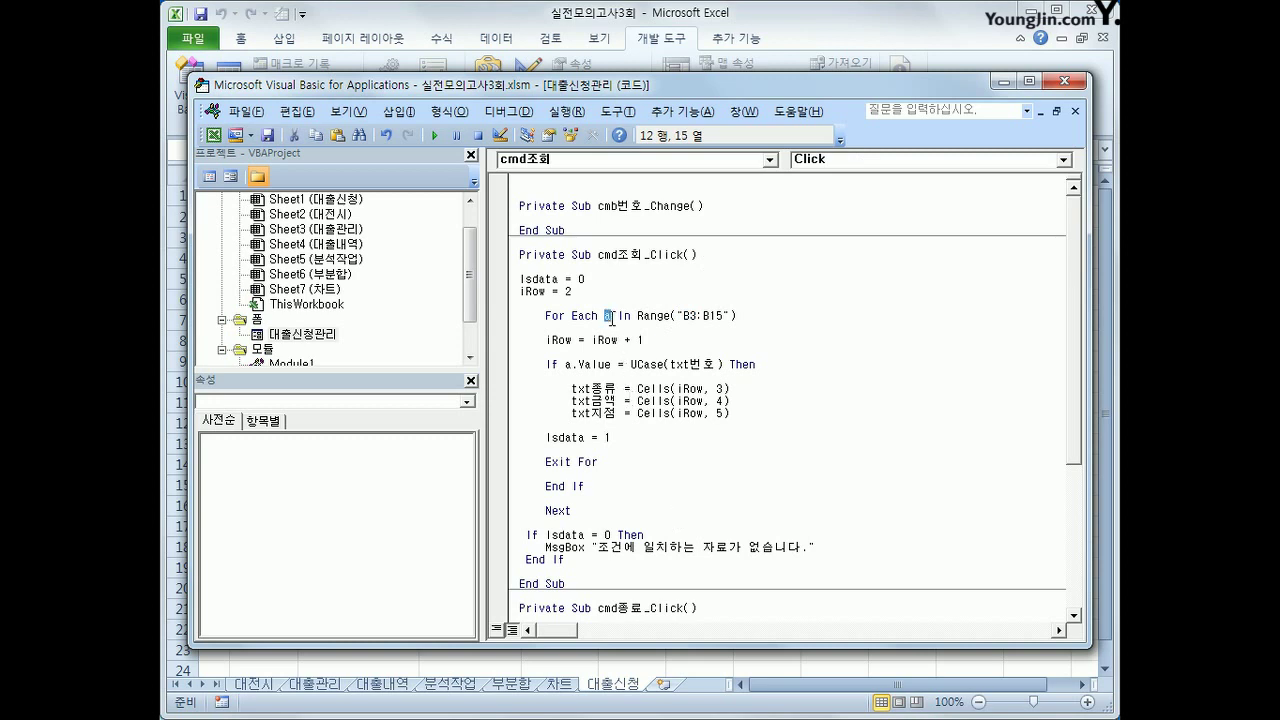
double_click(569, 364)
left_click_drag(520, 364, 734, 389)
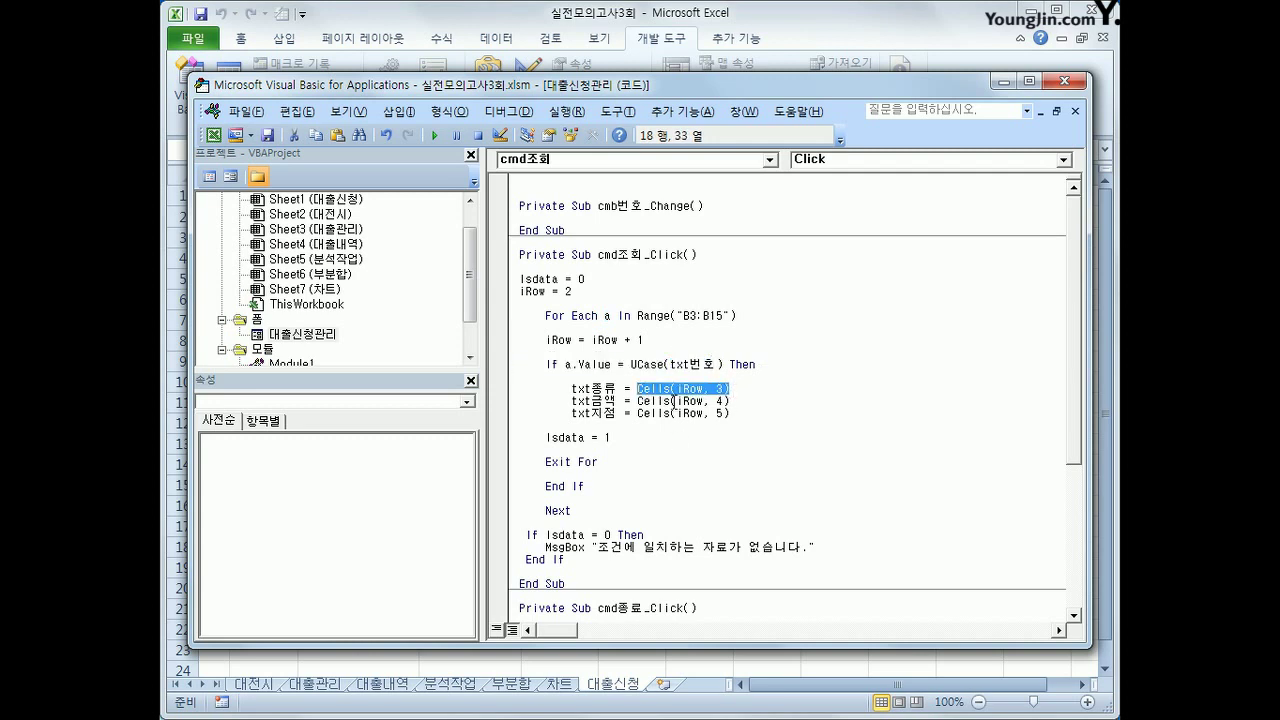
left_click_drag(638, 401, 746, 402)
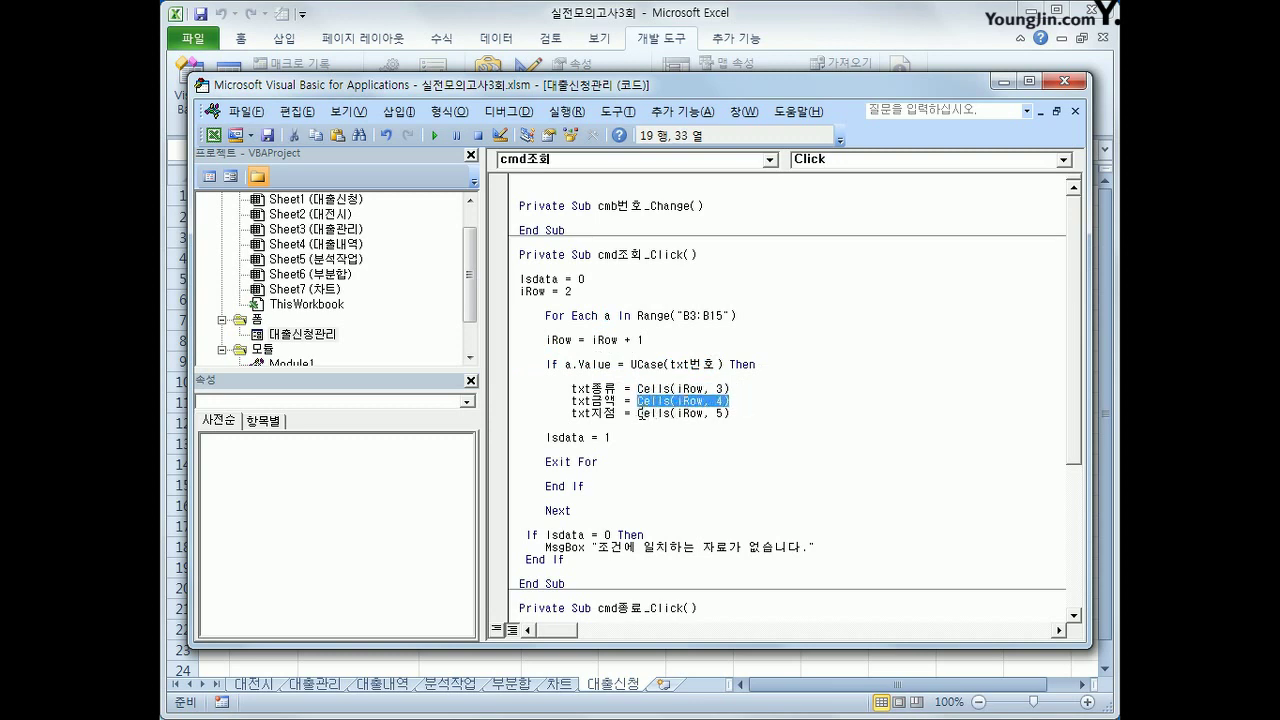
left_click_drag(638, 413, 744, 414)
left_click(680, 437)
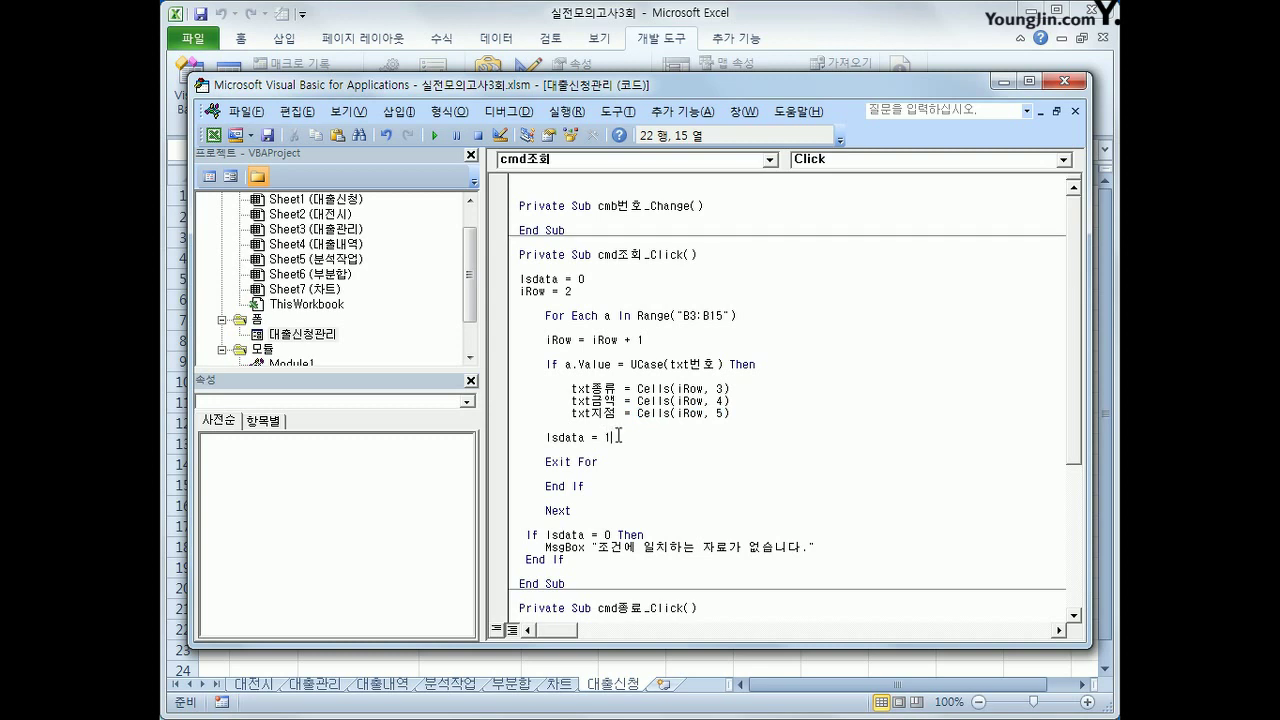
left_click_drag(614, 437, 548, 440)
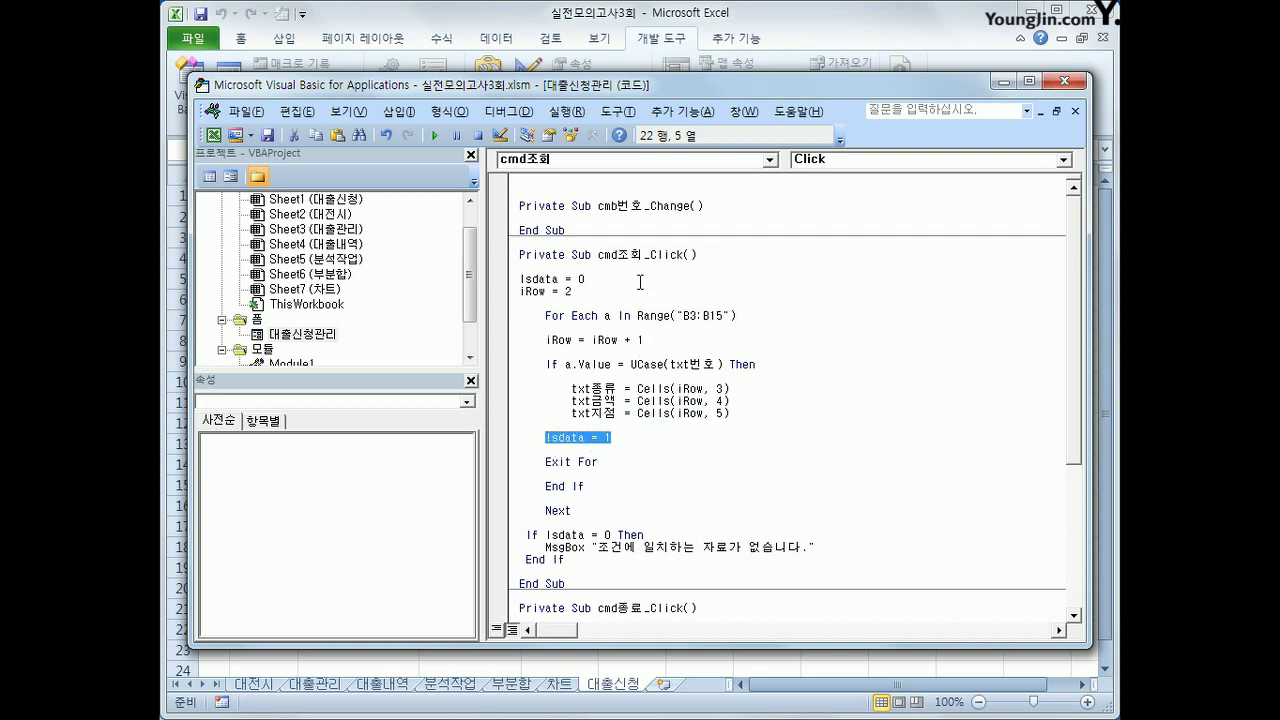
left_click(616, 284)
left_click(623, 437)
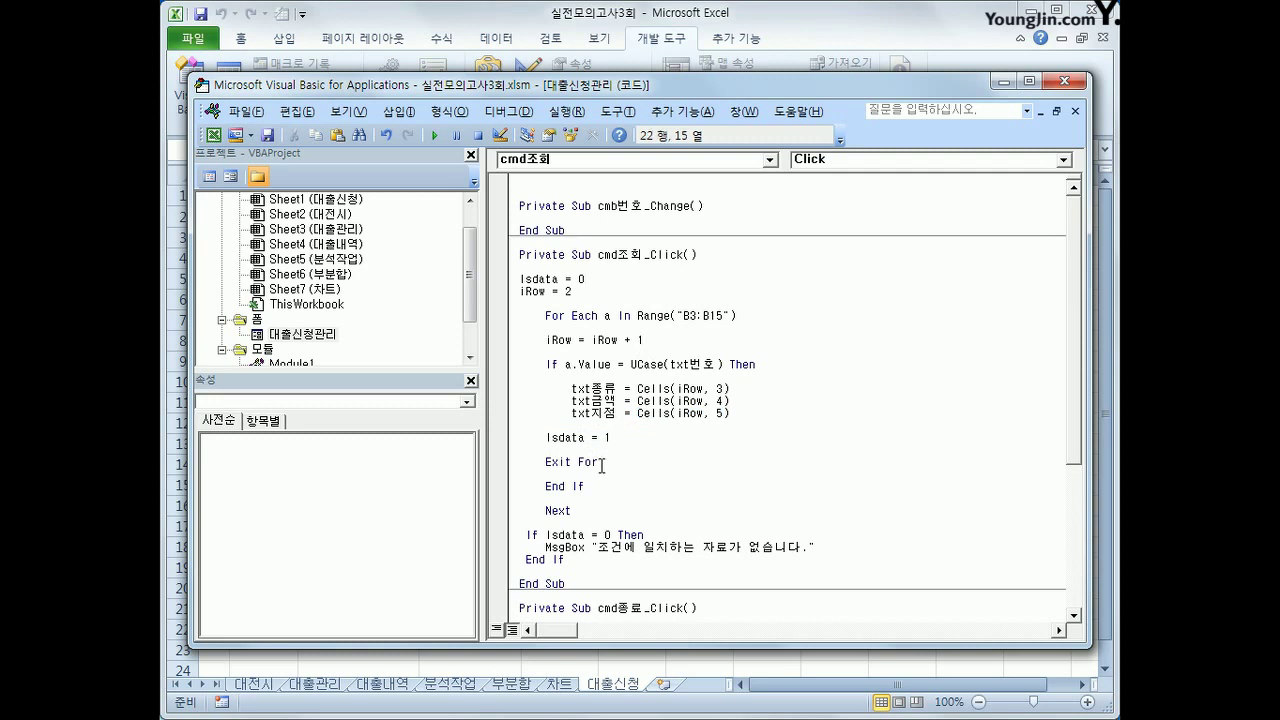
left_click(600, 463)
left_click(600, 510)
left_click(635, 440)
Close the code editor, retest the form with the table's first loan number in lowercase and exit the form
left_click(1070, 84)
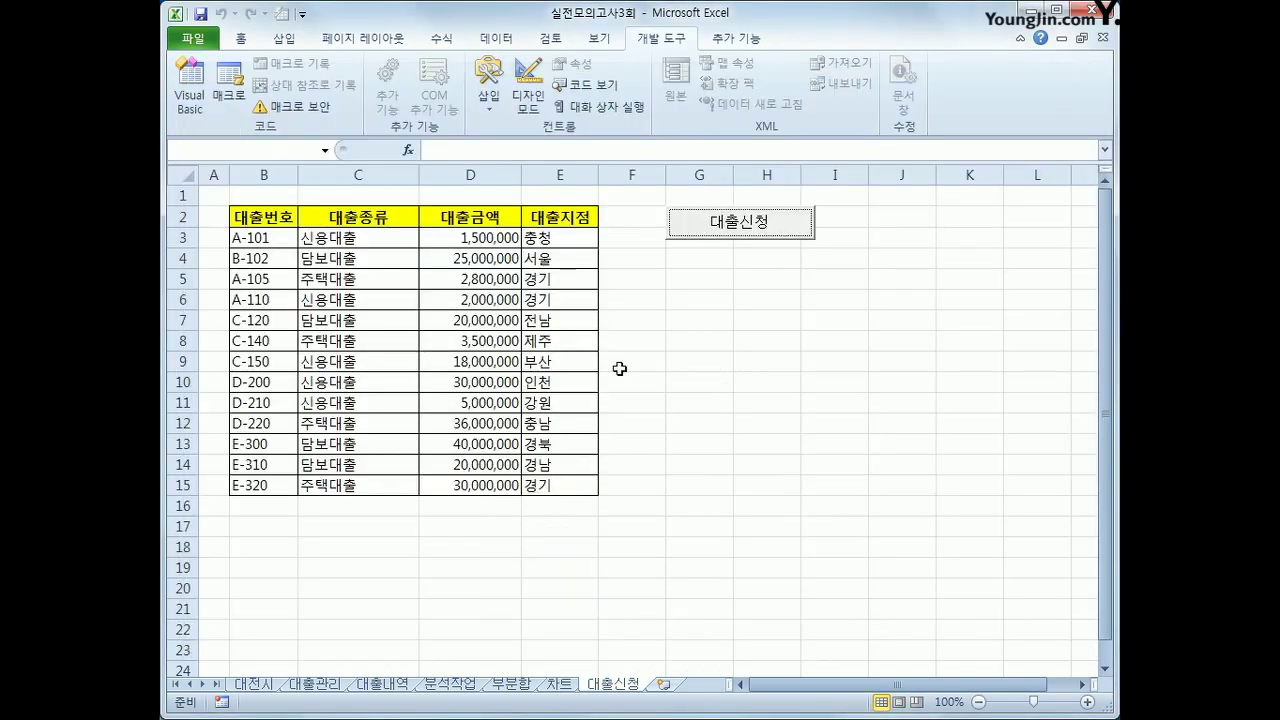
left_click(747, 238)
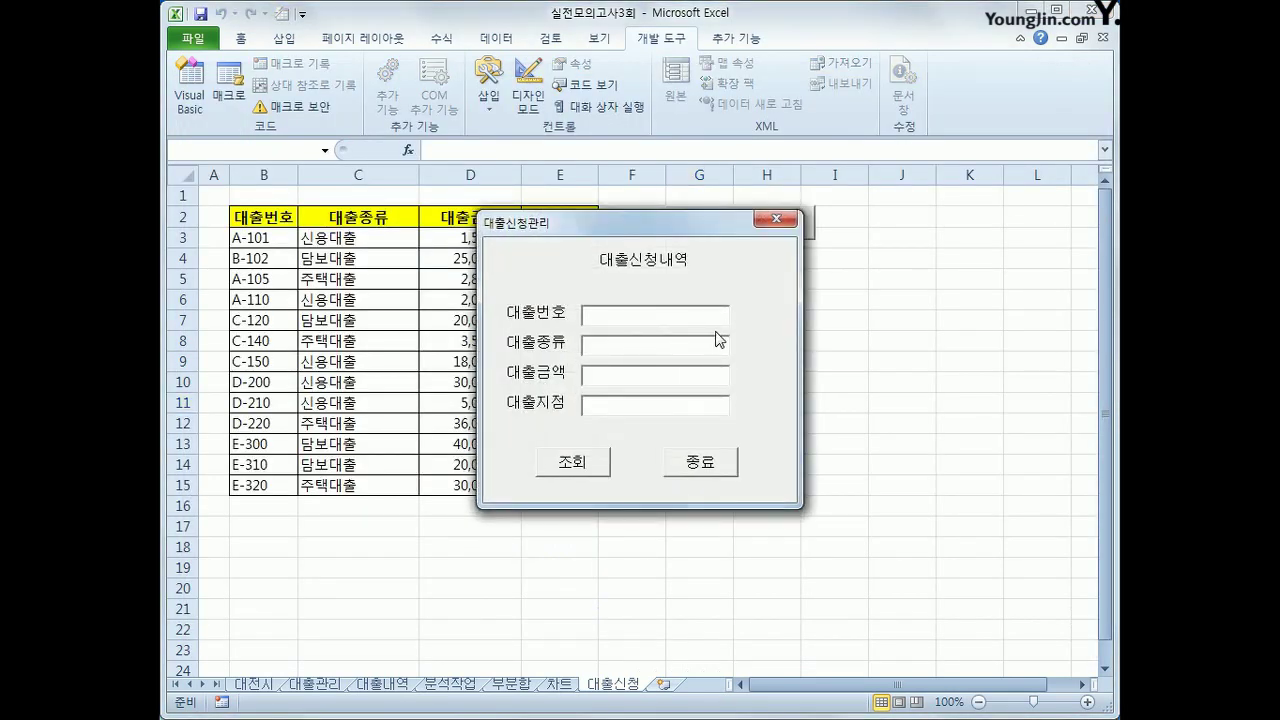
type("a-101")
left_click(556, 474)
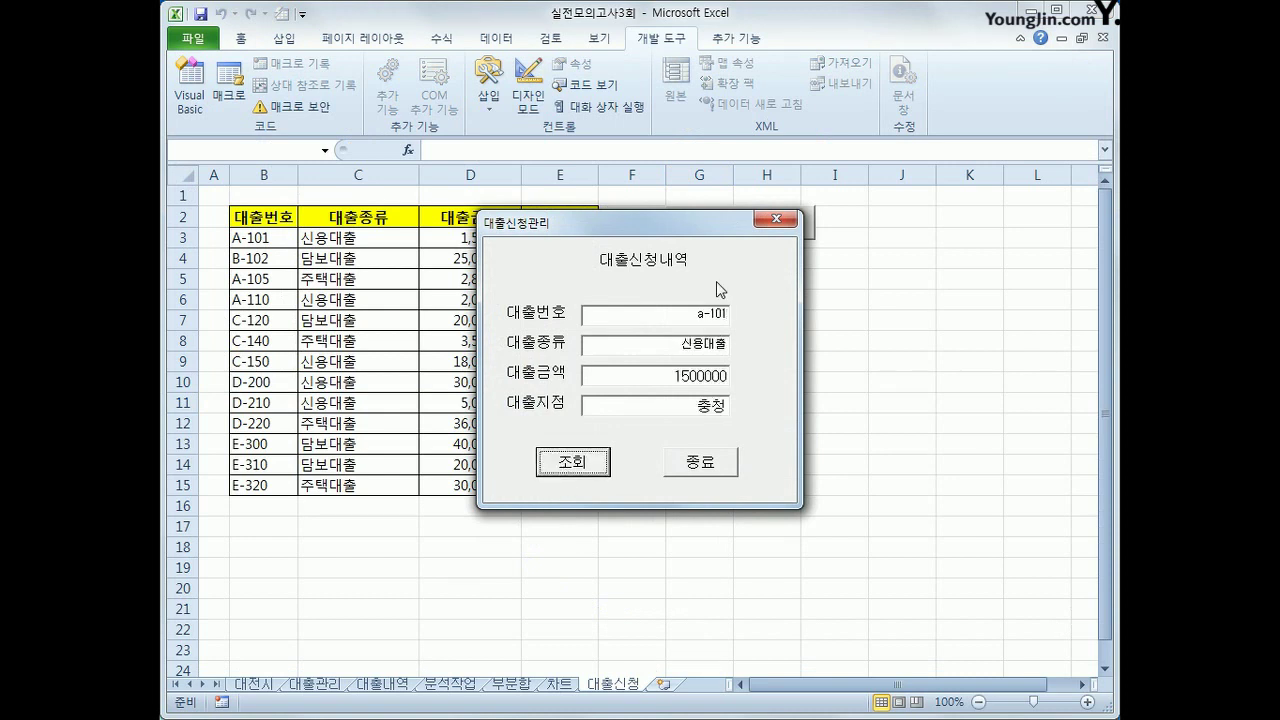
left_click(695, 462)
Reopen the form, look up a loan number missing from the table, dismiss the message and close the form
left_click(743, 229)
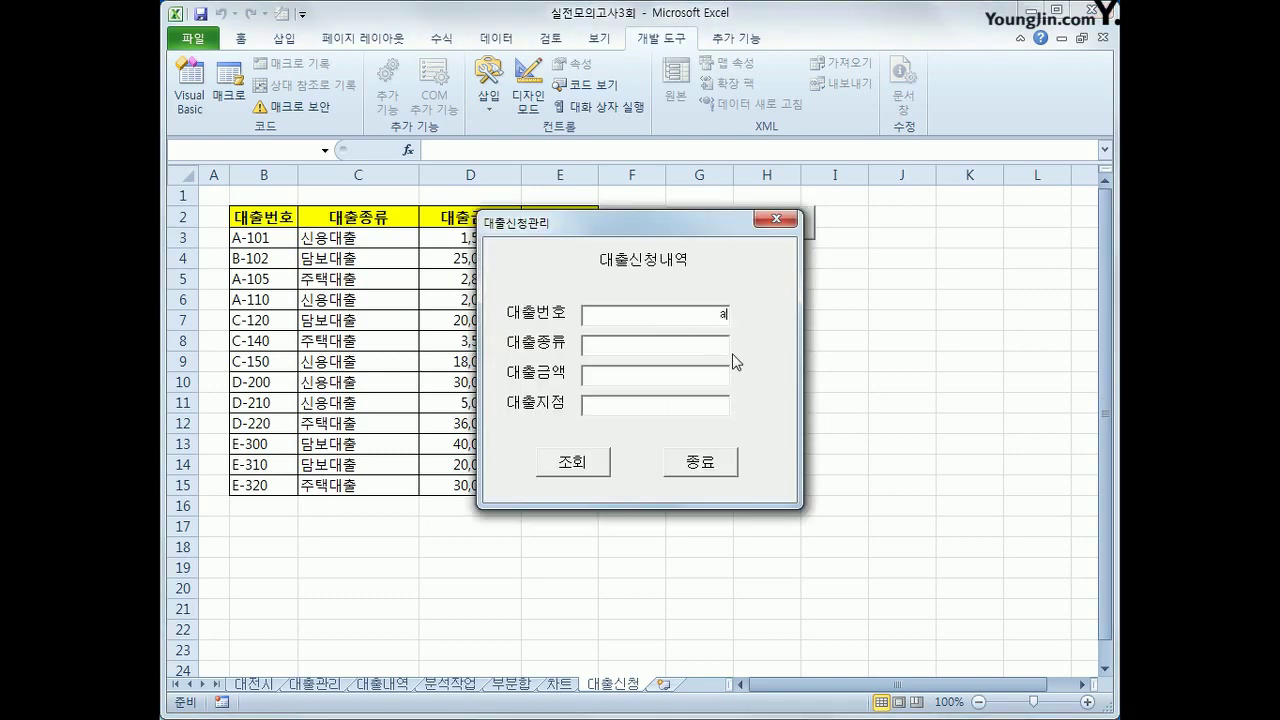
type("a-12")
key("BackSpace")
type("02")
left_click(582, 464)
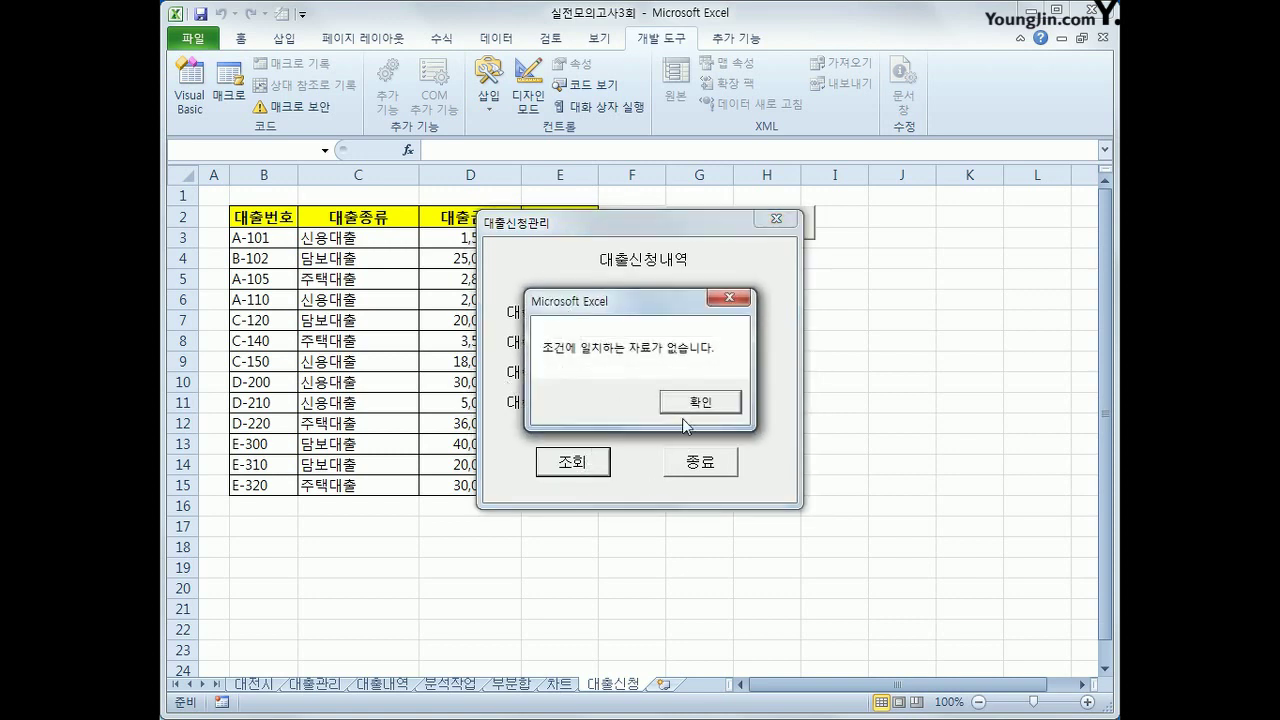
left_click(714, 402)
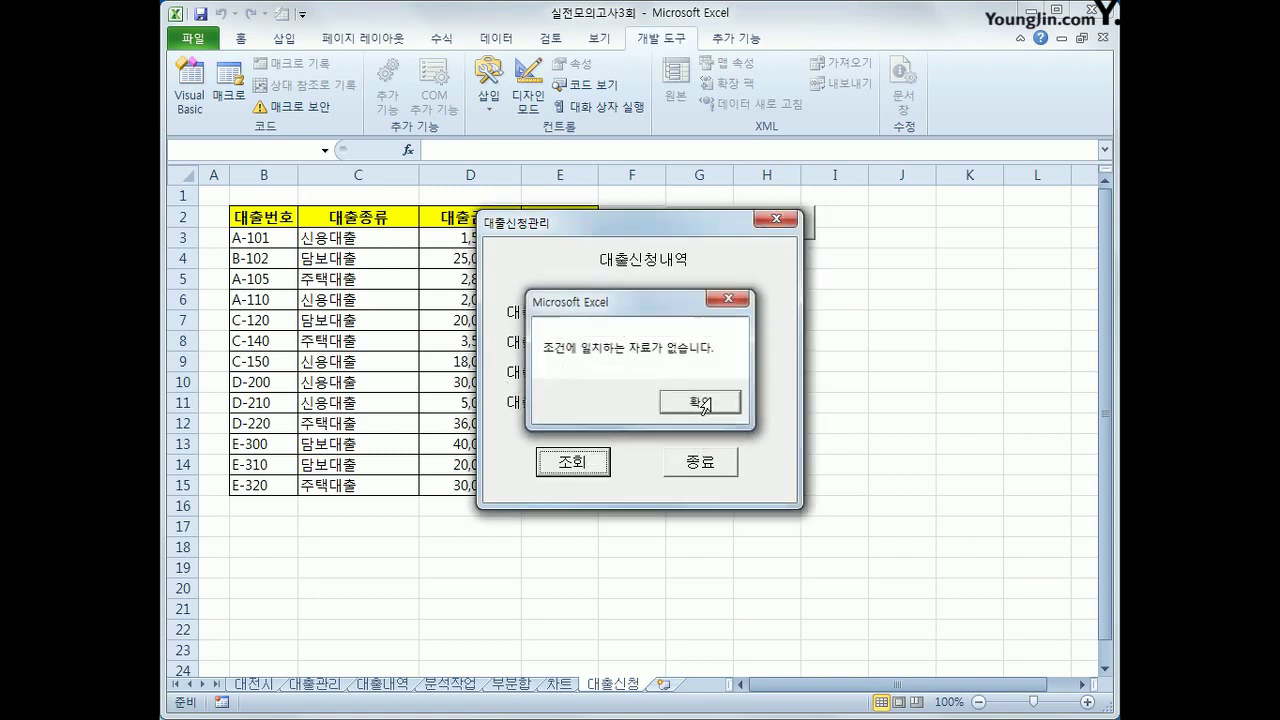
left_click(775, 219)
Reopen the form, look up the table's second loan number in lowercase and exit the form
left_click(766, 230)
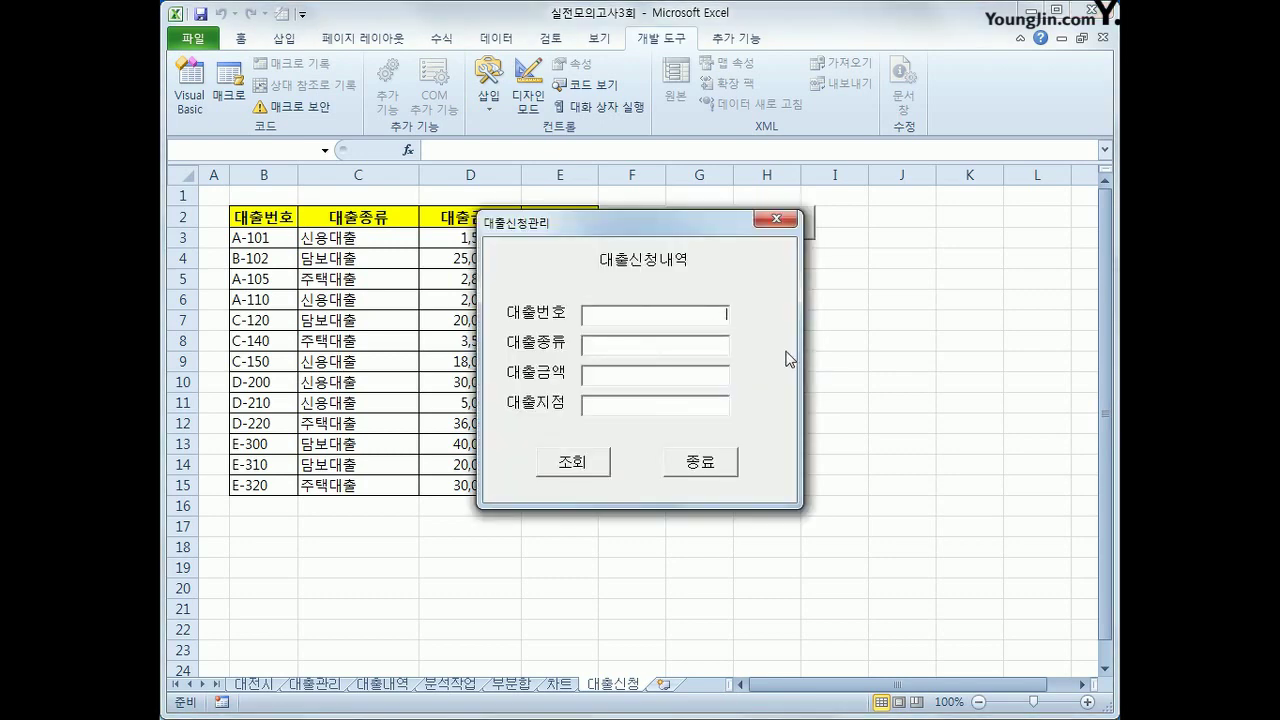
type("ㅂ")
key("BackSpace")
type("b-102")
left_click(575, 462)
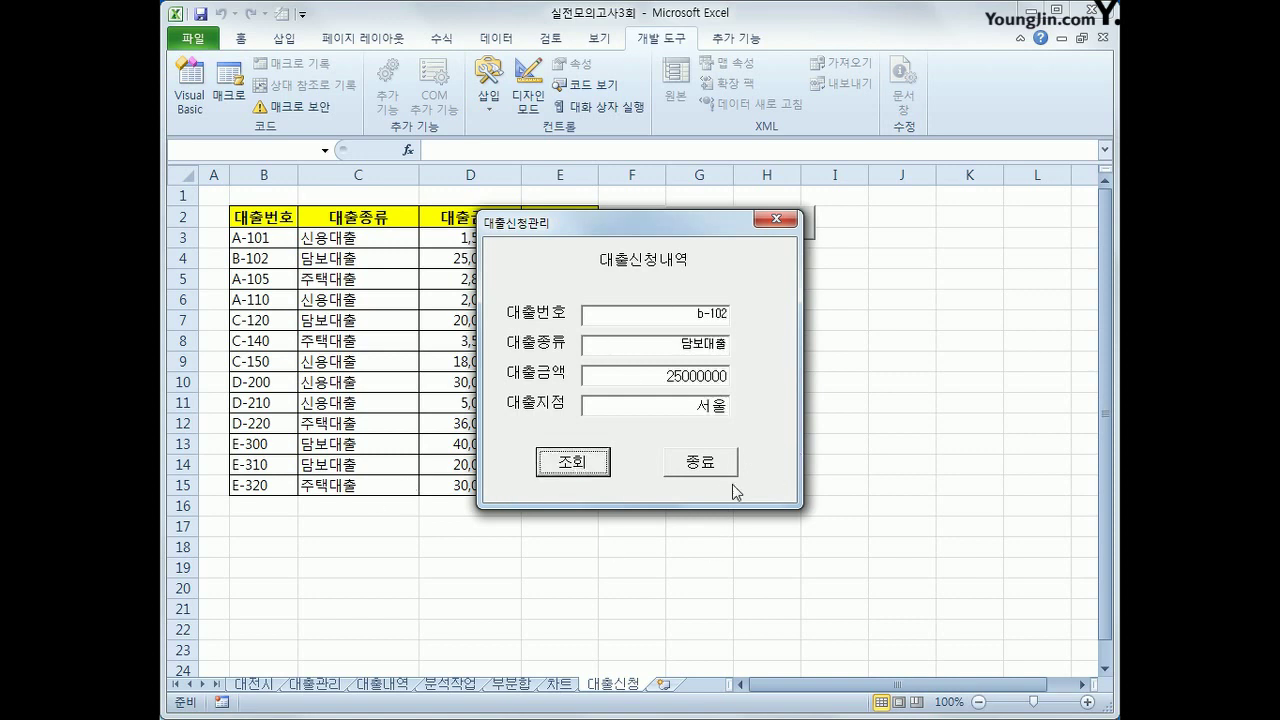
left_click(697, 465)
Look up the table's third loan number in the reopened form, exit the form and return to the VBA code
left_click(730, 226)
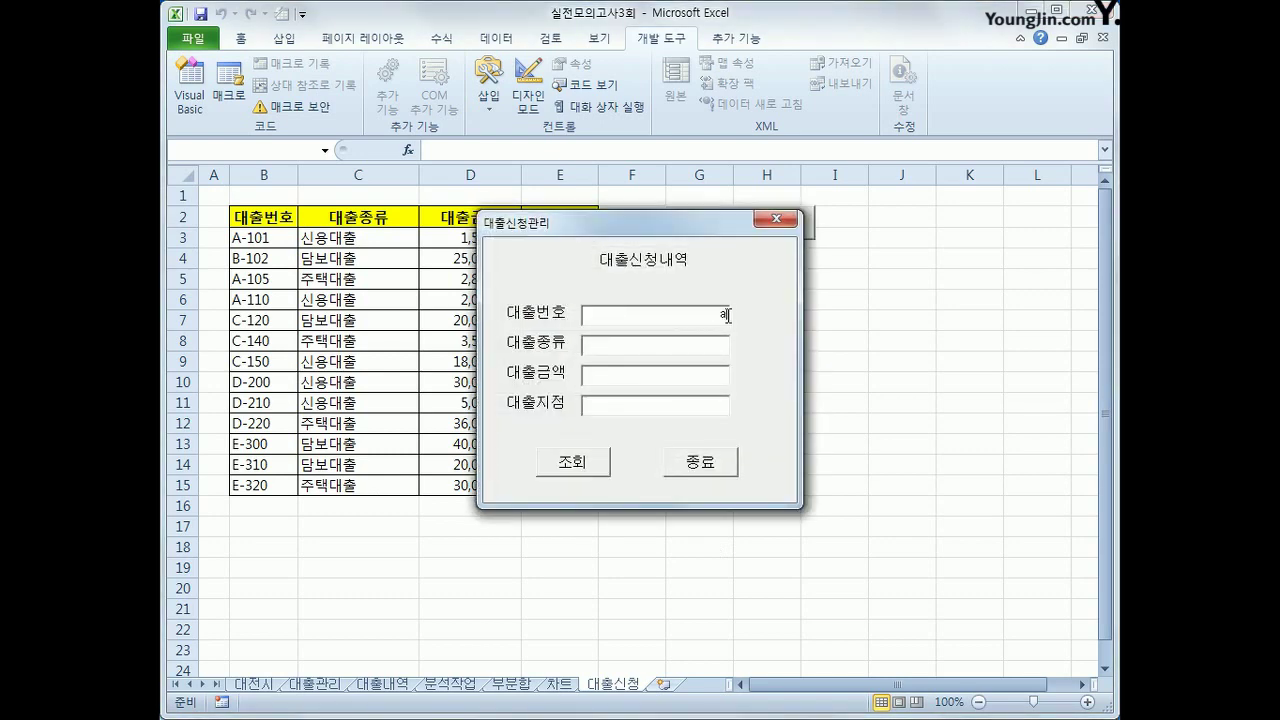
key("BackSpace")
type("a-0")
key("BackSpace")
key("BackSpace")
type("ㅔ-105")
left_click(592, 462)
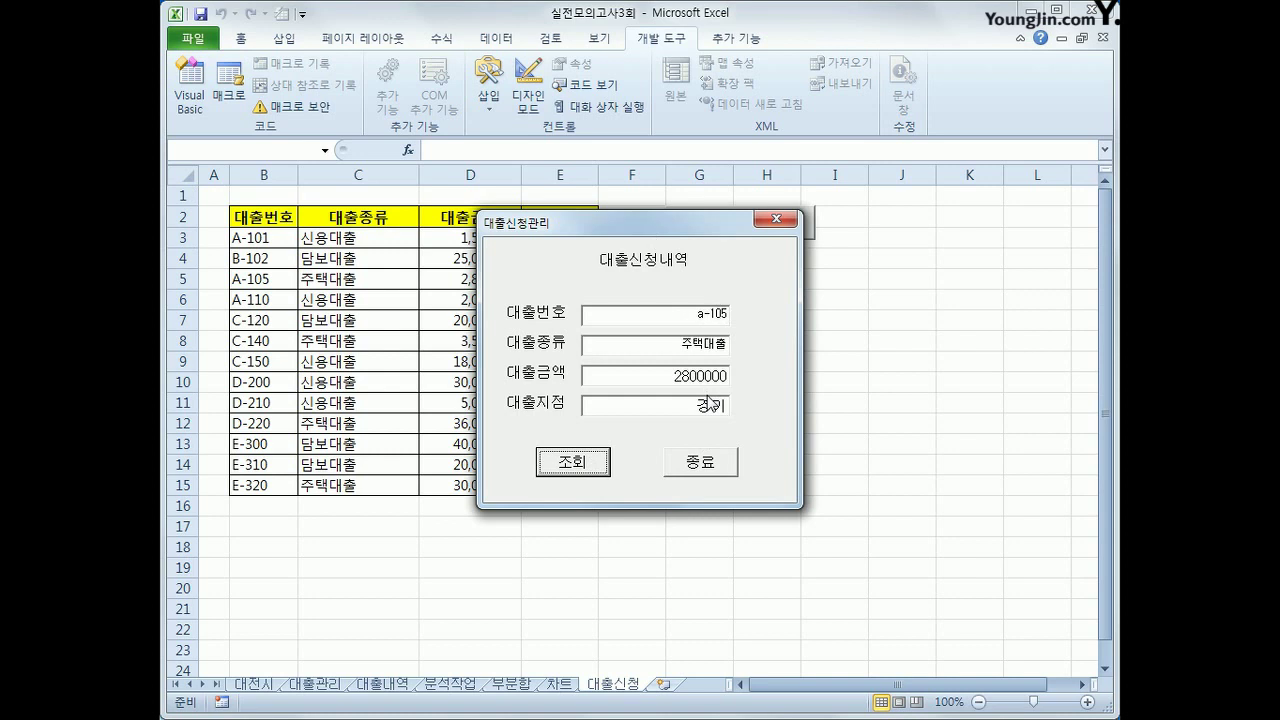
left_click(697, 478)
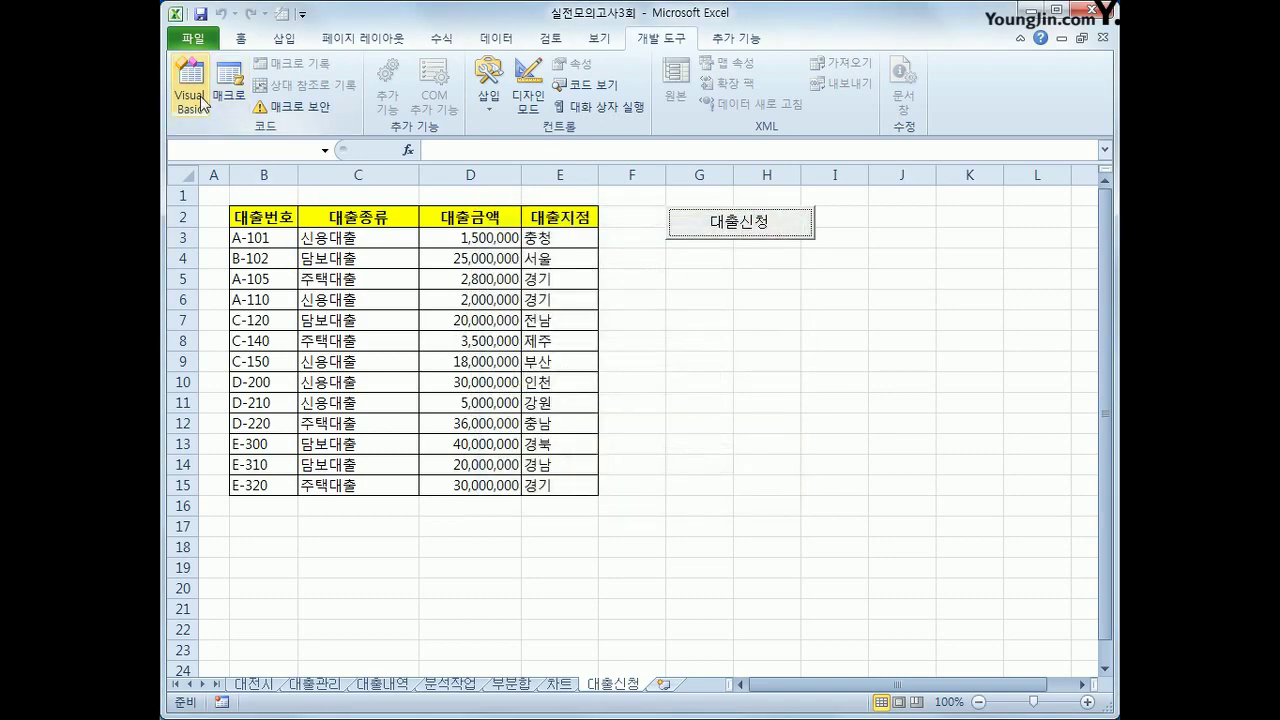
left_click(201, 100)
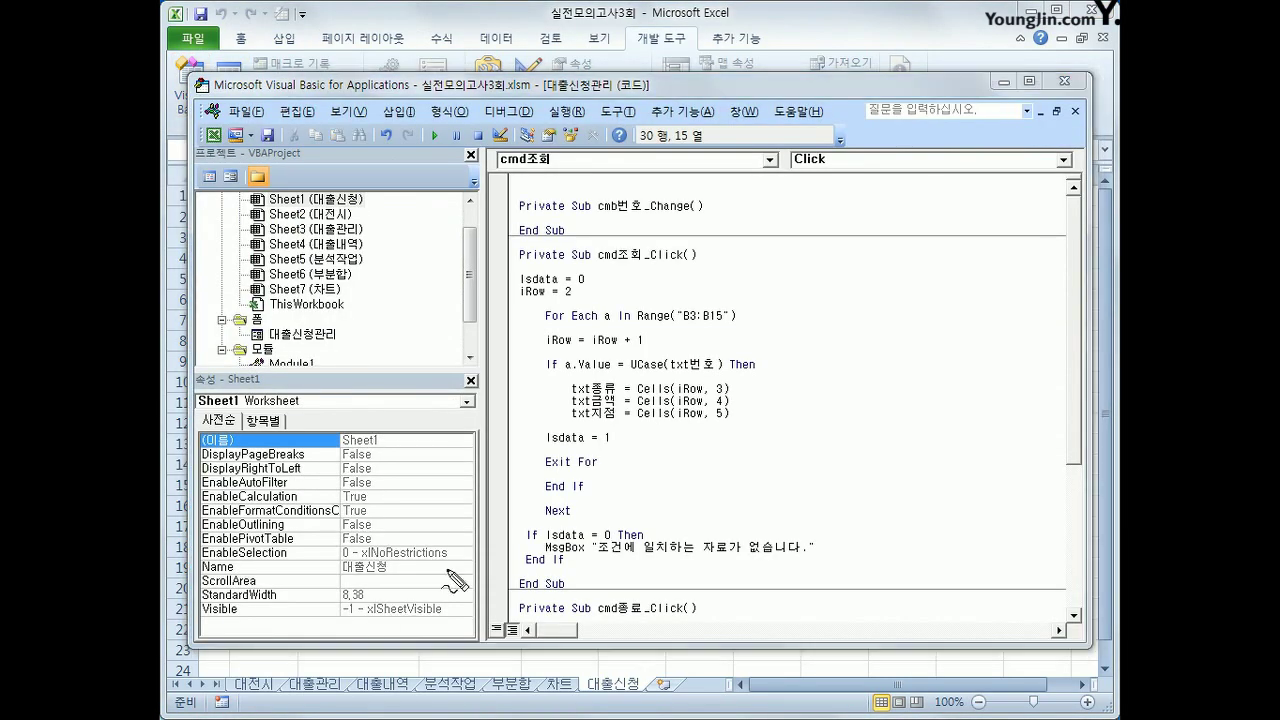
mouse_move(519, 289)
left_mouse_down()
mouse_move(600, 285)
mouse_move(511, 289)
left_mouse_up()
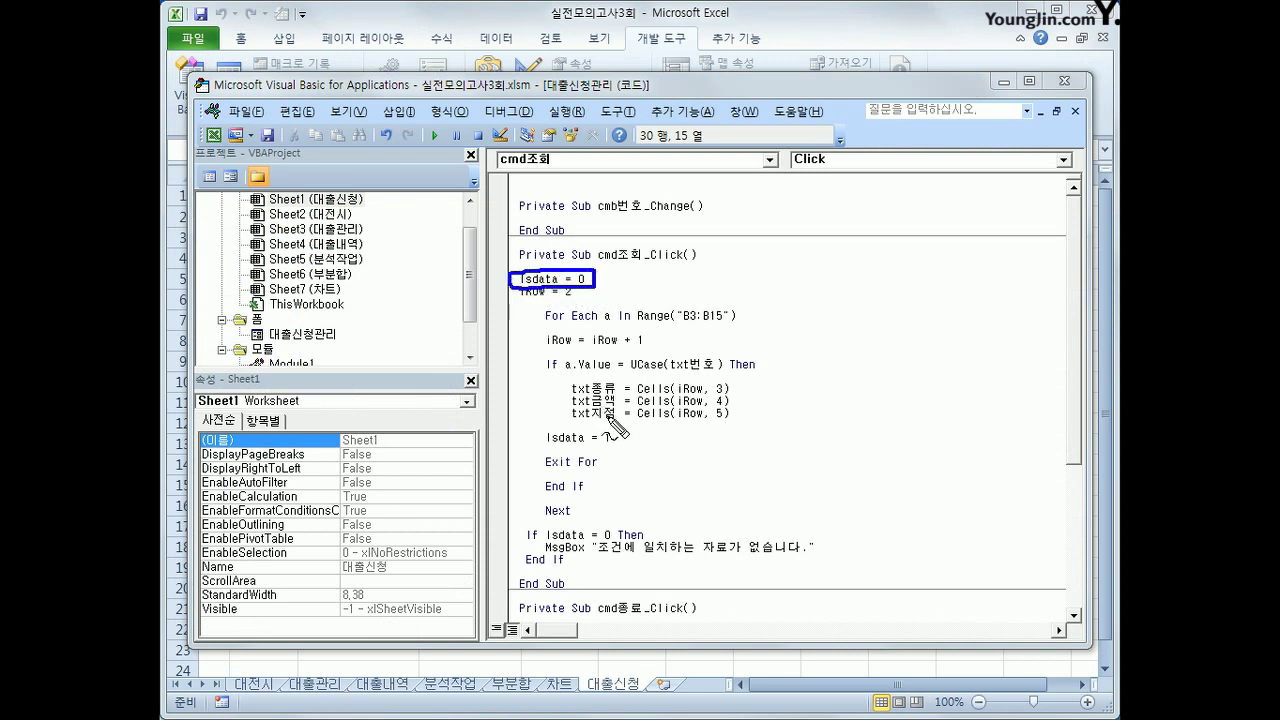
left_click_drag(546, 538, 808, 561)
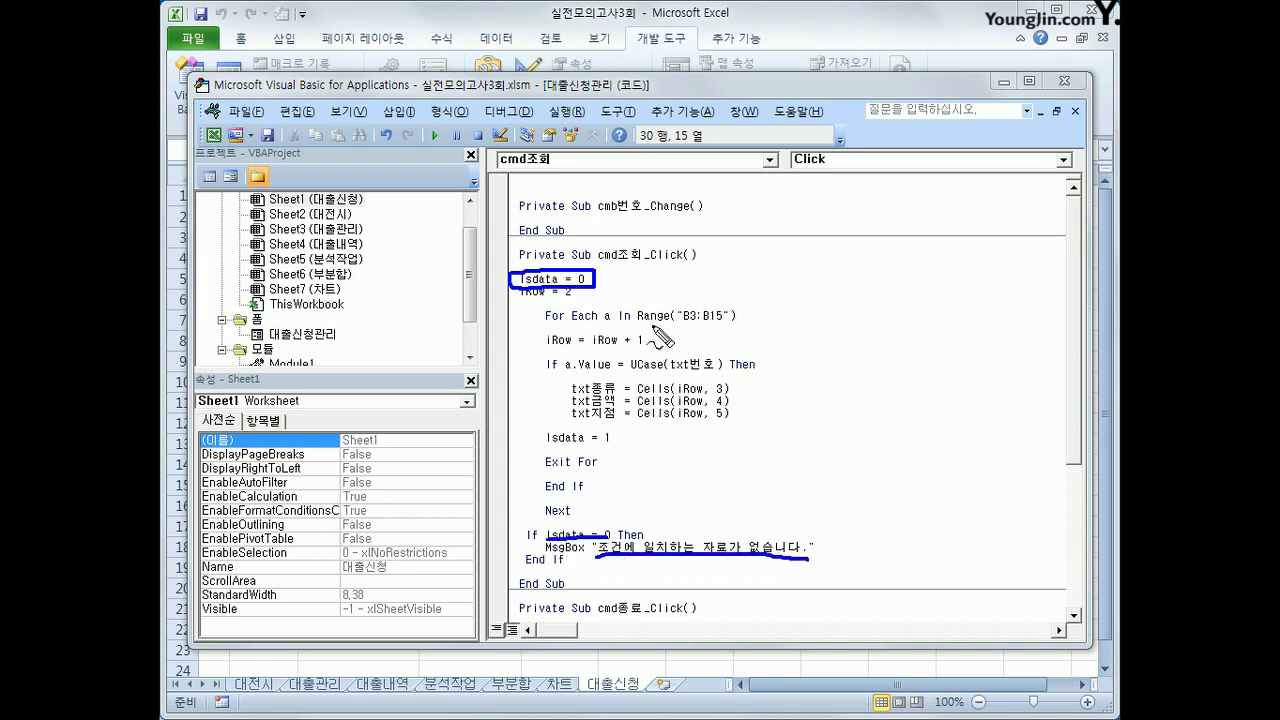
left_click_drag(616, 268, 632, 267)
key("Escape")
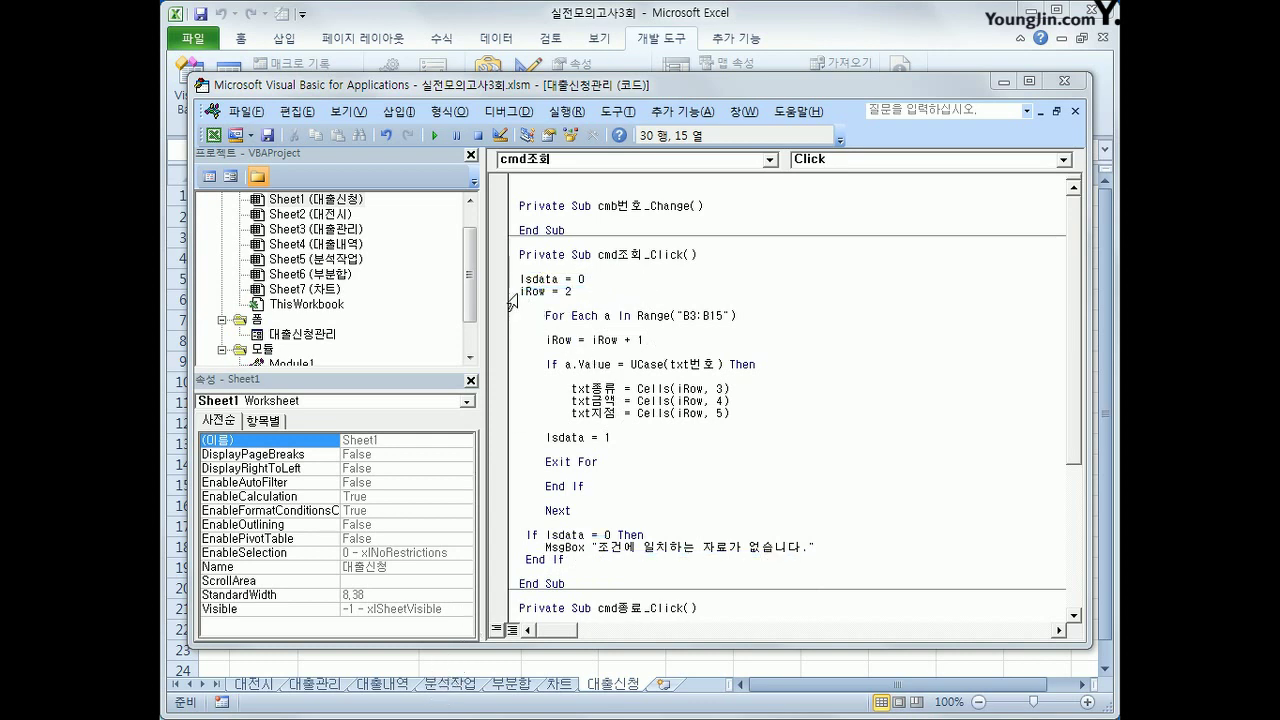
key("ctrl+2")
mouse_move(519, 297)
left_mouse_down()
mouse_move(632, 283)
mouse_move(654, 293)
left_mouse_up()
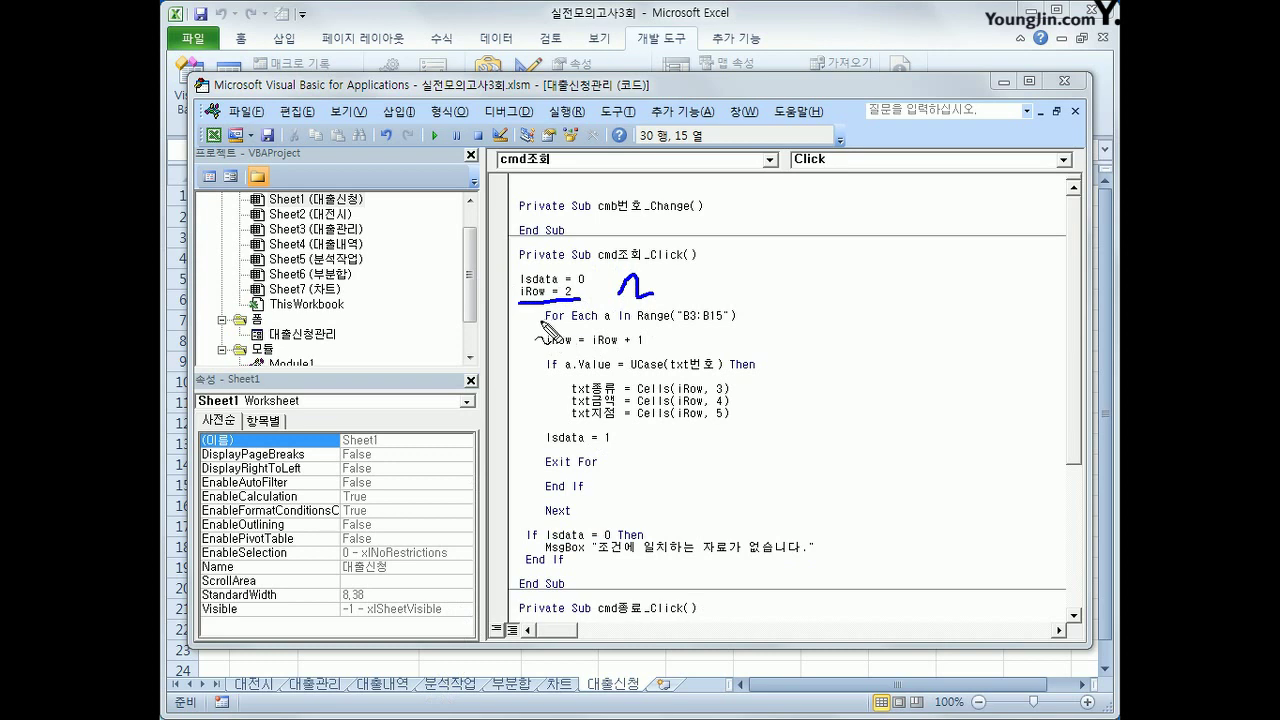
mouse_move(540, 318)
left_mouse_down()
mouse_move(515, 425)
mouse_move(540, 511)
left_mouse_up()
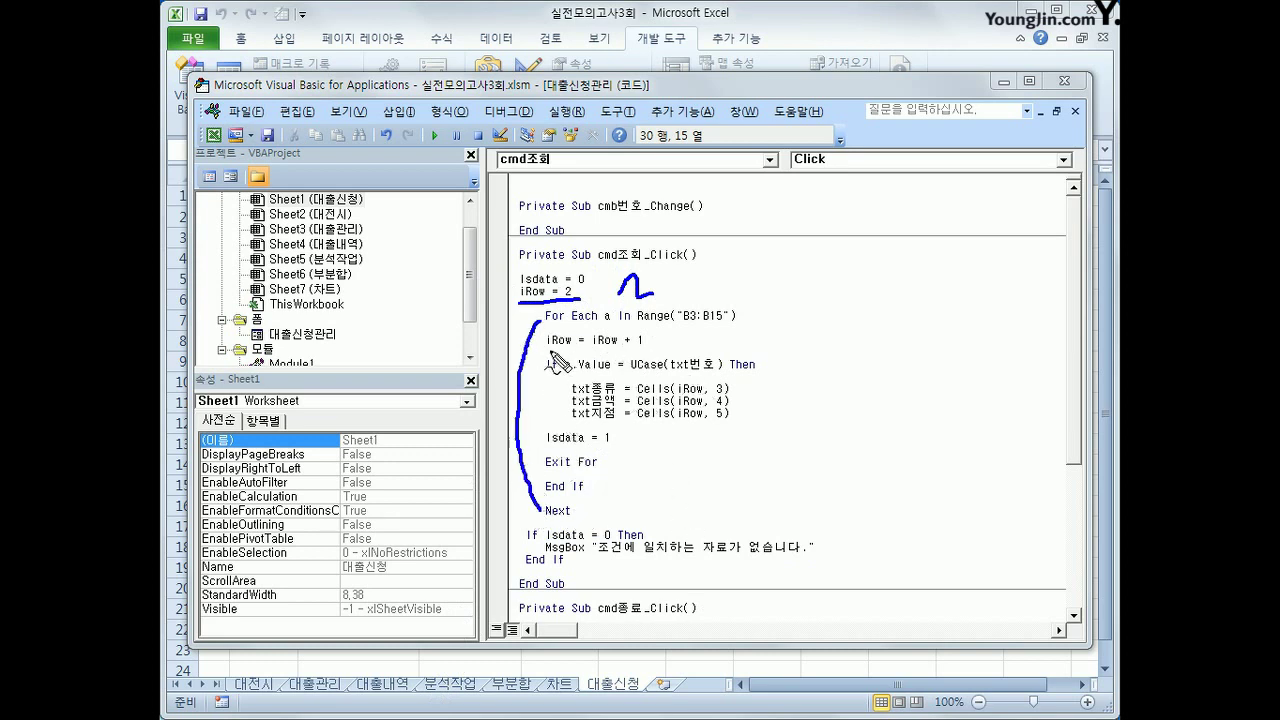
left_click_drag(544, 350, 656, 350)
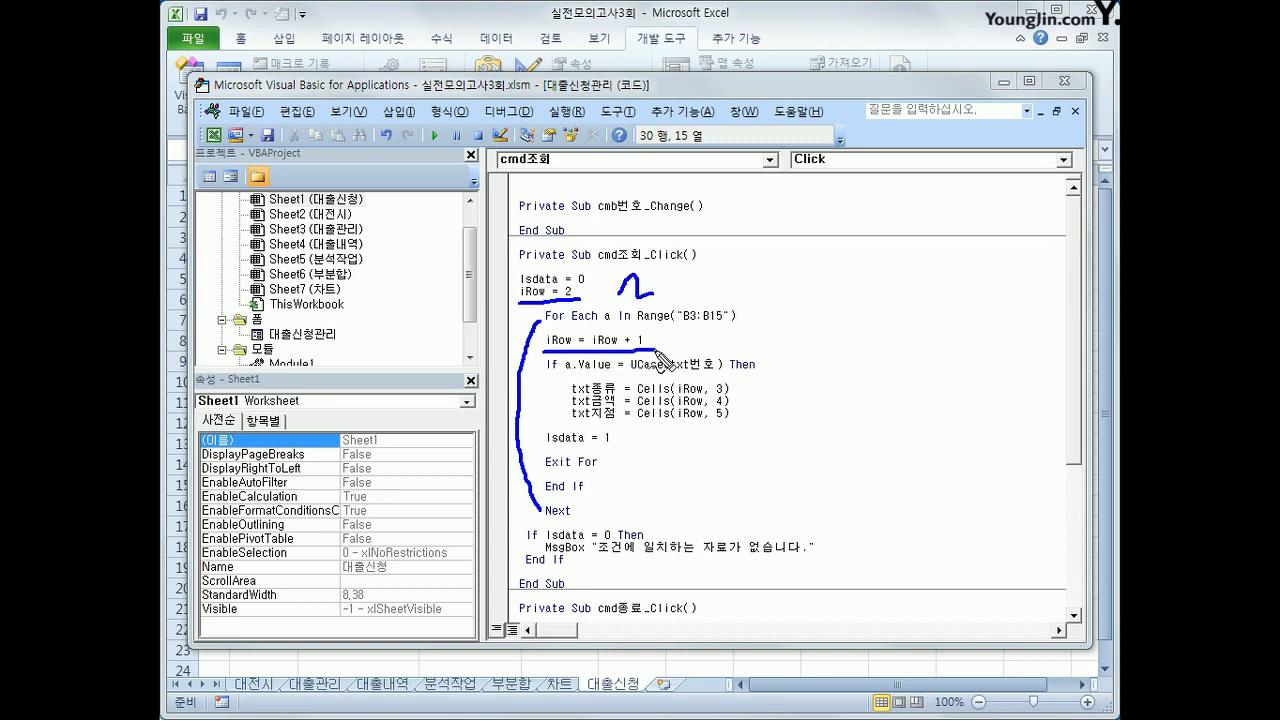
left_click_drag(652, 295, 648, 281)
mouse_move(656, 344)
left_mouse_down()
mouse_move(636, 348)
mouse_move(652, 334)
mouse_move(656, 352)
left_mouse_up()
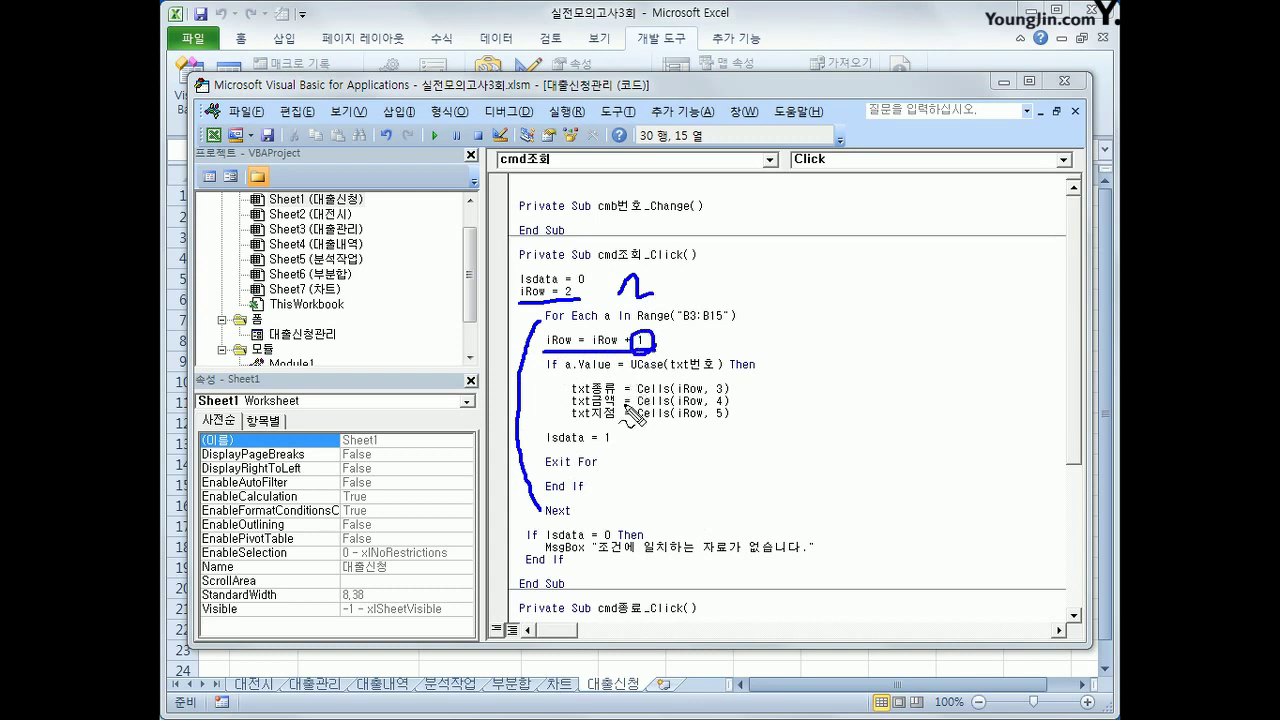
left_click_drag(540, 378, 742, 380)
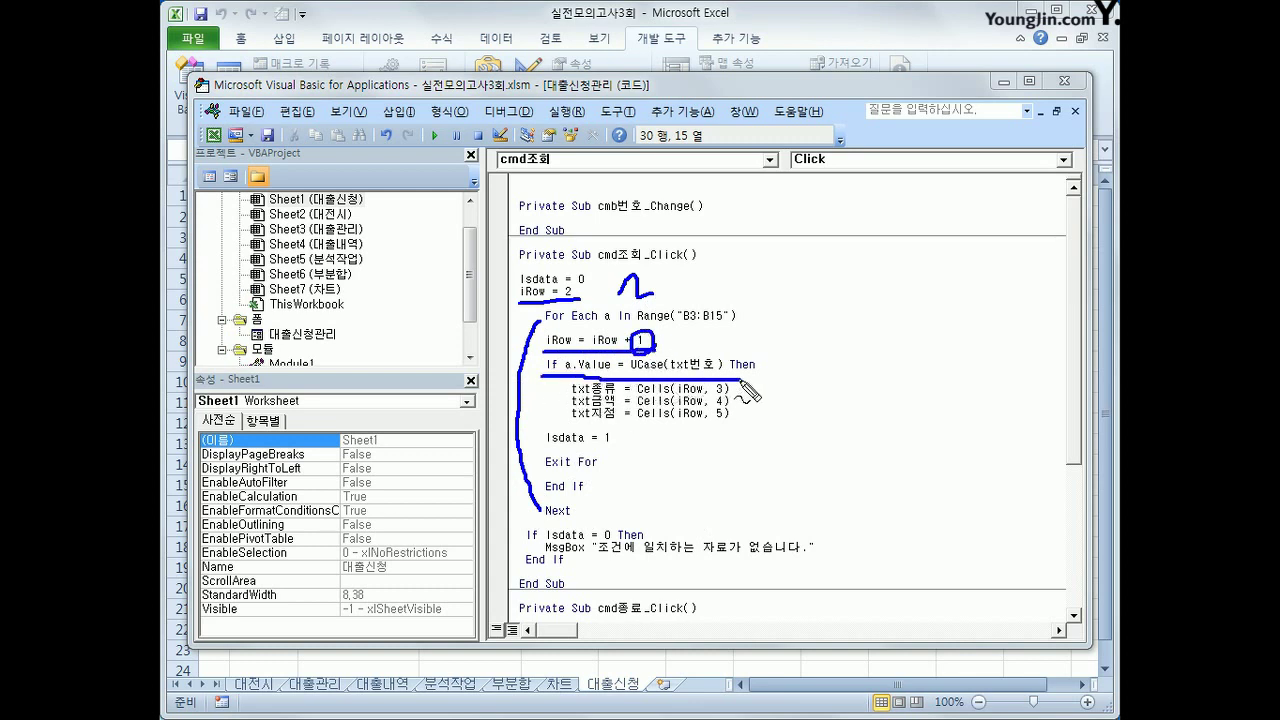
mouse_move(690, 408)
left_mouse_down()
mouse_move(742, 390)
mouse_move(776, 422)
mouse_move(766, 438)
left_mouse_up()
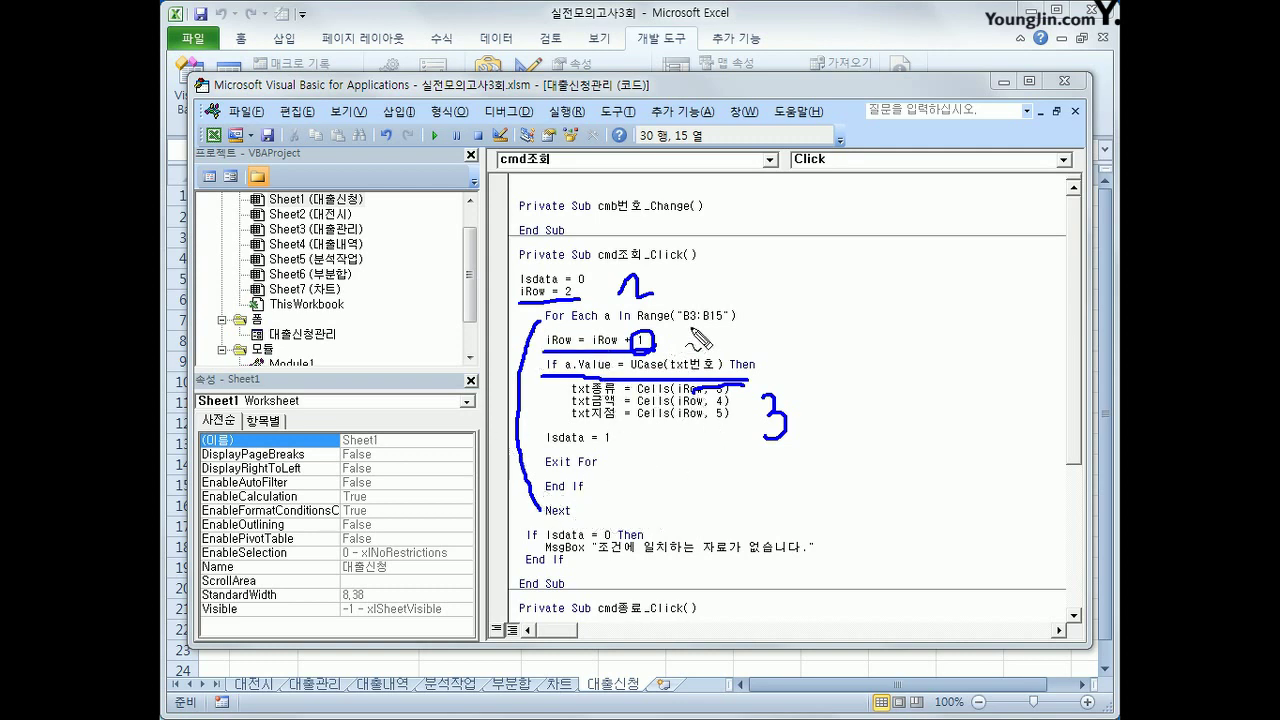
mouse_move(699, 340)
left_mouse_down()
mouse_move(726, 340)
mouse_move(713, 320)
mouse_move(711, 357)
left_mouse_up()
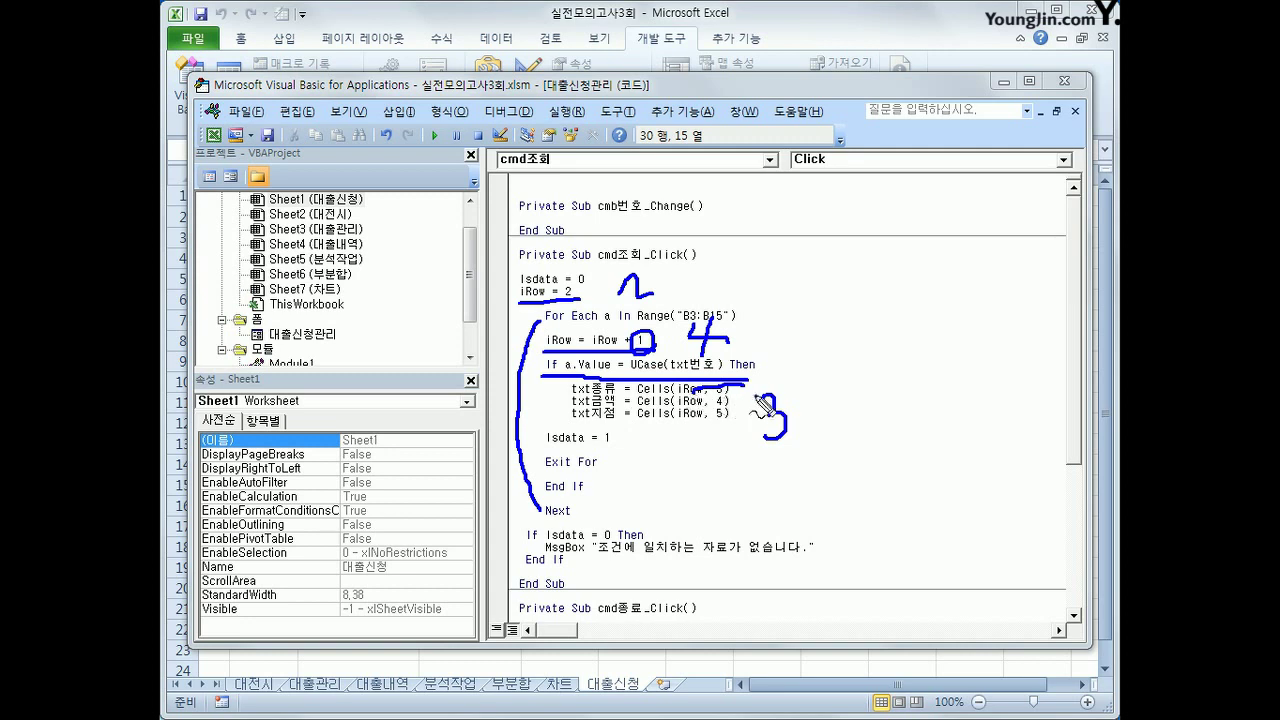
mouse_move(770, 396)
left_mouse_down()
mouse_move(756, 430)
mouse_move(806, 430)
mouse_move(778, 458)
left_mouse_up()
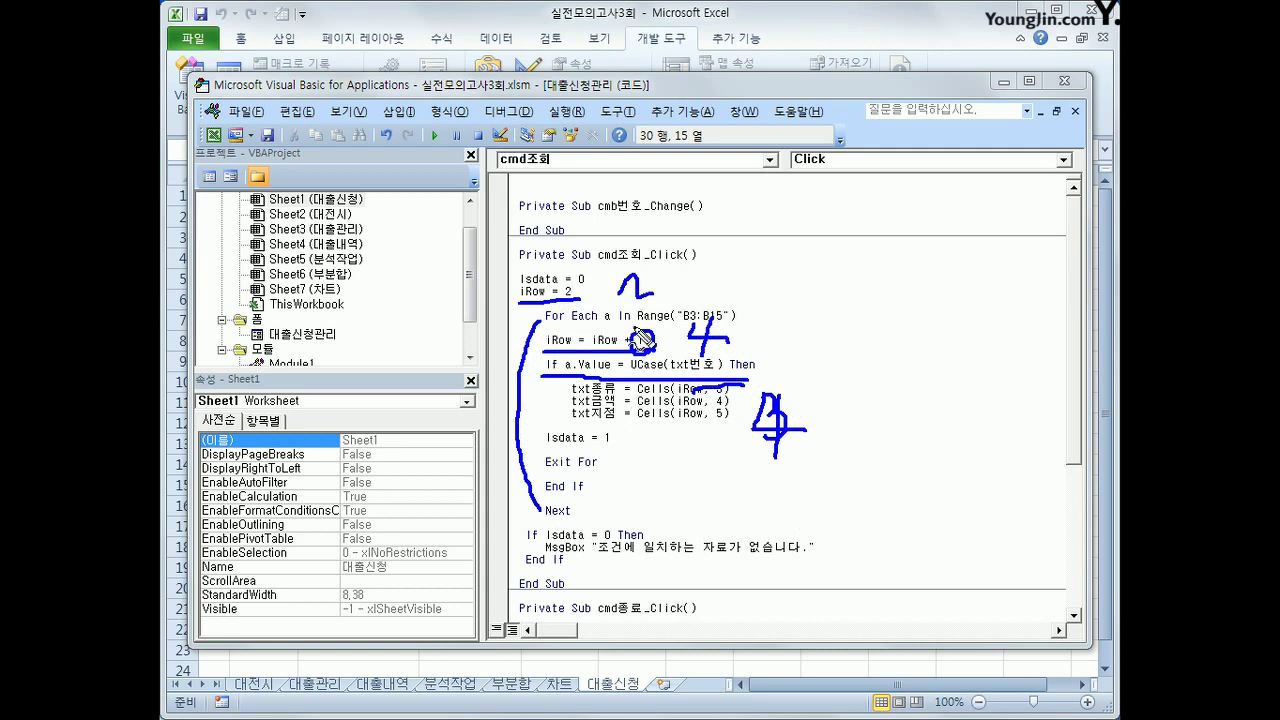
left_click_drag(752, 312, 749, 360)
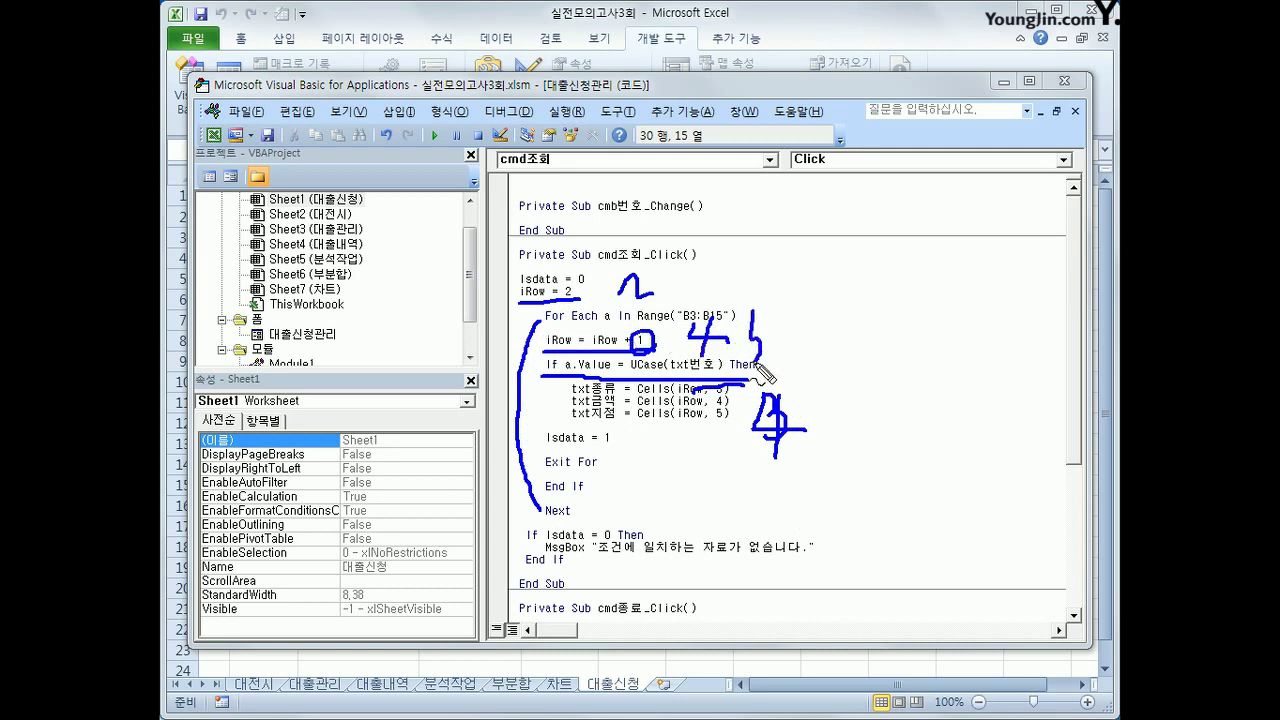
left_click_drag(752, 314, 766, 322)
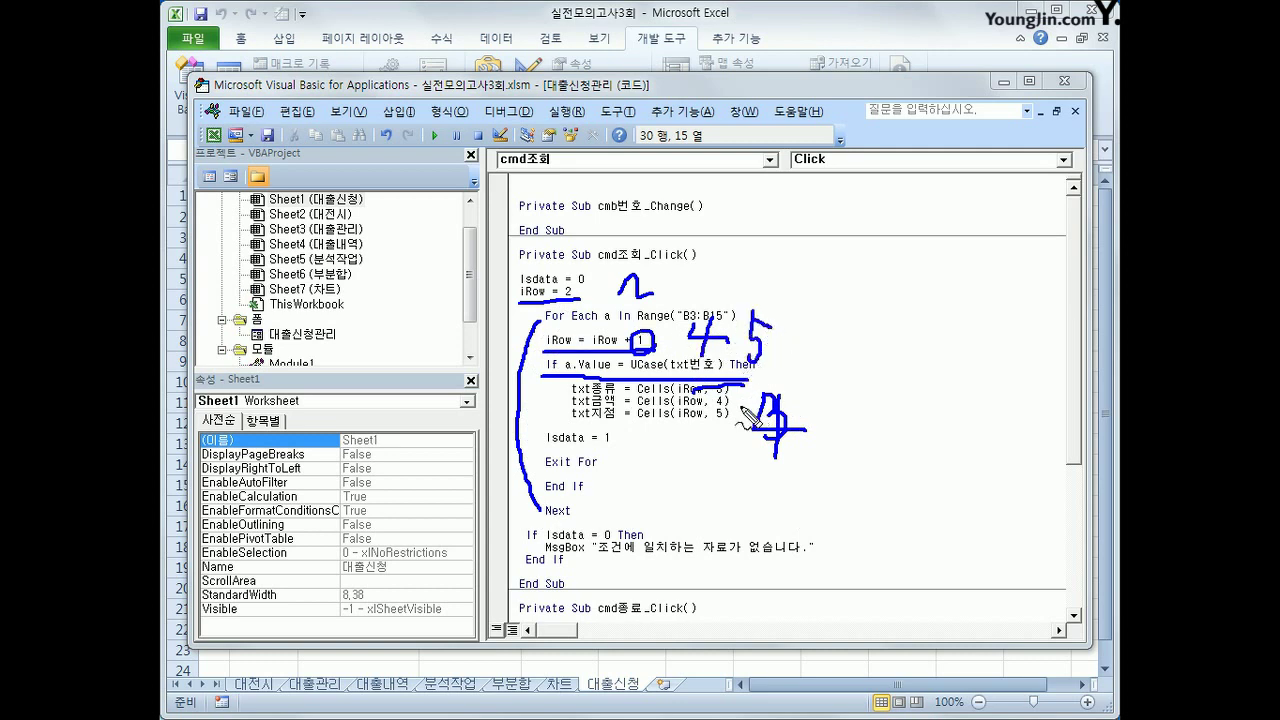